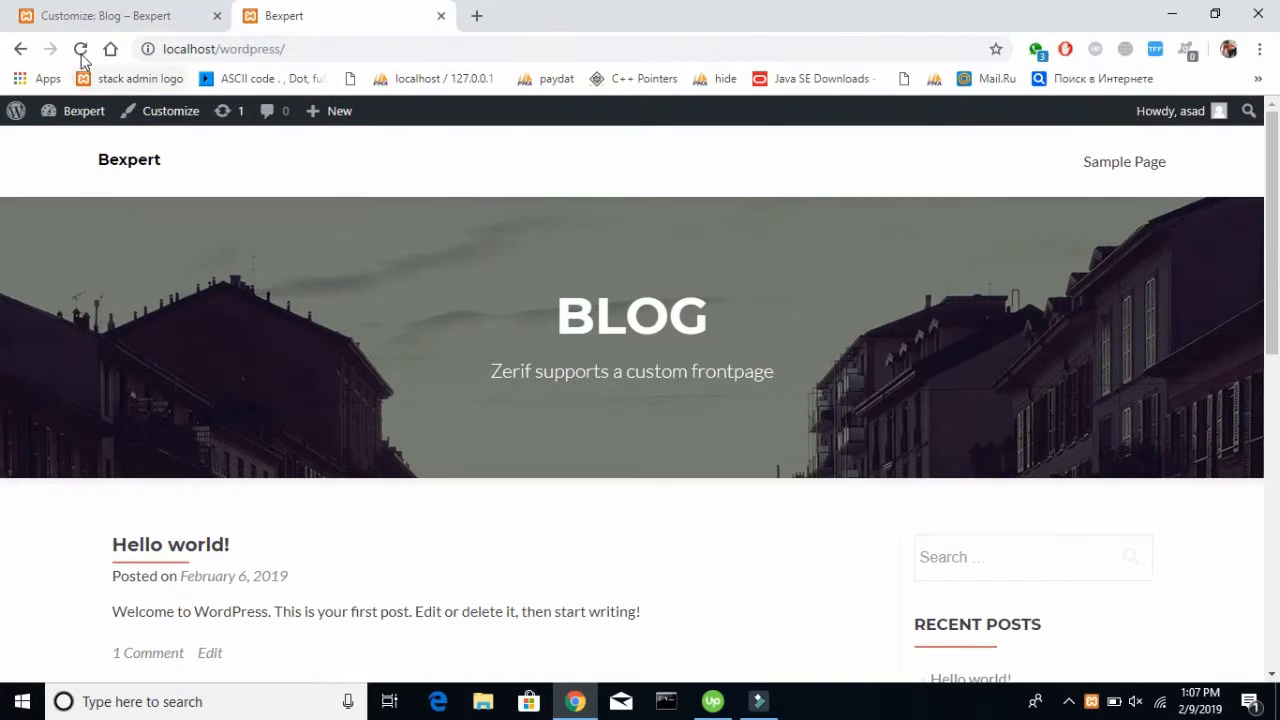
Examine the published site's front page from the big title header down to the Get in Touch section
{"action": "left_click", "coordinate": [108, 16]}
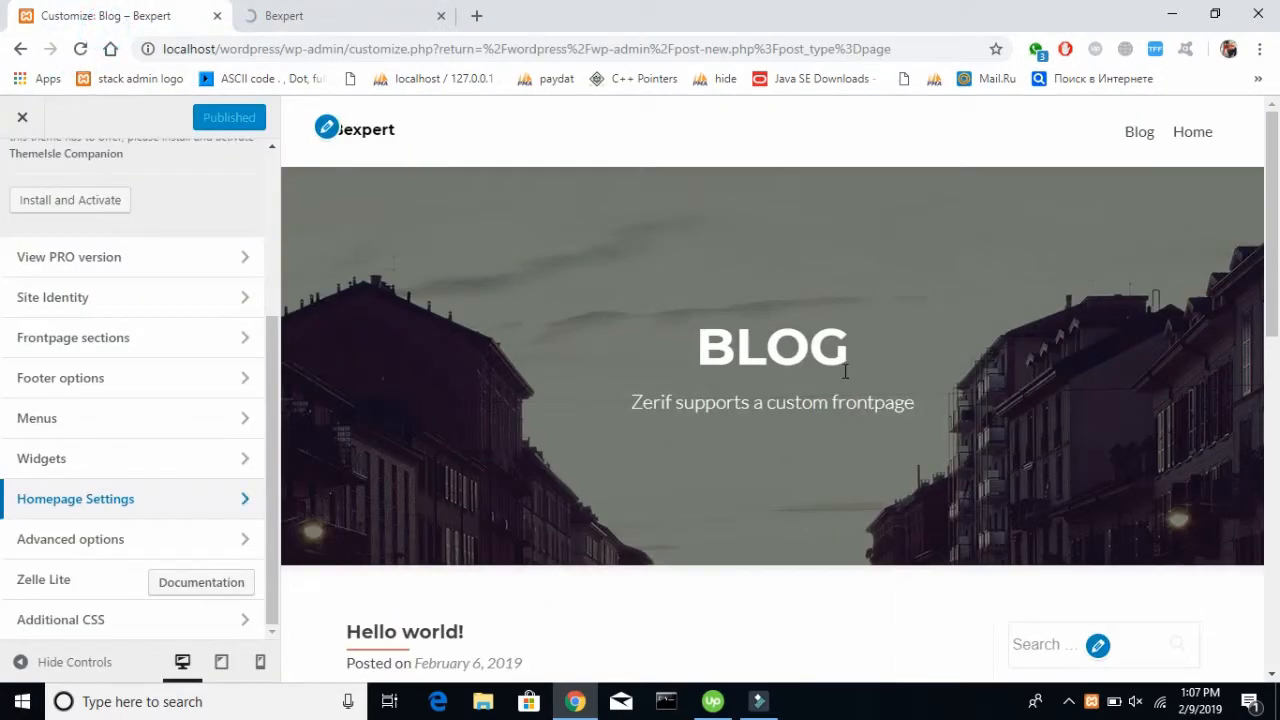
{"action": "left_click", "coordinate": [385, 28]}
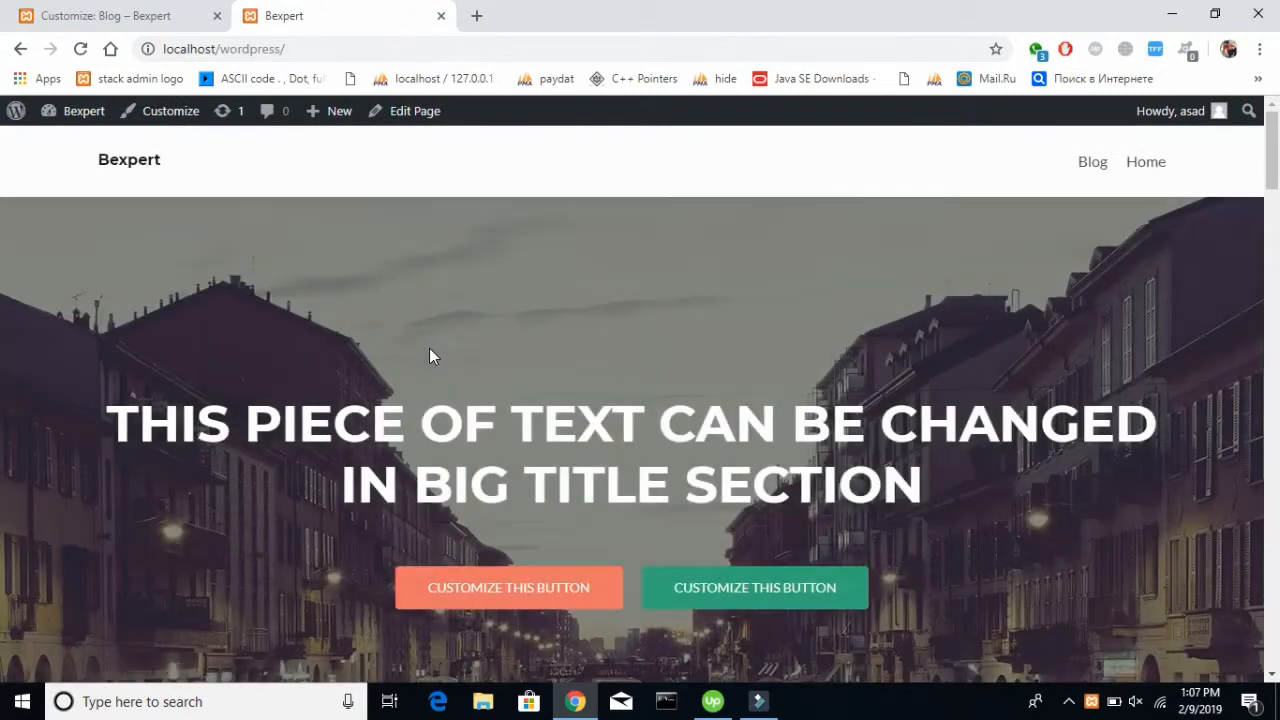
{"action": "scroll", "coordinate": [429, 348], "scroll_direction": "down", "scroll_amount": 15}
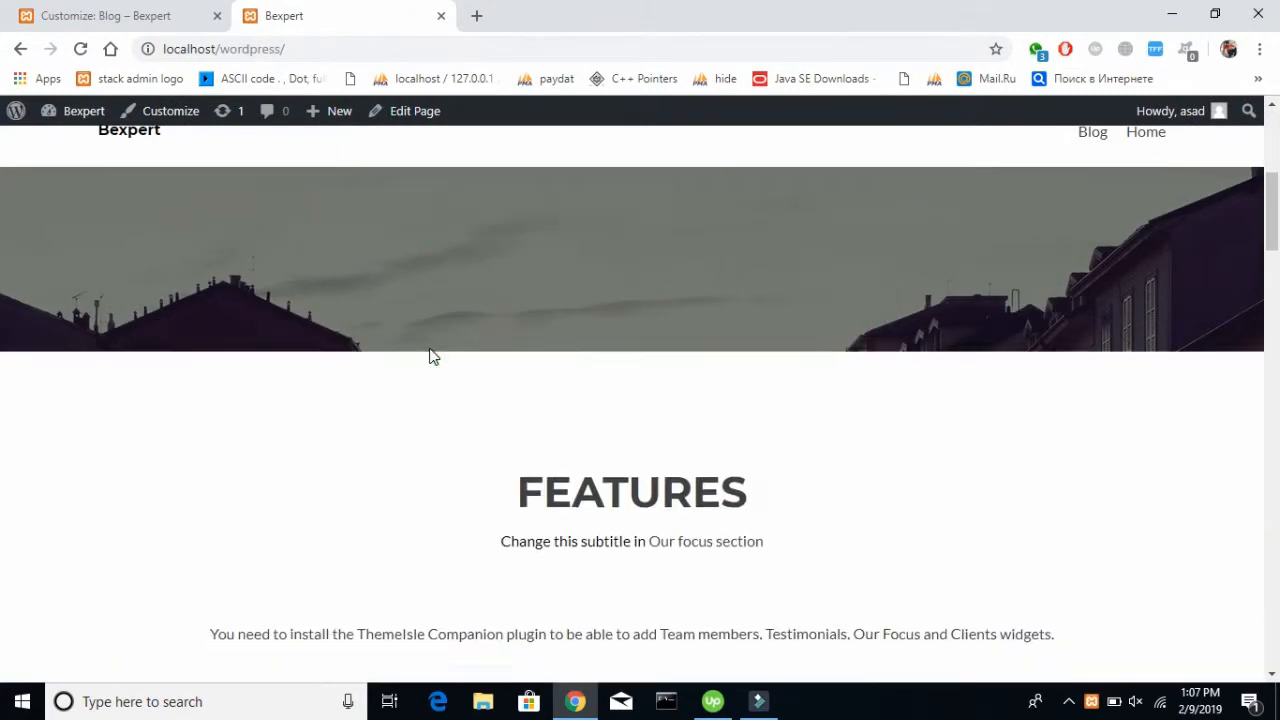
{"action": "scroll", "coordinate": [431, 356], "scroll_direction": "down", "scroll_amount": 15}
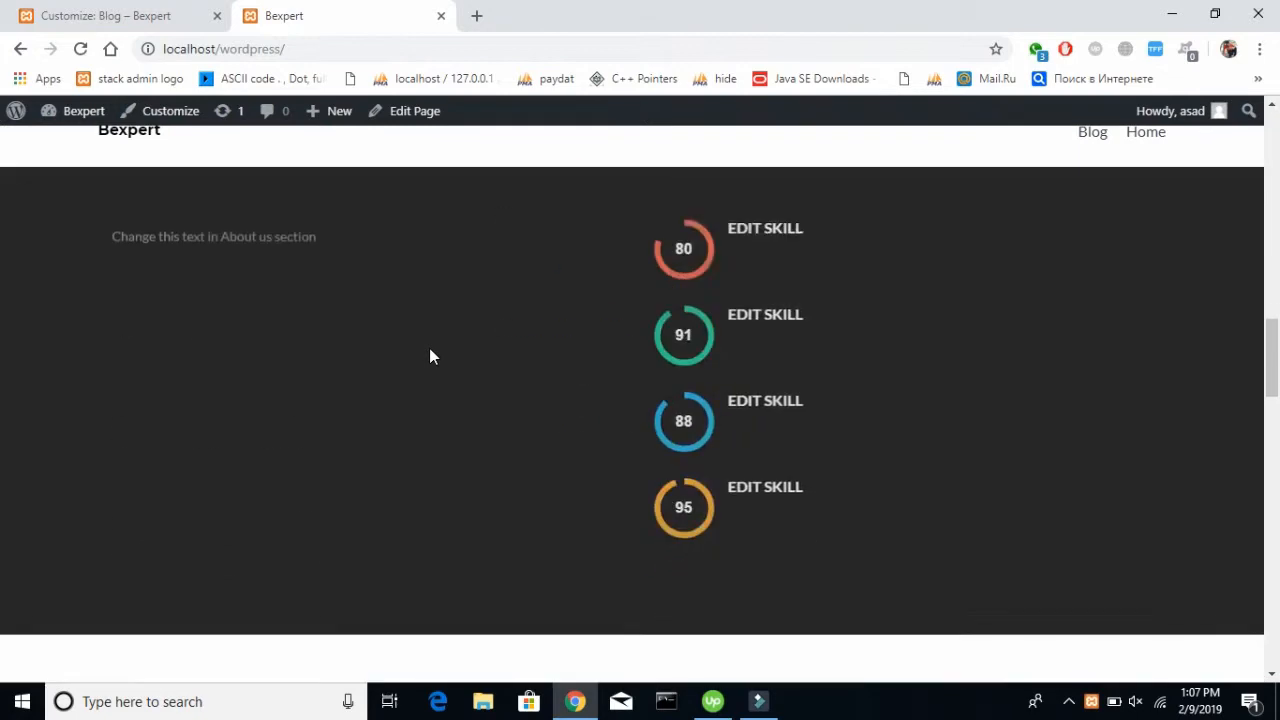
{"action": "scroll", "coordinate": [431, 356], "scroll_direction": "down", "scroll_amount": 10}
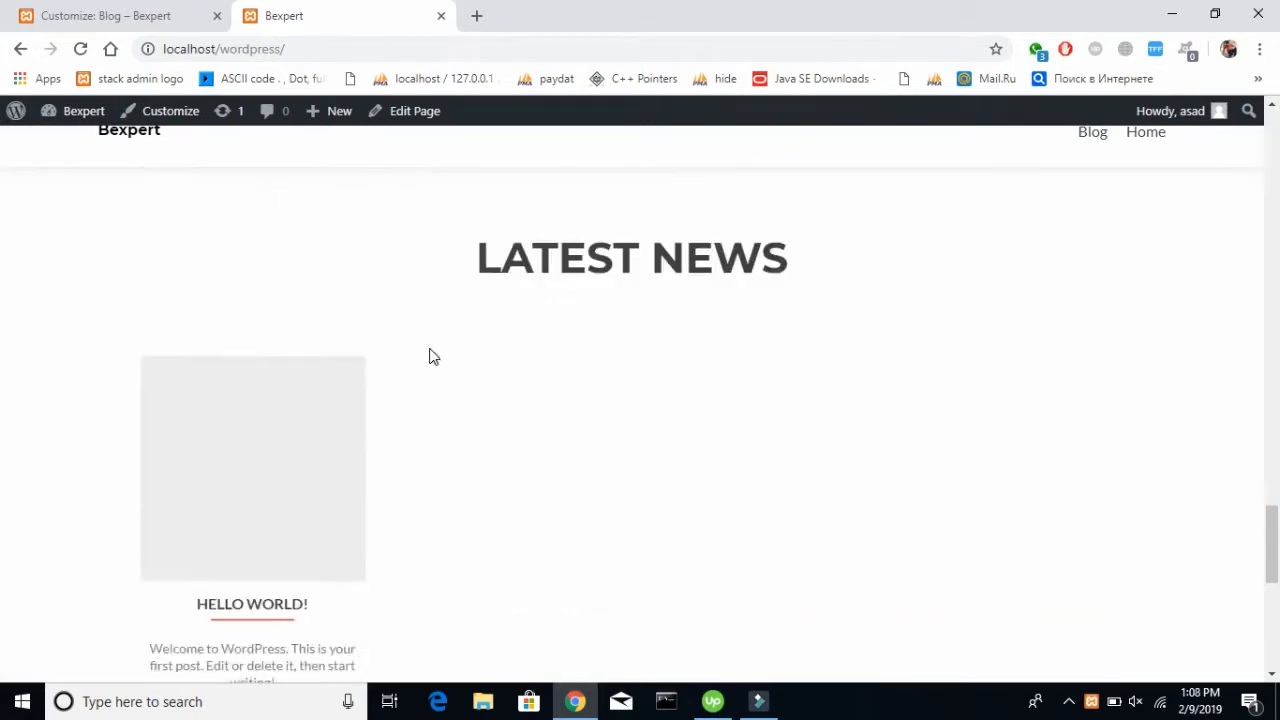
{"action": "scroll", "coordinate": [431, 356], "scroll_direction": "up", "scroll_amount": 20}
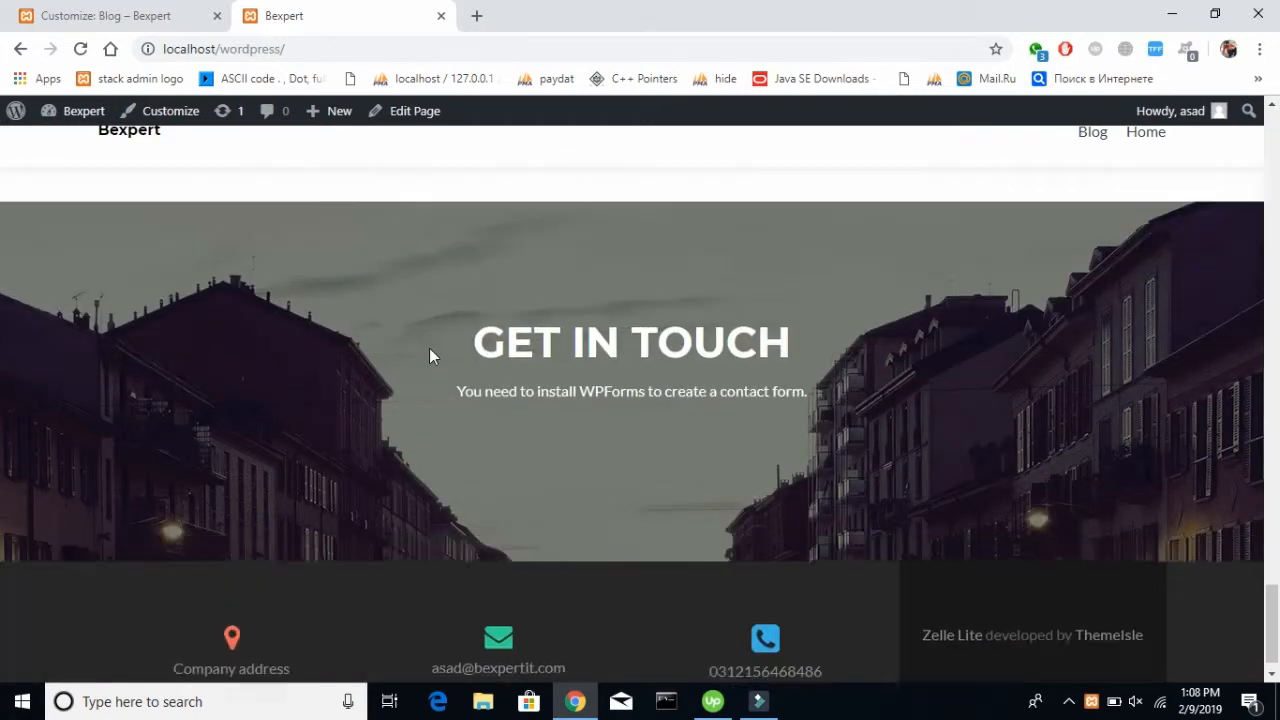
{"action": "scroll", "coordinate": [430, 349], "scroll_direction": "down", "scroll_amount": 20}
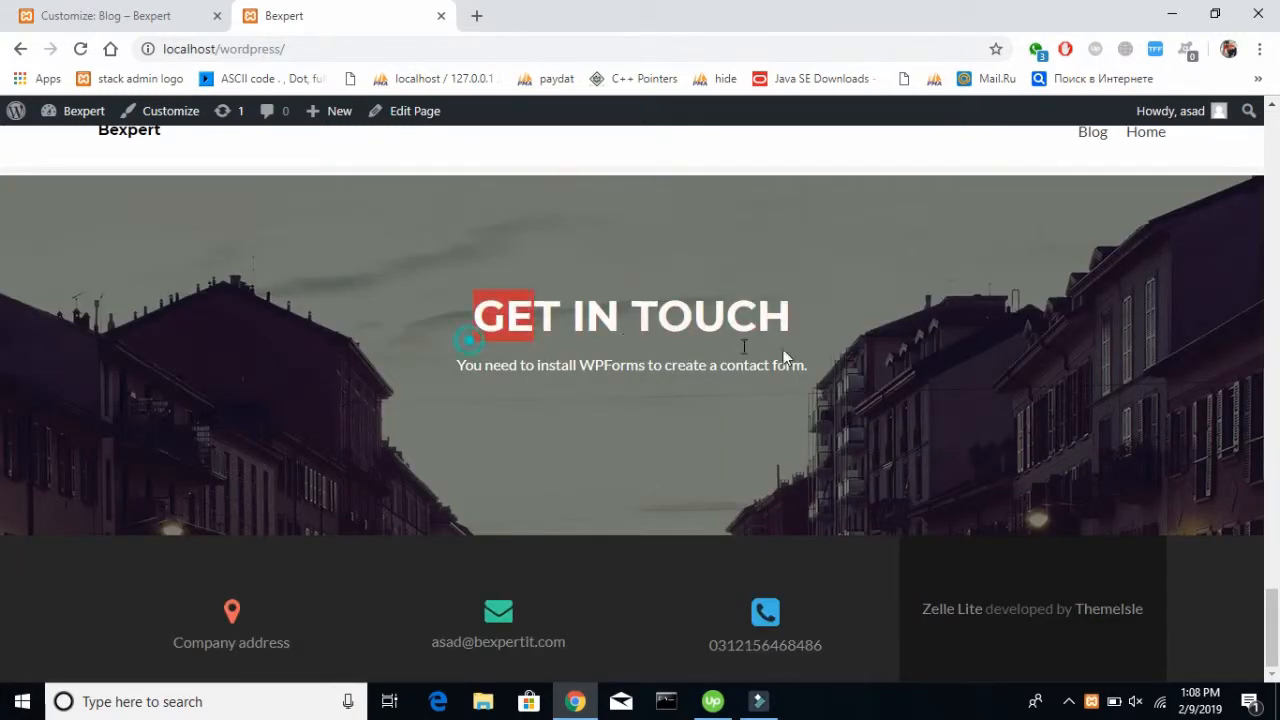
{"action": "scroll", "coordinate": [377, 262], "scroll_direction": "up", "scroll_amount": 20}
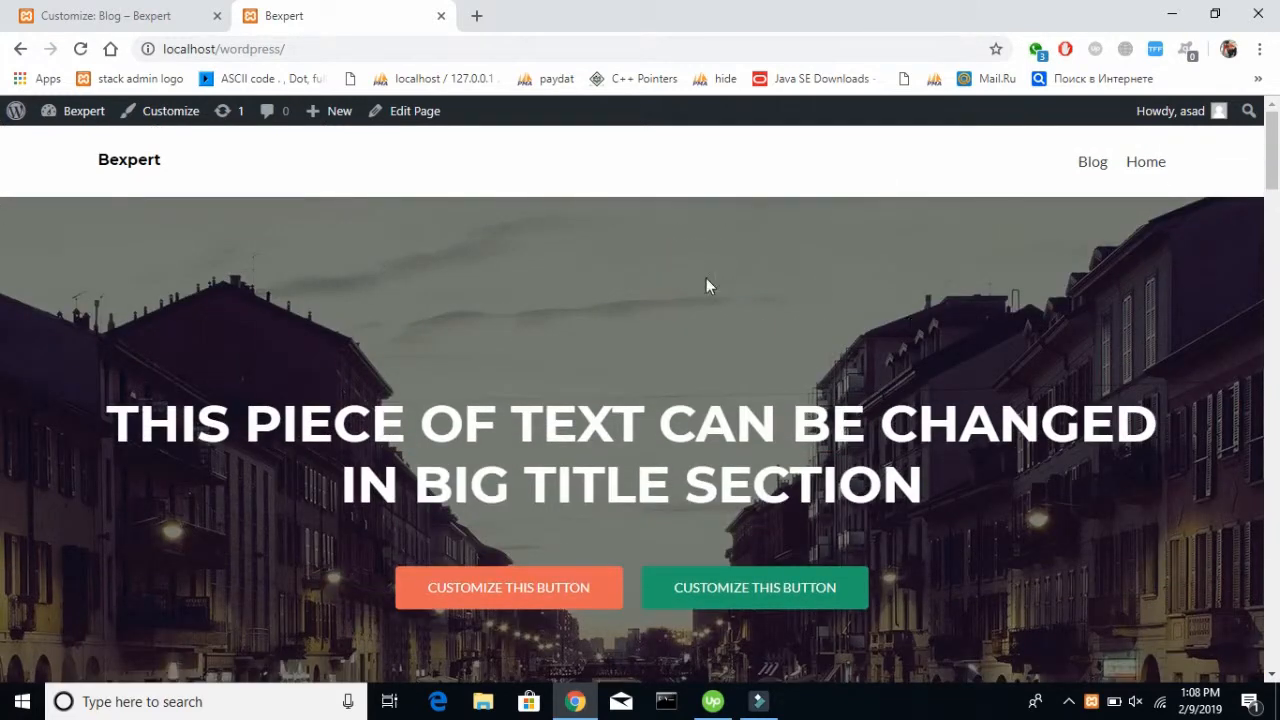
Return to the theme customizer and close it
{"action": "left_click", "coordinate": [85, 15]}
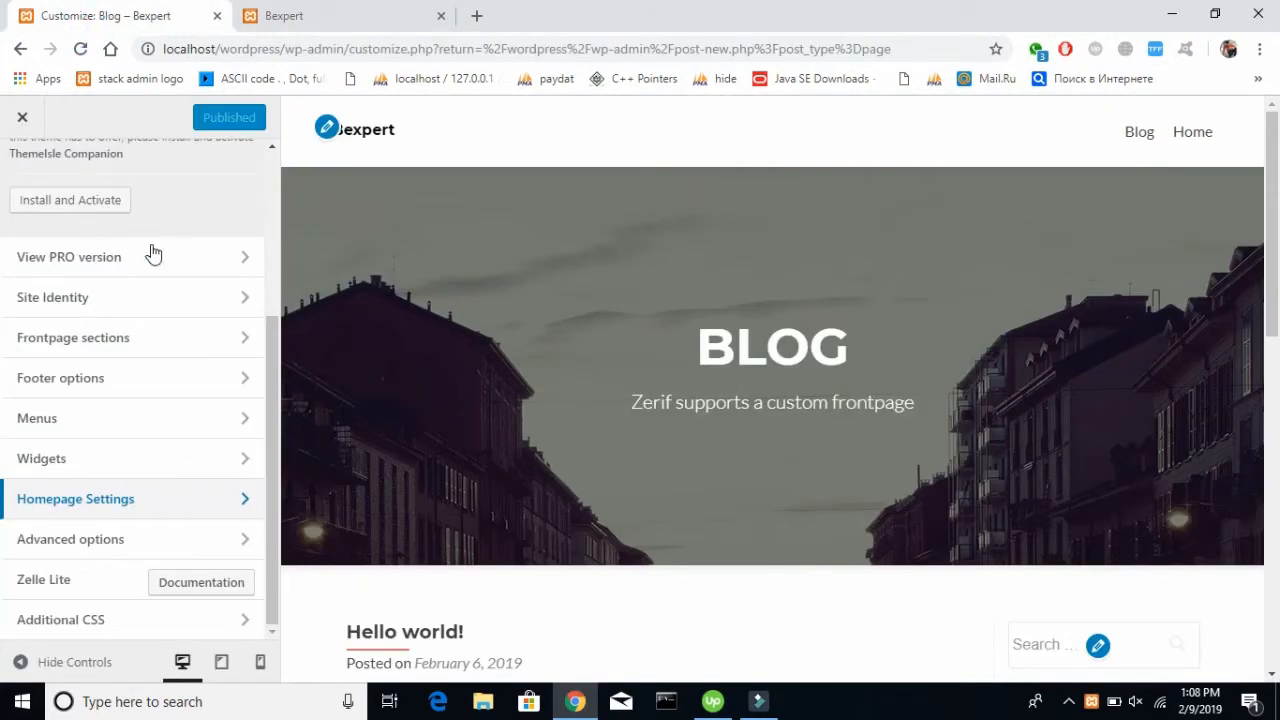
{"action": "scroll", "coordinate": [152, 252], "scroll_direction": "up", "scroll_amount": 3}
{"action": "left_click", "coordinate": [38, 128]}
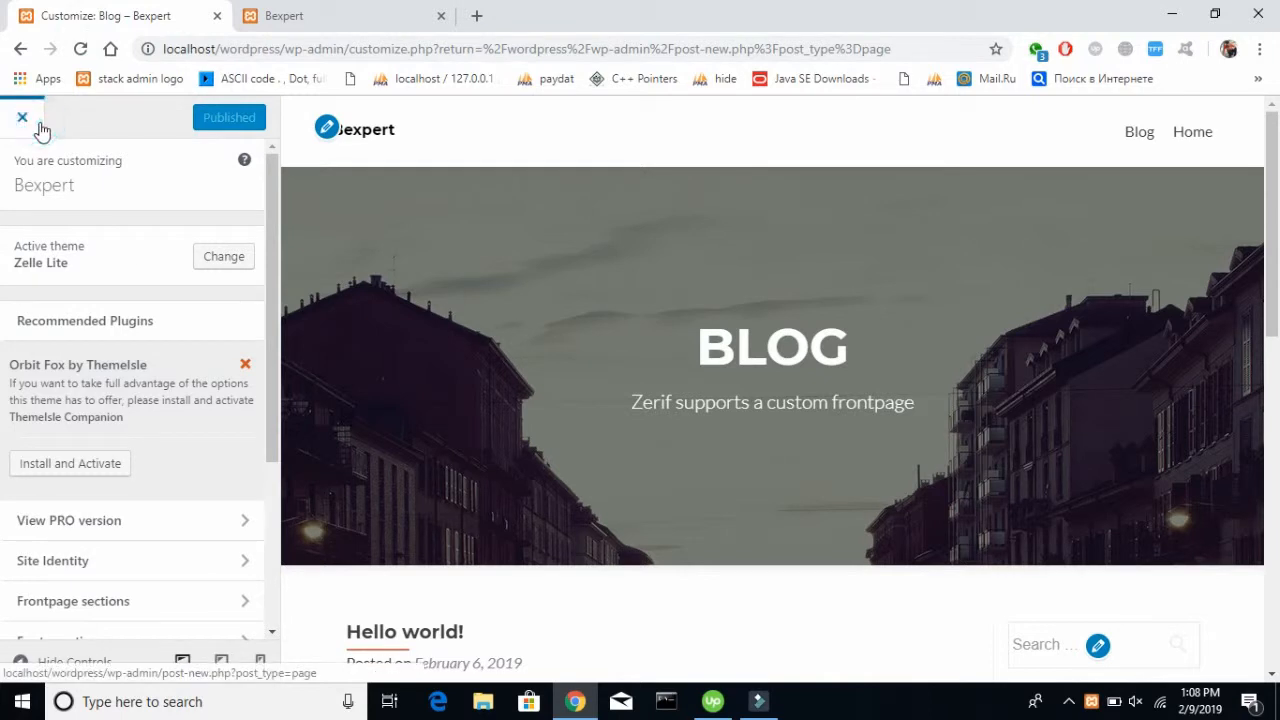
{"action": "scroll", "coordinate": [55, 289], "scroll_direction": "down", "scroll_amount": 3}
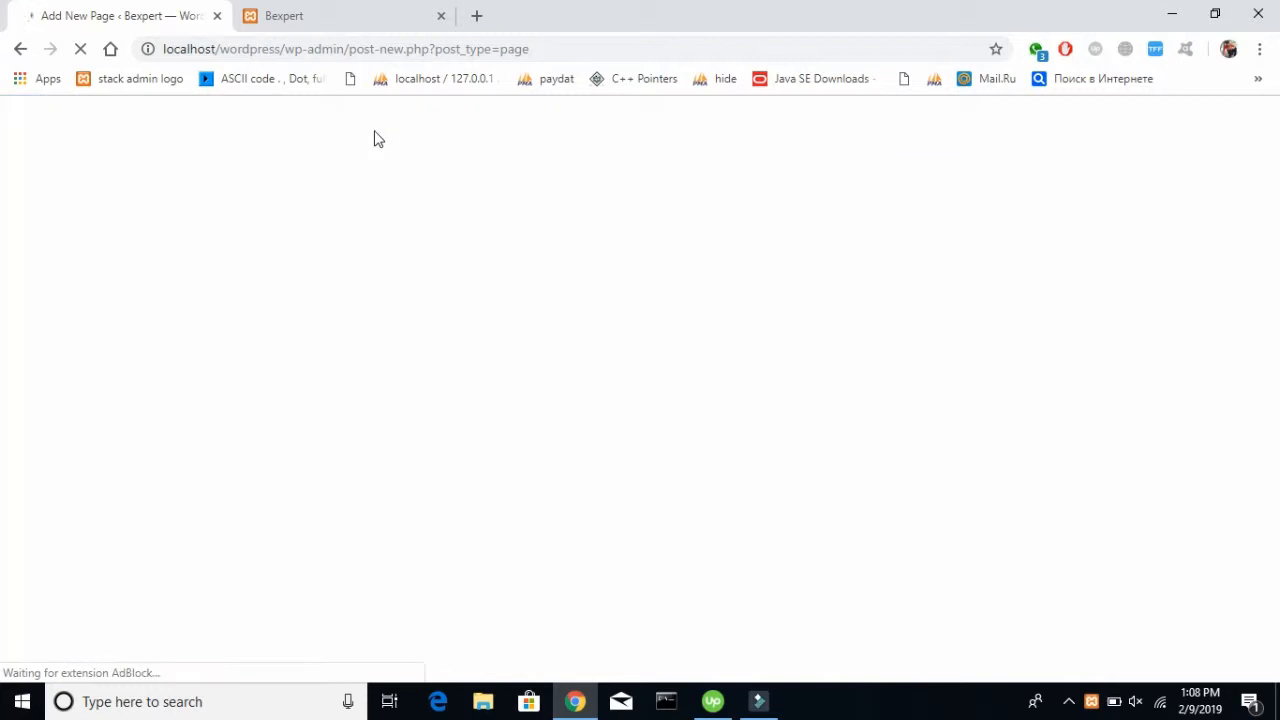
Check the Blog and Home navigation links on the published site by viewing both pages
{"action": "left_click", "coordinate": [334, 16]}
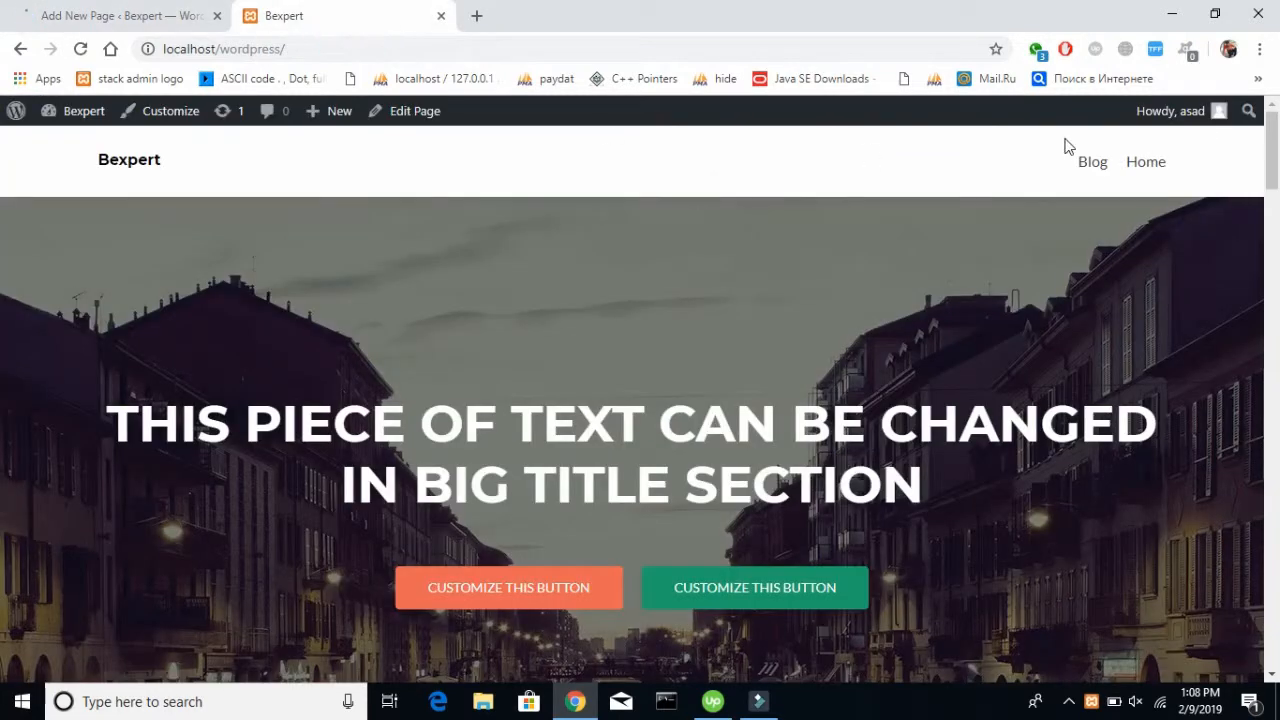
{"action": "left_click", "coordinate": [1094, 164]}
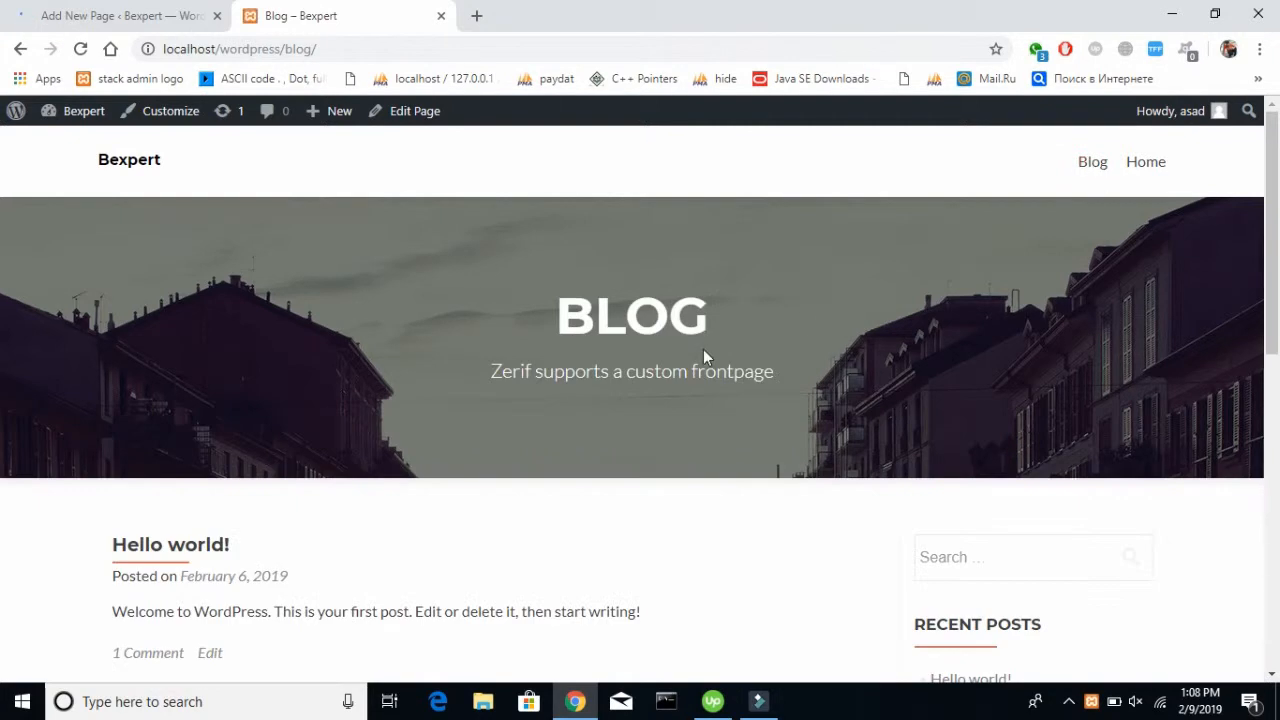
{"action": "scroll", "coordinate": [703, 349], "scroll_direction": "down", "scroll_amount": 3}
{"action": "scroll", "coordinate": [703, 349], "scroll_direction": "up", "scroll_amount": 3}
{"action": "left_click", "coordinate": [1136, 170]}
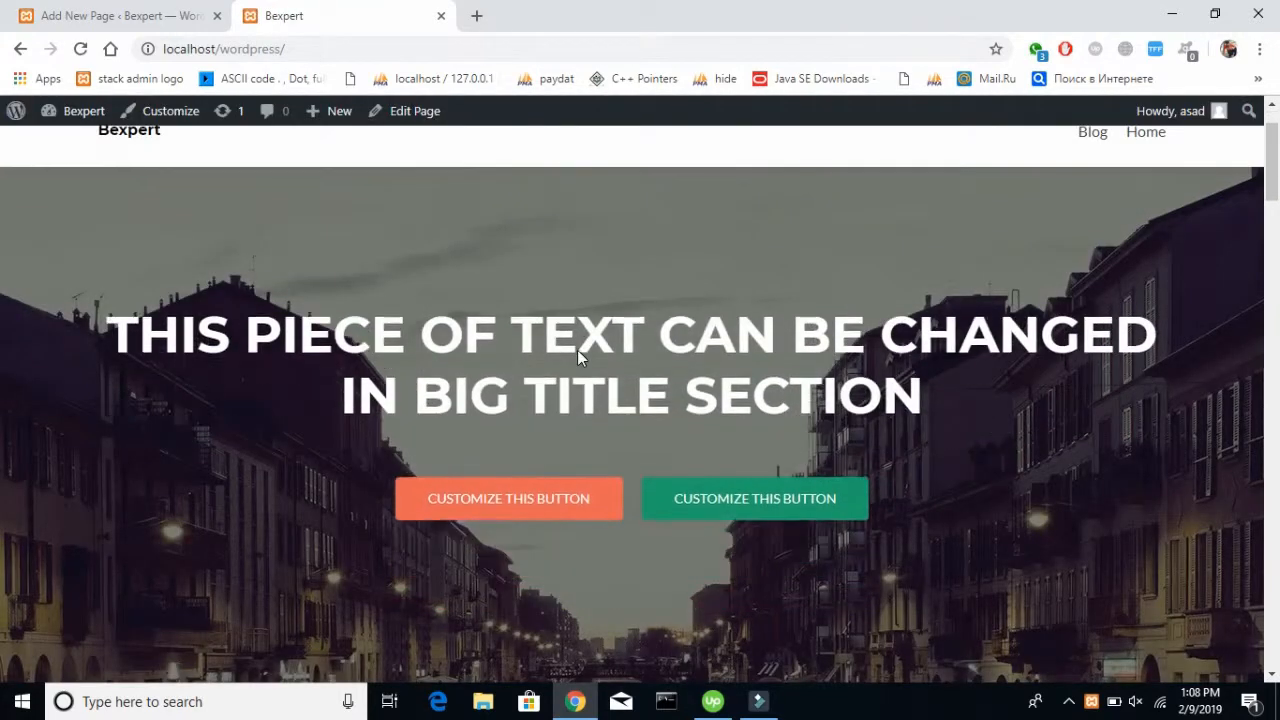
Reopen the theme customizer and show the main content settings of the frontpage's Big title section
{"action": "left_click", "coordinate": [186, 12]}
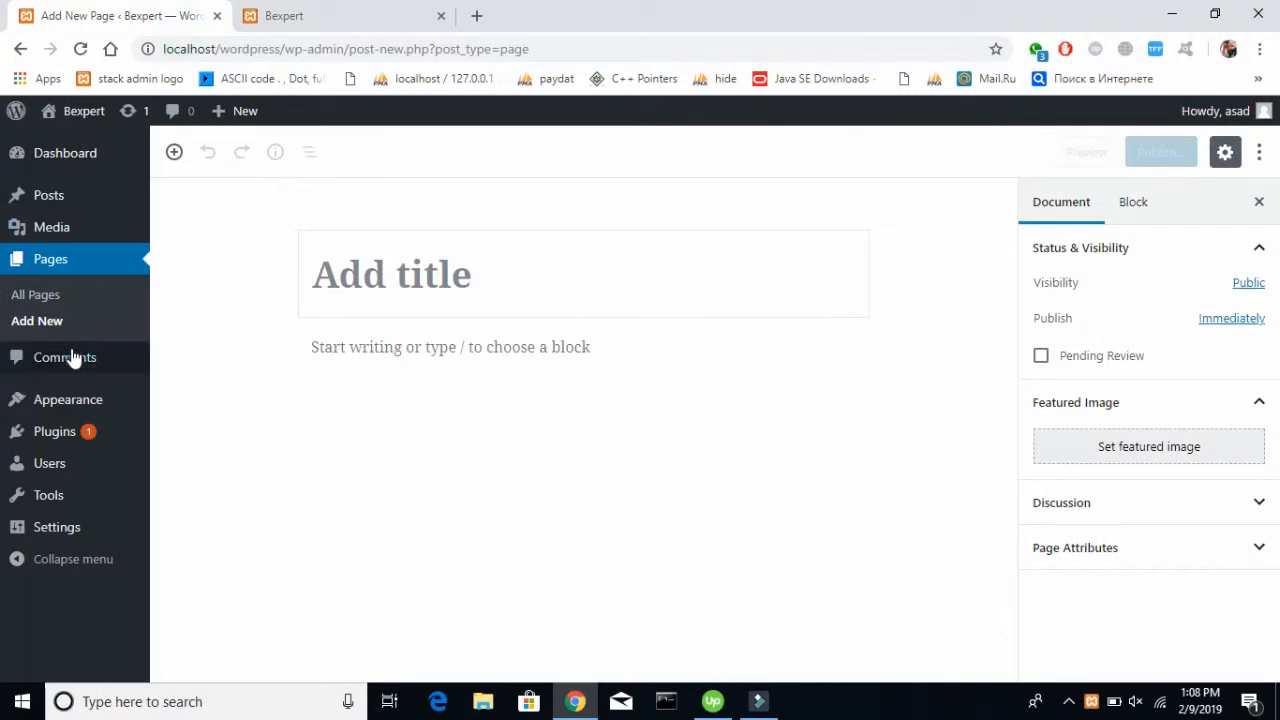
{"action": "mouse_move", "coordinate": [77, 397]}
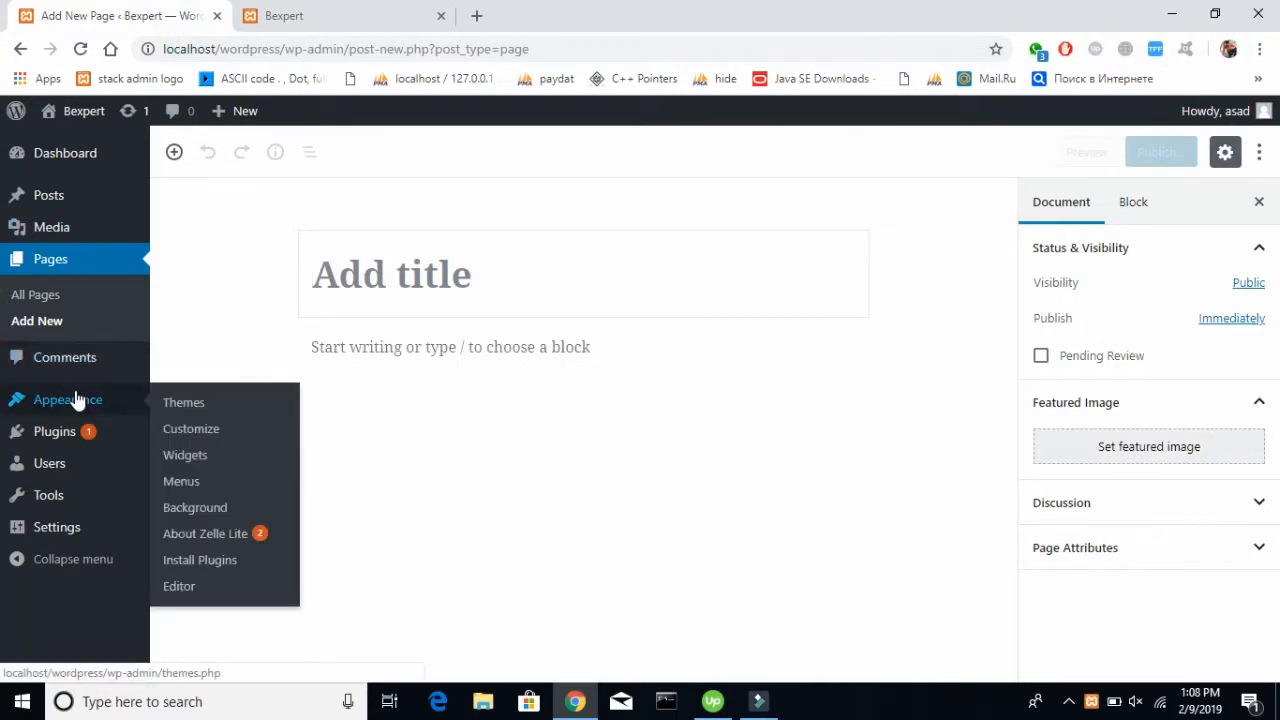
{"action": "left_click", "coordinate": [208, 428]}
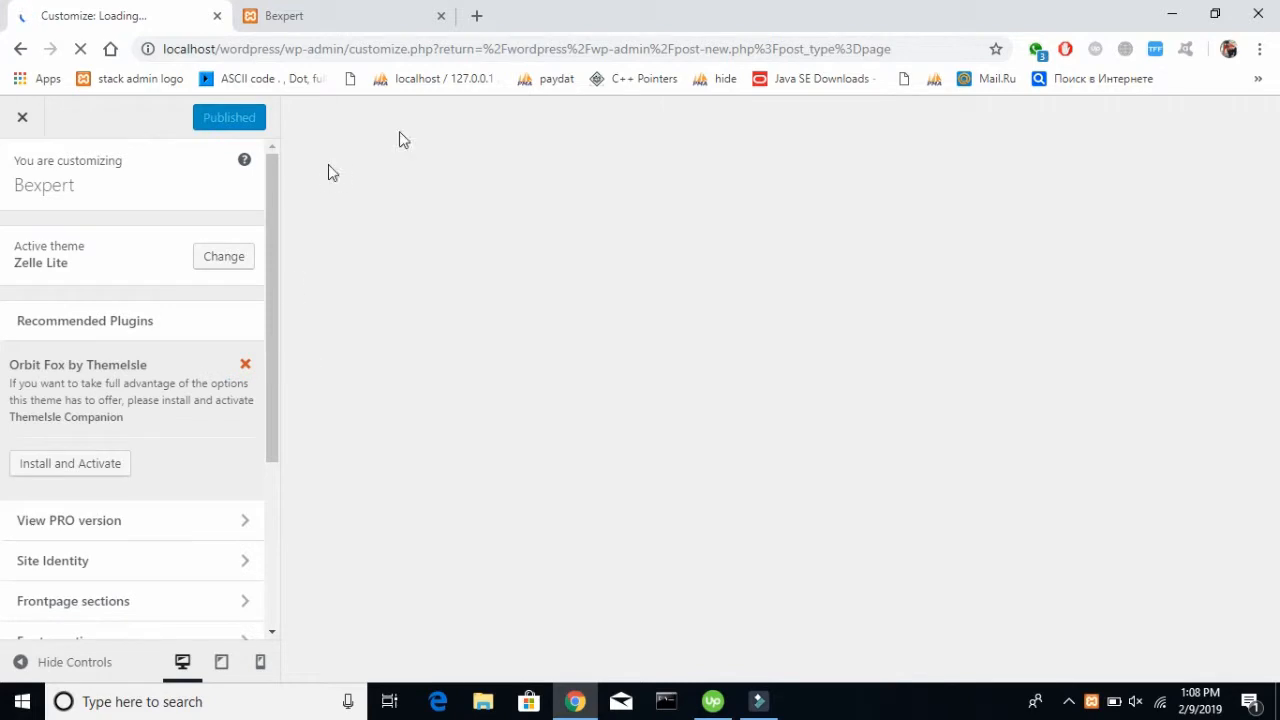
{"action": "scroll", "coordinate": [121, 438], "scroll_direction": "down", "scroll_amount": 3}
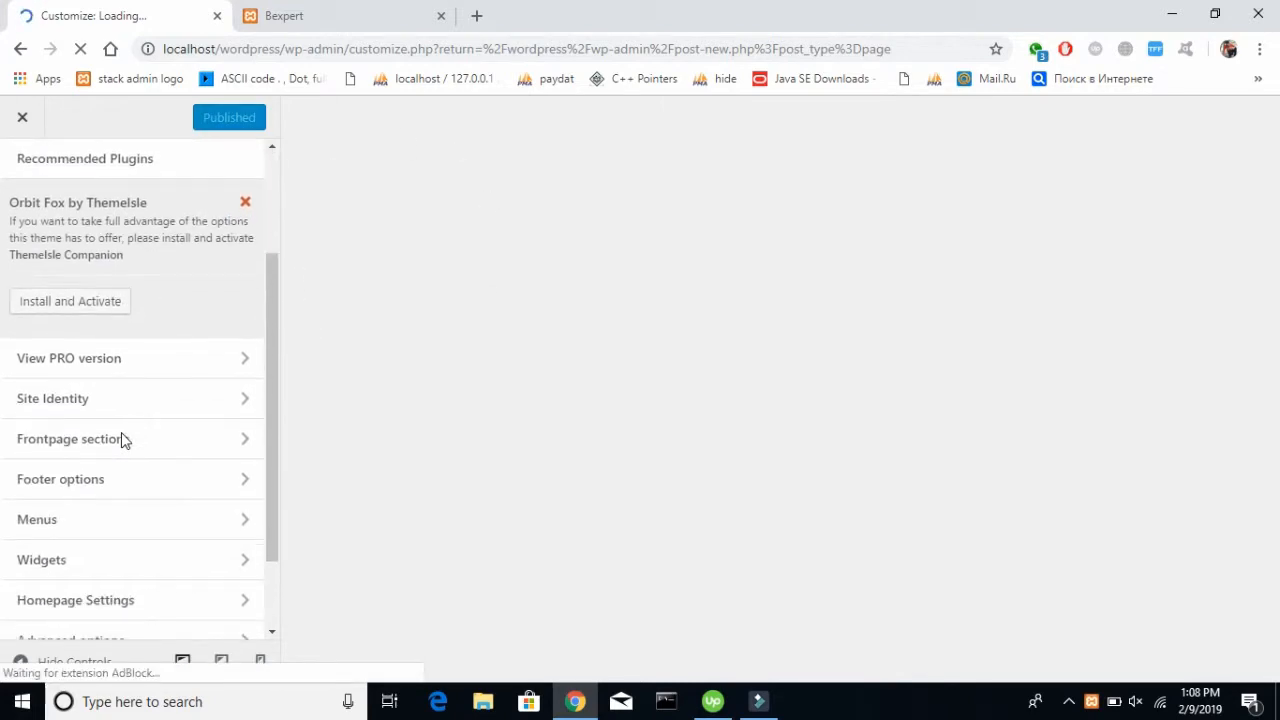
{"action": "scroll", "coordinate": [121, 438], "scroll_direction": "down", "scroll_amount": 2}
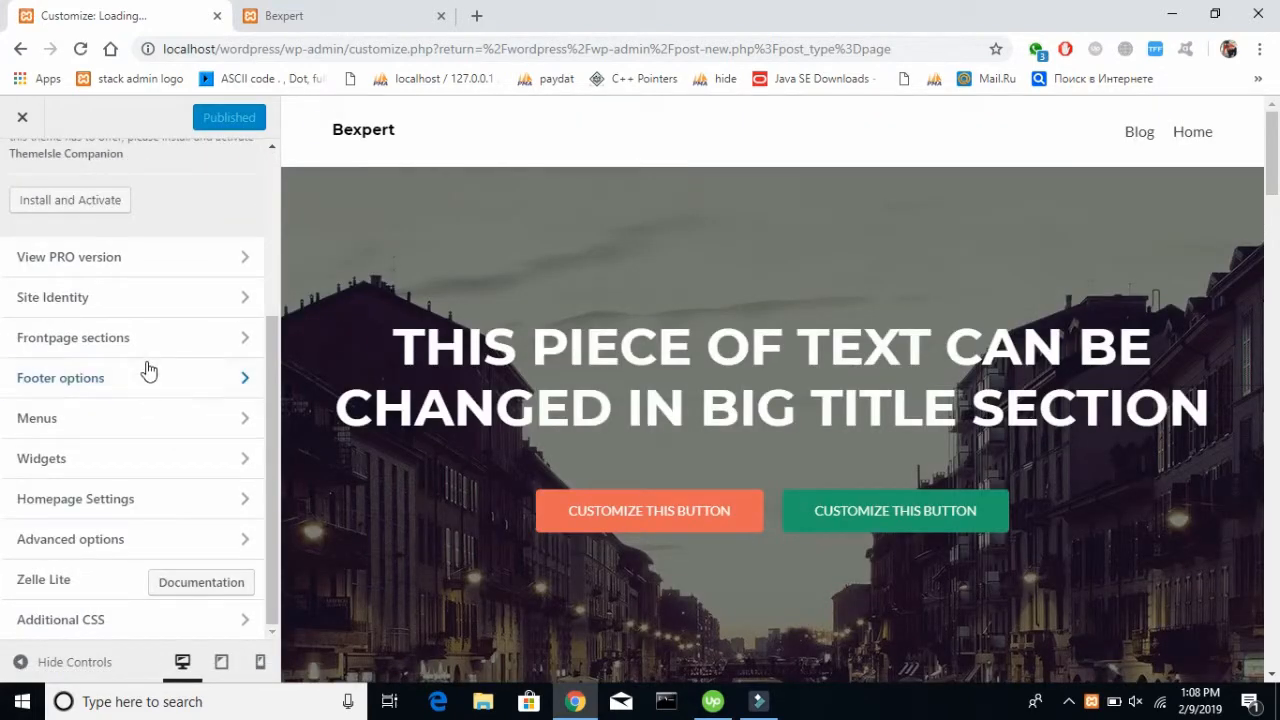
{"action": "left_click", "coordinate": [141, 345]}
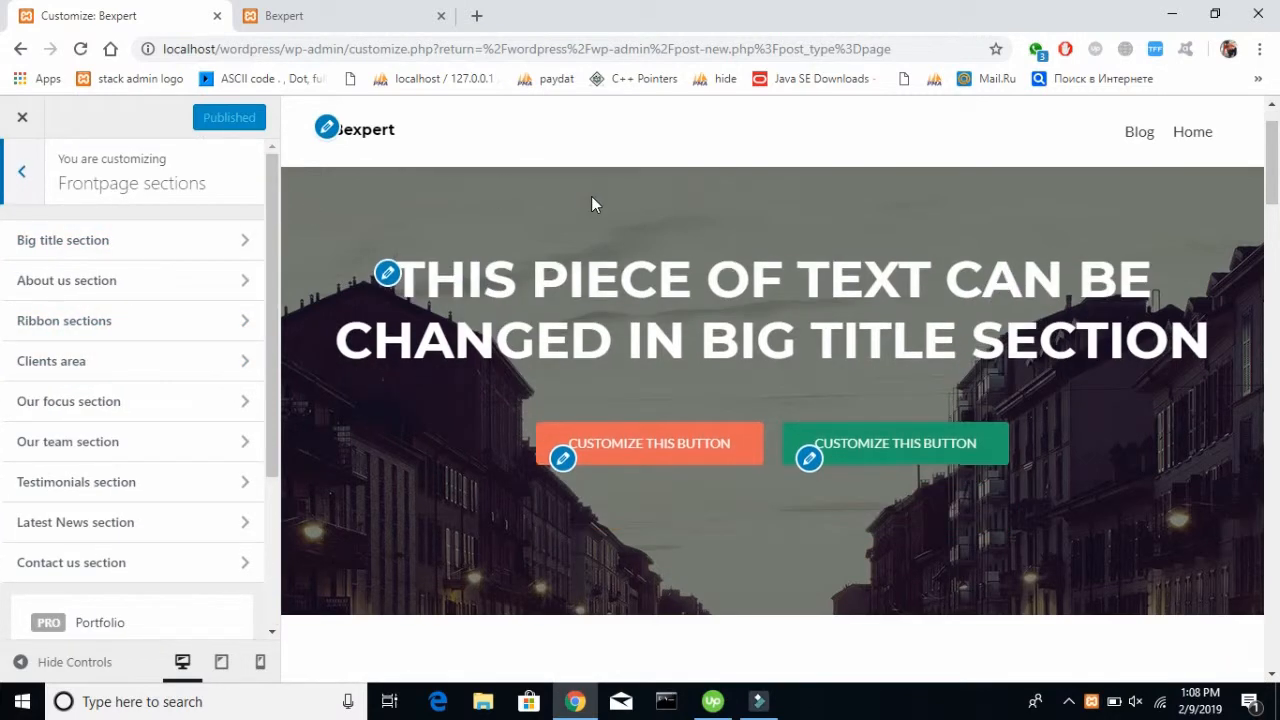
{"action": "left_click", "coordinate": [234, 241]}
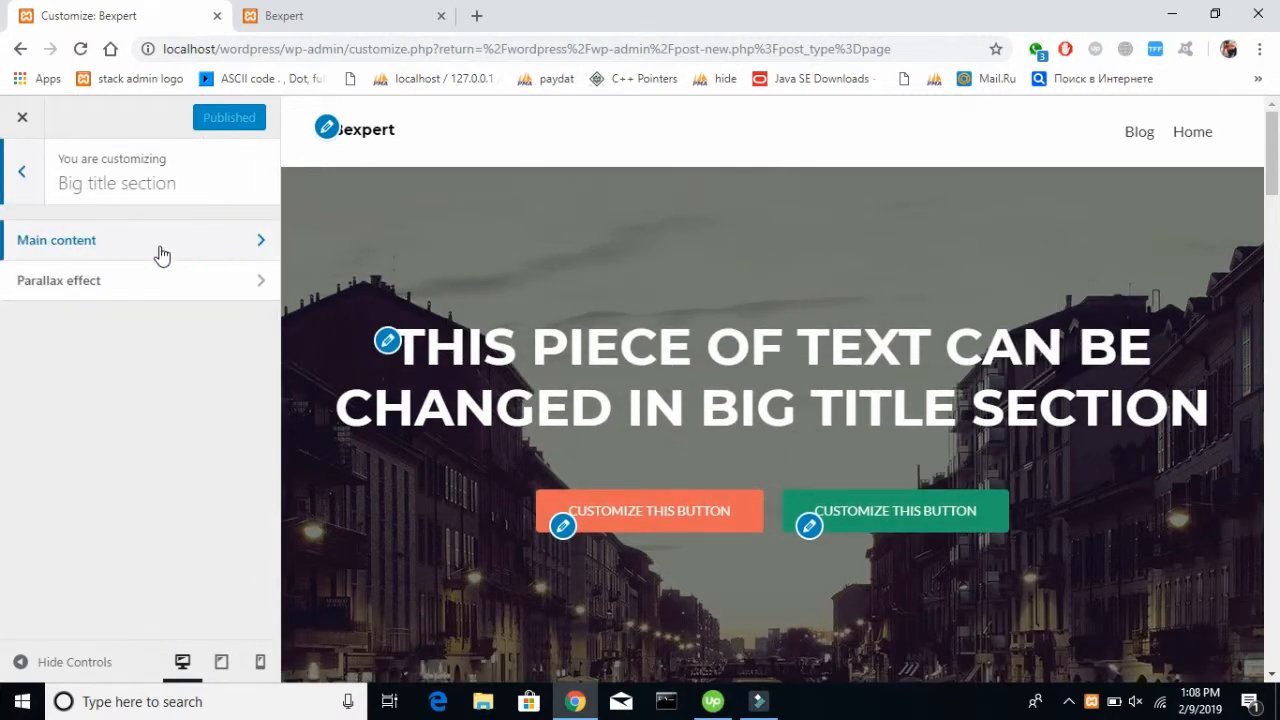
{"action": "left_click", "coordinate": [161, 254]}
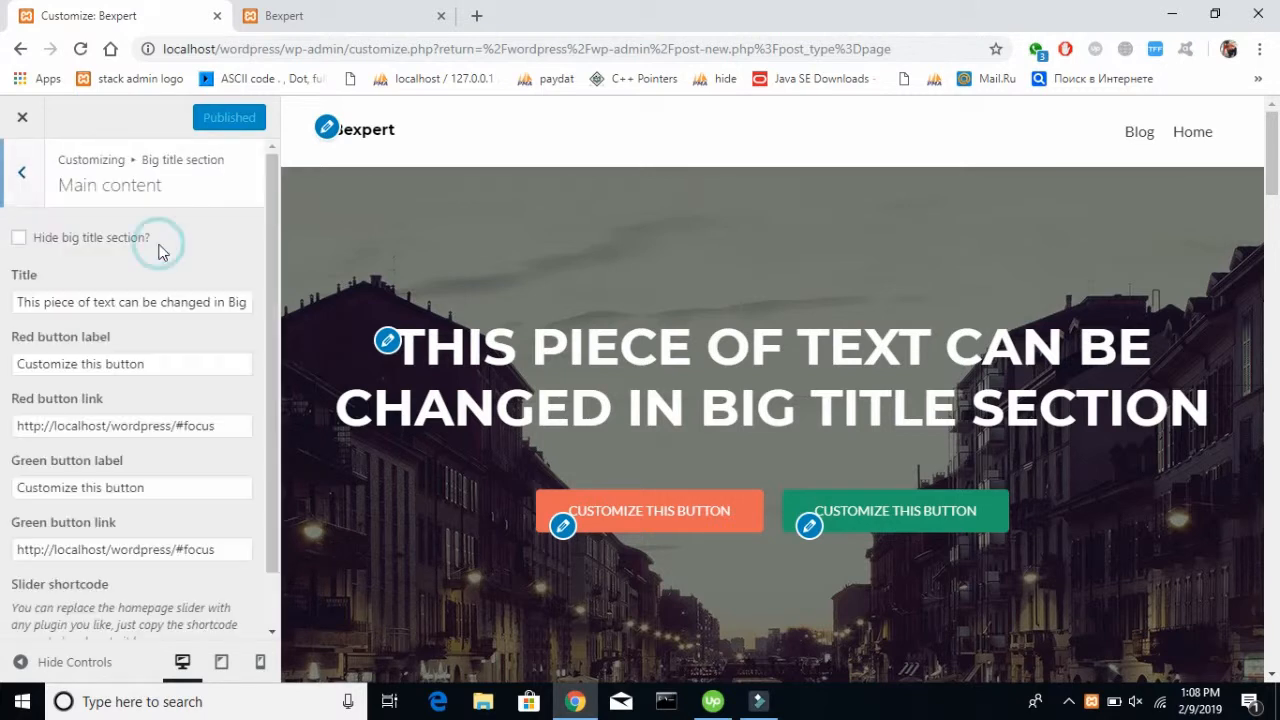
Replace the Big title section's title with "We Are Experts"
{"action": "double_click", "coordinate": [194, 289]}
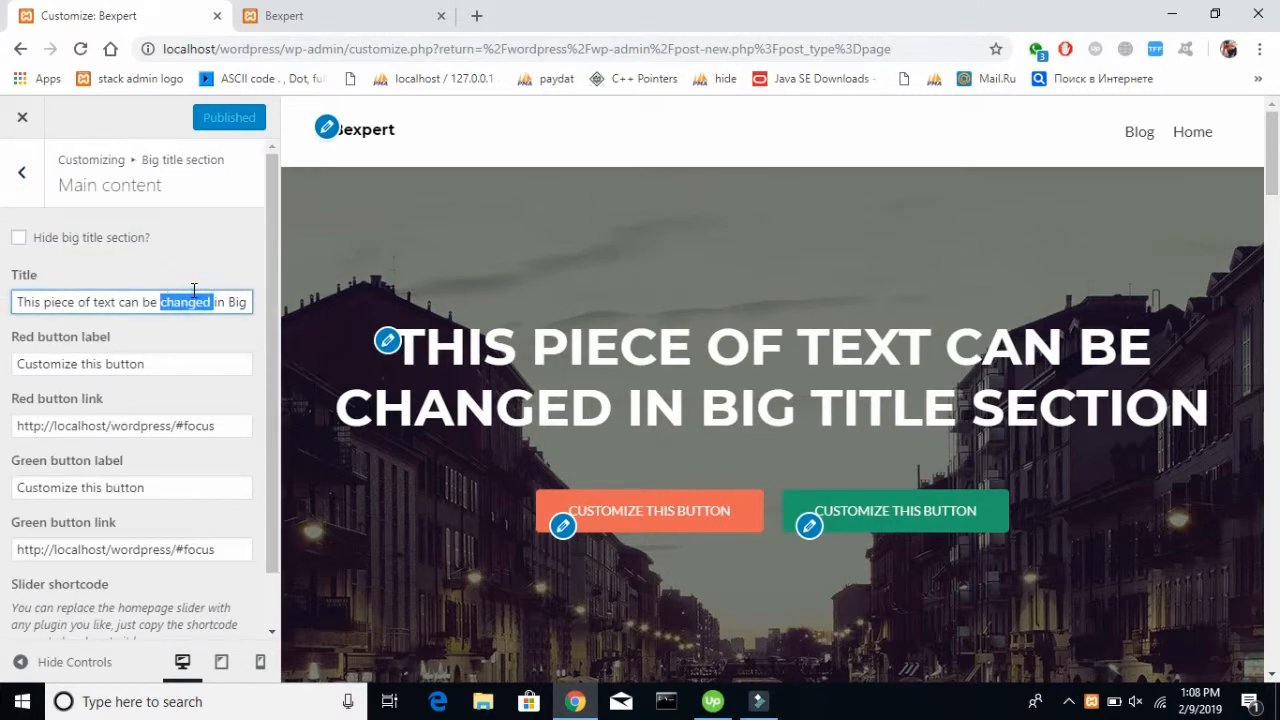
{"action": "triple_click", "coordinate": [194, 289]}
{"action": "key", "text": "BackSpace"}
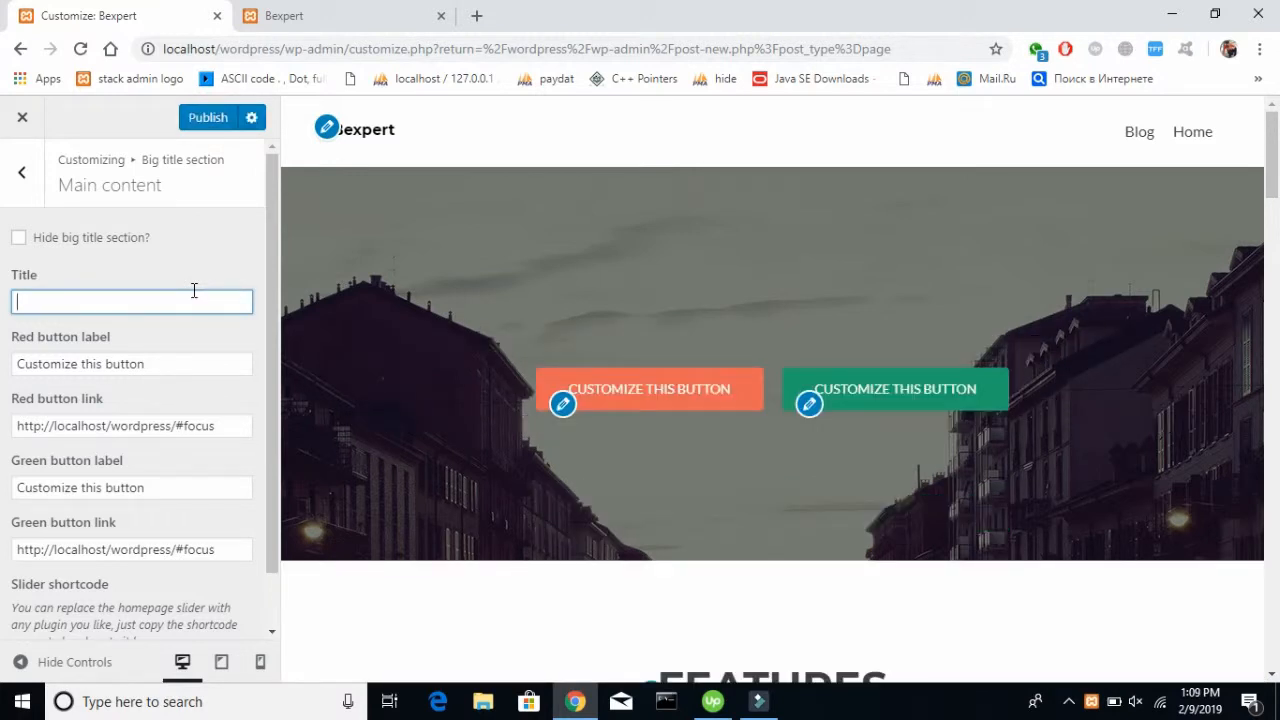
{"action": "type", "text": "I"}
{"action": "key", "text": "BackSpace"}
{"action": "type", "text": "We "}
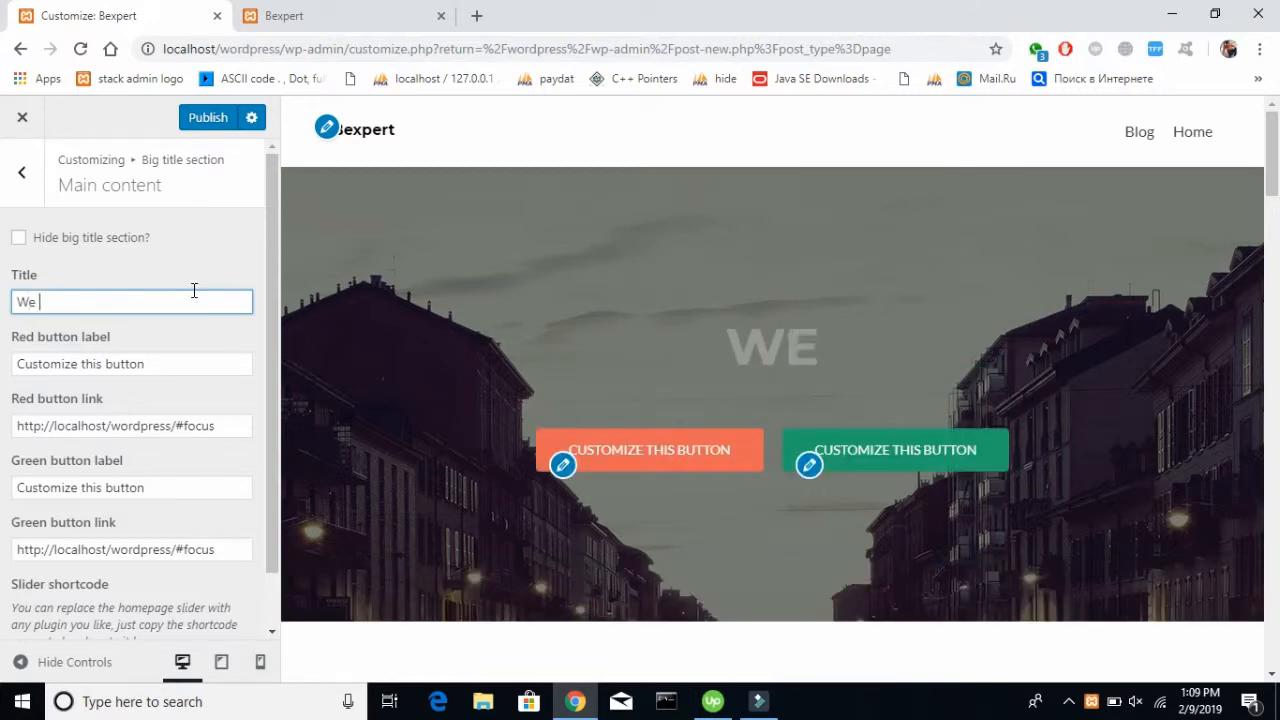
{"action": "type", "text": "Are Experts"}
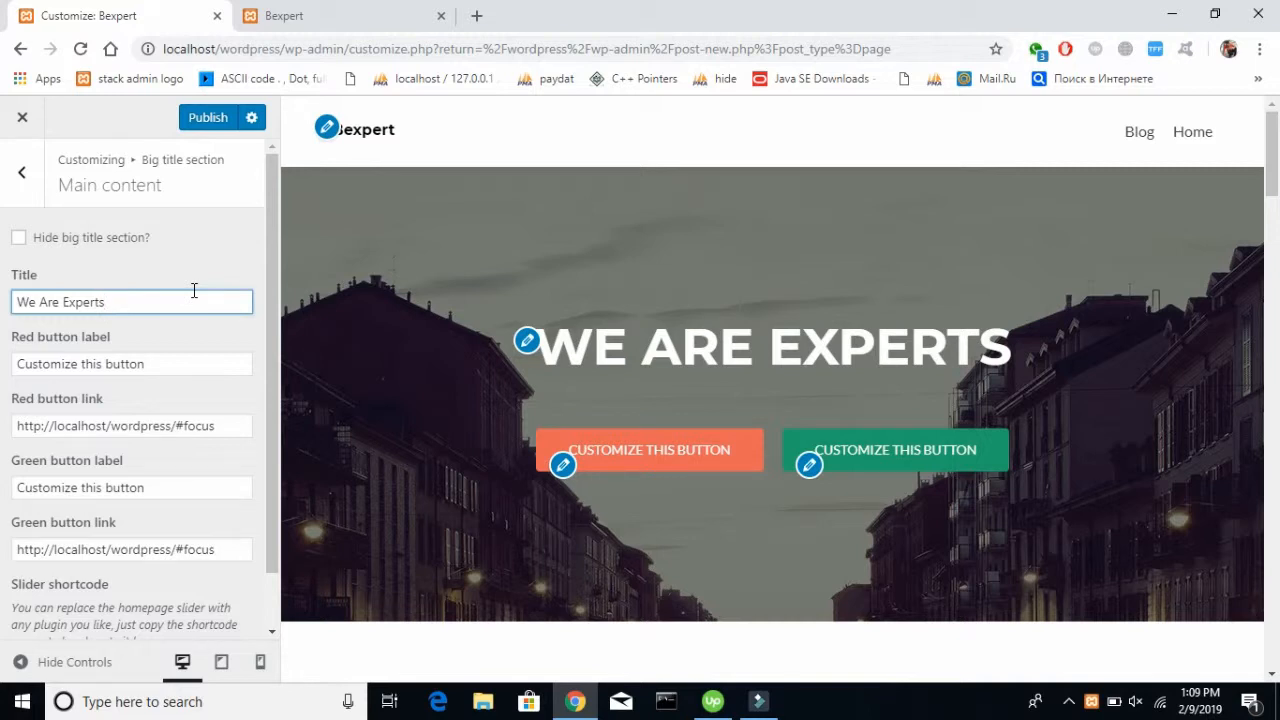
Change the red button's label to "Click for Contact"
{"action": "key", "text": "Tab"}
{"action": "scroll", "coordinate": [654, 480], "scroll_direction": "down", "scroll_amount": 1}
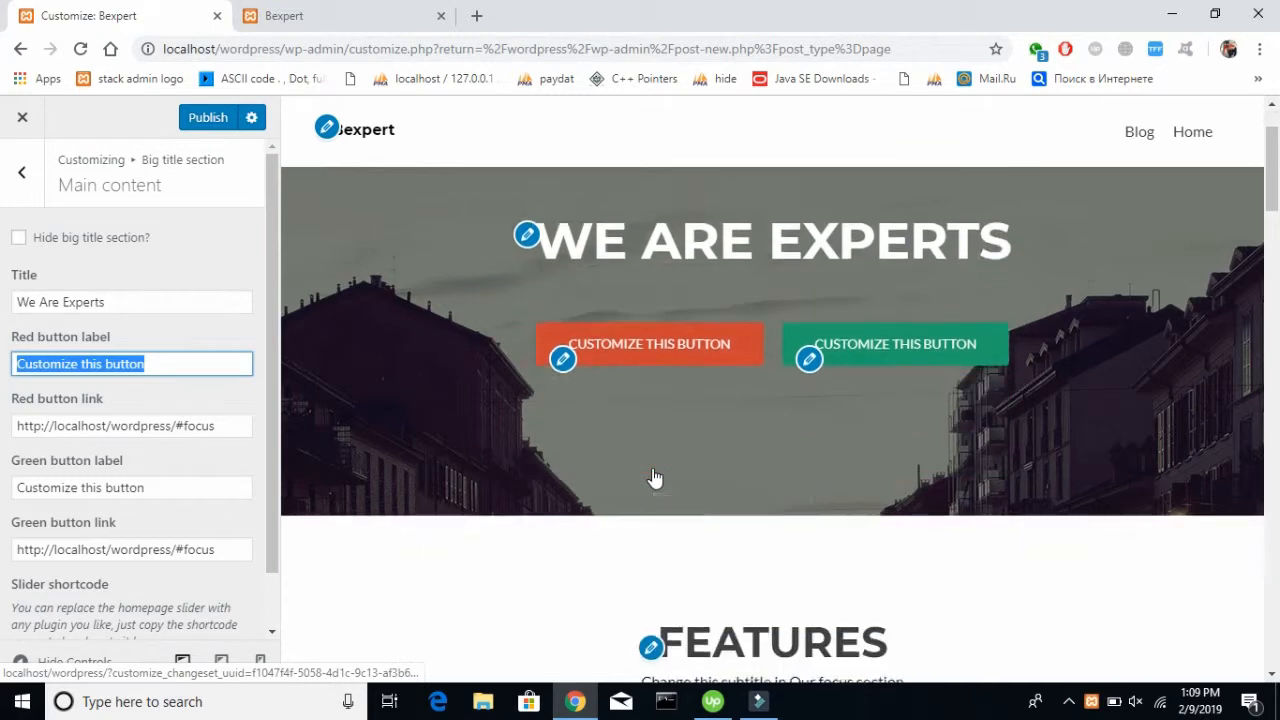
{"action": "scroll", "coordinate": [654, 478], "scroll_direction": "down", "scroll_amount": 3}
{"action": "scroll", "coordinate": [580, 423], "scroll_direction": "up", "scroll_amount": 4}
{"action": "scroll", "coordinate": [577, 414], "scroll_direction": "down", "scroll_amount": 1}
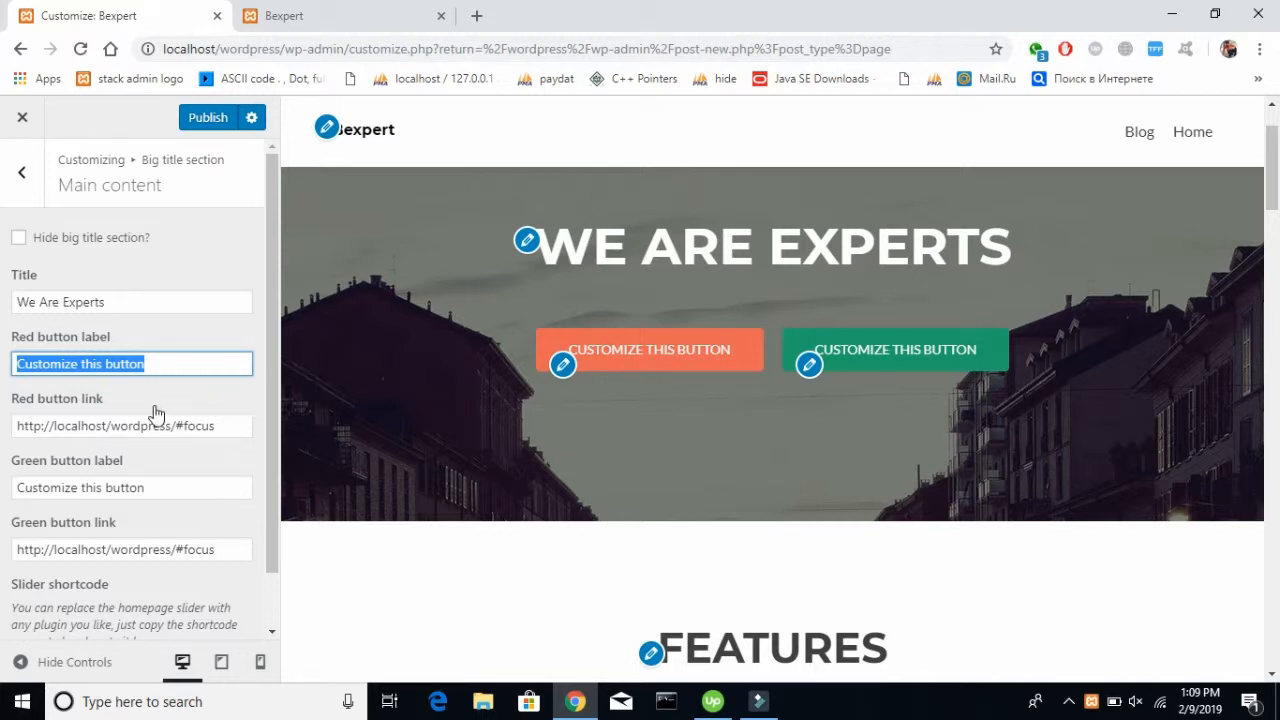
{"action": "key", "text": "BackSpace"}
{"action": "type", "text": "Click fot"}
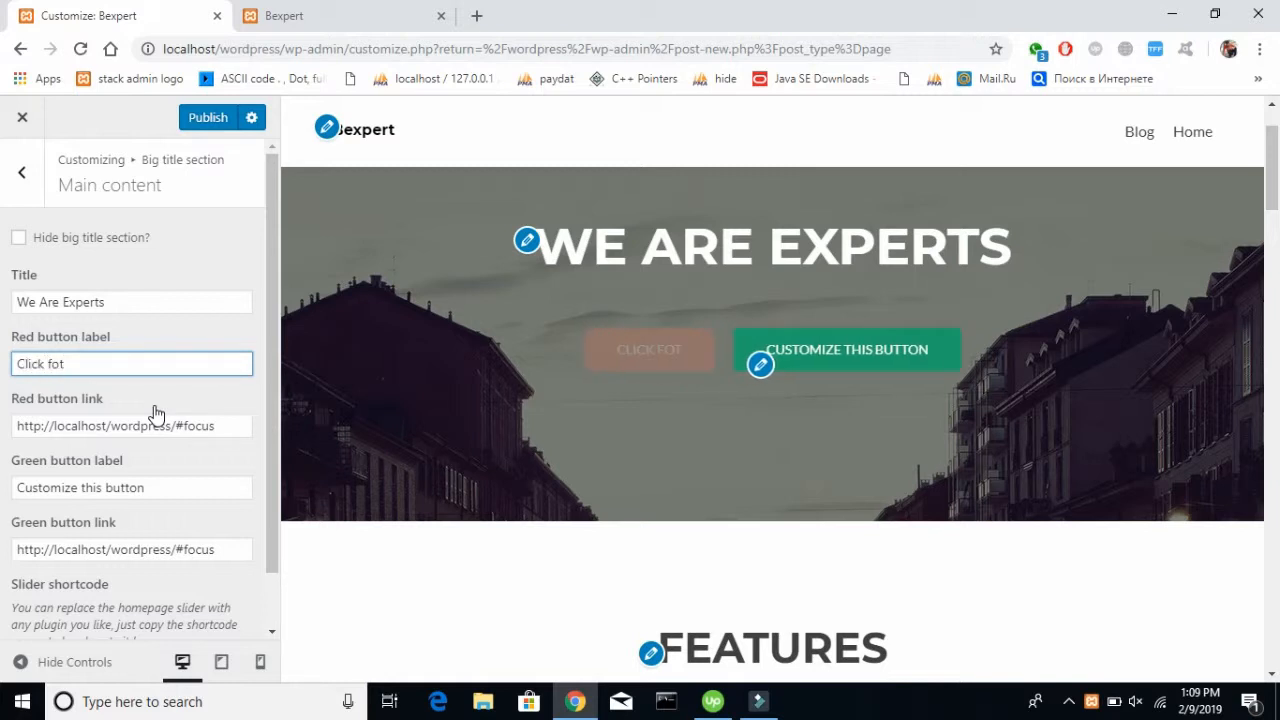
{"action": "key", "text": "BackSpace"}
{"action": "type", "text": "r Contact"}
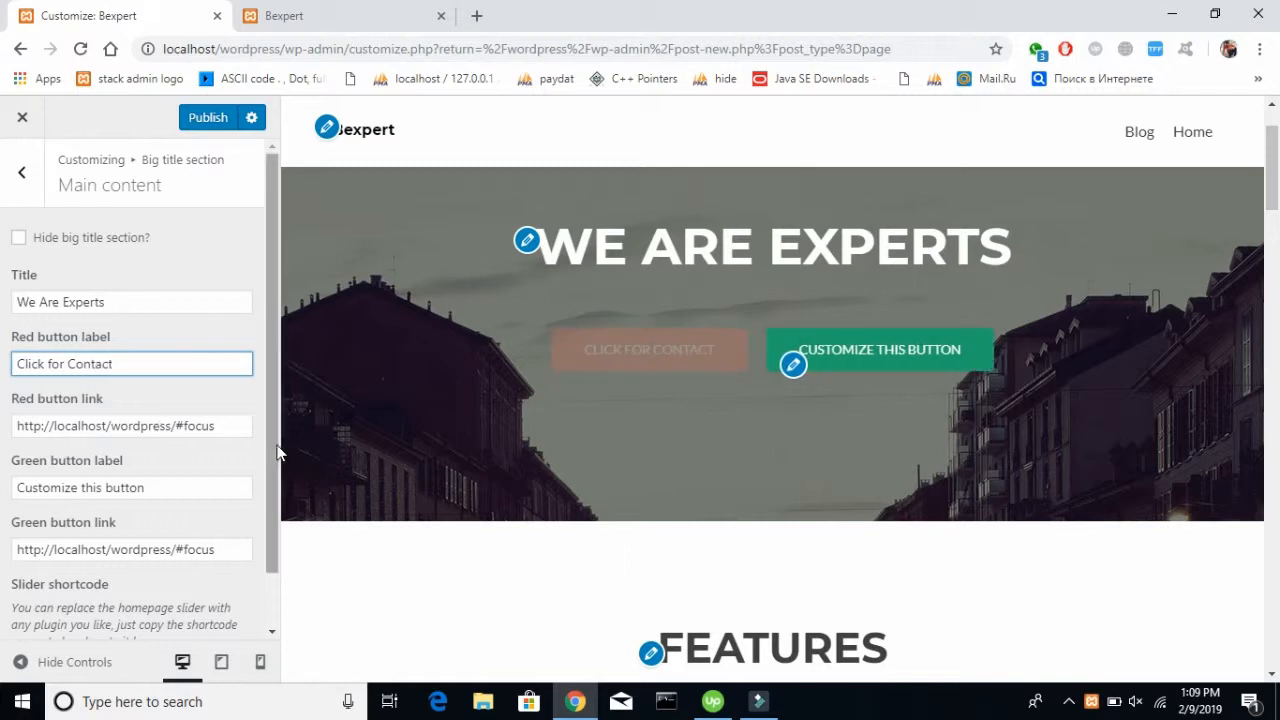
Set the red button's link to #contact
{"action": "left_click_drag", "start_coordinate": [238, 426], "coordinate": [3, 458]}
{"action": "key", "text": "BackSpace"}
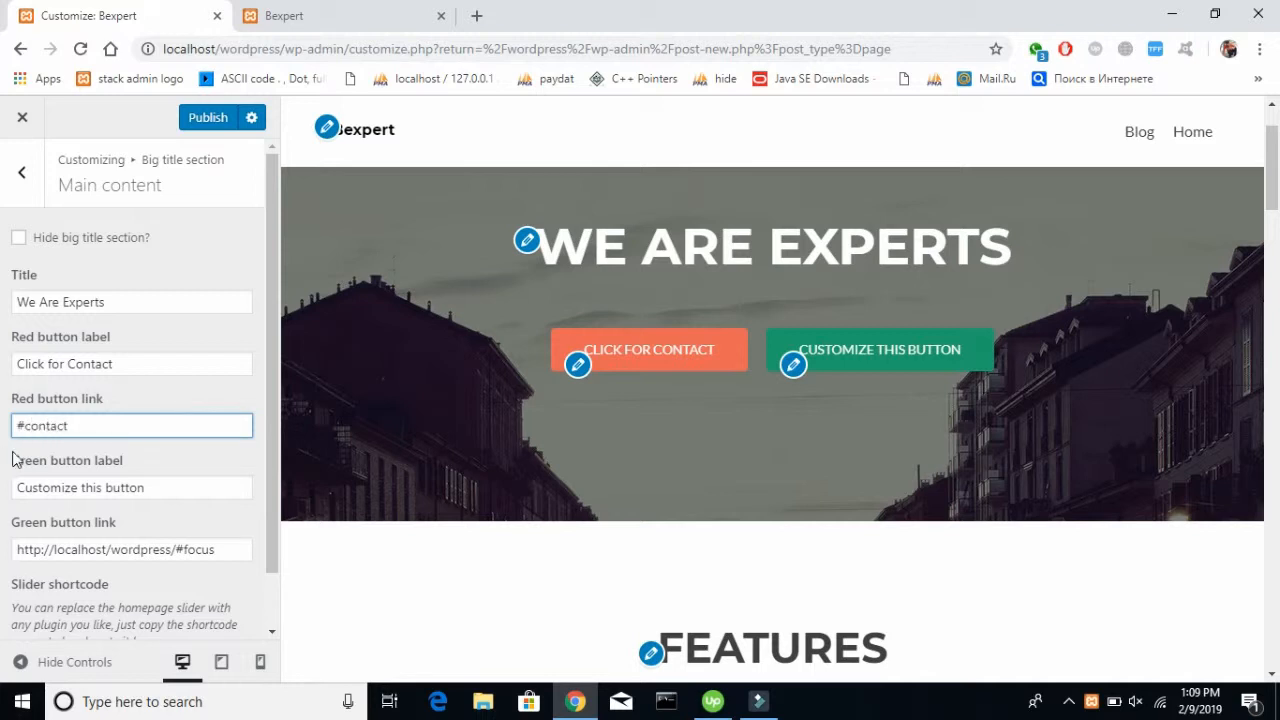
{"action": "left_click", "coordinate": [156, 450]}
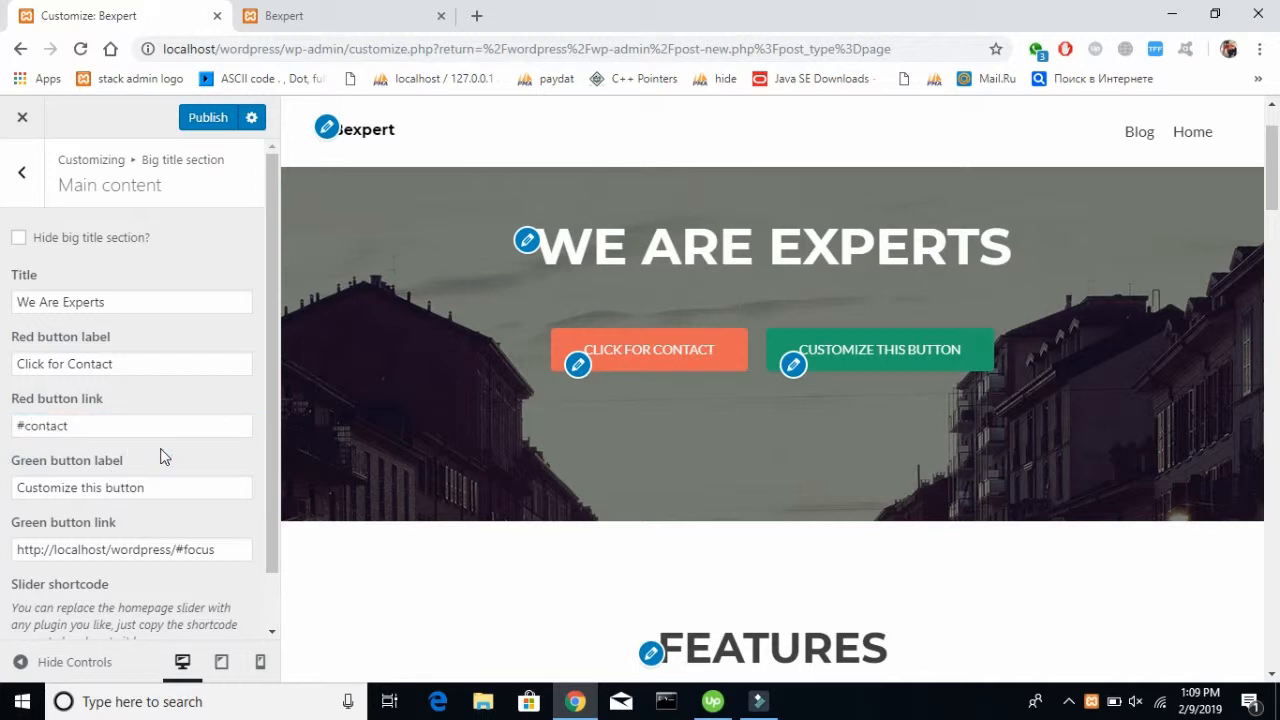
Change the green button's label to "News Feeds"
{"action": "triple_click", "coordinate": [190, 483]}
{"action": "key", "text": "BackSpace"}
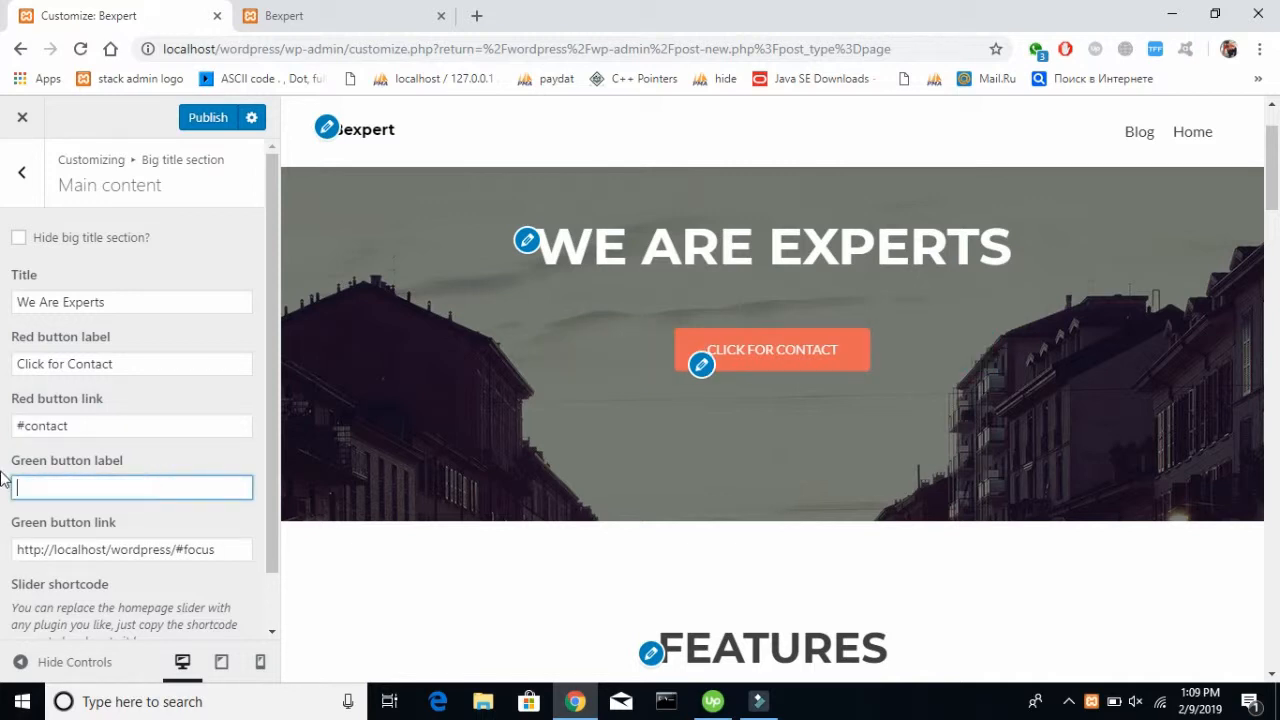
{"action": "type", "text": "C"}
{"action": "key", "text": "BackSpace"}
{"action": "type", "text": "News F"}
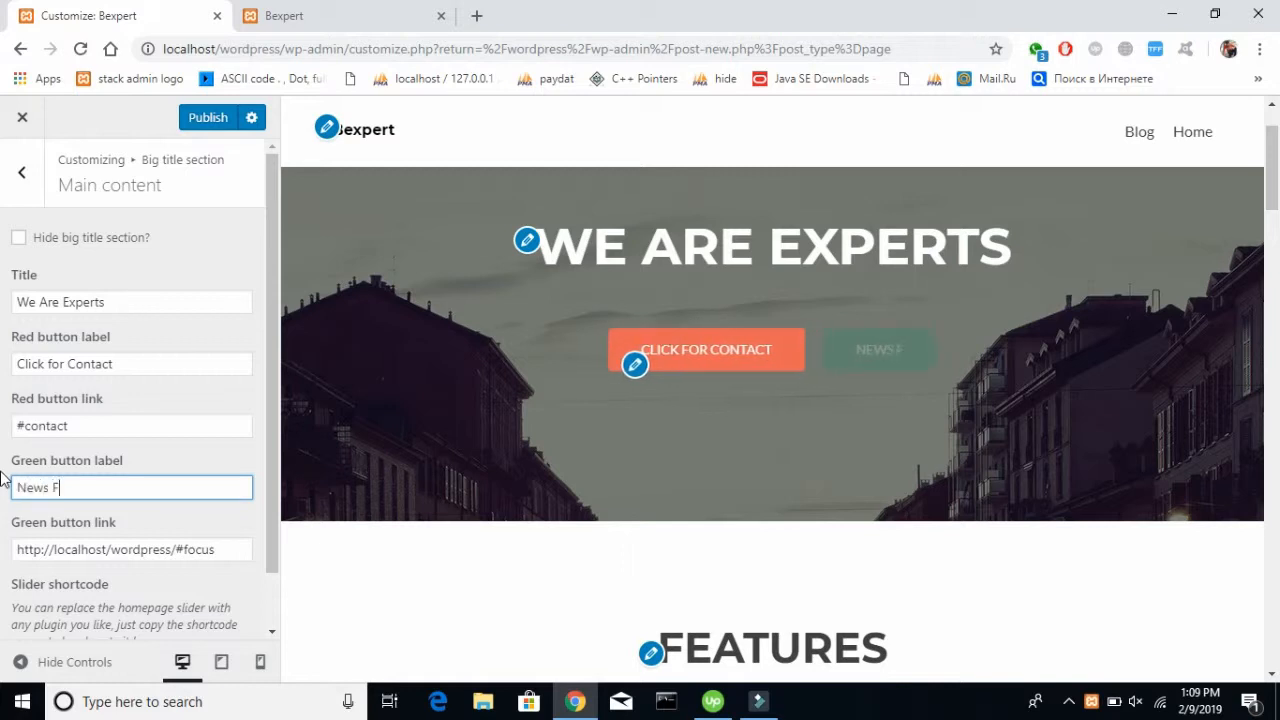
{"action": "type", "text": "eeds"}
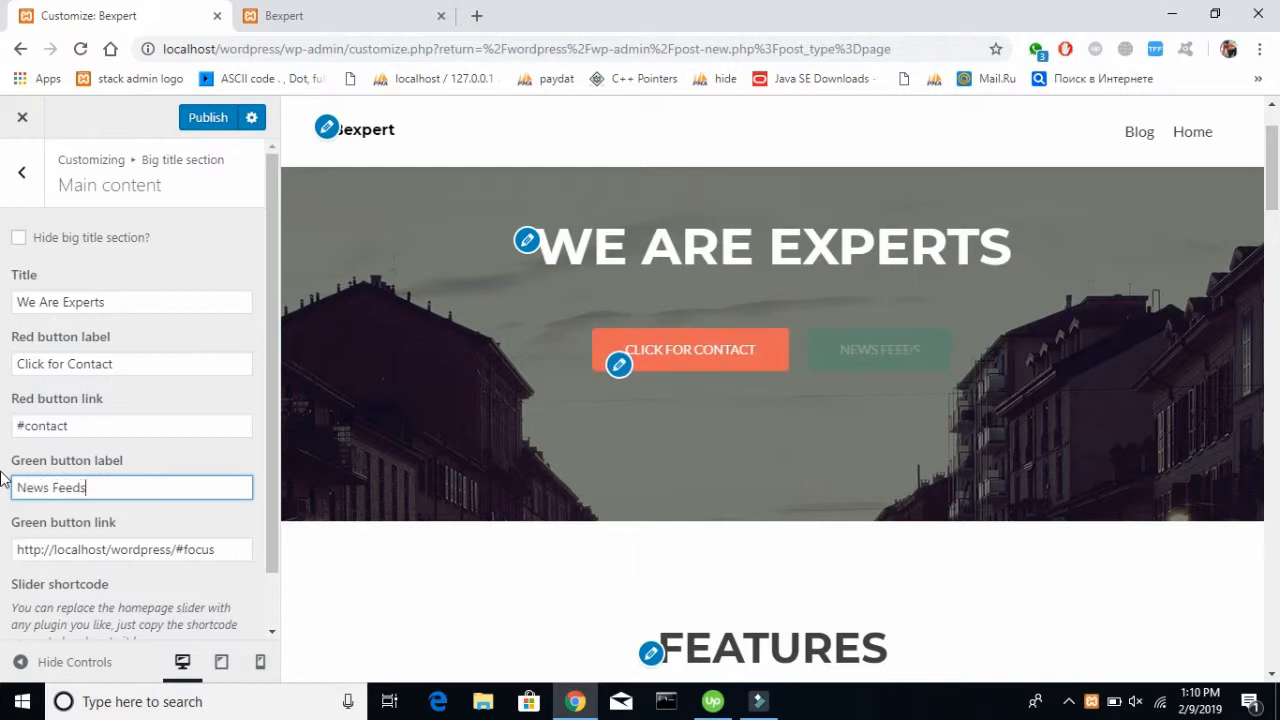
{"action": "left_click_drag", "start_coordinate": [216, 549], "coordinate": [186, 549]}
{"action": "key", "text": "BackSpace"}
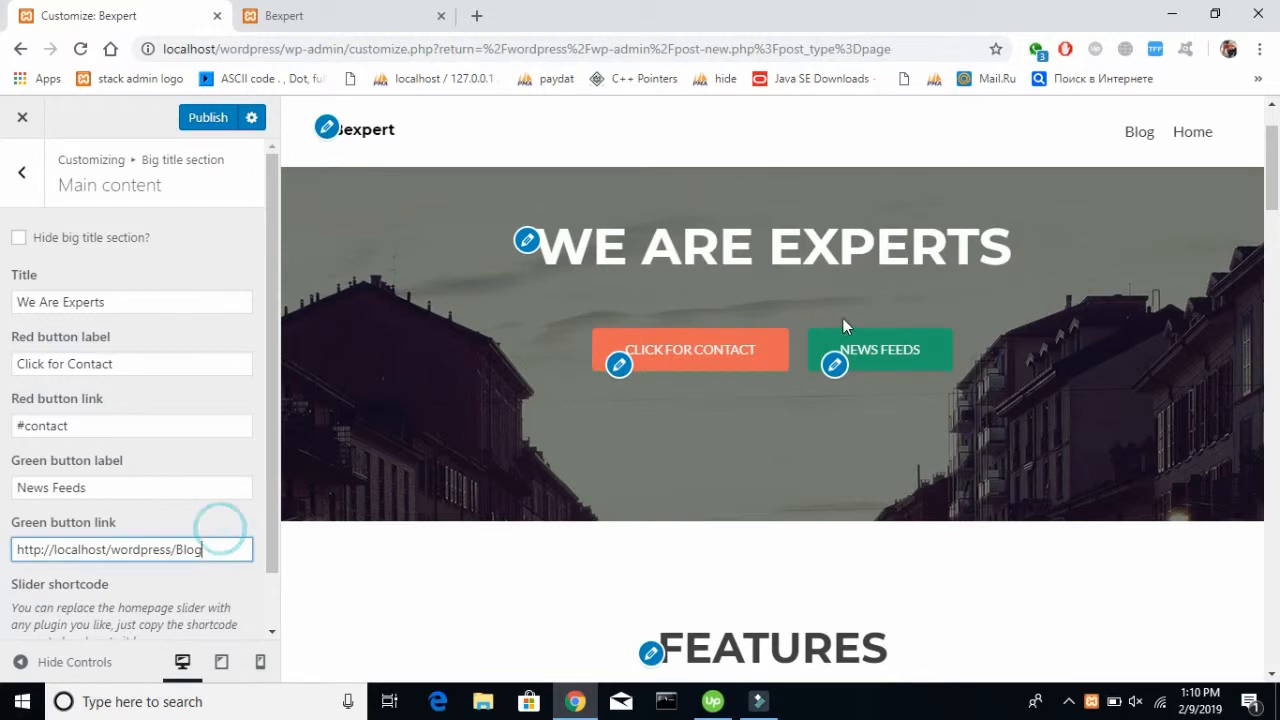
{"action": "scroll", "coordinate": [123, 434], "scroll_direction": "down", "scroll_amount": 1}
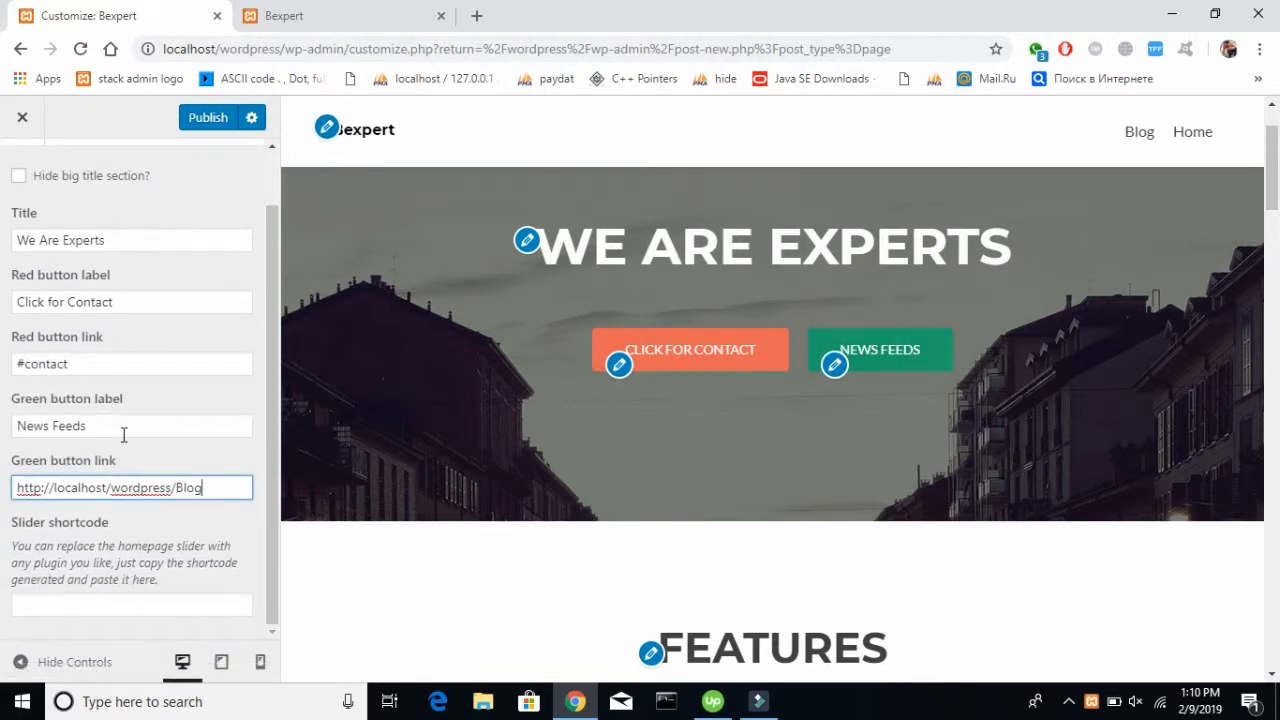
{"action": "scroll", "coordinate": [123, 434], "scroll_direction": "up", "scroll_amount": 1}
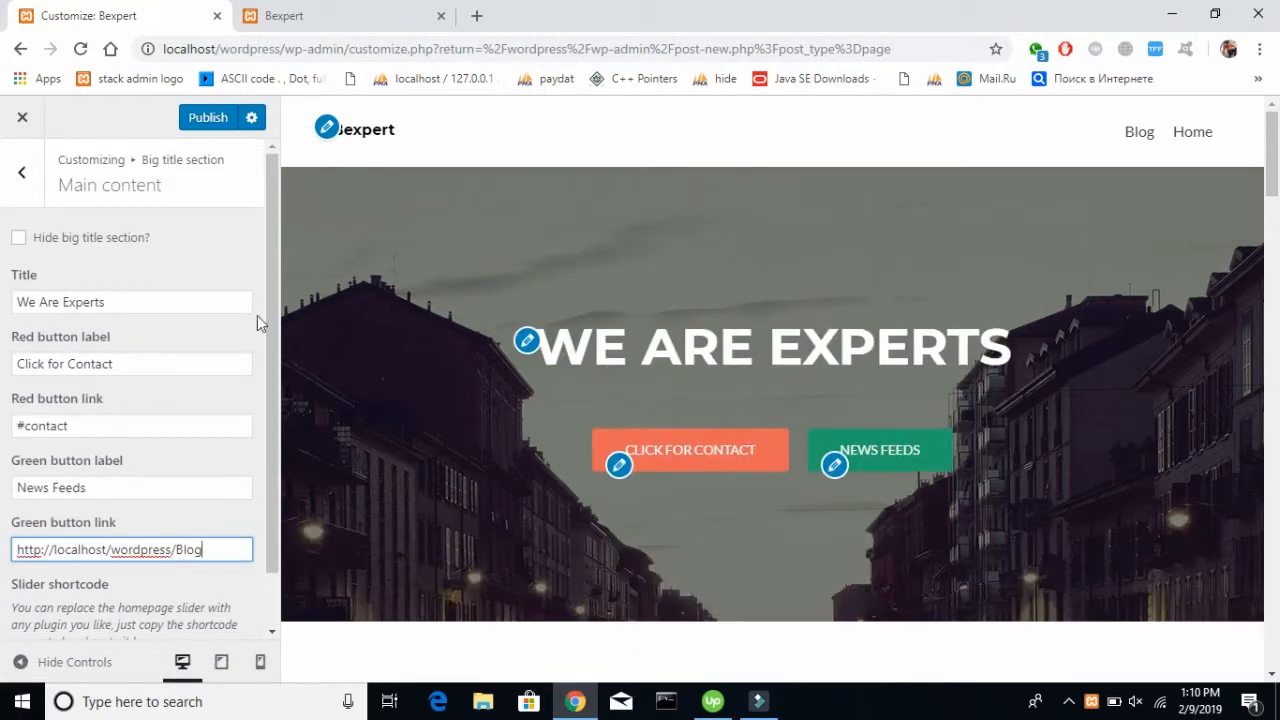
Try hiding the Big title section, show it again and publish the changes
{"action": "left_click", "coordinate": [18, 240]}
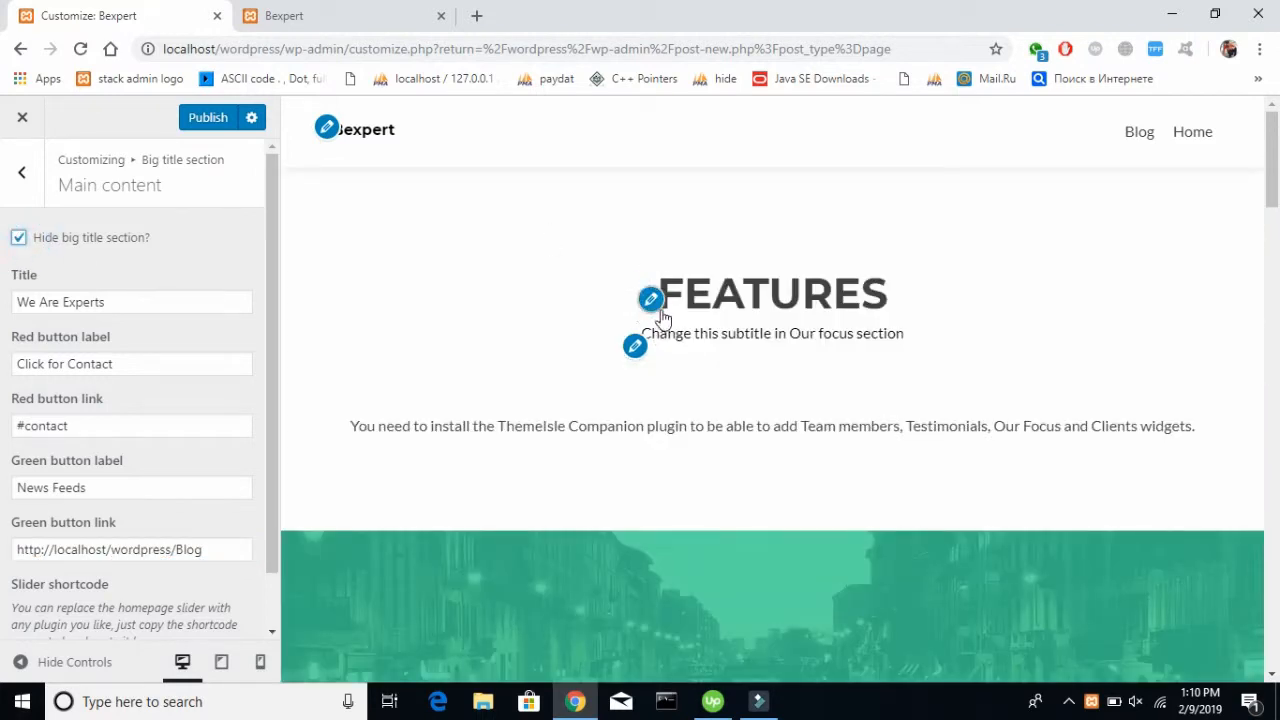
{"action": "left_click", "coordinate": [20, 240]}
{"action": "left_click", "coordinate": [210, 119]}
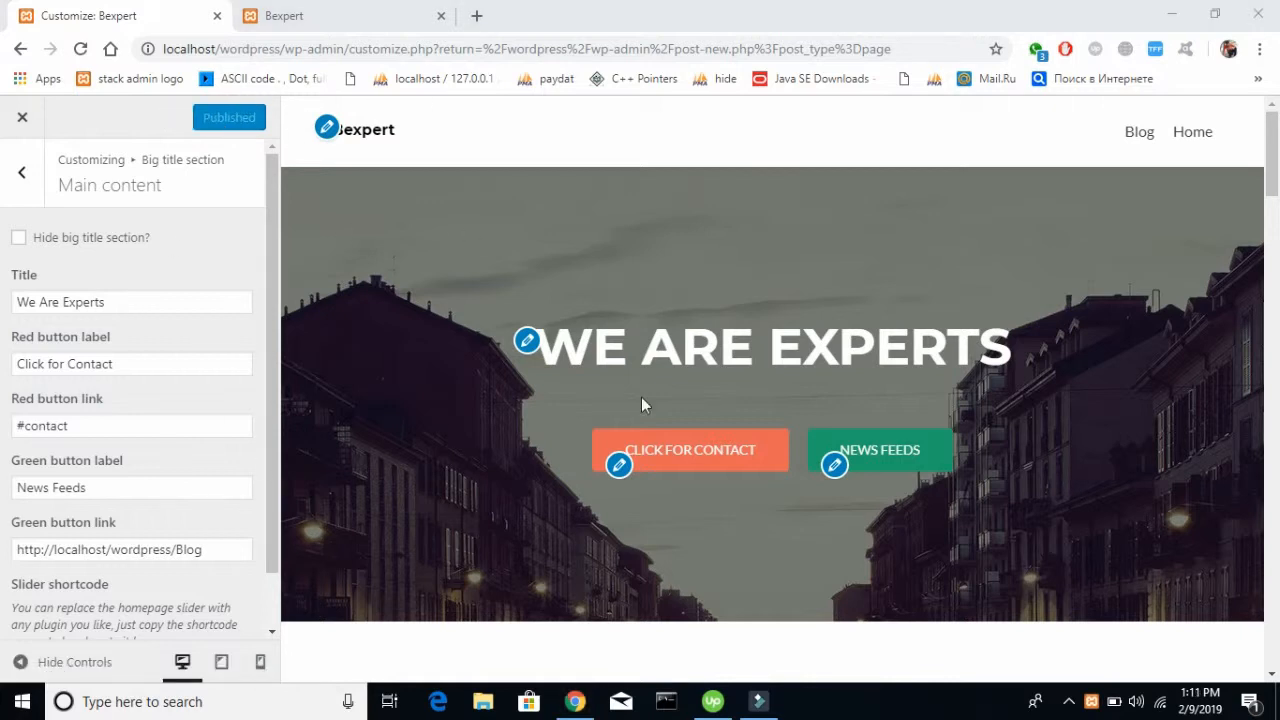
Toggle the section's hide option on and off once more, then publish from the Big title section's overview
{"action": "left_click", "coordinate": [22, 239]}
{"action": "left_click", "coordinate": [20, 238]}
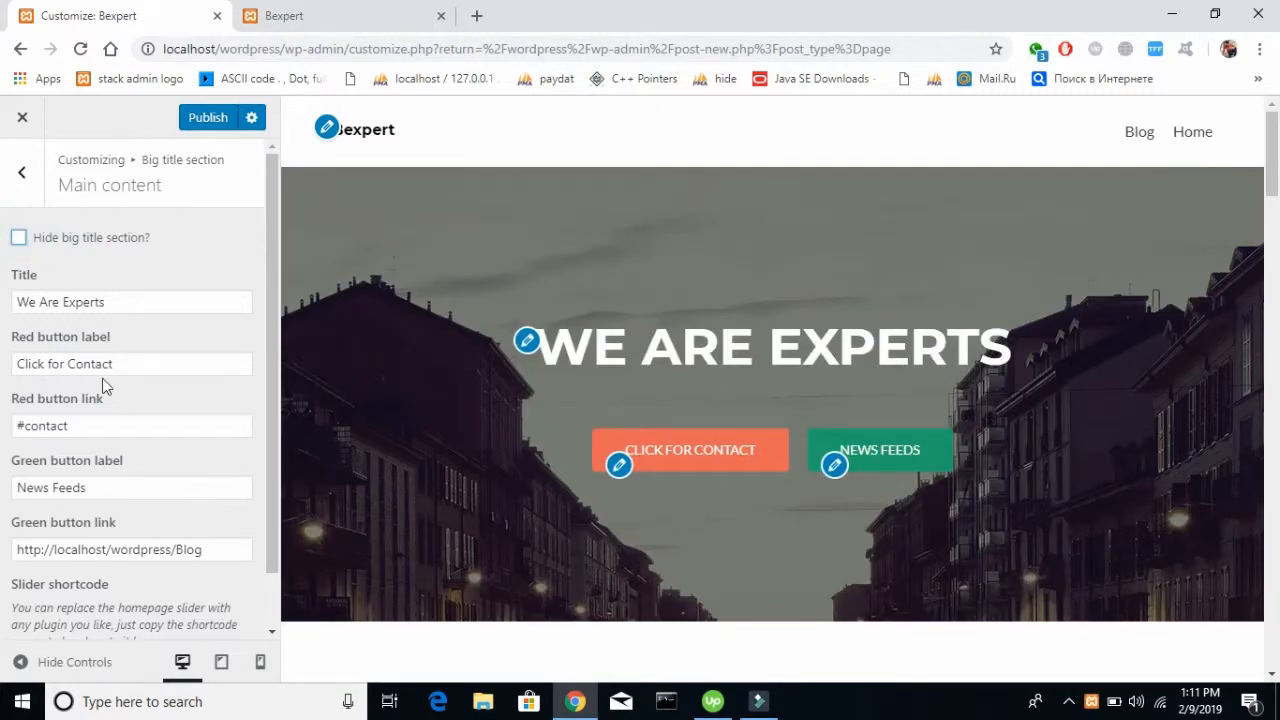
{"action": "scroll", "coordinate": [102, 378], "scroll_direction": "down", "scroll_amount": 1}
{"action": "scroll", "coordinate": [102, 378], "scroll_direction": "up", "scroll_amount": 1}
{"action": "left_click", "coordinate": [22, 171]}
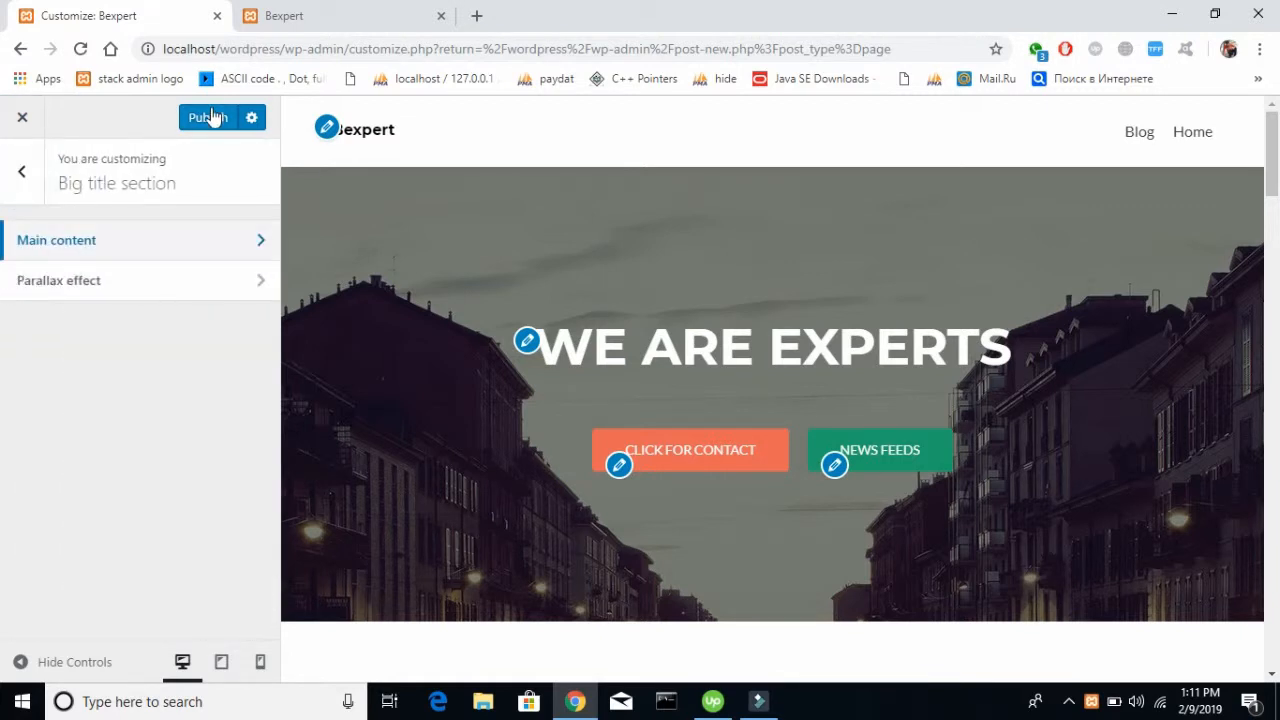
{"action": "left_click", "coordinate": [193, 122]}
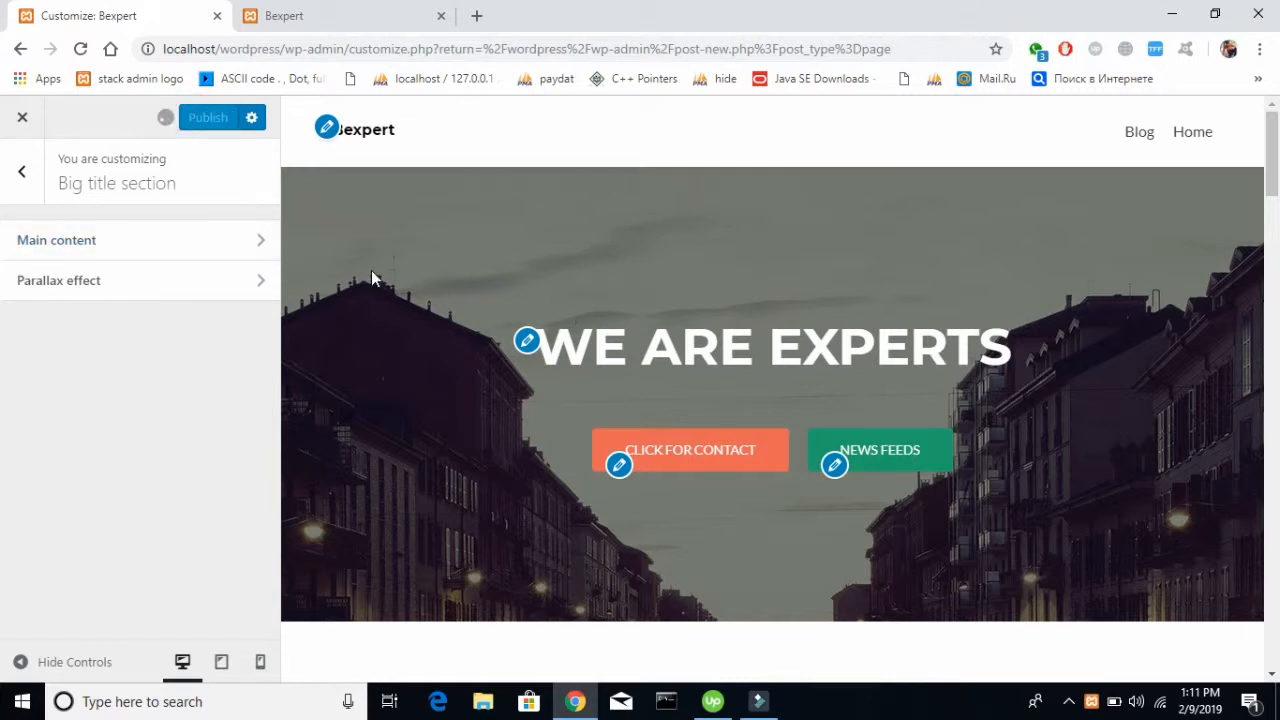
Enable the parallax effect for the Big title section and check it in the page preview
{"action": "left_click", "coordinate": [210, 276]}
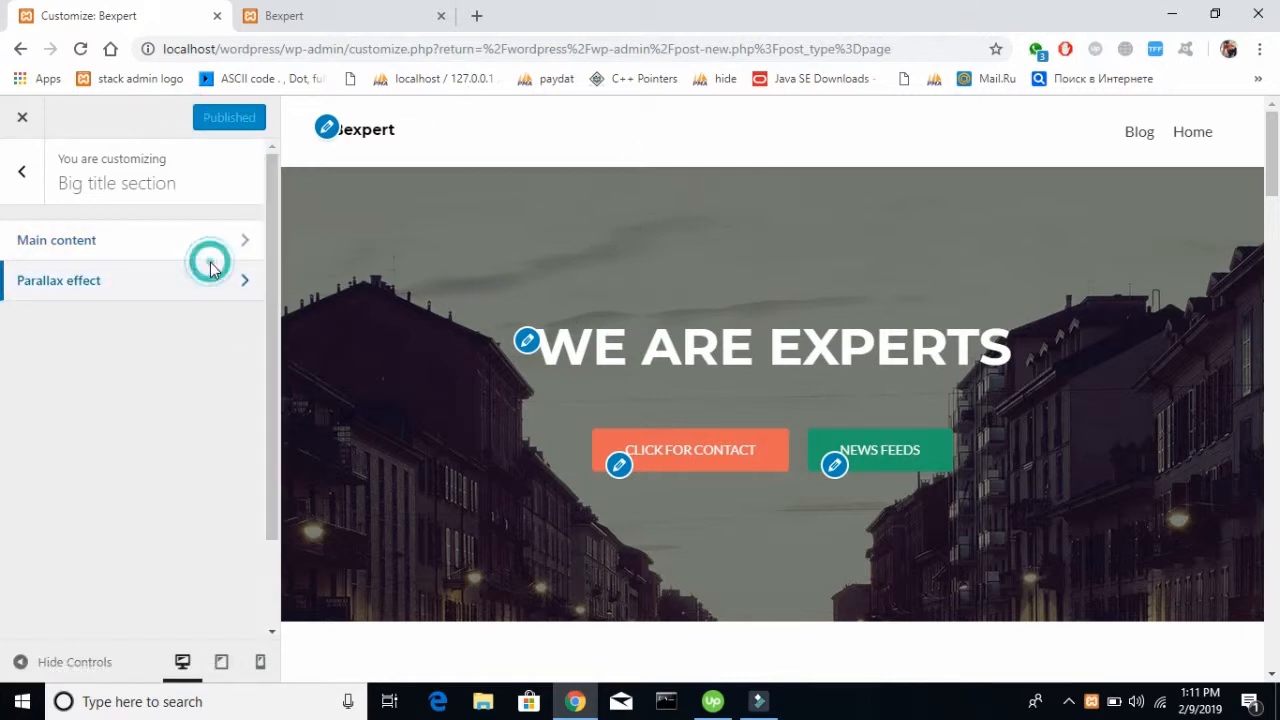
{"action": "scroll", "coordinate": [97, 425], "scroll_direction": "down", "scroll_amount": 1}
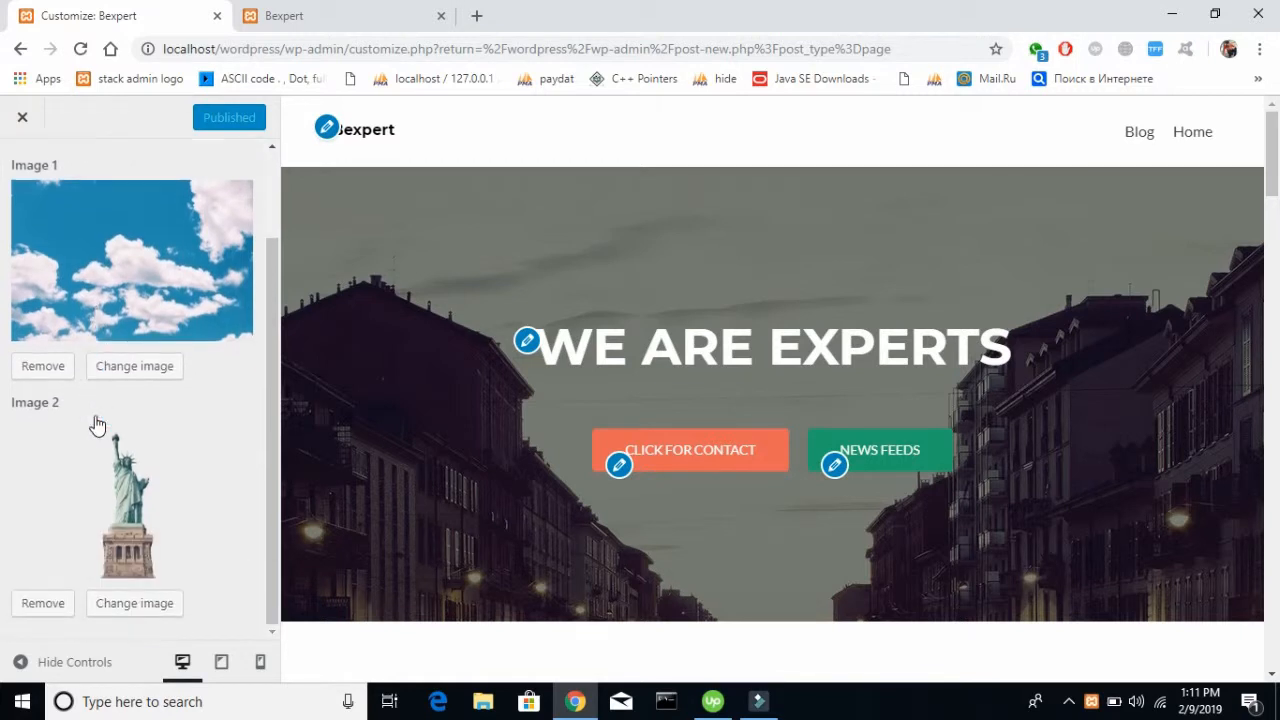
{"action": "scroll", "coordinate": [610, 340], "scroll_direction": "down", "scroll_amount": 15}
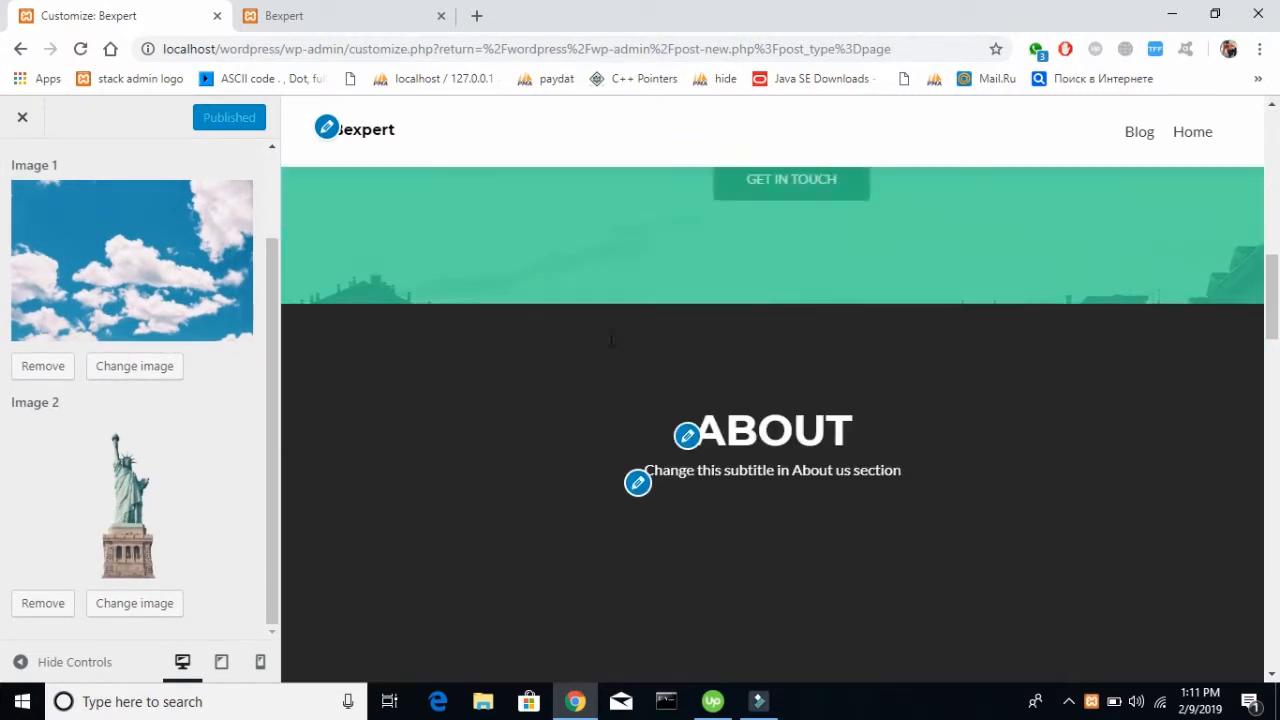
{"action": "scroll", "coordinate": [610, 340], "scroll_direction": "down", "scroll_amount": 15}
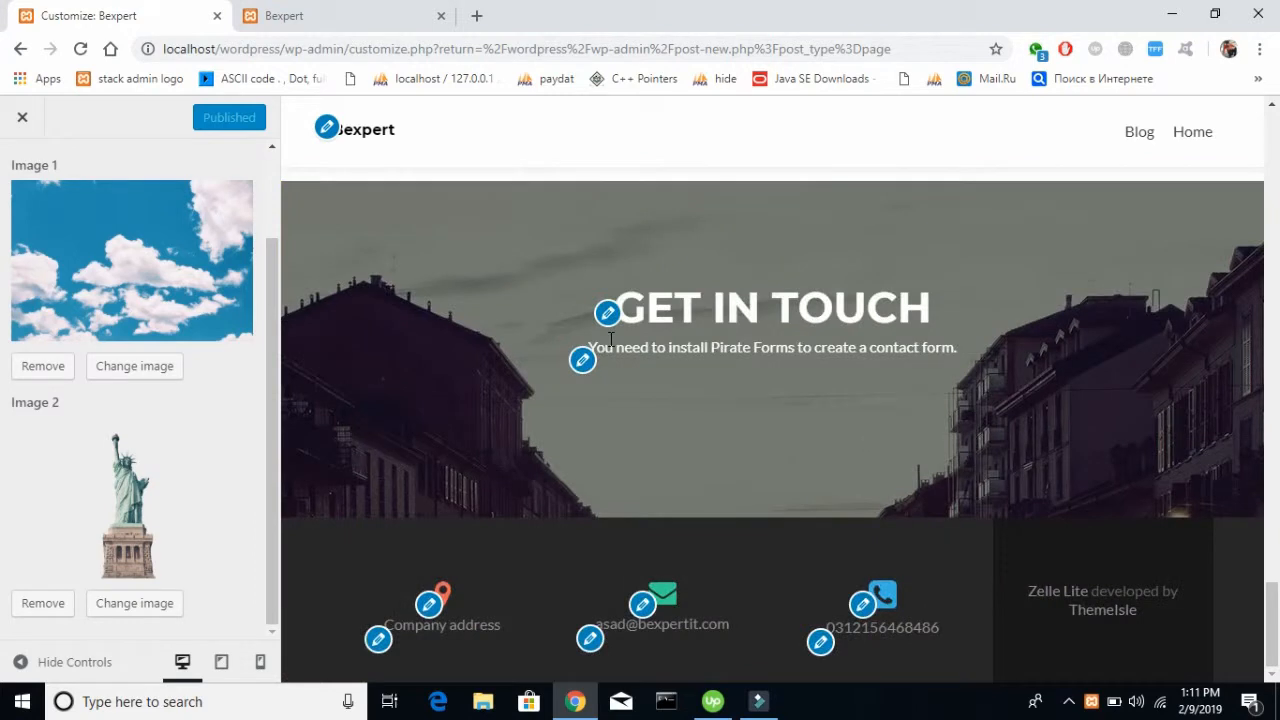
{"action": "scroll", "coordinate": [610, 340], "scroll_direction": "up", "scroll_amount": 2}
{"action": "scroll", "coordinate": [89, 345], "scroll_direction": "up", "scroll_amount": 1}
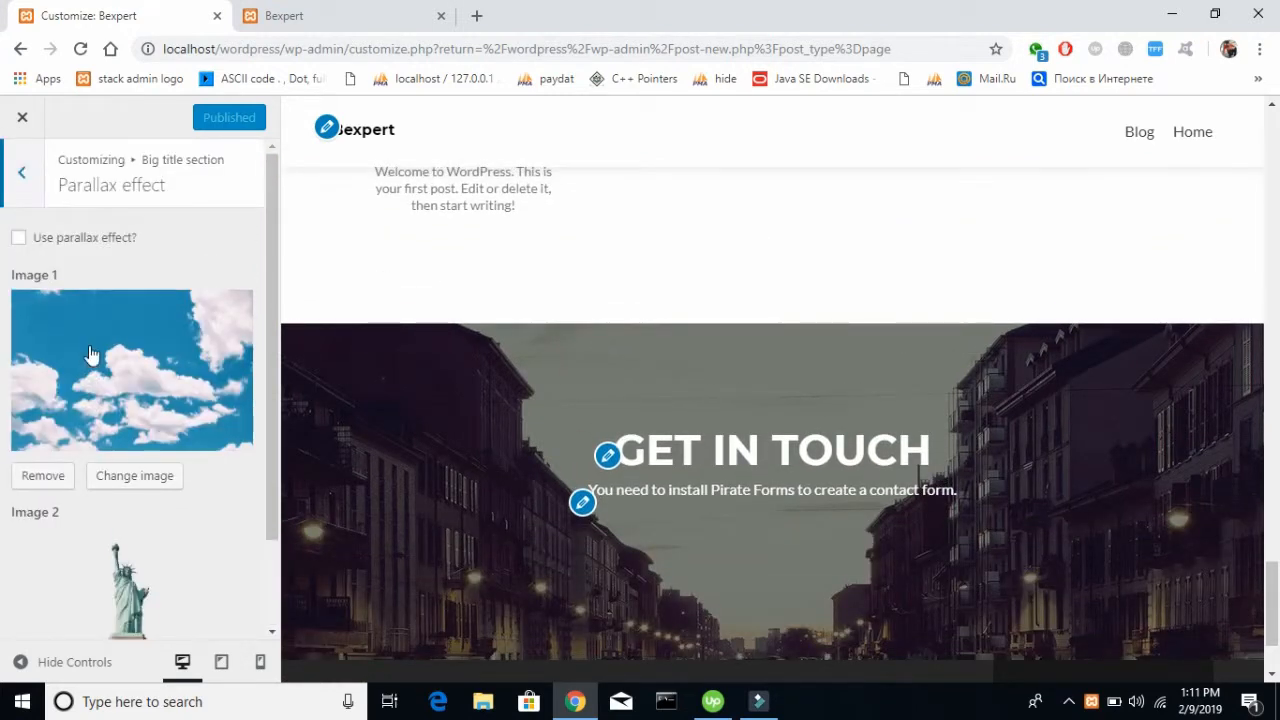
{"action": "left_click", "coordinate": [19, 238]}
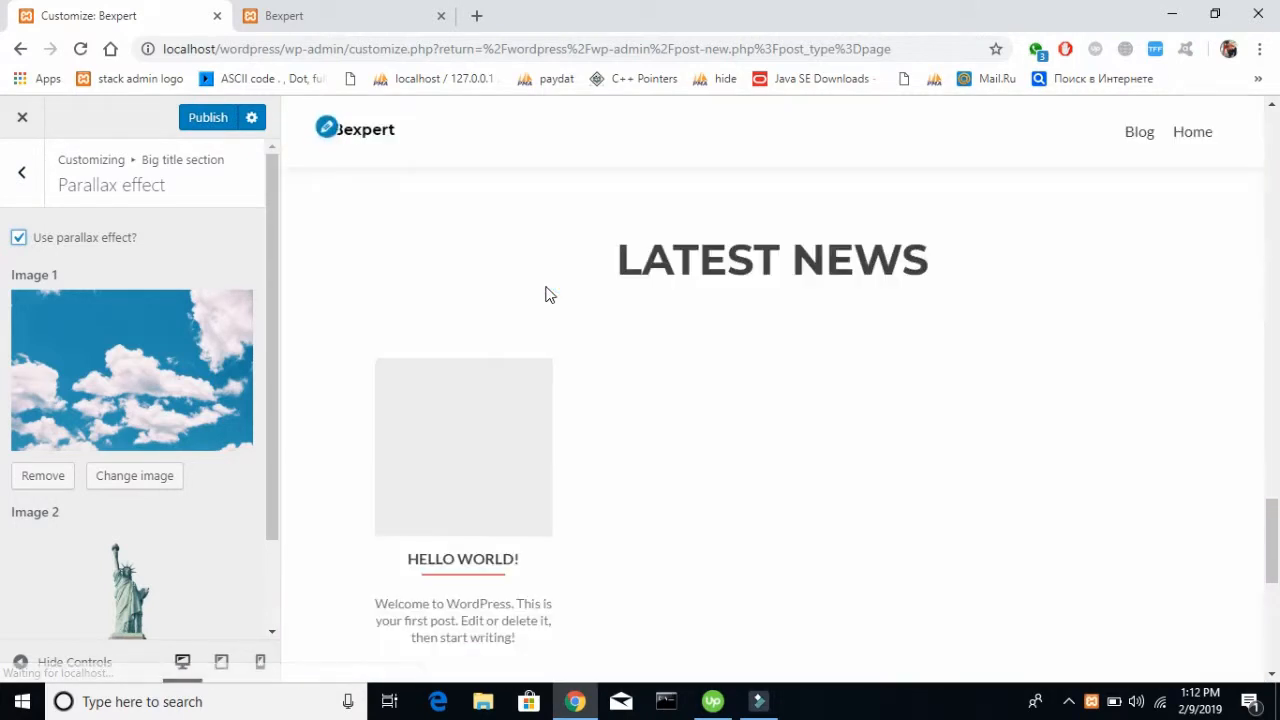
{"action": "scroll", "coordinate": [548, 292], "scroll_direction": "up", "scroll_amount": 10}
{"action": "scroll", "coordinate": [545, 288], "scroll_direction": "up", "scroll_amount": 5}
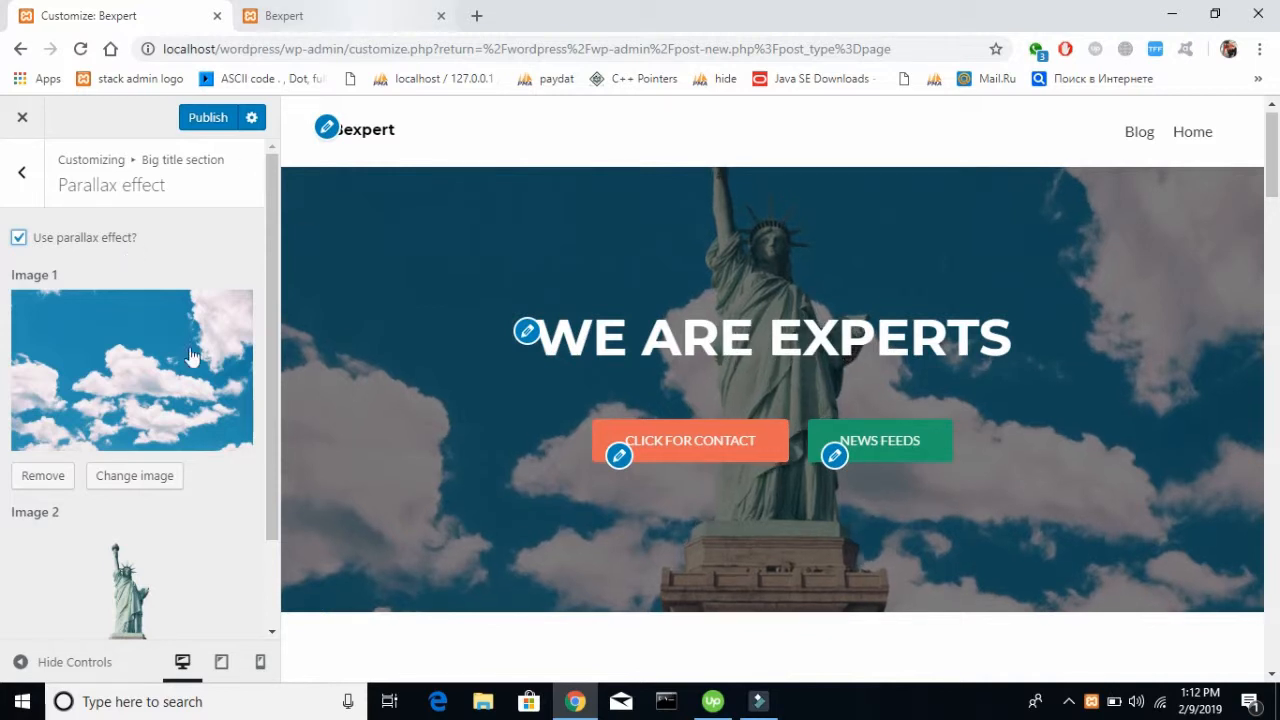
Open google.com in a new browser tab and review the two parallax images in the customizer while it loads
{"action": "left_click", "coordinate": [475, 16]}
{"action": "type", "text": "go"}
{"action": "key", "text": "Return"}
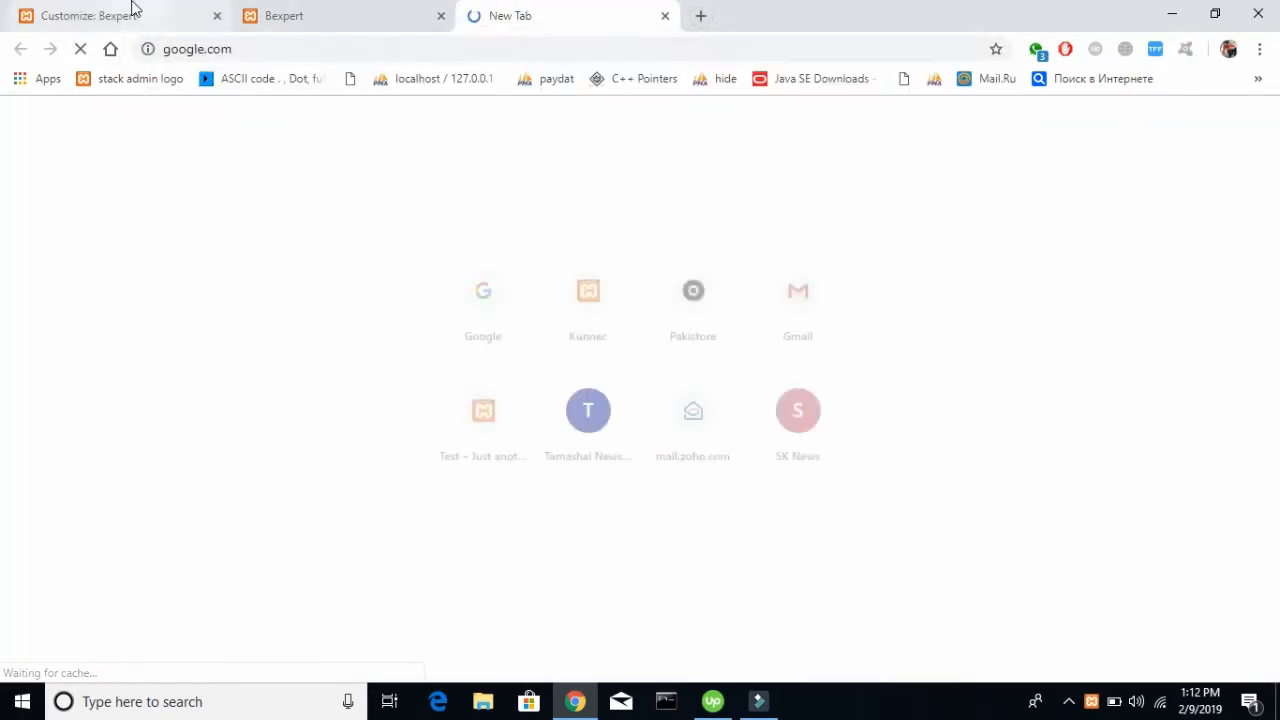
{"action": "left_click", "coordinate": [130, 14]}
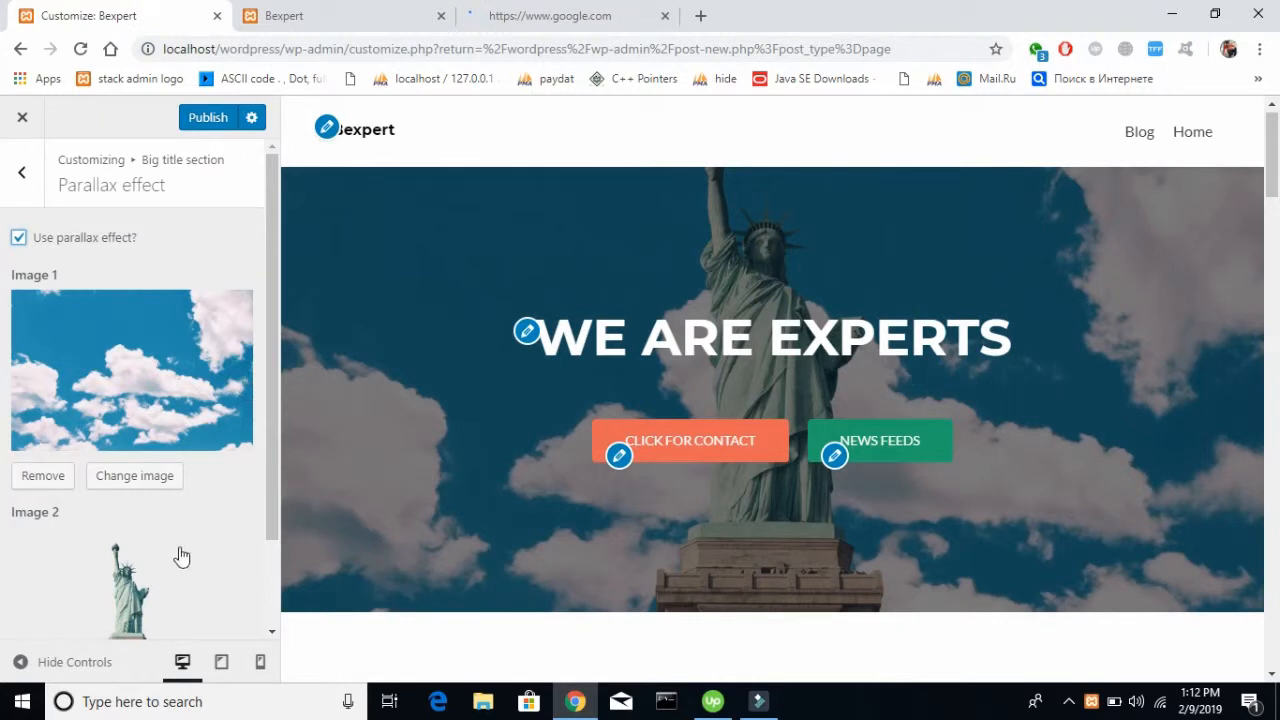
{"action": "scroll", "coordinate": [181, 557], "scroll_direction": "down", "scroll_amount": 1}
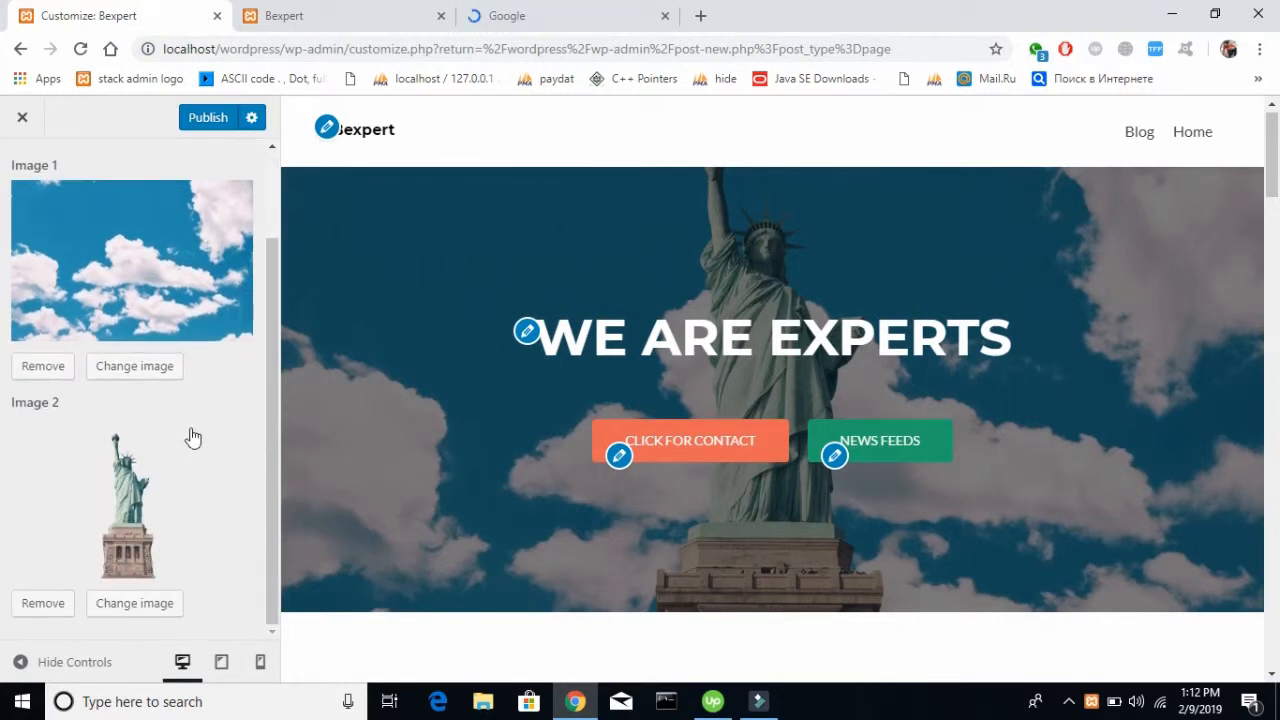
{"action": "scroll", "coordinate": [191, 448], "scroll_direction": "up", "scroll_amount": 1}
{"action": "left_click", "coordinate": [583, 20]}
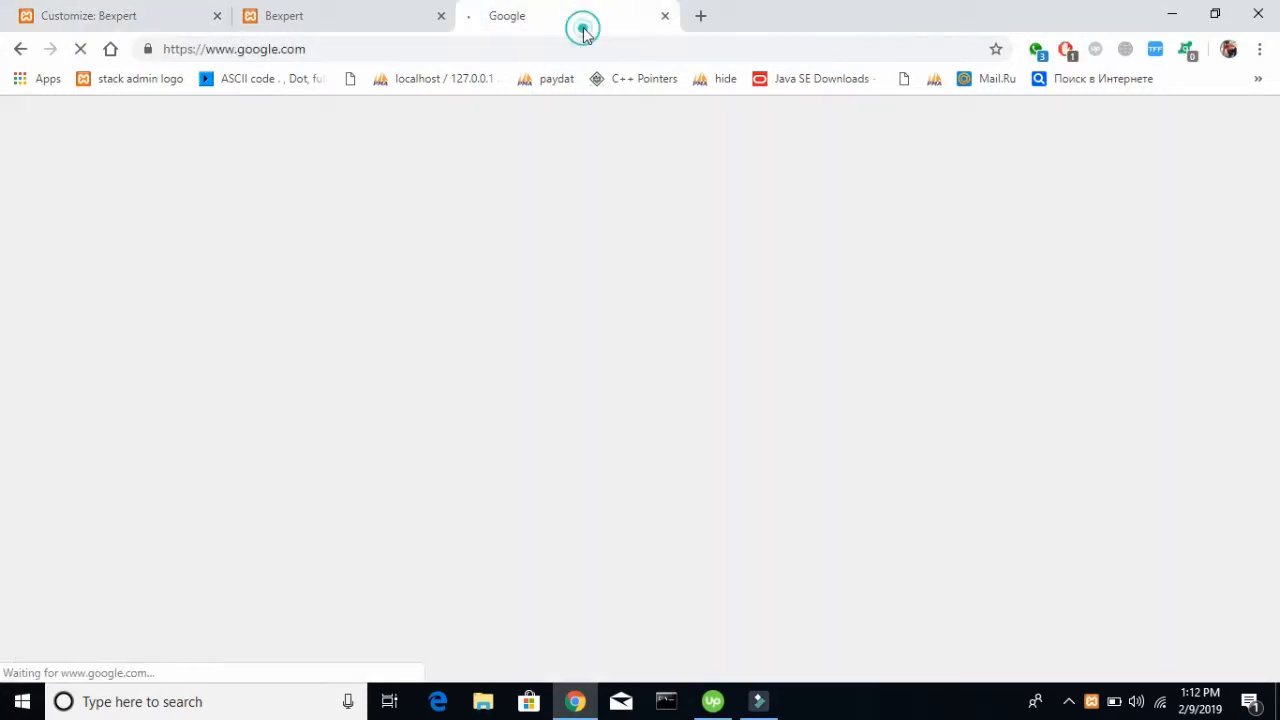
Search Google for "programming wallpaper"
{"action": "left_click", "coordinate": [649, 423]}
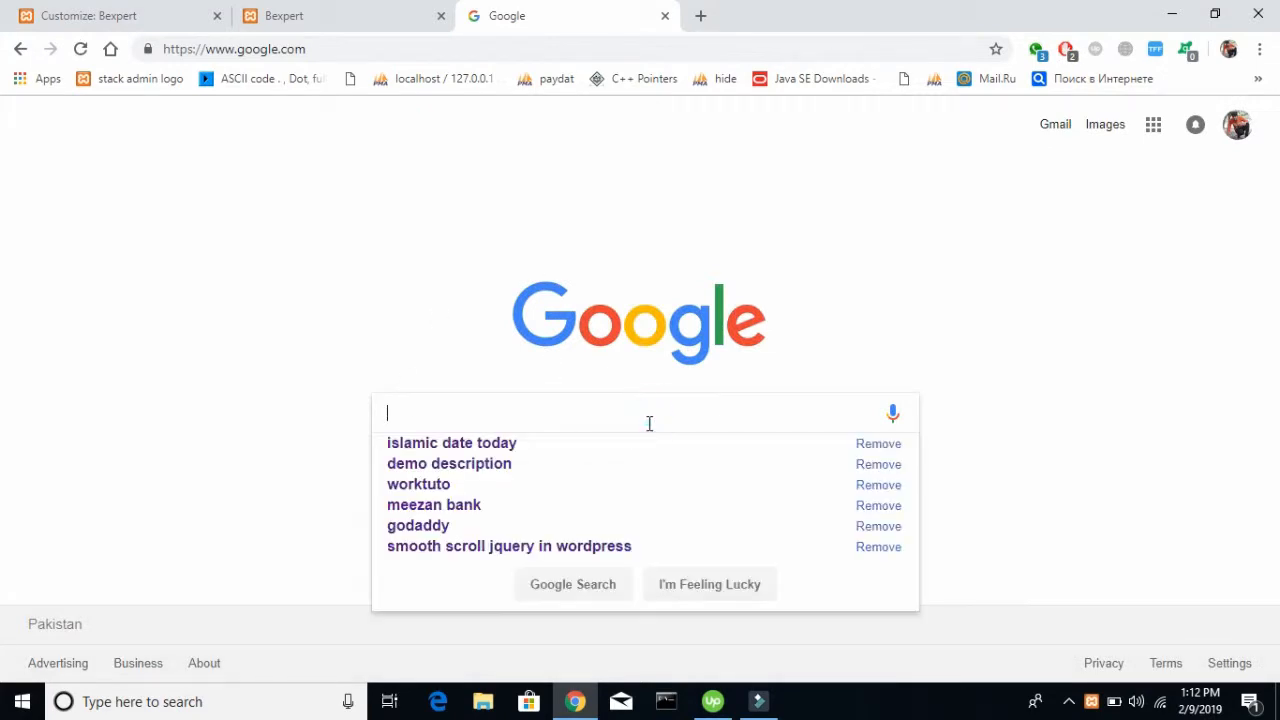
{"action": "type", "text": "d"}
{"action": "key", "text": "BackSpace"}
{"action": "type", "text": "programming wala"}
{"action": "key", "text": "BackSpace"}
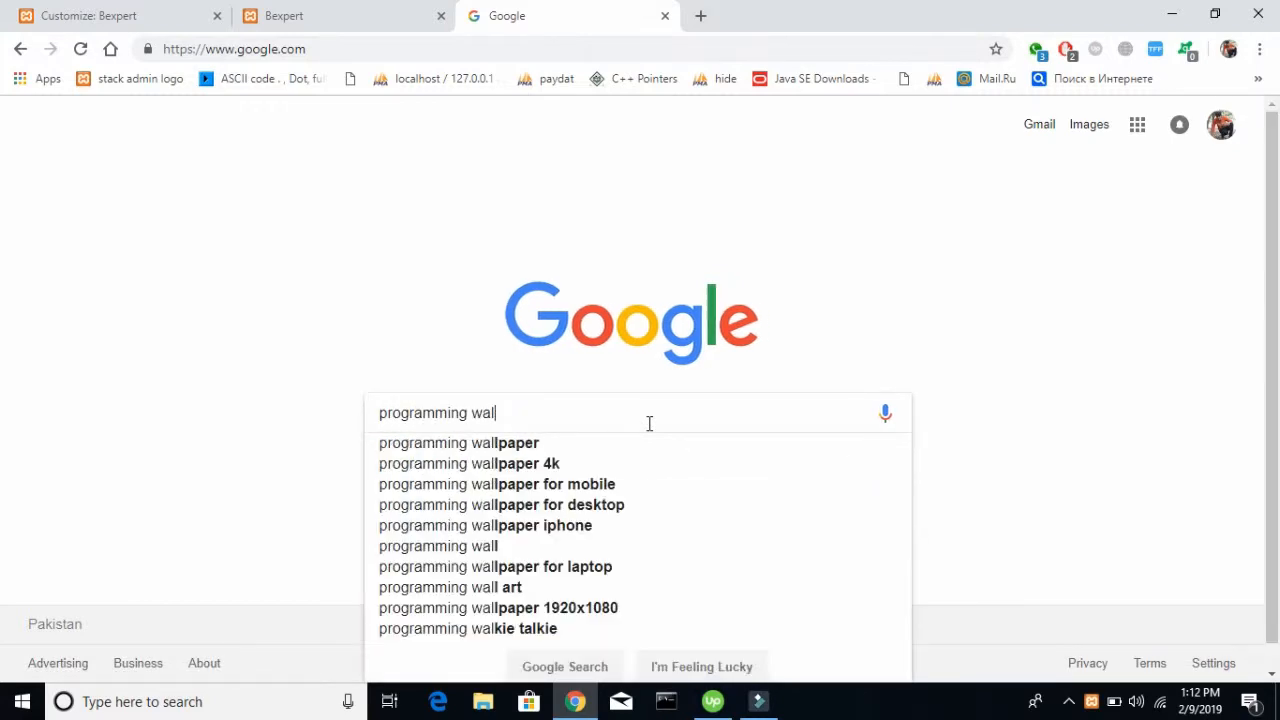
{"action": "type", "text": "paper"}
{"action": "key", "text": "Return"}
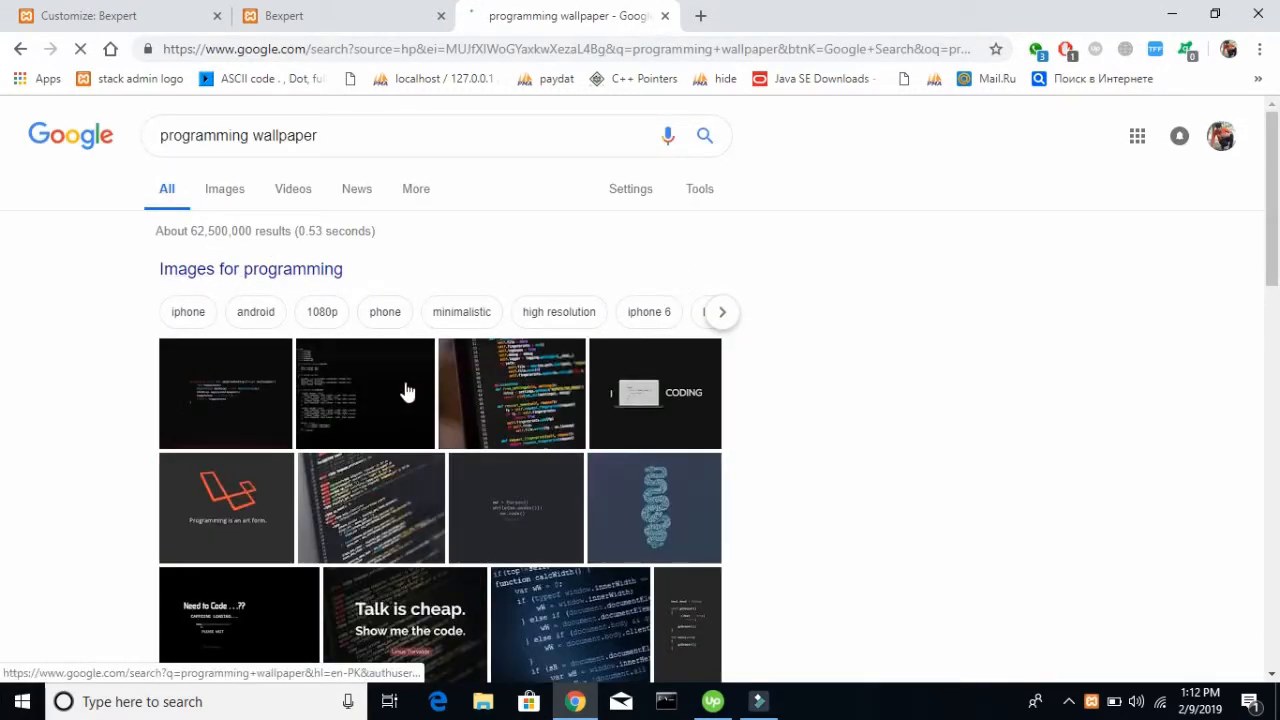
Open the Unsplash image of a monitor showing code from the results and save it to the computer
{"action": "left_click", "coordinate": [362, 505]}
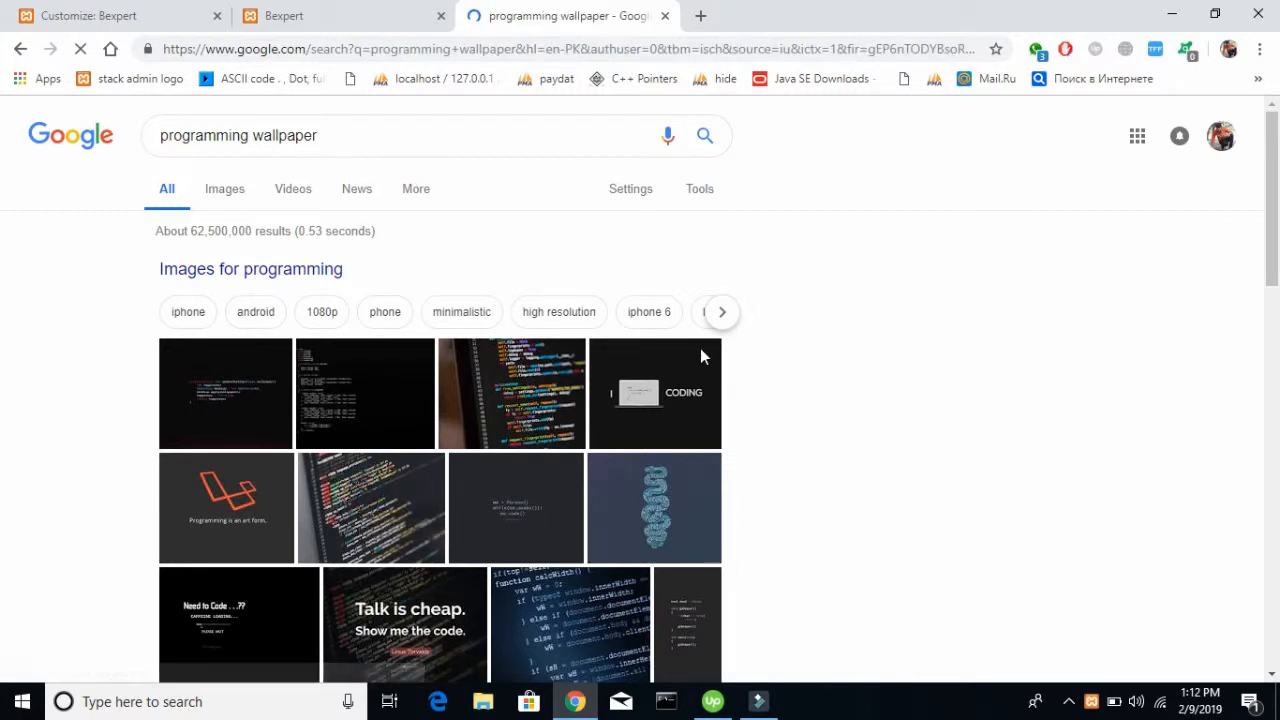
{"action": "scroll", "coordinate": [704, 335], "scroll_direction": "down", "scroll_amount": 4}
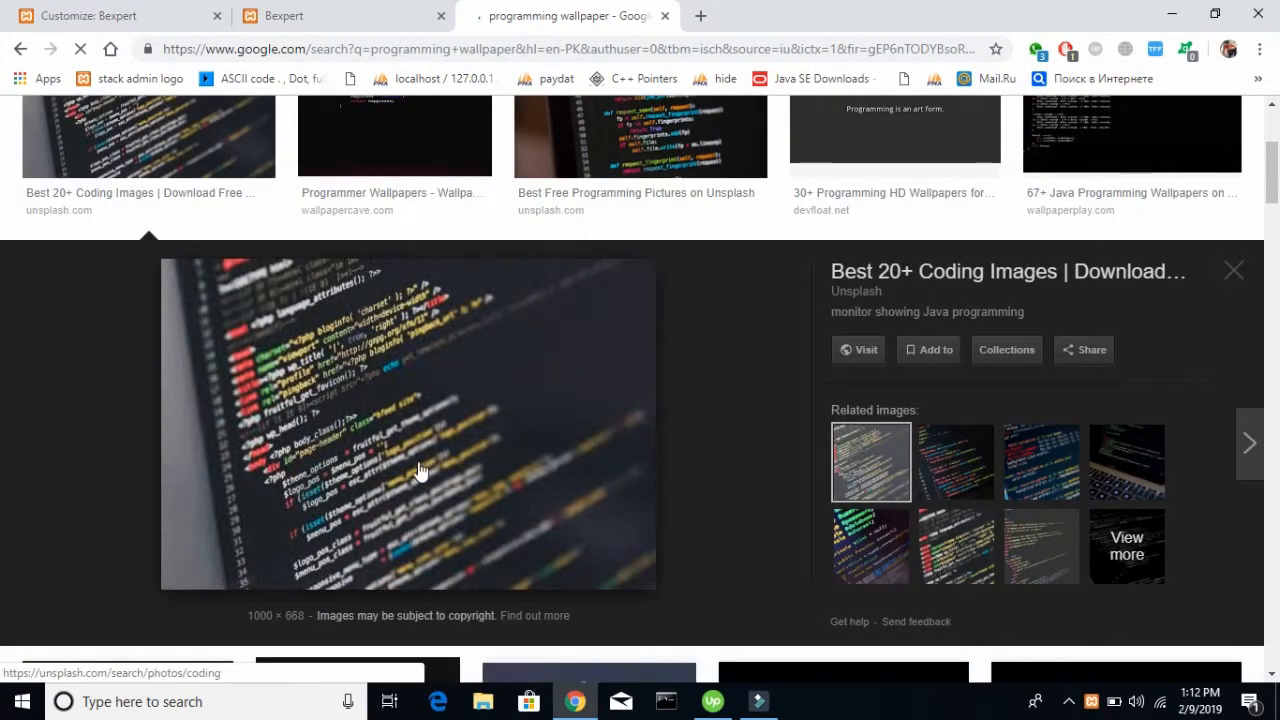
{"action": "right_click", "coordinate": [417, 424]}
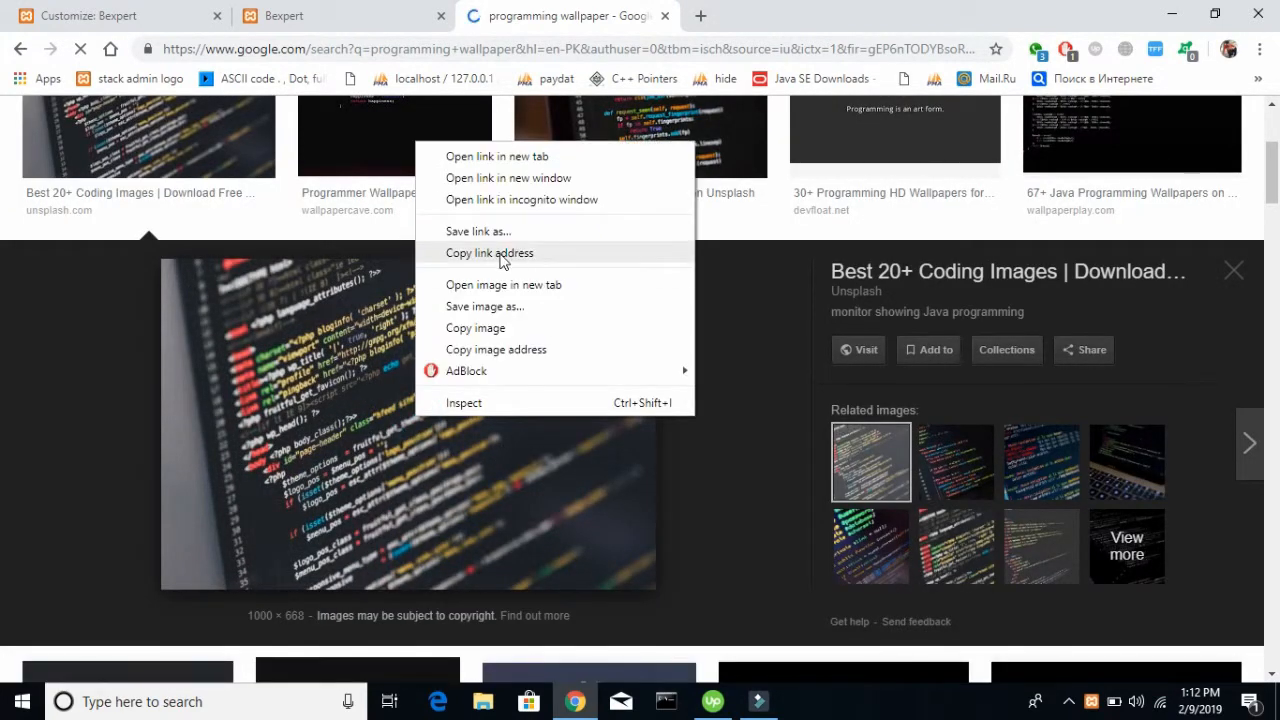
{"action": "left_click", "coordinate": [500, 308]}
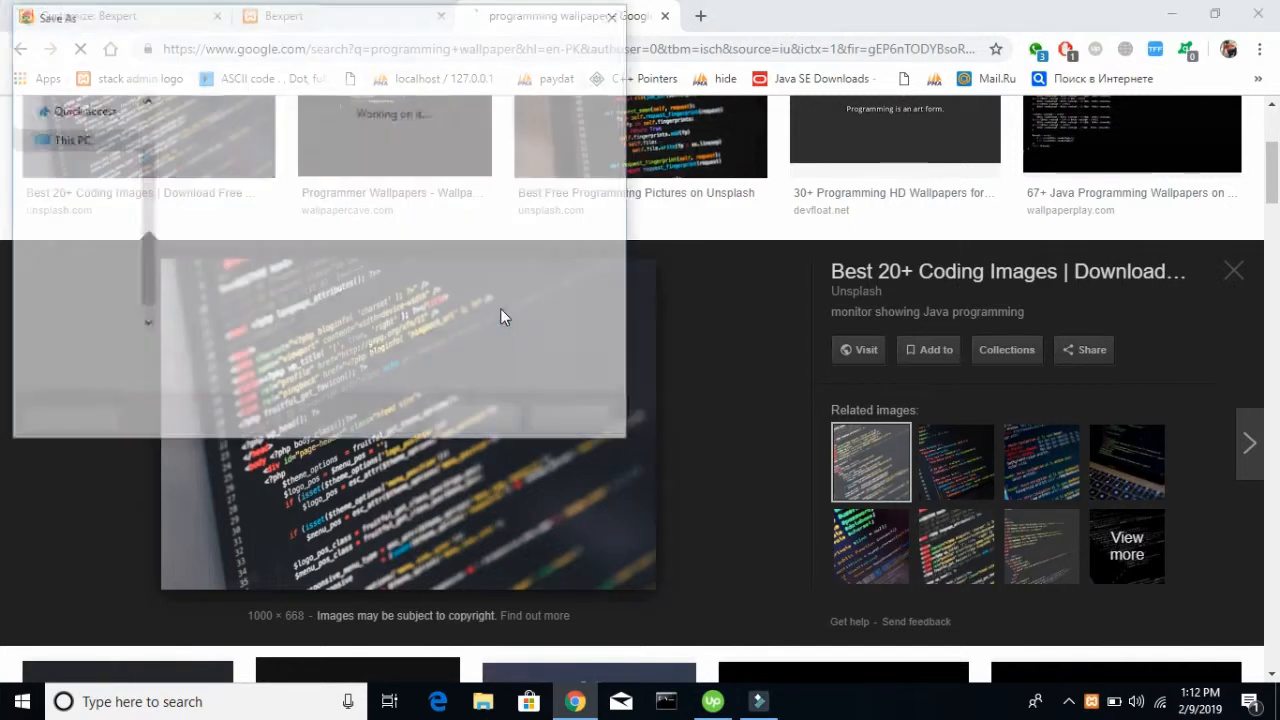
{"action": "key", "text": "Return"}
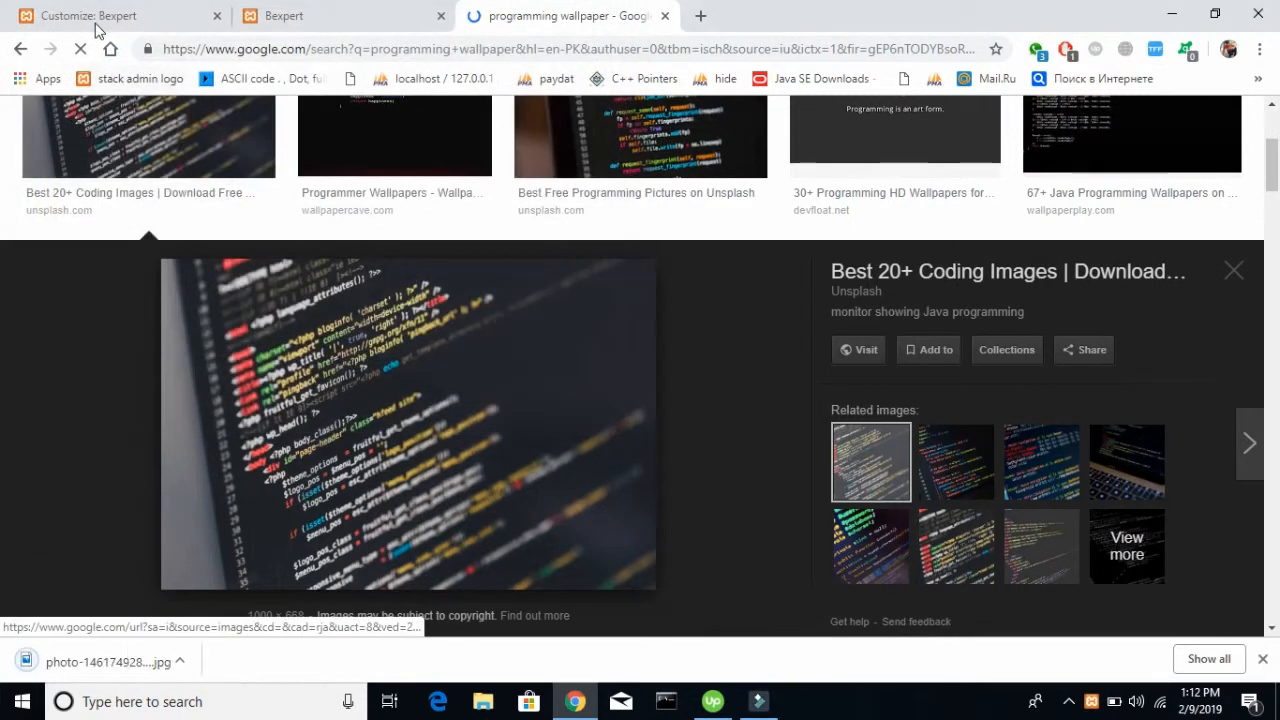
{"action": "left_click", "coordinate": [94, 28]}
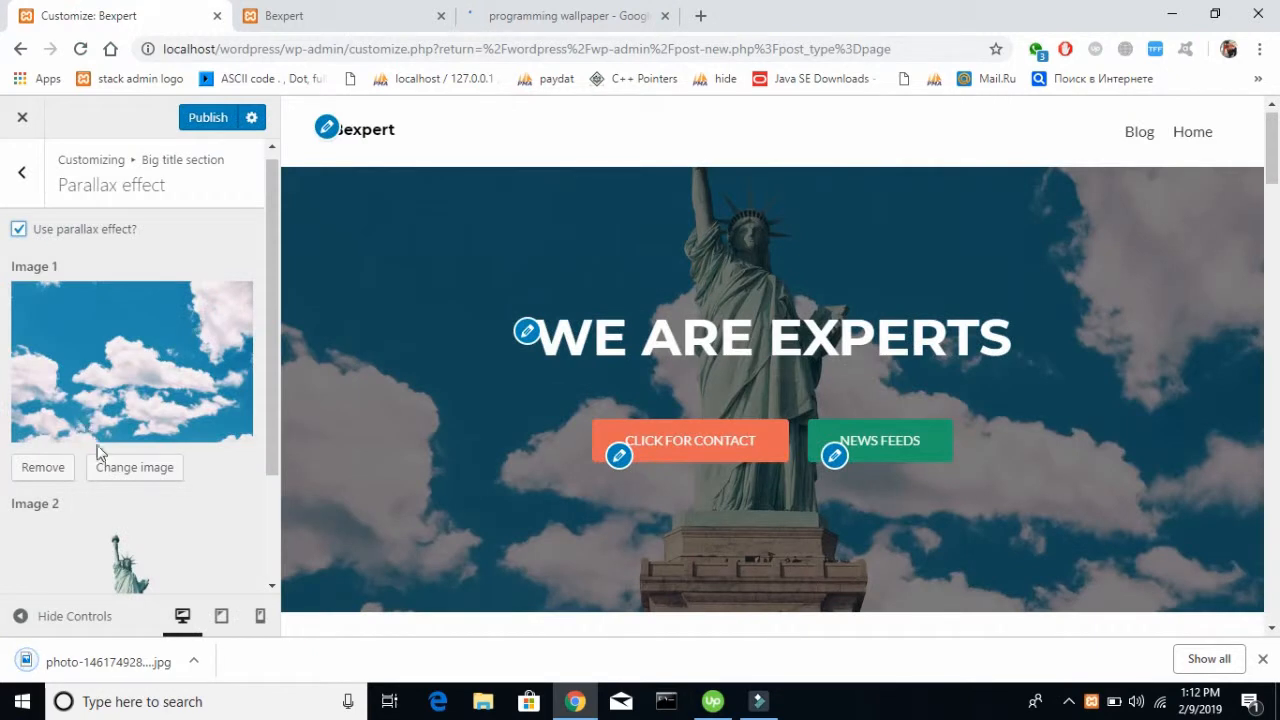
{"action": "left_click", "coordinate": [108, 470]}
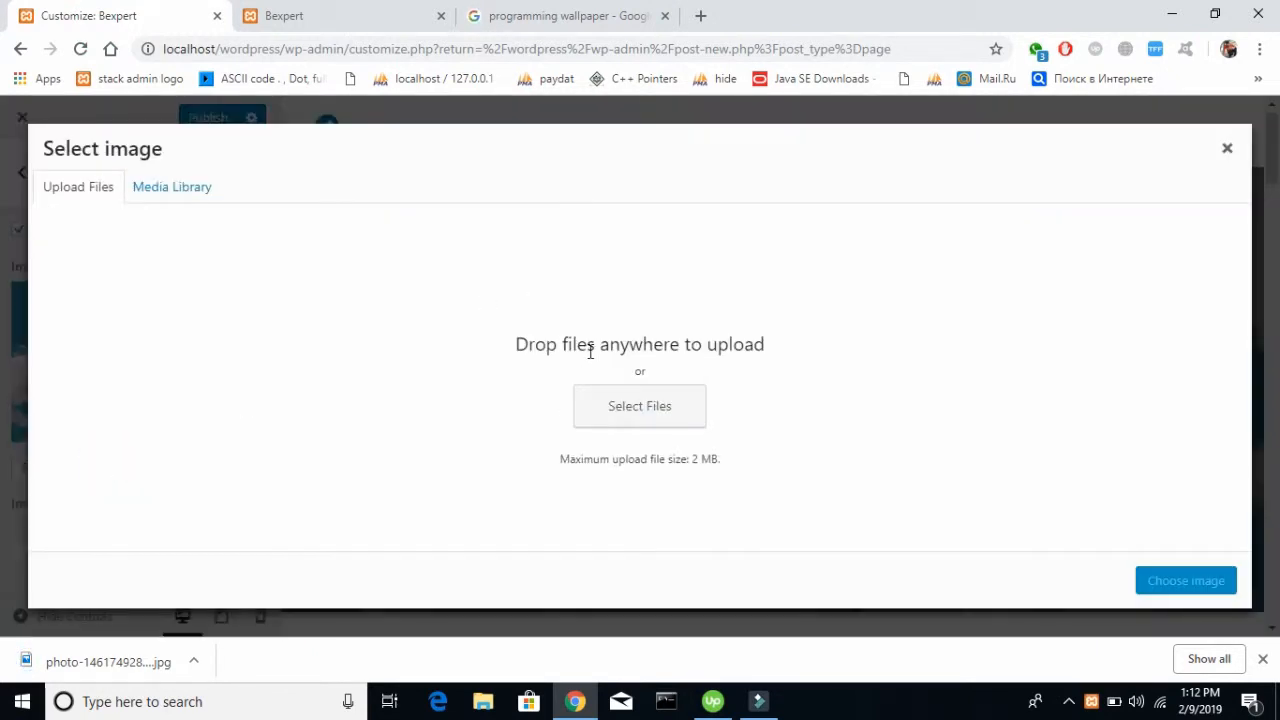
{"action": "left_click", "coordinate": [150, 192]}
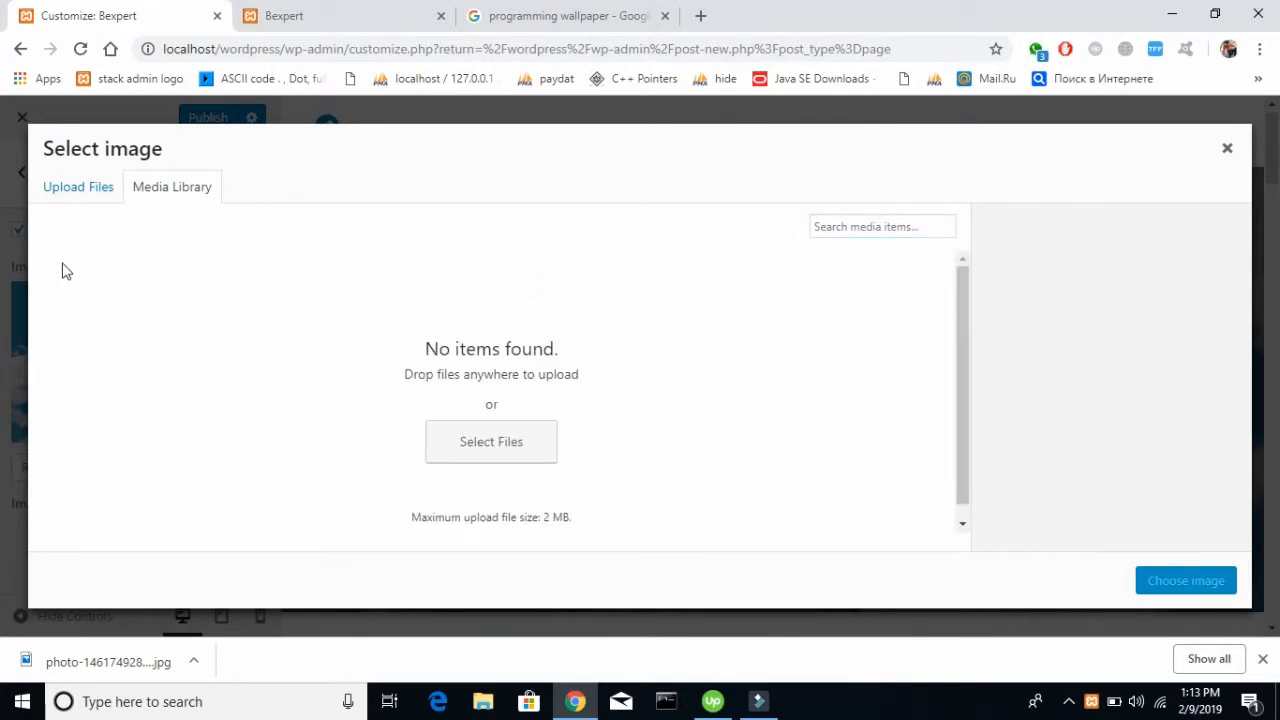
{"action": "left_click", "coordinate": [87, 192]}
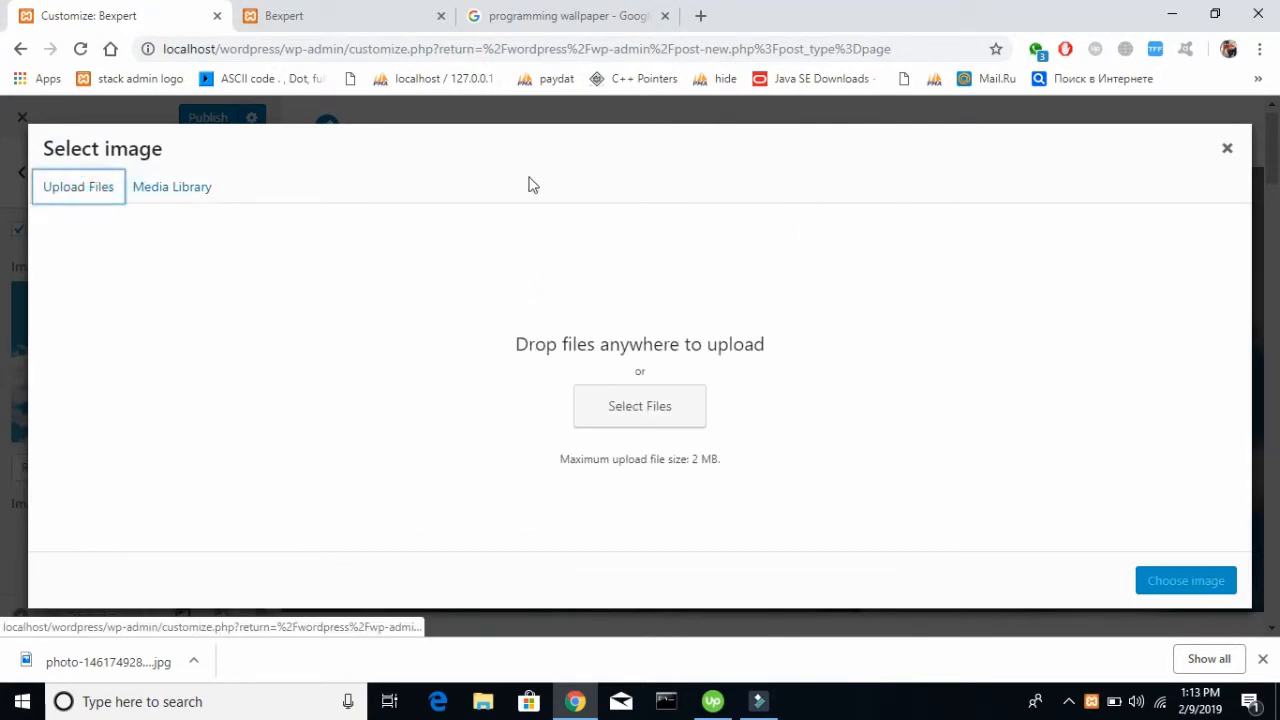
{"action": "left_click", "coordinate": [642, 405]}
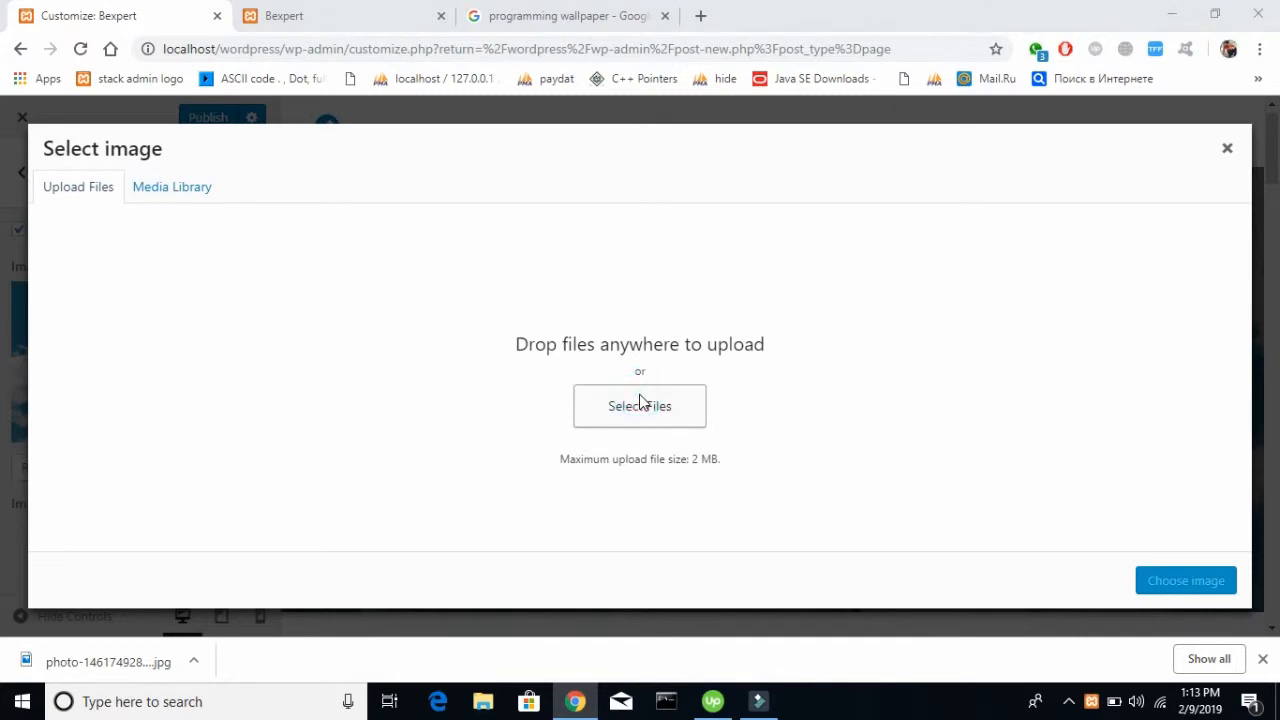
{"action": "left_click", "coordinate": [342, 205]}
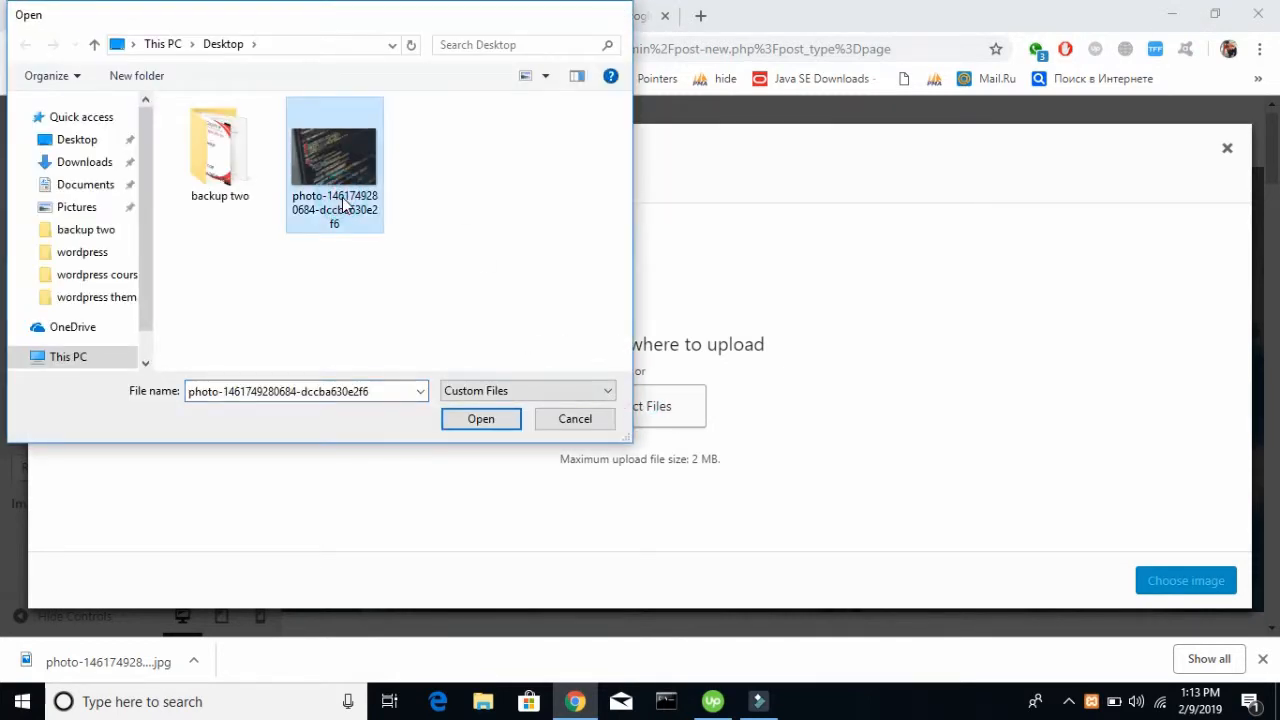
{"action": "double_click", "coordinate": [342, 205]}
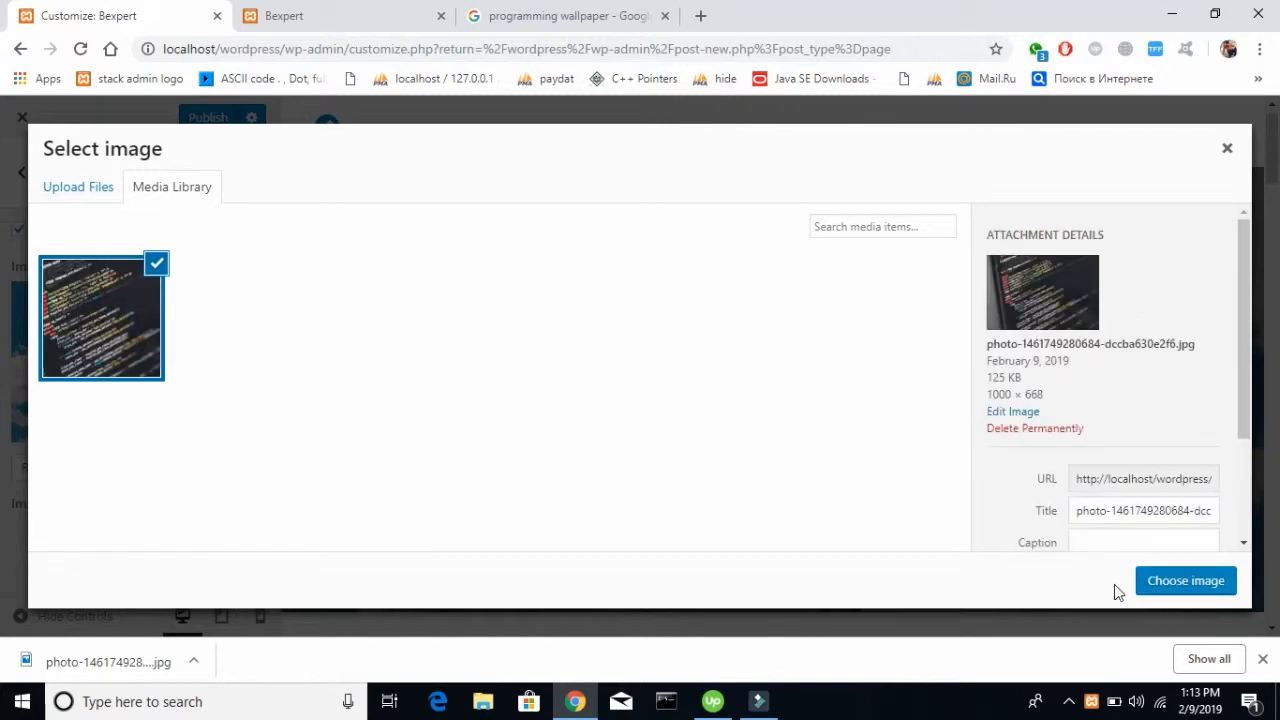
{"action": "left_click", "coordinate": [1151, 589]}
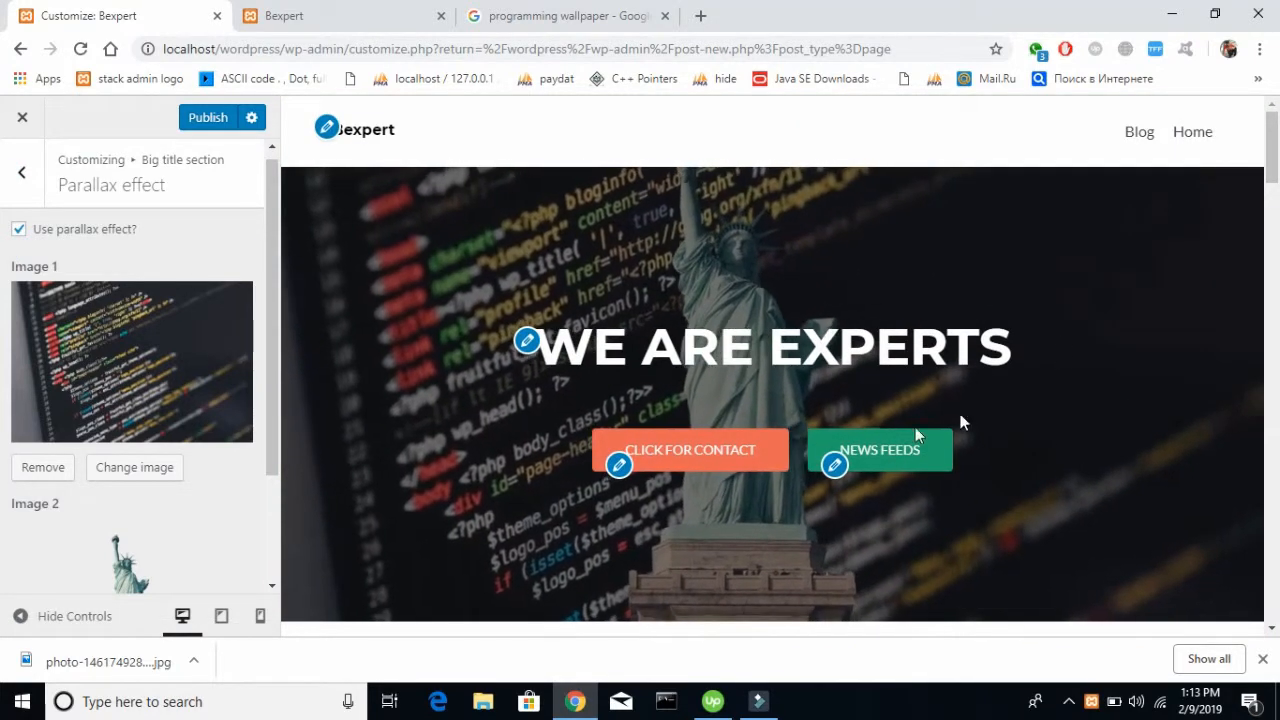
Search Google Images for "computer transparent images" and browse the results
{"action": "left_click", "coordinate": [495, 8]}
{"action": "scroll", "coordinate": [263, 177], "scroll_direction": "up", "scroll_amount": 3}
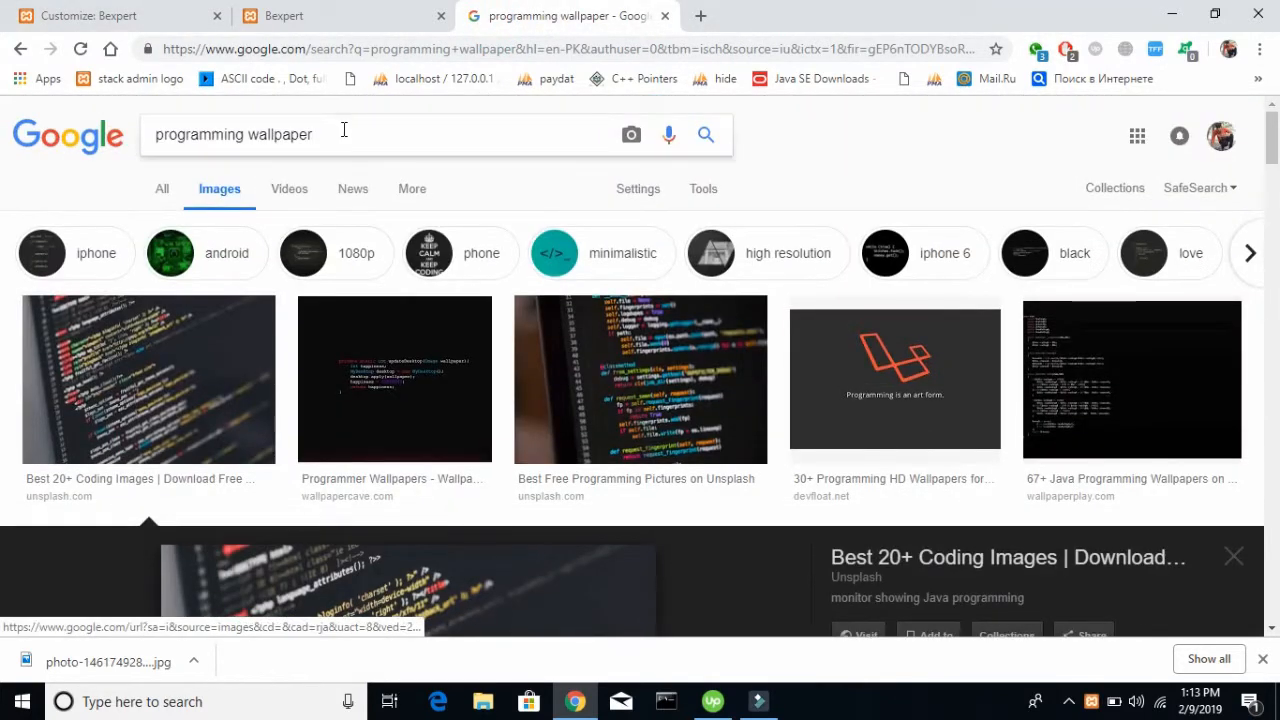
{"action": "triple_click", "coordinate": [343, 130]}
{"action": "type", "text": "comp"}
{"action": "type", "text": "i"}
{"action": "key", "text": "BackSpace"}
{"action": "type", "text": "uter tr"}
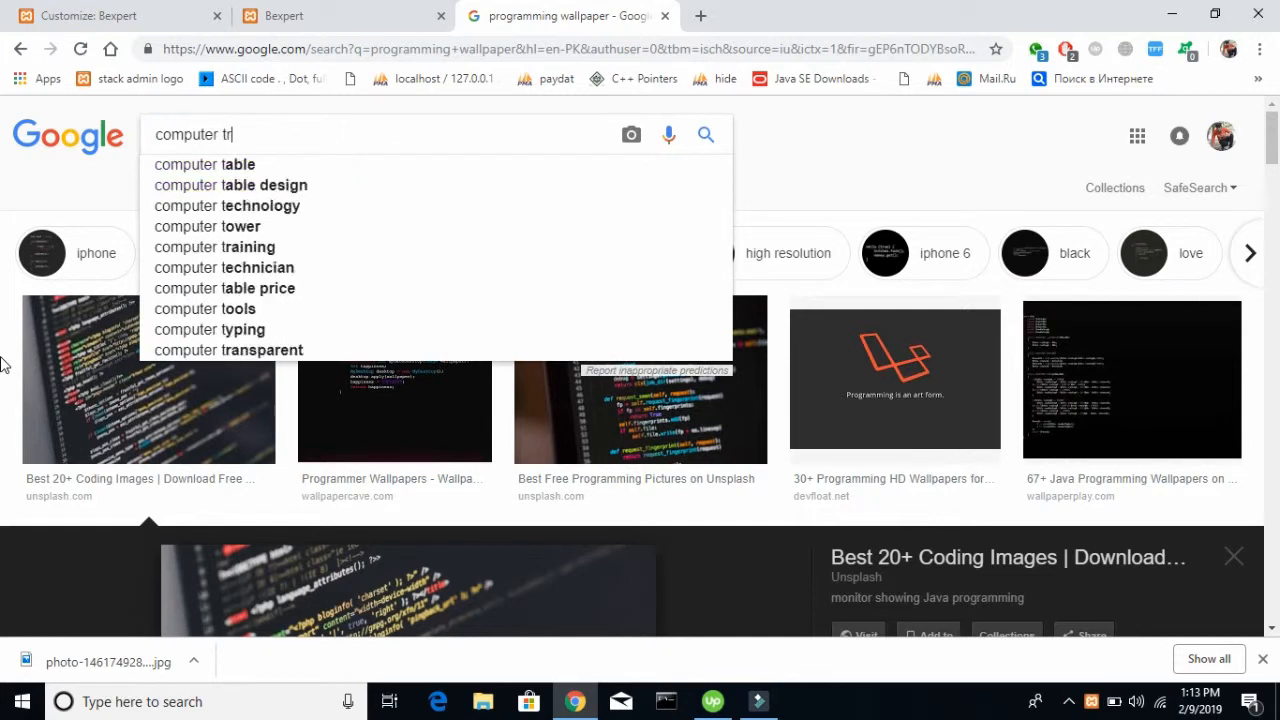
{"action": "type", "text": "ash"}
{"action": "key", "text": "BackSpace"}
{"action": "key", "text": "BackSpace"}
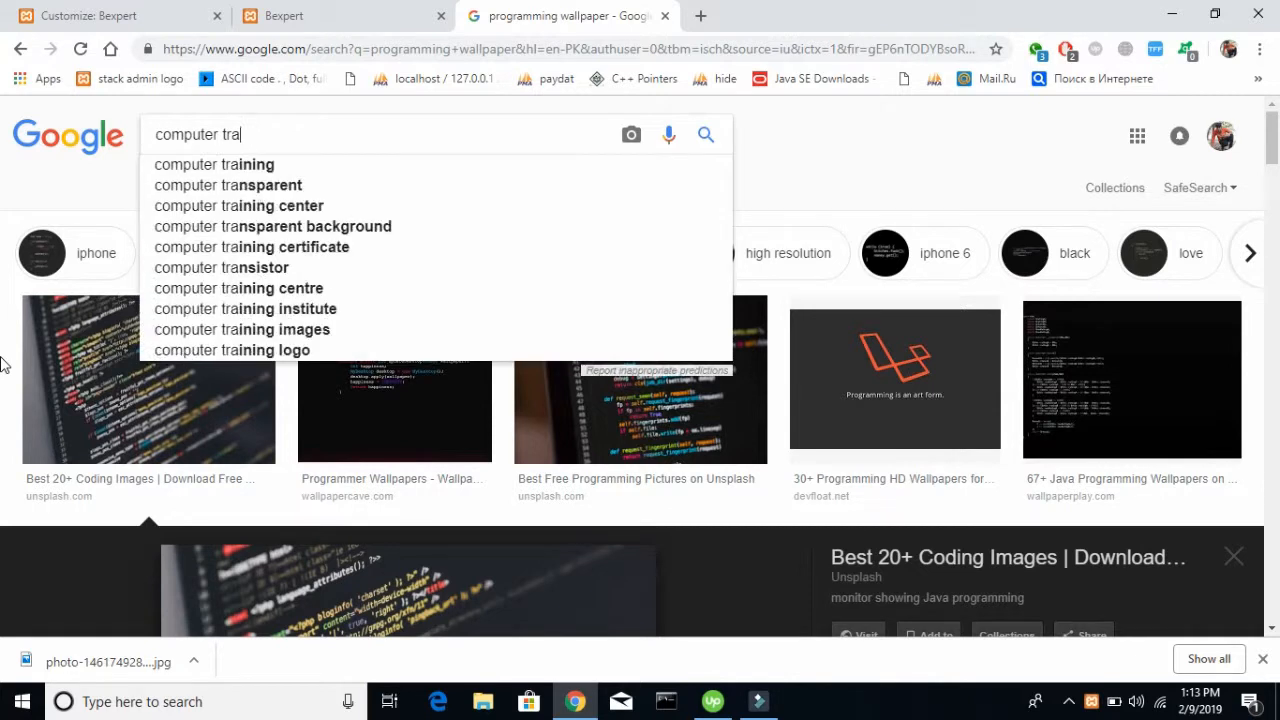
{"action": "type", "text": "ns"}
{"action": "key", "text": "Down"}
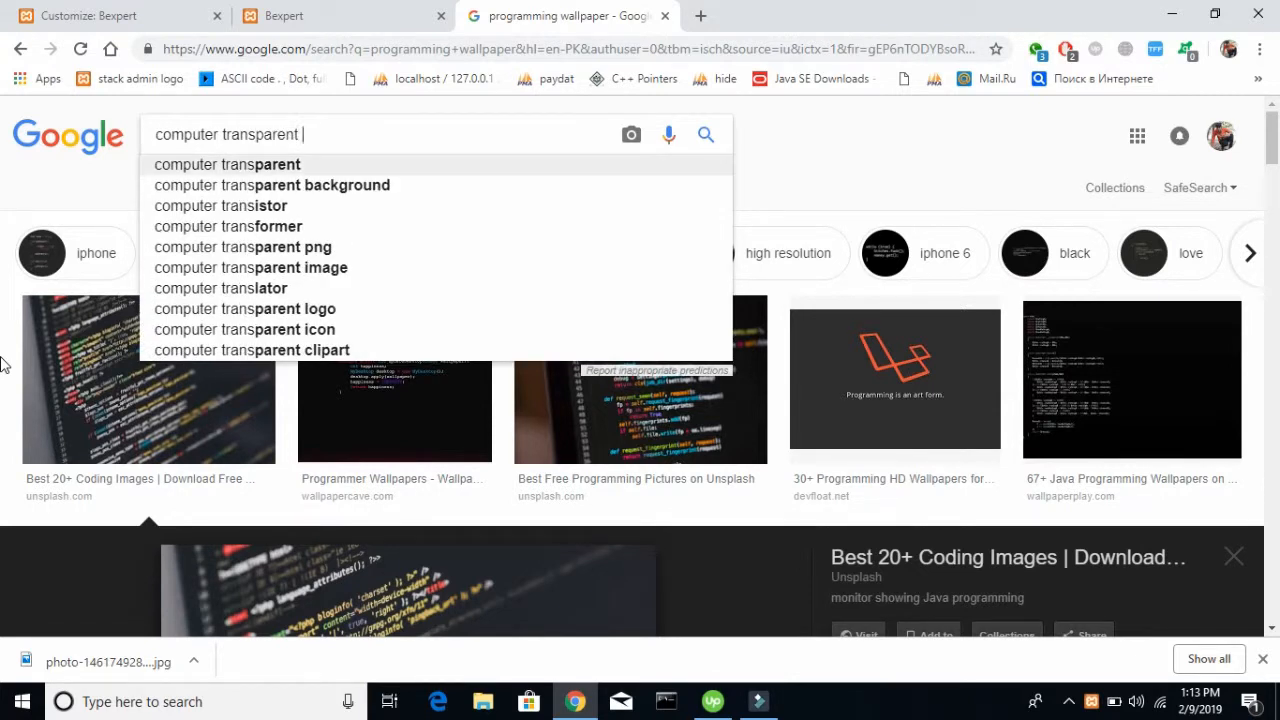
{"action": "type", "text": "images"}
{"action": "key", "text": "Return"}
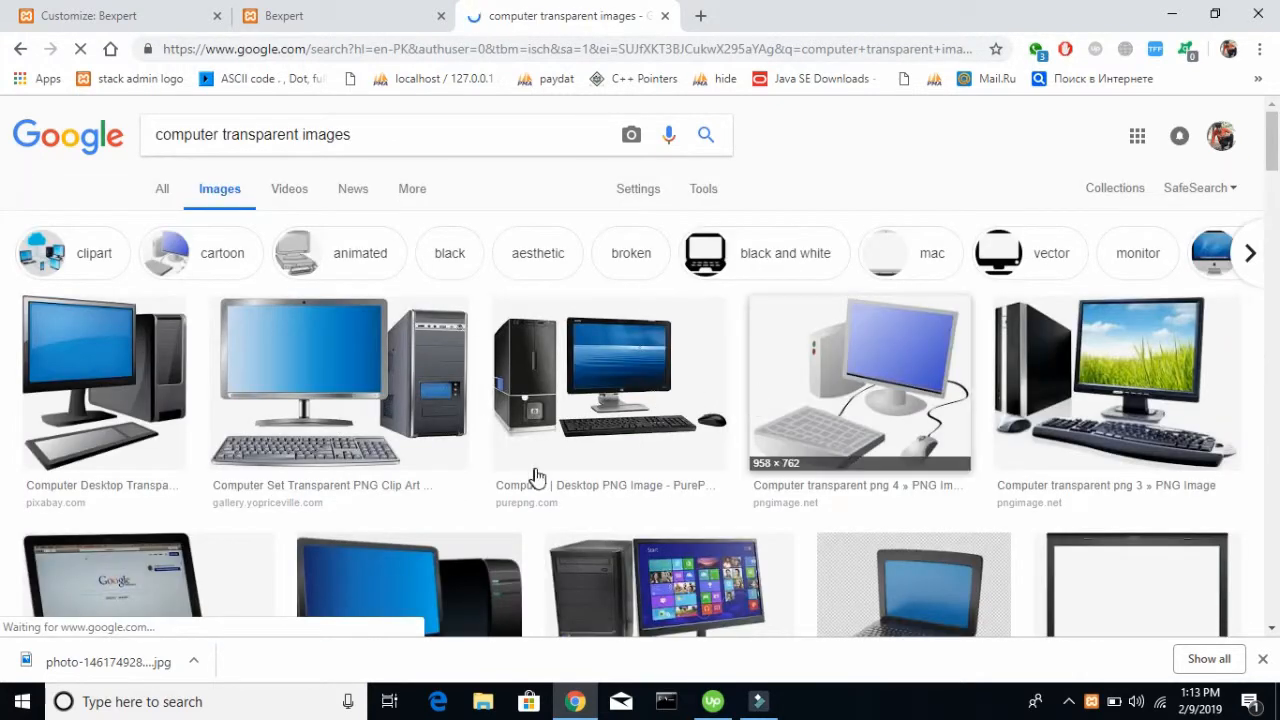
{"action": "scroll", "coordinate": [980, 414], "scroll_direction": "down", "scroll_amount": 3}
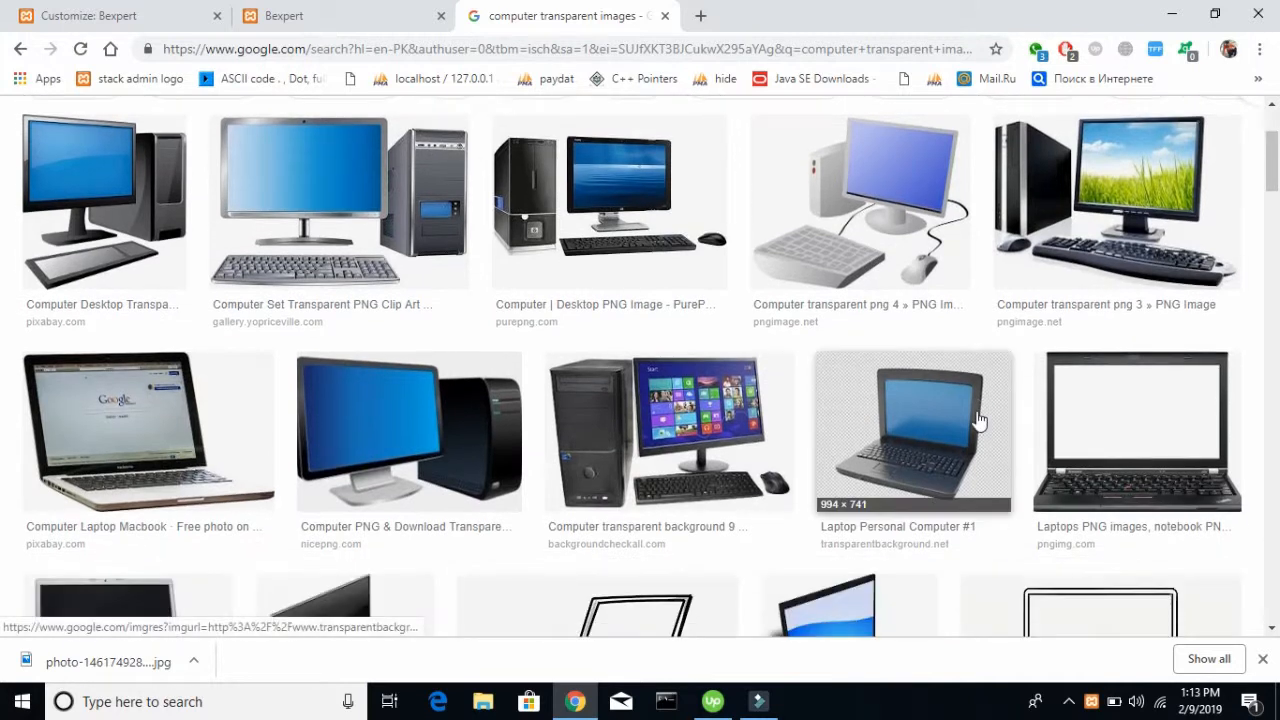
{"action": "scroll", "coordinate": [980, 420], "scroll_direction": "up", "scroll_amount": 3}
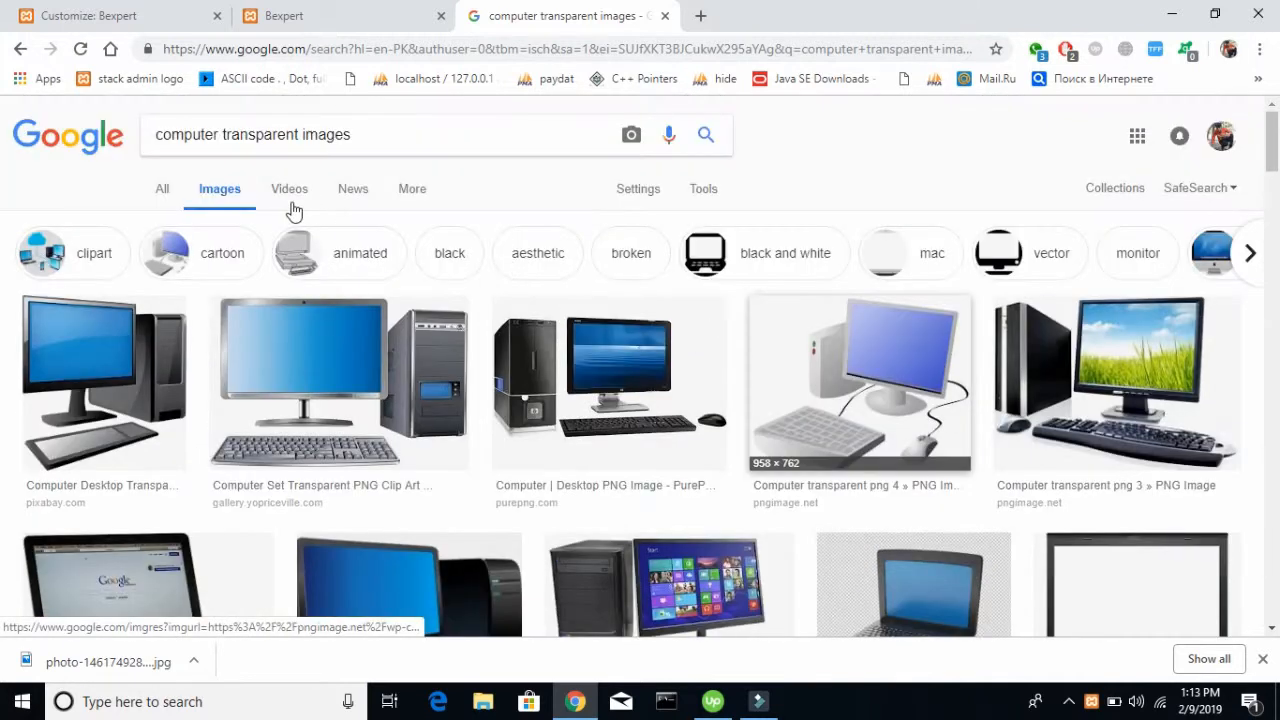
Change the image search to "laptop transparent images"
{"action": "double_click", "coordinate": [218, 137]}
{"action": "type", "text": "laptop"}
{"action": "key", "text": "Return"}
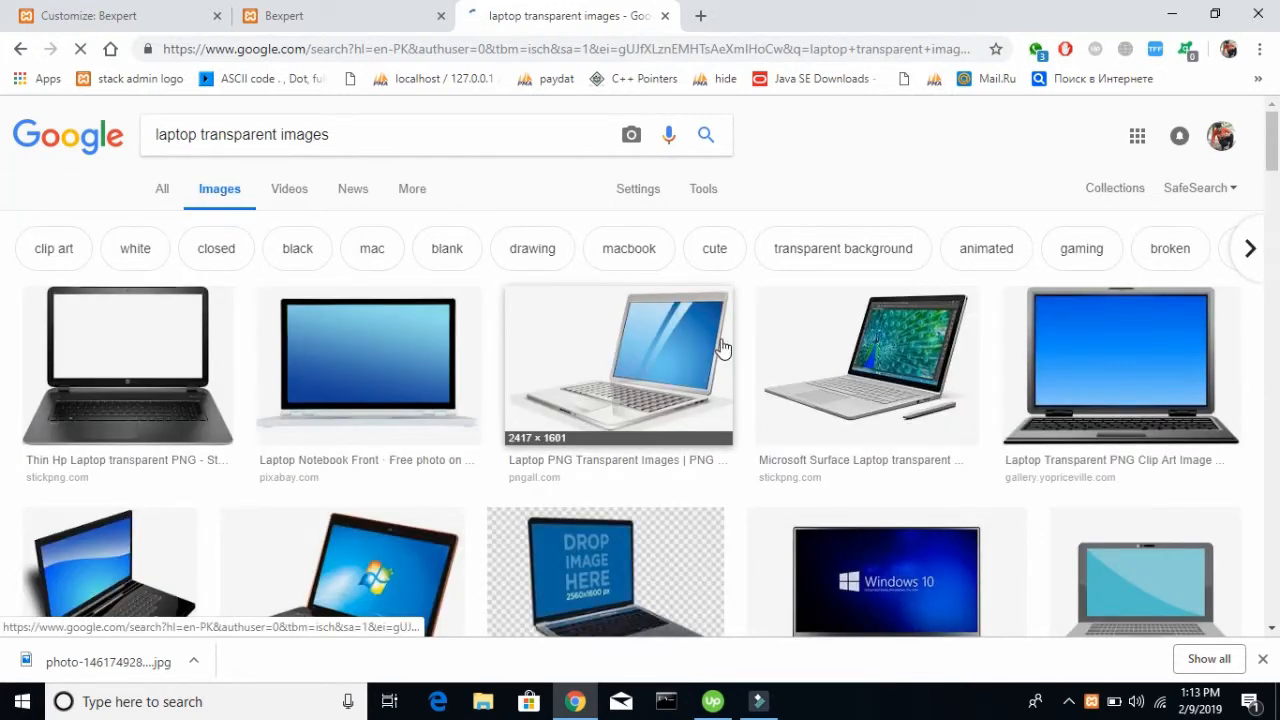
Open the Placeit laptop mockup image reading "DROP IMAGE HERE" from the results and save it to the computer
{"action": "scroll", "coordinate": [722, 347], "scroll_direction": "down", "scroll_amount": 2}
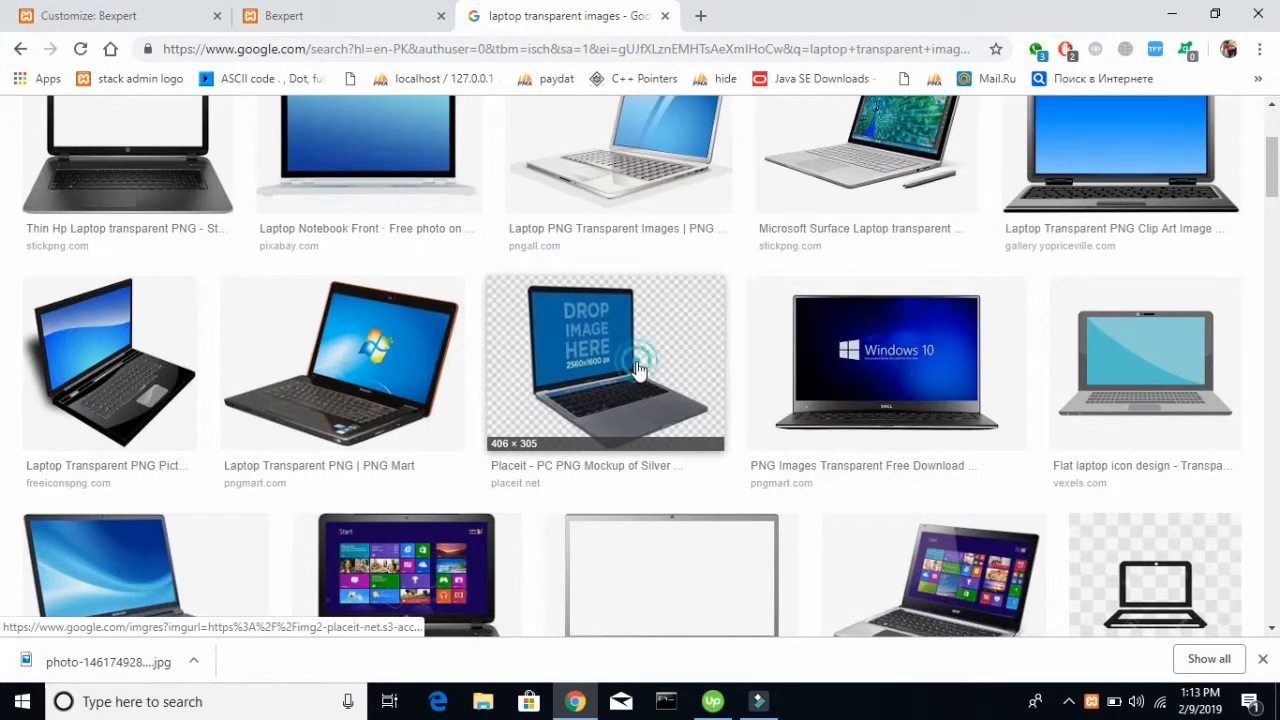
{"action": "left_click", "coordinate": [574, 440]}
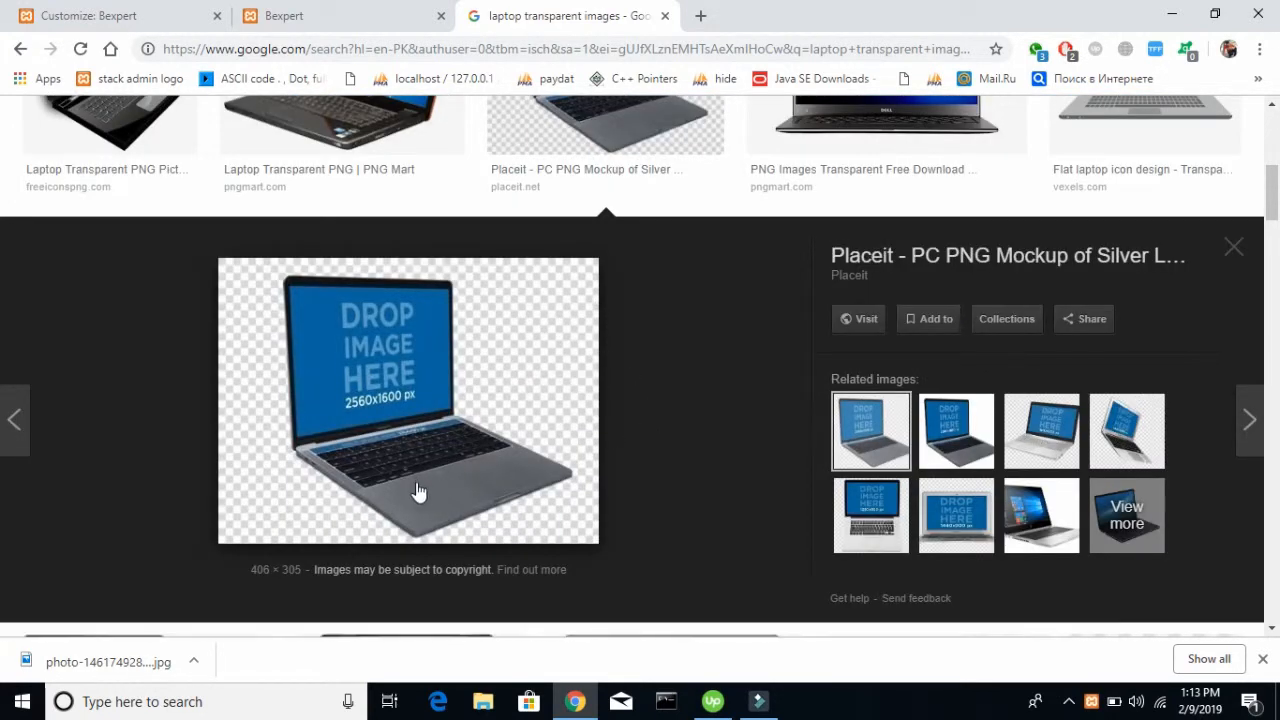
{"action": "right_click", "coordinate": [384, 433]}
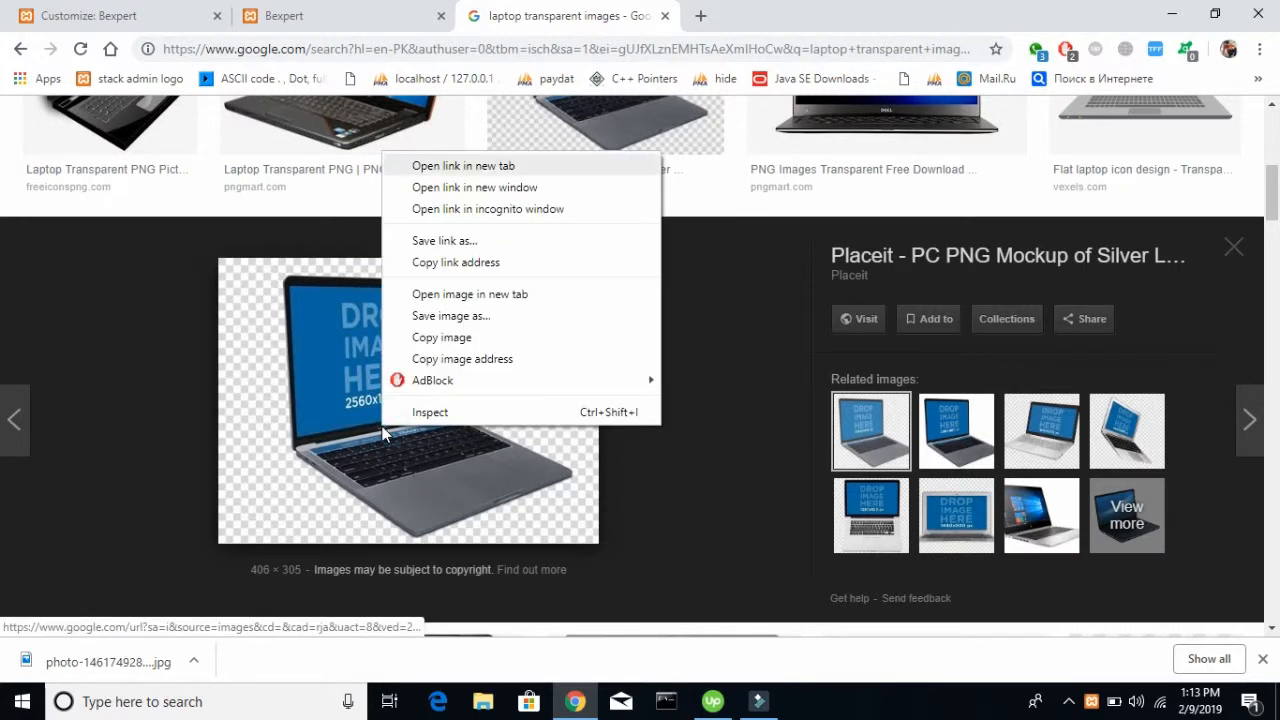
{"action": "key", "text": "Down"}
{"action": "key", "text": "Down"}
{"action": "key", "text": "Down"}
{"action": "key", "text": "Return"}
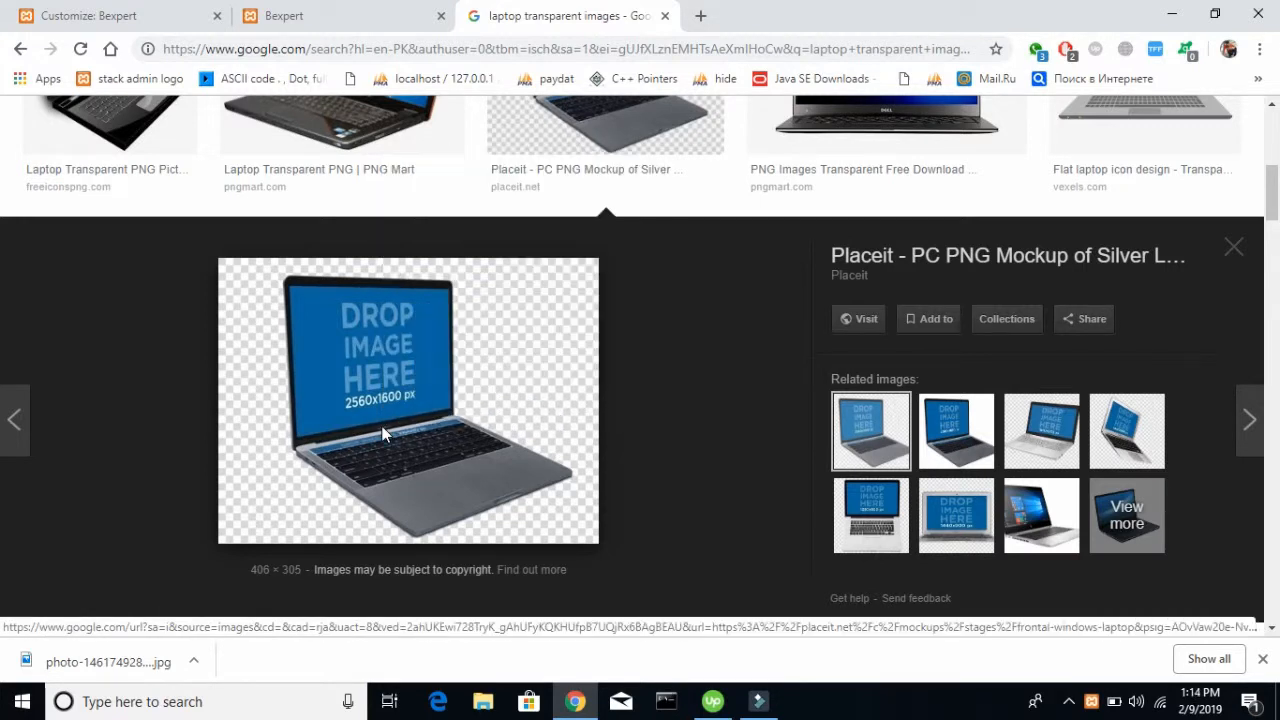
{"action": "key", "text": "End"}
{"action": "key", "text": "Return"}
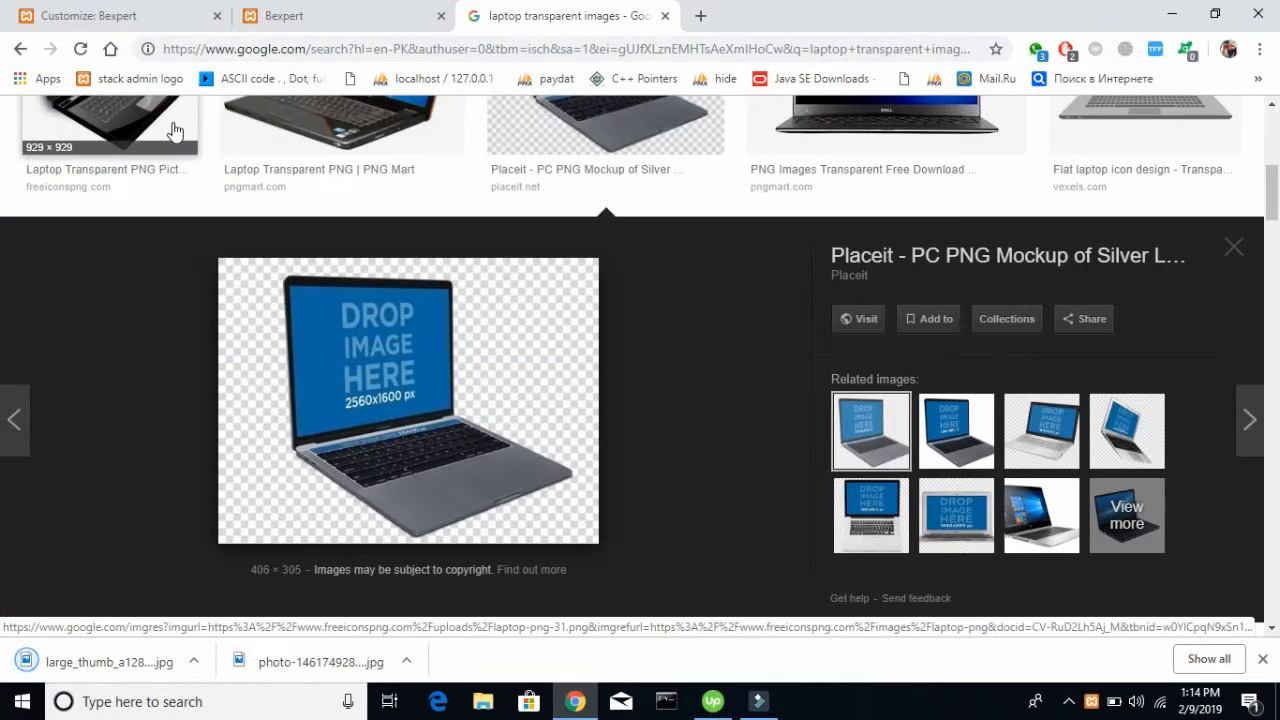
Back in the WordPress customizer, upload large_thumb_a12872base.jpg and use it as Image 2 of the parallax effect
{"action": "left_click", "coordinate": [114, 14]}
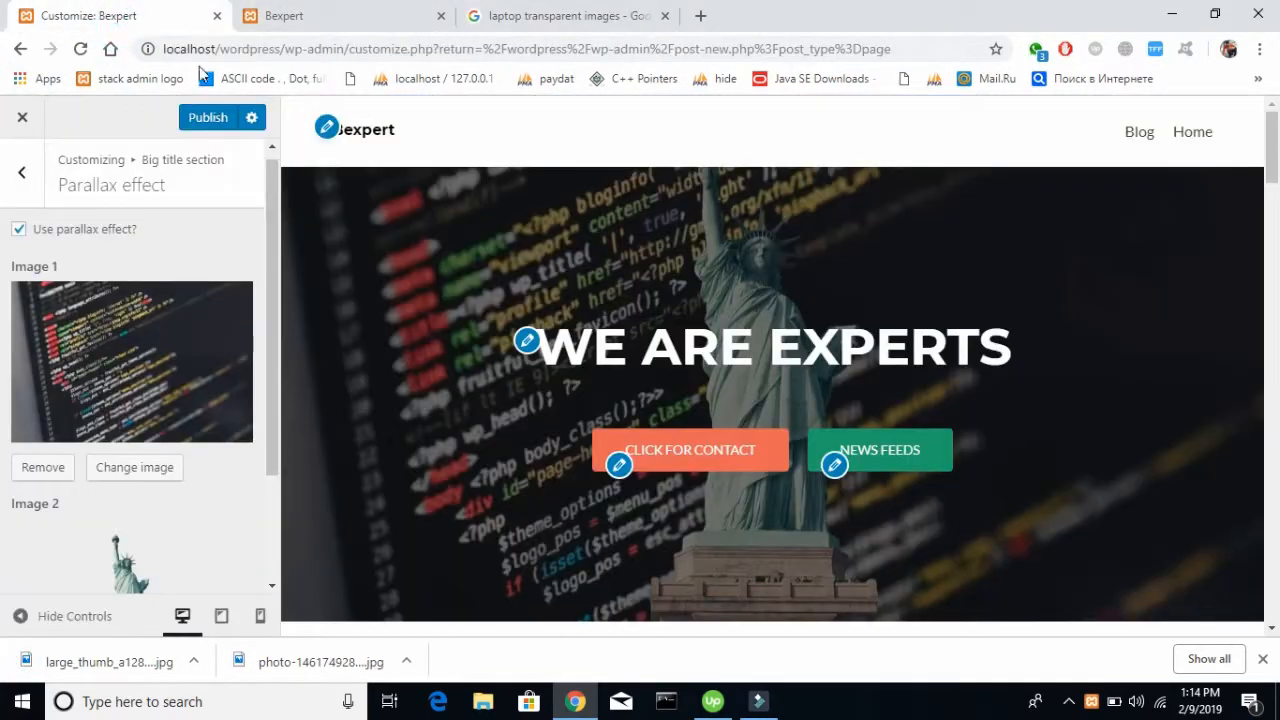
{"action": "scroll", "coordinate": [152, 340], "scroll_direction": "down", "scroll_amount": 2}
{"action": "left_click", "coordinate": [128, 562]}
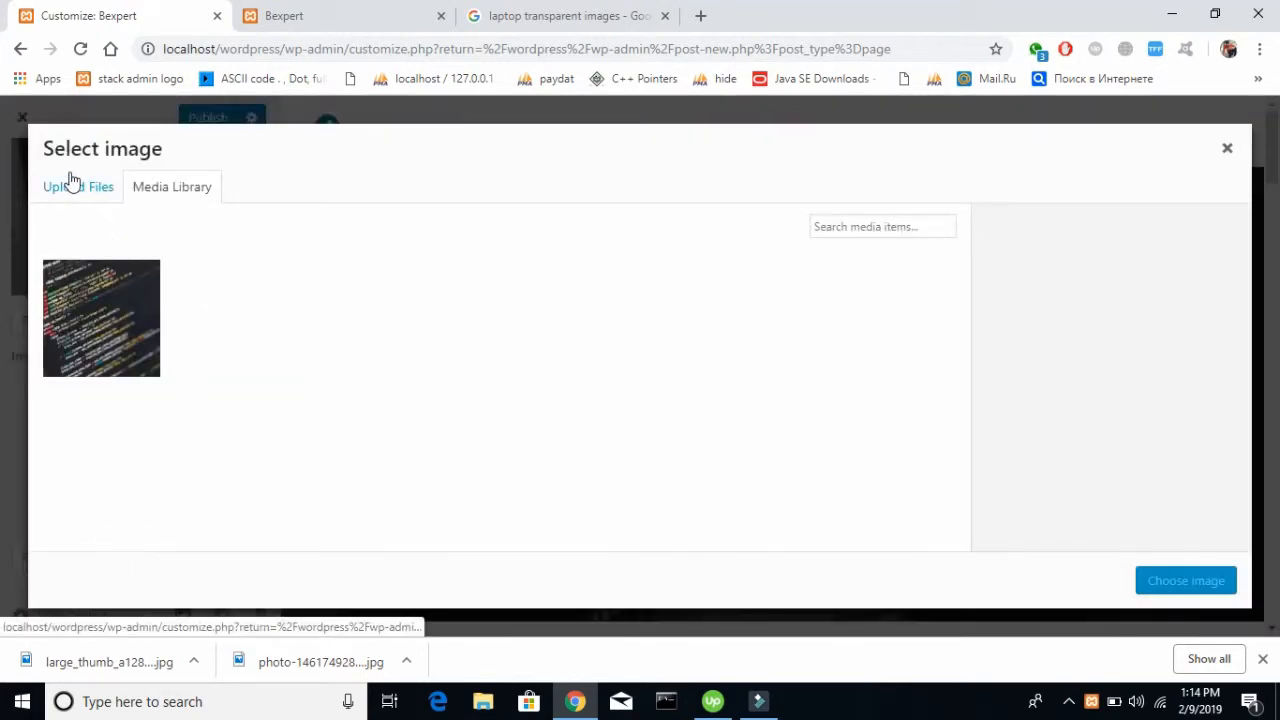
{"action": "left_click", "coordinate": [76, 190]}
{"action": "left_click", "coordinate": [610, 422]}
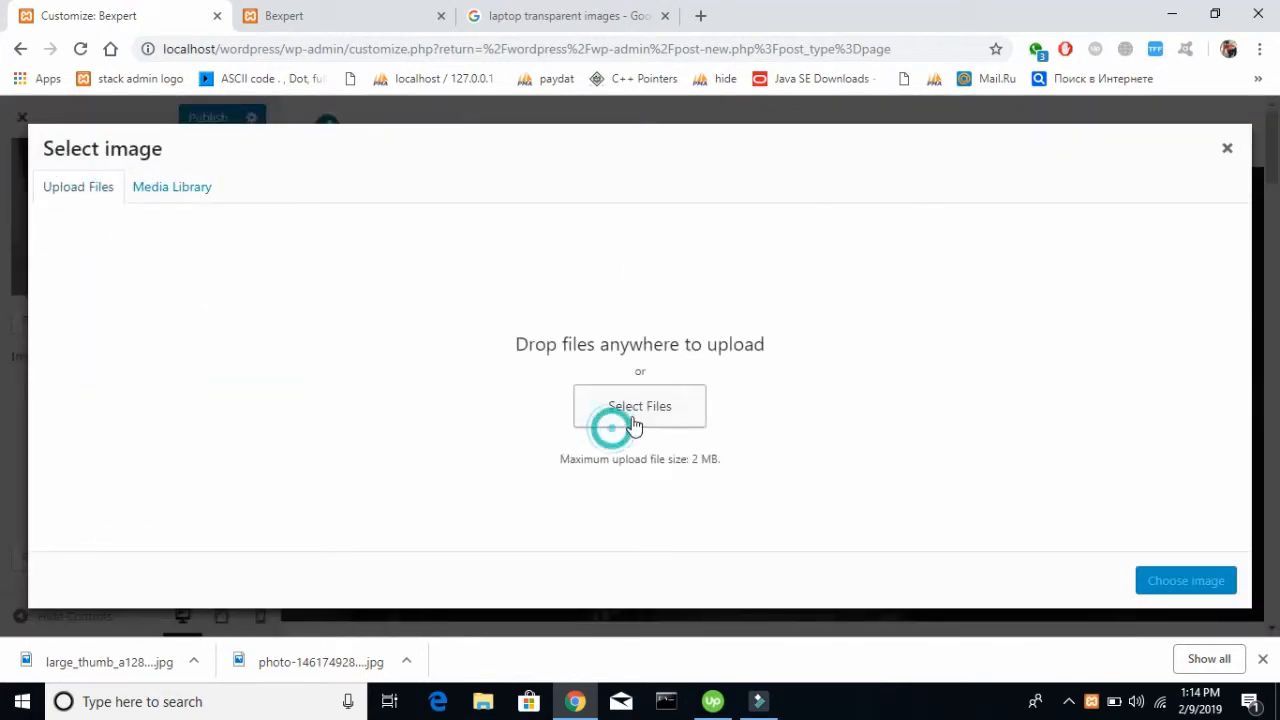
{"action": "double_click", "coordinate": [345, 146]}
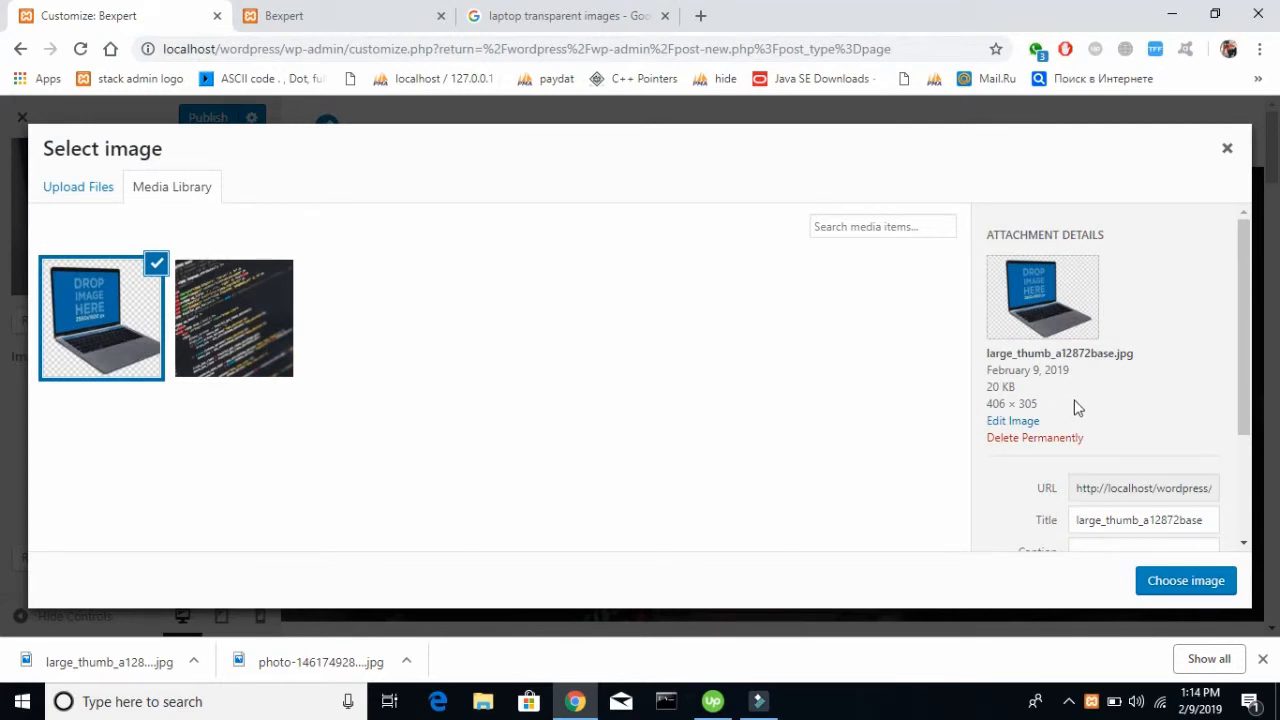
{"action": "left_click", "coordinate": [1160, 587]}
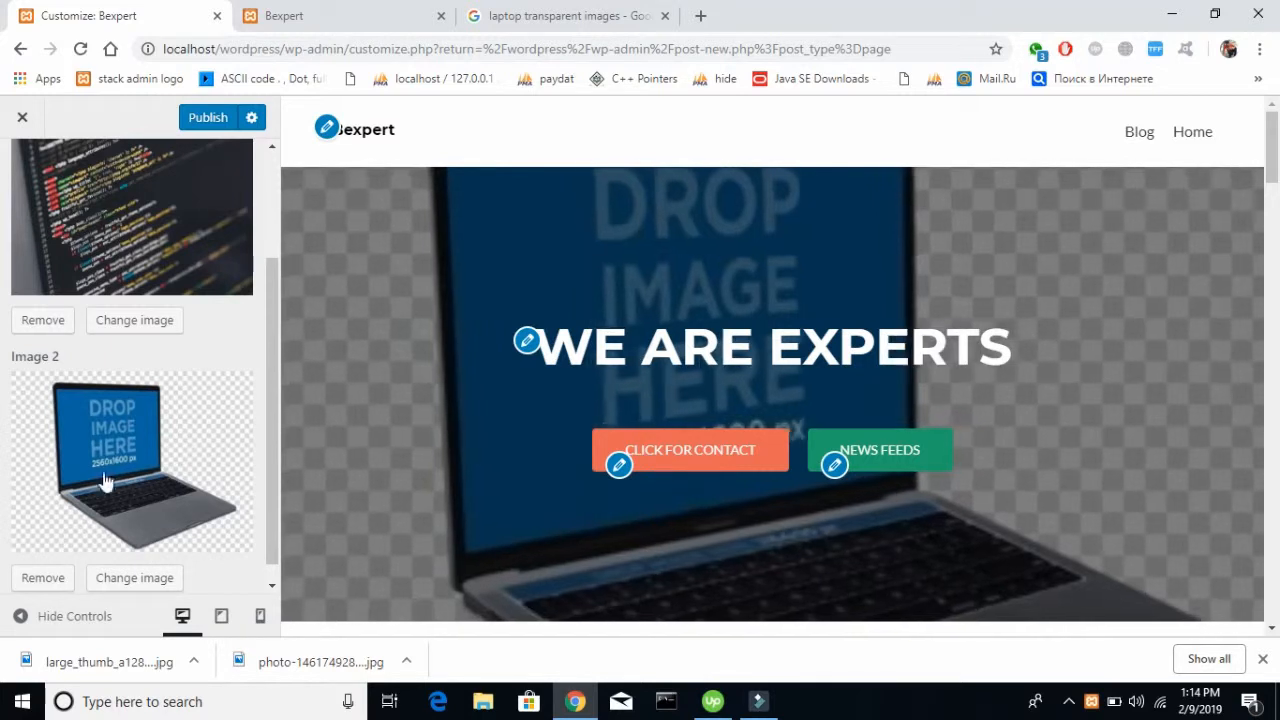
Remove the laptop picture from Image 2 of the parallax effect and publish the customizer changes
{"action": "left_click", "coordinate": [42, 578]}
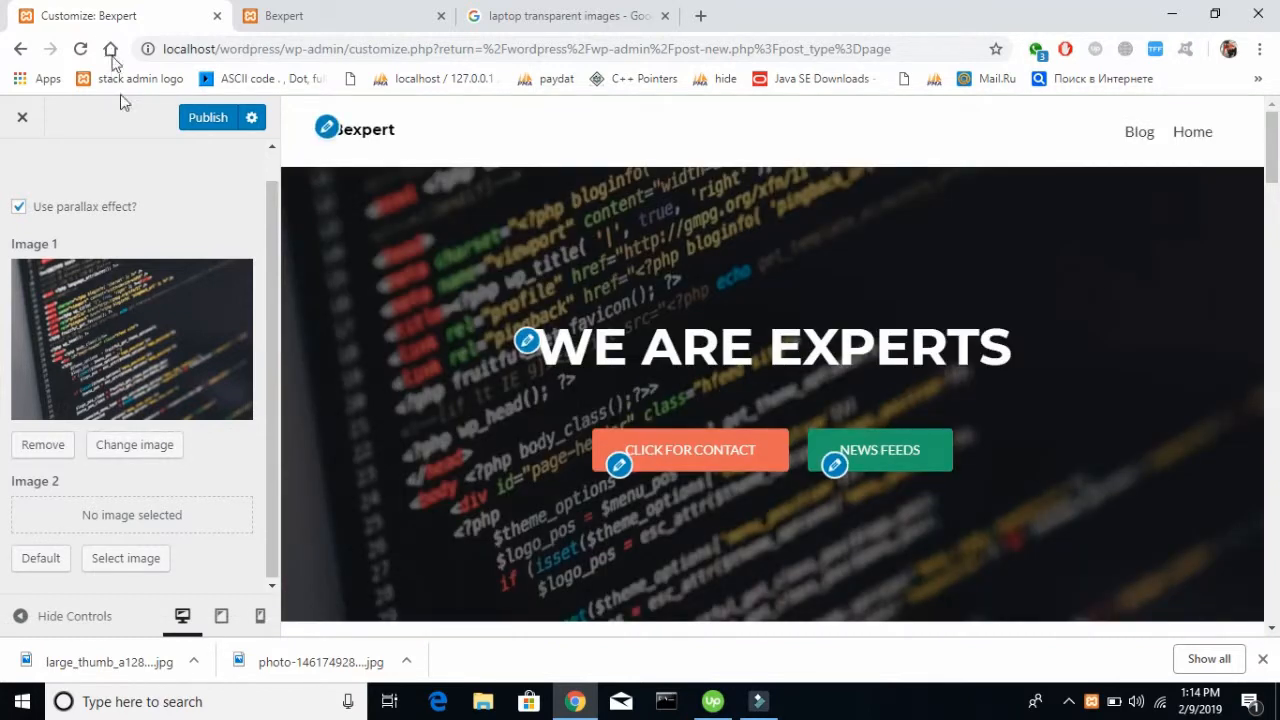
{"action": "left_click", "coordinate": [82, 50]}
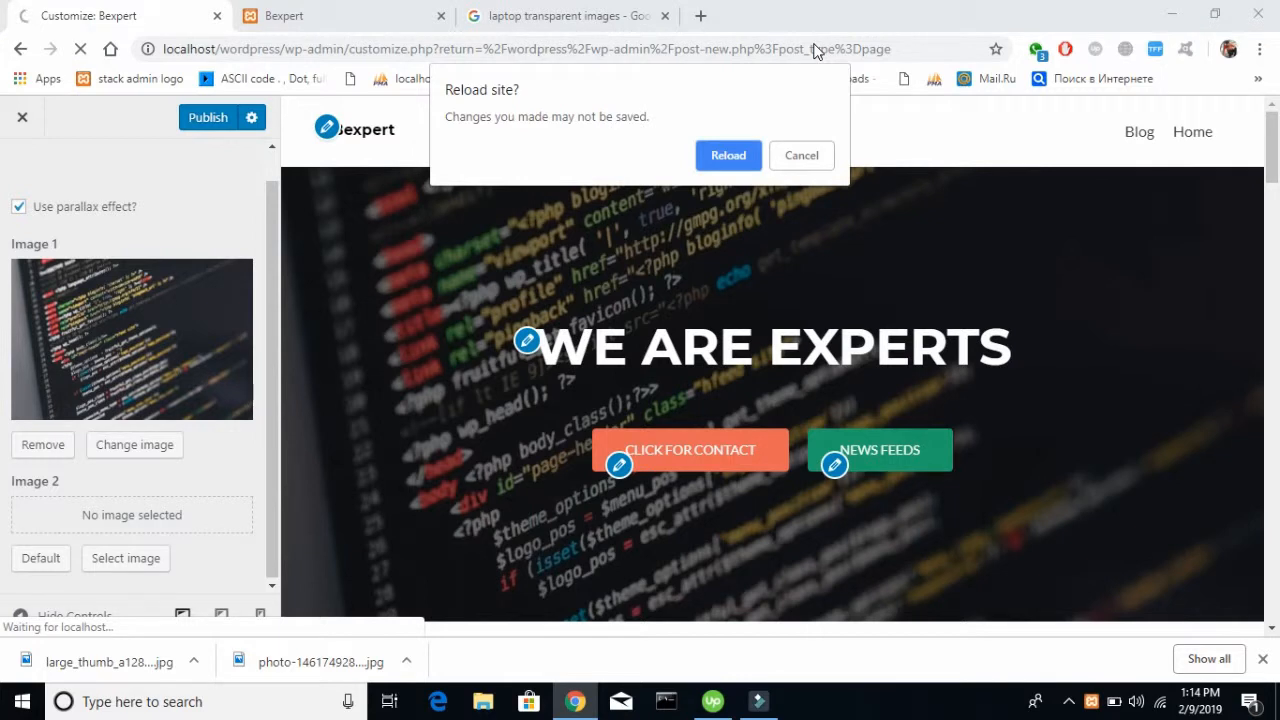
{"action": "left_click", "coordinate": [821, 155]}
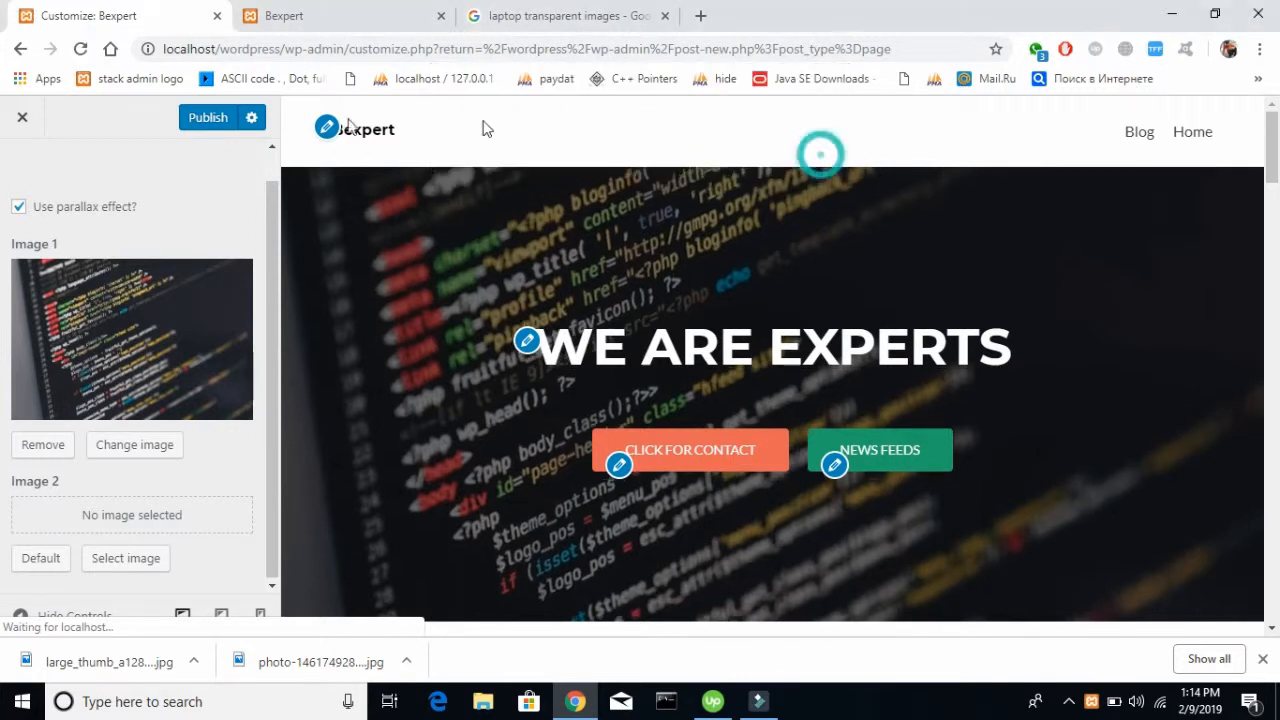
{"action": "left_click", "coordinate": [229, 128]}
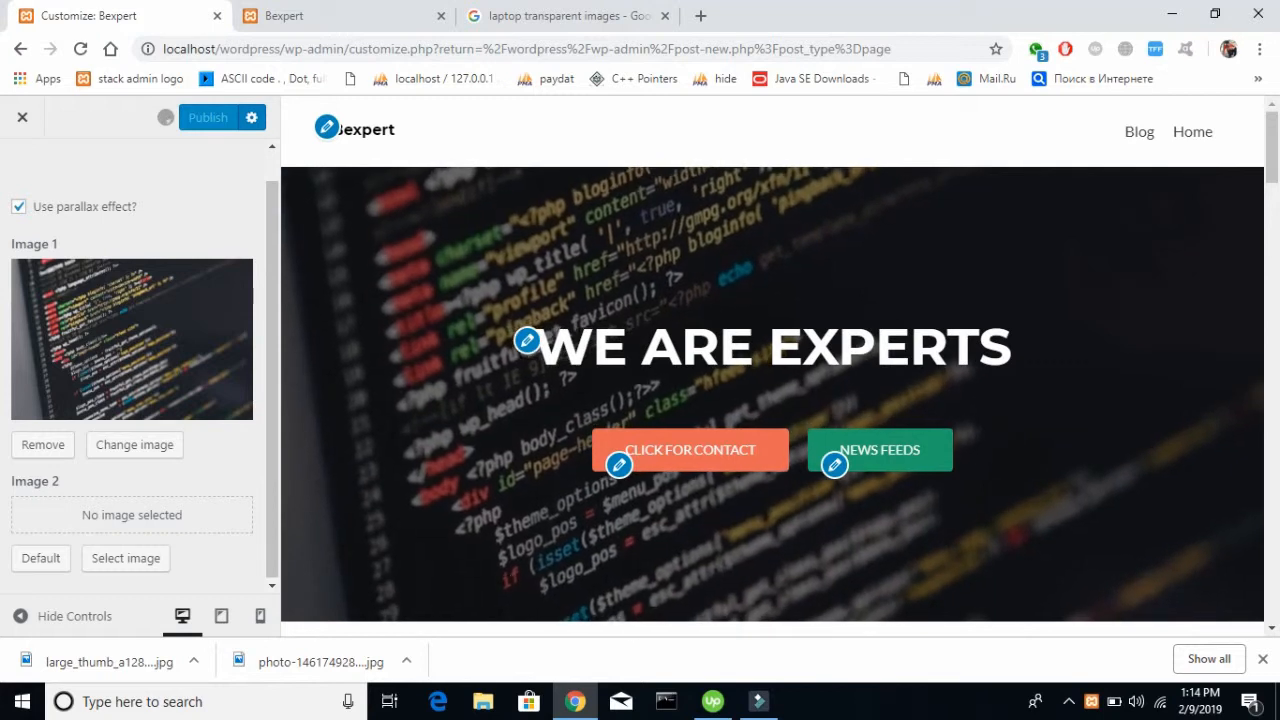
Reload the live Bexpert site, dismiss the download bar and review the updated front page
{"action": "left_click", "coordinate": [280, 15]}
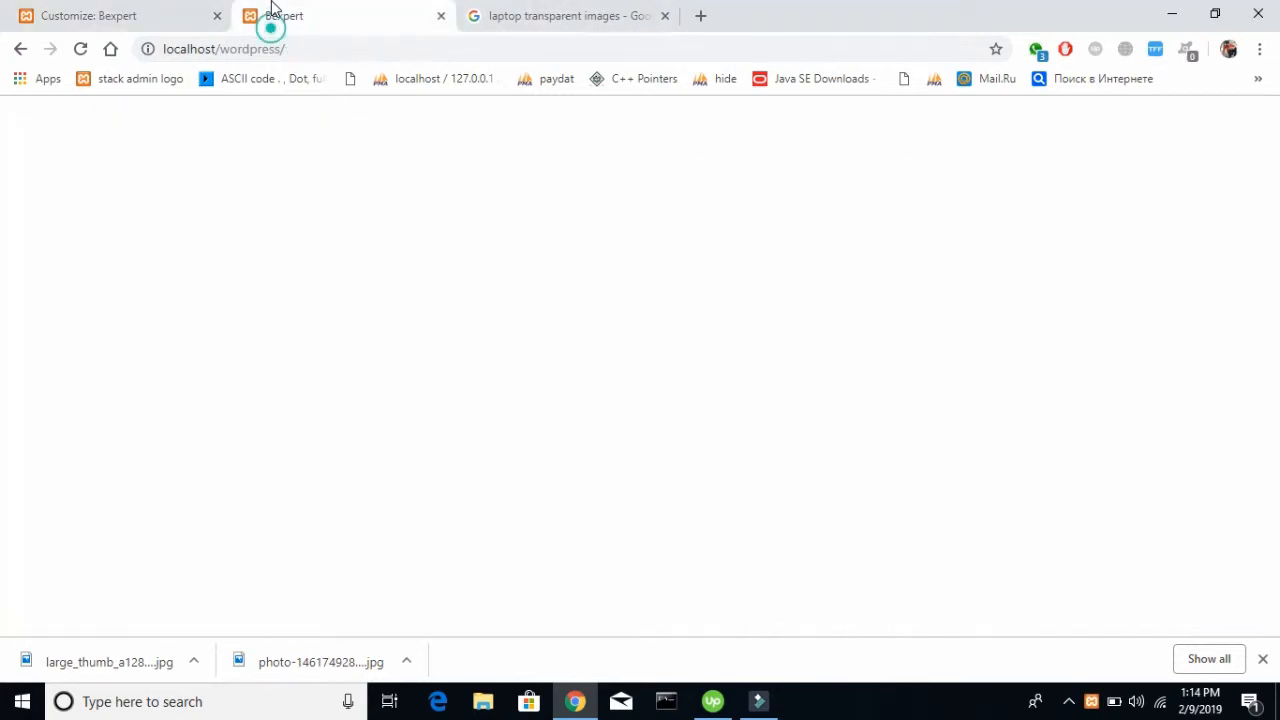
{"action": "left_click", "coordinate": [82, 52]}
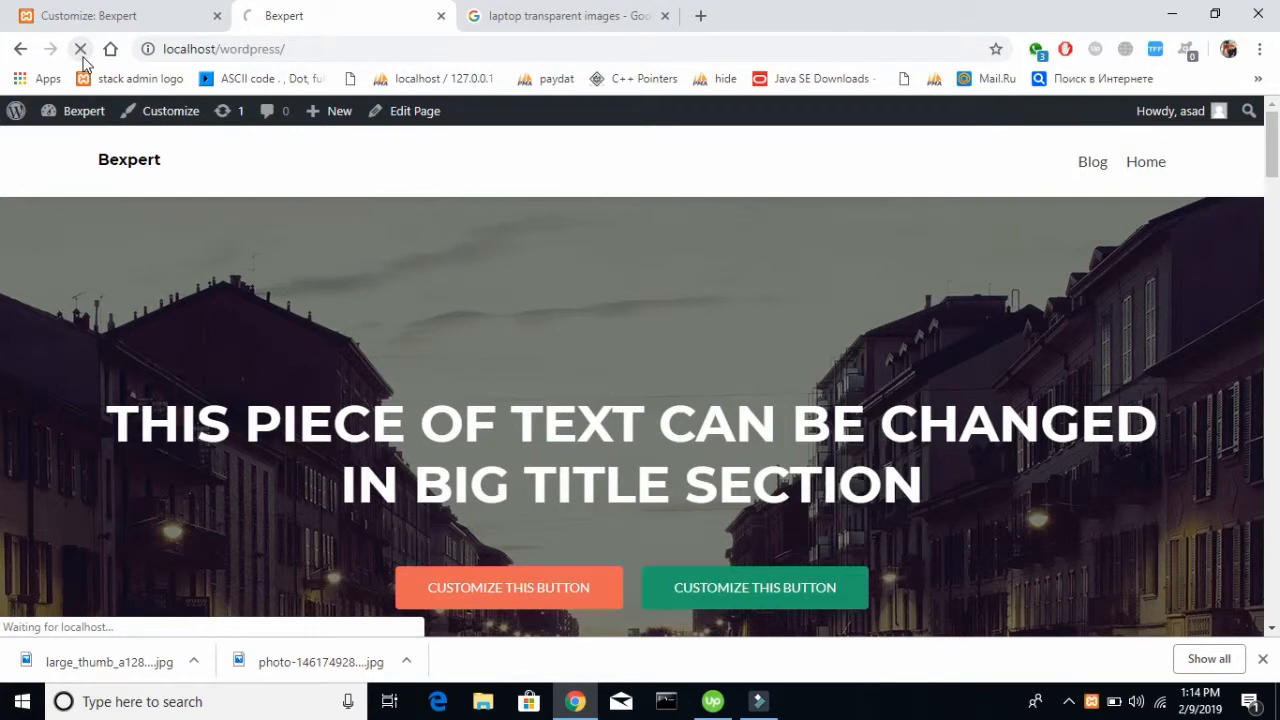
{"action": "left_click", "coordinate": [1262, 659]}
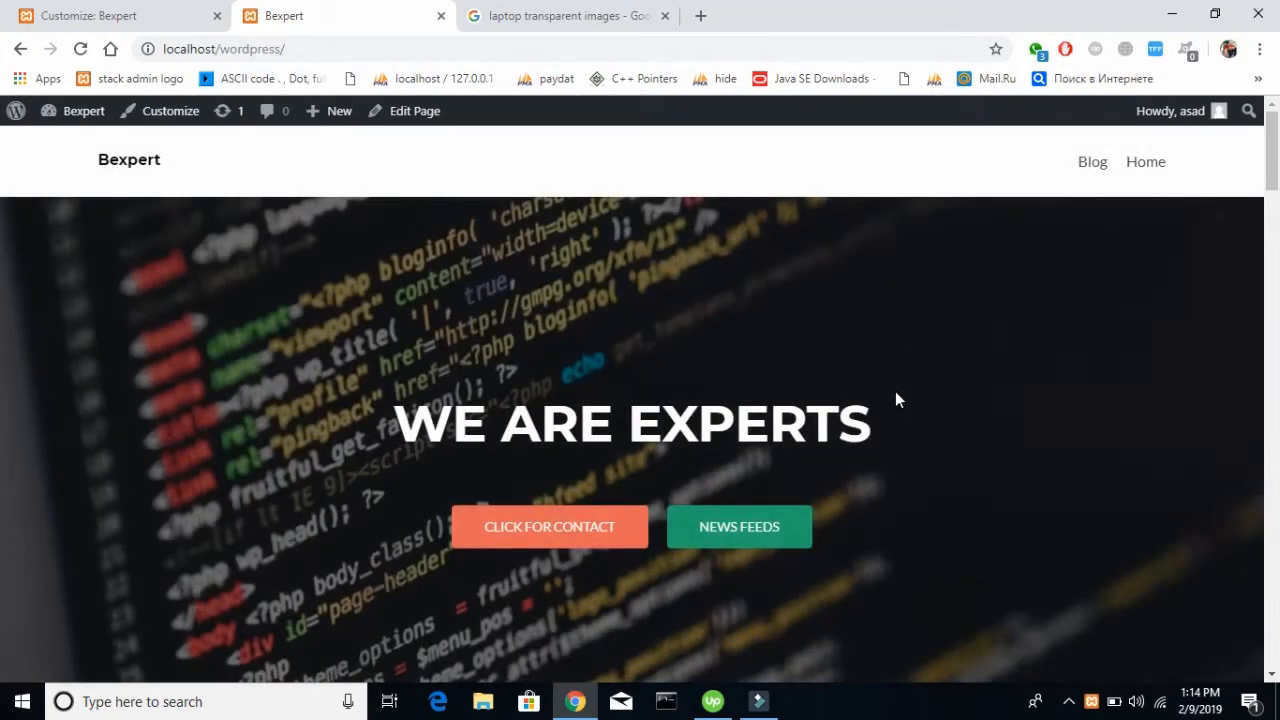
{"action": "scroll", "coordinate": [895, 391], "scroll_direction": "down", "scroll_amount": 3}
{"action": "scroll", "coordinate": [897, 400], "scroll_direction": "up", "scroll_amount": 3}
Back in the customizer, open the Big title section's main content and clear its title
{"action": "left_click", "coordinate": [166, 14]}
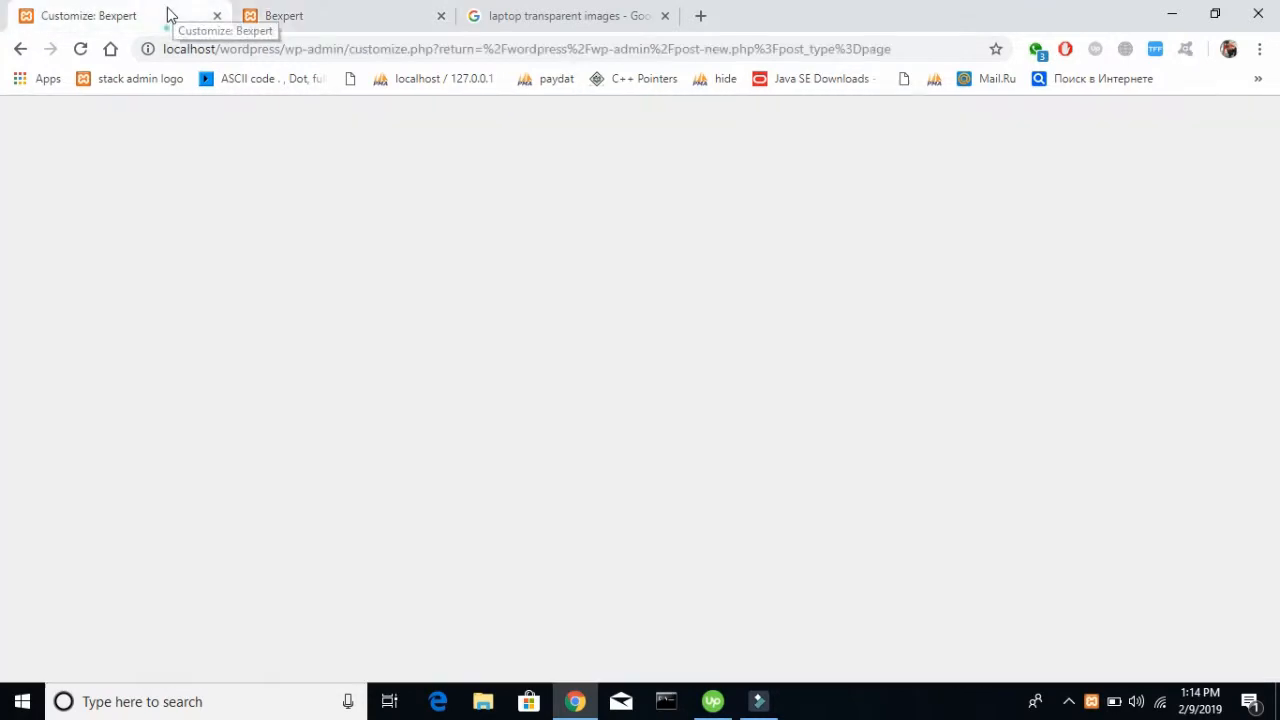
{"action": "left_click", "coordinate": [22, 172]}
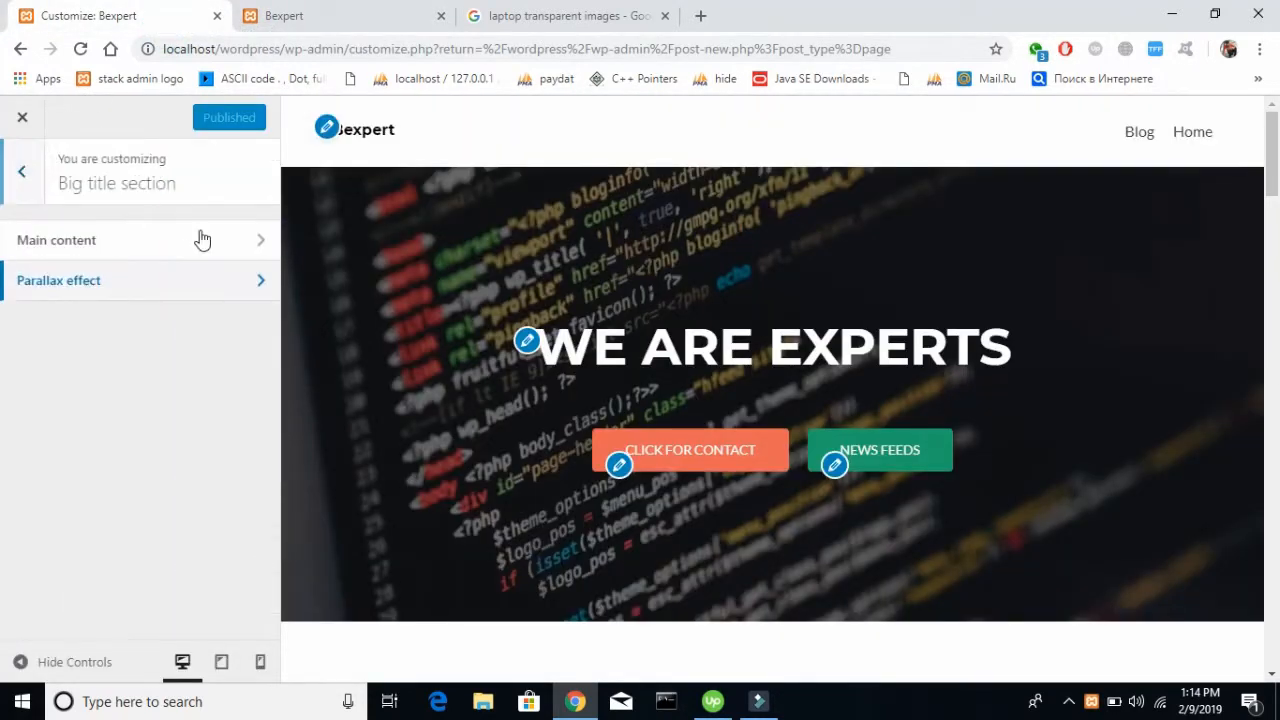
{"action": "left_click", "coordinate": [50, 245]}
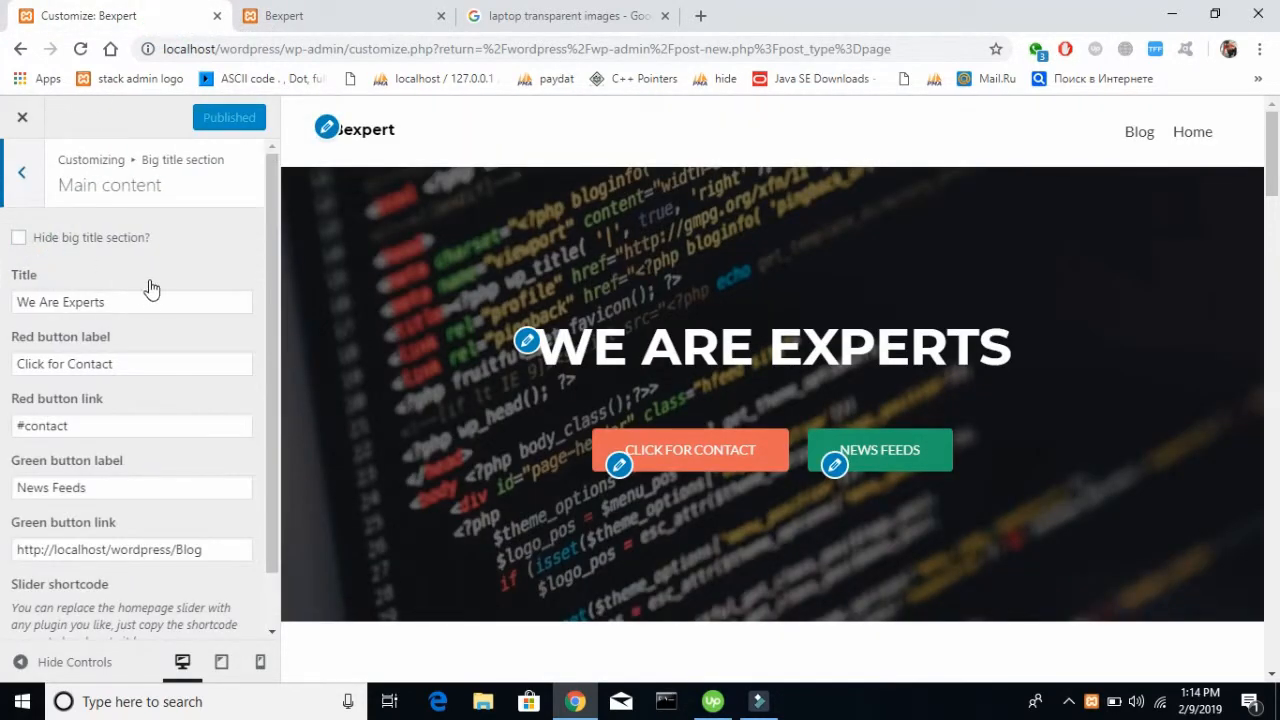
{"action": "left_click_drag", "start_coordinate": [150, 296], "coordinate": [2, 300]}
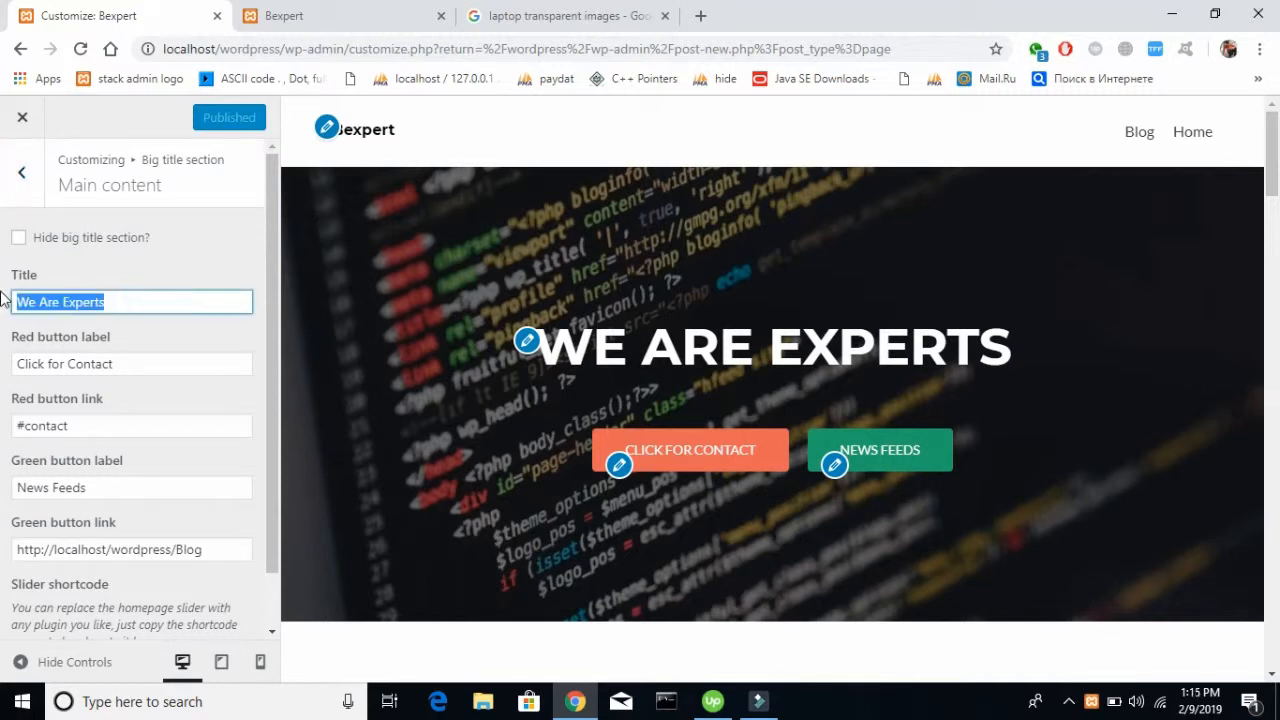
{"action": "key", "text": "BackSpace"}
{"action": "left_click", "coordinate": [196, 248]}
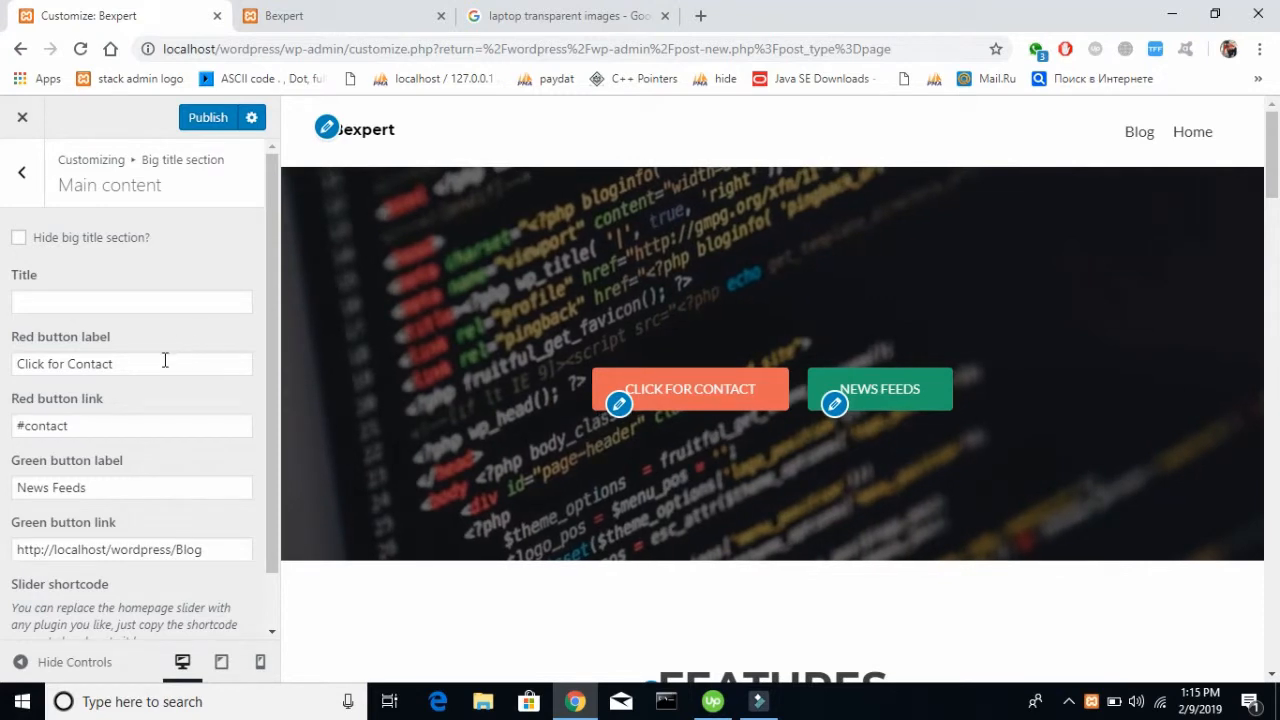
Clear the red button label of the Big title section
{"action": "triple_click", "coordinate": [165, 363]}
{"action": "key", "text": "BackSpace"}
{"action": "left_click", "coordinate": [204, 234]}
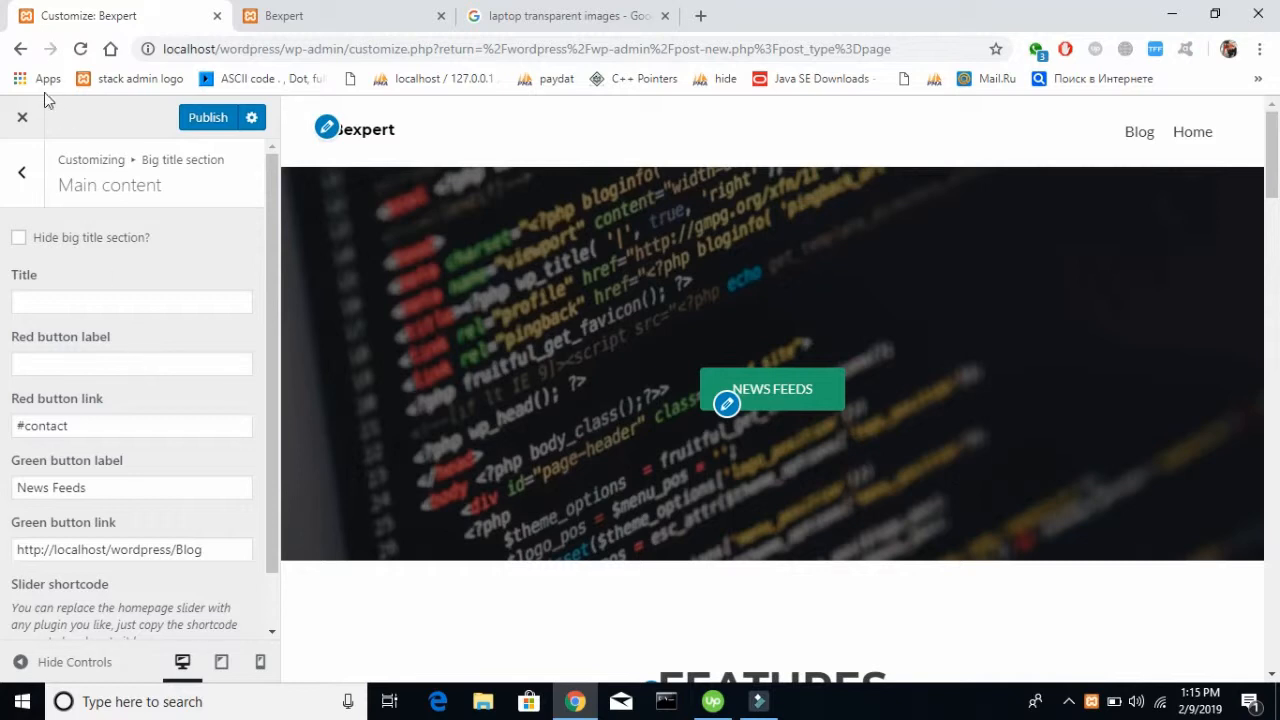
Reopen the Big title section's main content and reload the customizer without publishing the cleared title and red button label
{"action": "left_click", "coordinate": [25, 178]}
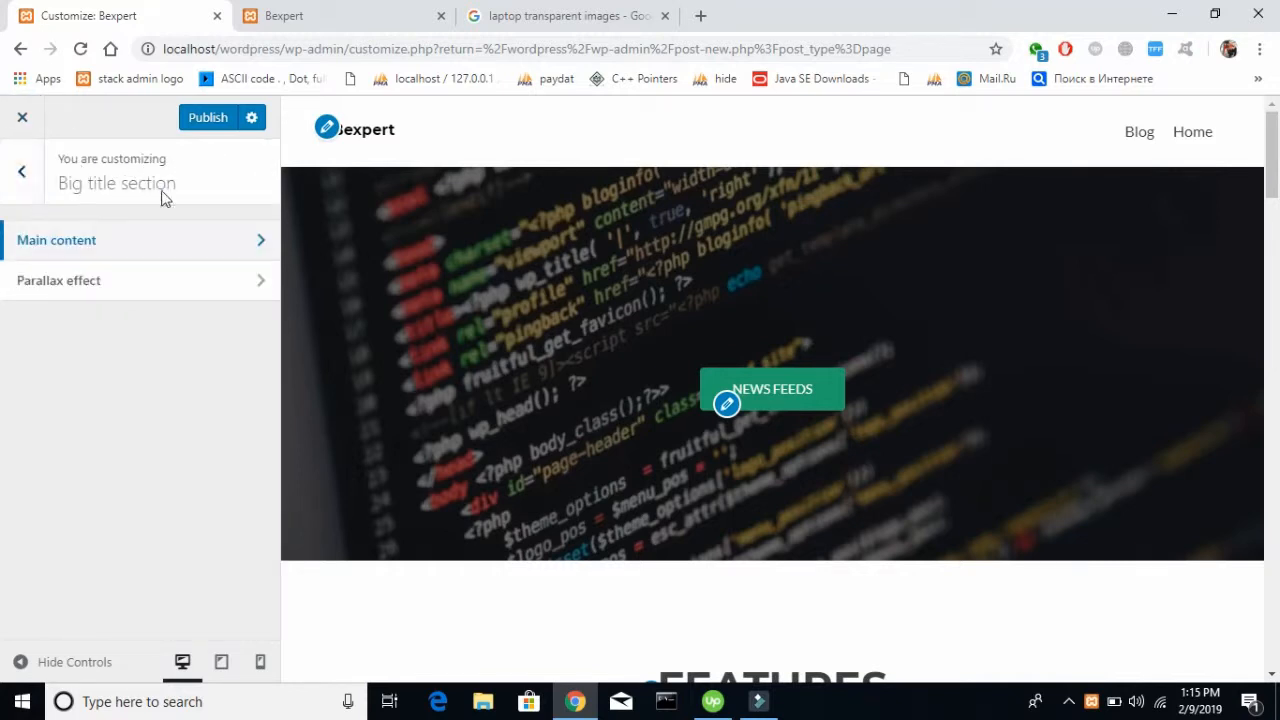
{"action": "left_click", "coordinate": [147, 247]}
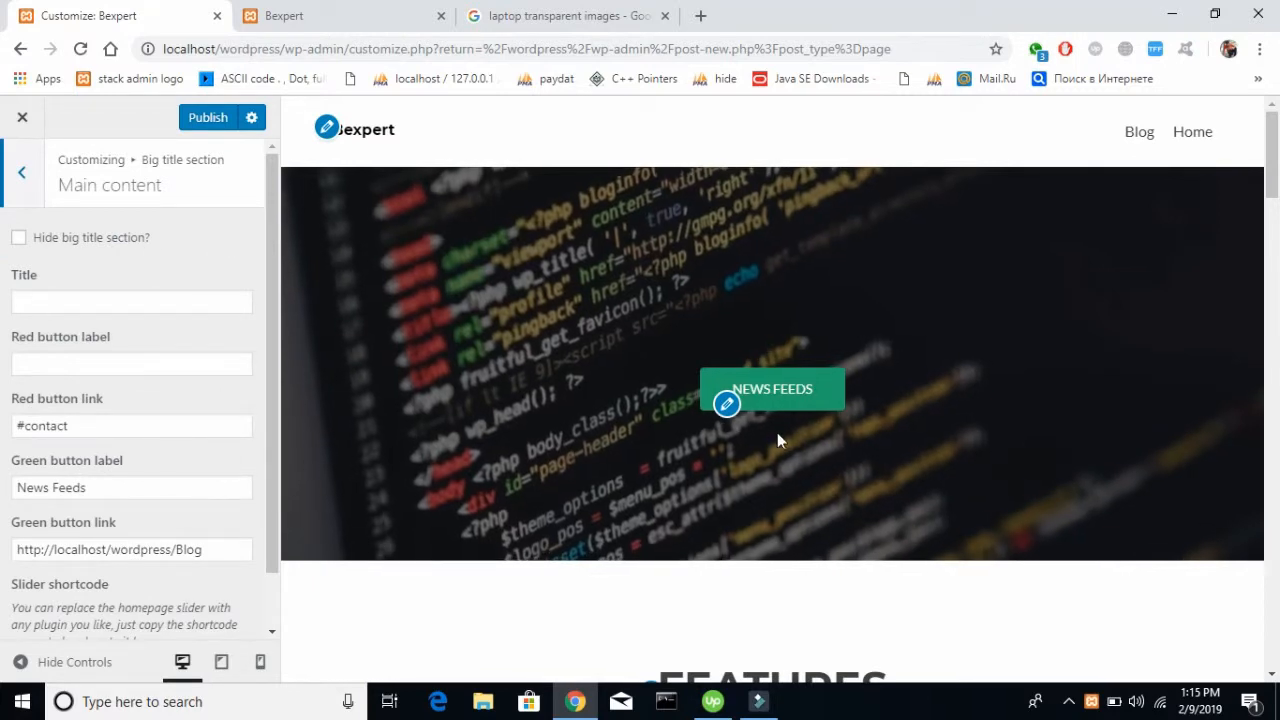
{"action": "key", "text": "F5"}
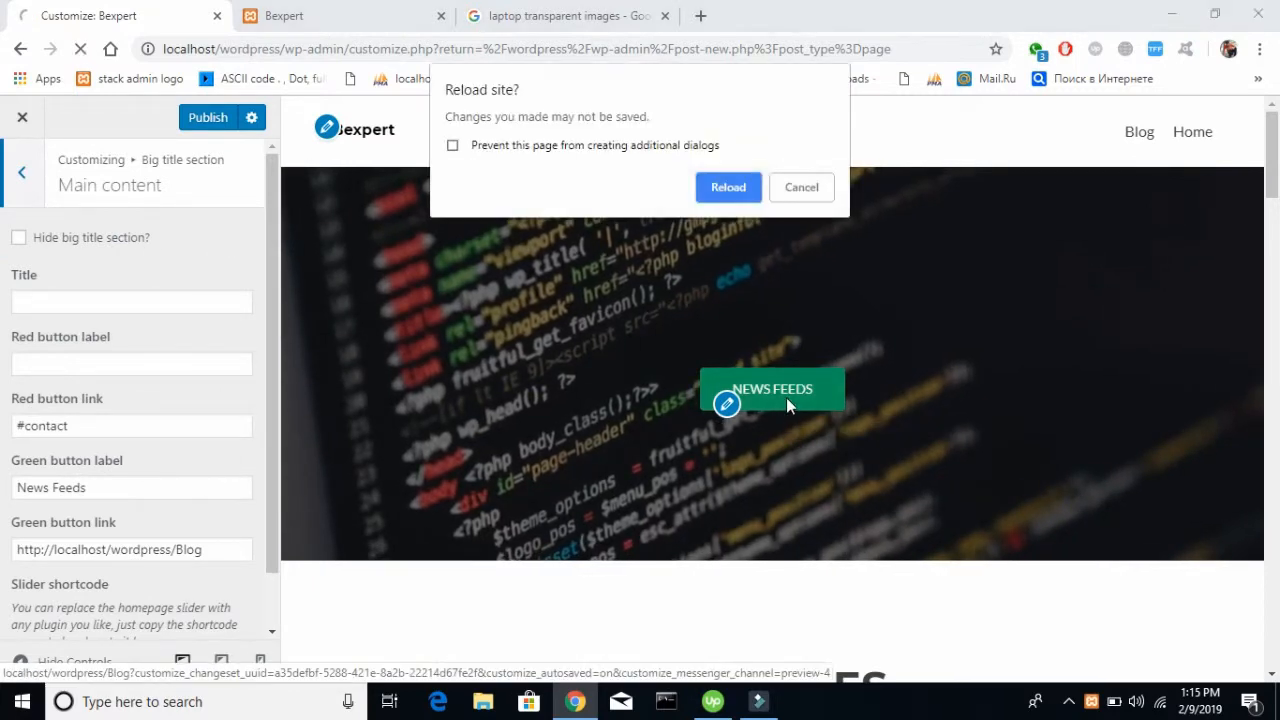
{"action": "key", "text": "Return"}
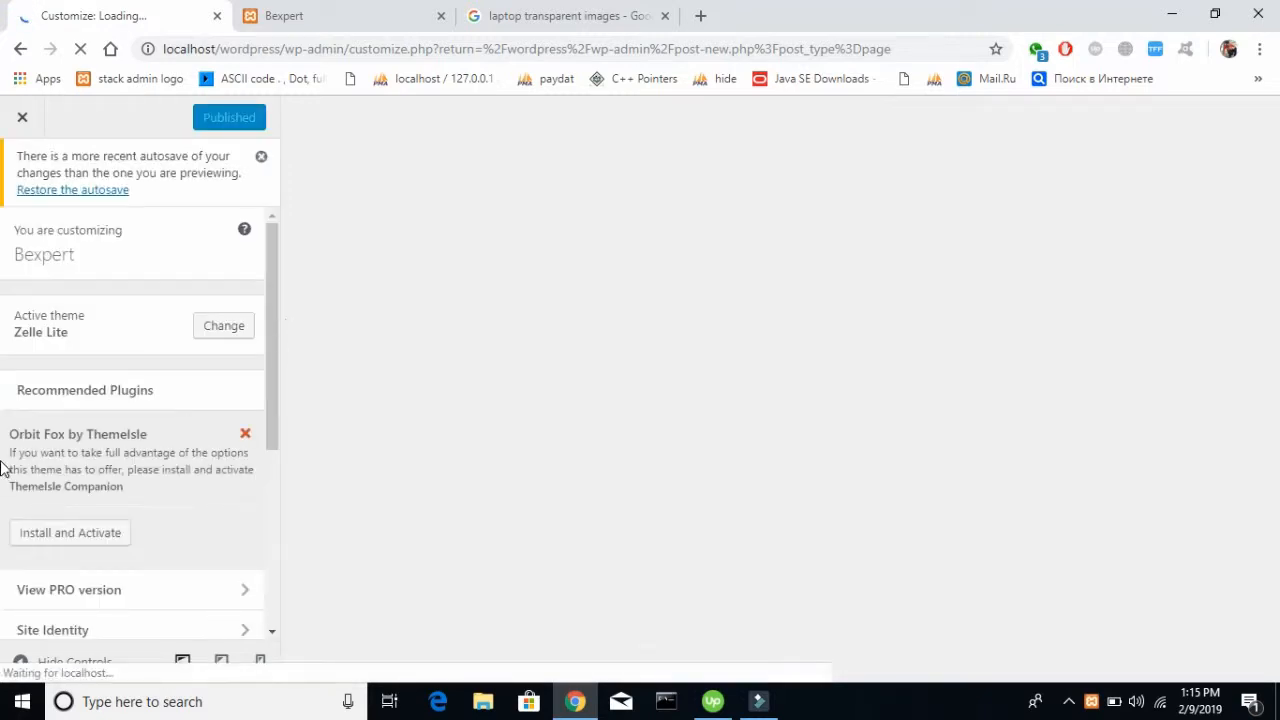
Review the live Bexpert front page down to the Features section, and return to the customizer
{"action": "left_click", "coordinate": [329, 8]}
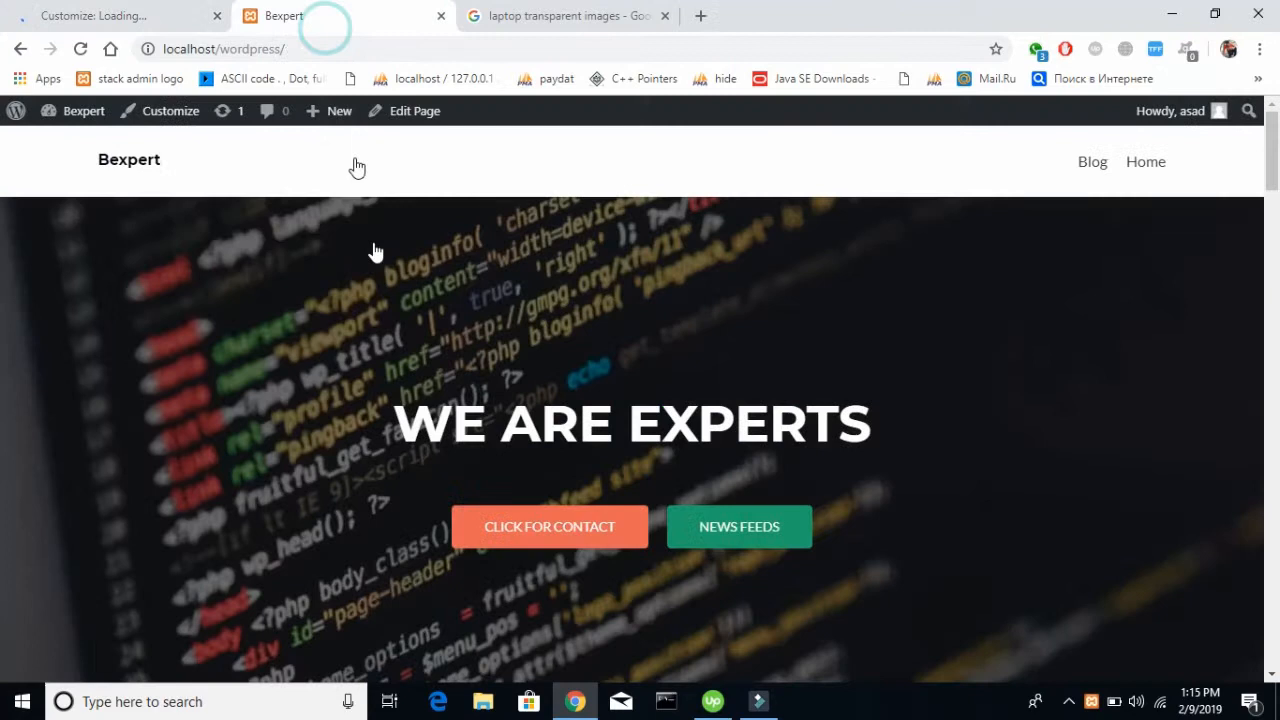
{"action": "scroll", "coordinate": [380, 280], "scroll_direction": "down", "scroll_amount": 8}
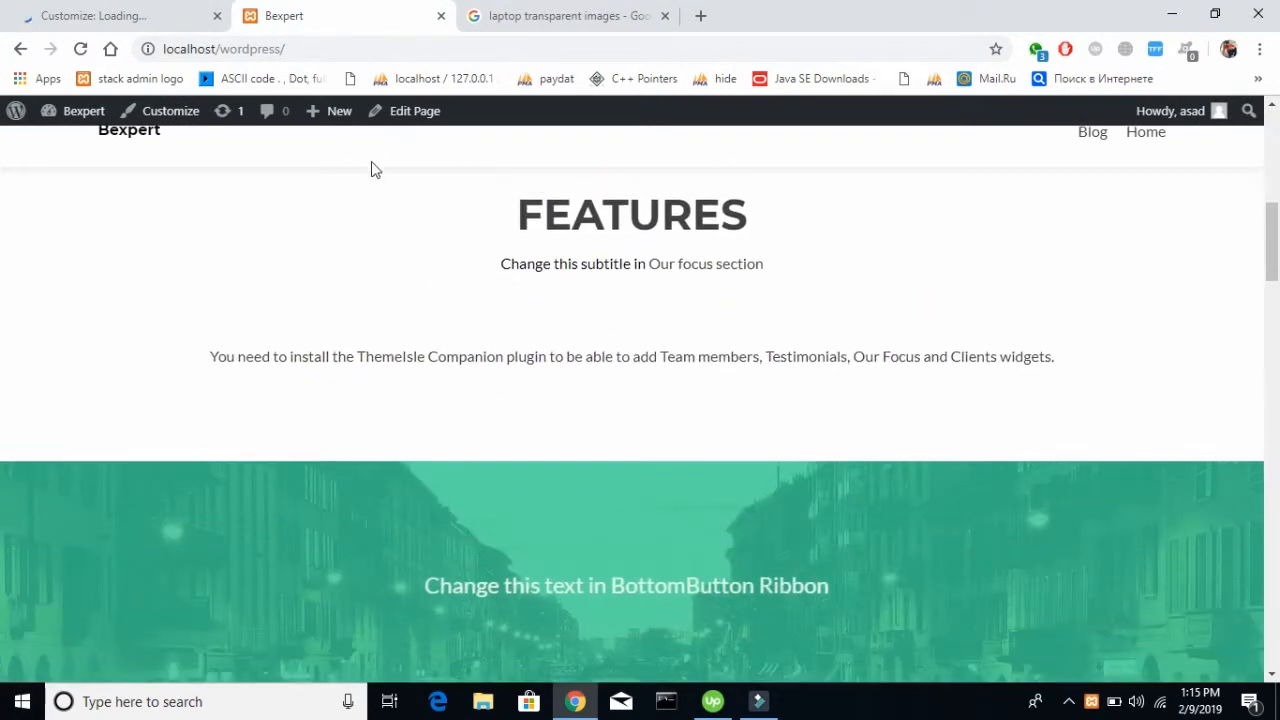
{"action": "scroll", "coordinate": [568, 368], "scroll_direction": "up", "scroll_amount": 8}
{"action": "left_click", "coordinate": [115, 8]}
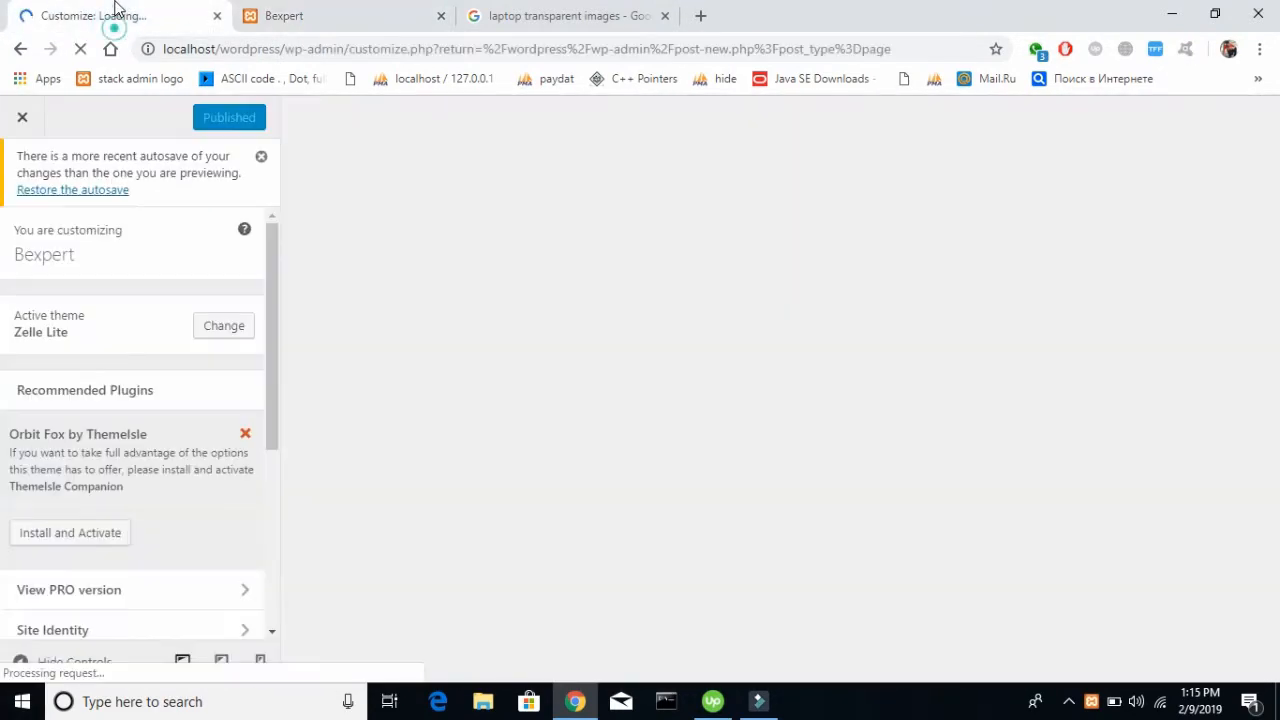
Open the main content settings of the About us section among the frontpage sections
{"action": "scroll", "coordinate": [121, 384], "scroll_direction": "down", "scroll_amount": 3}
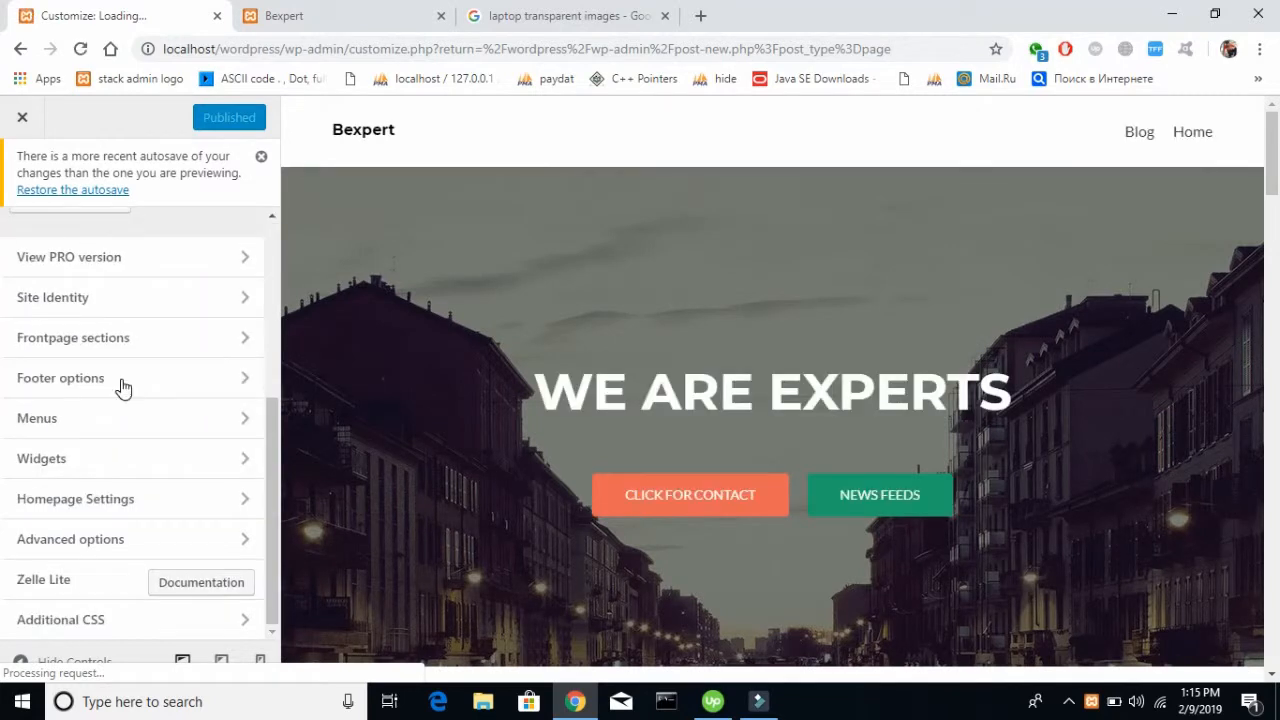
{"action": "scroll", "coordinate": [122, 382], "scroll_direction": "up", "scroll_amount": 3}
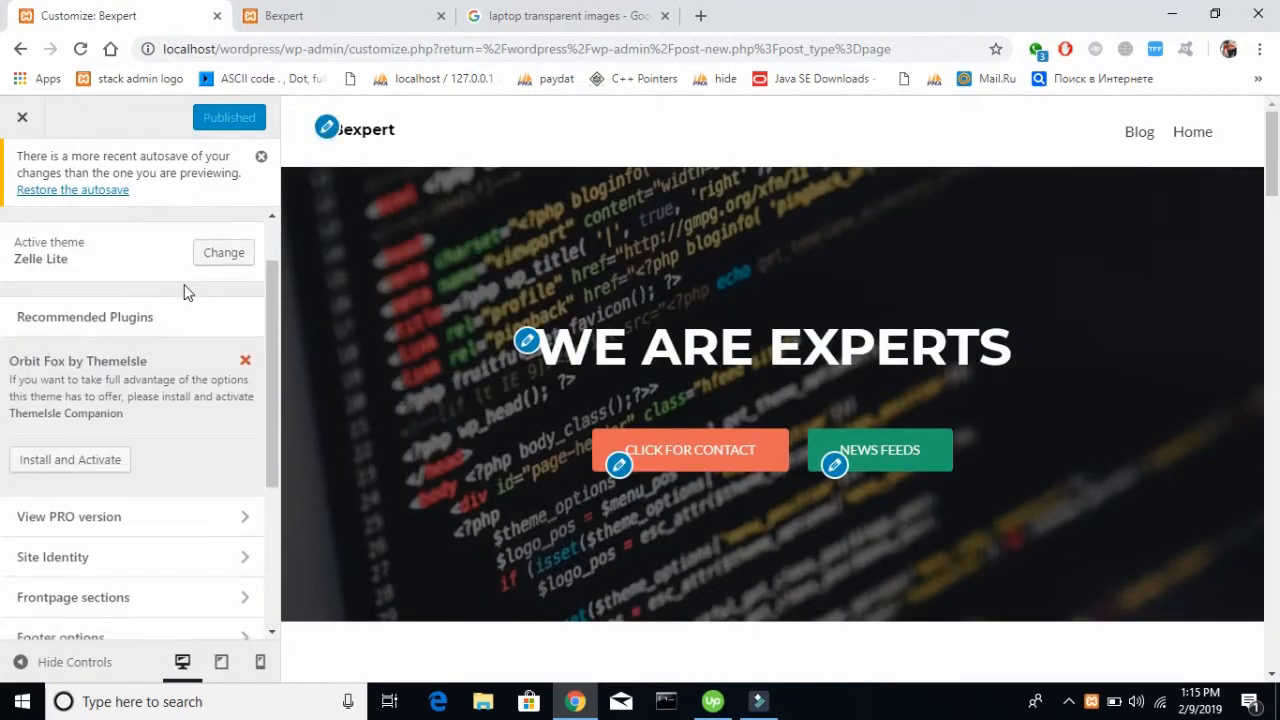
{"action": "scroll", "coordinate": [184, 289], "scroll_direction": "down", "scroll_amount": 3}
{"action": "left_click", "coordinate": [146, 337]}
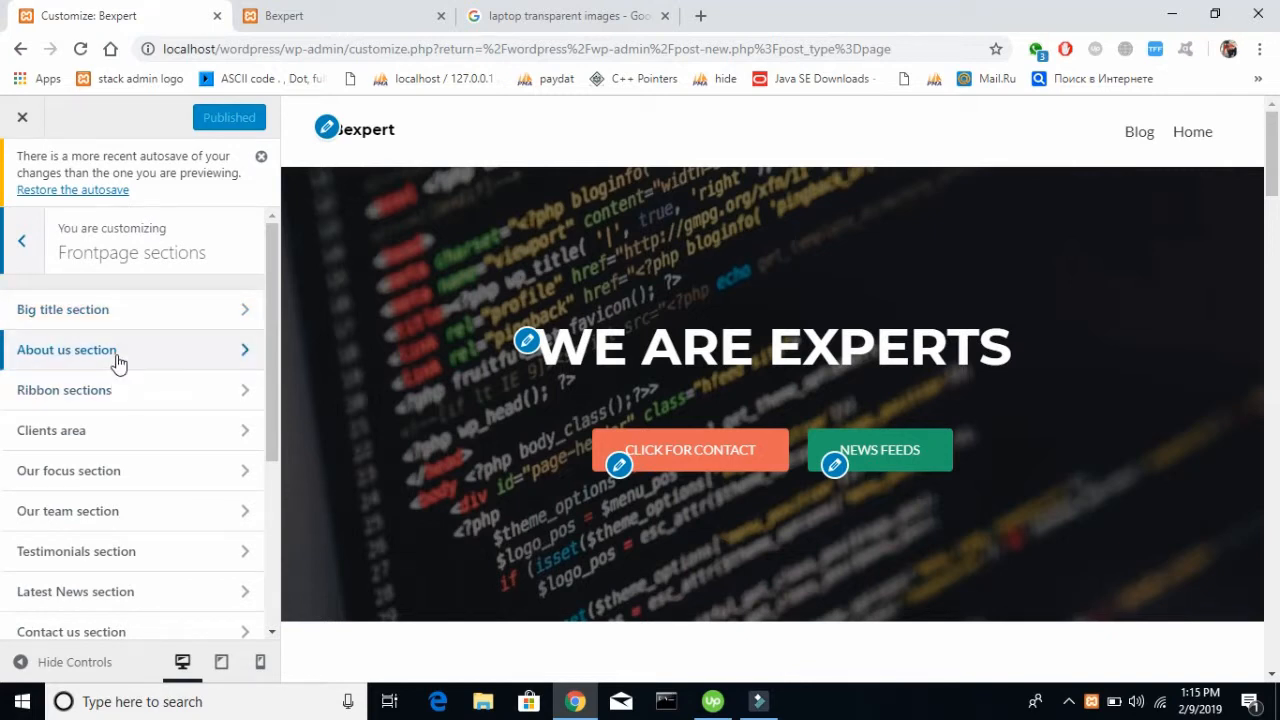
{"action": "left_click", "coordinate": [117, 360]}
{"action": "scroll", "coordinate": [706, 302], "scroll_direction": "down", "scroll_amount": 4}
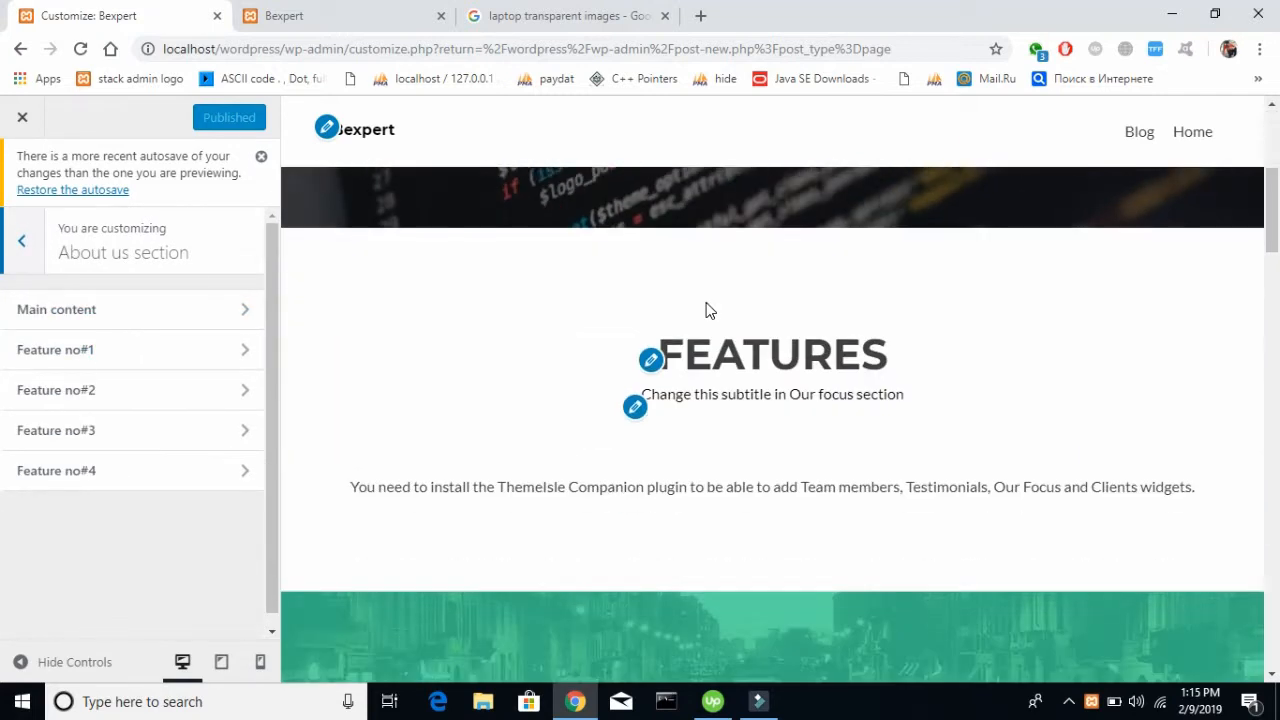
{"action": "scroll", "coordinate": [706, 311], "scroll_direction": "down", "scroll_amount": 1}
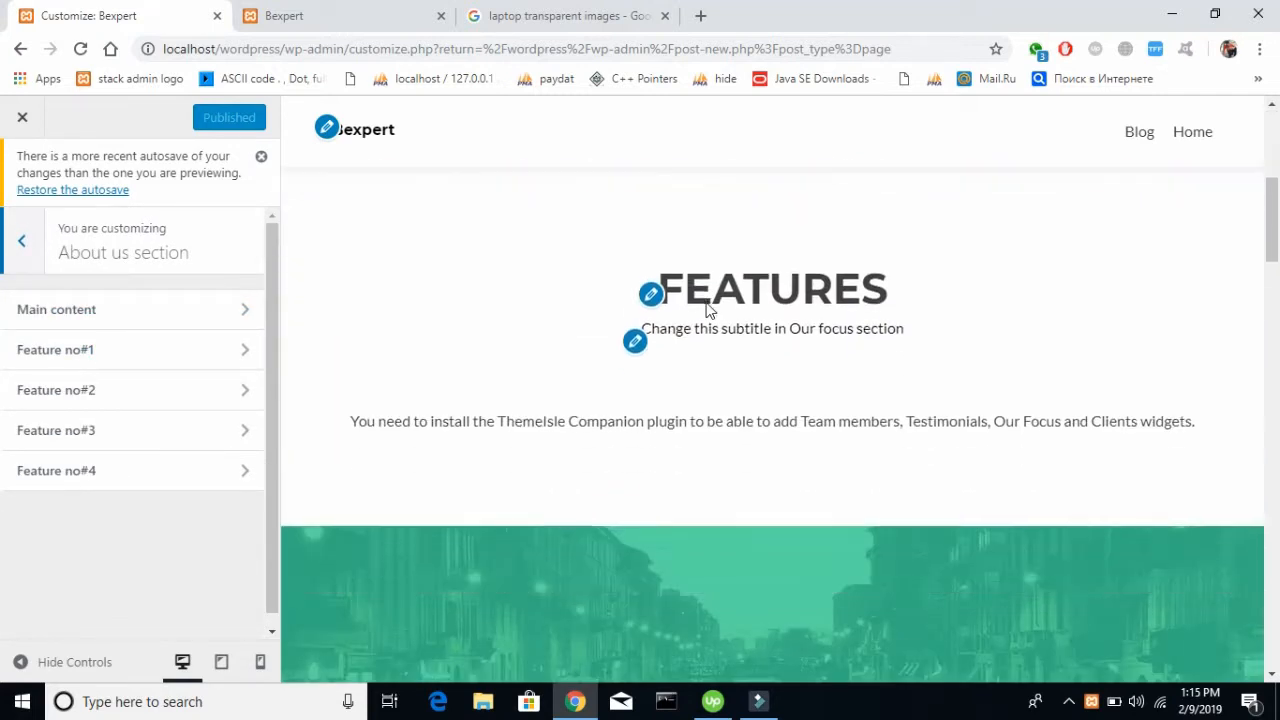
{"action": "left_click", "coordinate": [98, 312]}
Examine the front page preview to locate the About section whose title, subtitle and text these settings control
{"action": "scroll", "coordinate": [521, 356], "scroll_direction": "up", "scroll_amount": 5}
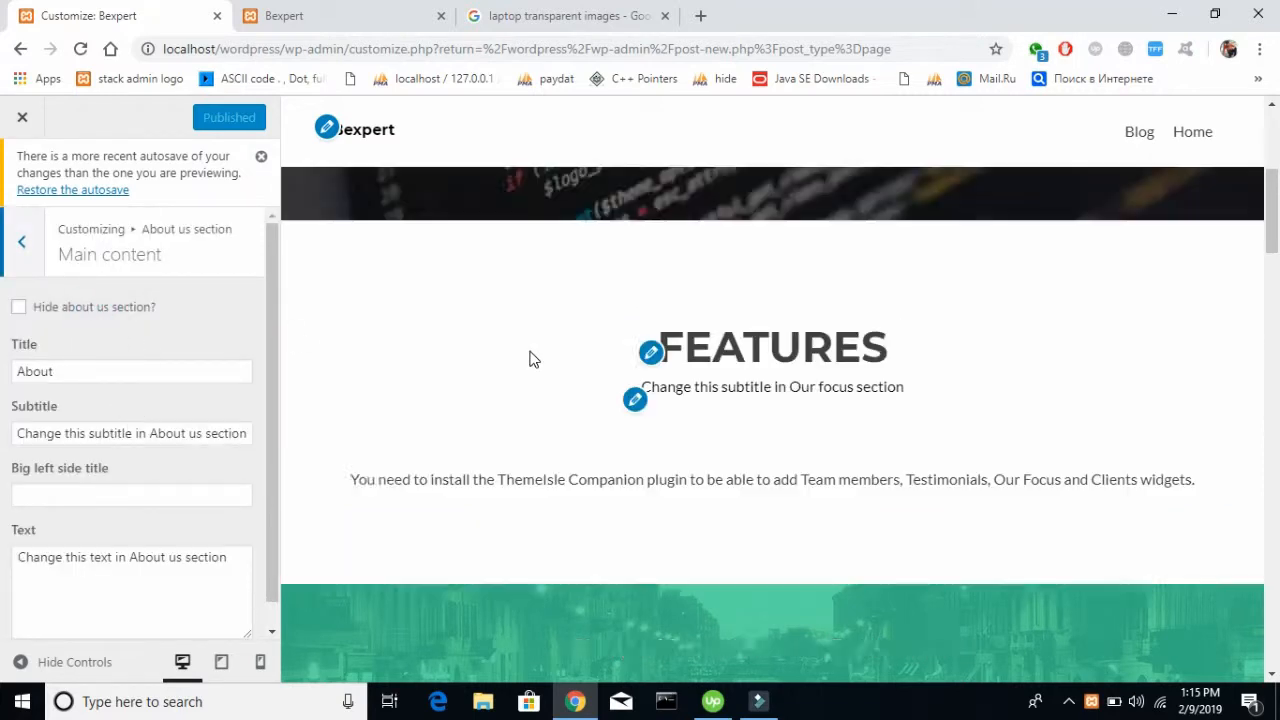
{"action": "scroll", "coordinate": [530, 358], "scroll_direction": "down", "scroll_amount": 6}
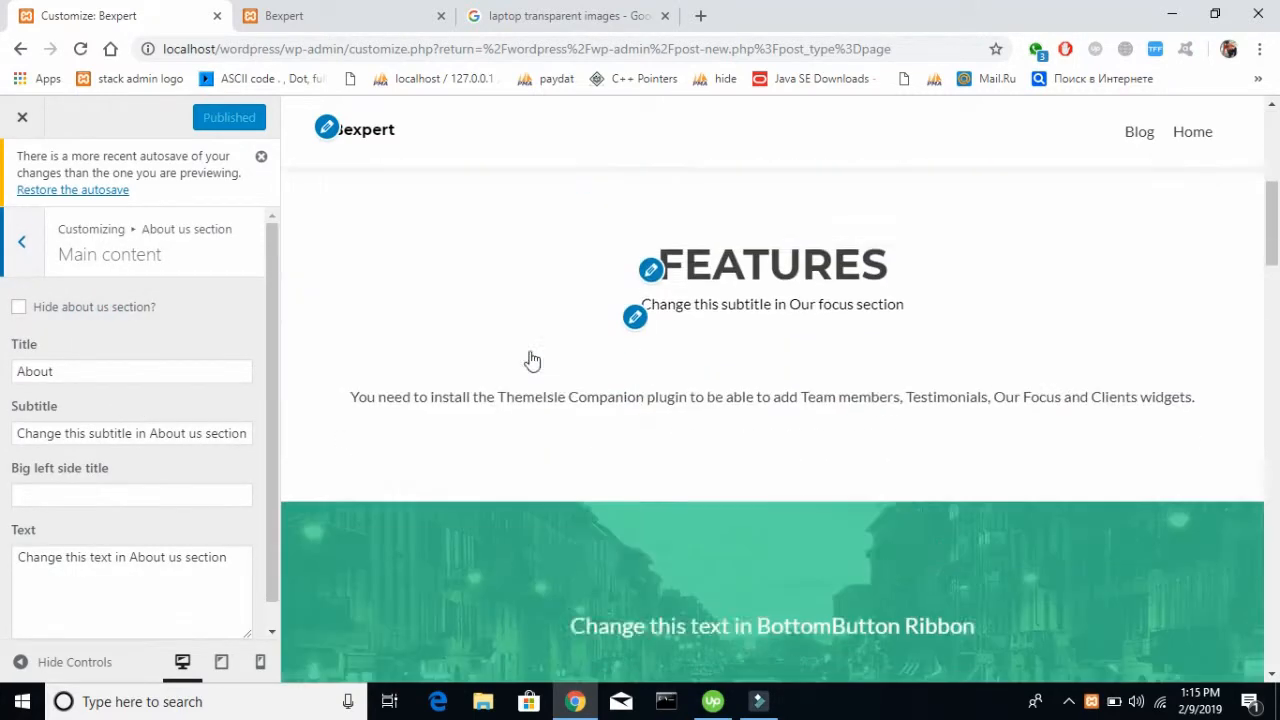
{"action": "scroll", "coordinate": [530, 358], "scroll_direction": "up", "scroll_amount": 4}
{"action": "scroll", "coordinate": [530, 358], "scroll_direction": "up", "scroll_amount": 1}
{"action": "scroll", "coordinate": [530, 358], "scroll_direction": "down", "scroll_amount": 1}
{"action": "scroll", "coordinate": [530, 358], "scroll_direction": "up", "scroll_amount": 2}
{"action": "scroll", "coordinate": [290, 389], "scroll_direction": "down", "scroll_amount": 1}
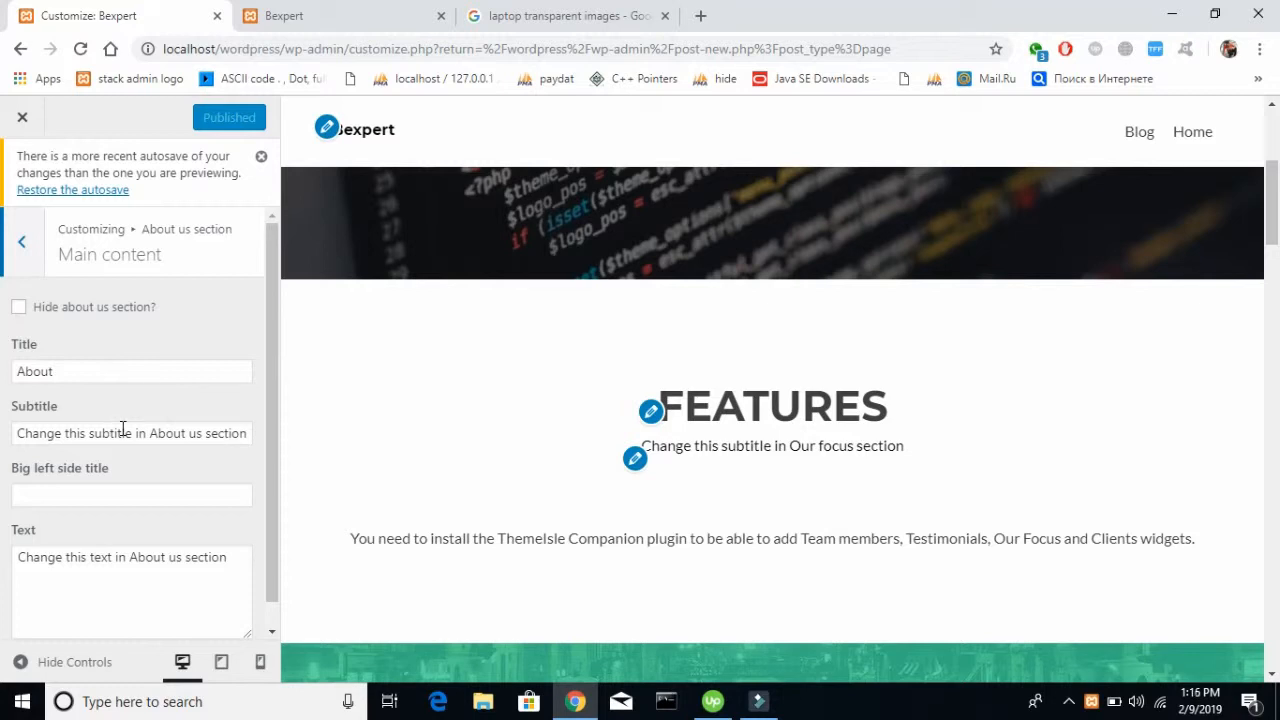
{"action": "left_click_drag", "start_coordinate": [122, 428], "coordinate": [250, 433]}
{"action": "left_click", "coordinate": [514, 368]}
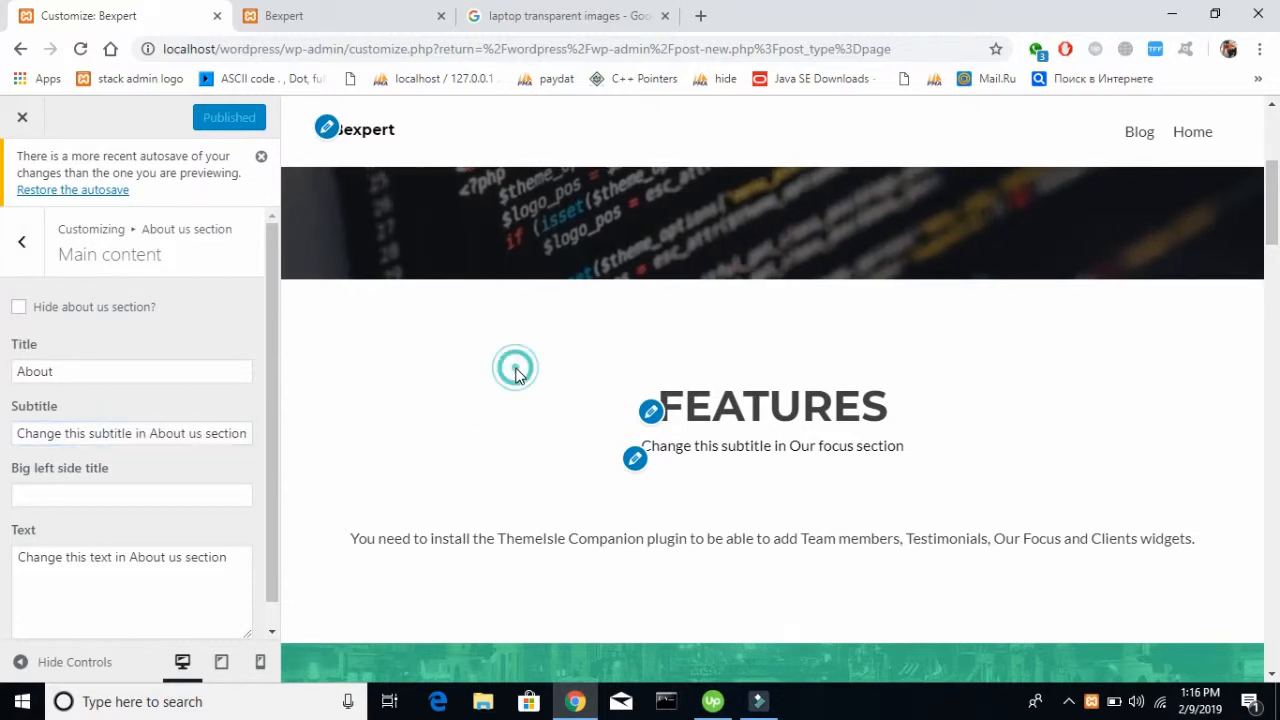
{"action": "scroll", "coordinate": [517, 376], "scroll_direction": "down", "scroll_amount": 3}
{"action": "scroll", "coordinate": [516, 369], "scroll_direction": "down", "scroll_amount": 6}
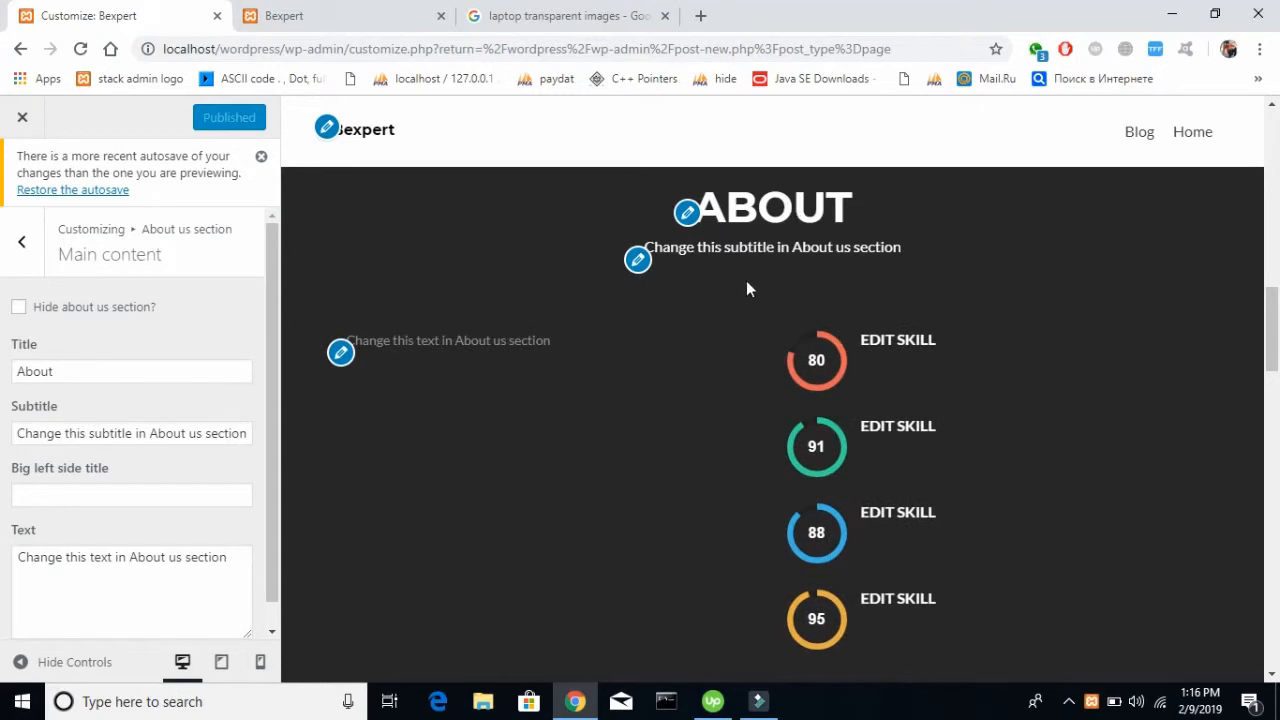
Replace the About us section's subtitle with "We will make your business world wide"
{"action": "triple_click", "coordinate": [201, 427]}
{"action": "key", "text": "BackSpace"}
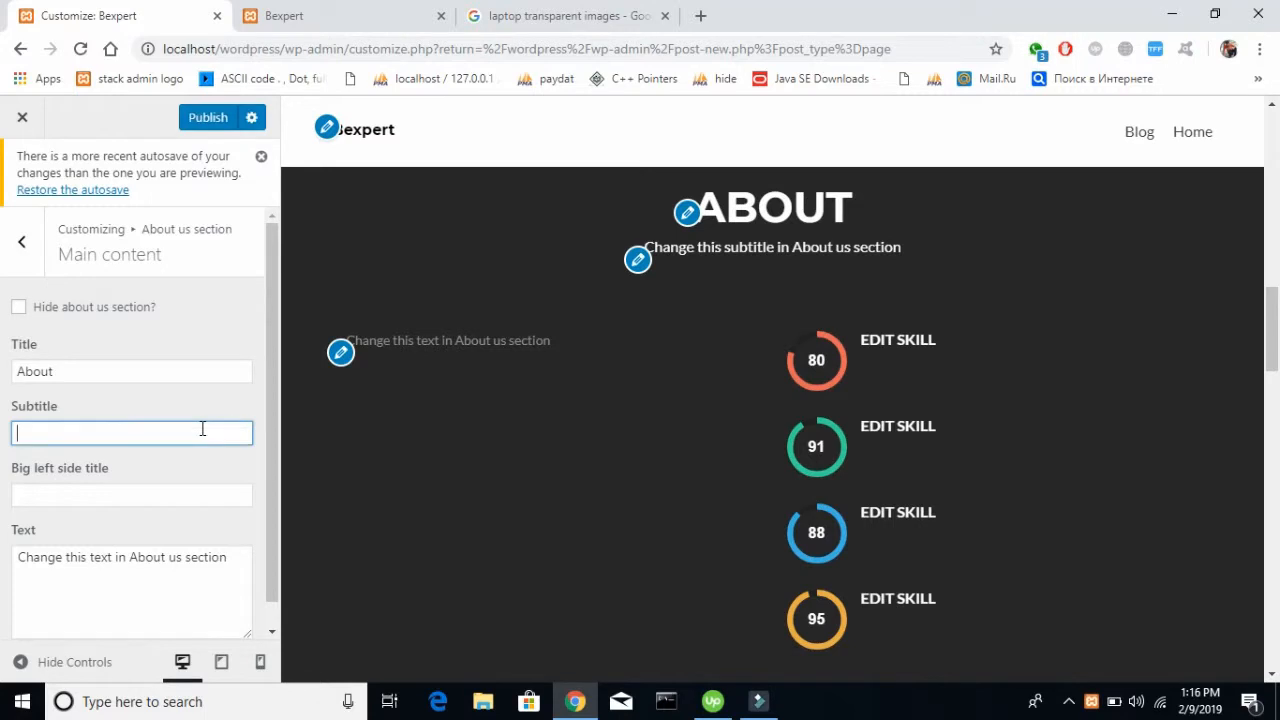
{"action": "type", "text": "We willma"}
{"action": "key", "text": "BackSpace"}
{"action": "key", "text": "BackSpace"}
{"action": "type", "text": "make you"}
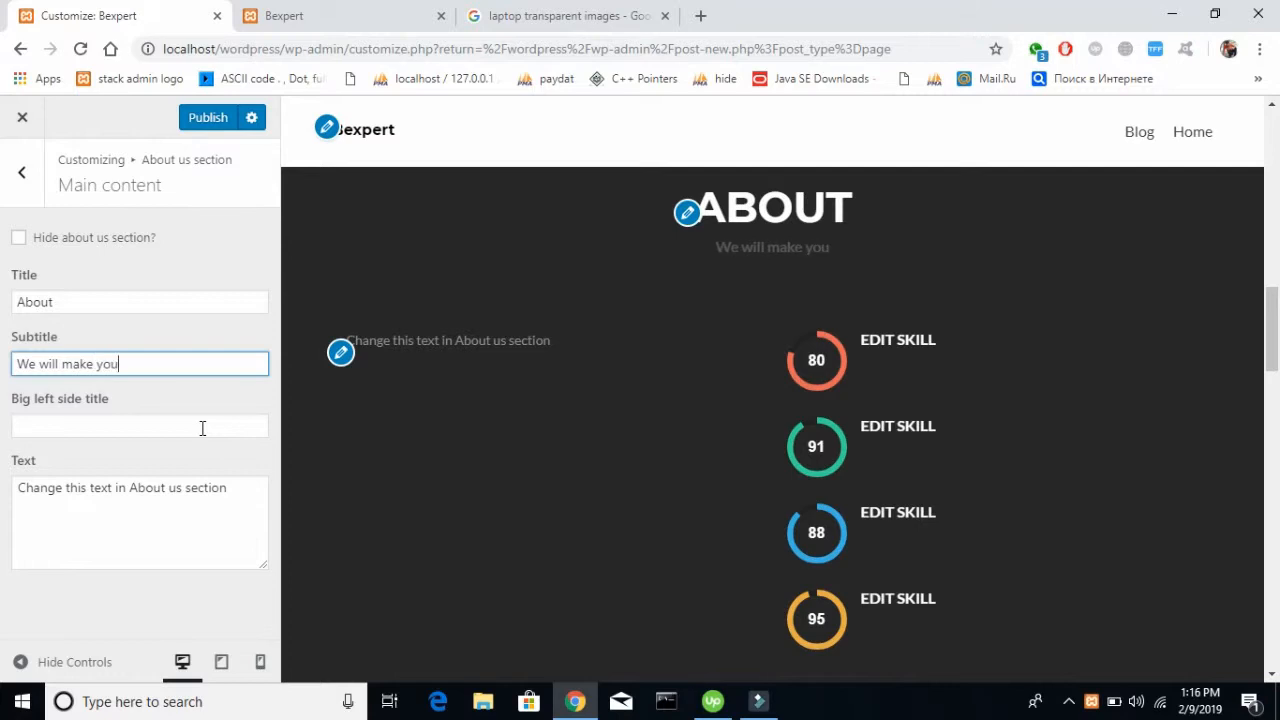
{"action": "type", "text": "r busines"}
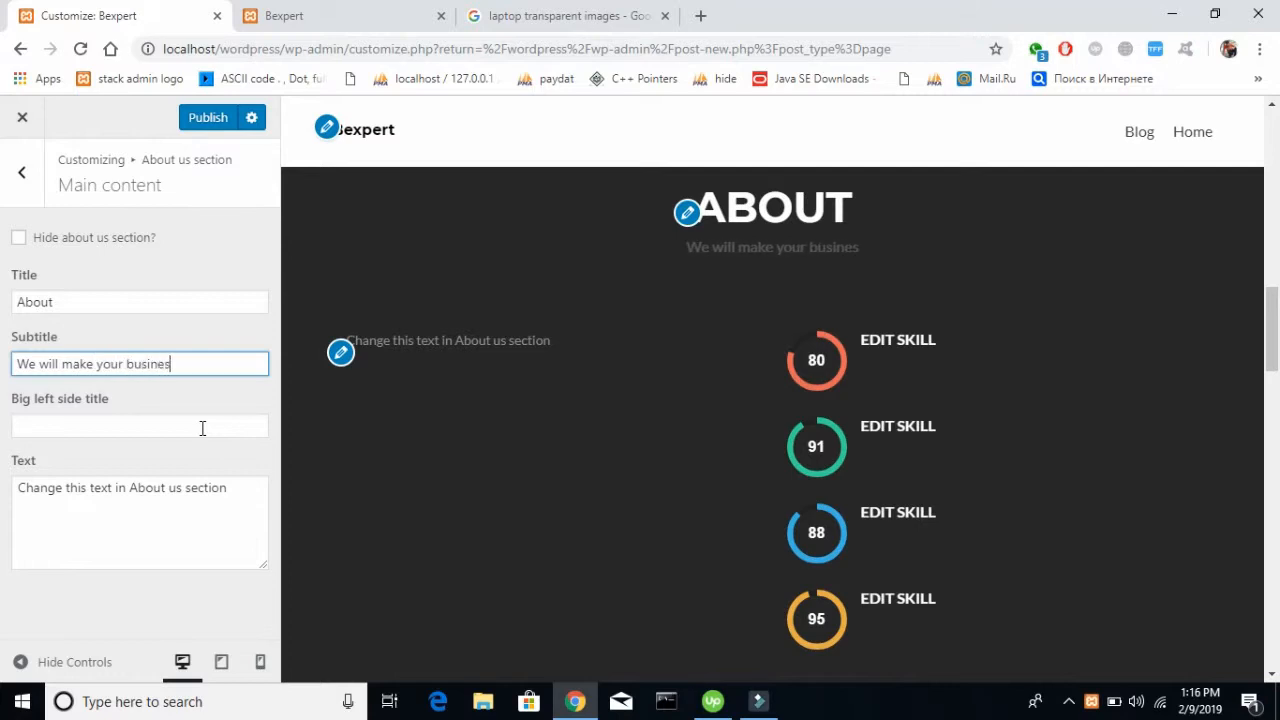
{"action": "type", "text": "s word"}
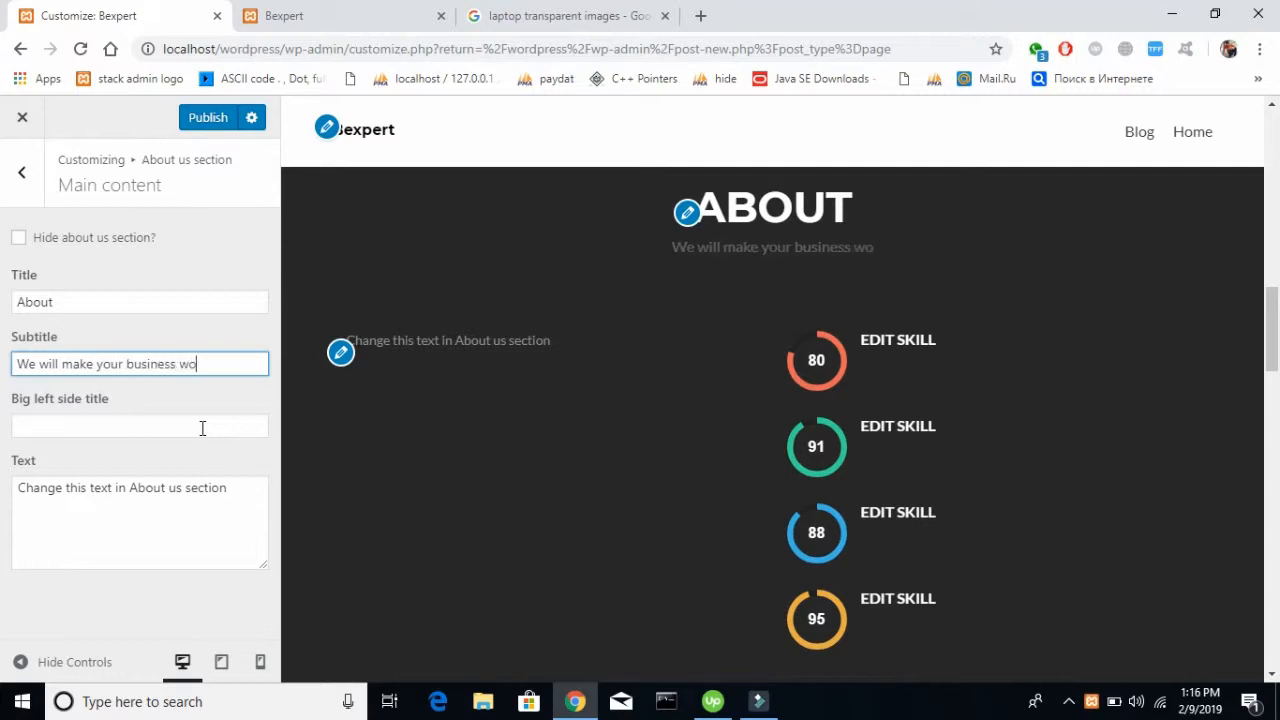
{"action": "key", "text": "BackSpace"}
{"action": "type", "text": "ld wide"}
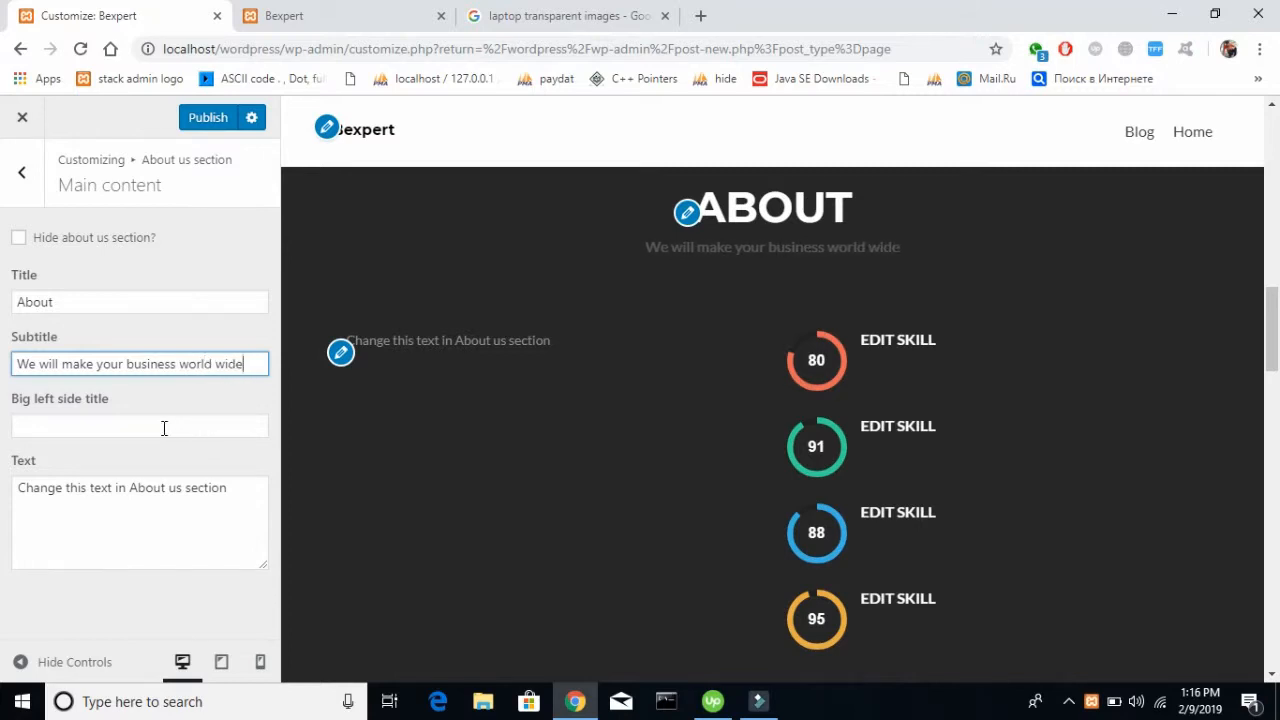
Try "I am big title" as the About us section's big left side title, and clear it again
{"action": "left_click", "coordinate": [164, 428]}
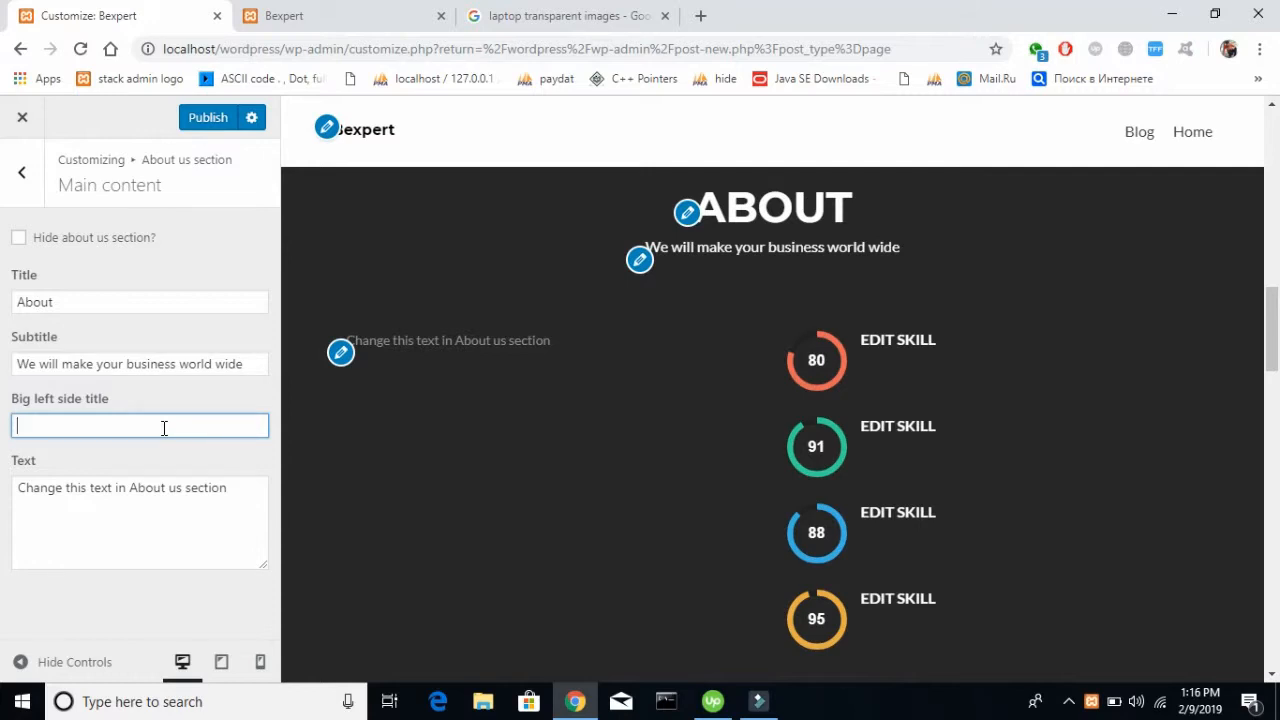
{"action": "type", "text": "I am big title"}
{"action": "left_click", "coordinate": [207, 554]}
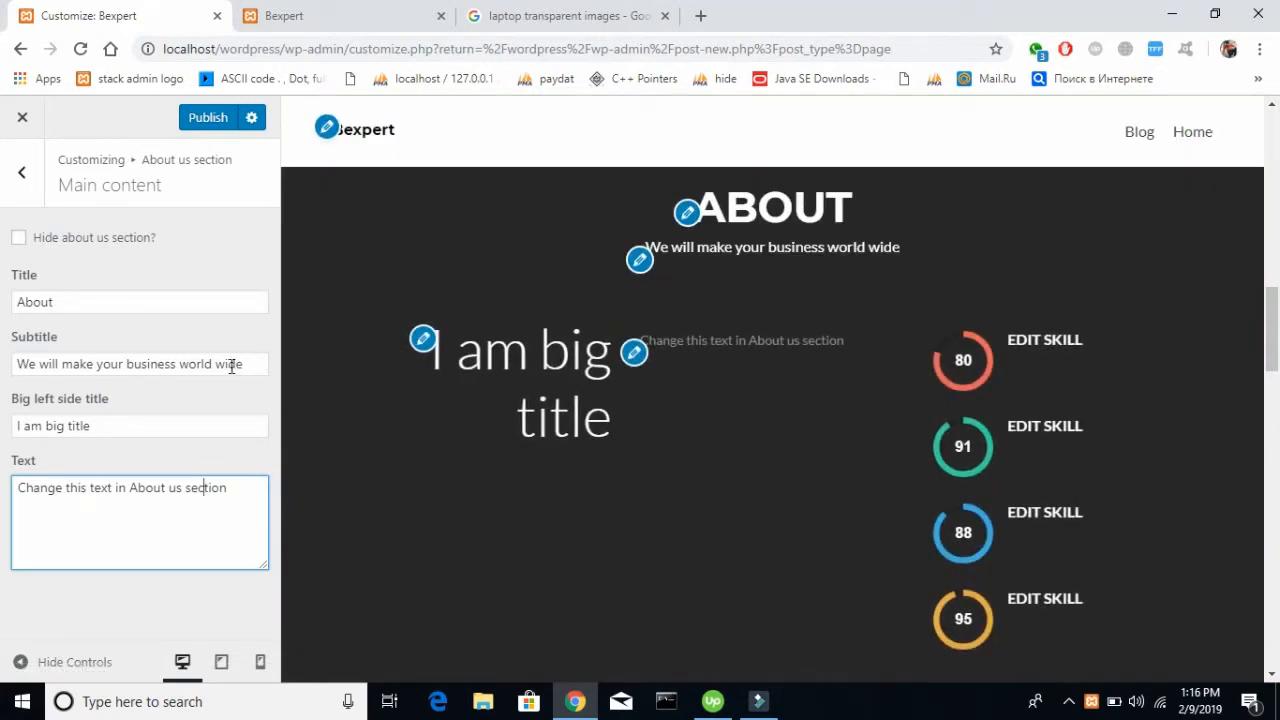
{"action": "left_click_drag", "start_coordinate": [214, 416], "coordinate": [3, 474]}
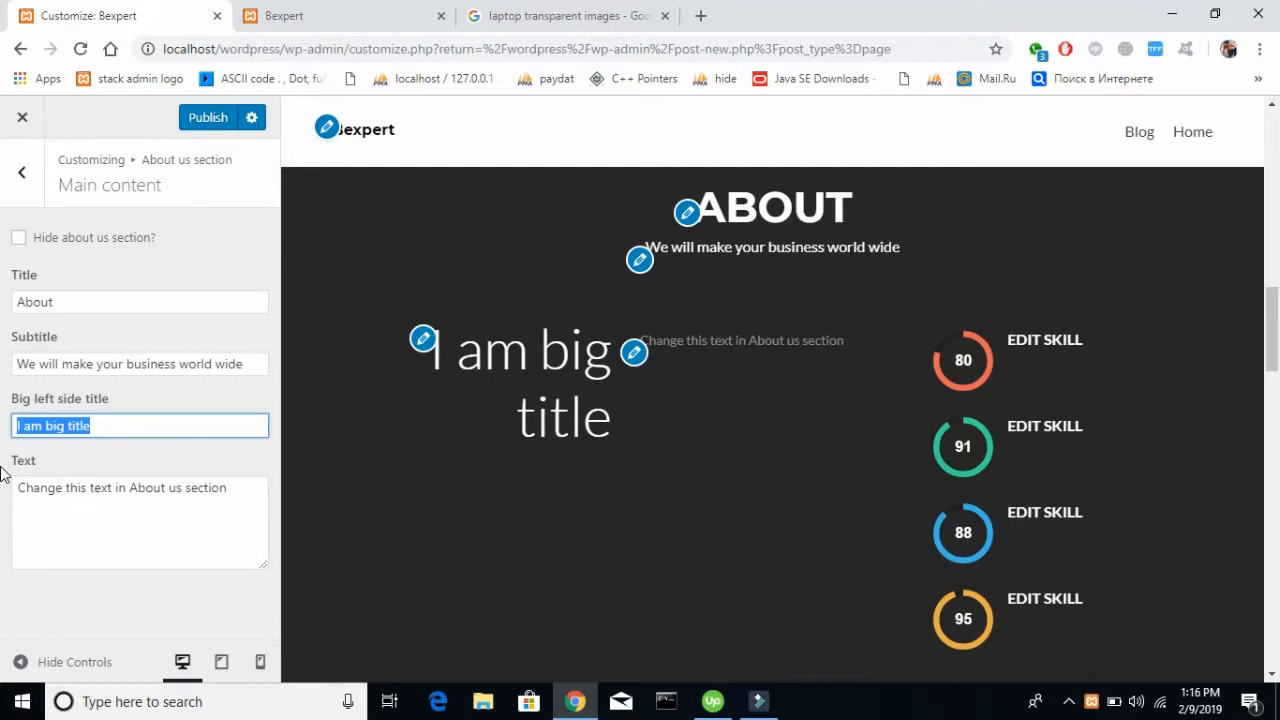
{"action": "key", "text": "BackSpace"}
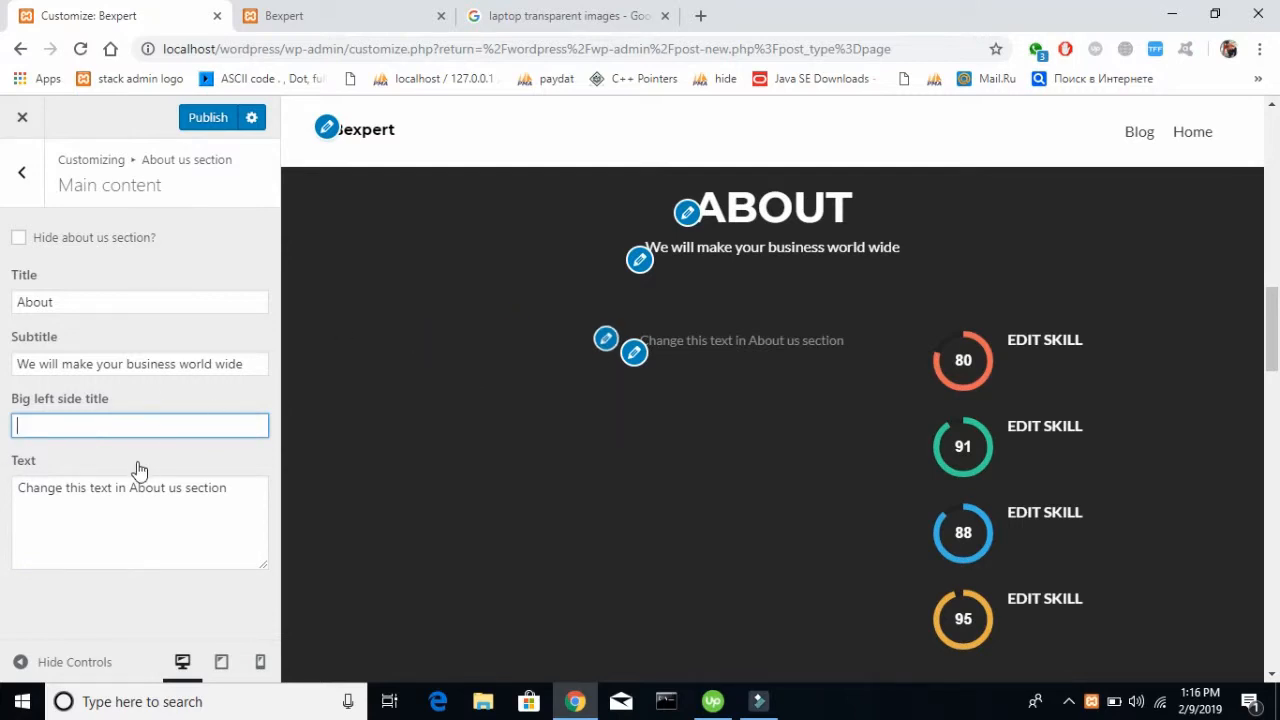
Switch to the image search tab, go to Google and search for "demo content"
{"action": "left_click", "coordinate": [575, 12]}
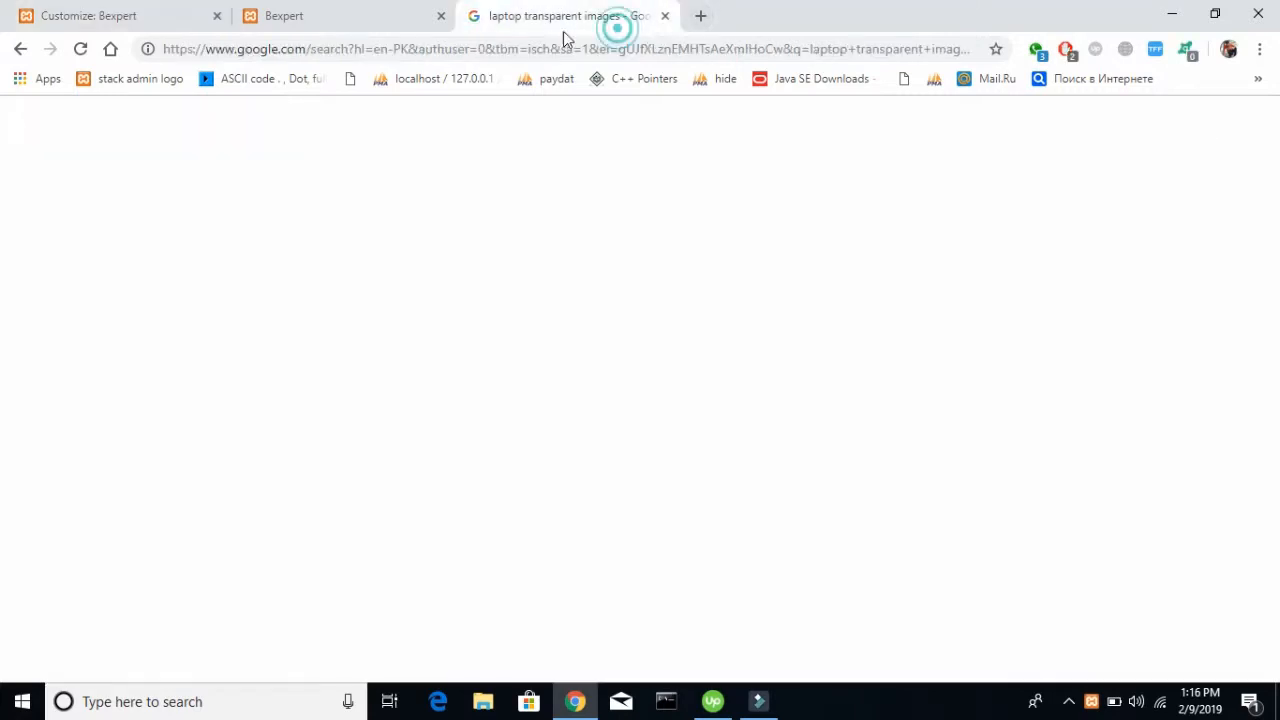
{"action": "left_click", "coordinate": [464, 52]}
{"action": "type", "text": "go"}
{"action": "key", "text": "Return"}
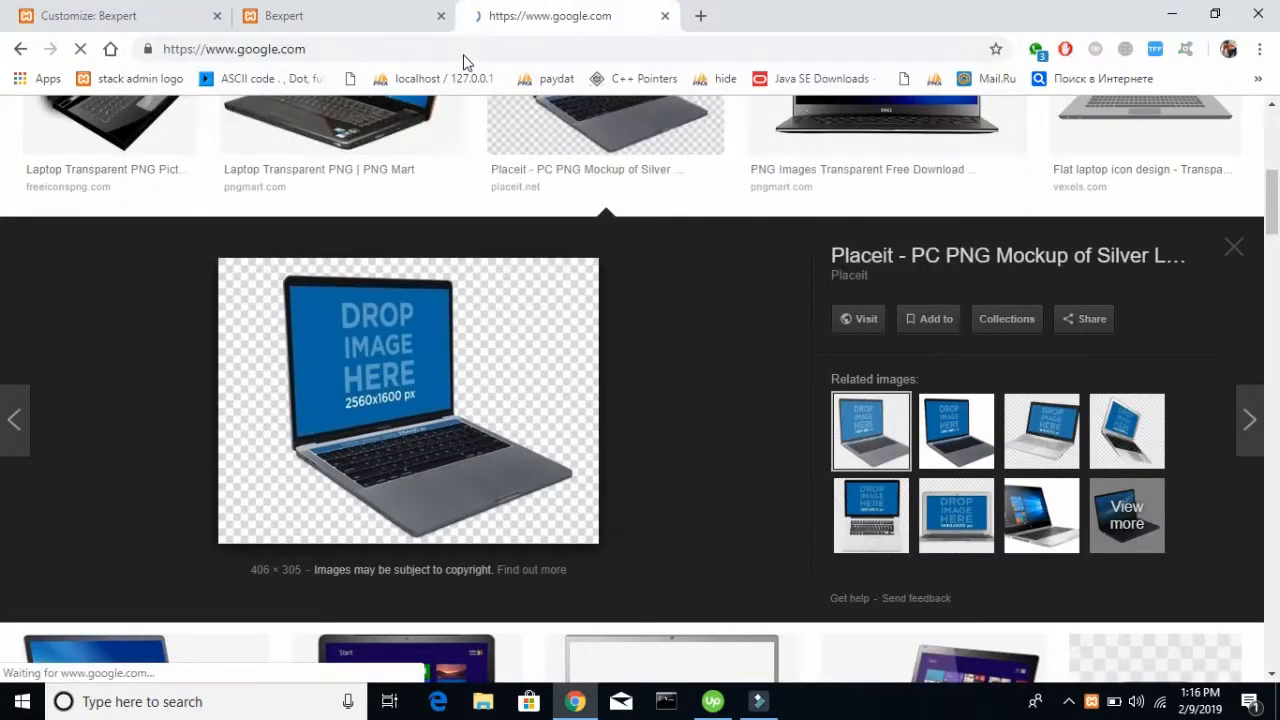
{"action": "type", "text": "demo"}
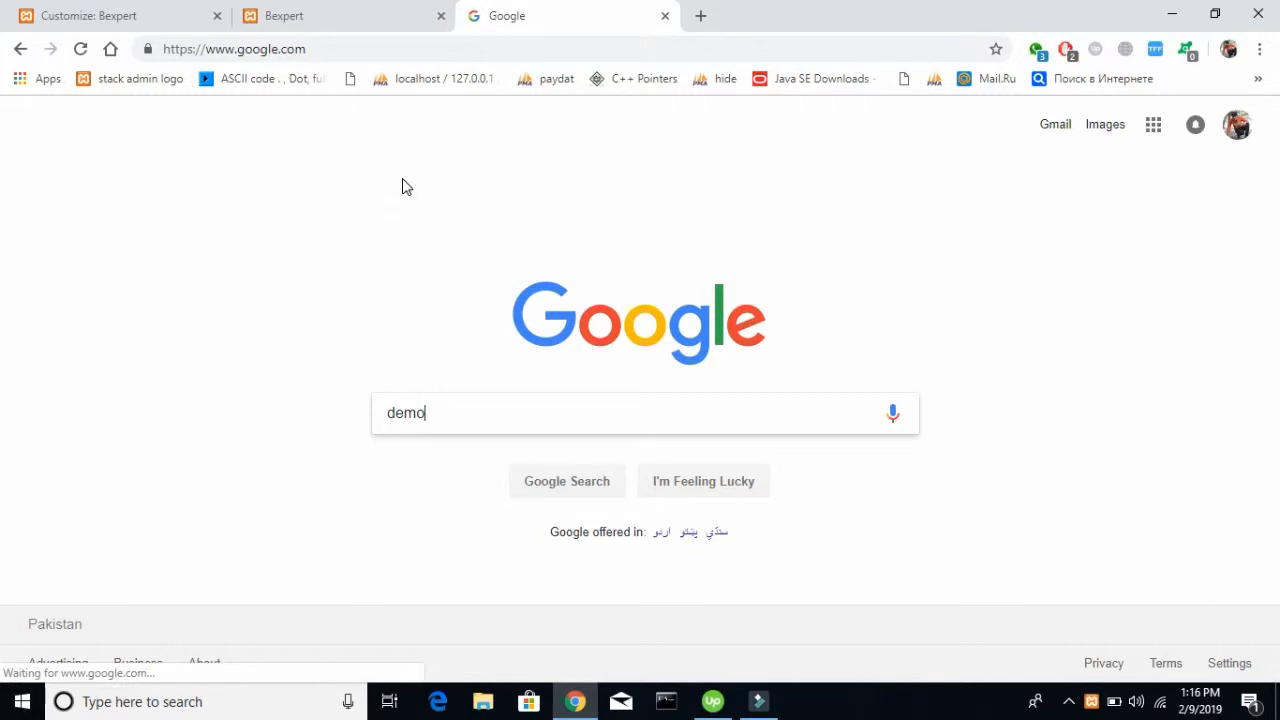
{"action": "type", "text": " content"}
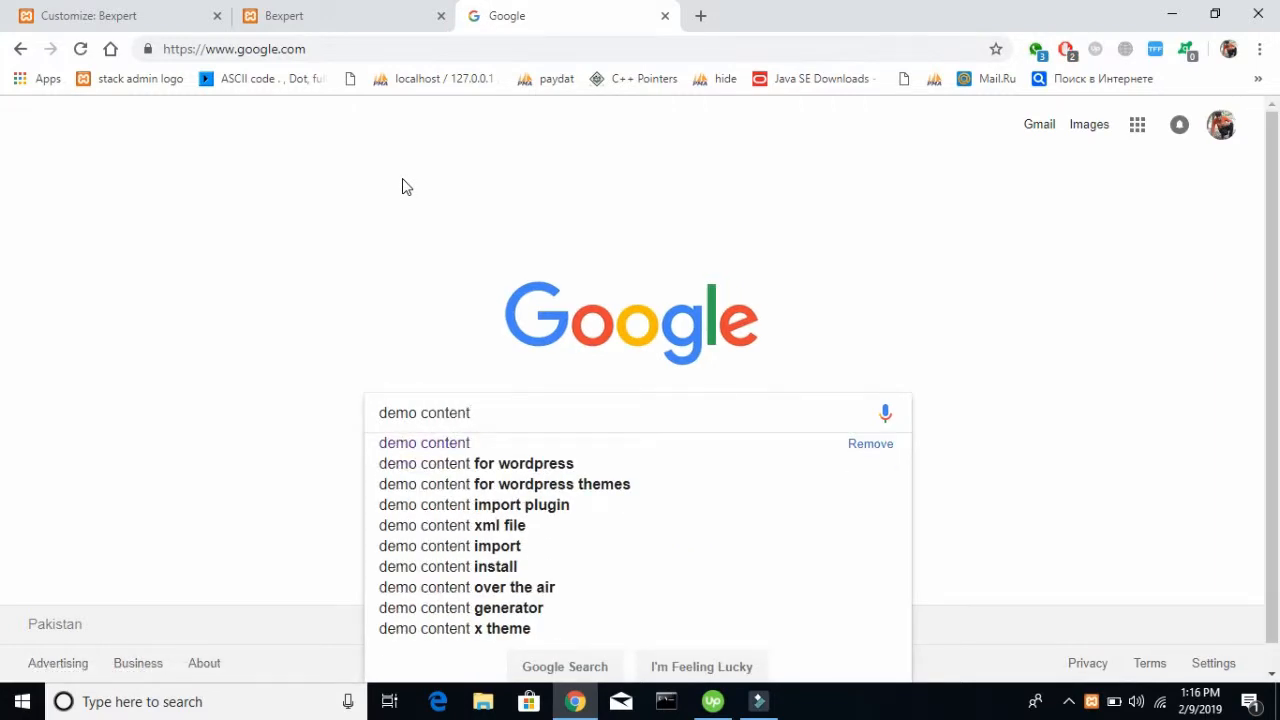
{"action": "key", "text": "Return"}
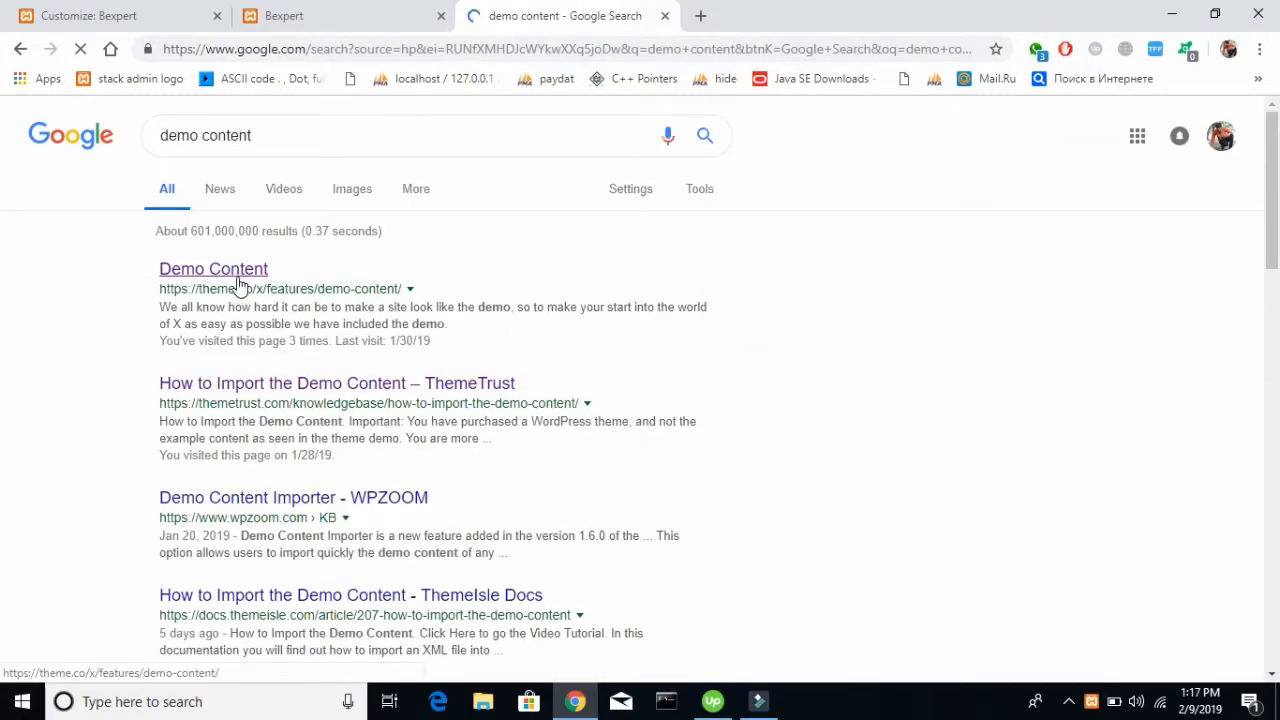
Open the theme.co "Demo Content" result and copy its whole paragraph starting with "We all know how hard it can be"
{"action": "scroll", "coordinate": [236, 341], "scroll_direction": "down", "scroll_amount": 1}
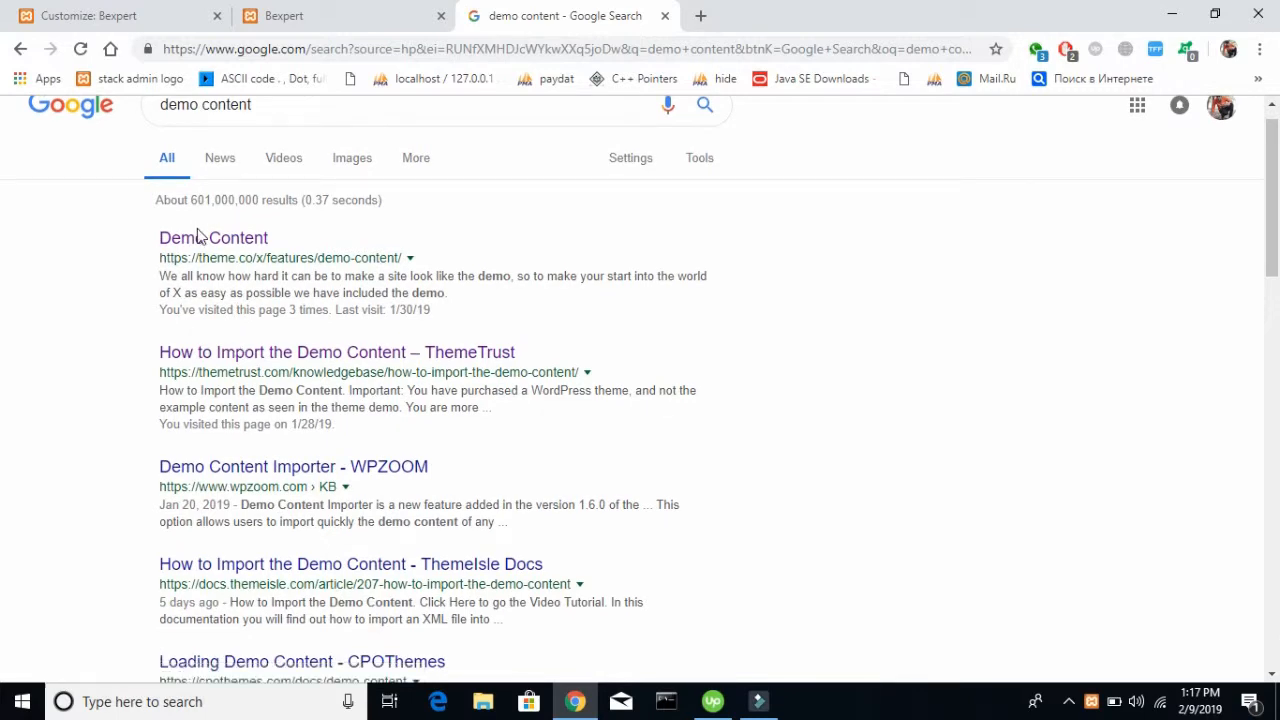
{"action": "left_click", "coordinate": [198, 241]}
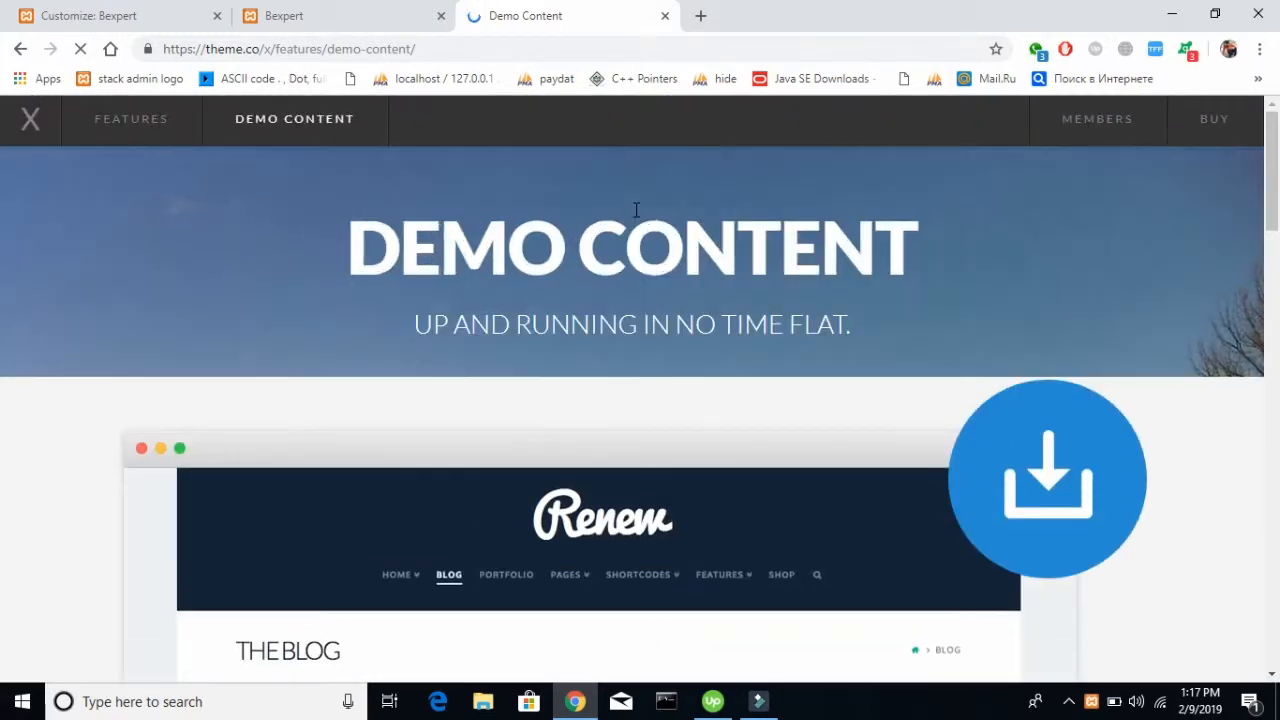
{"action": "scroll", "coordinate": [637, 214], "scroll_direction": "down", "scroll_amount": 10}
{"action": "scroll", "coordinate": [637, 217], "scroll_direction": "up", "scroll_amount": 6}
{"action": "left_click_drag", "start_coordinate": [433, 470], "coordinate": [123, 318]}
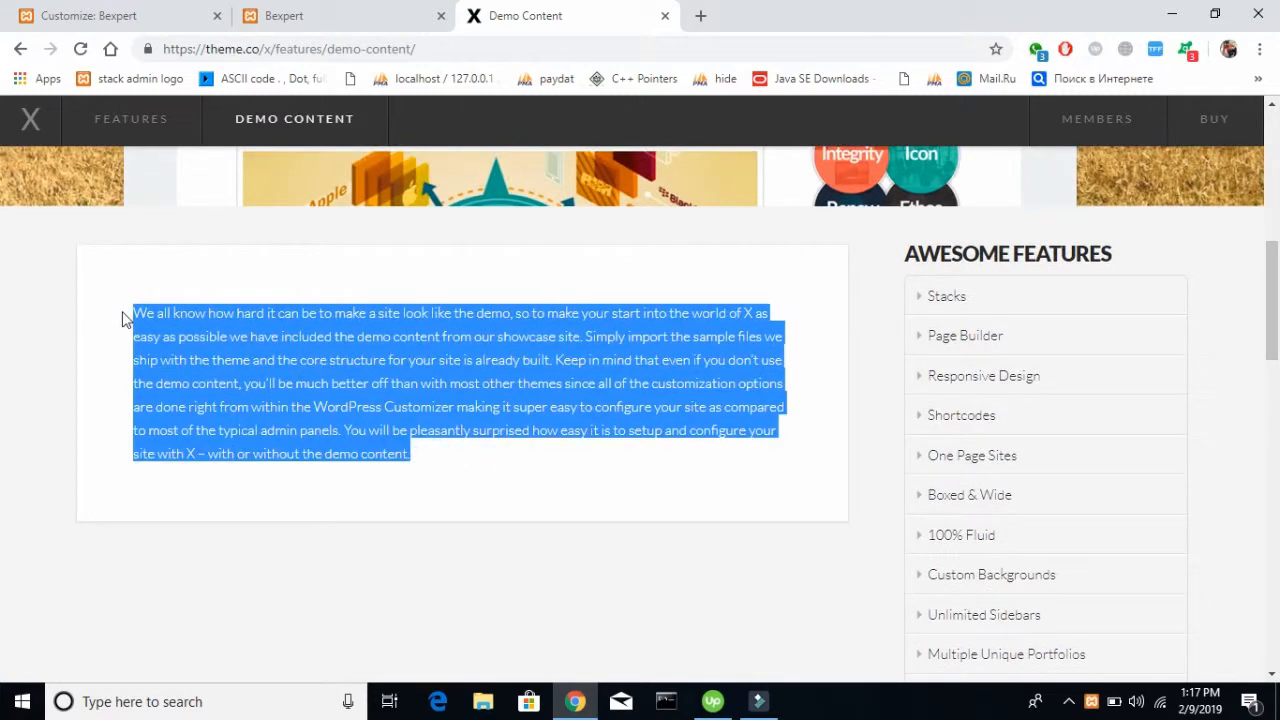
Back in the customizer, replace the About us section's text with the copied demo content paragraph
{"action": "left_click", "coordinate": [130, 18]}
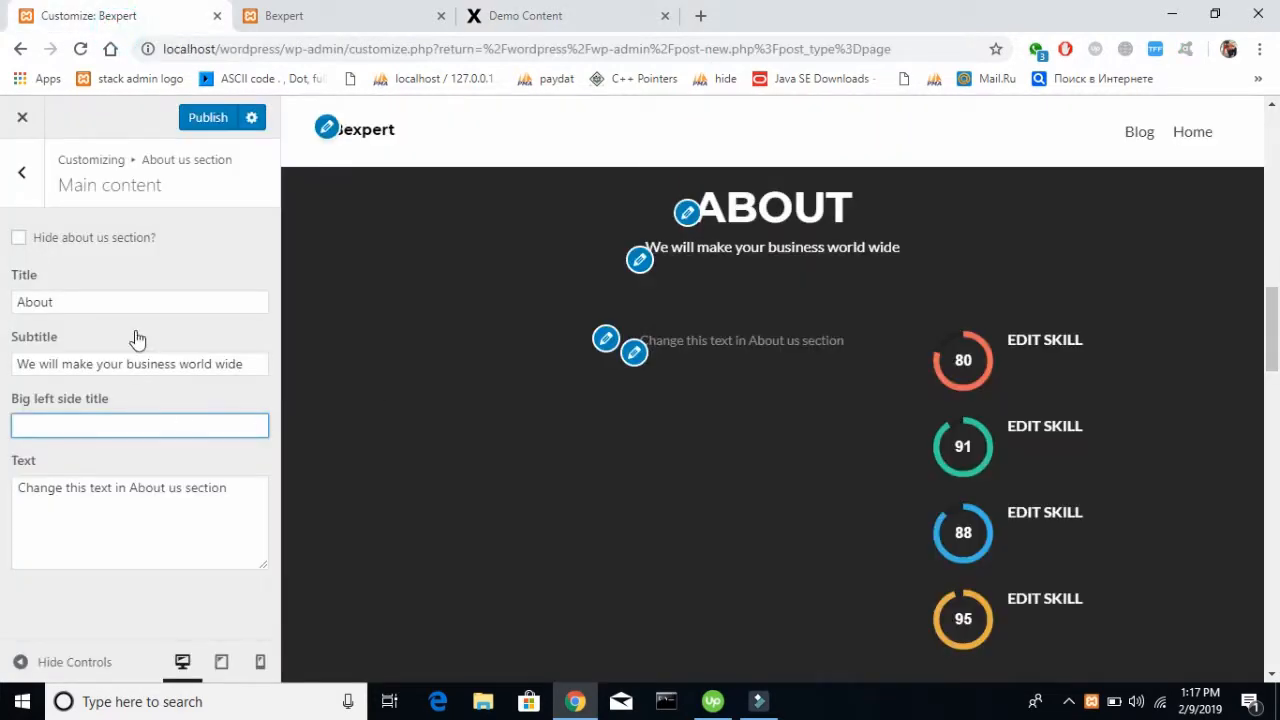
{"action": "left_click", "coordinate": [130, 494]}
{"action": "key", "text": "ctrl+a"}
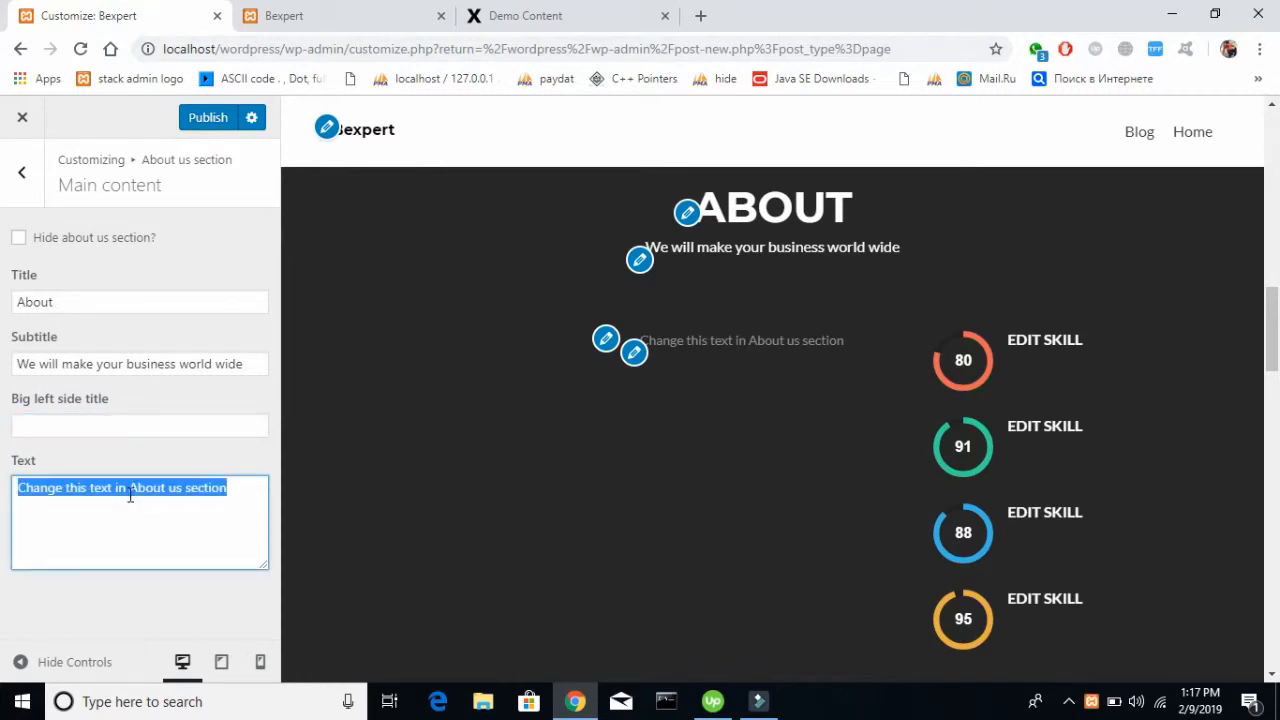
{"action": "key", "text": "ctrl+v"}
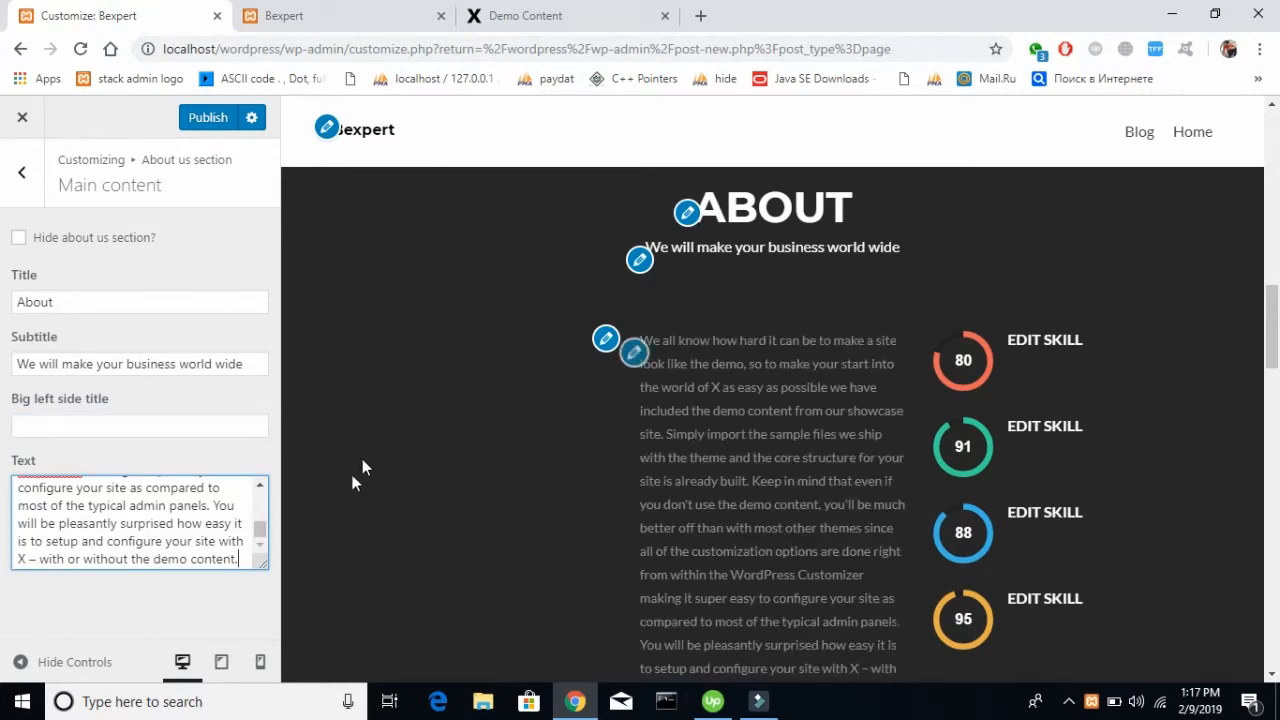
Shorten the About us text by deleting its closing words after "You will be pleasantly surprised how easy it"
{"action": "scroll", "coordinate": [577, 505], "scroll_direction": "down", "scroll_amount": 1}
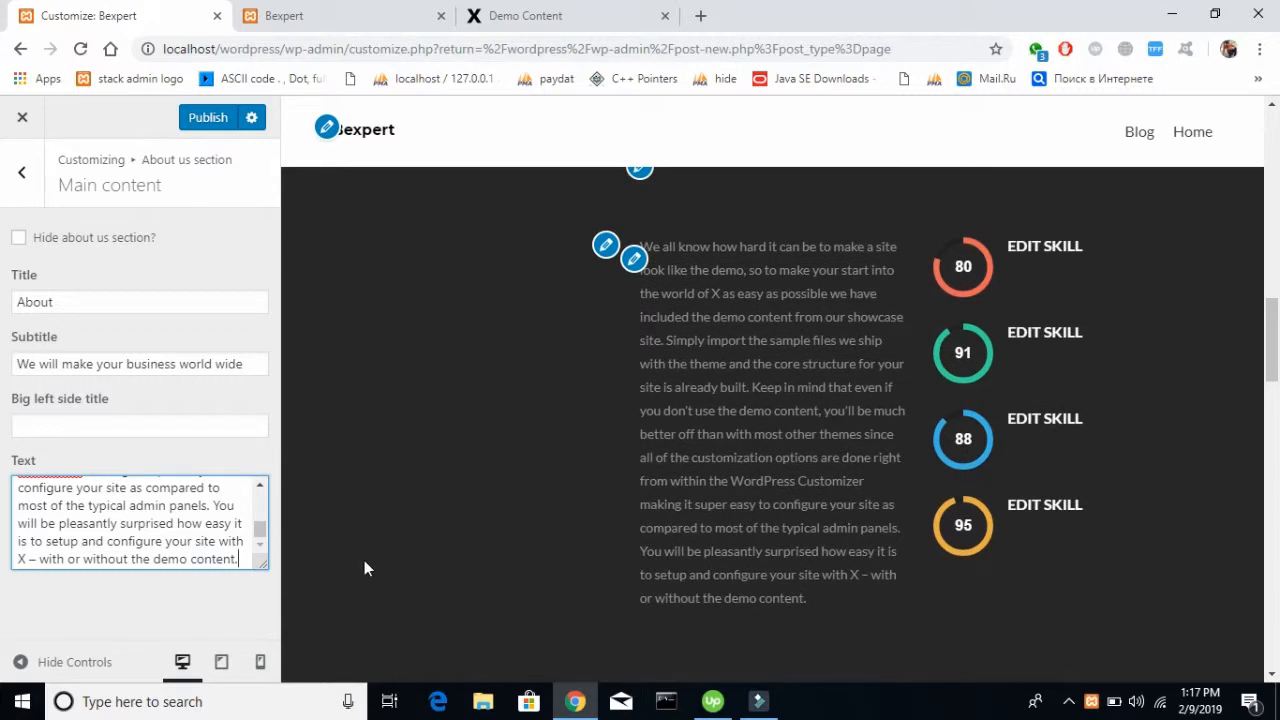
{"action": "left_click_drag", "start_coordinate": [235, 559], "coordinate": [8, 552]}
{"action": "key", "text": "BackSpace"}
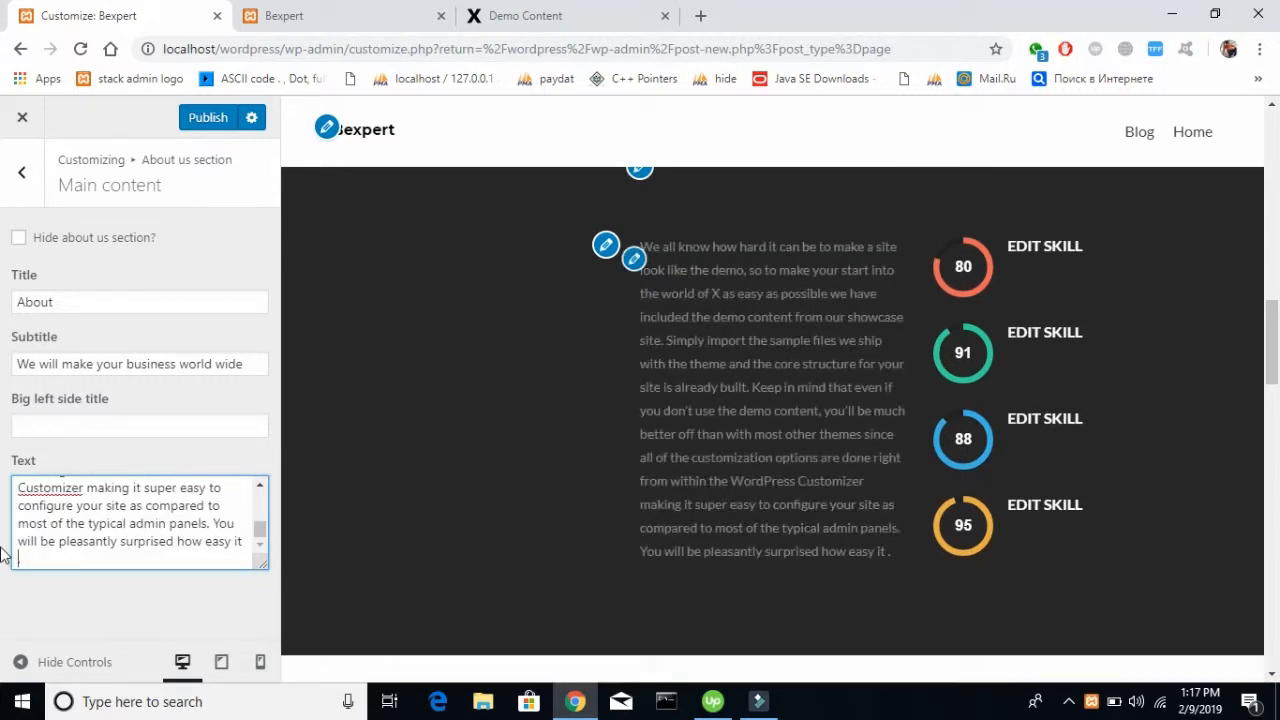
Set the About us section's big left side title to "Bexpert"
{"action": "left_click", "coordinate": [70, 432]}
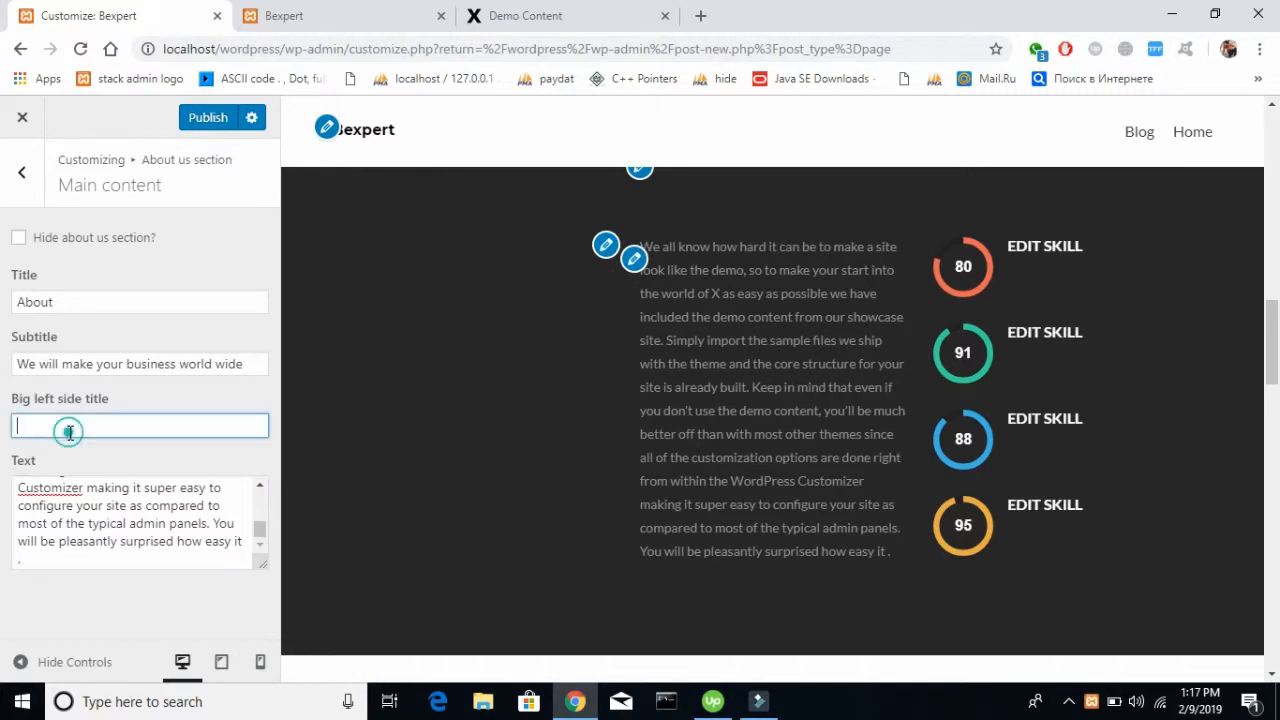
{"action": "type", "text": "Be"}
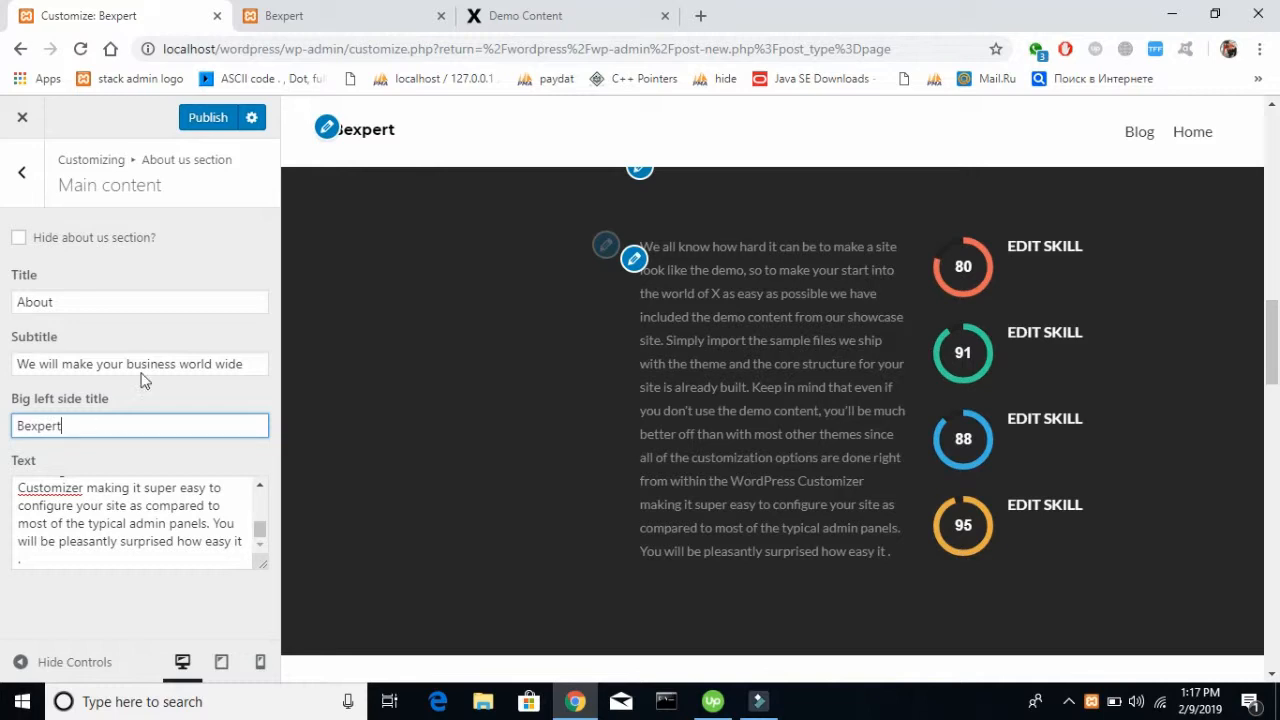
{"action": "type", "text": "xpert"}
{"action": "left_click", "coordinate": [209, 251]}
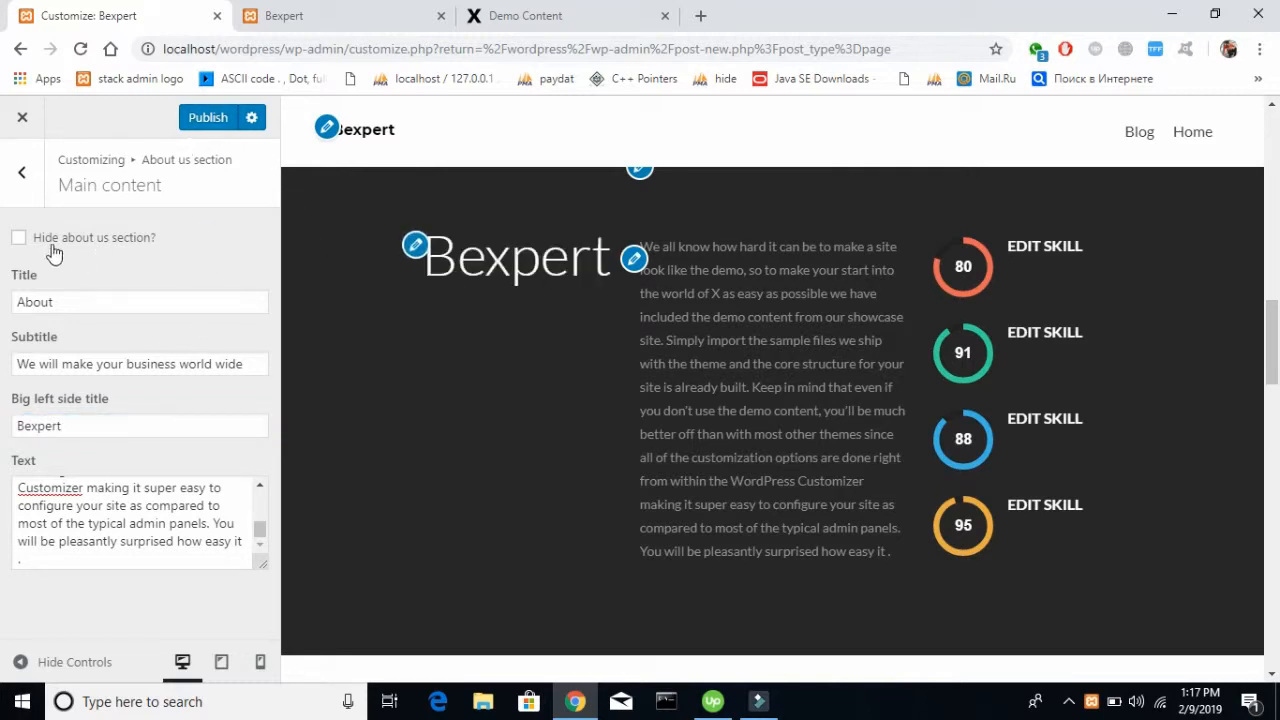
Turn on the option to hide the About us section and turn it off again
{"action": "left_click", "coordinate": [22, 248]}
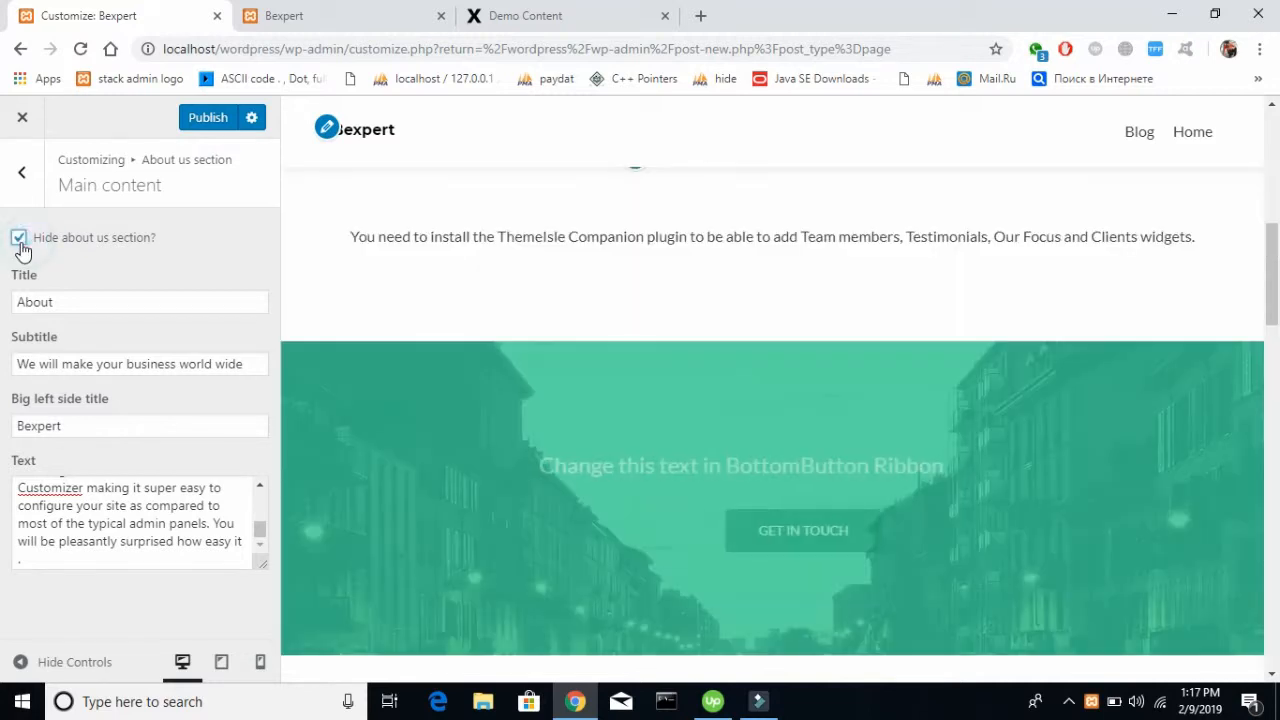
{"action": "left_click", "coordinate": [22, 248]}
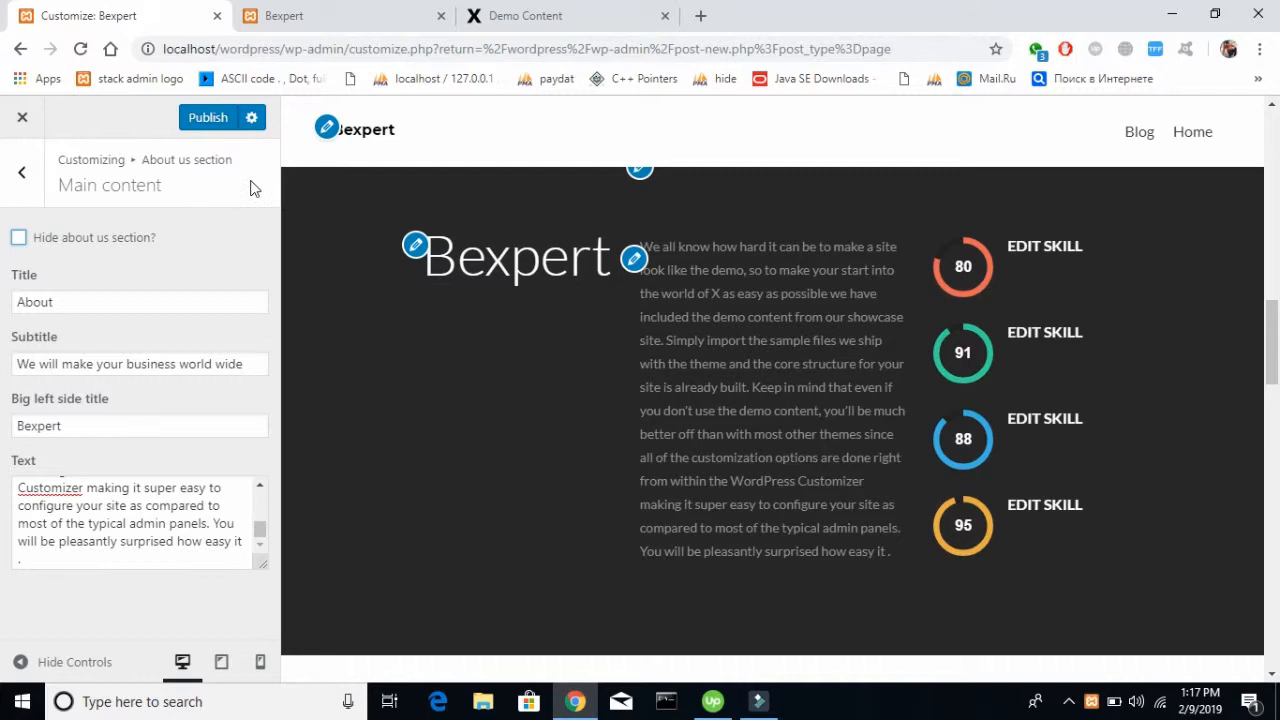
{"action": "scroll", "coordinate": [587, 271], "scroll_direction": "up", "scroll_amount": 4}
{"action": "scroll", "coordinate": [587, 271], "scroll_direction": "down", "scroll_amount": 3}
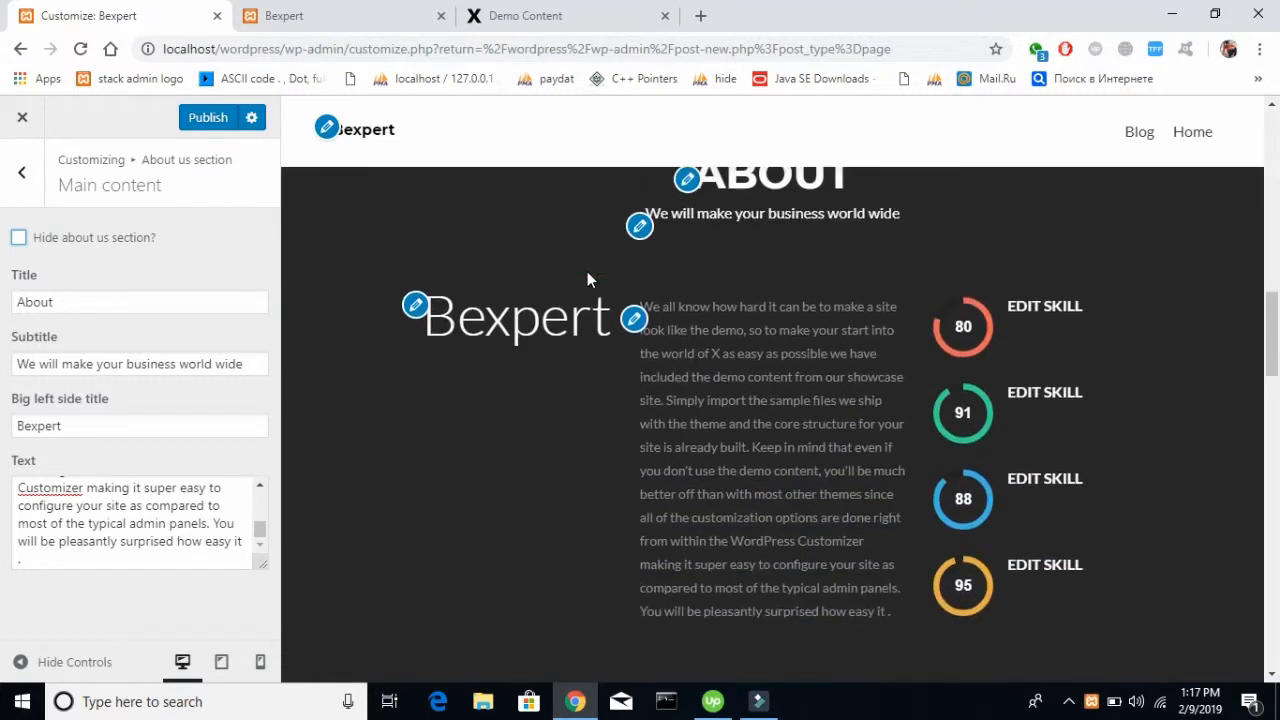
Clear the About us section's big left side title and publish the changes
{"action": "double_click", "coordinate": [136, 417]}
{"action": "type", "text": "="}
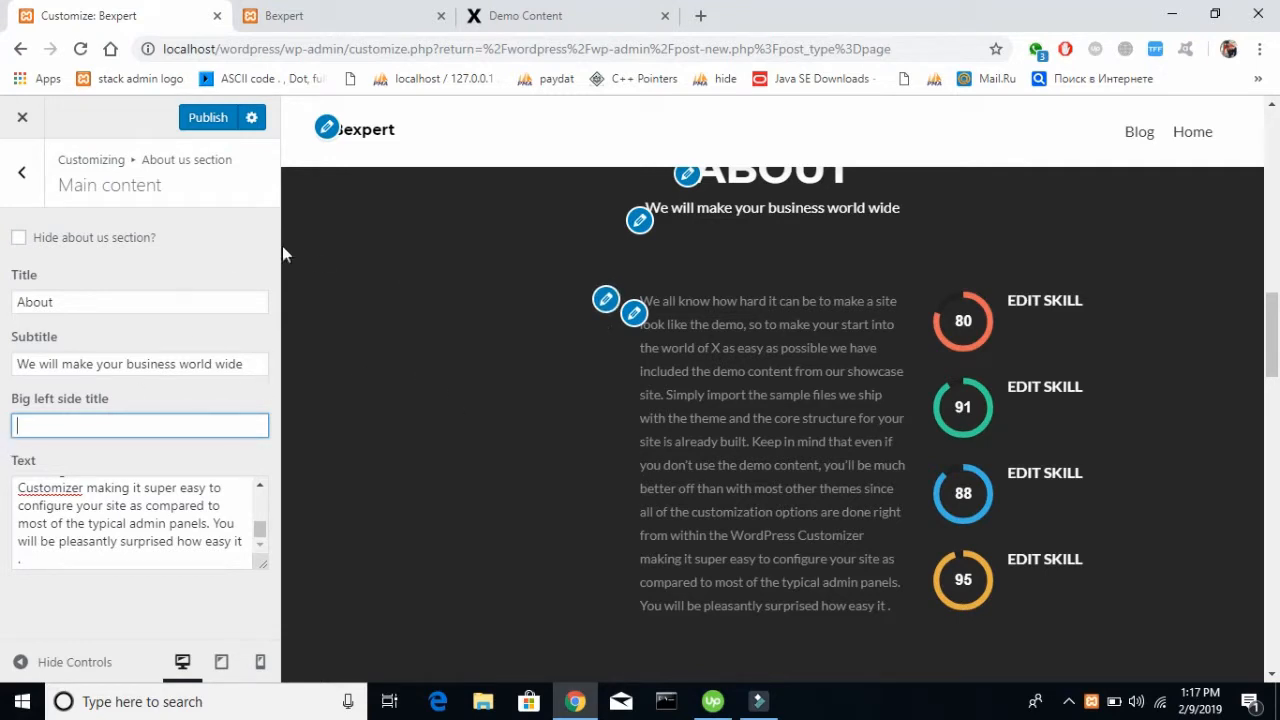
{"action": "left_click", "coordinate": [210, 118]}
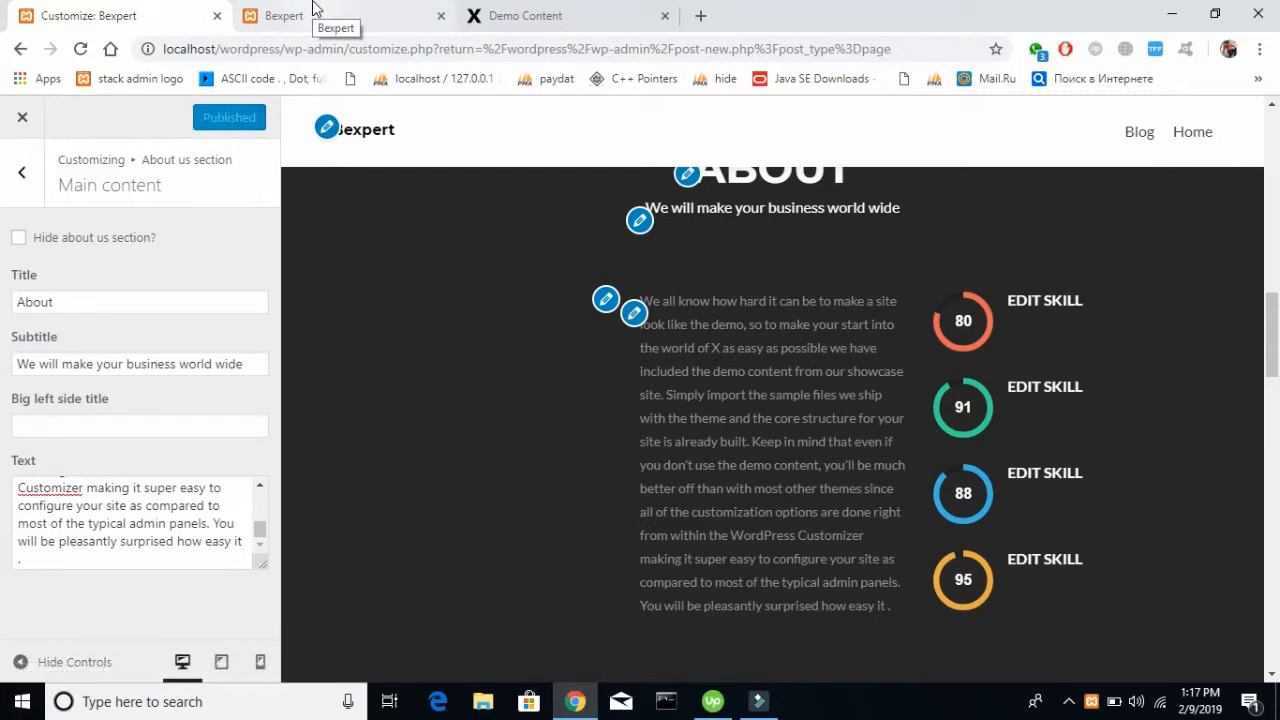
Reload the live Bexpert site and examine the published About section
{"action": "left_click", "coordinate": [313, 12]}
{"action": "left_click", "coordinate": [82, 49]}
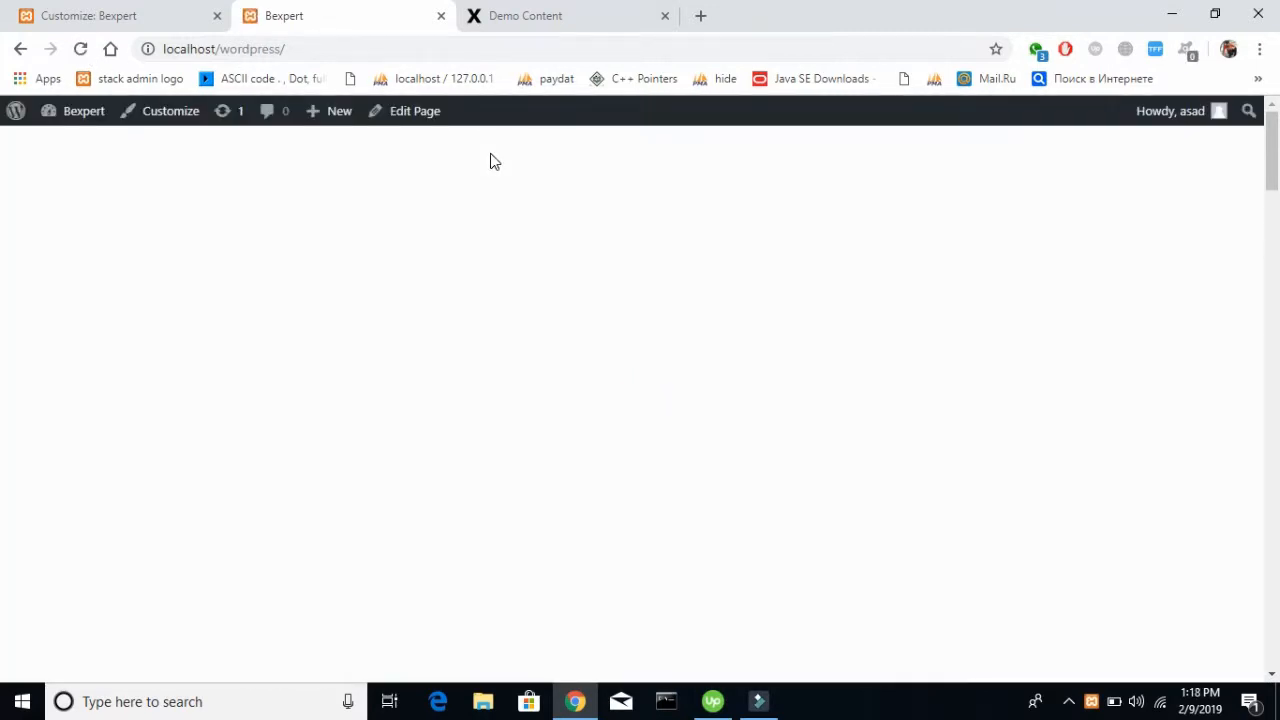
{"action": "scroll", "coordinate": [769, 320], "scroll_direction": "down", "scroll_amount": 4}
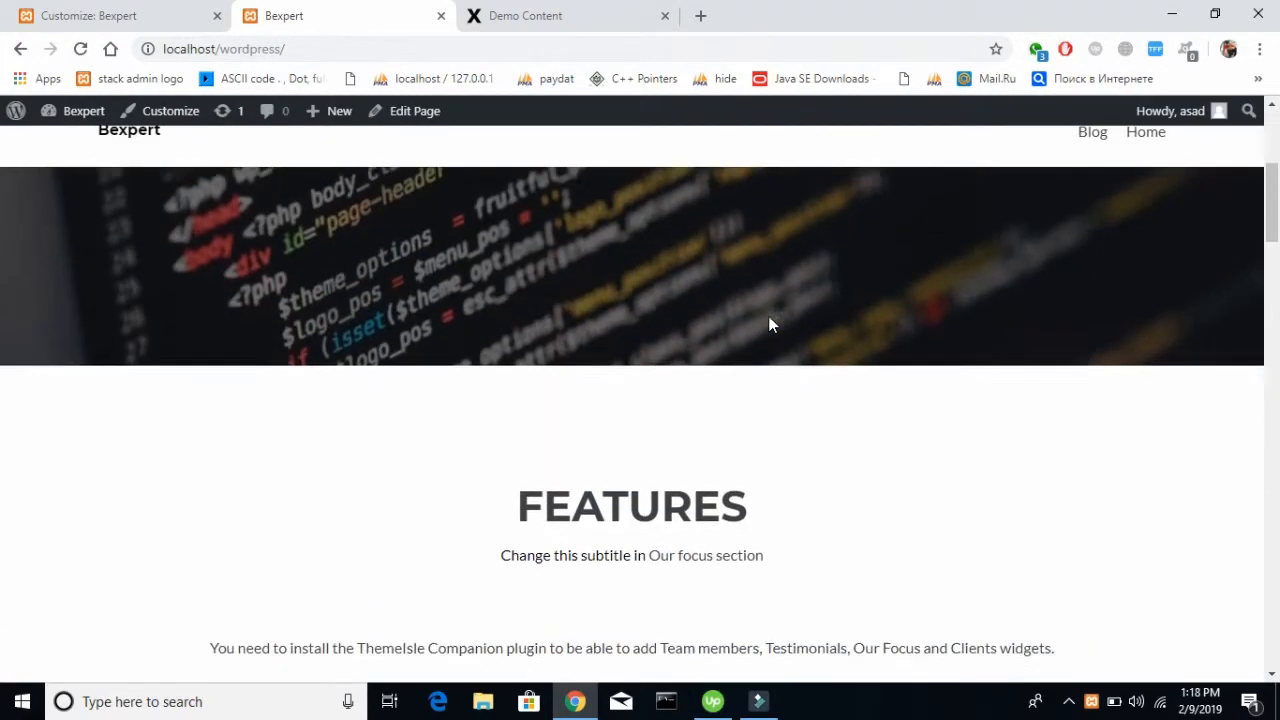
{"action": "scroll", "coordinate": [769, 323], "scroll_direction": "down", "scroll_amount": 8}
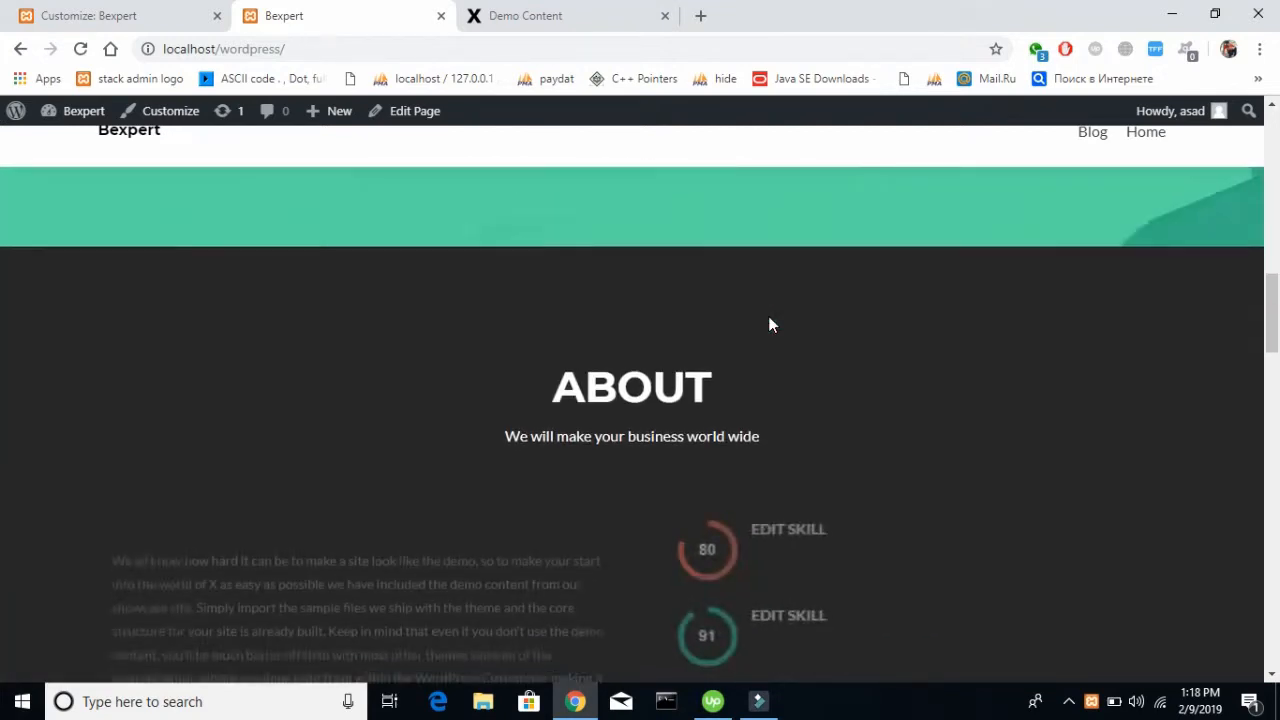
{"action": "scroll", "coordinate": [769, 325], "scroll_direction": "down", "scroll_amount": 3}
{"action": "left_click_drag", "start_coordinate": [414, 436], "coordinate": [283, 355]}
{"action": "left_click", "coordinate": [283, 355]}
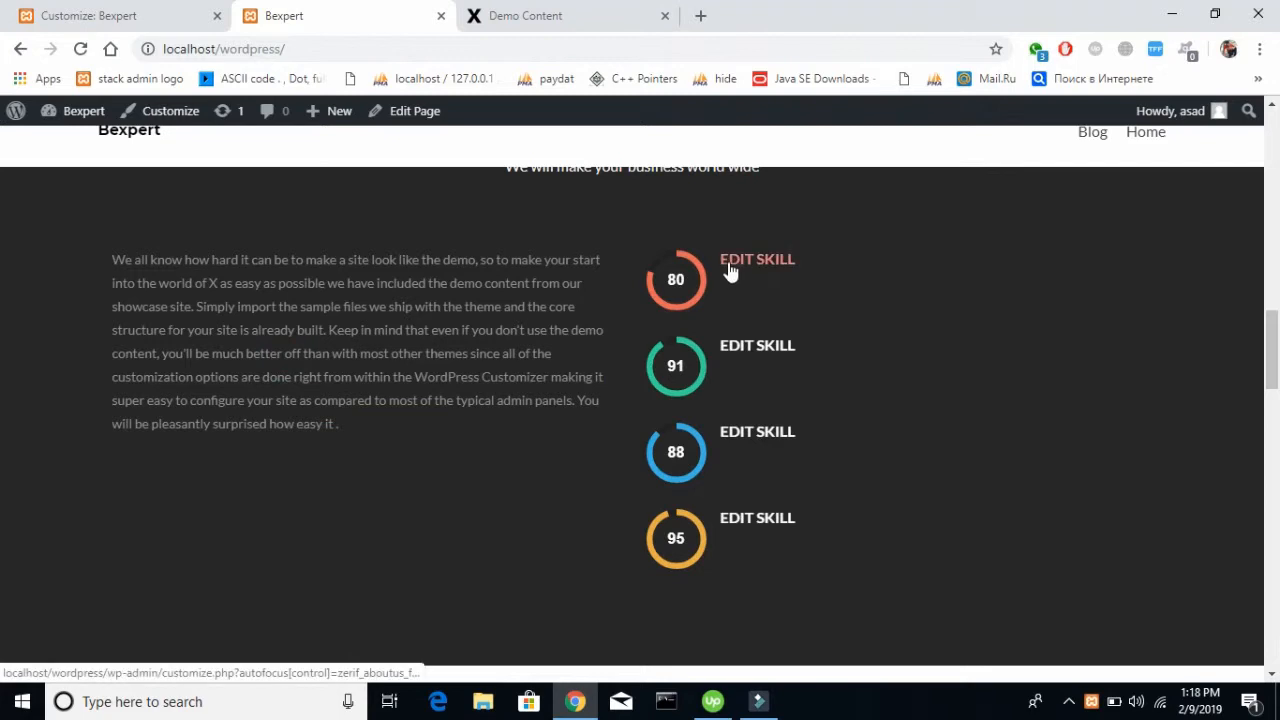
Back in the customizer, set the title of the About us section's Feature no#1 to "Html"
{"action": "left_click", "coordinate": [171, 10]}
{"action": "left_click", "coordinate": [22, 172]}
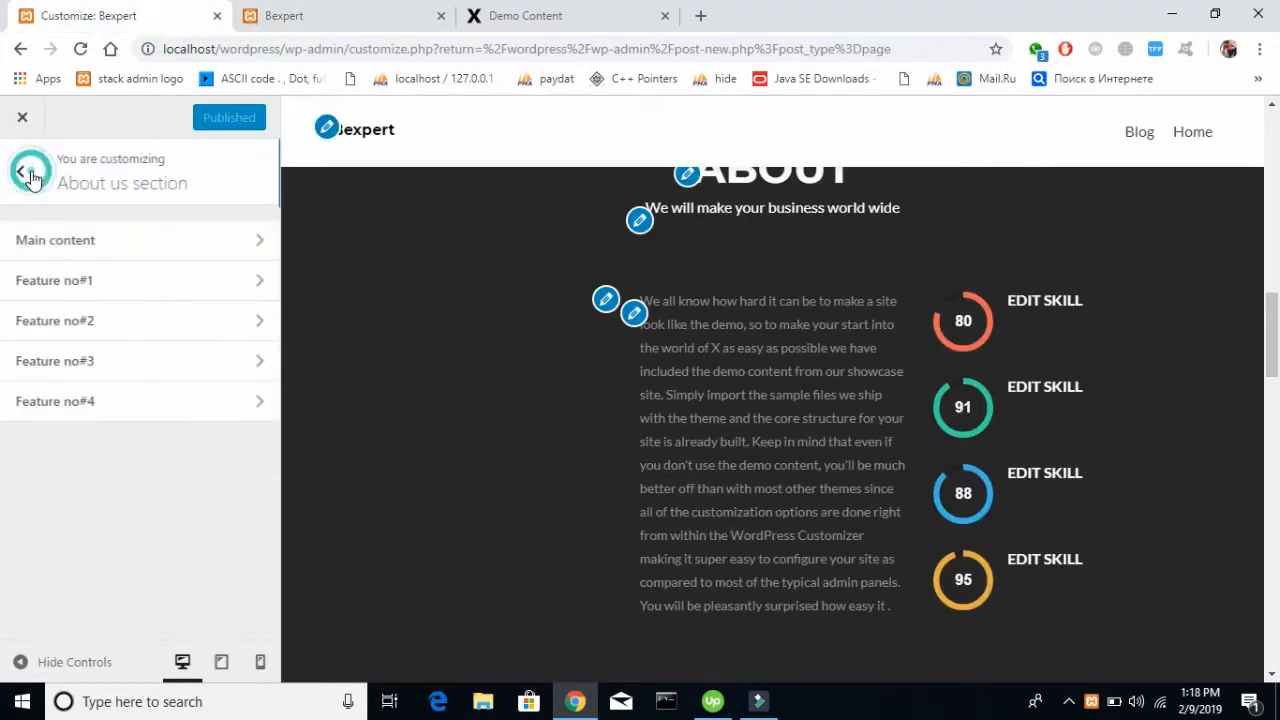
{"action": "left_click", "coordinate": [109, 291]}
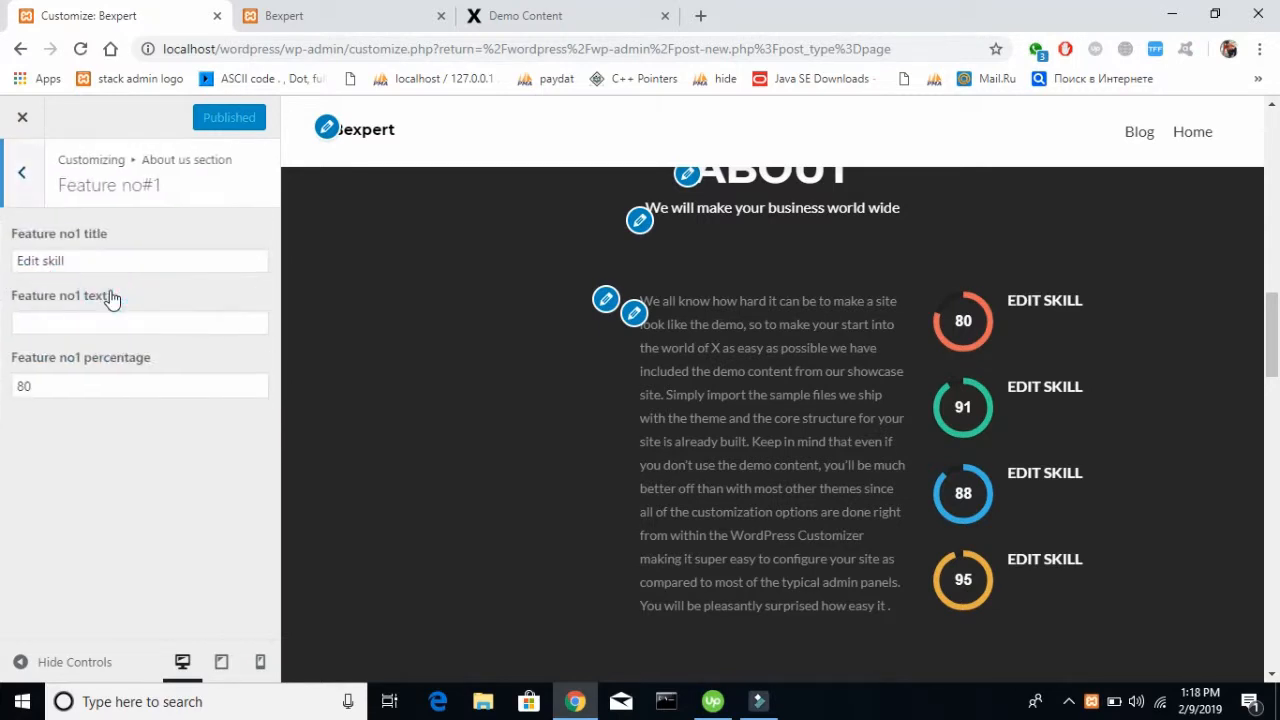
{"action": "left_click_drag", "start_coordinate": [138, 252], "coordinate": [3, 233]}
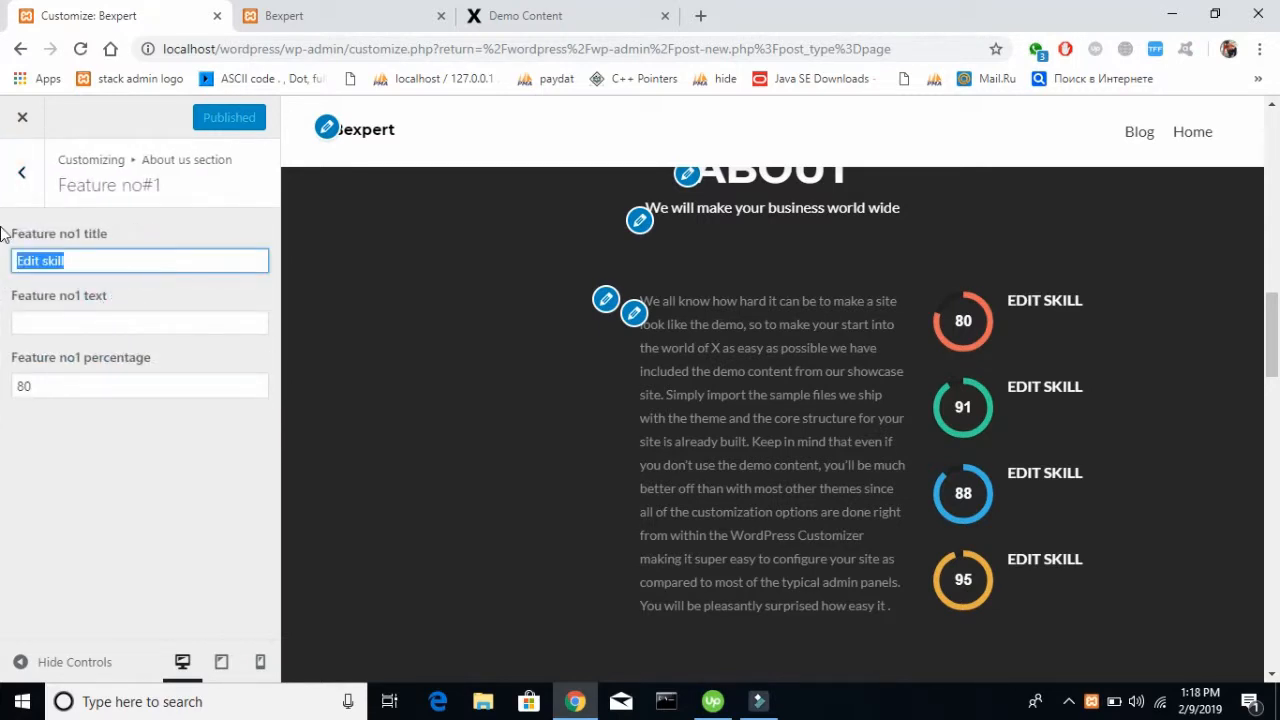
{"action": "key", "text": "BackSpace"}
{"action": "type", "text": "Html"}
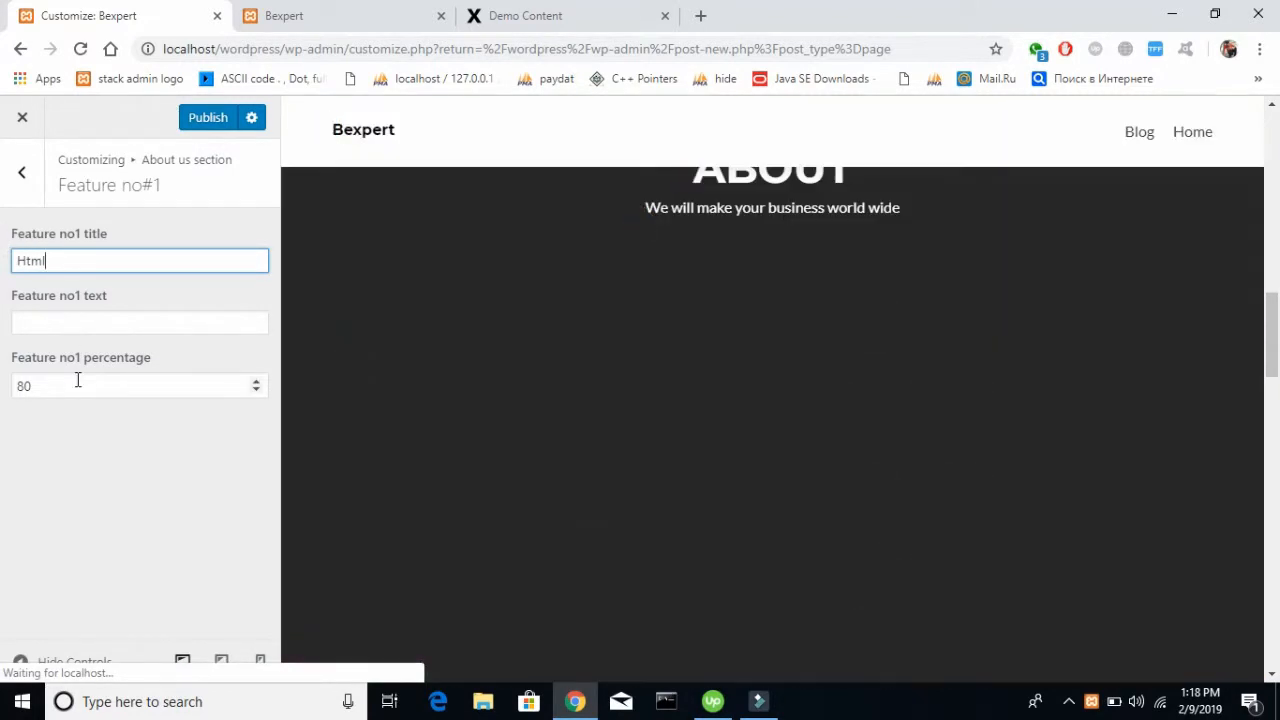
Set the Feature no#1 percentage to 90 and publish the changes
{"action": "left_click_drag", "start_coordinate": [77, 380], "coordinate": [2, 408]}
{"action": "type", "text": "900"}
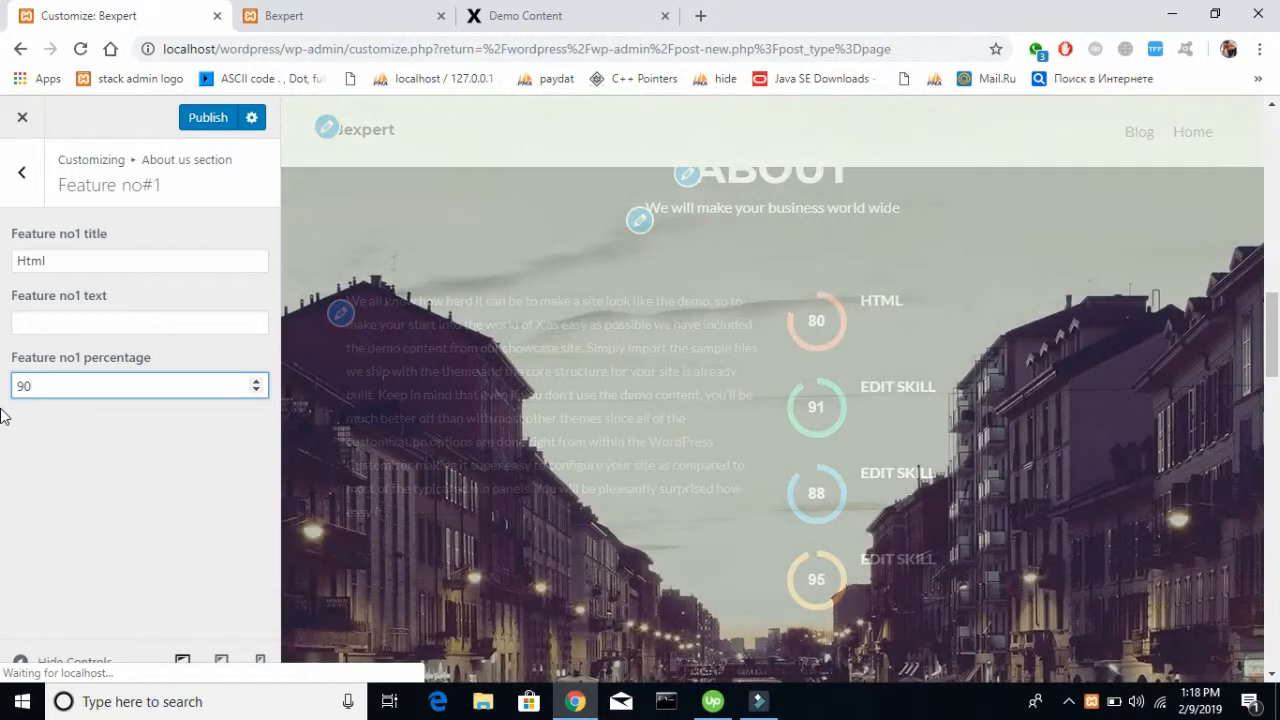
{"action": "left_click", "coordinate": [98, 444]}
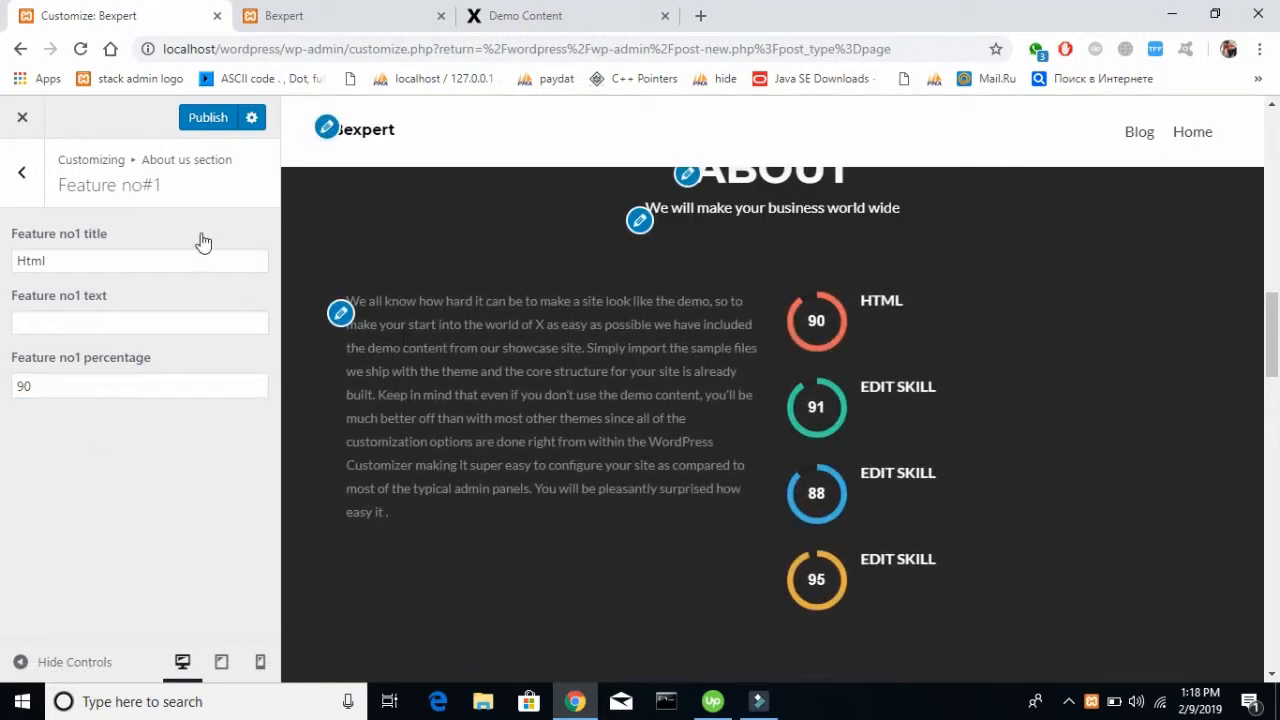
{"action": "left_click", "coordinate": [210, 120]}
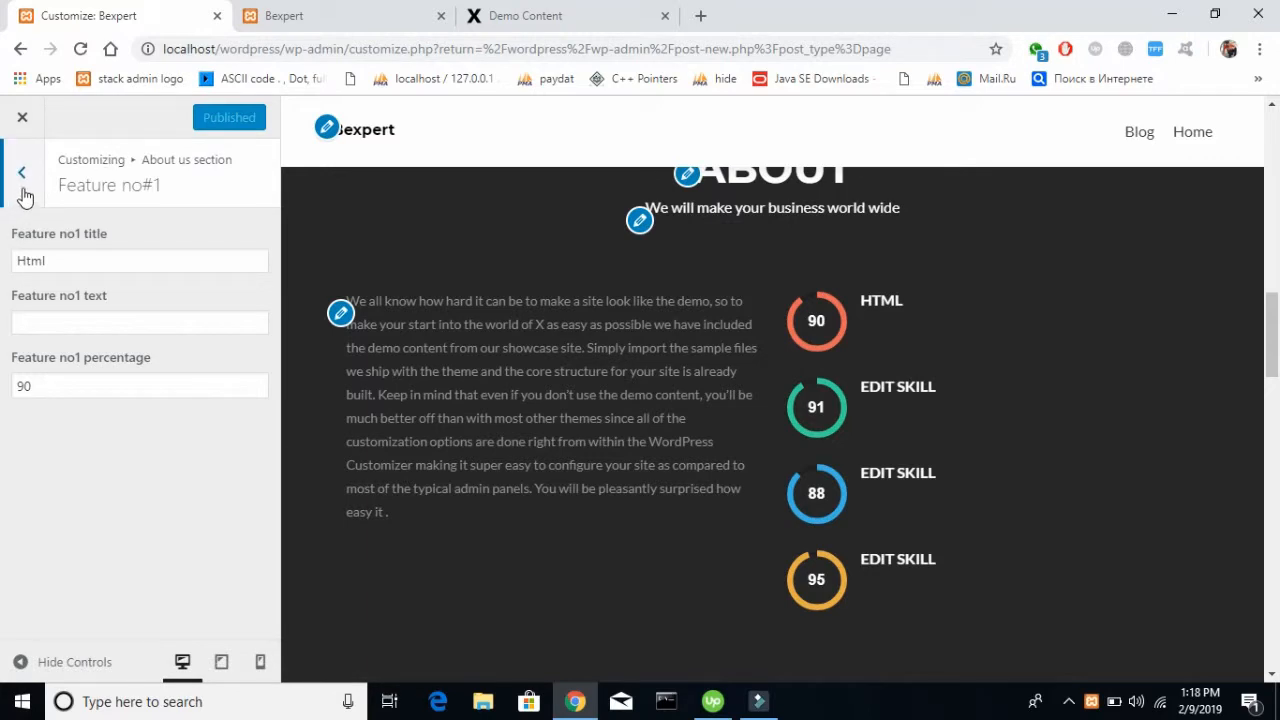
Set the title of the About us section's Feature no#2 to "Javascript"
{"action": "left_click", "coordinate": [25, 188]}
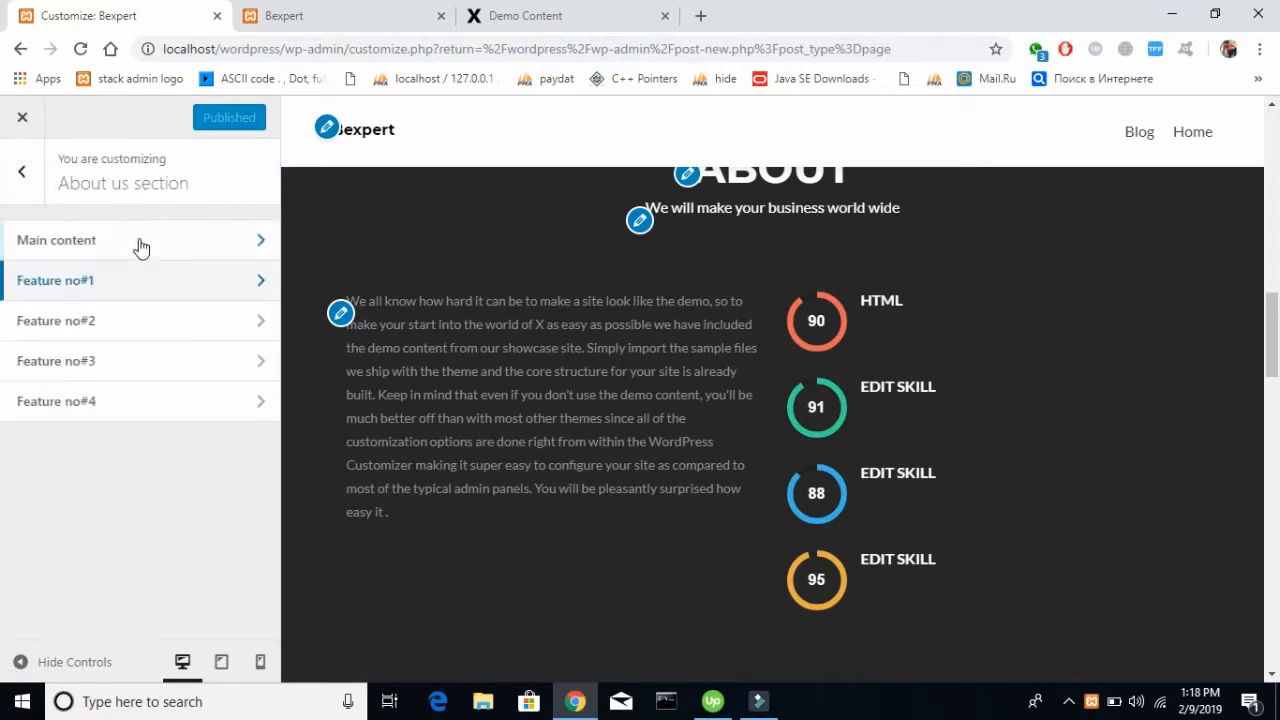
{"action": "left_click", "coordinate": [115, 316]}
{"action": "triple_click", "coordinate": [152, 262]}
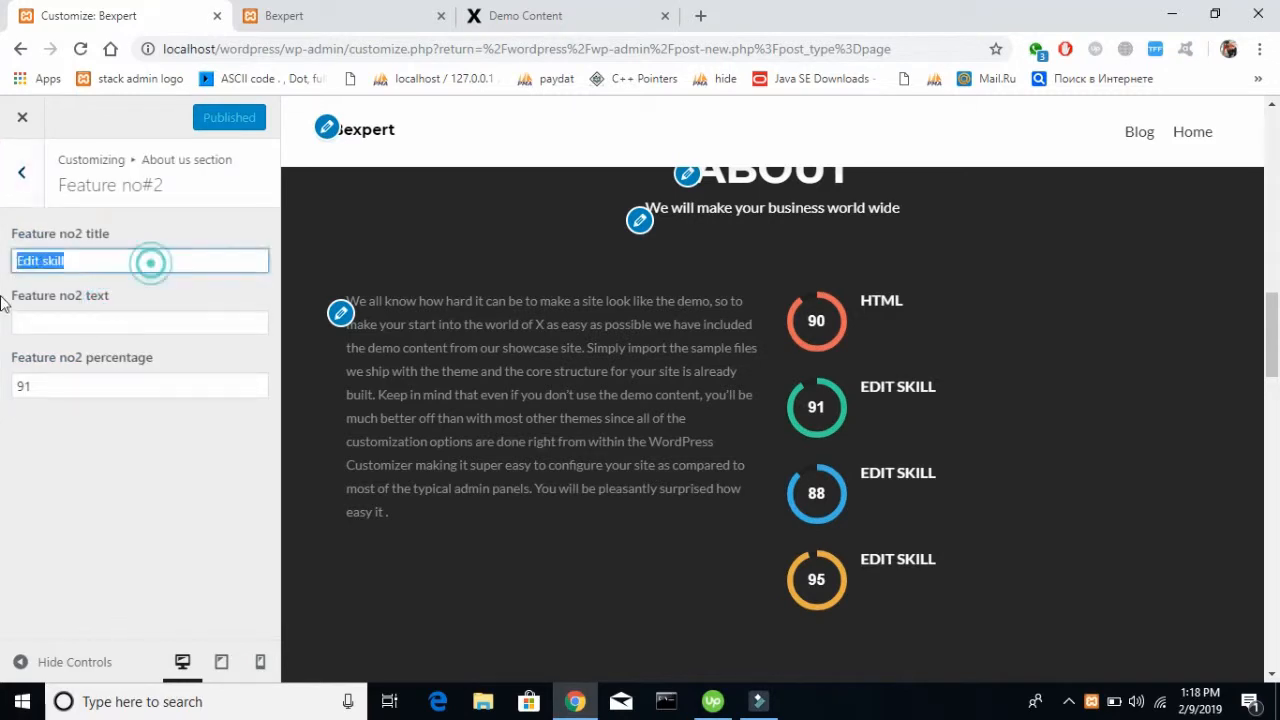
{"action": "key", "text": "BackSpace"}
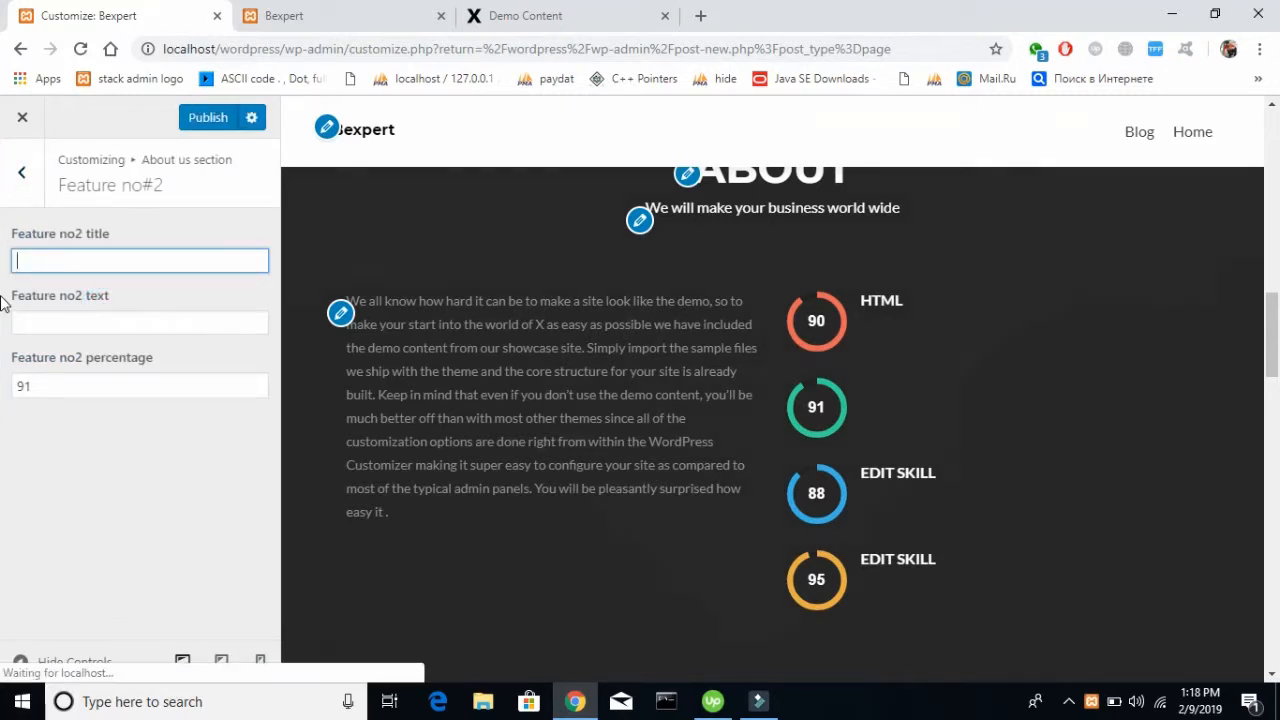
{"action": "type", "text": "Java"}
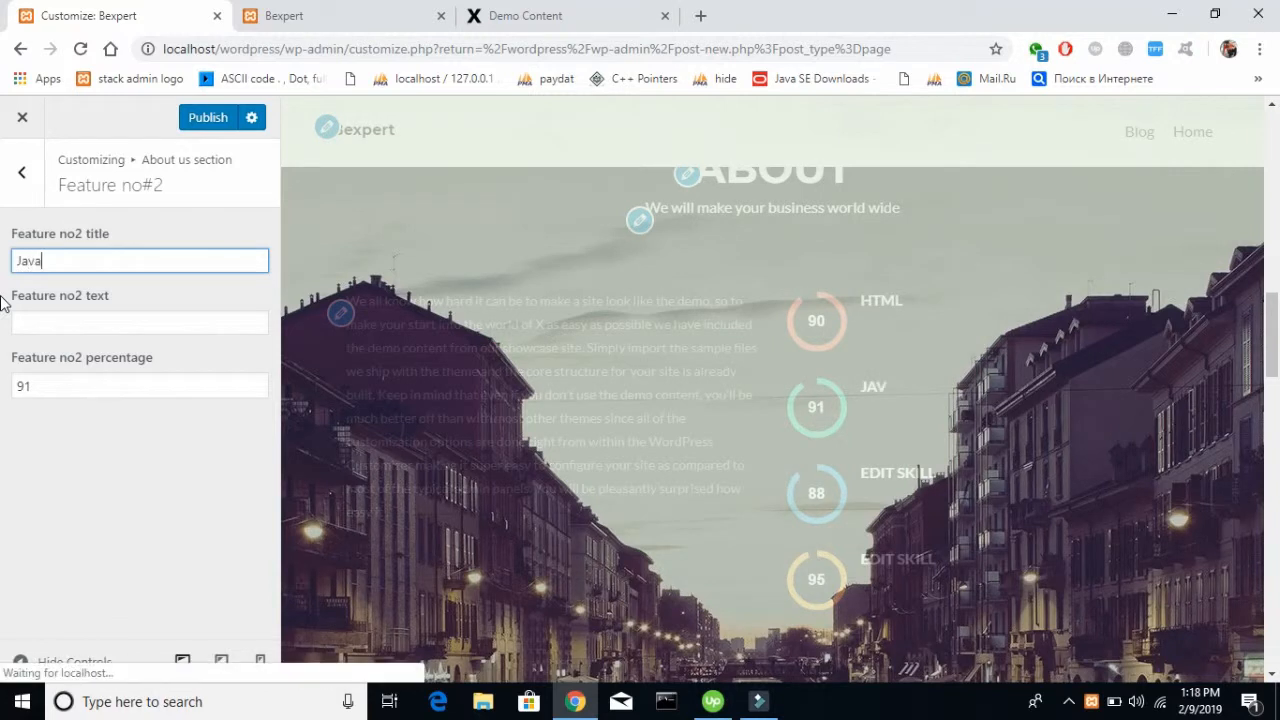
{"action": "type", "text": "script"}
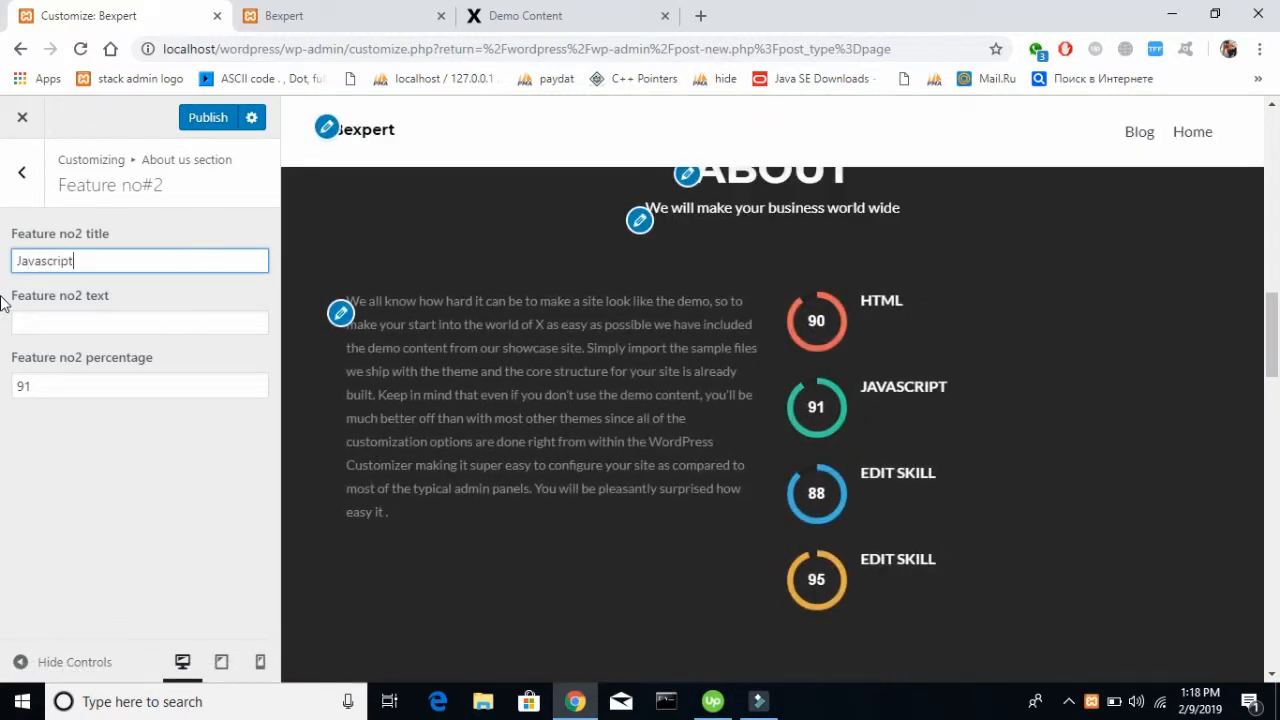
Set the Feature no#2 percentage to 100 and publish the changes
{"action": "left_click", "coordinate": [103, 385]}
{"action": "key", "text": "BackSpace"}
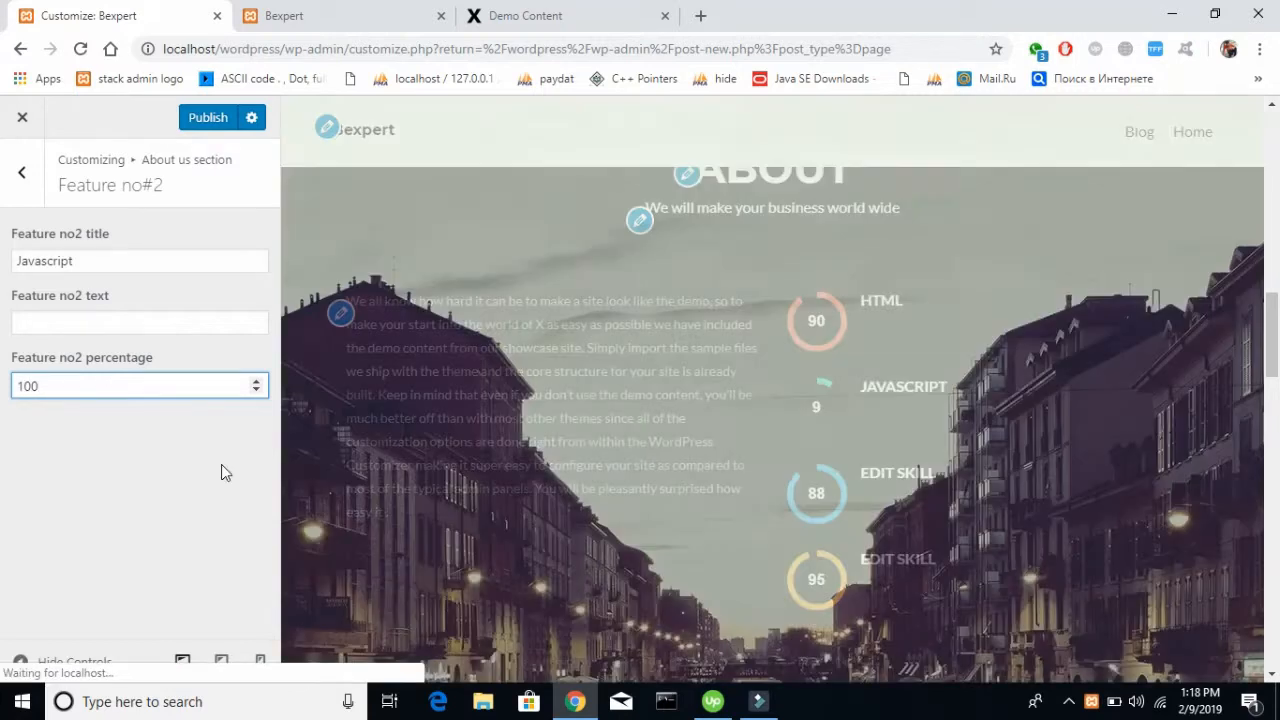
{"action": "left_click", "coordinate": [221, 472]}
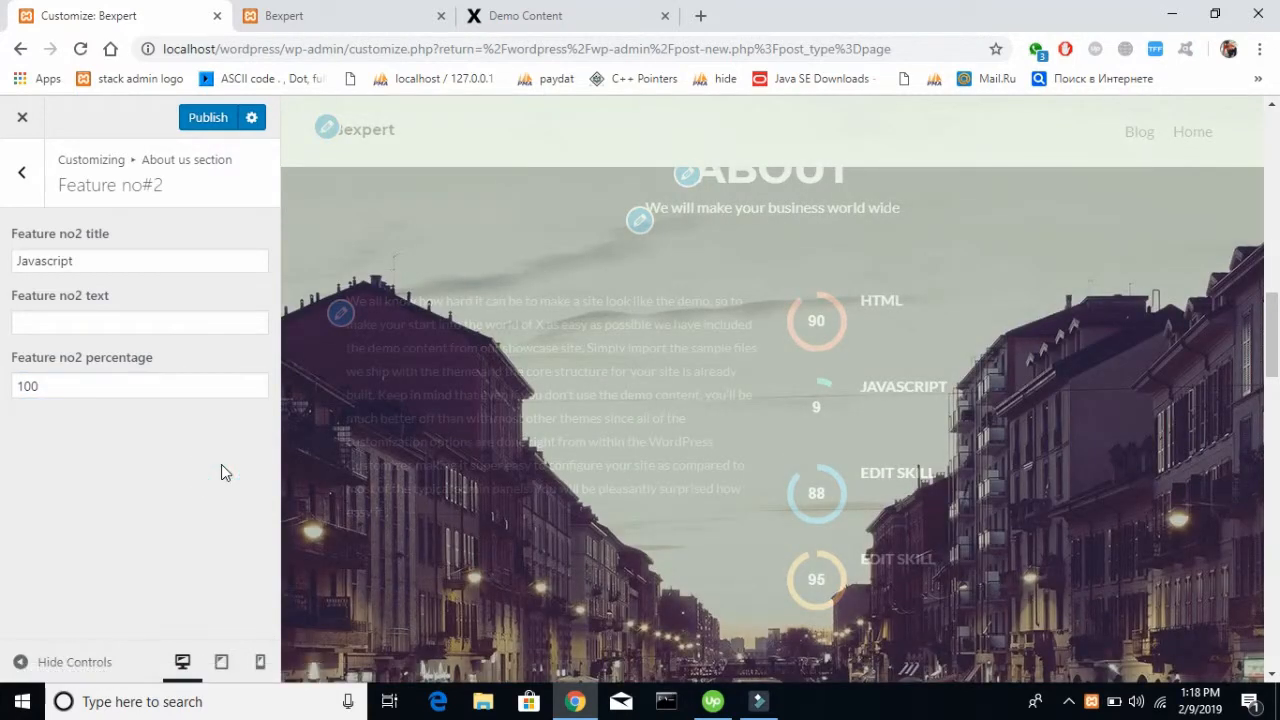
{"action": "left_click", "coordinate": [56, 386]}
{"action": "left_click_drag", "start_coordinate": [54, 386], "coordinate": [4, 380]}
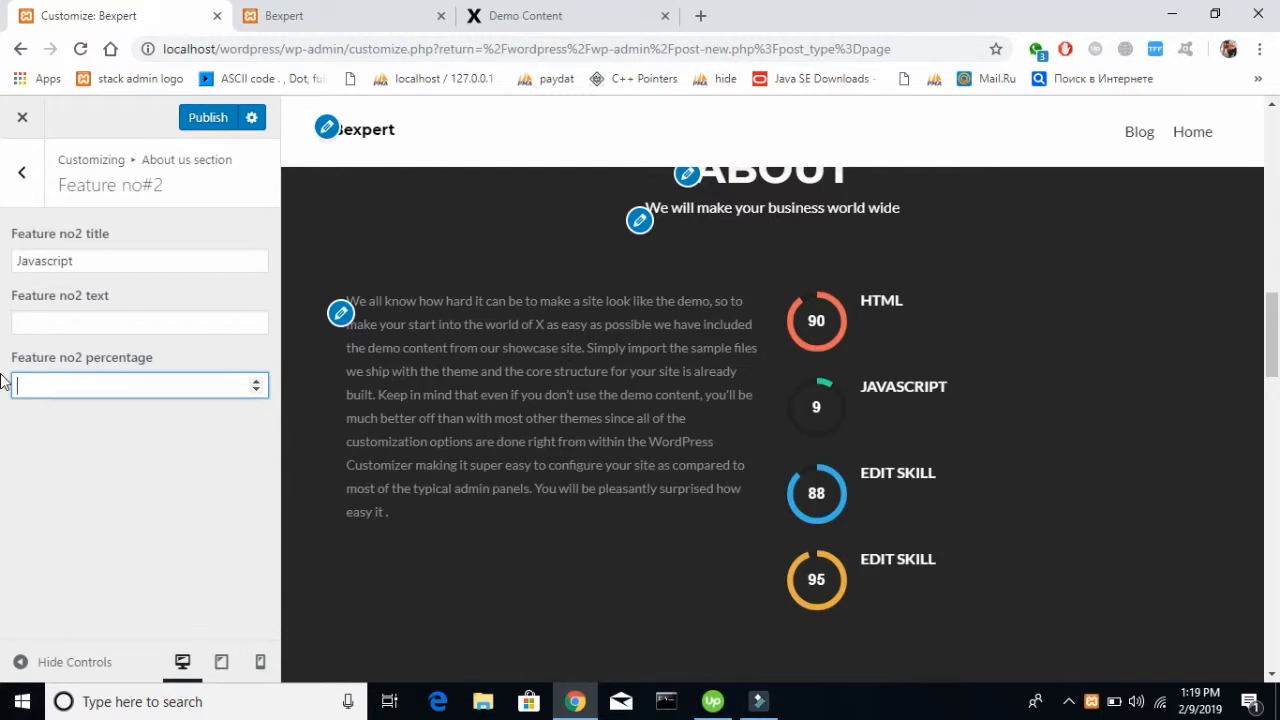
{"action": "type", "text": "100"}
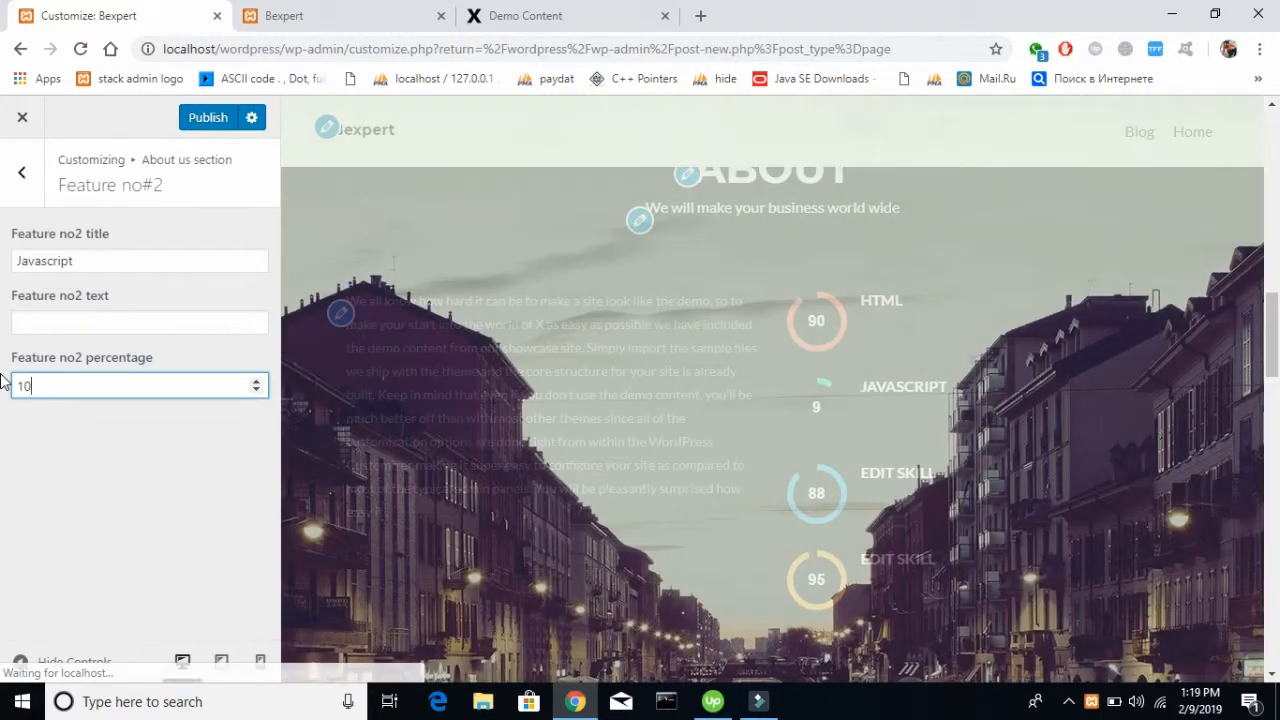
{"action": "left_click", "coordinate": [101, 410]}
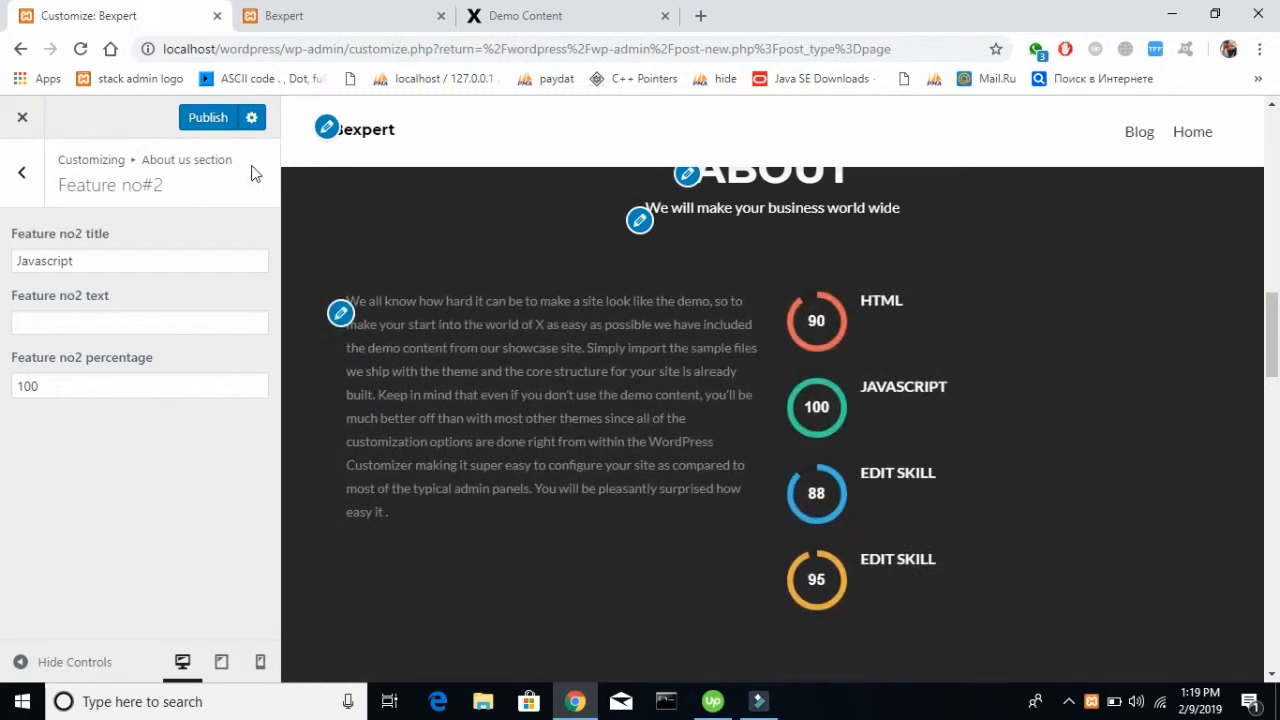
{"action": "left_click", "coordinate": [208, 120]}
Publish the About us section's Feature no#3 with the title "PHP" and a percentage of 100
{"action": "left_click", "coordinate": [22, 172]}
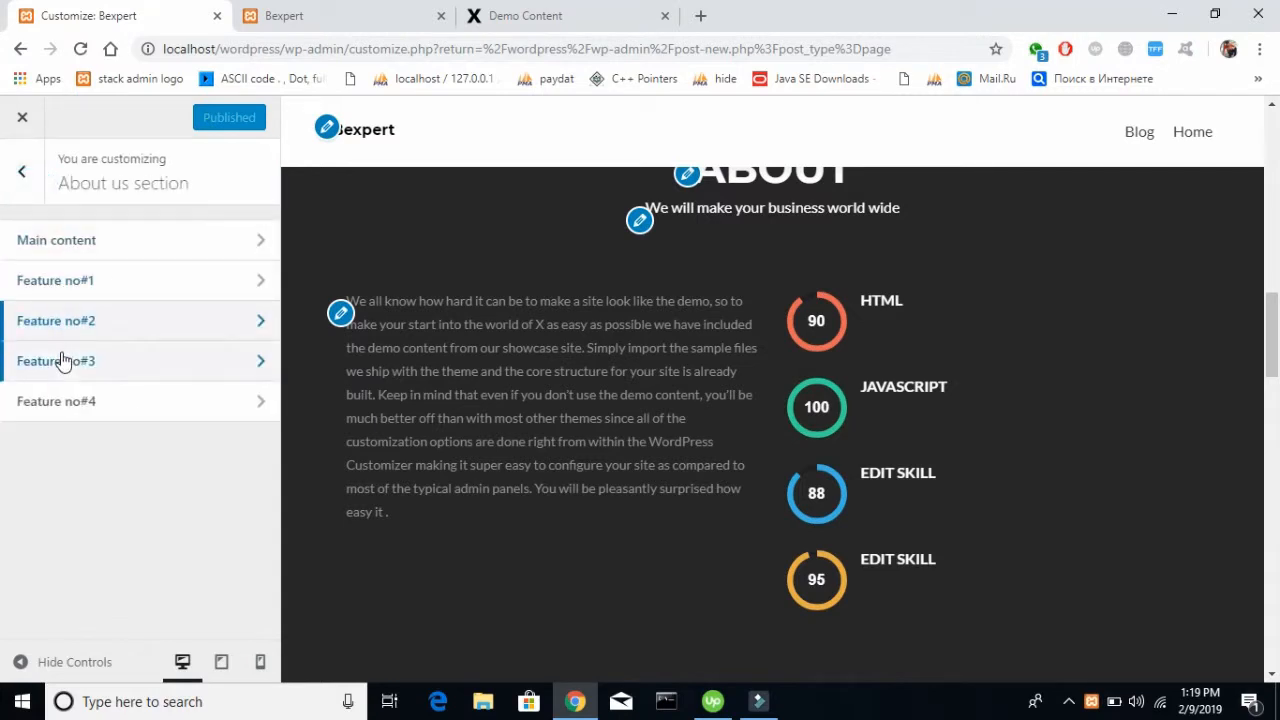
{"action": "left_click", "coordinate": [62, 360]}
{"action": "left_click_drag", "start_coordinate": [169, 263], "coordinate": [6, 357]}
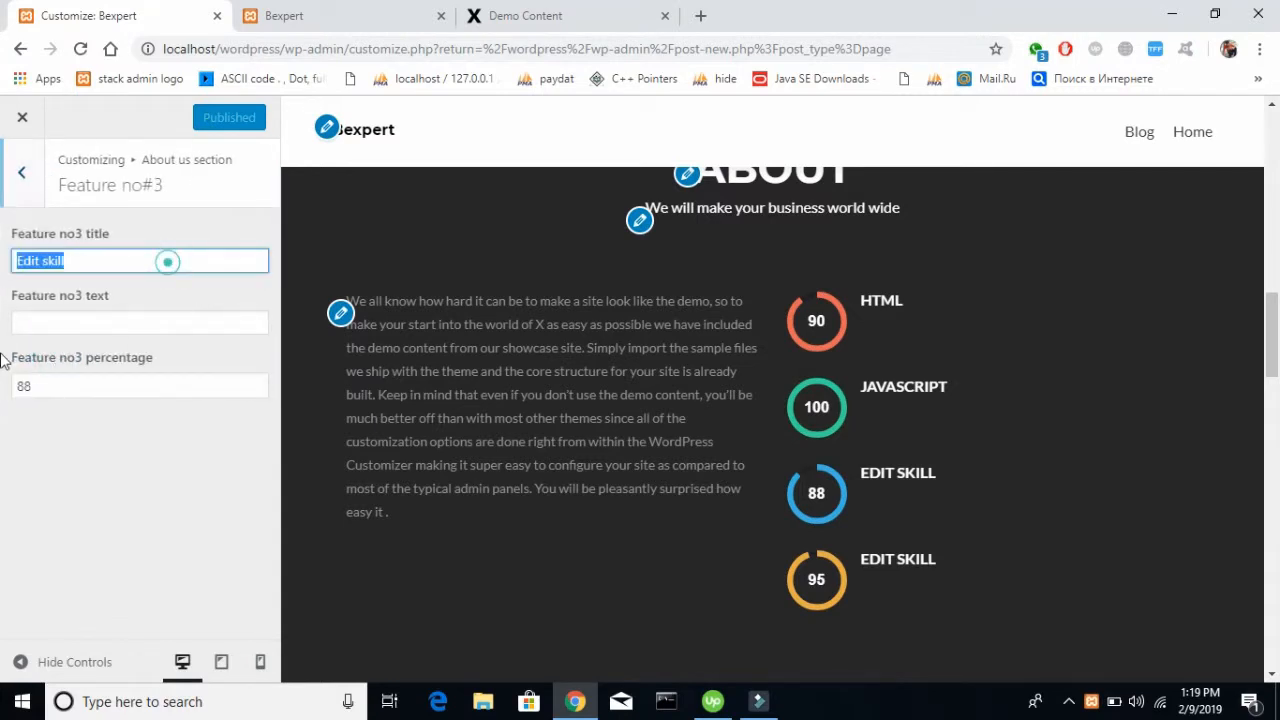
{"action": "key", "text": "BackSpace"}
{"action": "type", "text": "PHP"}
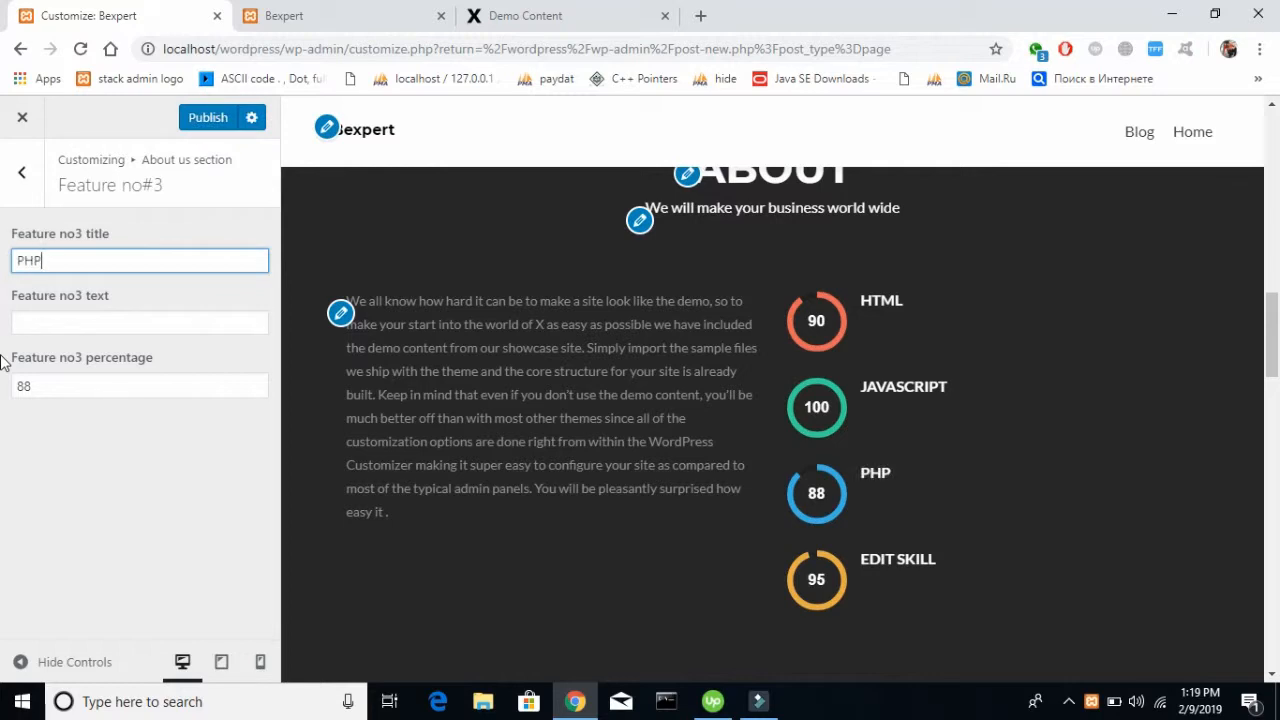
{"action": "left_click_drag", "start_coordinate": [109, 386], "coordinate": [3, 398]}
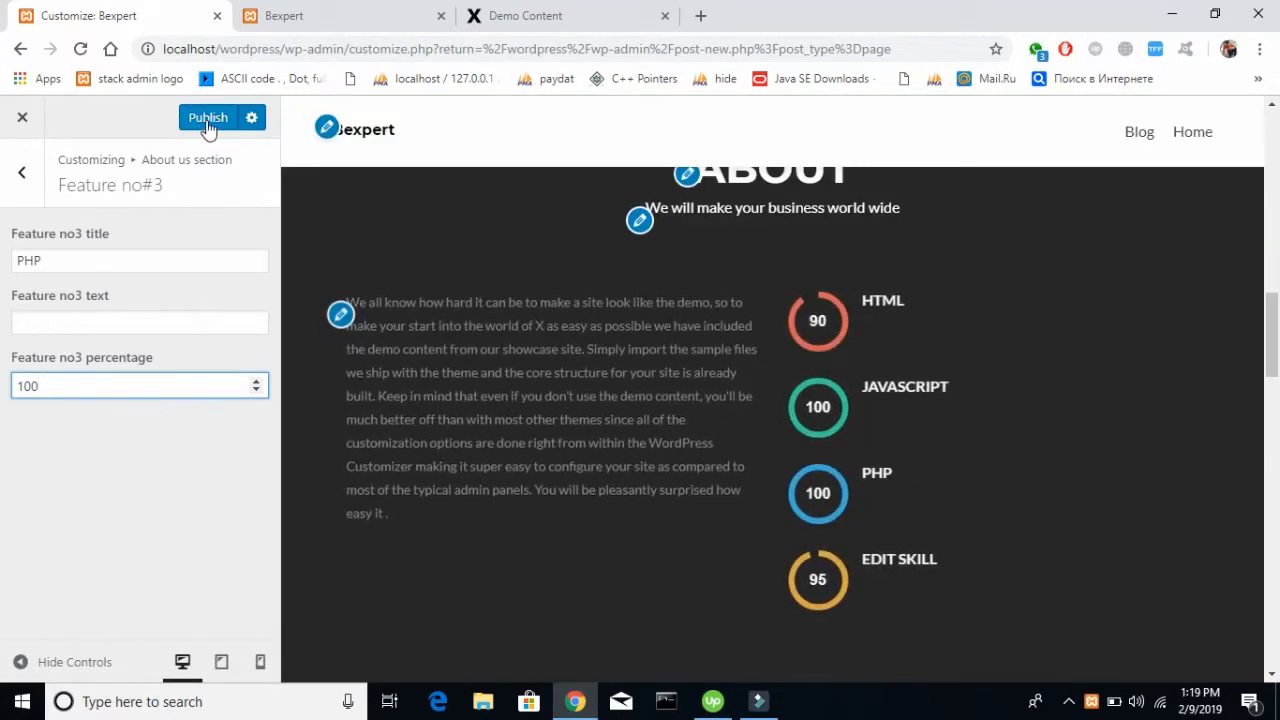
{"action": "left_click", "coordinate": [208, 118]}
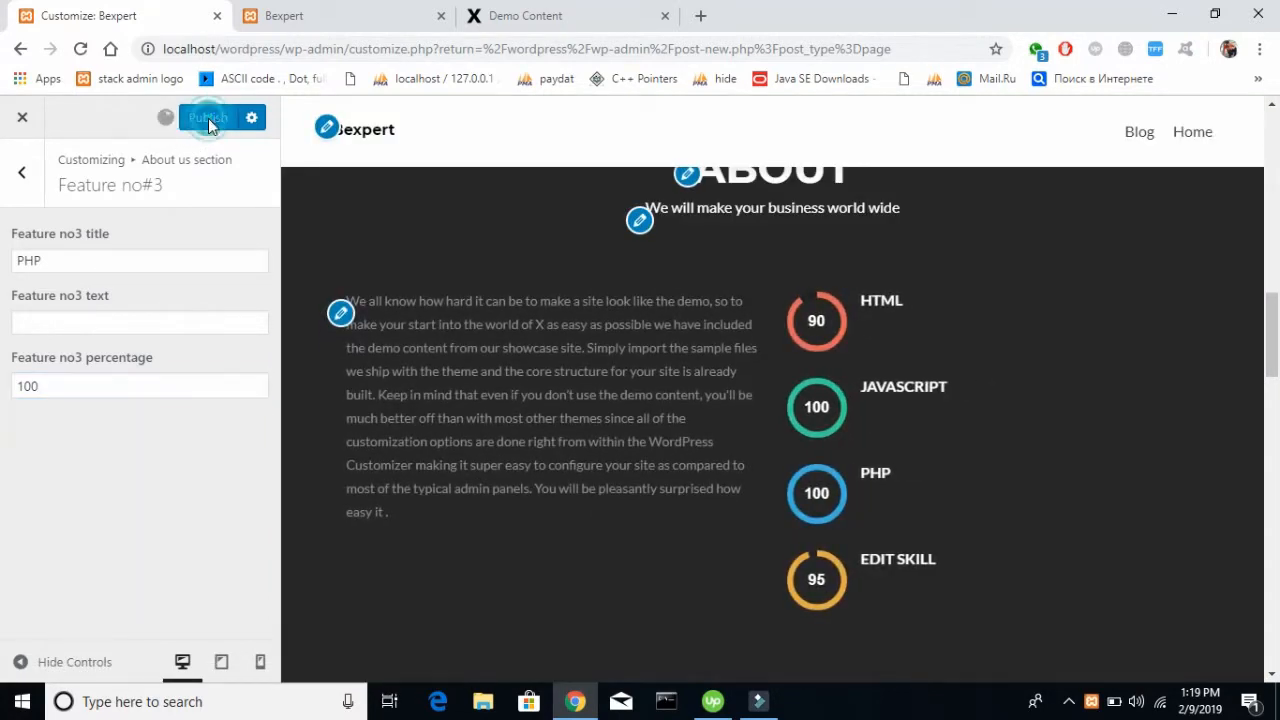
Set the title of the About us section's Feature no#4 to "Laravel" and publish the changes
{"action": "left_click", "coordinate": [17, 198]}
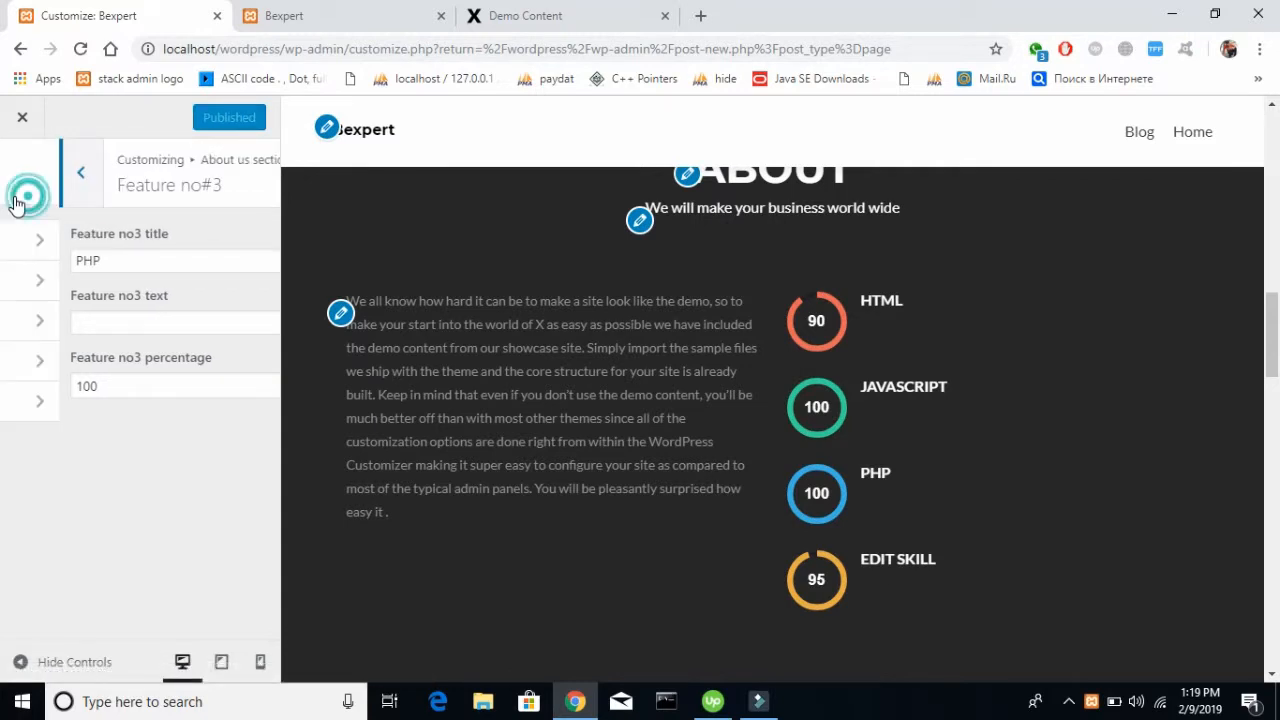
{"action": "left_click", "coordinate": [66, 403]}
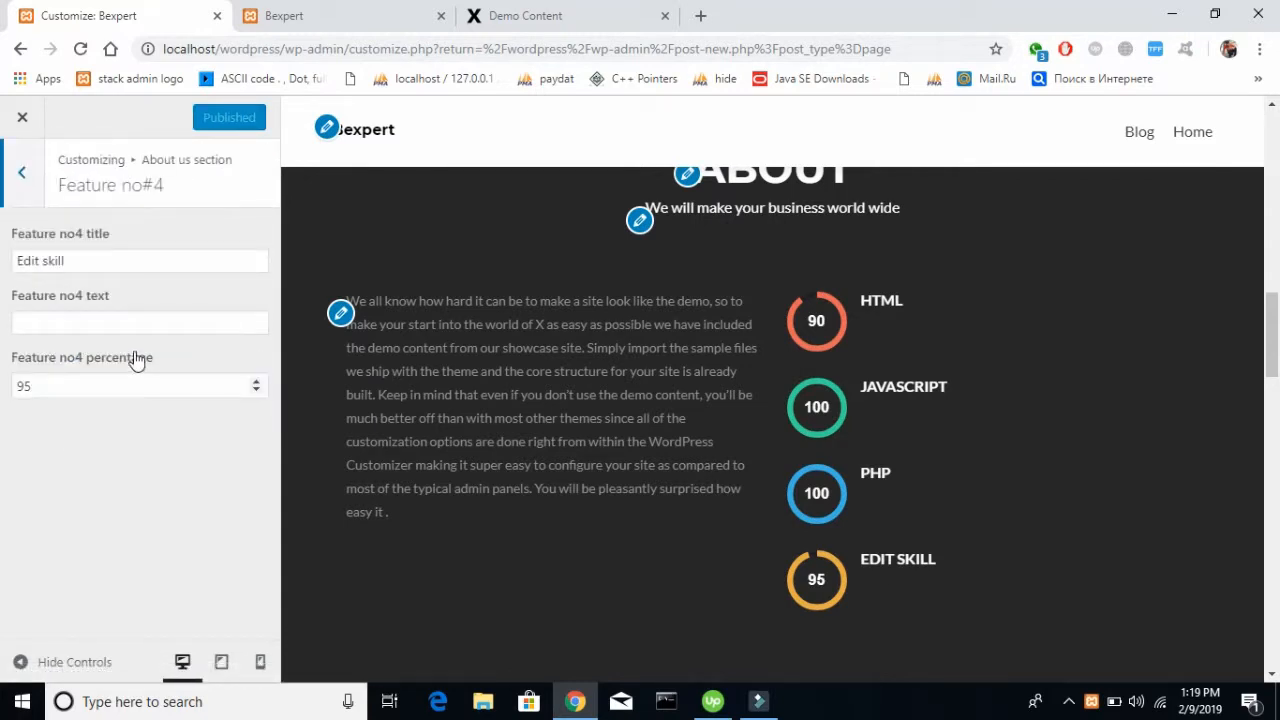
{"action": "triple_click", "coordinate": [117, 260]}
{"action": "key", "text": "BackSpace"}
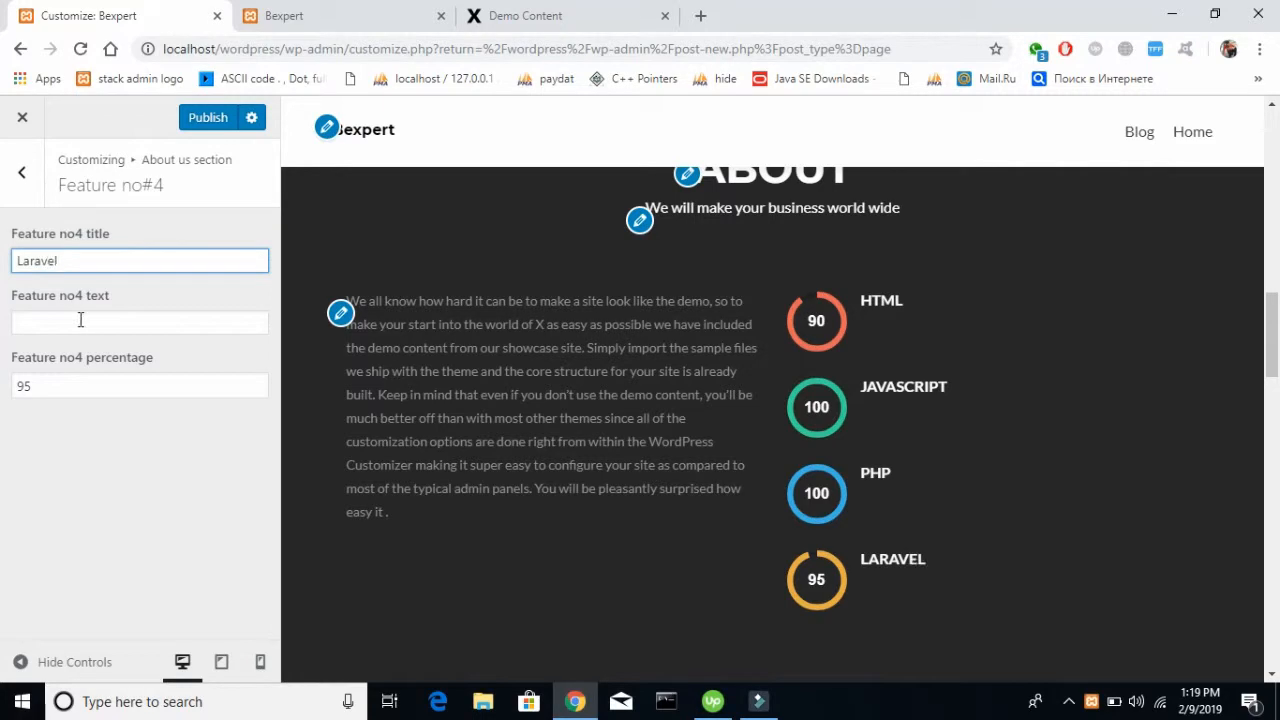
{"action": "double_click", "coordinate": [100, 385]}
{"action": "left_click", "coordinate": [188, 506]}
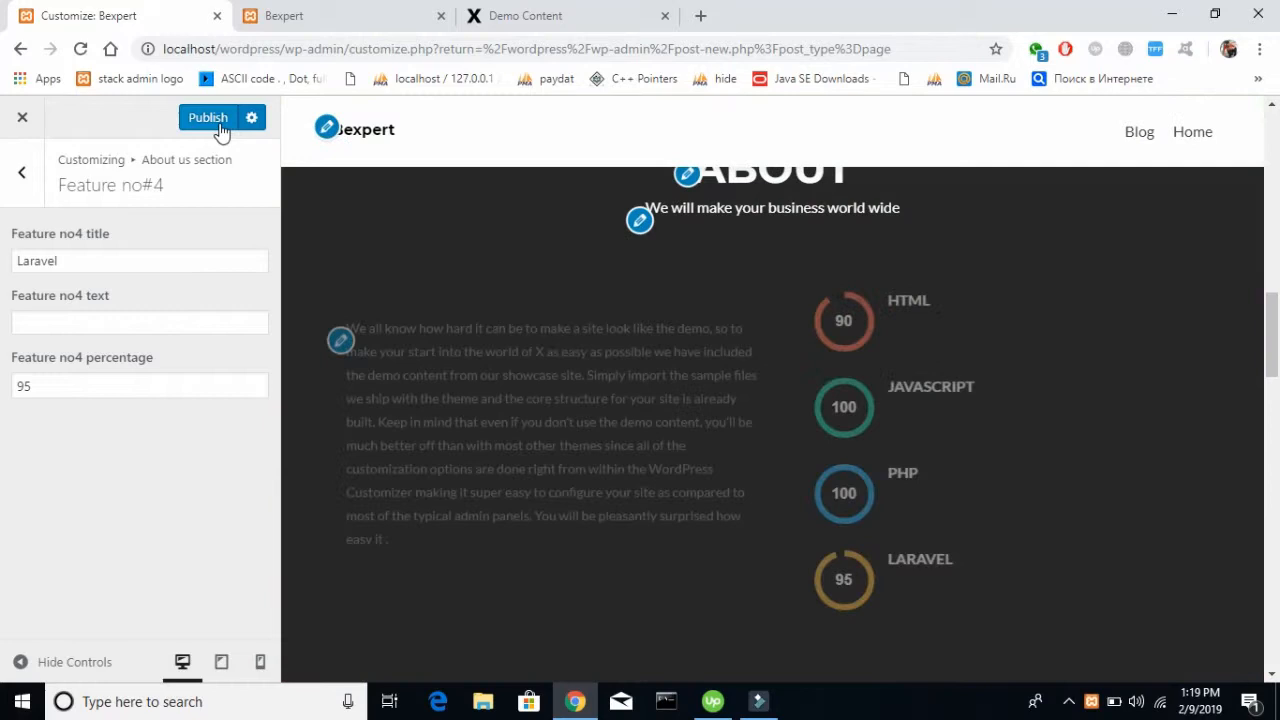
{"action": "left_click", "coordinate": [210, 120]}
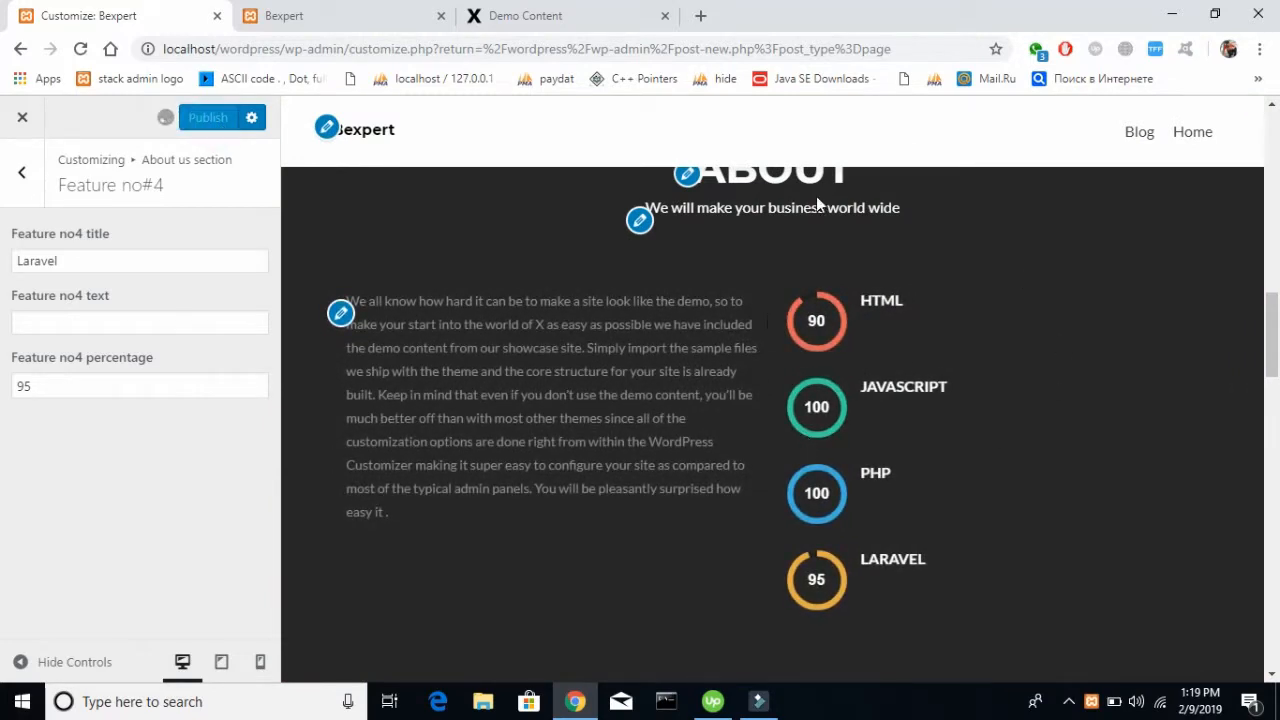
Open the Our focus section's settings for the FEATURES heading
{"action": "left_click", "coordinate": [24, 188]}
{"action": "left_click", "coordinate": [24, 188]}
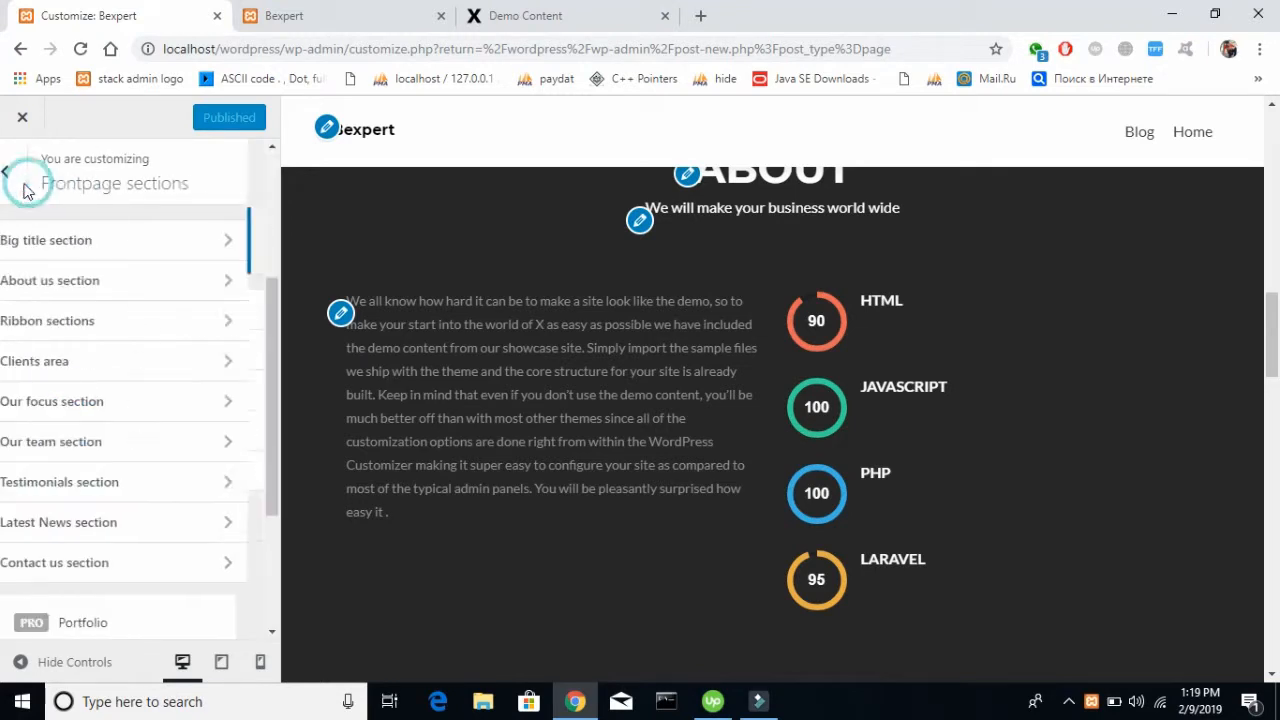
{"action": "left_click", "coordinate": [100, 335]}
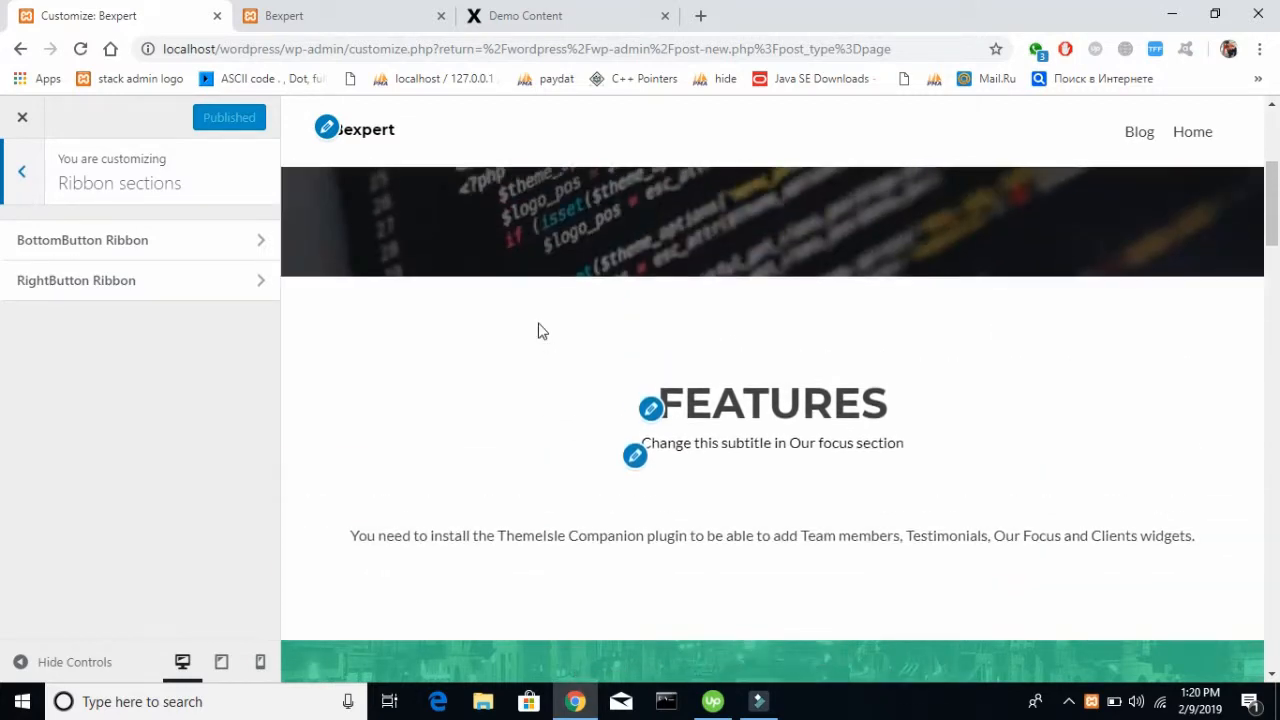
{"action": "left_click", "coordinate": [651, 408]}
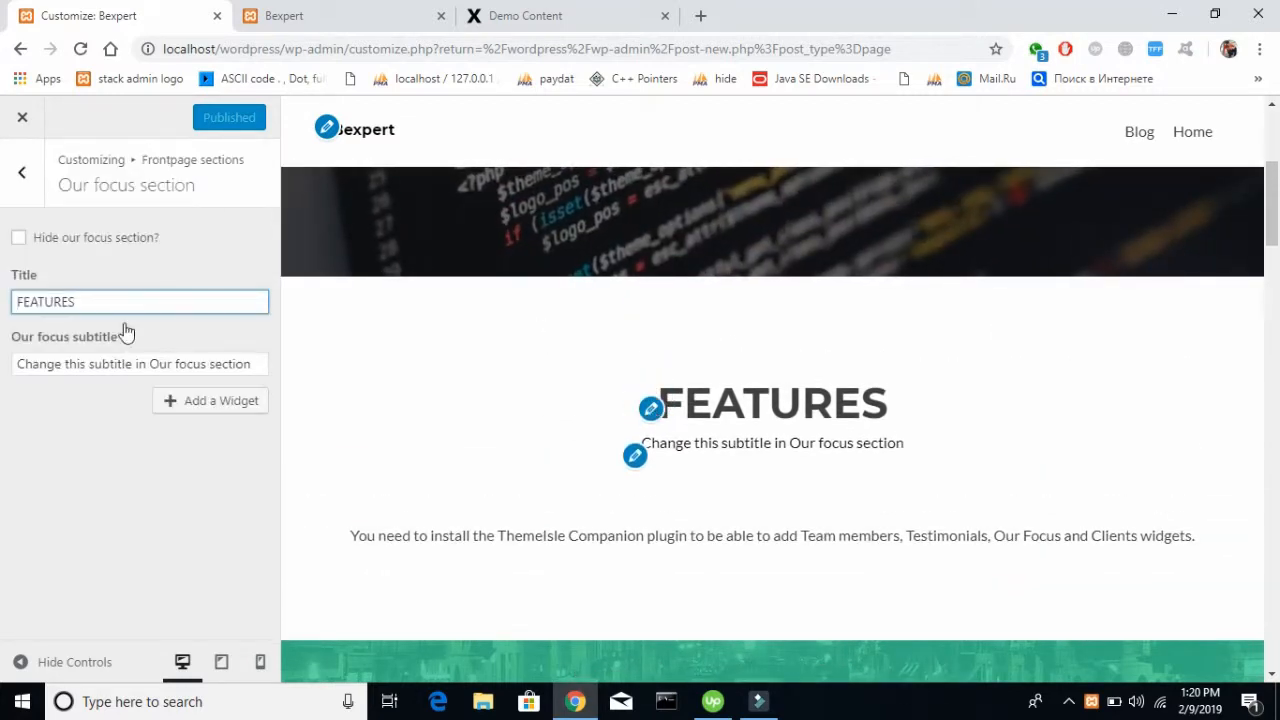
{"action": "left_click_drag", "start_coordinate": [135, 295], "coordinate": [3, 298]}
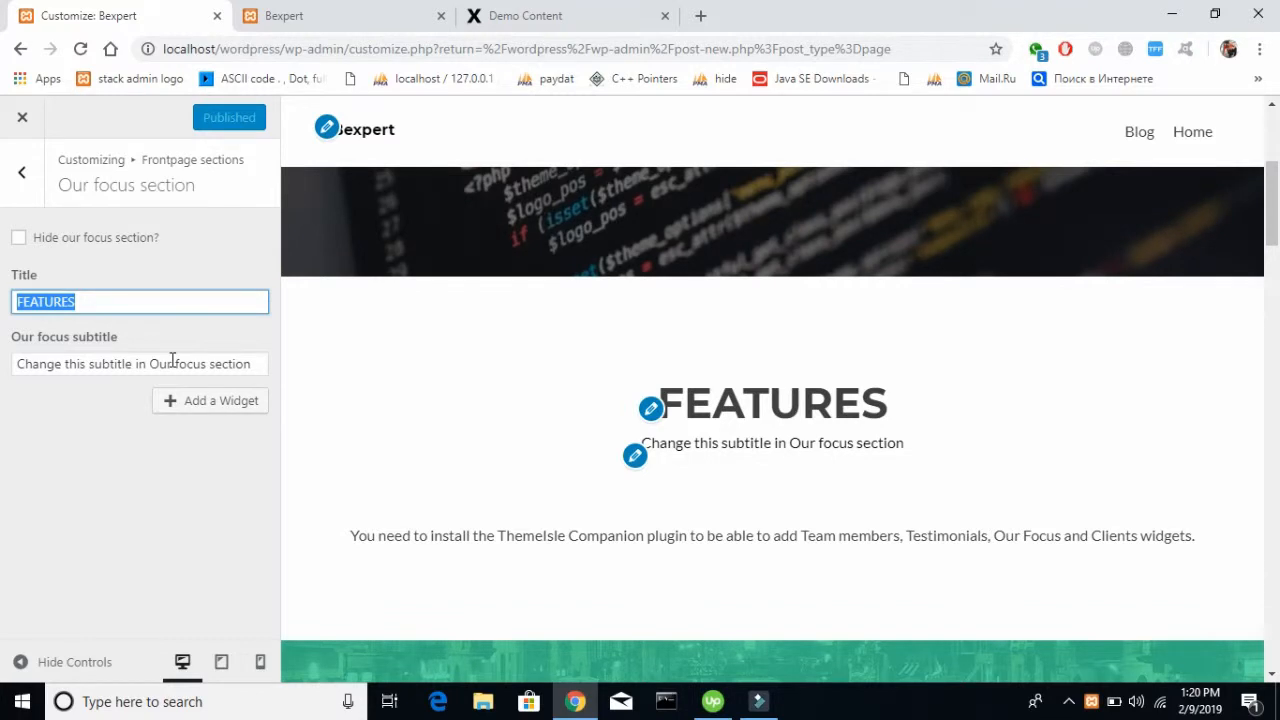
{"action": "key", "text": "BackSpace"}
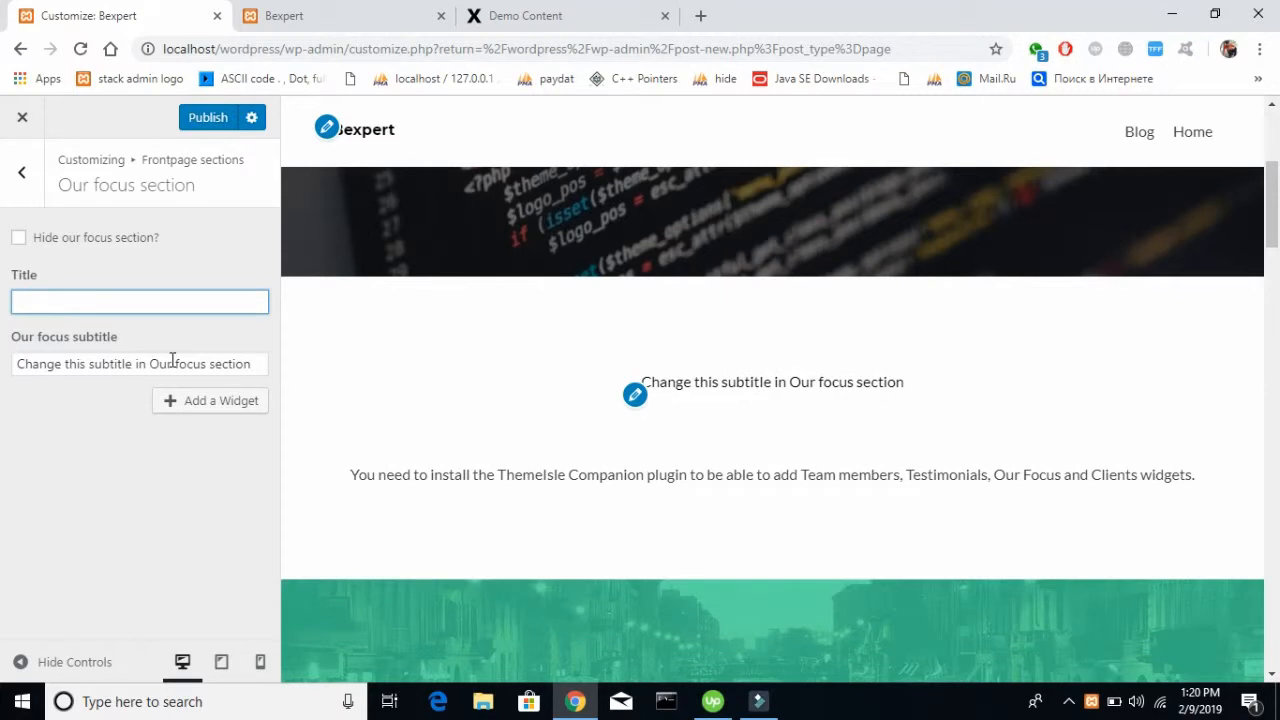
{"action": "key", "text": "ctrl+z"}
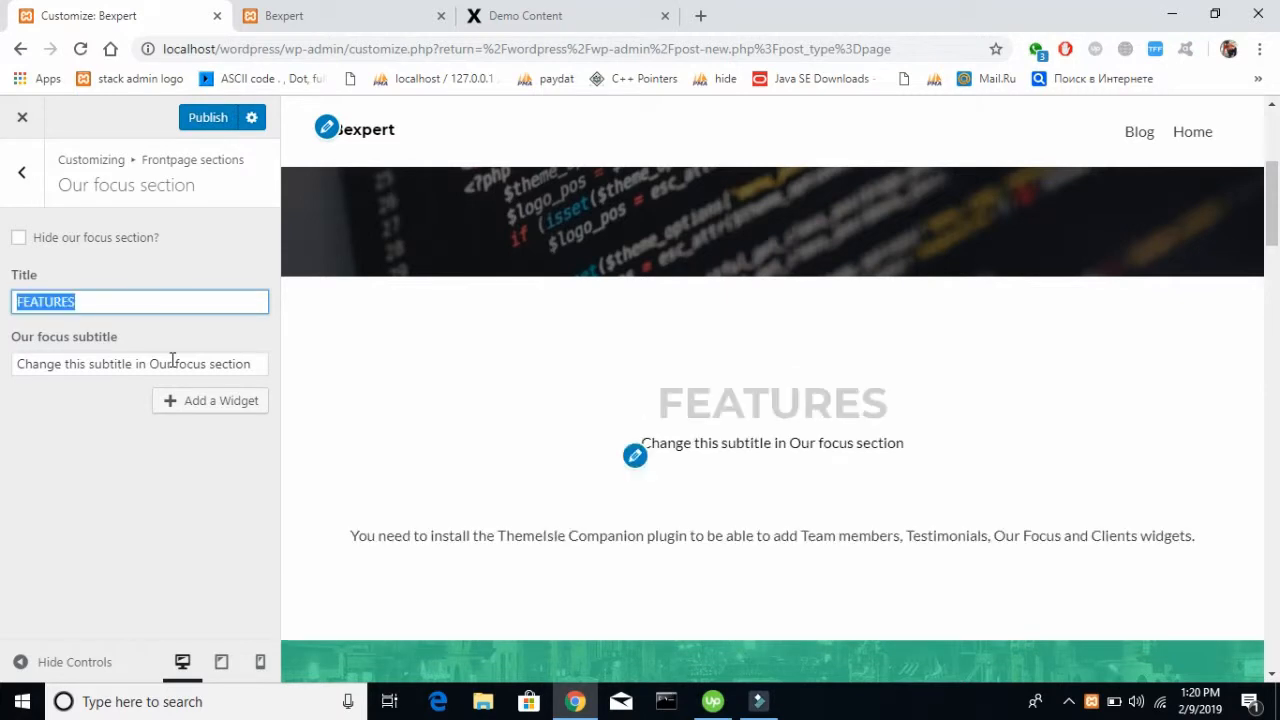
Set the Our focus subtitle to "We have Following Features" and publish the changes
{"action": "left_click", "coordinate": [172, 360]}
{"action": "key", "text": "ctrl+a"}
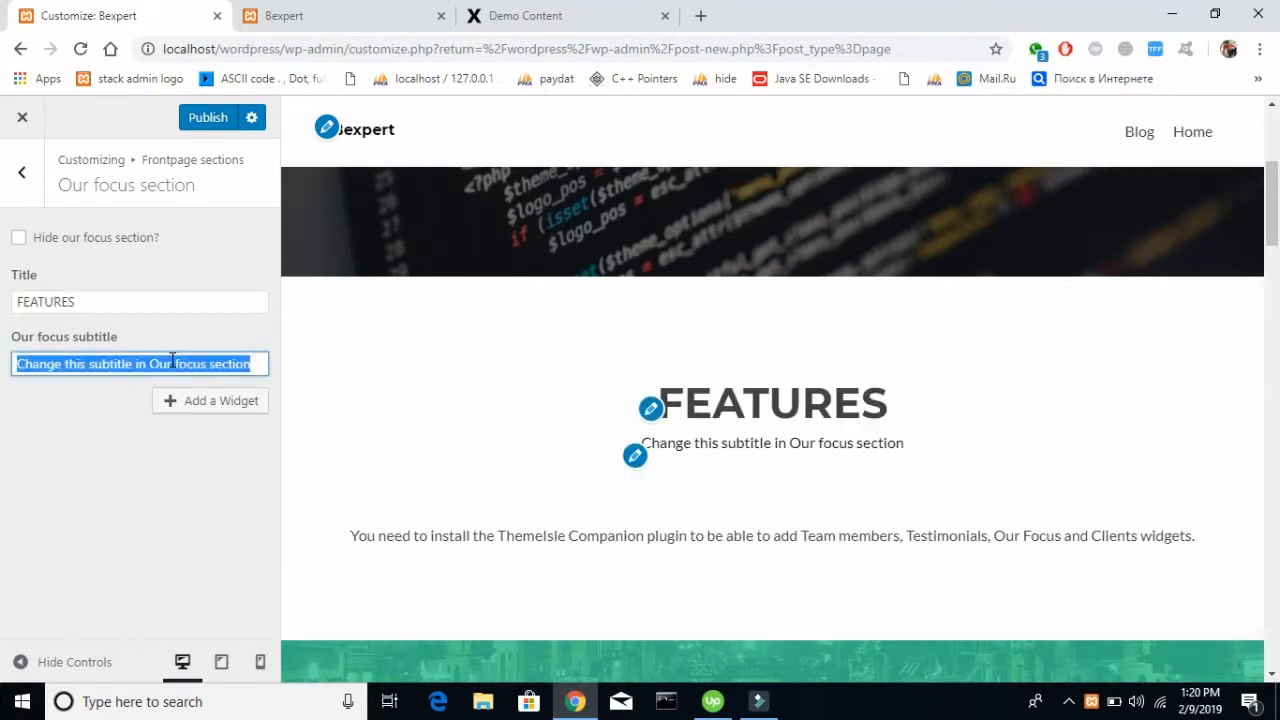
{"action": "type", "text": "="}
{"action": "key", "text": "BackSpace"}
{"action": "type", "text": "We"}
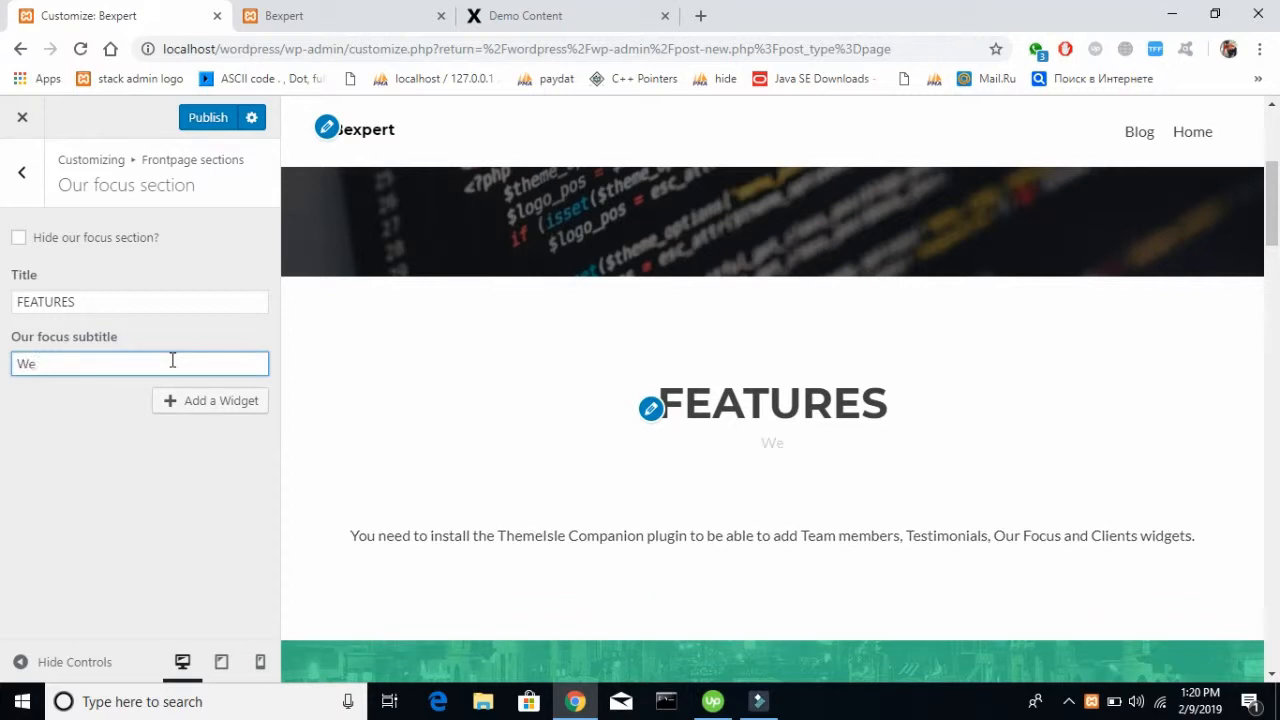
{"action": "type", "text": " have Folo"}
{"action": "key", "text": "BackSpace"}
{"action": "type", "text": "lowing "}
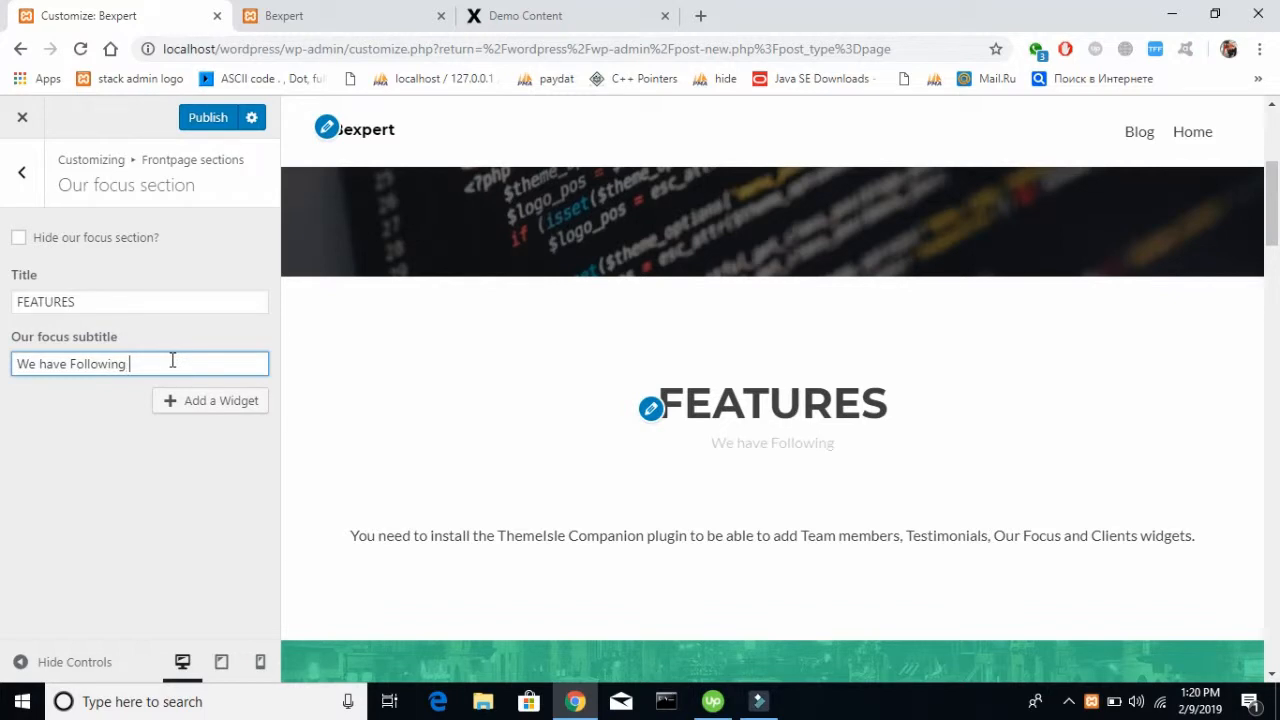
{"action": "type", "text": "Features"}
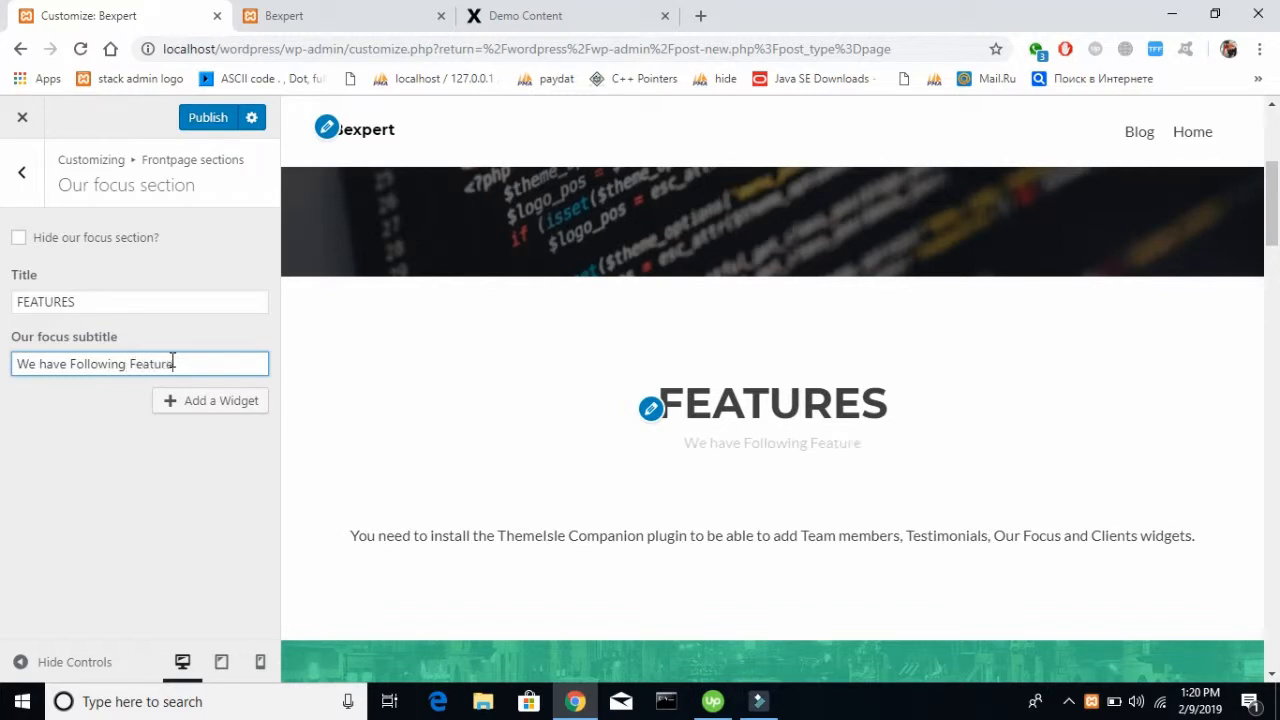
{"action": "left_click", "coordinate": [89, 484]}
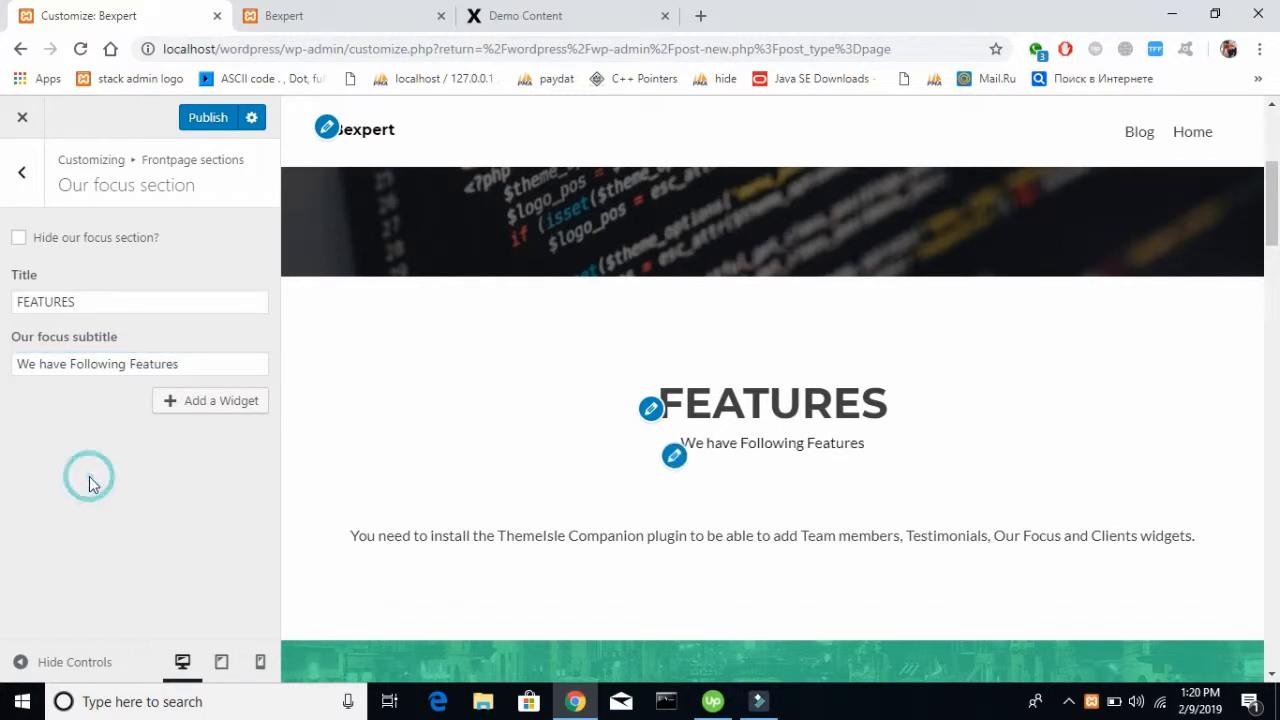
{"action": "left_click_drag", "start_coordinate": [430, 525], "coordinate": [531, 538]}
{"action": "left_click", "coordinate": [529, 539]}
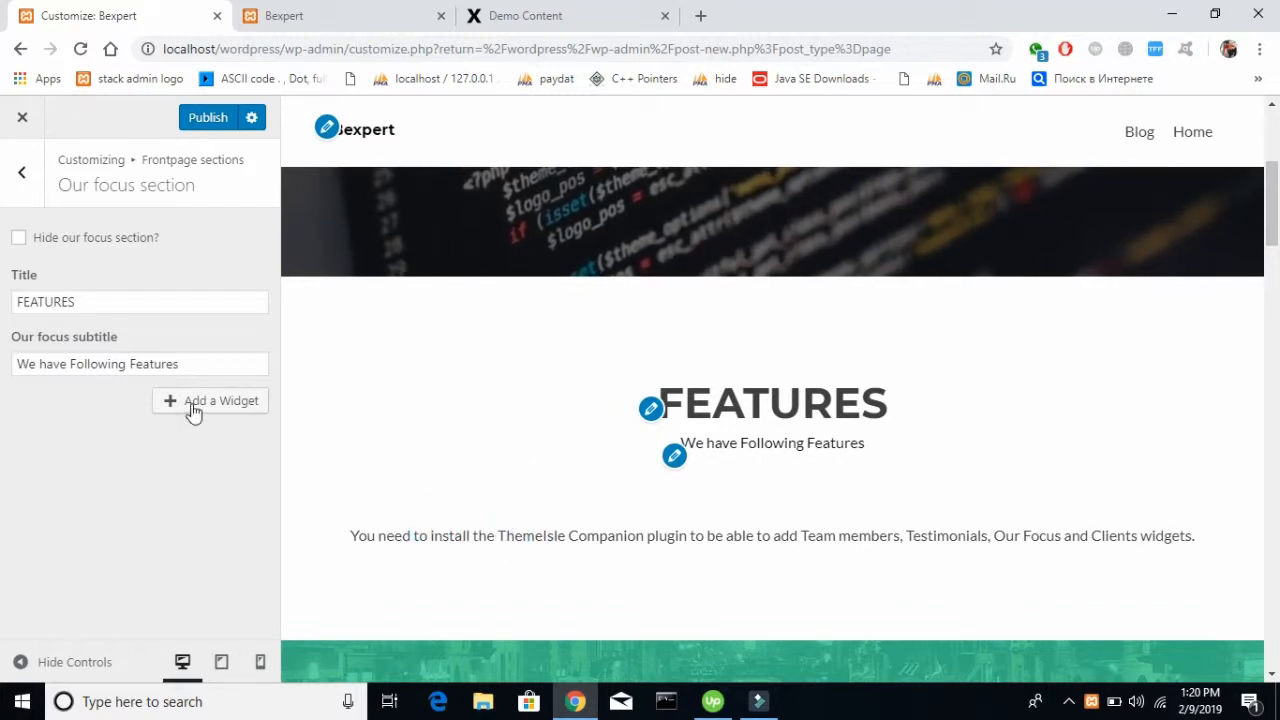
{"action": "left_click", "coordinate": [350, 536]}
{"action": "left_click", "coordinate": [1058, 526]}
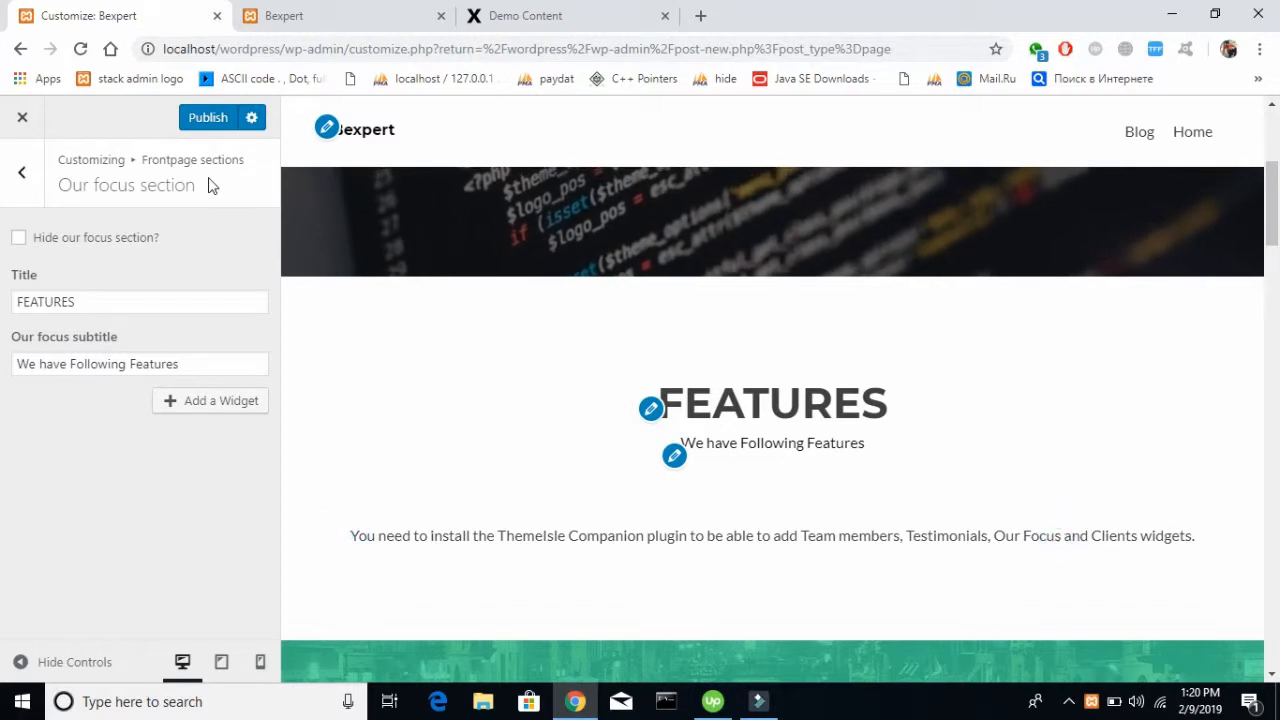
{"action": "left_click", "coordinate": [201, 121]}
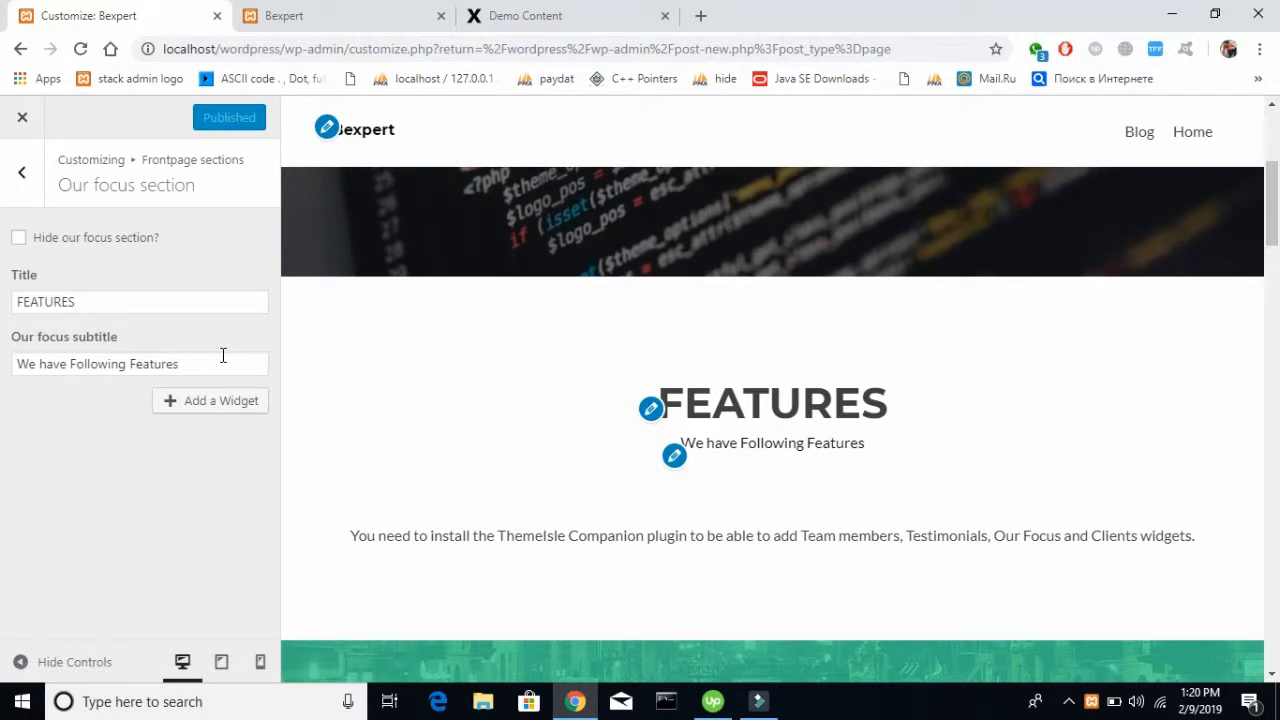
Open the front page's Our team section for editing
{"action": "left_click", "coordinate": [22, 172]}
{"action": "scroll", "coordinate": [103, 469], "scroll_direction": "down", "scroll_amount": 3}
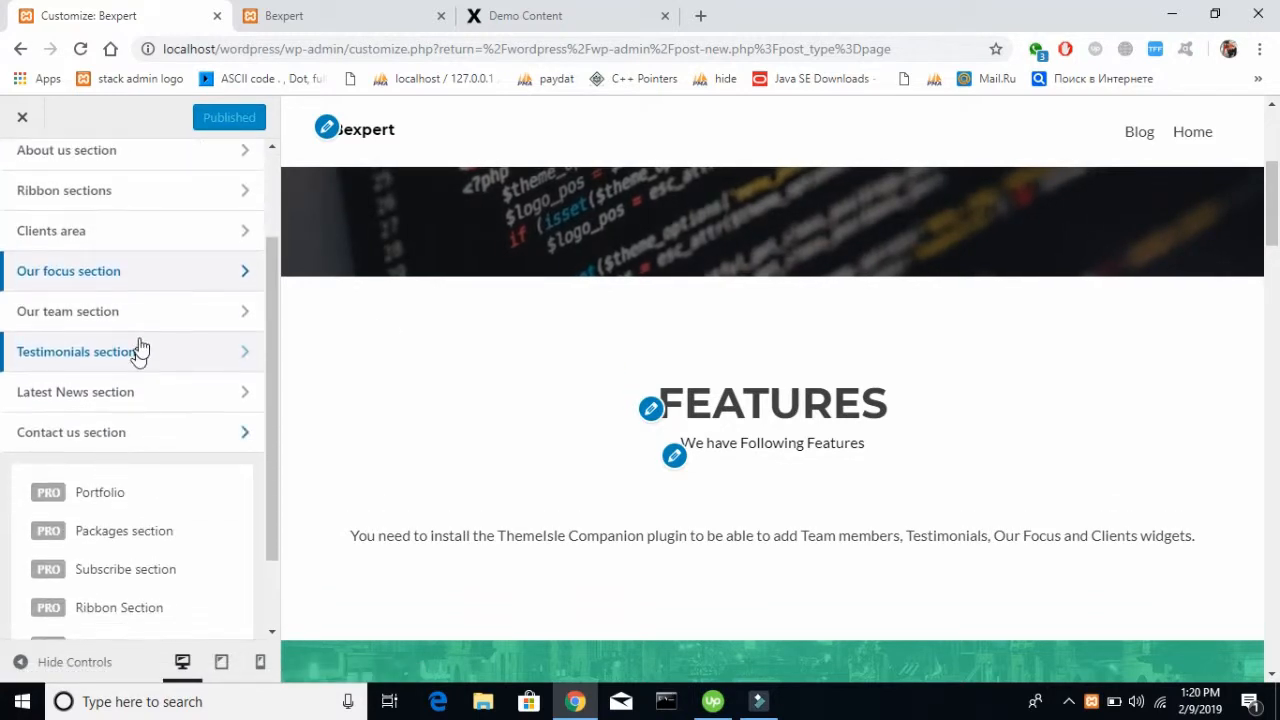
{"action": "left_click", "coordinate": [141, 318]}
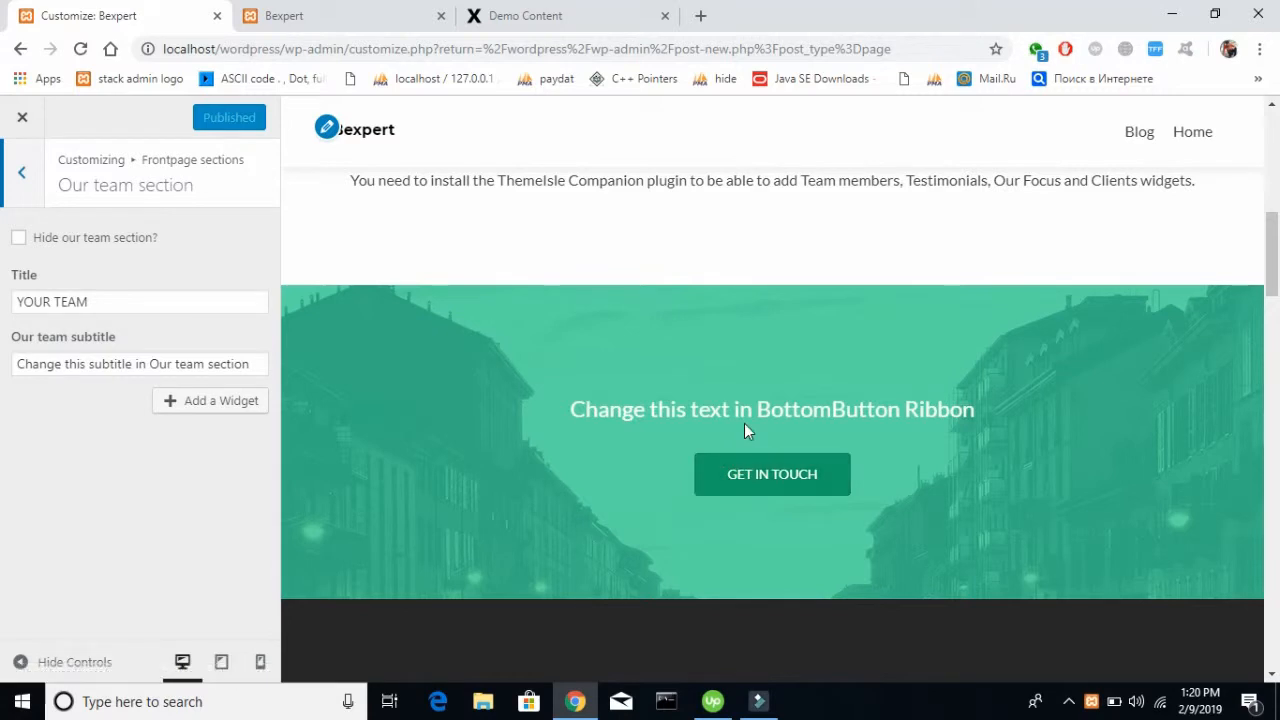
{"action": "scroll", "coordinate": [744, 423], "scroll_direction": "down", "scroll_amount": 14}
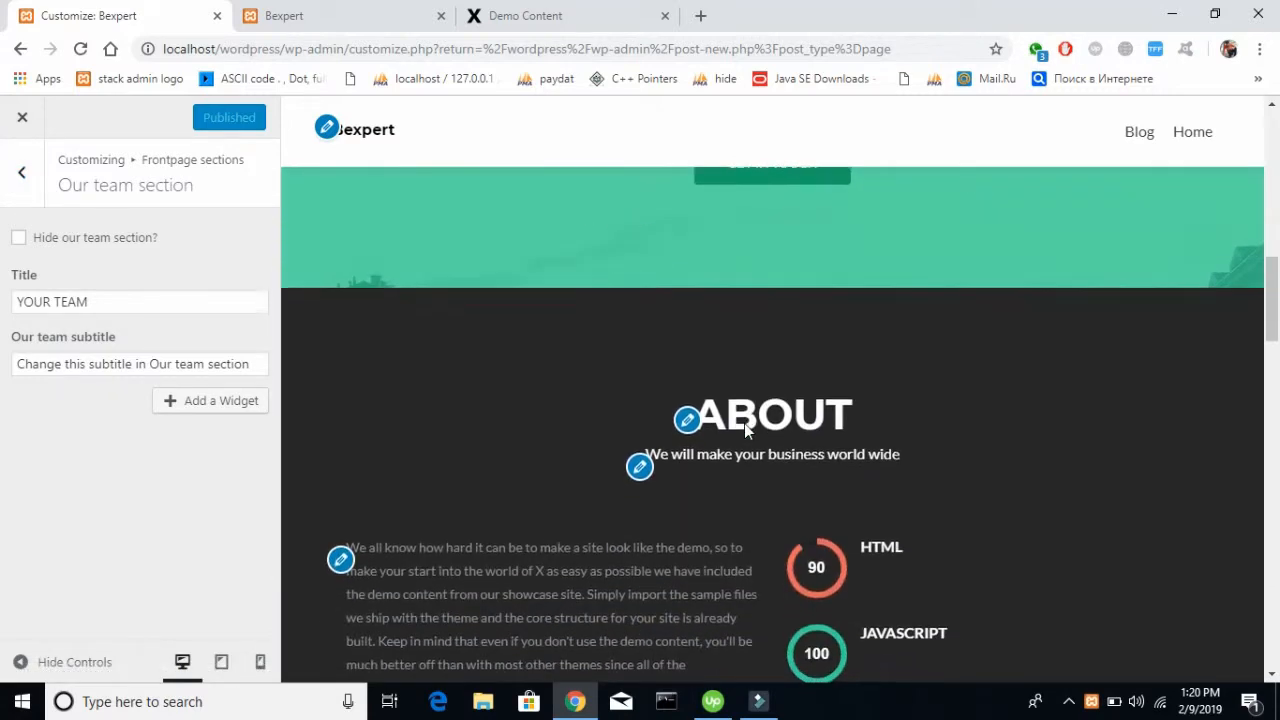
{"action": "scroll", "coordinate": [744, 423], "scroll_direction": "up", "scroll_amount": 1}
{"action": "scroll", "coordinate": [744, 423], "scroll_direction": "up", "scroll_amount": 2}
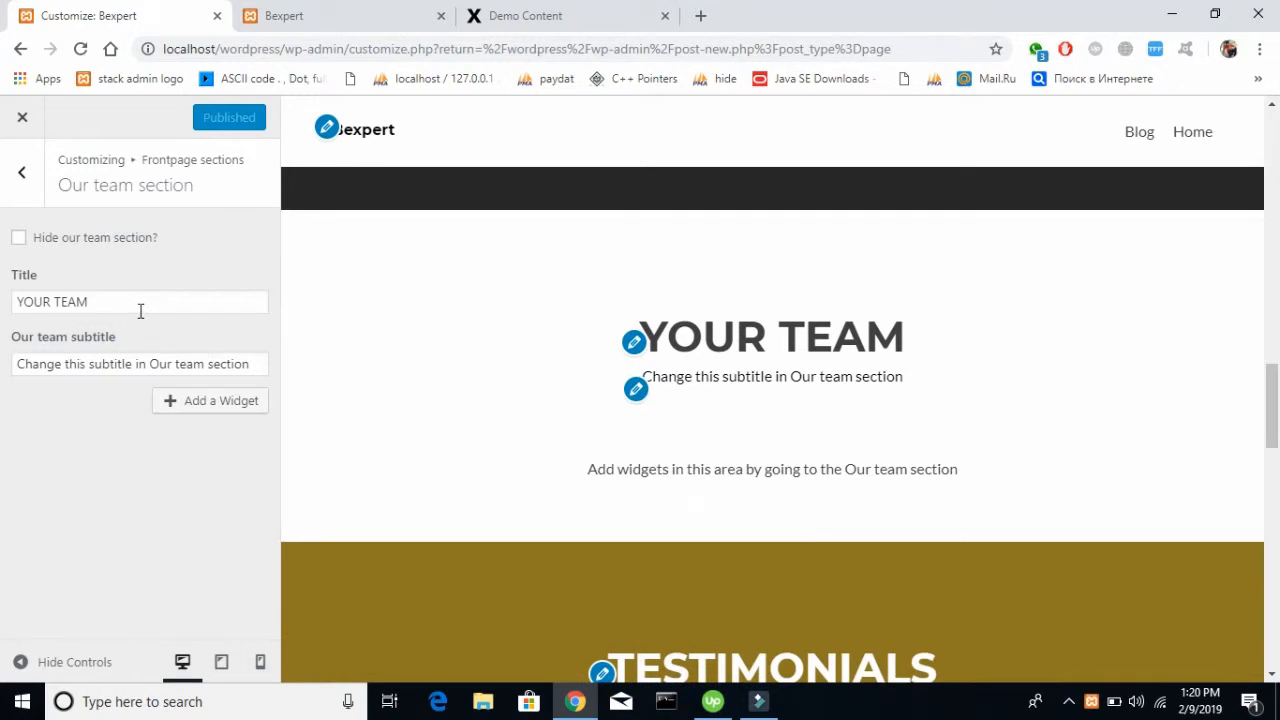
Set the Our team subtitle to "We are here to provide you any service" and publish the changes
{"action": "triple_click", "coordinate": [73, 304]}
{"action": "left_click", "coordinate": [172, 366]}
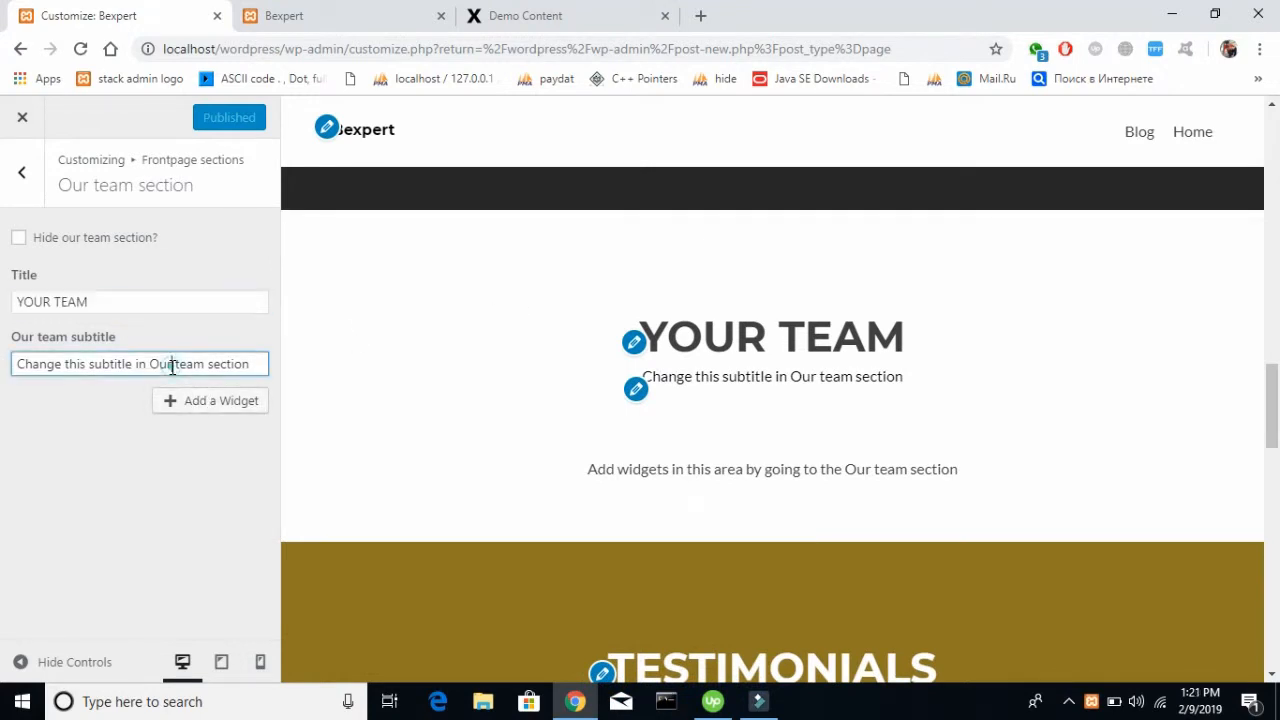
{"action": "triple_click", "coordinate": [172, 366]}
{"action": "key", "text": "BackSpace"}
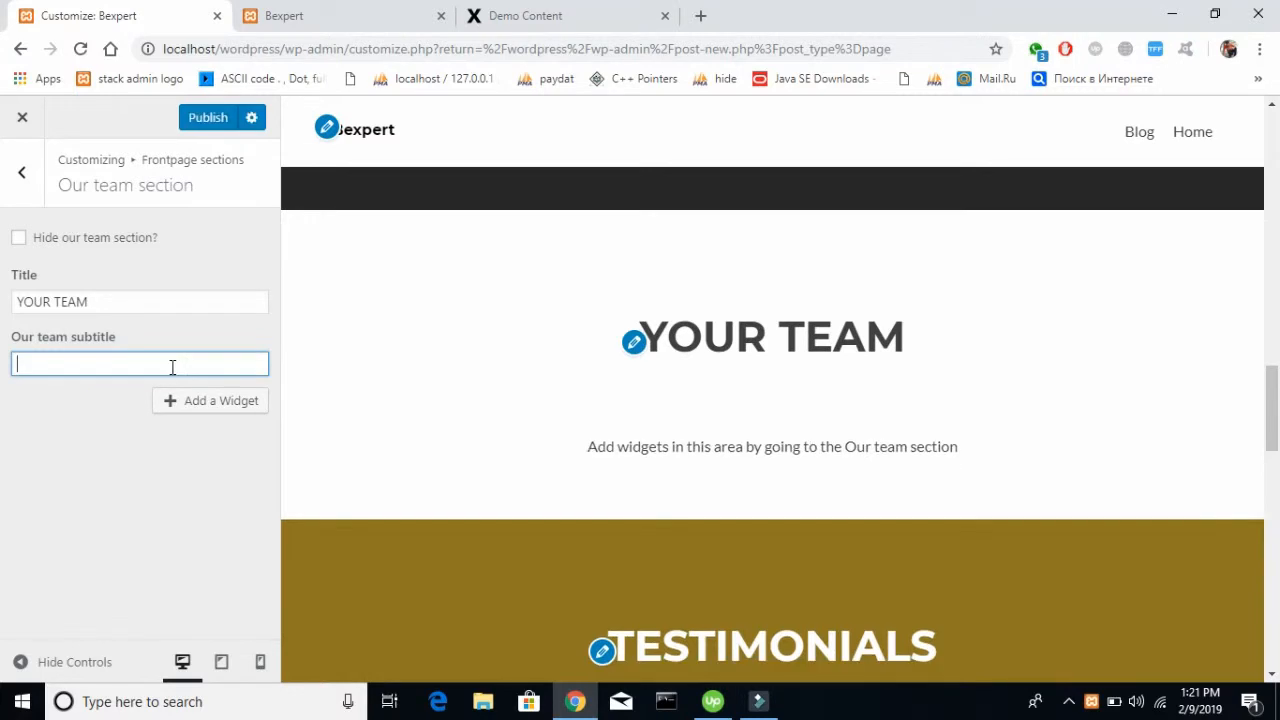
{"action": "type", "text": "W"}
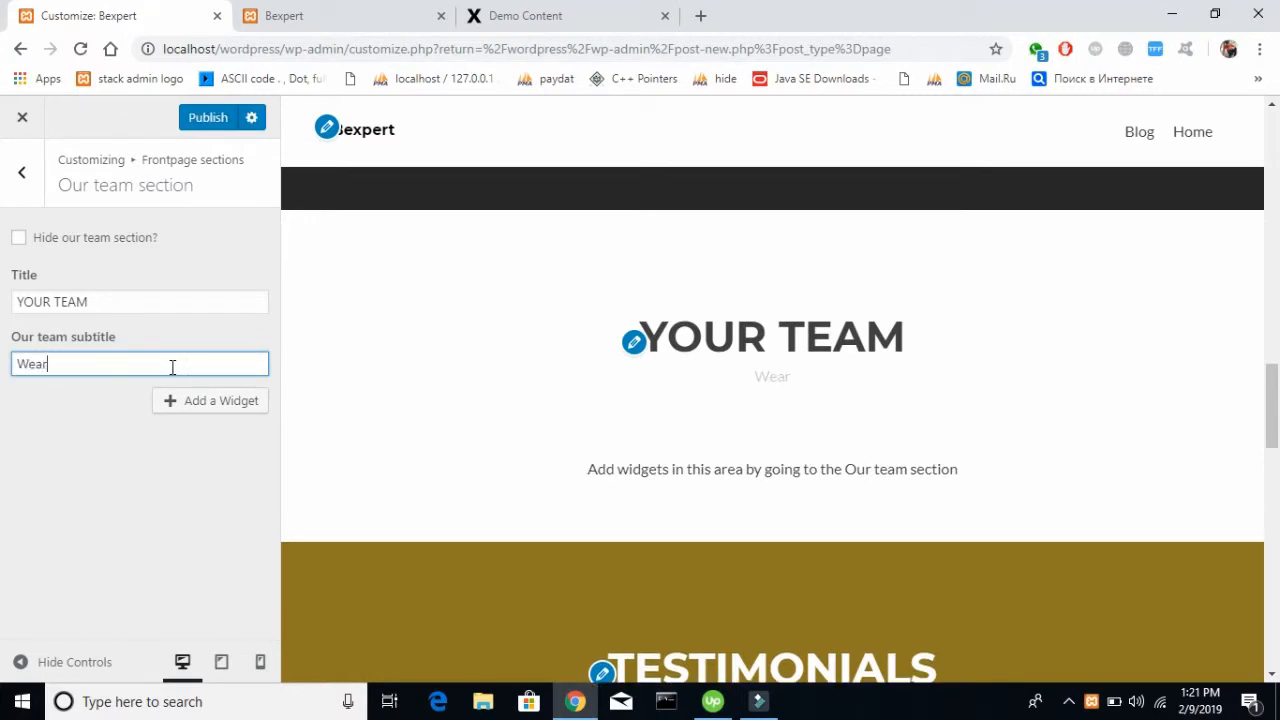
{"action": "type", "text": "e are fourmem"}
{"action": "key", "text": "BackSpace"}
{"action": "key", "text": "BackSpace"}
{"action": "key", "text": "BackSpace"}
{"action": "key", "text": "BackSpace"}
{"action": "key", "text": "BackSpace"}
{"action": "key", "text": "BackSpace"}
{"action": "type", "text": "here o"}
{"action": "type", "text": "o pr"}
{"action": "key", "text": "BackSpace"}
{"action": "key", "text": "BackSpace"}
{"action": "key", "text": "BackSpace"}
{"action": "key", "text": "BackSpace"}
{"action": "key", "text": "BackSpace"}
{"action": "type", "text": "to you"}
{"action": "key", "text": "BackSpace"}
{"action": "key", "text": "BackSpace"}
{"action": "key", "text": "BackSpace"}
{"action": "type", "text": "pro"}
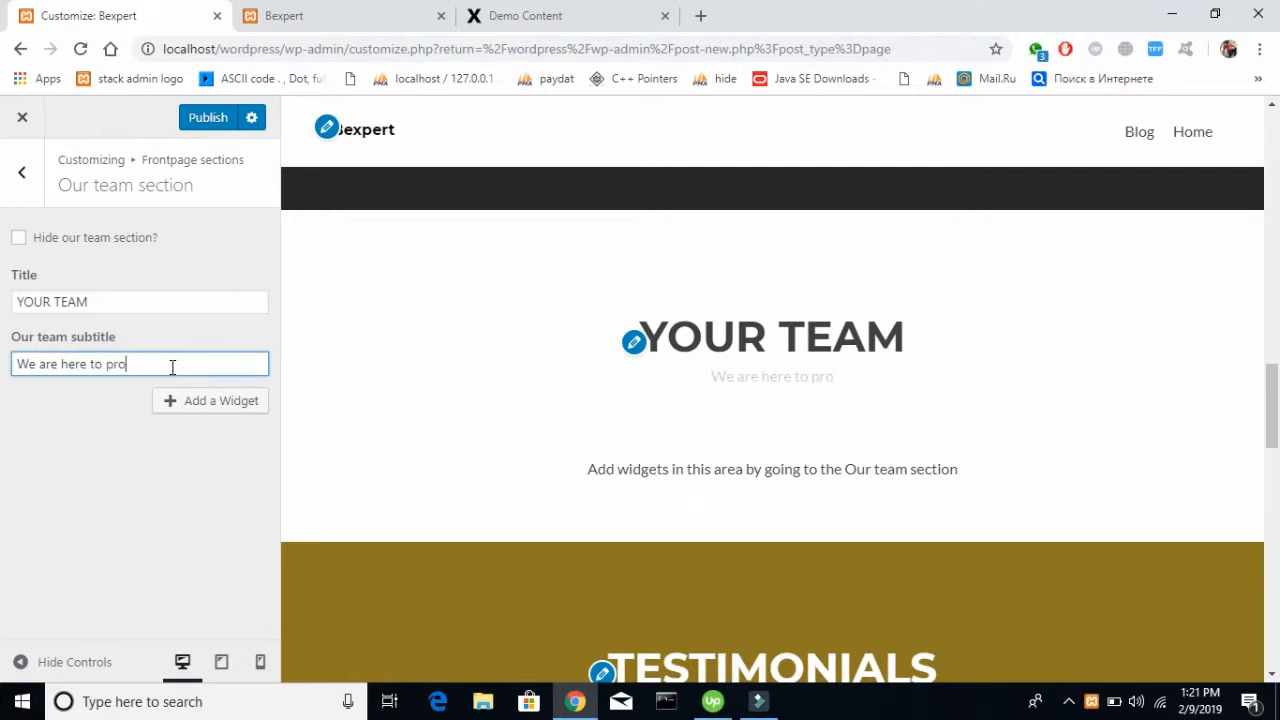
{"action": "type", "text": "vide you"}
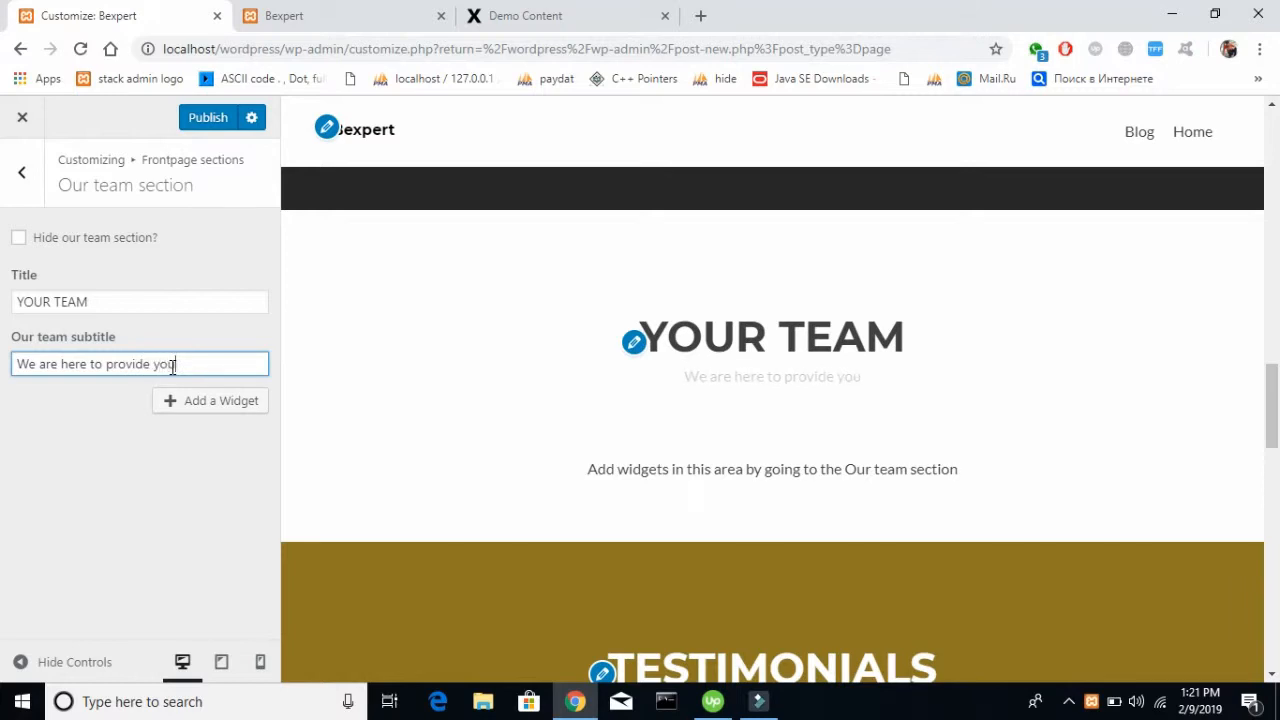
{"action": "type", "text": " any ser"}
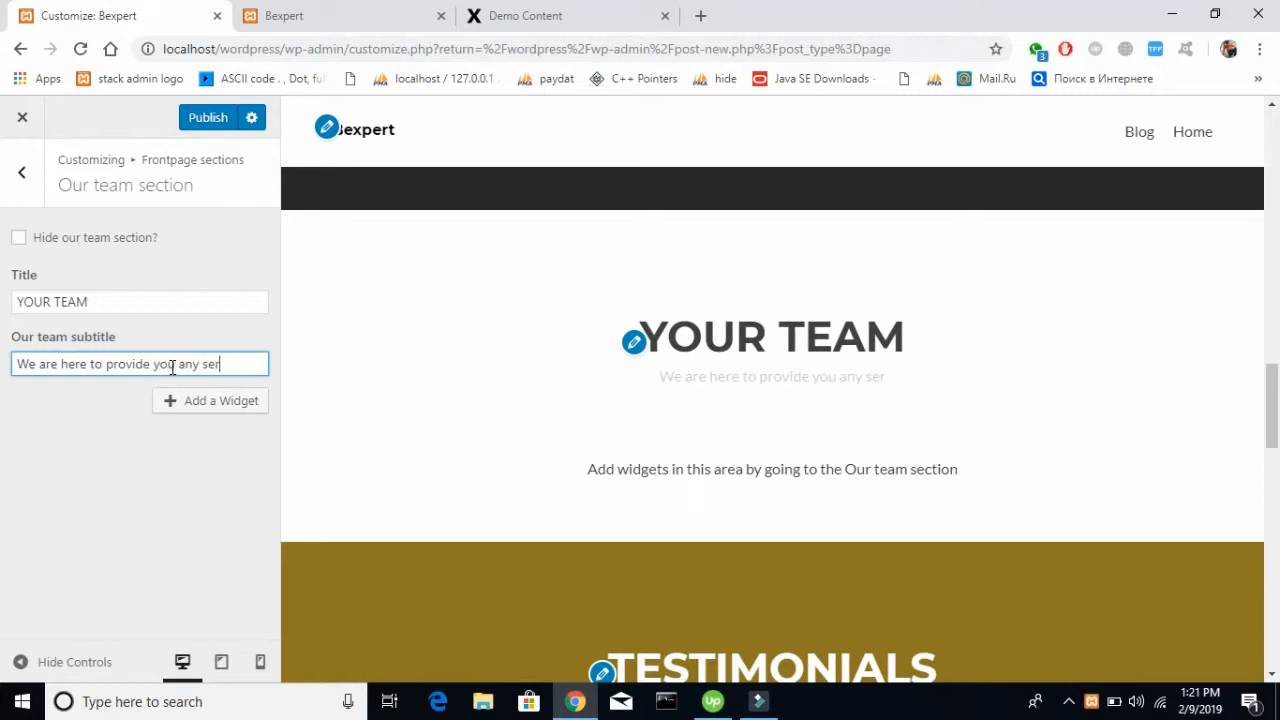
{"action": "type", "text": "vice"}
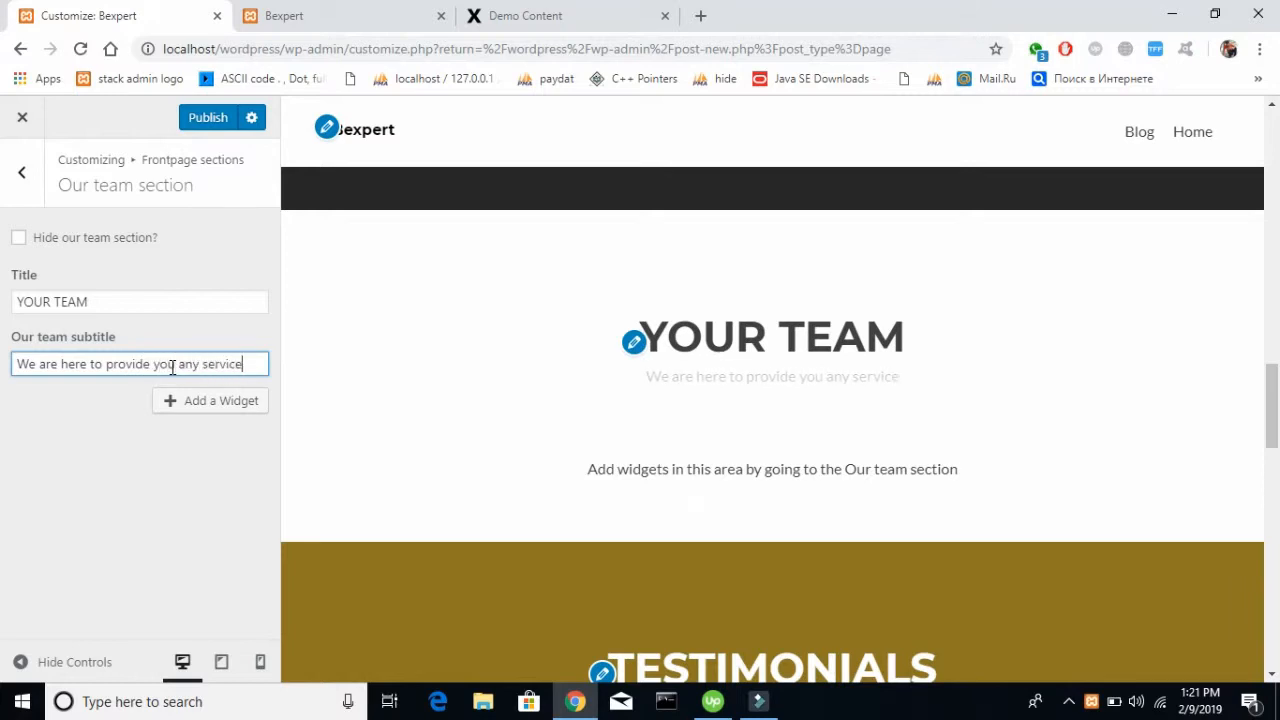
{"action": "left_click", "coordinate": [216, 503]}
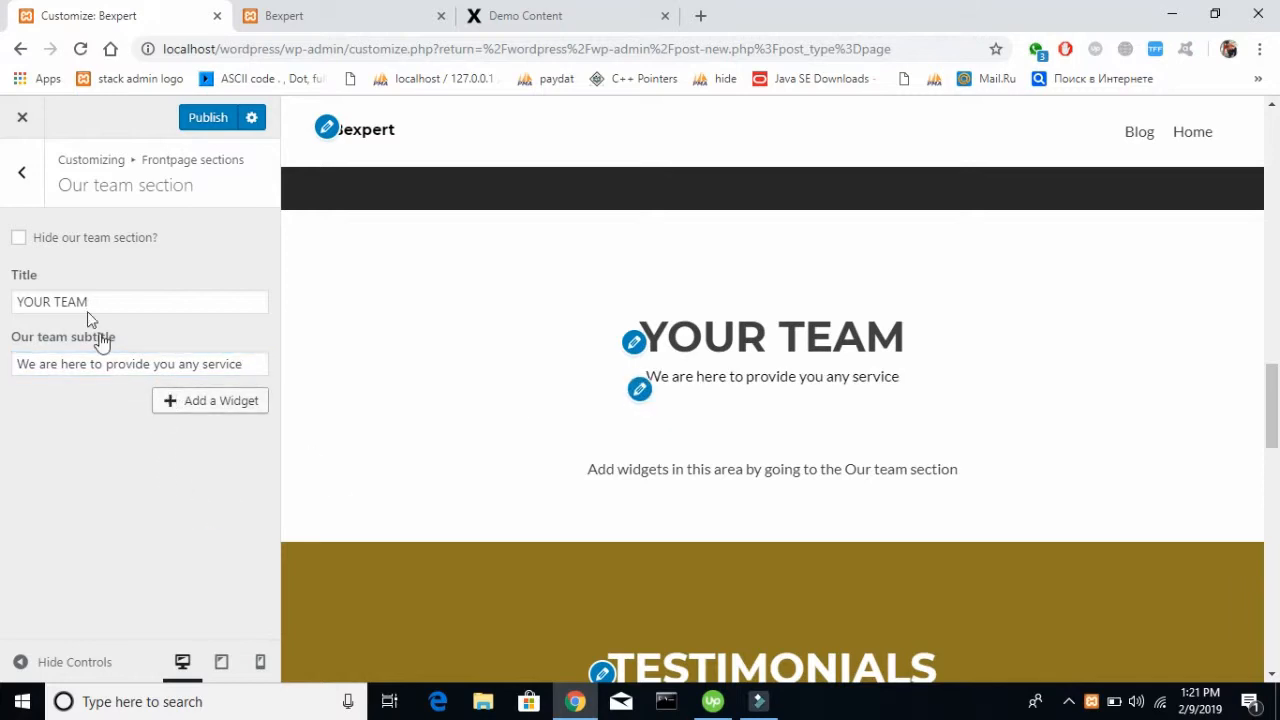
{"action": "left_click", "coordinate": [224, 119]}
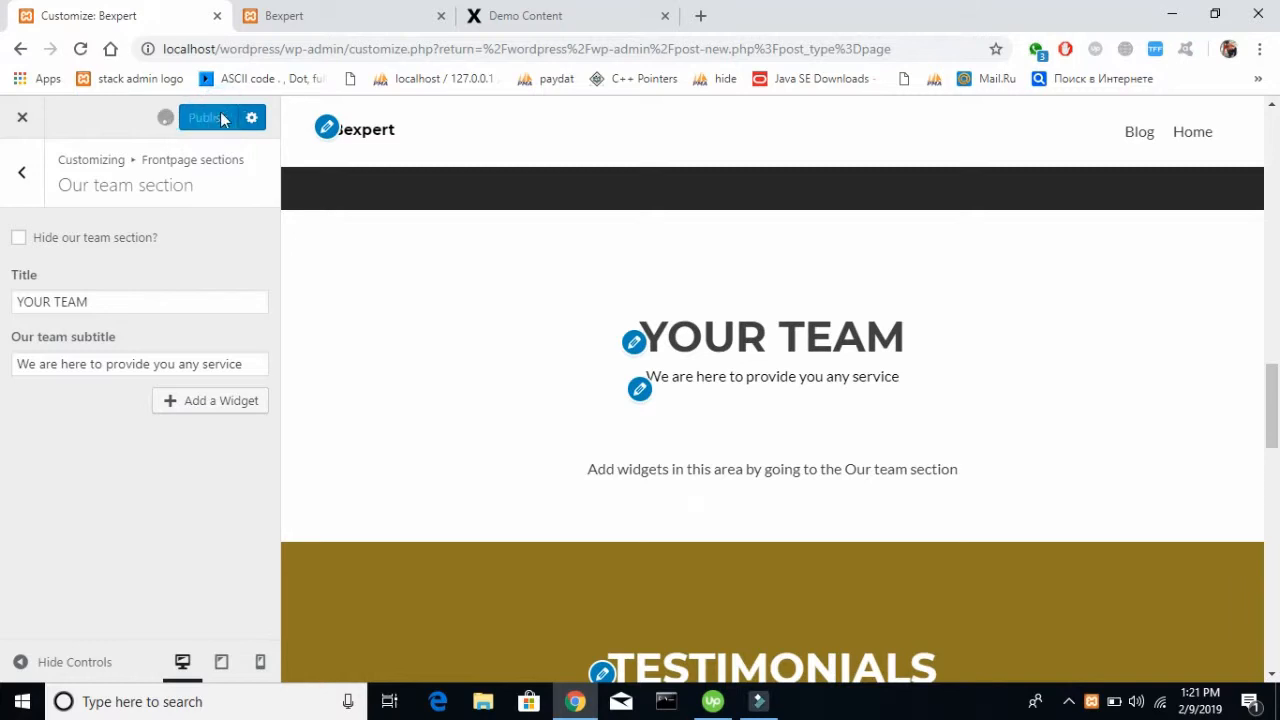
Look through the remaining front page sections in the preview, from Testimonials down to the contact area
{"action": "scroll", "coordinate": [701, 316], "scroll_direction": "down", "scroll_amount": 3}
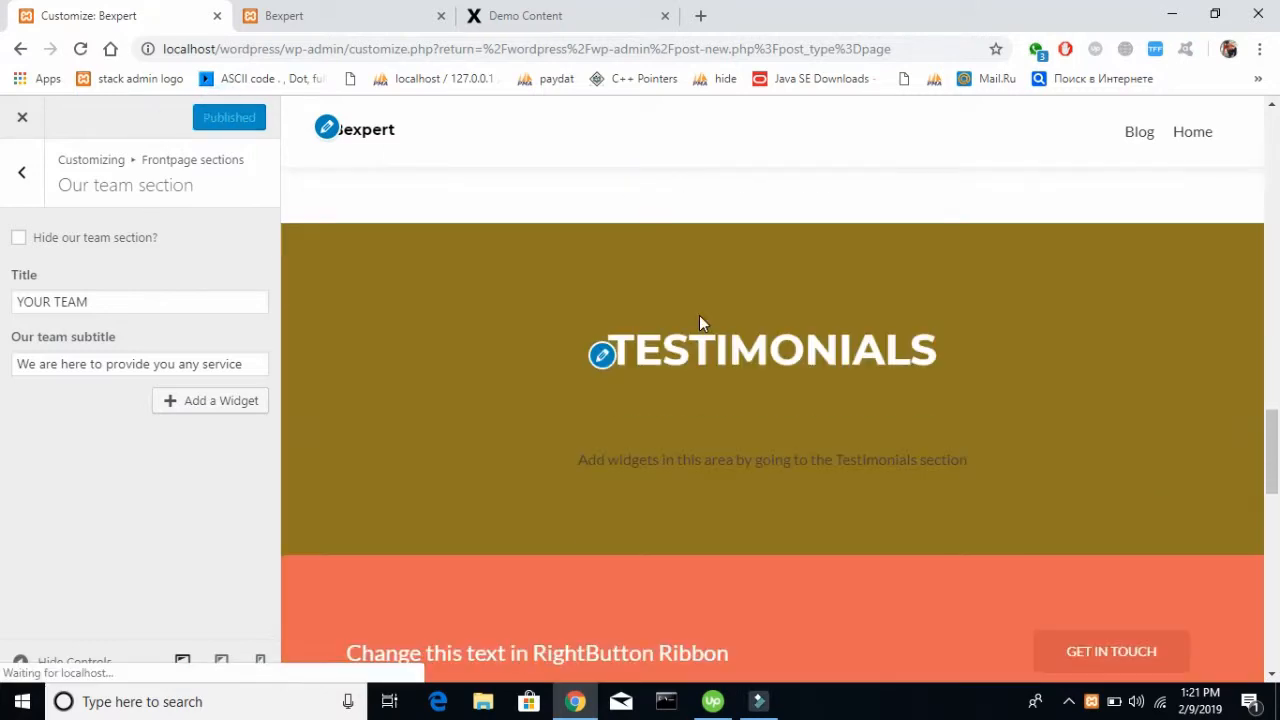
{"action": "scroll", "coordinate": [699, 315], "scroll_direction": "down", "scroll_amount": 5}
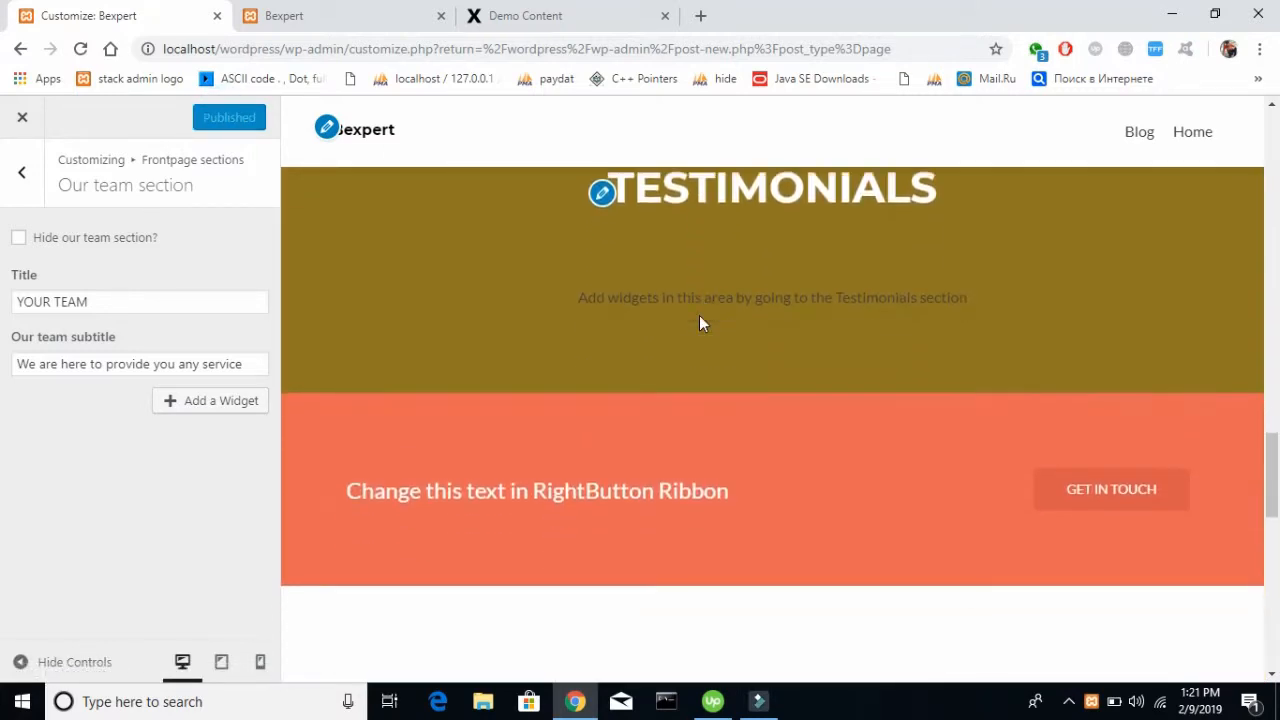
{"action": "scroll", "coordinate": [699, 315], "scroll_direction": "down", "scroll_amount": 5}
{"action": "scroll", "coordinate": [700, 320], "scroll_direction": "up", "scroll_amount": 4}
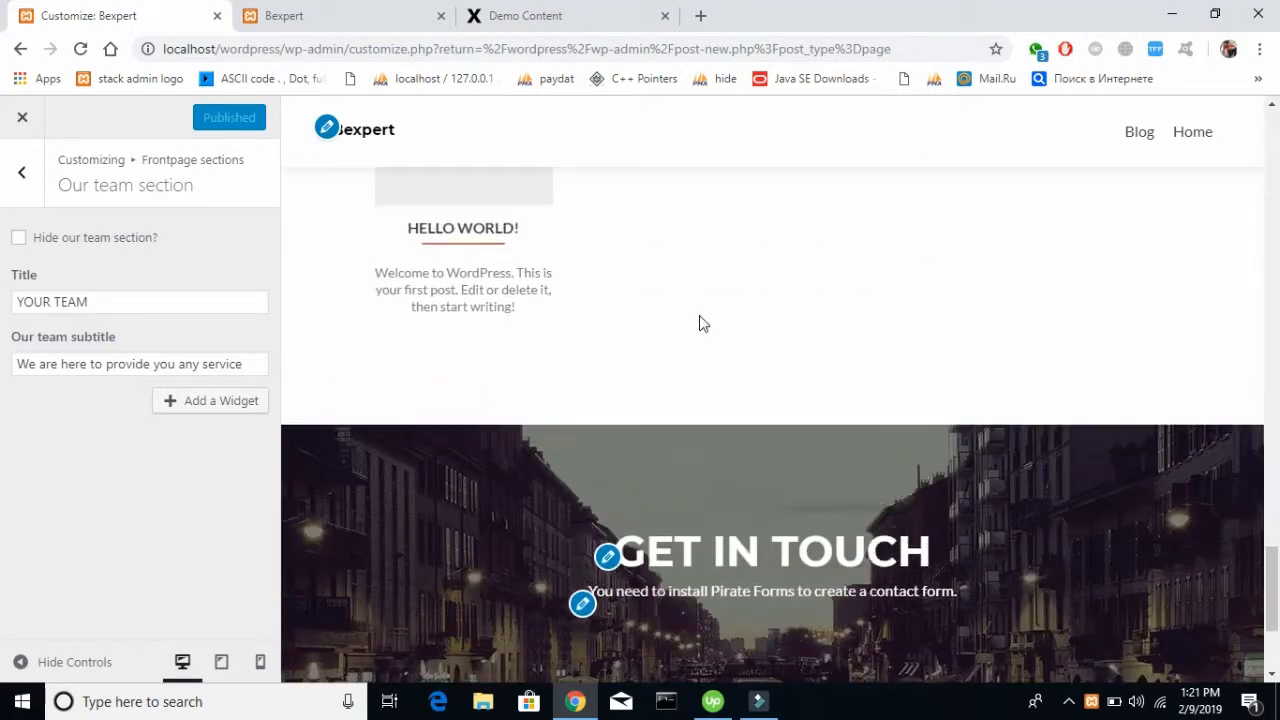
Set the front page's Testimonials subtitle to "Here are our reviews" and publish the changes
{"action": "scroll", "coordinate": [701, 322], "scroll_direction": "up", "scroll_amount": 8}
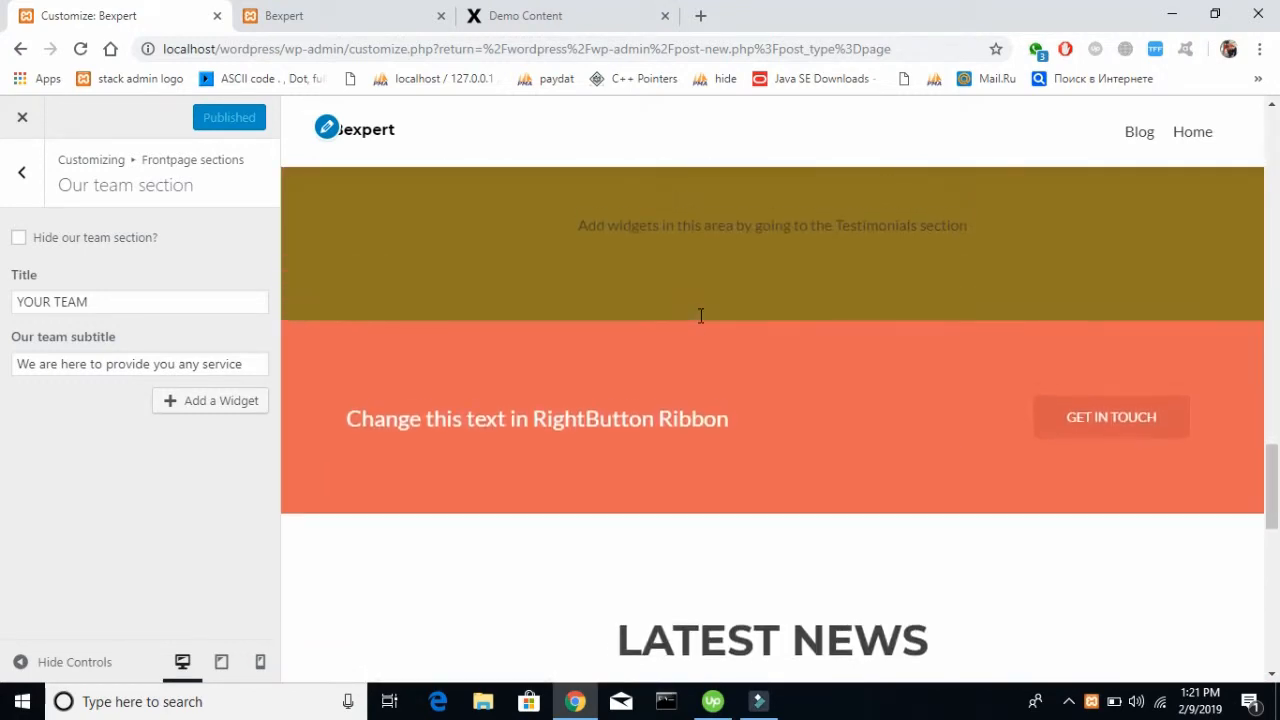
{"action": "scroll", "coordinate": [701, 322], "scroll_direction": "down", "scroll_amount": 4}
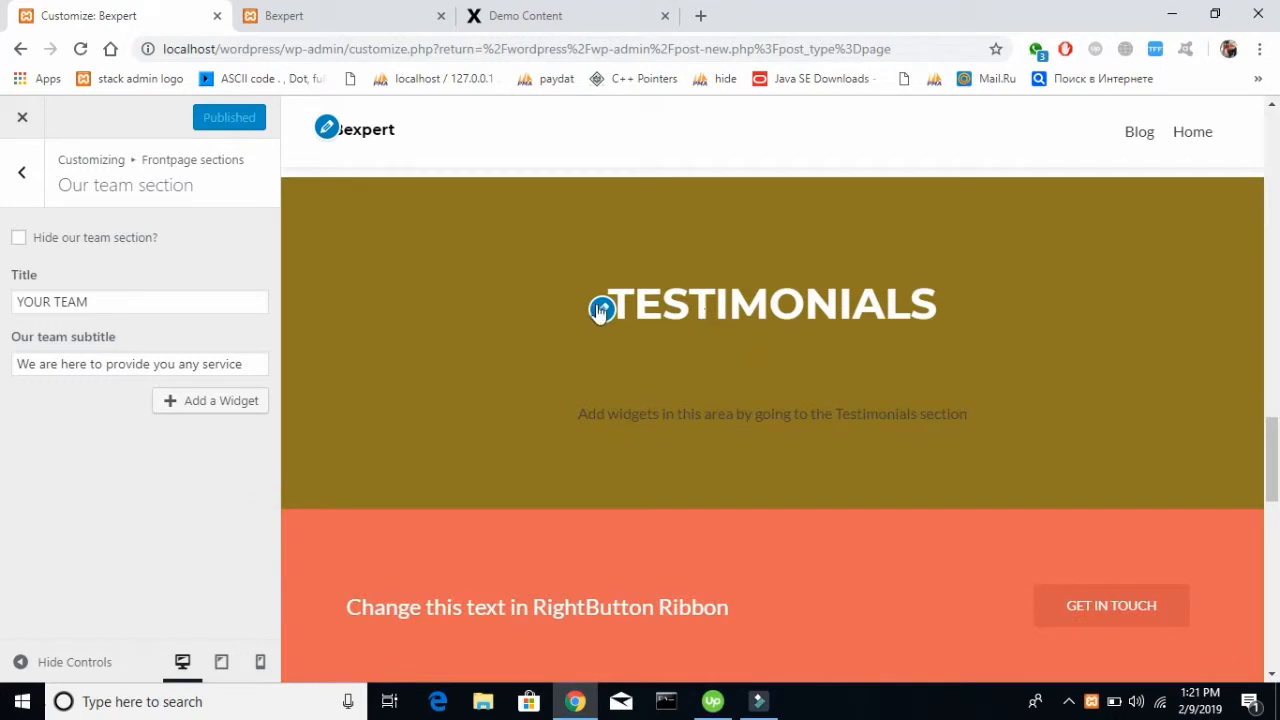
{"action": "left_click", "coordinate": [22, 172]}
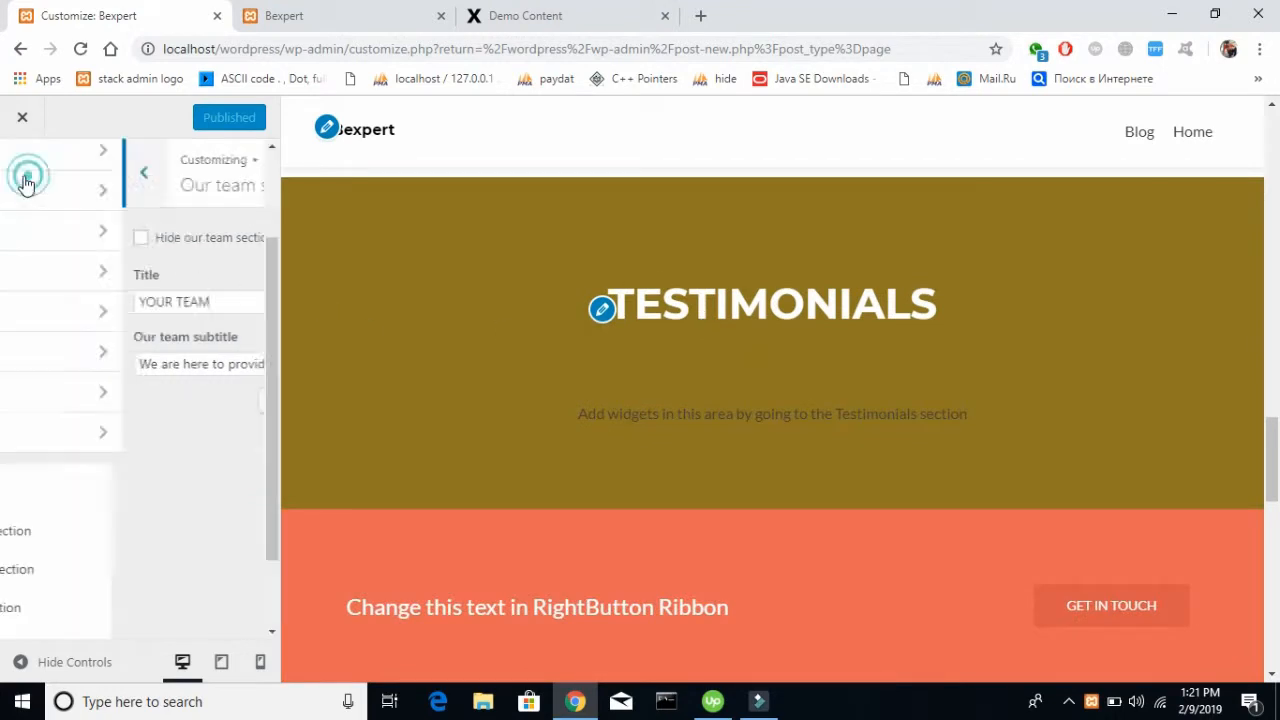
{"action": "left_click", "coordinate": [120, 352]}
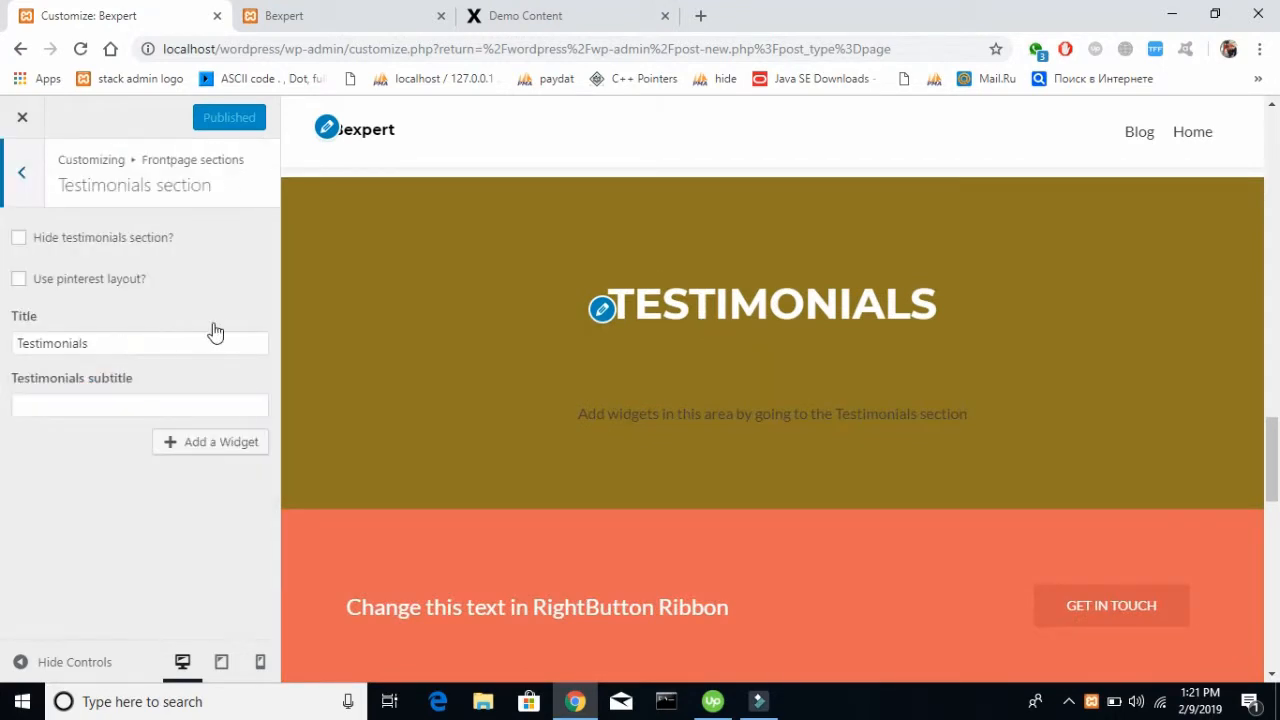
{"action": "double_click", "coordinate": [145, 340]}
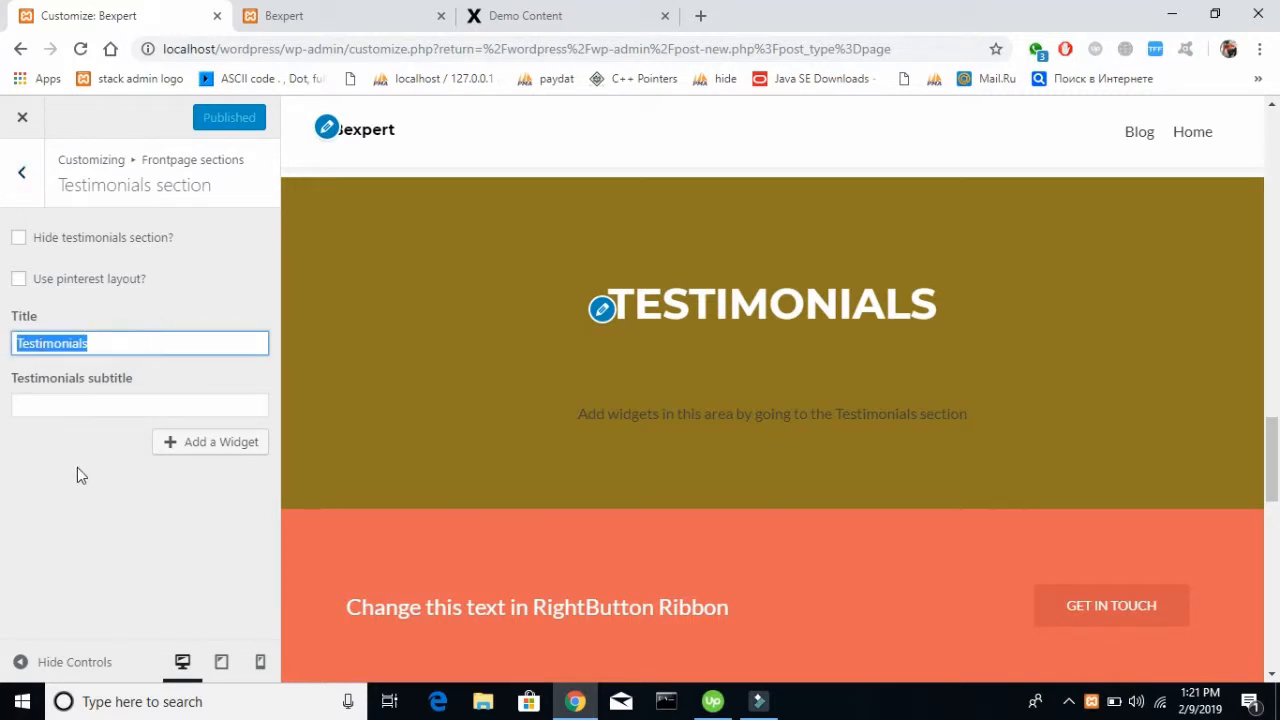
{"action": "left_click", "coordinate": [130, 408]}
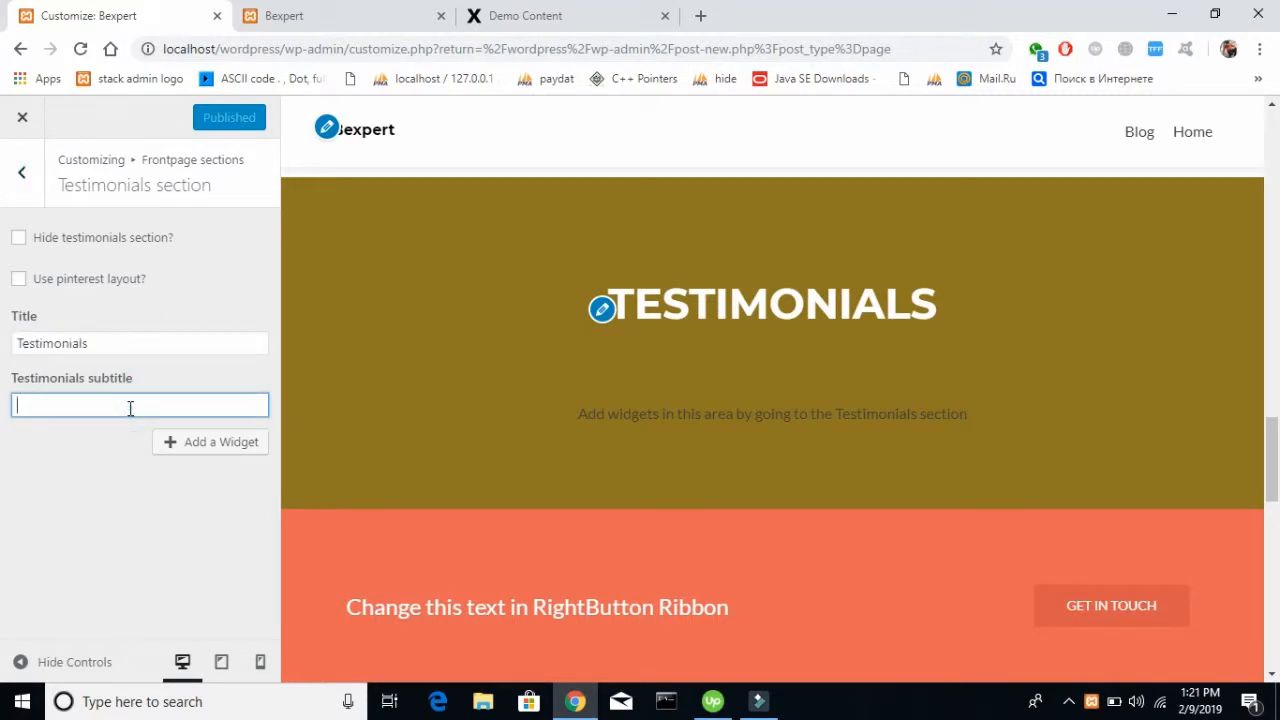
{"action": "type", "text": "HEre"}
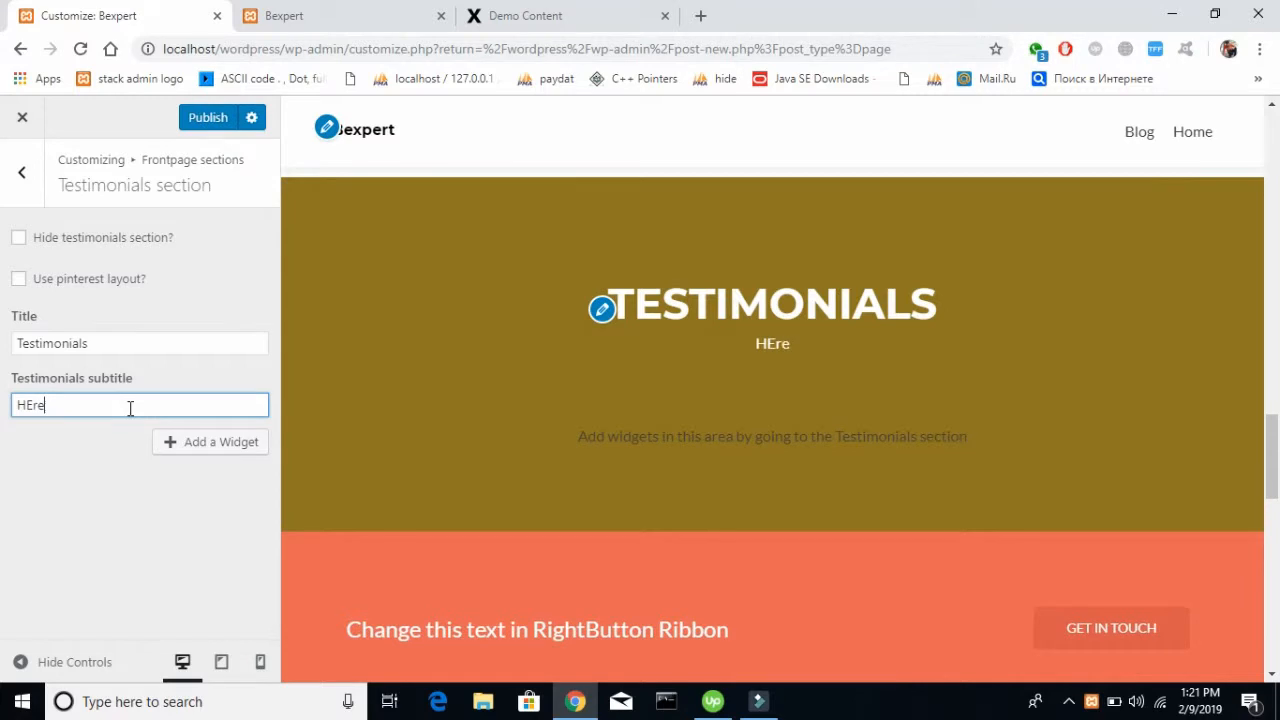
{"action": "type", "text": "e are out"}
{"action": "type", "text": " reviews"}
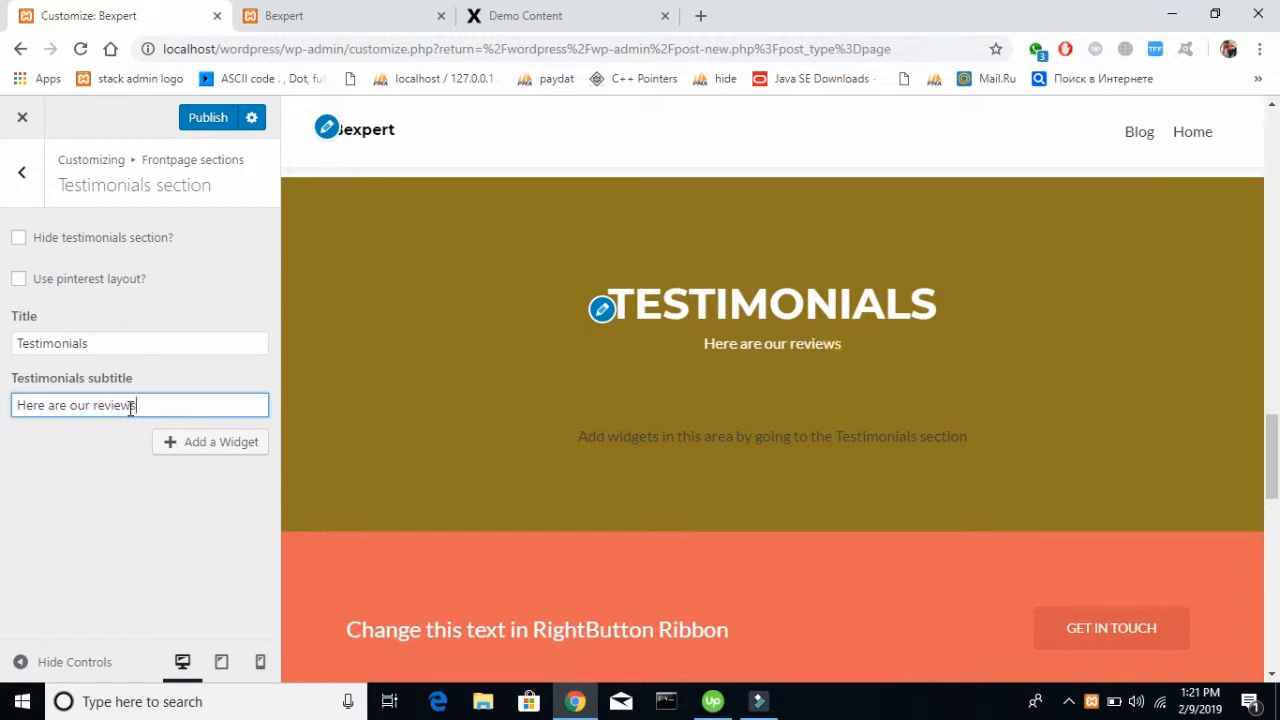
{"action": "left_click", "coordinate": [115, 519]}
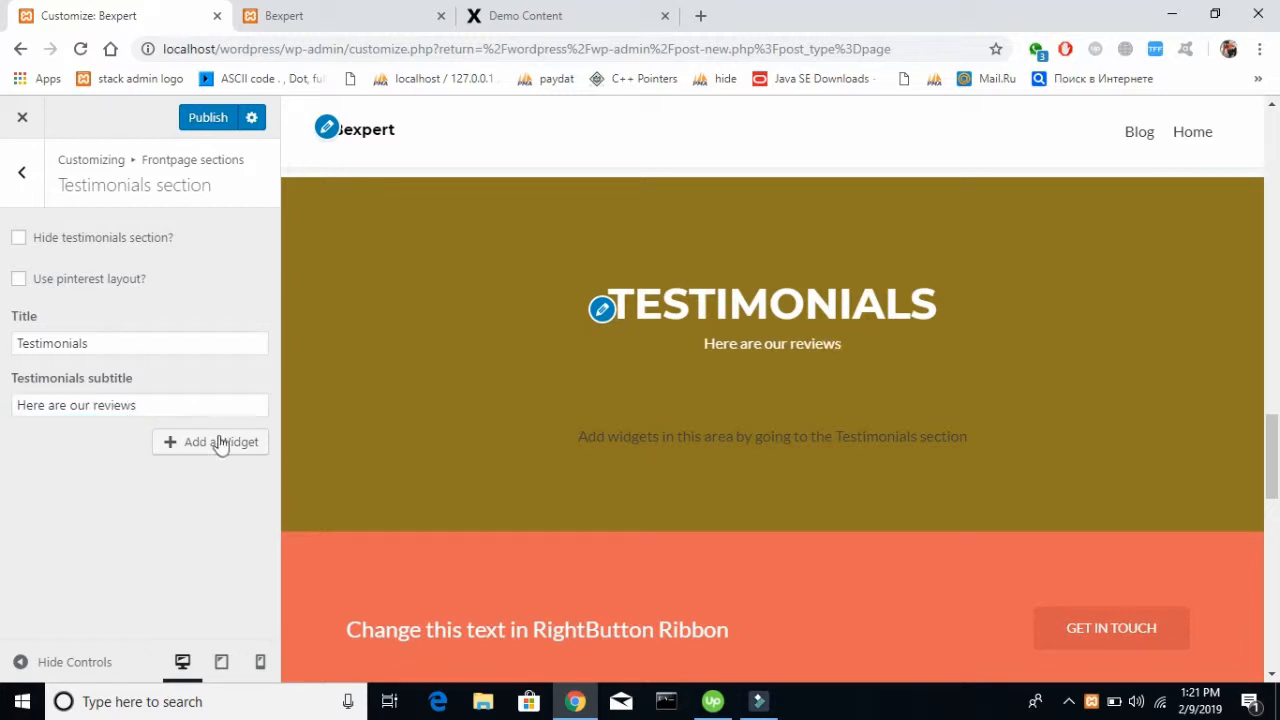
{"action": "left_click", "coordinate": [222, 118]}
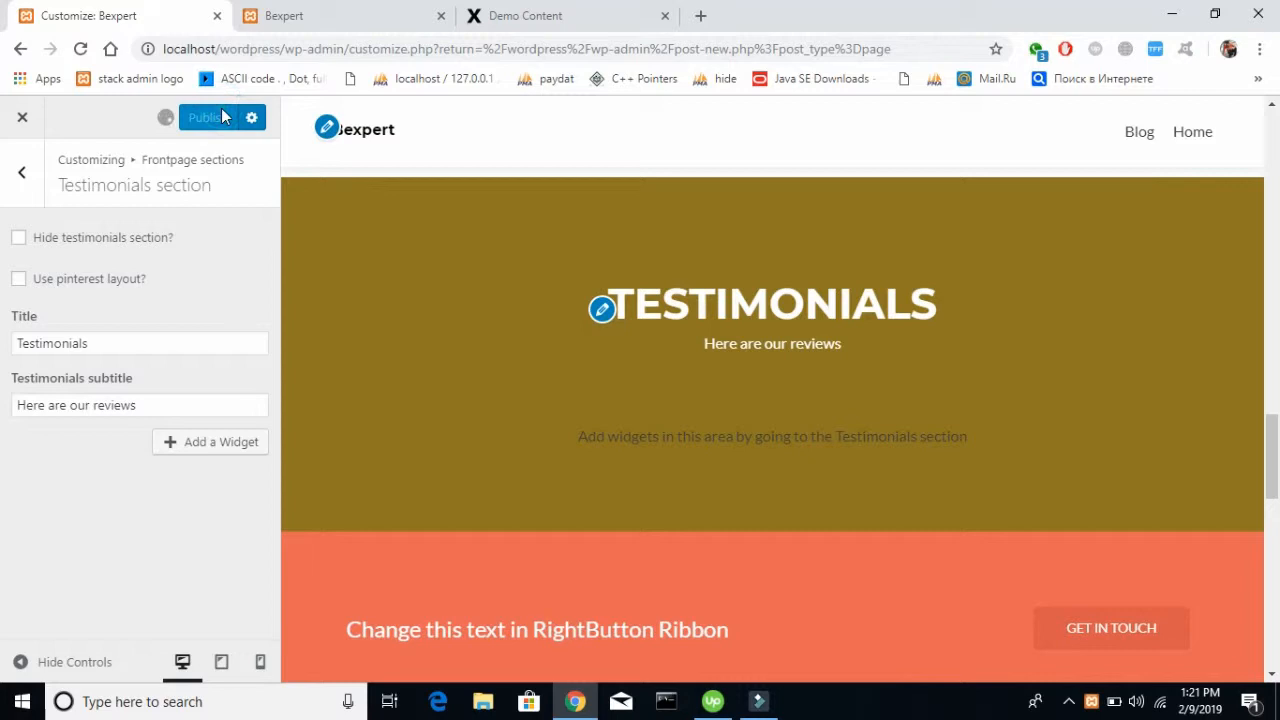
Enable the Pinterest layout for the Testimonials section and publish the changes
{"action": "left_click", "coordinate": [68, 286]}
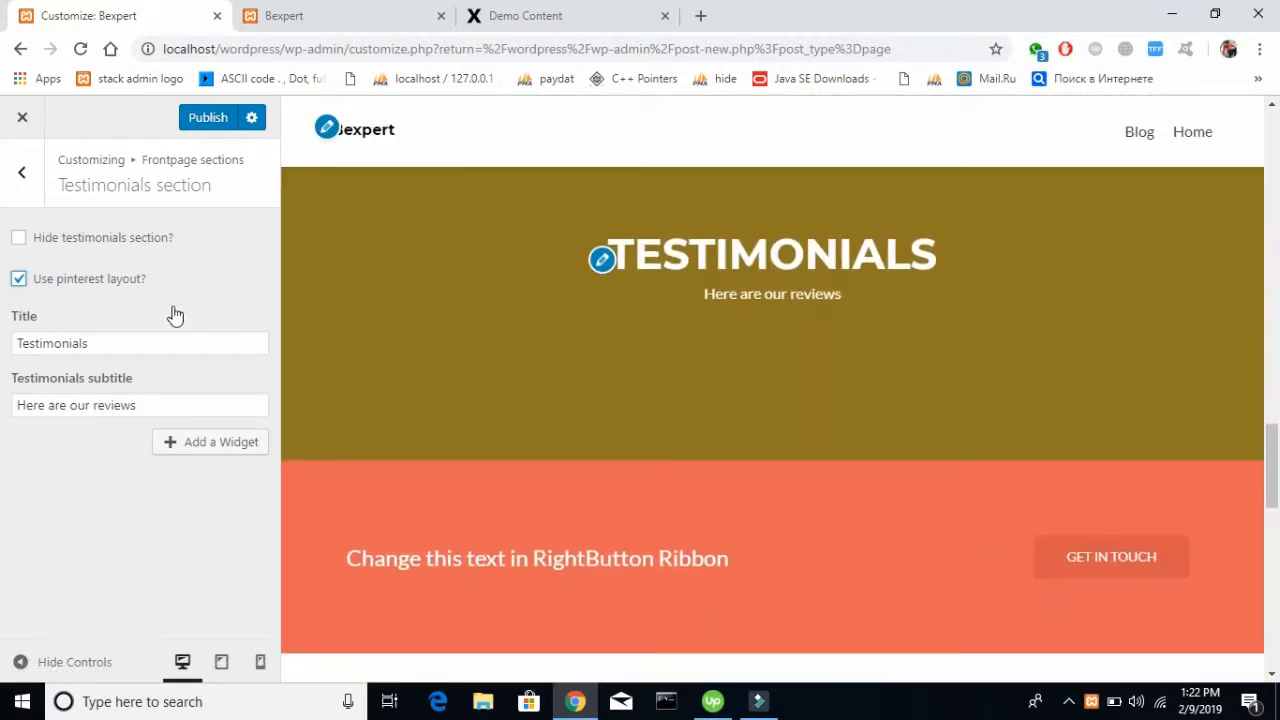
{"action": "left_click", "coordinate": [205, 120]}
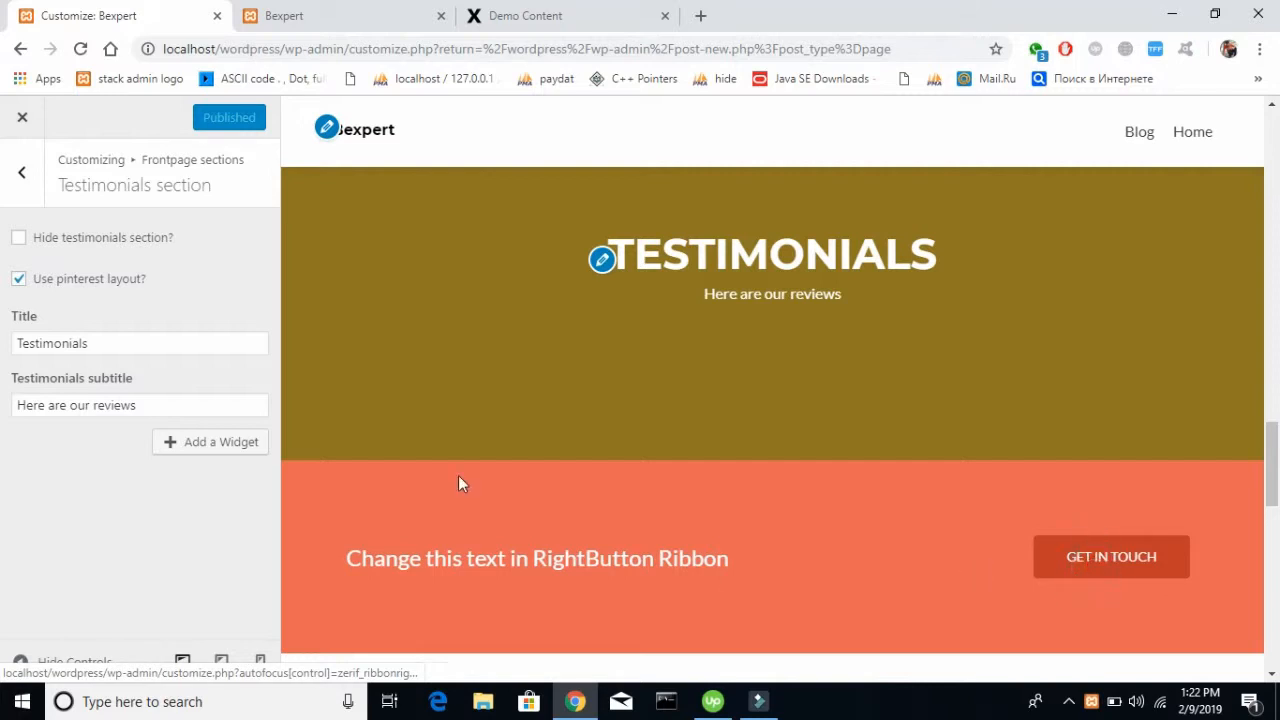
{"action": "left_click", "coordinate": [22, 172]}
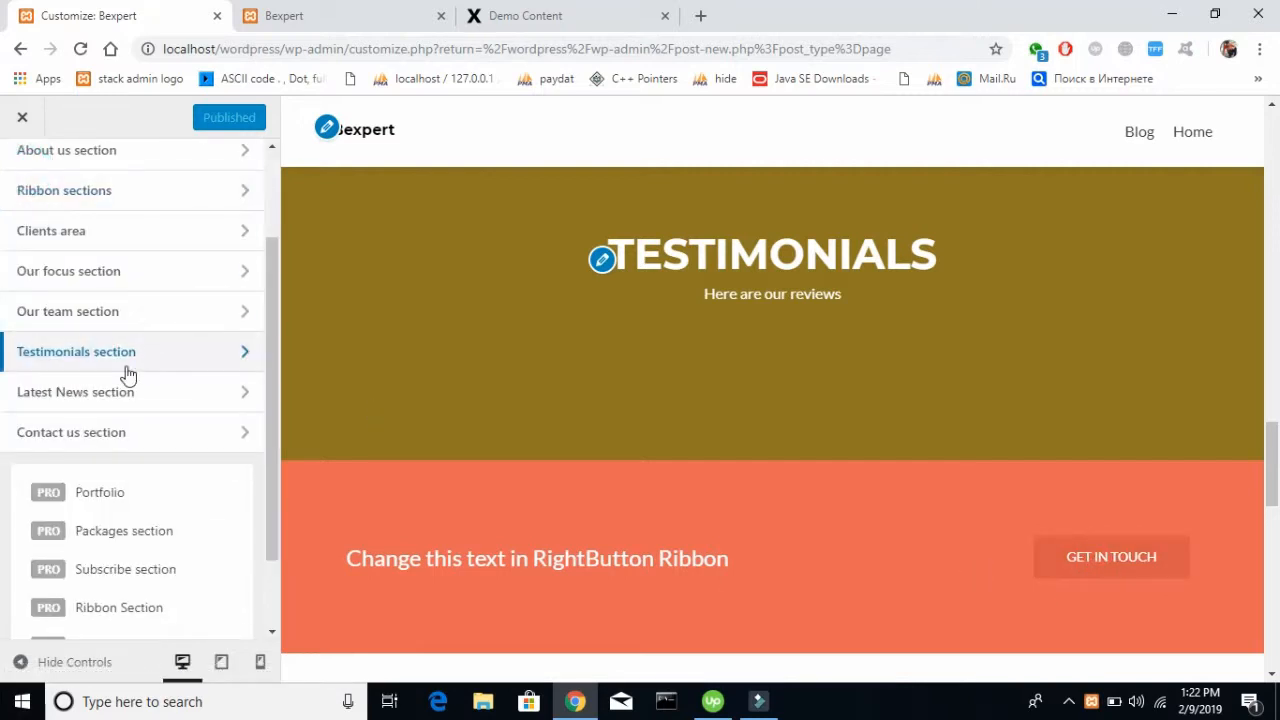
Look over the settings of the Latest News and Contact us sections, including the contact form shortcode and subtitle fields
{"action": "left_click", "coordinate": [120, 392]}
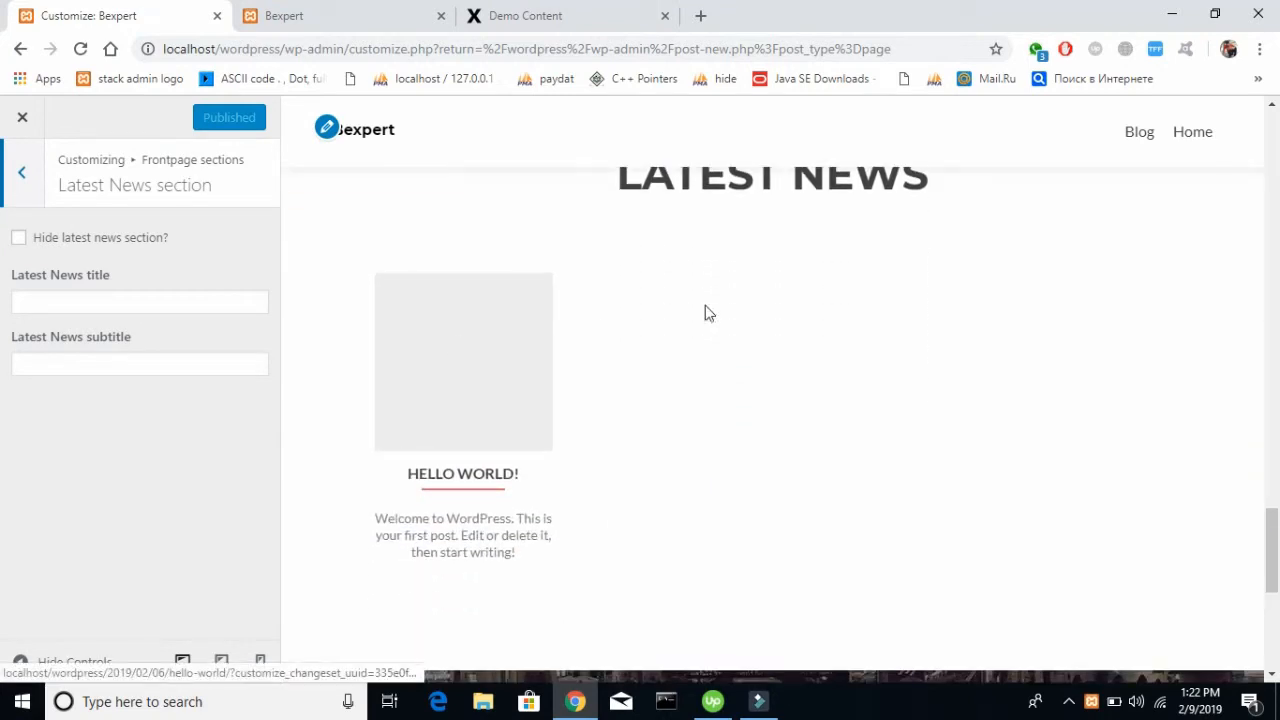
{"action": "left_click", "coordinate": [24, 175]}
{"action": "left_click", "coordinate": [77, 442]}
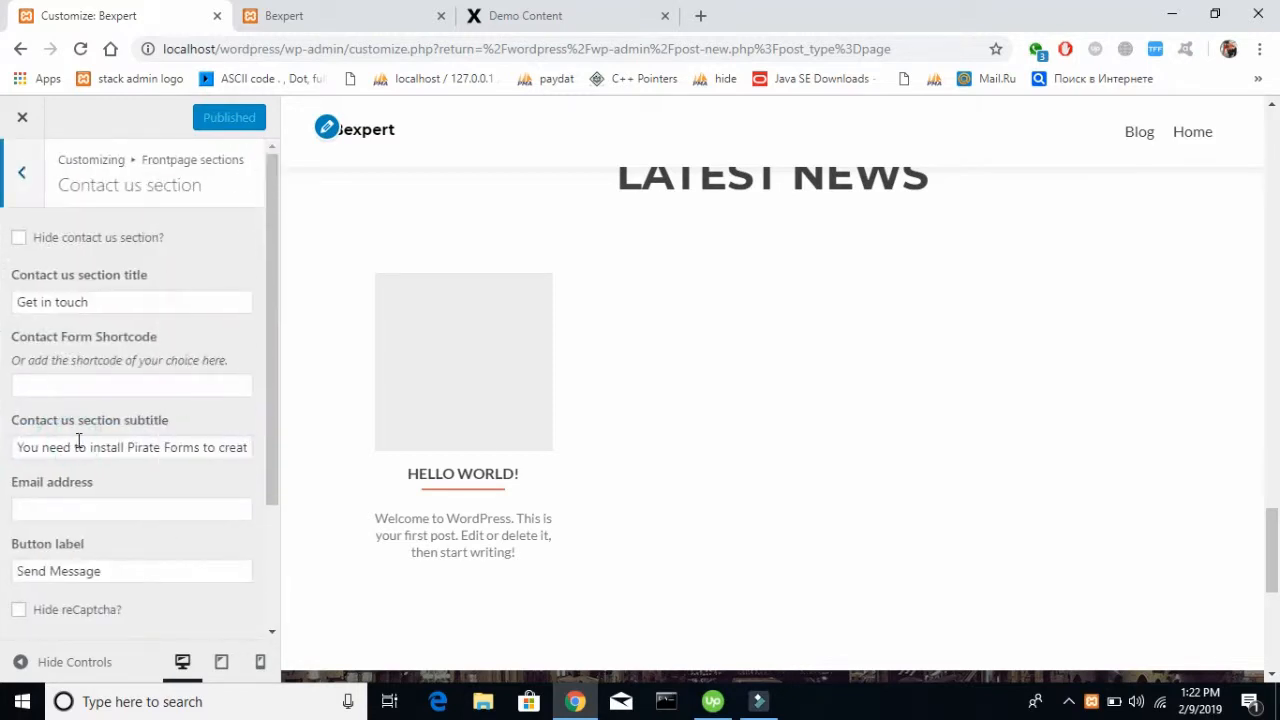
{"action": "scroll", "coordinate": [504, 434], "scroll_direction": "up", "scroll_amount": 2}
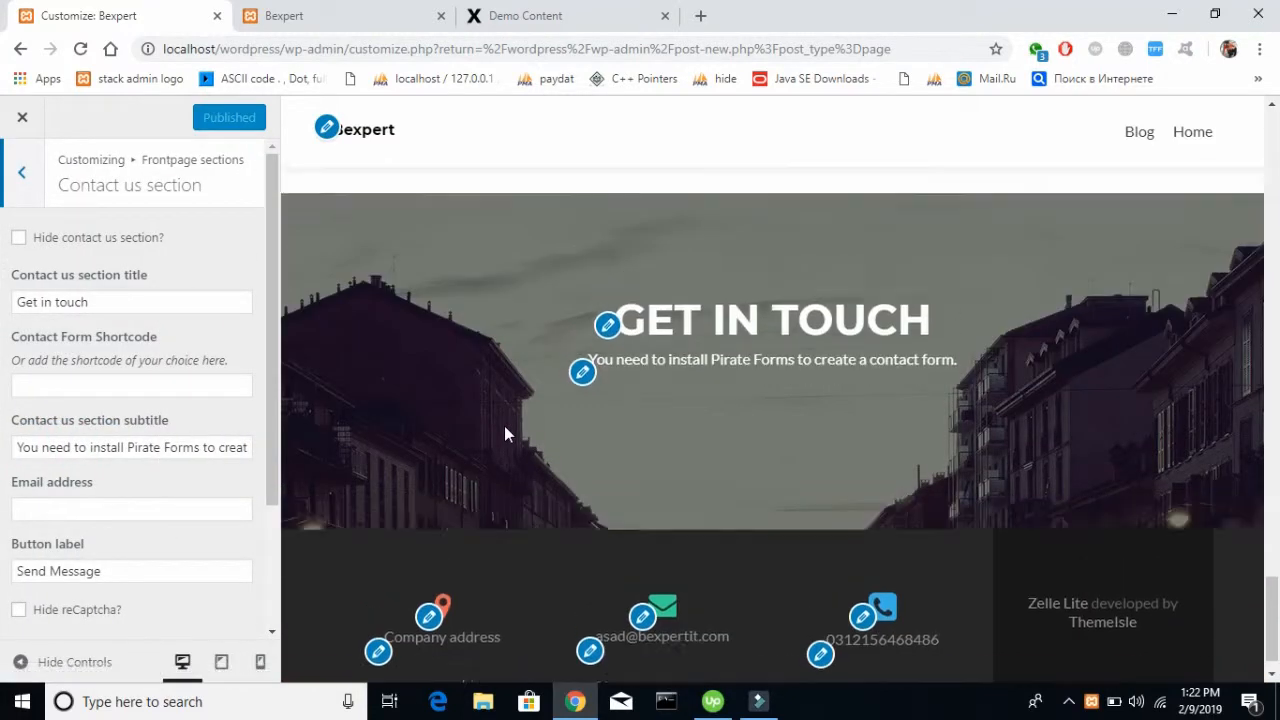
{"action": "double_click", "coordinate": [128, 279]}
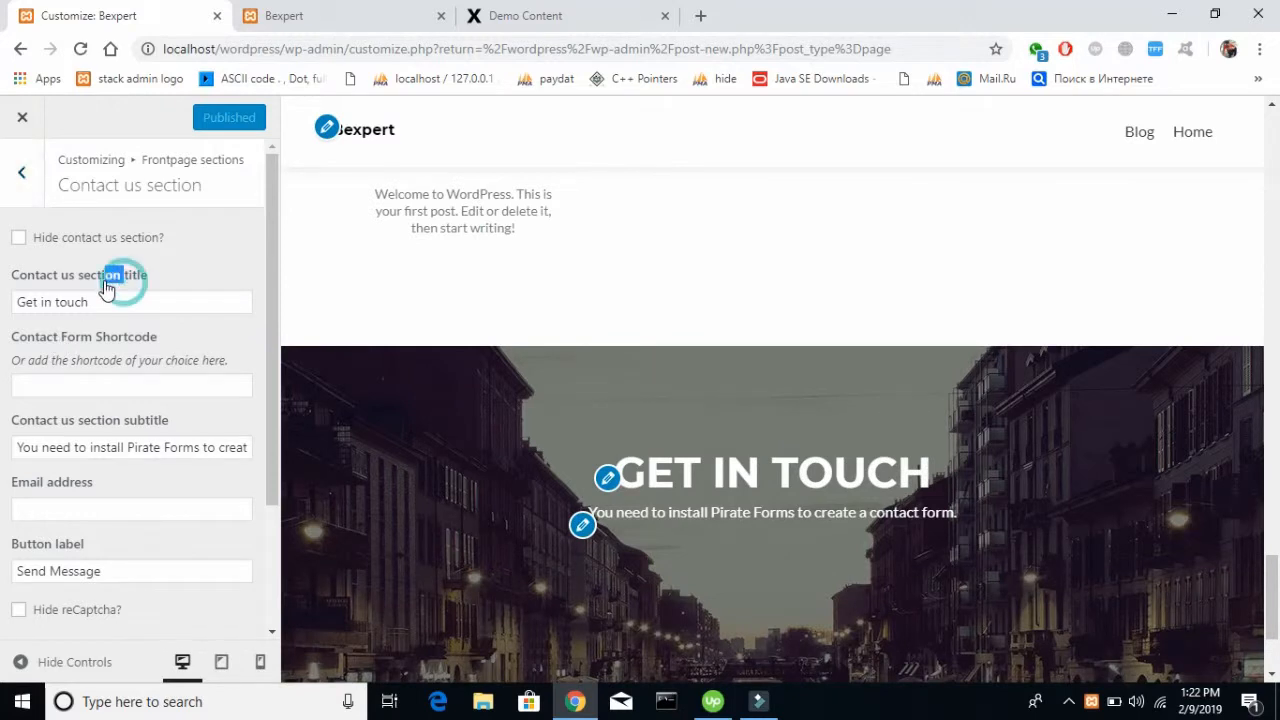
{"action": "left_click", "coordinate": [43, 389]}
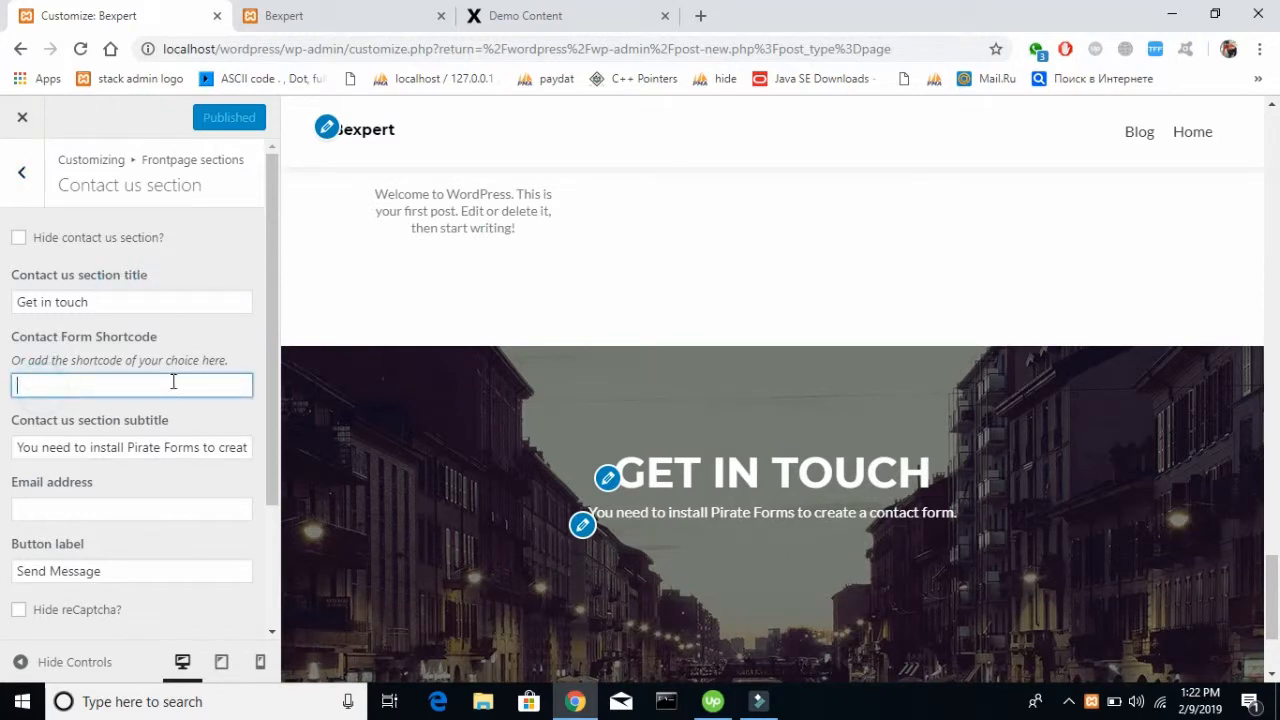
{"action": "left_click", "coordinate": [79, 448]}
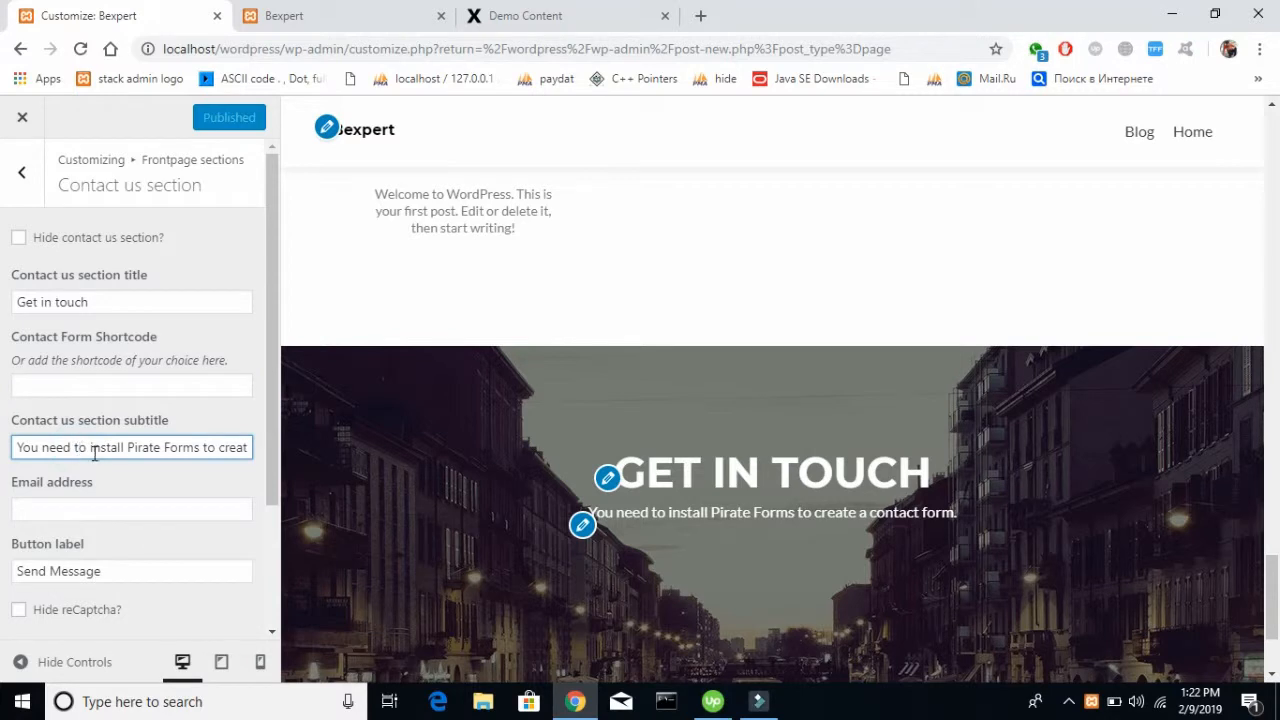
Open the WordPress admin dashboard from the live Bexpert site
{"action": "left_click", "coordinate": [337, 14]}
{"action": "mouse_move", "coordinate": [72, 128]}
{"action": "left_click", "coordinate": [100, 15]}
{"action": "left_click", "coordinate": [275, 14]}
{"action": "mouse_move", "coordinate": [72, 112]}
{"action": "left_click", "coordinate": [62, 146]}
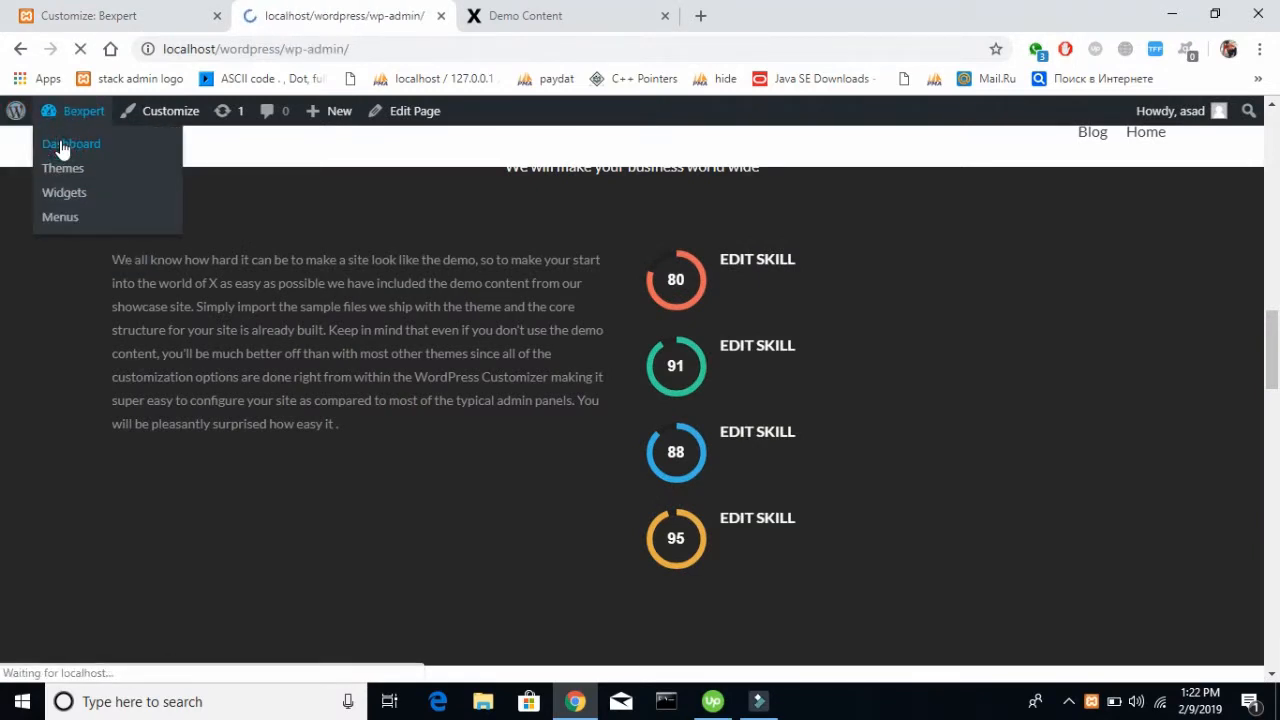
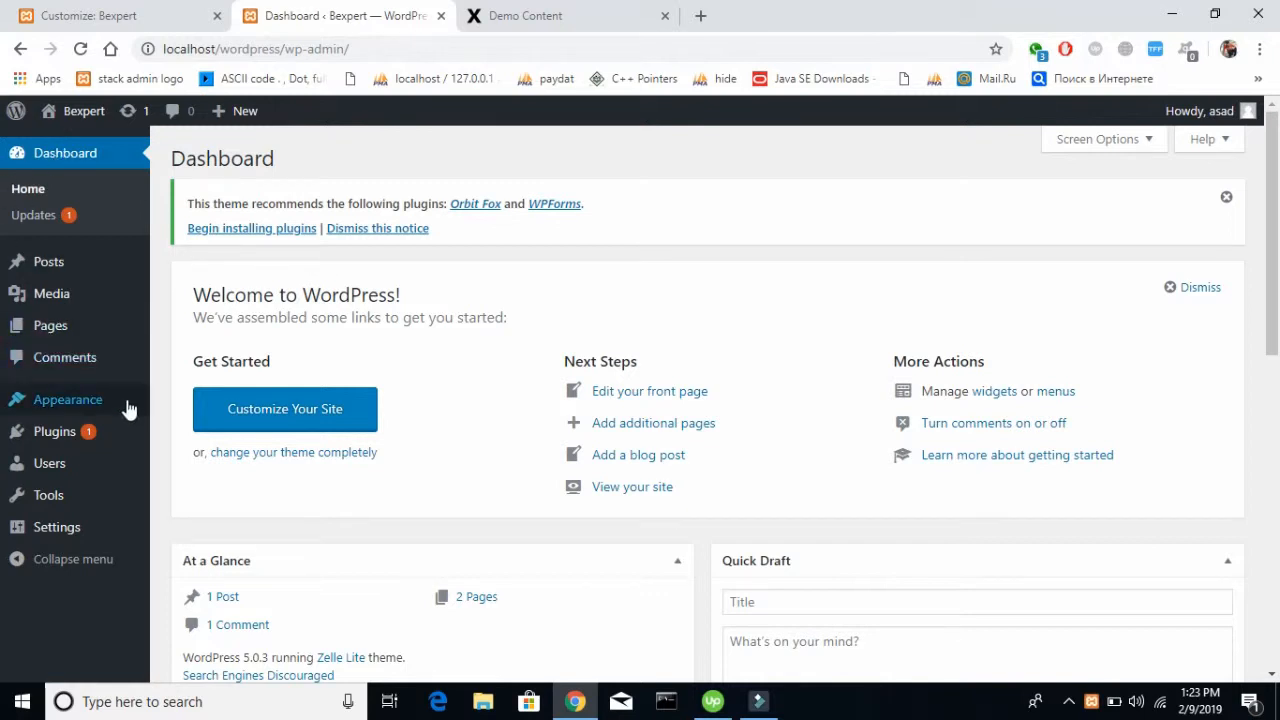
Search the WordPress plugin directory for "contact form 7" and install the Contact Form 7 plugin
{"action": "mouse_move", "coordinate": [114, 410]}
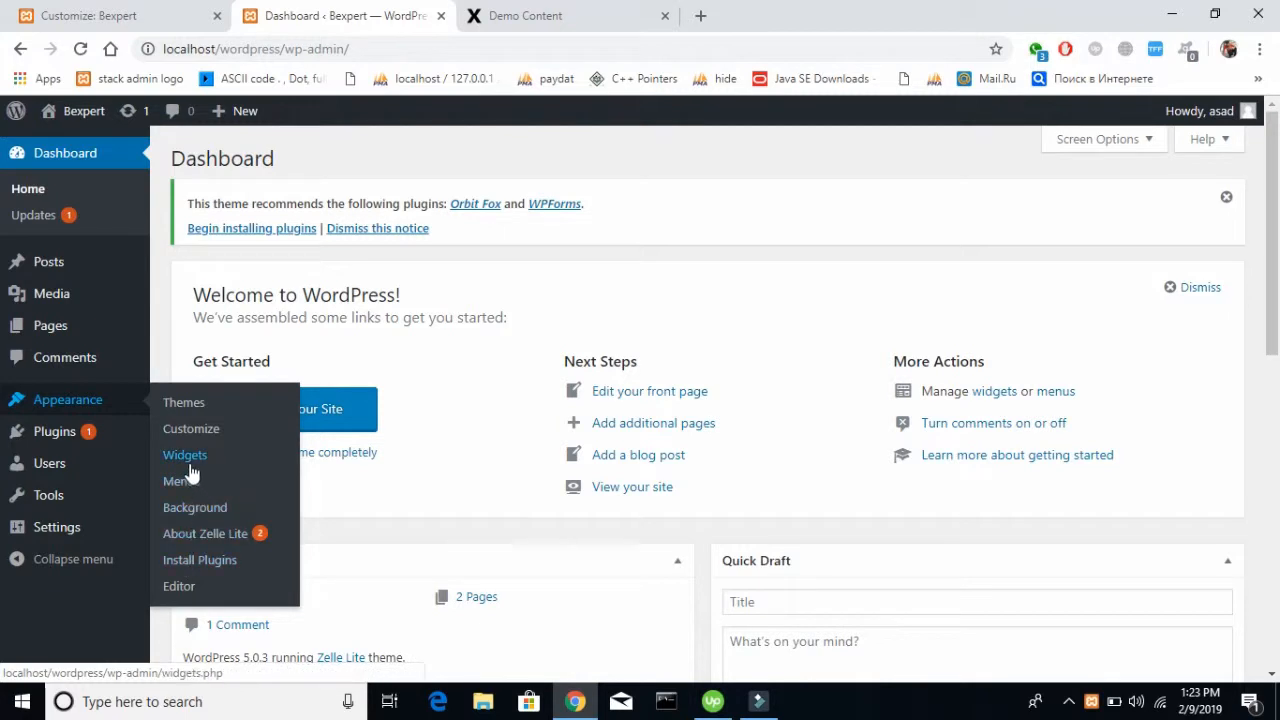
{"action": "mouse_move", "coordinate": [128, 443]}
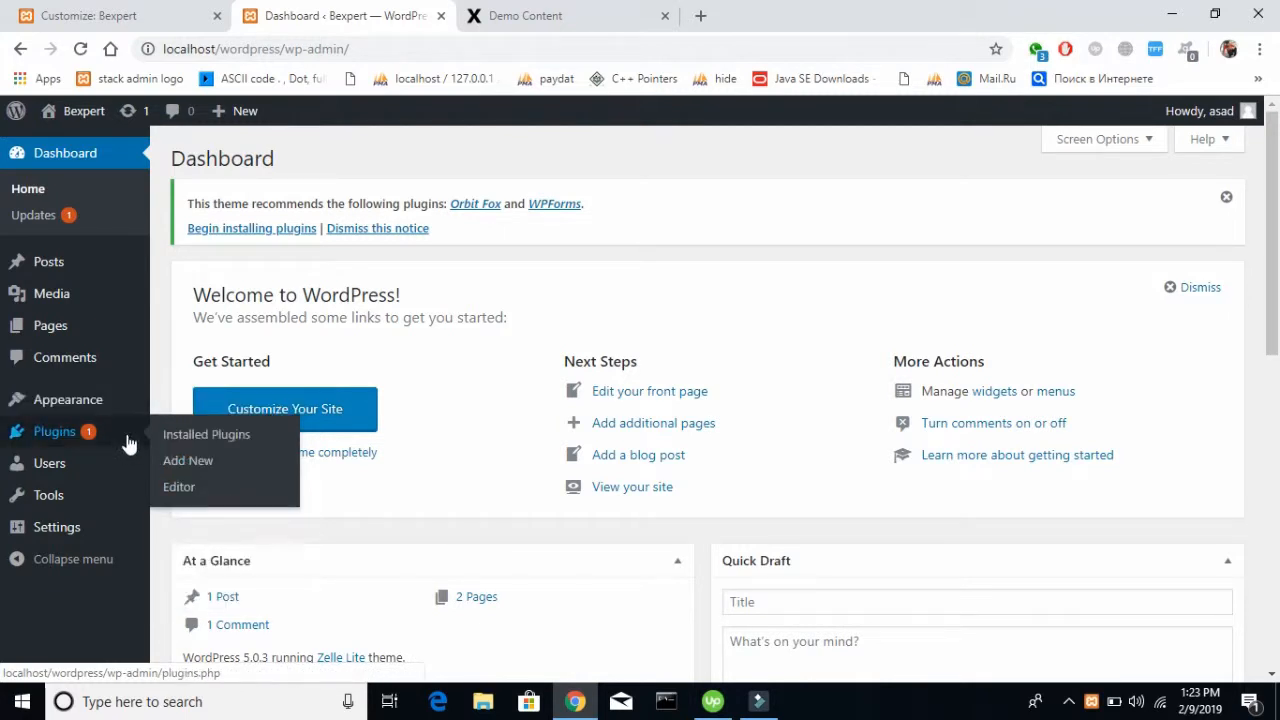
{"action": "left_click", "coordinate": [187, 461]}
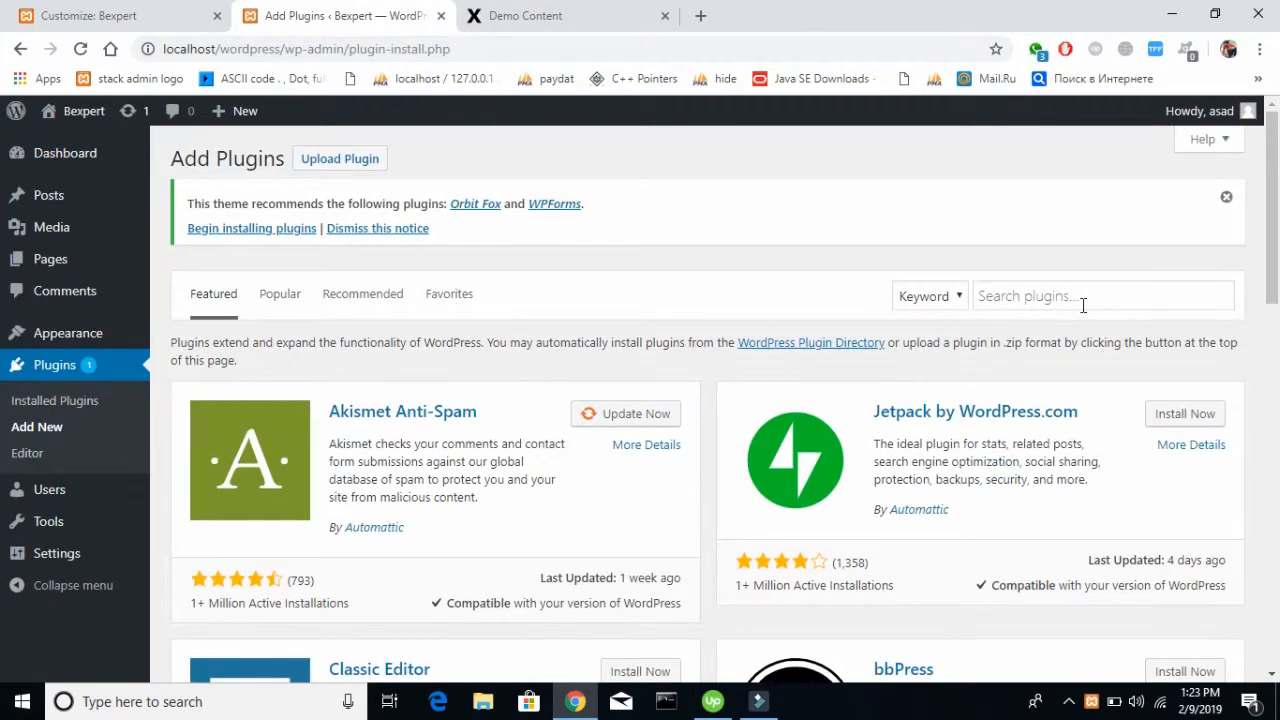
{"action": "left_click", "coordinate": [1083, 305]}
{"action": "type", "text": "contact form 7"}
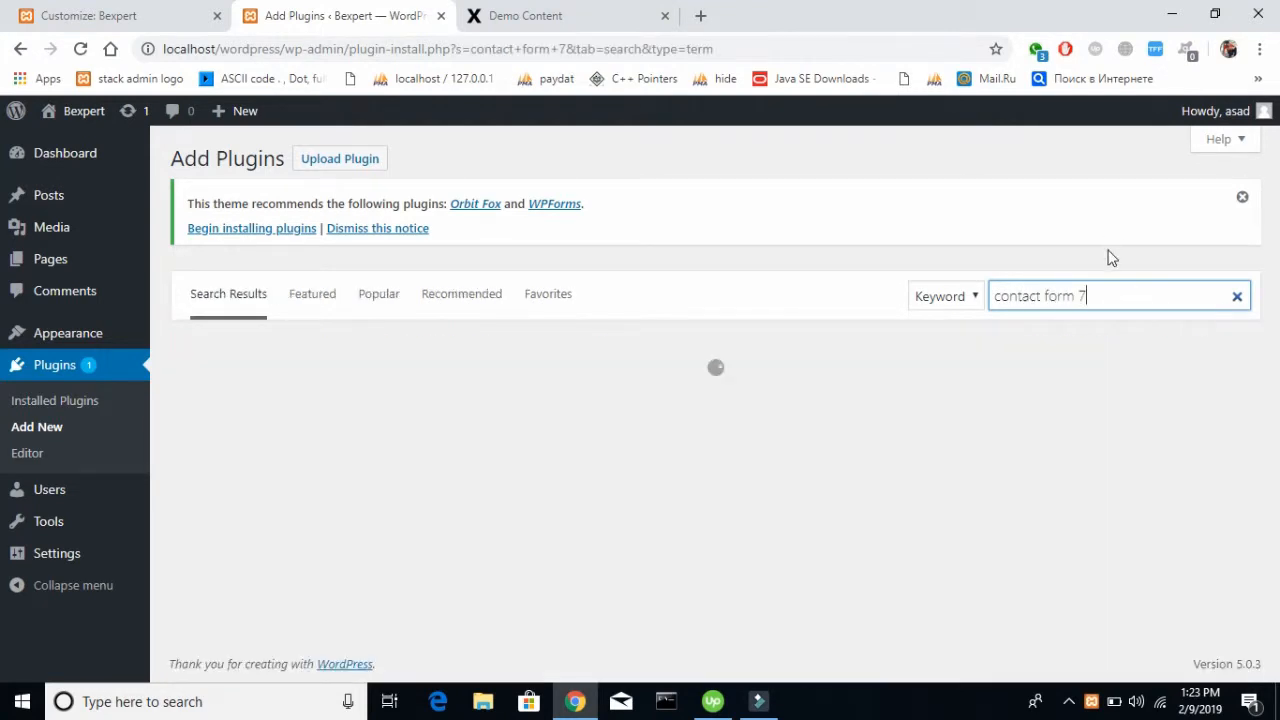
{"action": "left_click", "coordinate": [1108, 250]}
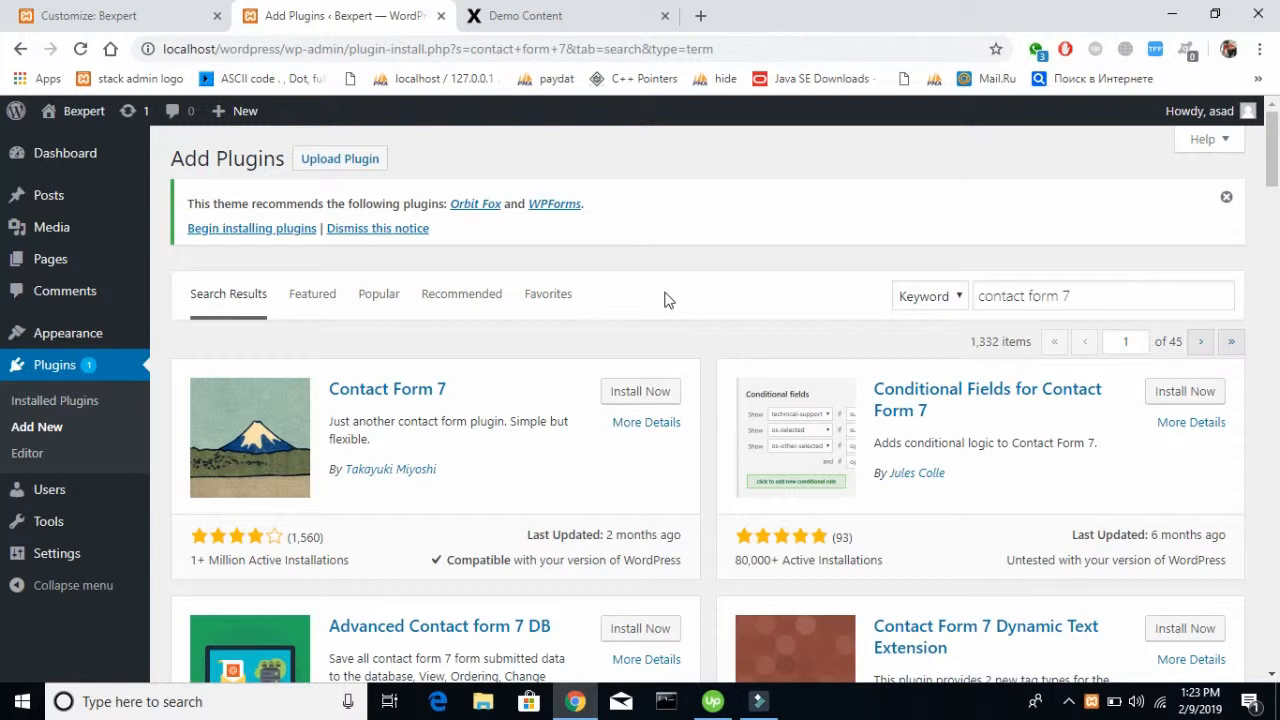
{"action": "left_click", "coordinate": [646, 393]}
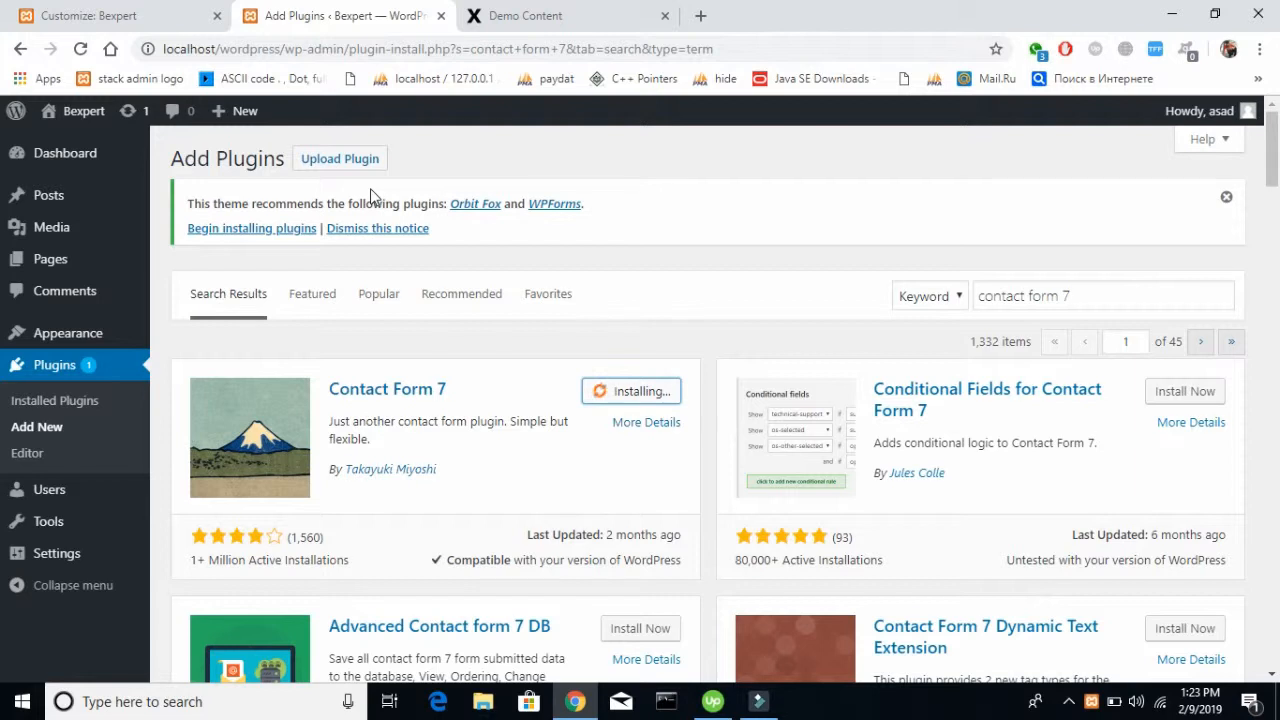
Show the plugin upload form, and load google.com in the Demo Content browser tab
{"action": "left_click", "coordinate": [345, 158]}
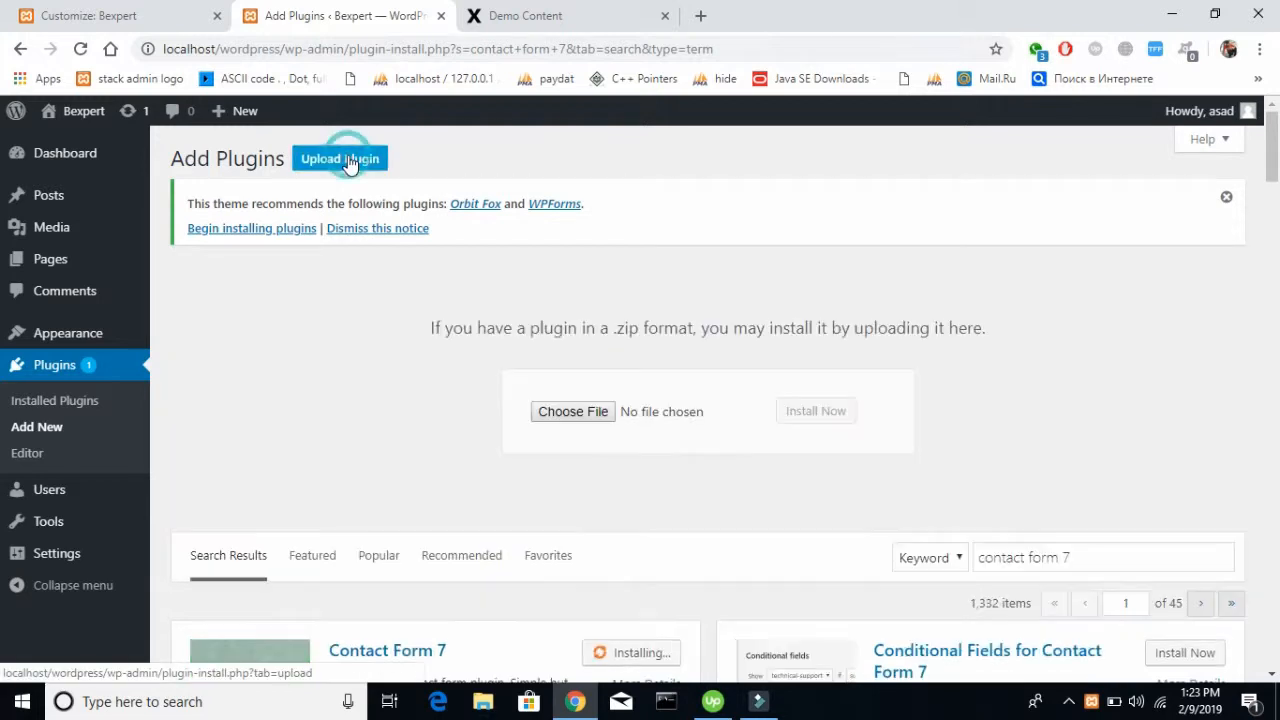
{"action": "left_click", "coordinate": [578, 18]}
{"action": "left_click", "coordinate": [533, 48]}
{"action": "type", "text": "go"}
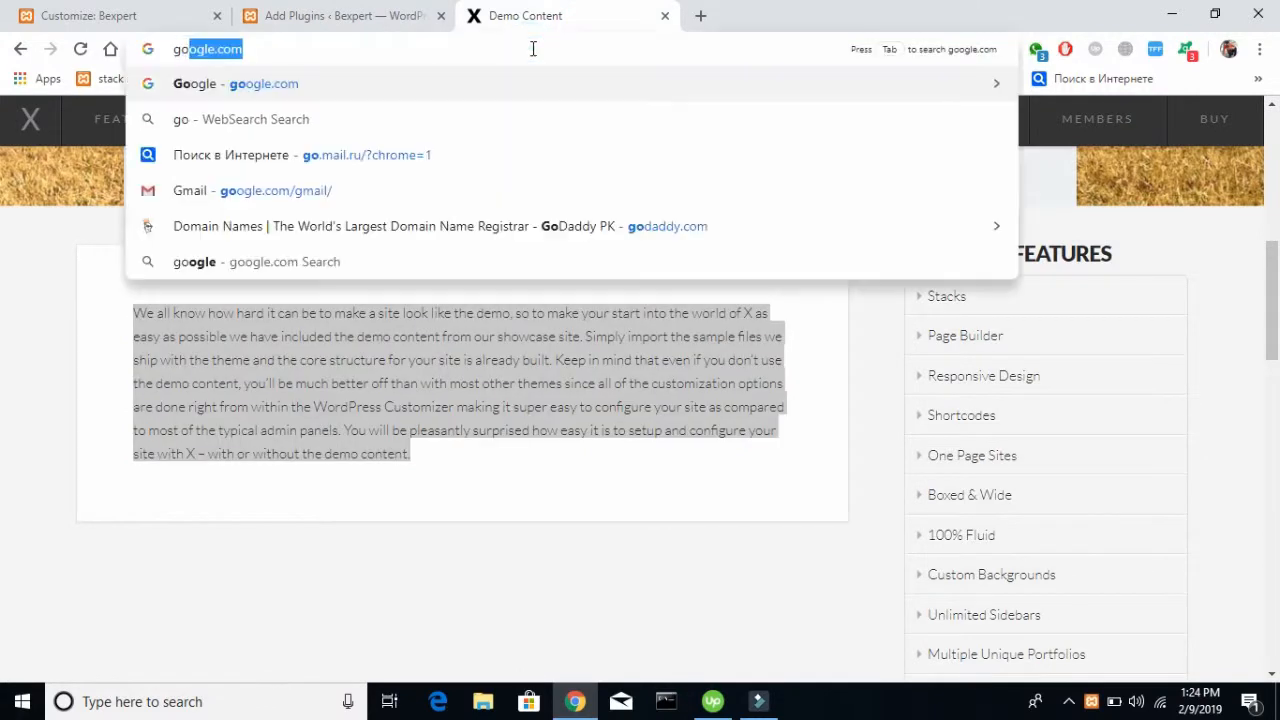
{"action": "key", "text": "Return"}
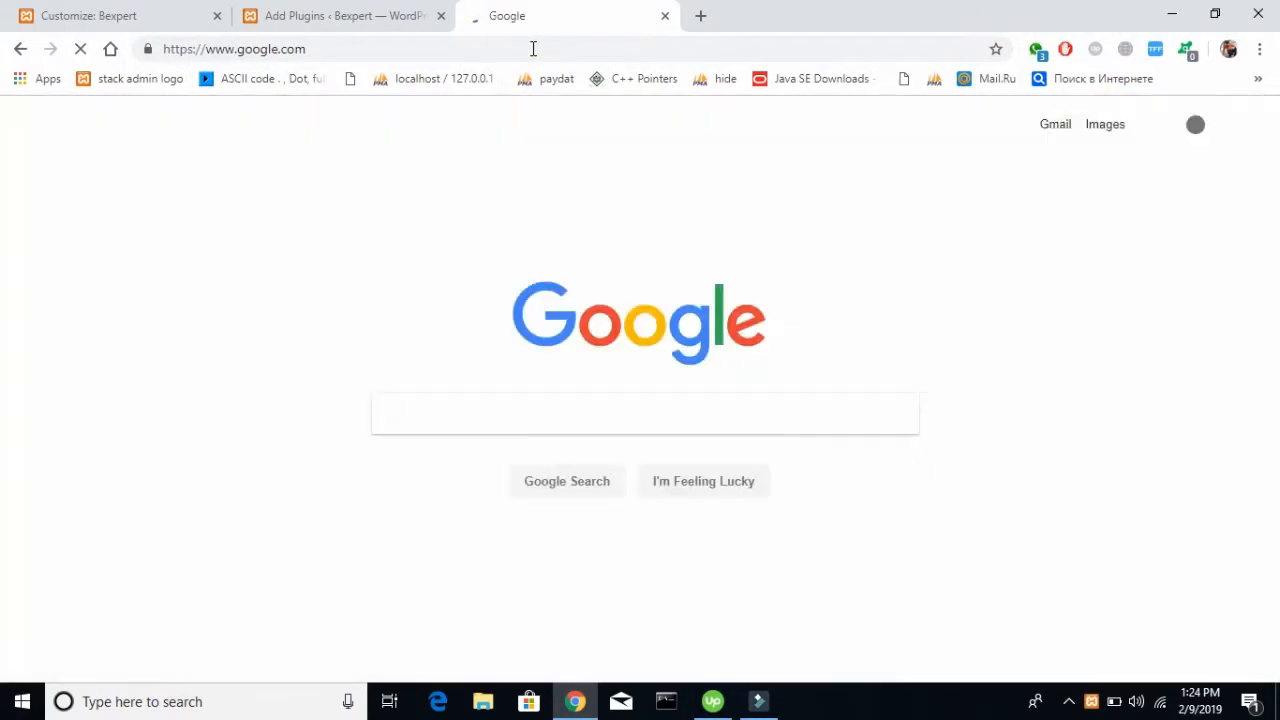
Search Google for "contact form 7 wordpress plugin" and look over the results
{"action": "type", "text": "contact foorm"}
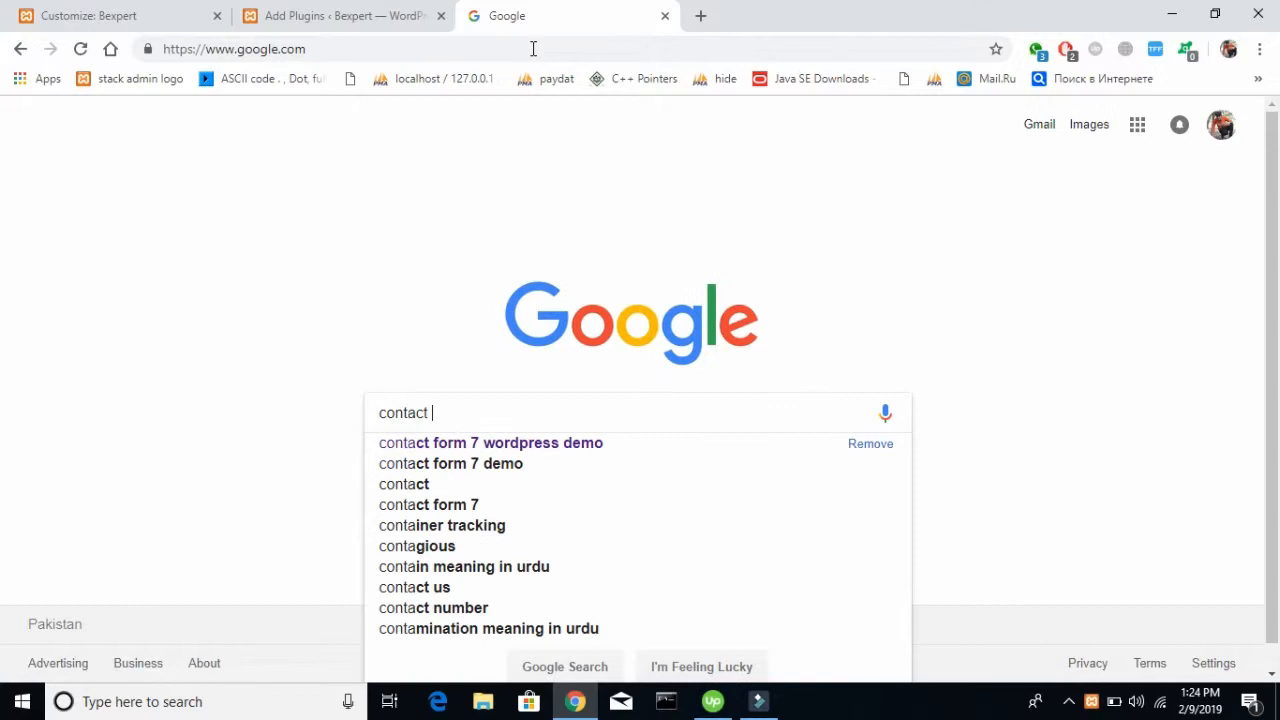
{"action": "key", "text": "BackSpace"}
{"action": "key", "text": "BackSpace"}
{"action": "key", "text": "BackSpace"}
{"action": "type", "text": "rm 7"}
{"action": "key", "text": "Down"}
{"action": "key", "text": "Down"}
{"action": "key", "text": "Down"}
{"action": "type", "text": "wo"}
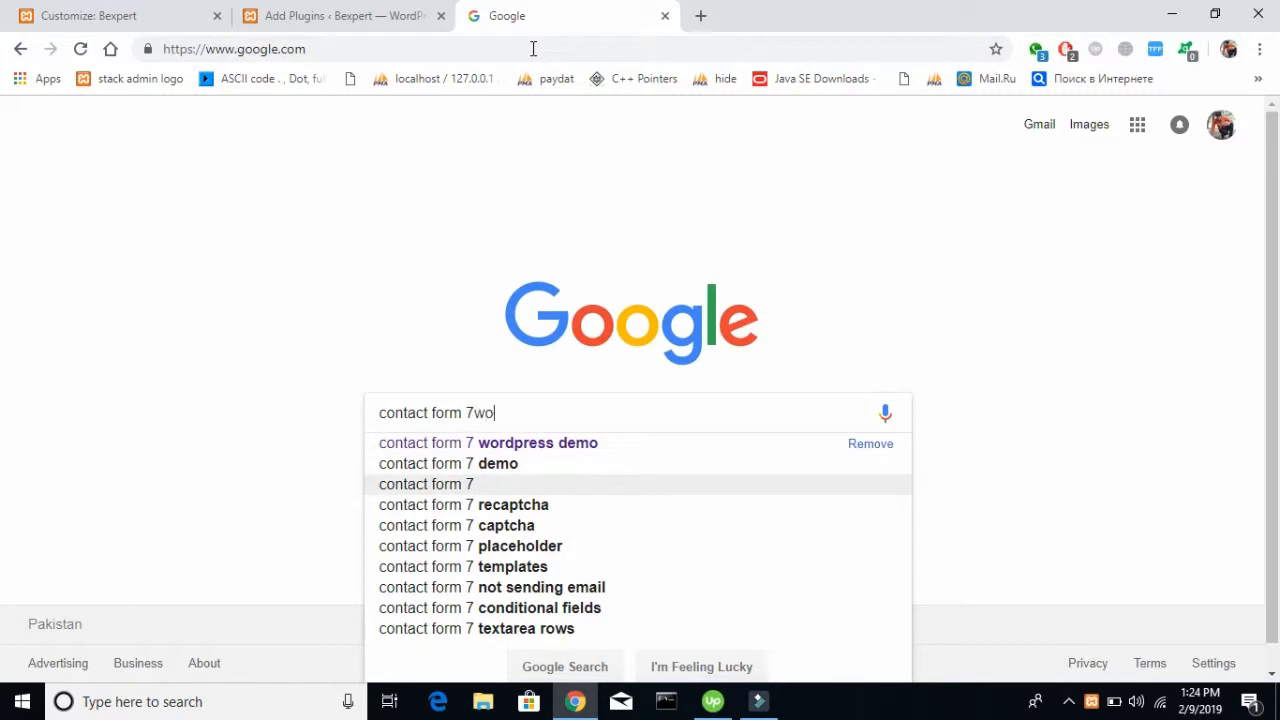
{"action": "key", "text": "BackSpace"}
{"action": "key", "text": "BackSpace"}
{"action": "type", "text": "wo"}
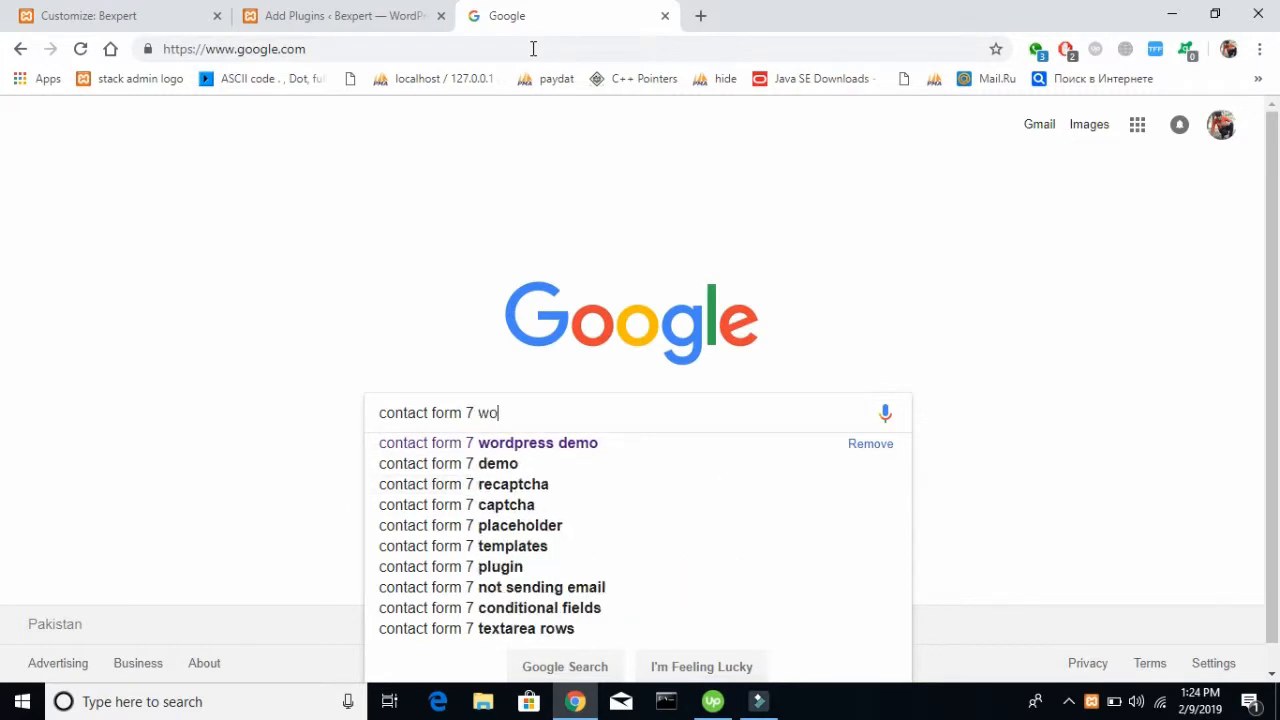
{"action": "type", "text": "rd"}
{"action": "key", "text": "Down"}
{"action": "key", "text": "Down"}
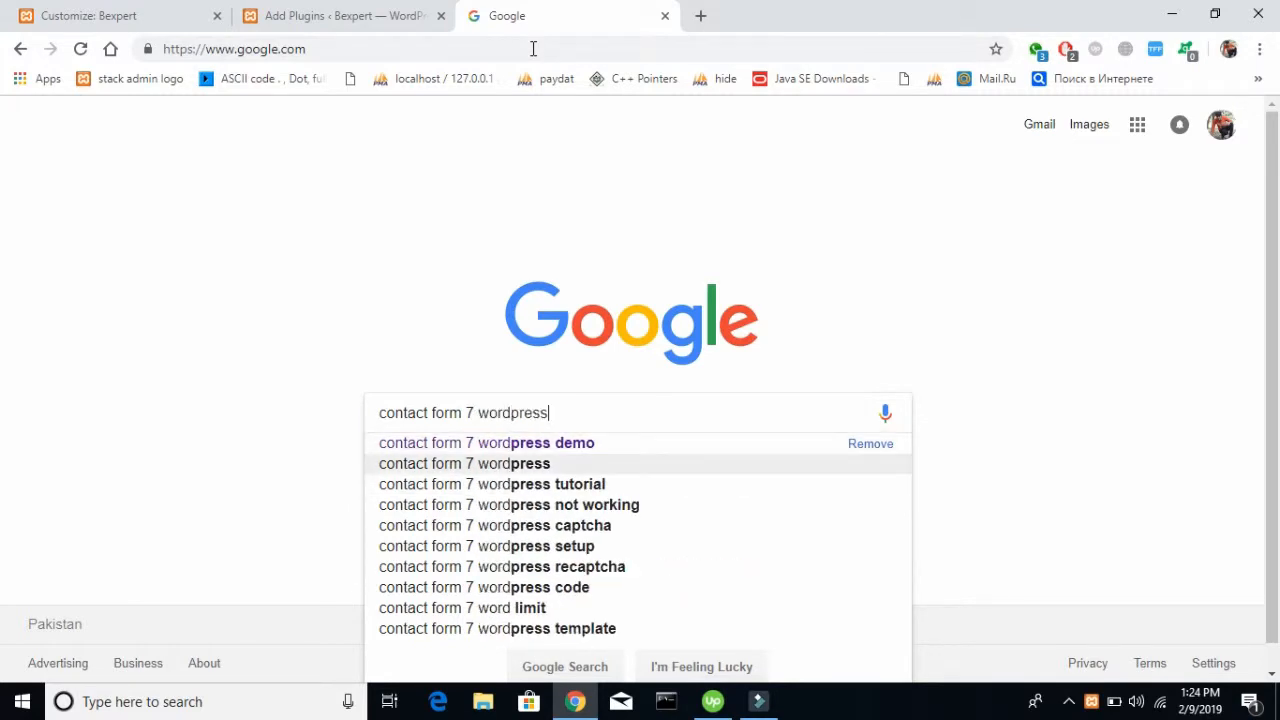
{"action": "type", "text": "plugin"}
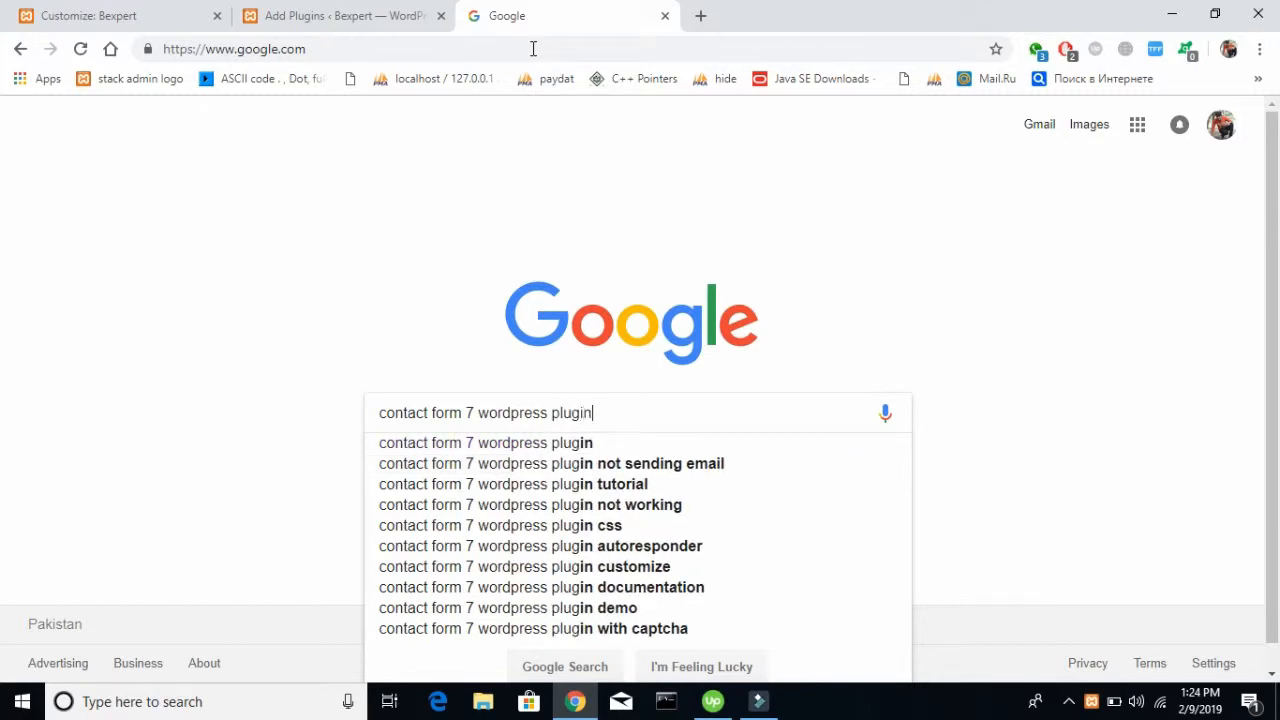
{"action": "key", "text": "Return"}
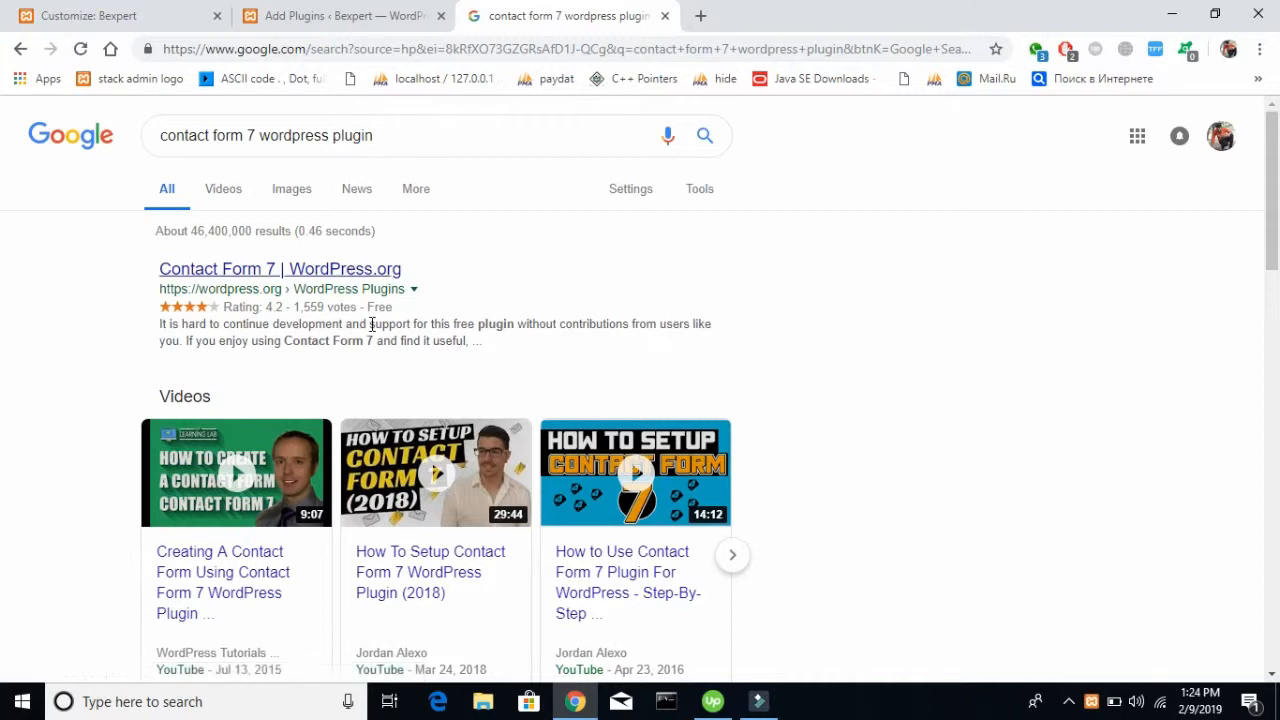
{"action": "scroll", "coordinate": [383, 363], "scroll_direction": "down", "scroll_amount": 5}
Return to the Add Plugins page and activate the Contact Form 7 plugin
{"action": "left_click", "coordinate": [383, 12]}
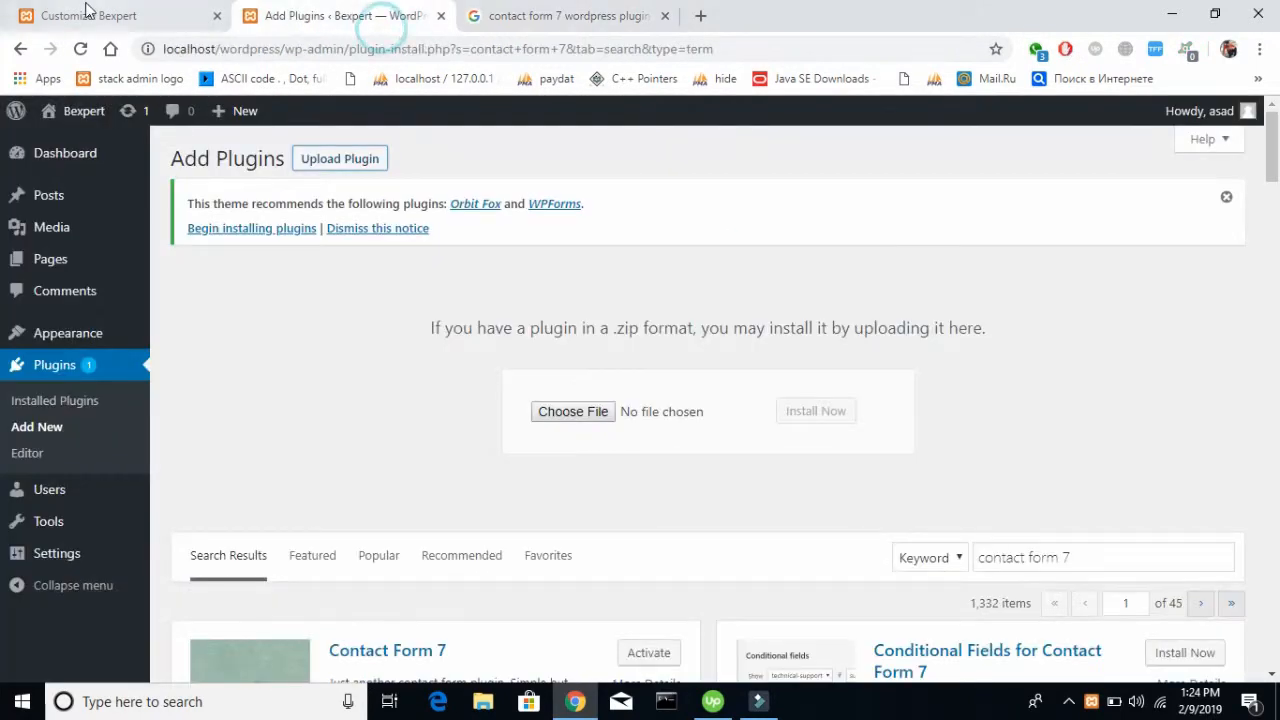
{"action": "left_click", "coordinate": [87, 14]}
{"action": "left_click", "coordinate": [255, 16]}
{"action": "scroll", "coordinate": [523, 403], "scroll_direction": "down", "scroll_amount": 3}
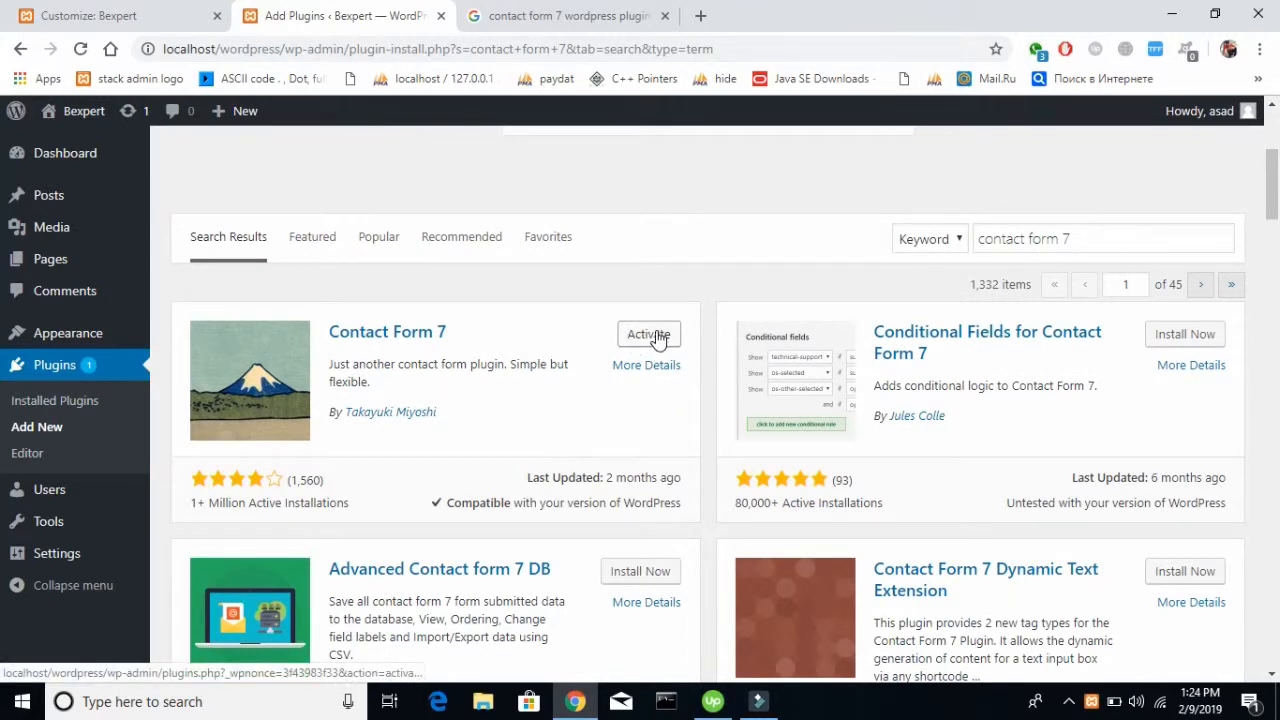
{"action": "left_click", "coordinate": [657, 338]}
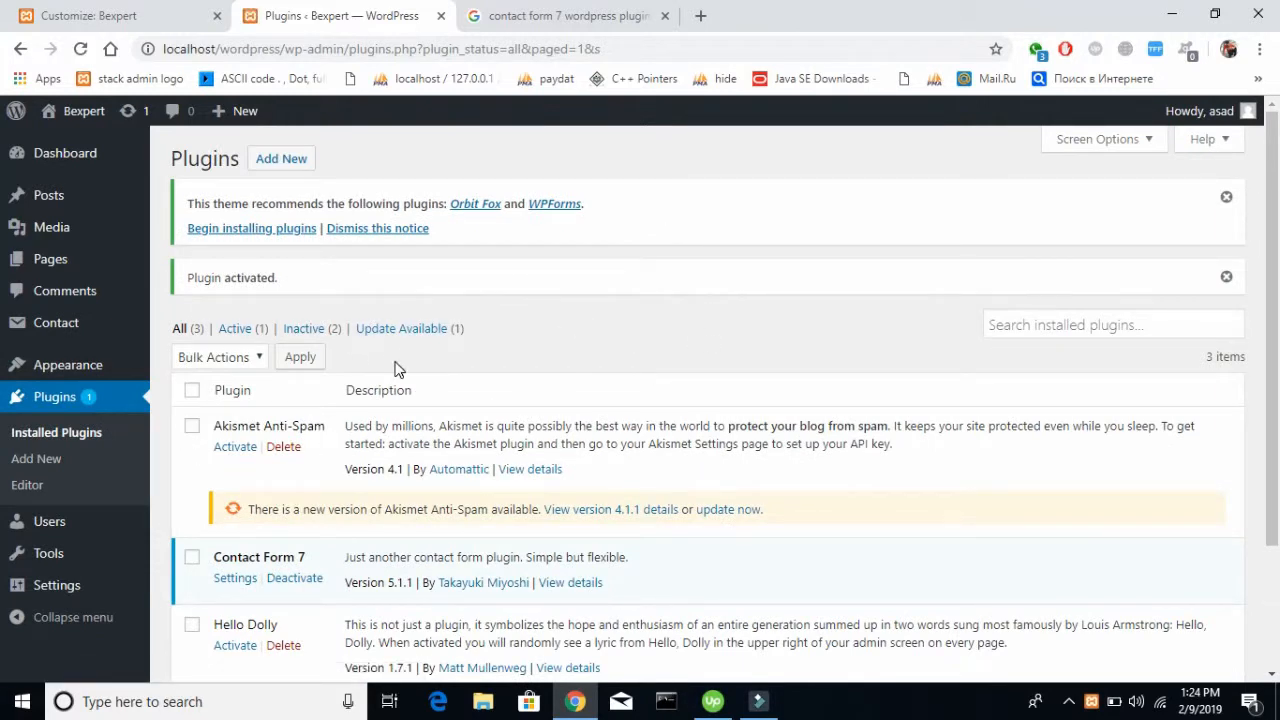
{"action": "scroll", "coordinate": [397, 369], "scroll_direction": "down", "scroll_amount": 2}
{"action": "scroll", "coordinate": [397, 369], "scroll_direction": "up", "scroll_amount": 2}
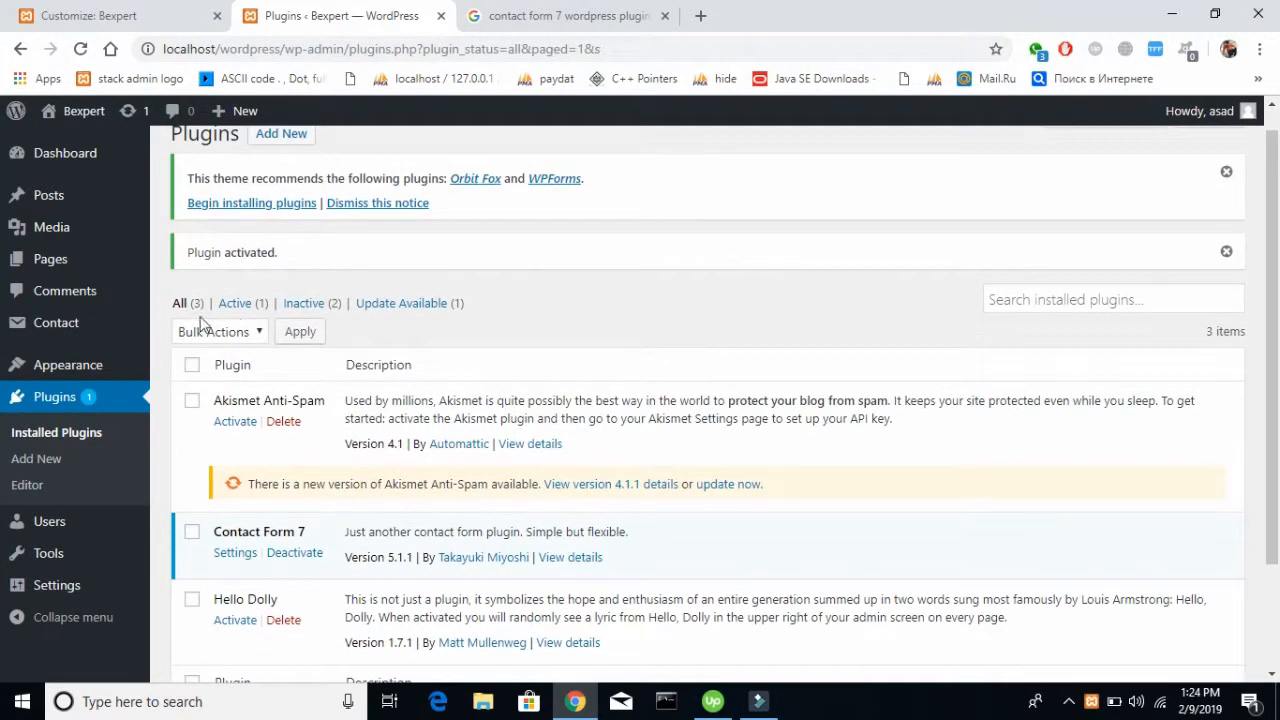
Open Contact form 1 in the contact form editor and examine its form template code
{"action": "mouse_move", "coordinate": [62, 324]}
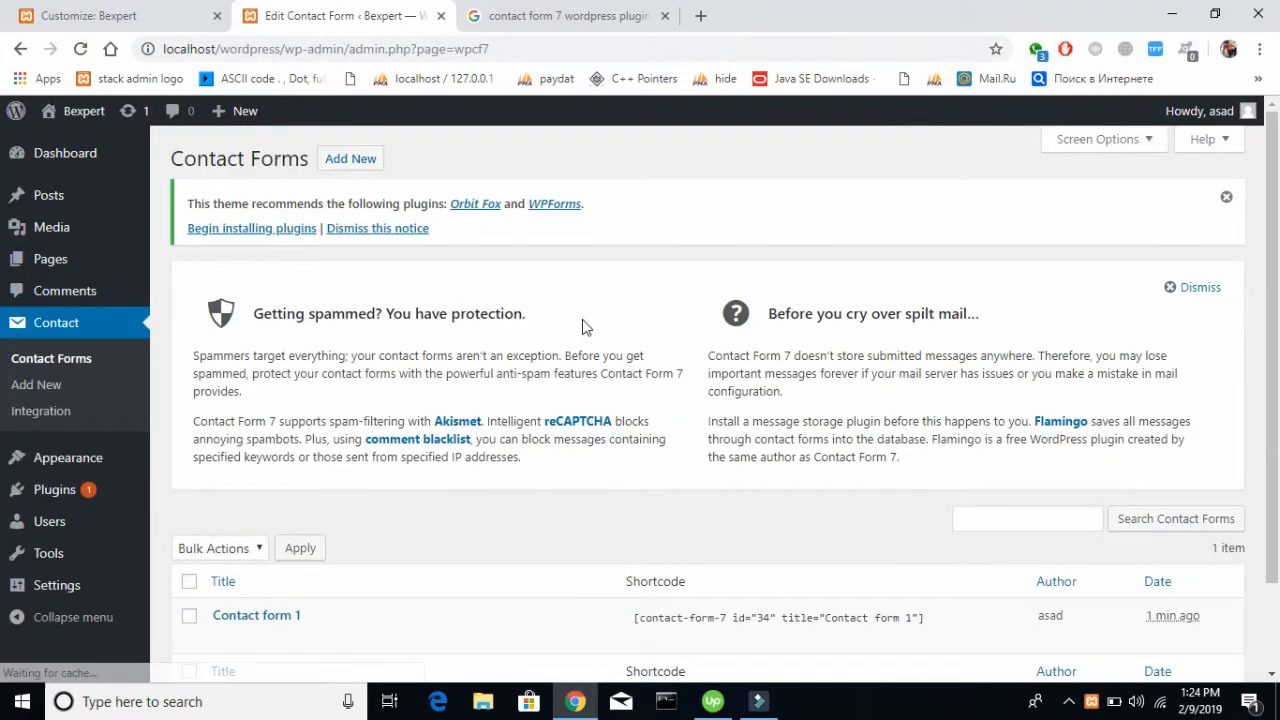
{"action": "scroll", "coordinate": [583, 327], "scroll_direction": "down", "scroll_amount": 1}
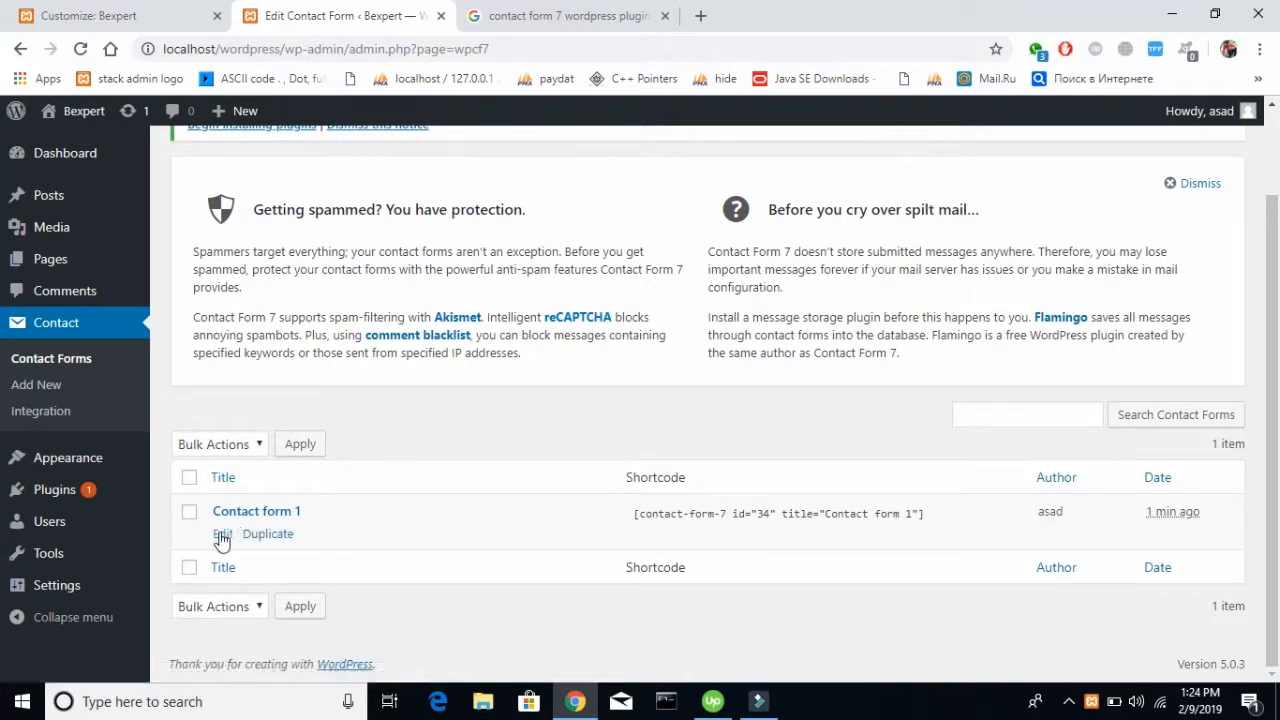
{"action": "left_click", "coordinate": [222, 536]}
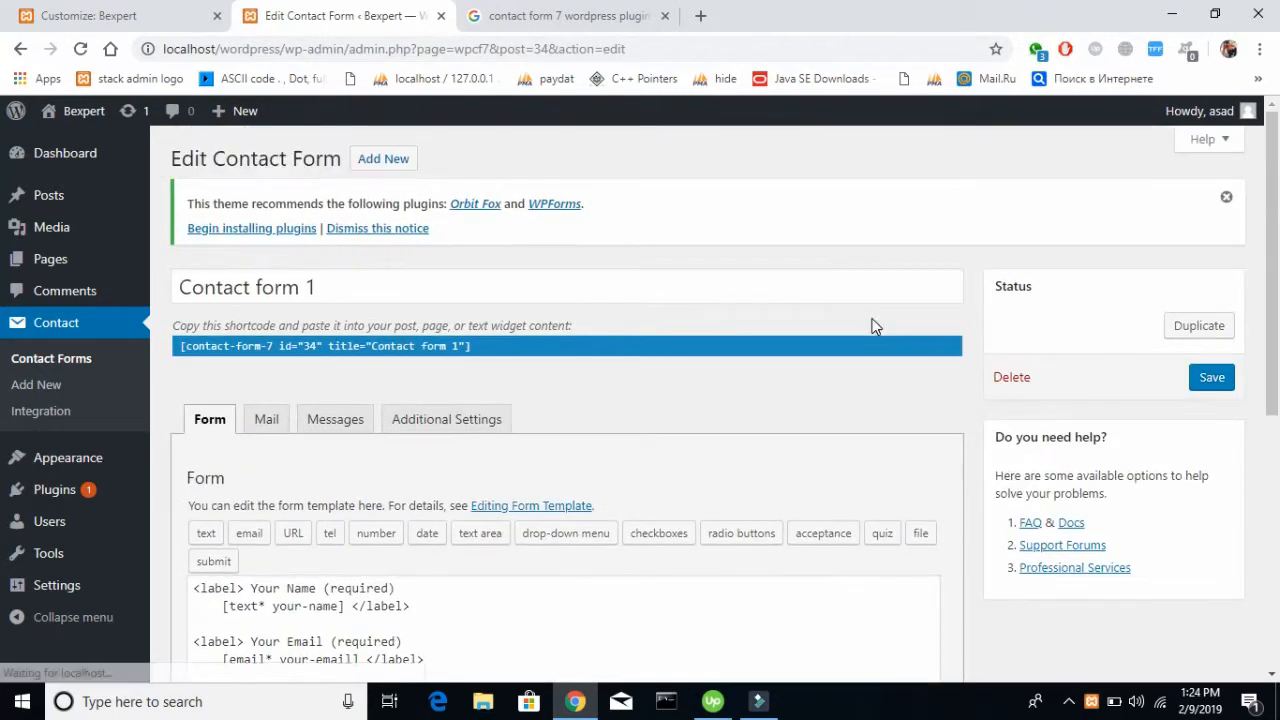
{"action": "scroll", "coordinate": [872, 320], "scroll_direction": "down", "scroll_amount": 3}
{"action": "left_click_drag", "start_coordinate": [471, 481], "coordinate": [201, 291]}
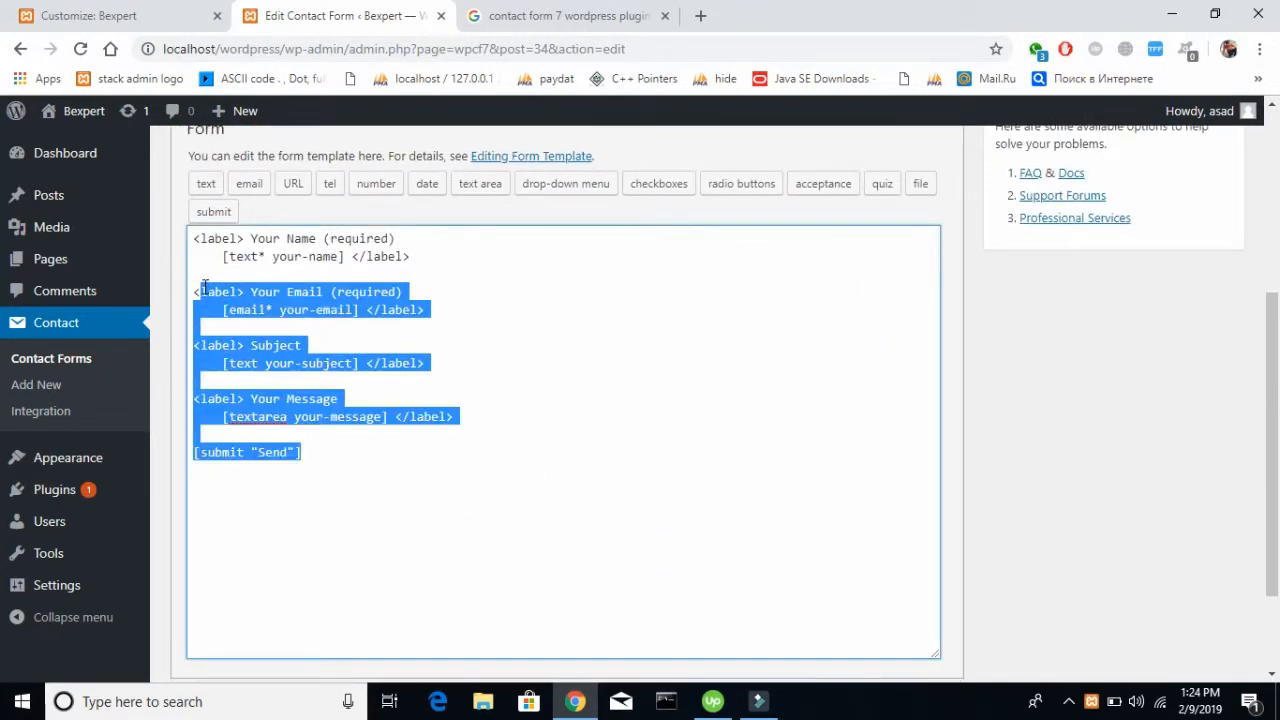
{"action": "key", "text": "shift+Up"}
{"action": "key", "text": "shift+Up"}
{"action": "key", "text": "shift+Up"}
{"action": "key", "text": "shift+Up"}
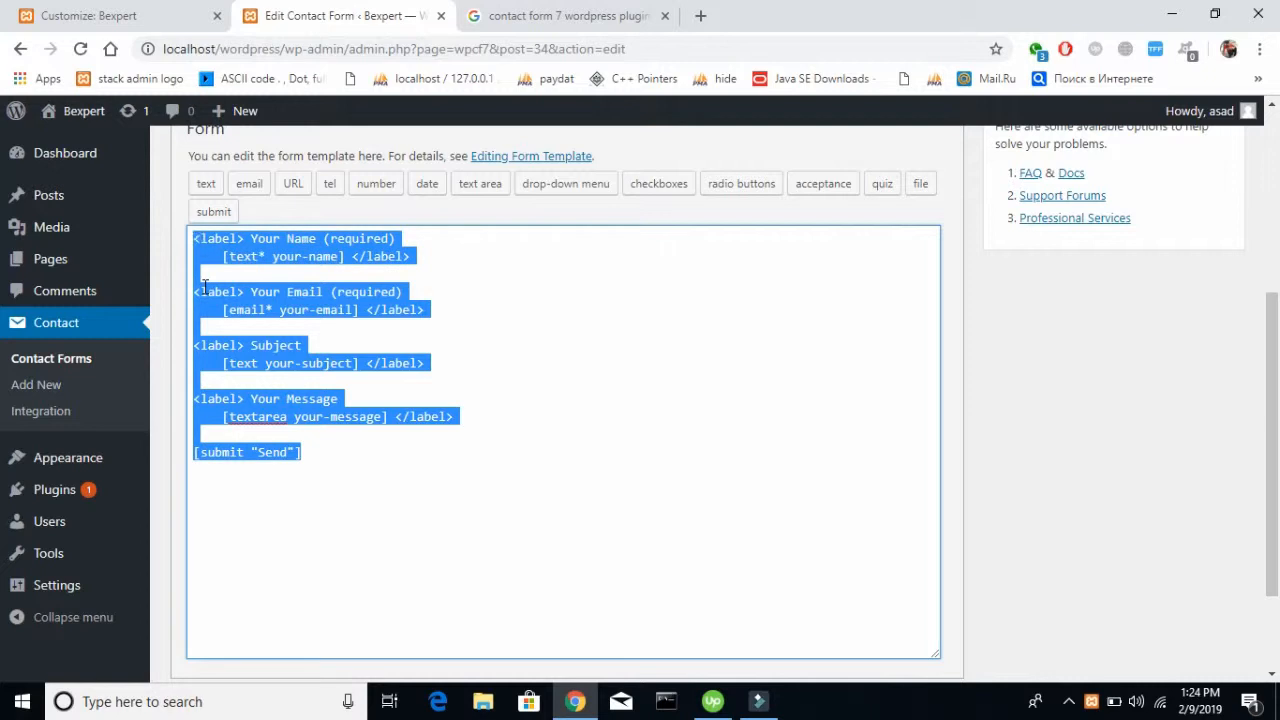
Copy Contact form 1's shortcode, [contact-form-7 id="34" title="Contact form 1"], into the Contact us section's Contact Form Shortcode field in the Customizer
{"action": "left_click", "coordinate": [82, 358]}
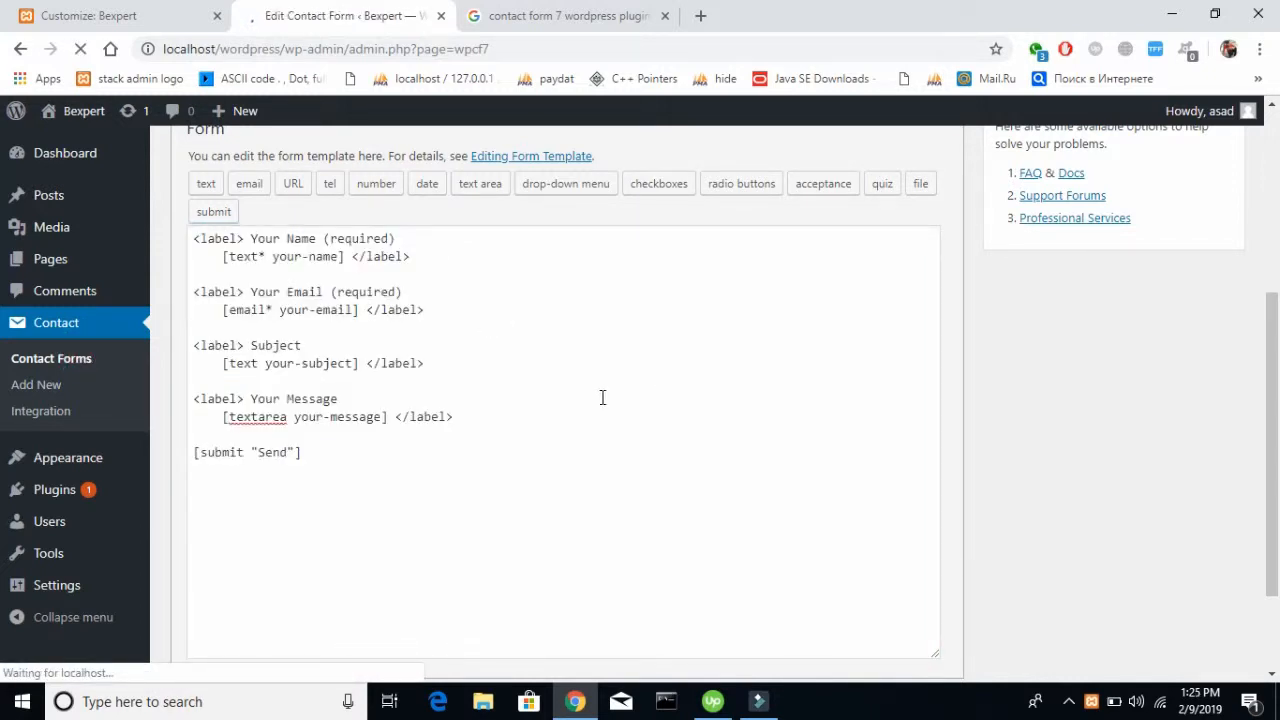
{"action": "scroll", "coordinate": [716, 386], "scroll_direction": "down", "scroll_amount": 2}
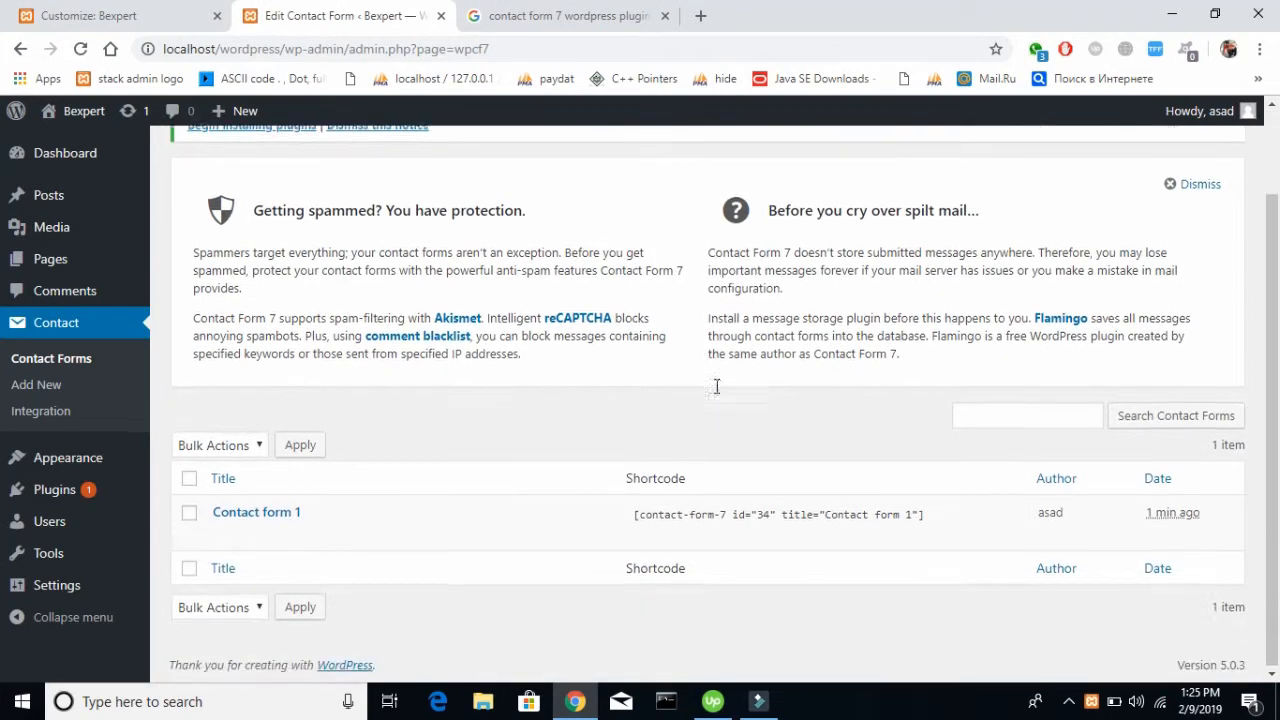
{"action": "left_click", "coordinate": [636, 515]}
{"action": "key", "text": "ctrl+c"}
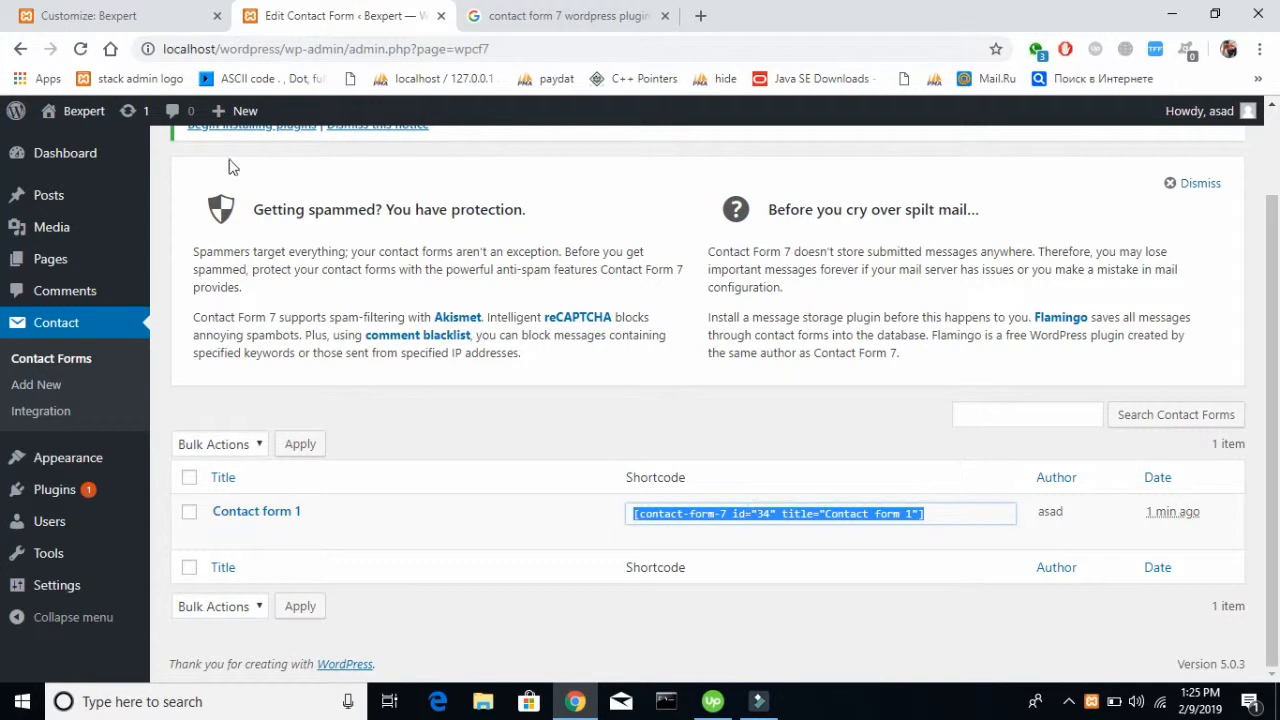
{"action": "left_click", "coordinate": [150, 15]}
{"action": "left_click", "coordinate": [137, 386]}
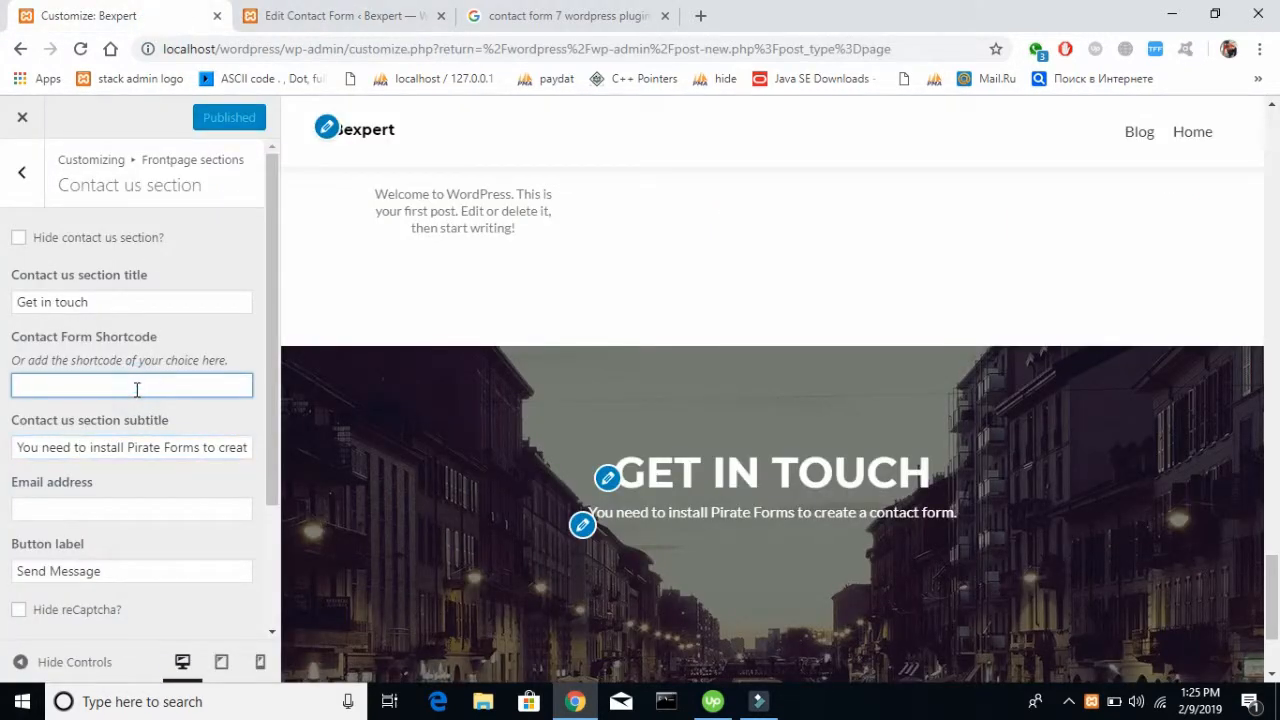
{"action": "key", "text": "ctrl+v"}
{"action": "left_click", "coordinate": [208, 249]}
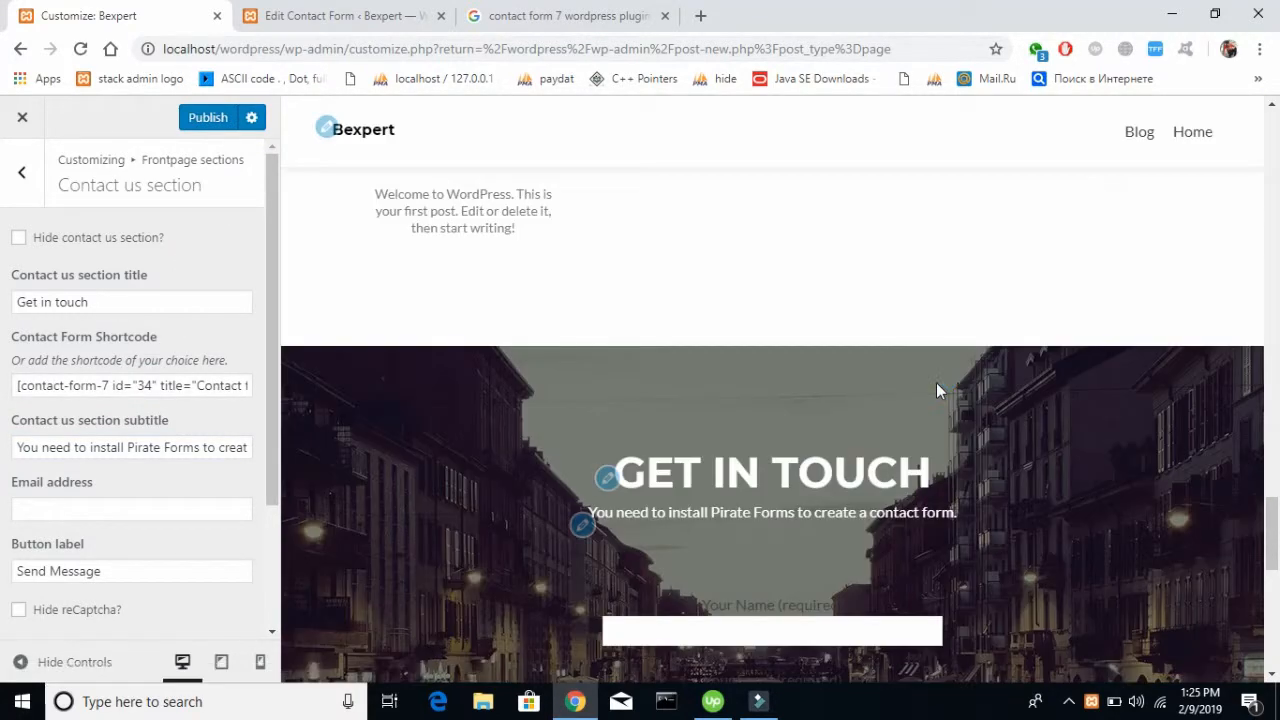
Check the contact form in the preview and replace the Contact us section subtitle with "You can contact us"
{"action": "scroll", "coordinate": [936, 382], "scroll_direction": "down", "scroll_amount": 5}
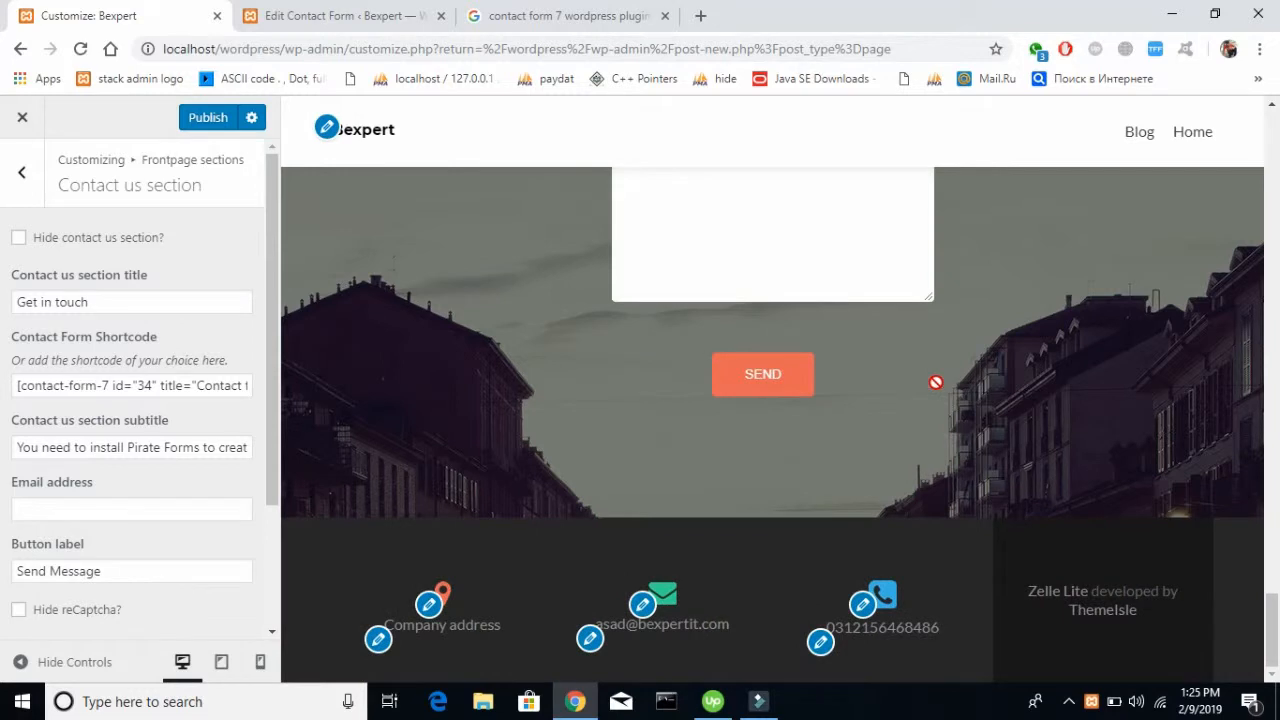
{"action": "scroll", "coordinate": [936, 382], "scroll_direction": "up", "scroll_amount": 1}
{"action": "scroll", "coordinate": [779, 476], "scroll_direction": "up", "scroll_amount": 1}
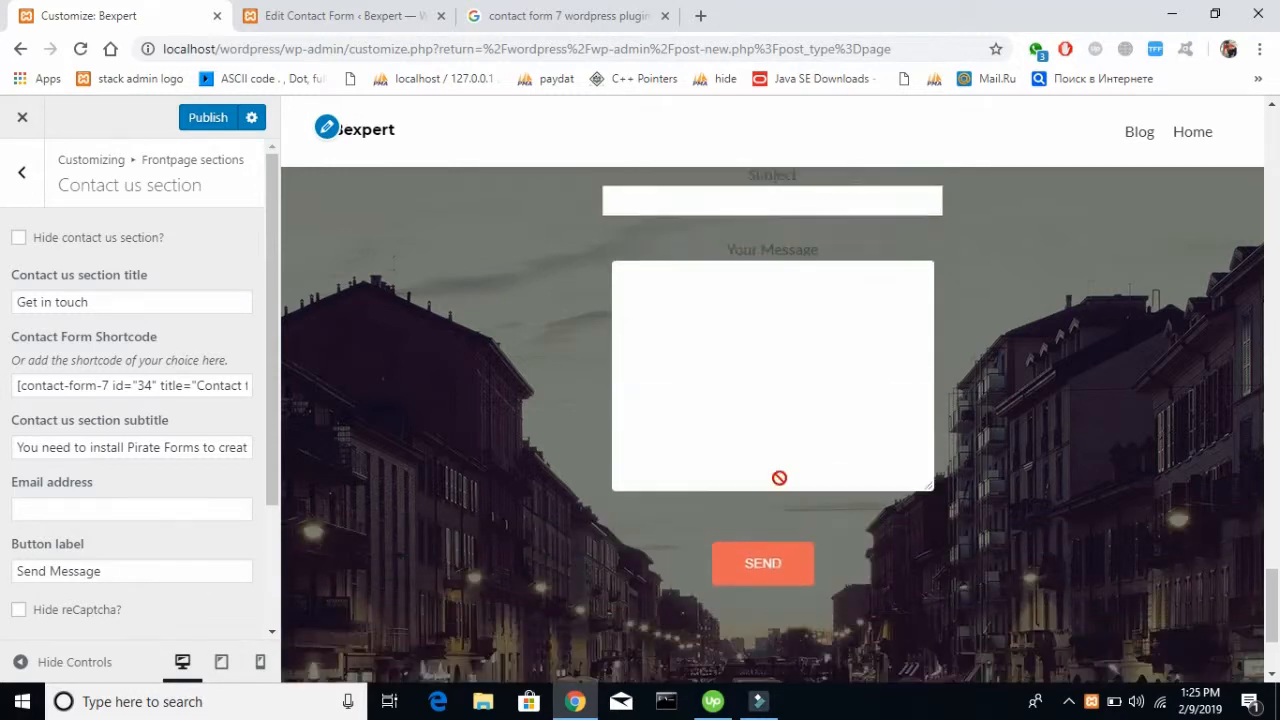
{"action": "scroll", "coordinate": [479, 434], "scroll_direction": "up", "scroll_amount": 3}
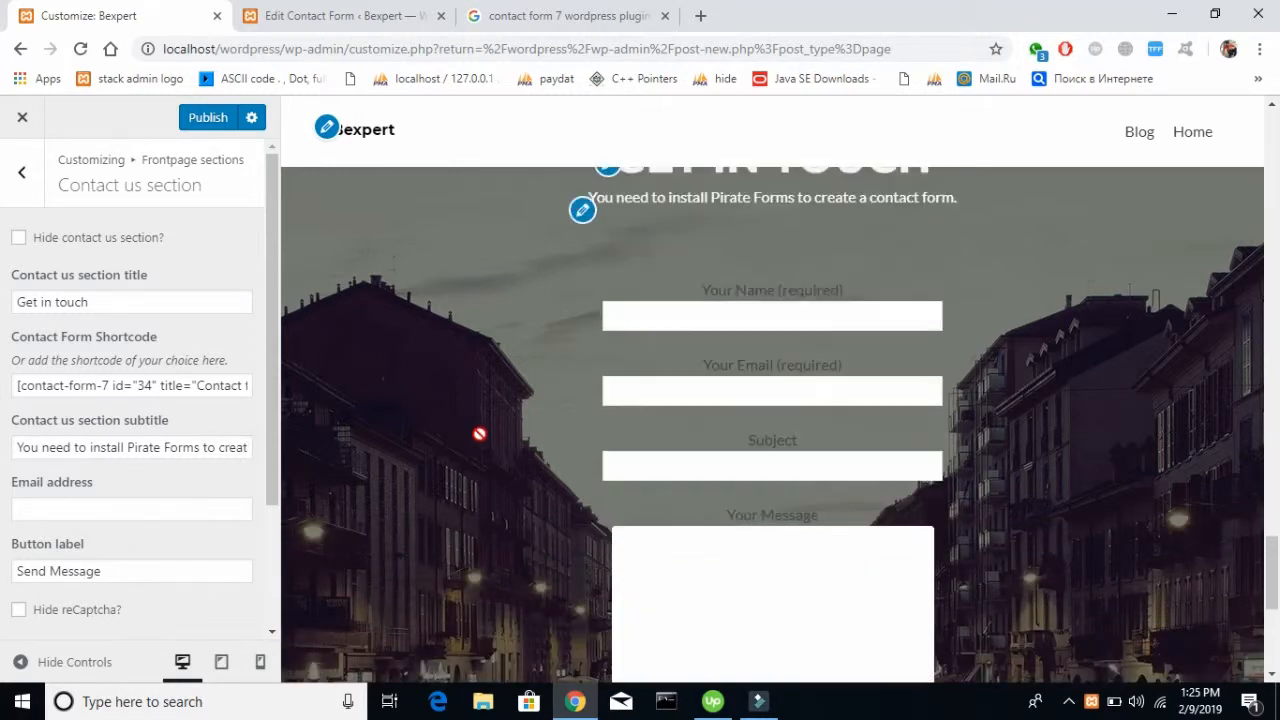
{"action": "left_click", "coordinate": [122, 447]}
{"action": "key", "text": "ctrl+a"}
{"action": "key", "text": "BackSpace"}
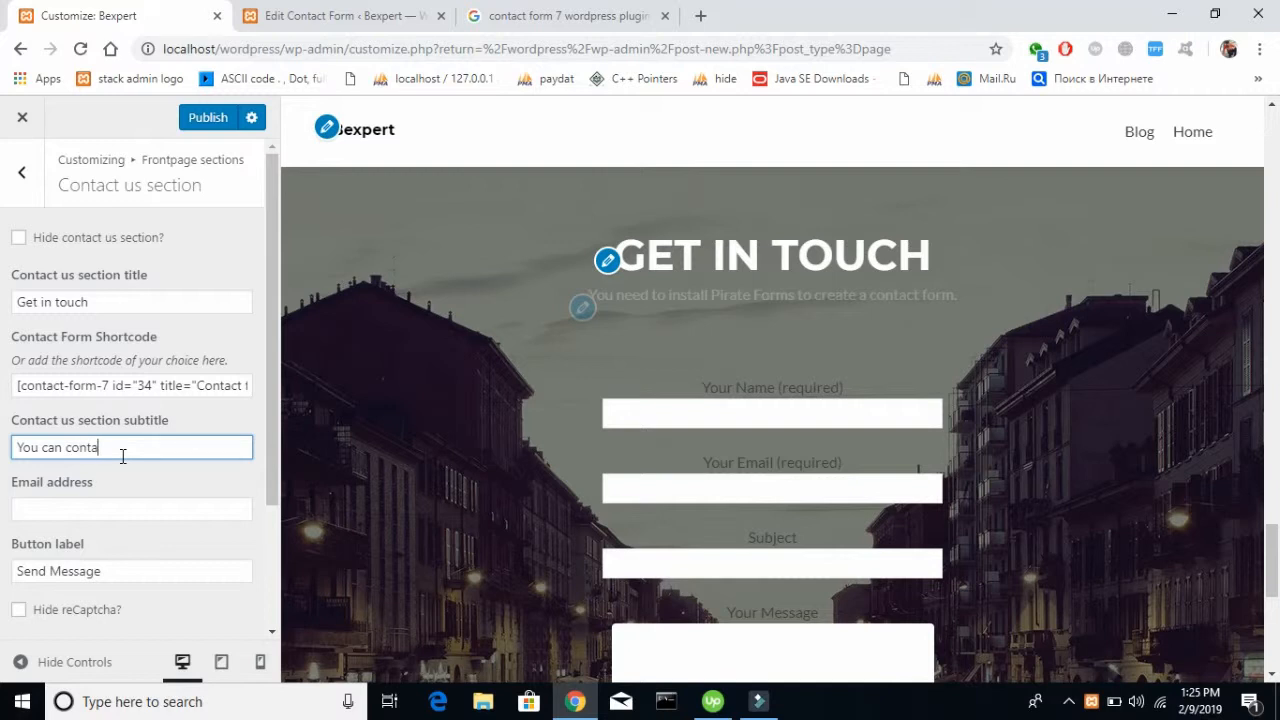
Fill in the Contact us section's email address with the site's help contact e-mail
{"action": "left_click", "coordinate": [117, 508]}
{"action": "type", "text": "ax"}
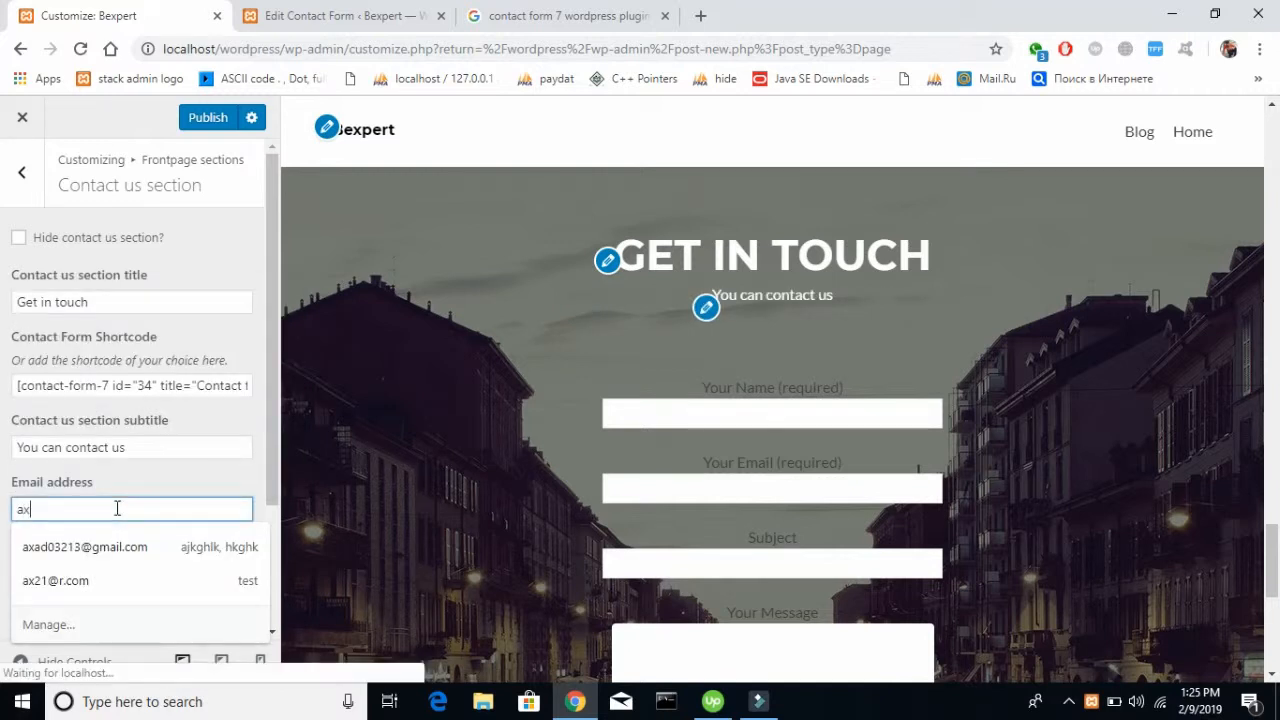
{"action": "type", "text": "ad"}
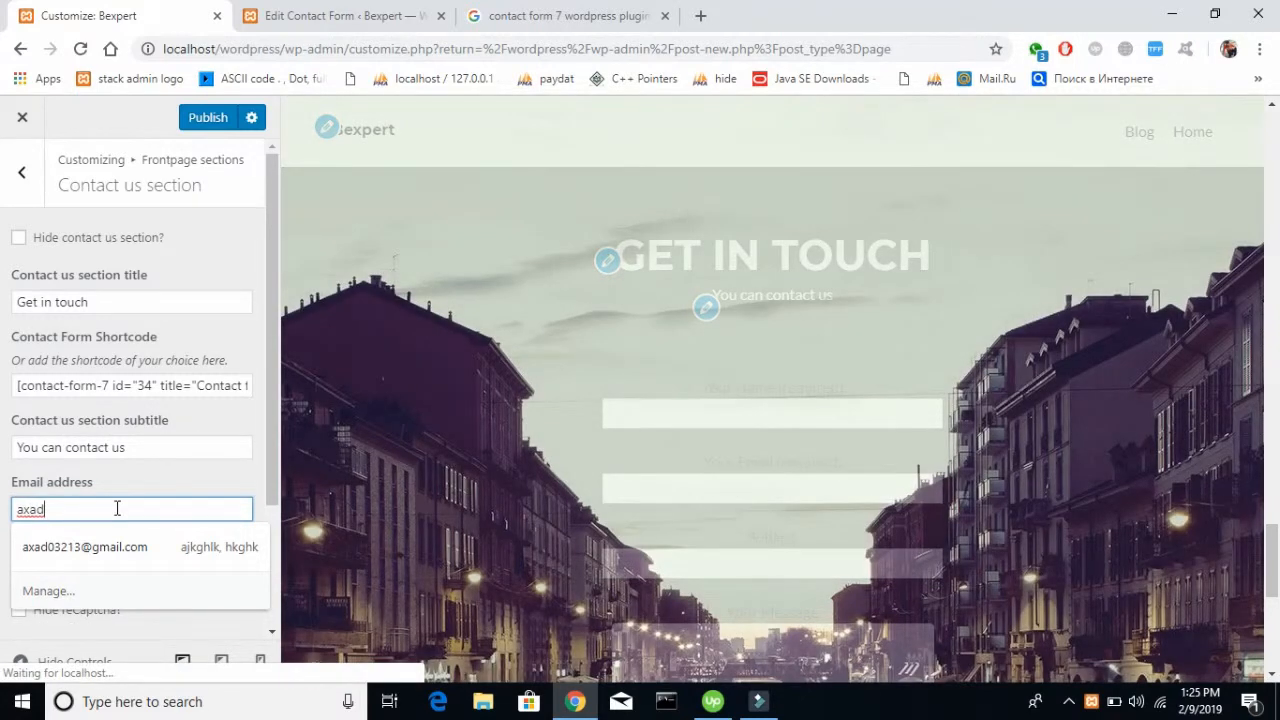
{"action": "key", "text": "BackSpace"}
{"action": "key", "text": "BackSpace"}
{"action": "key", "text": "BackSpace"}
{"action": "key", "text": "BackSpace"}
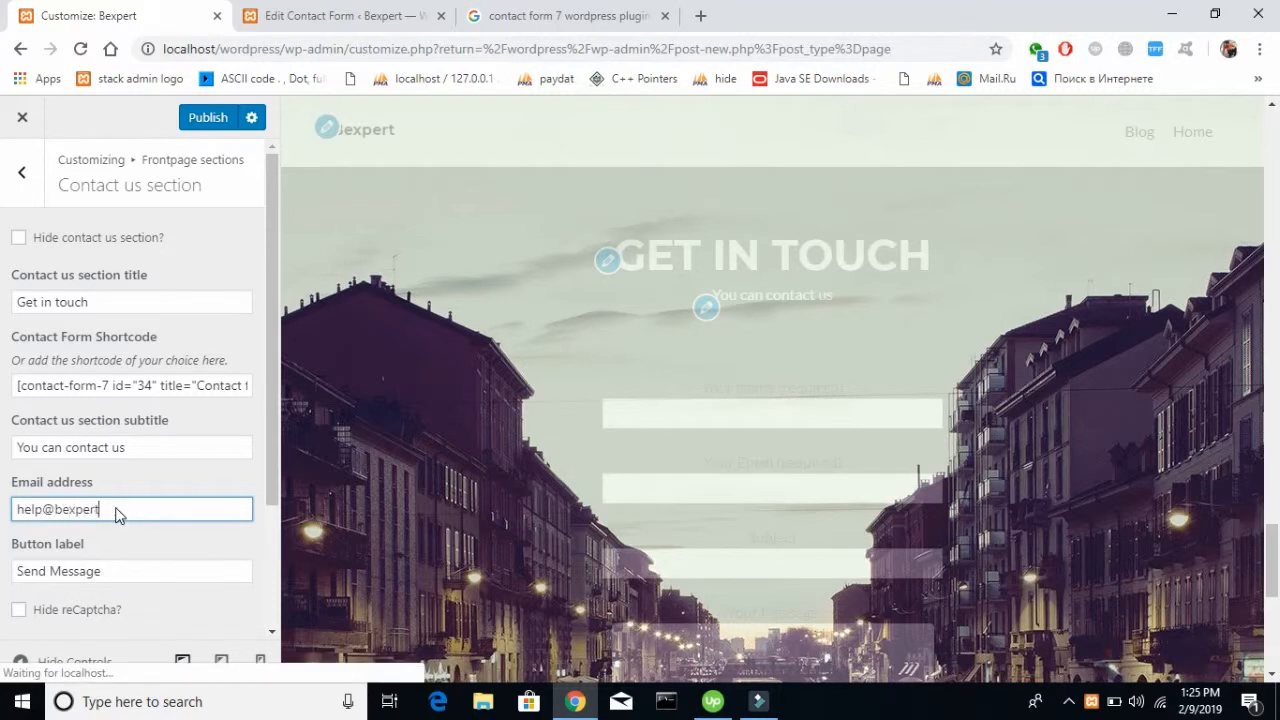
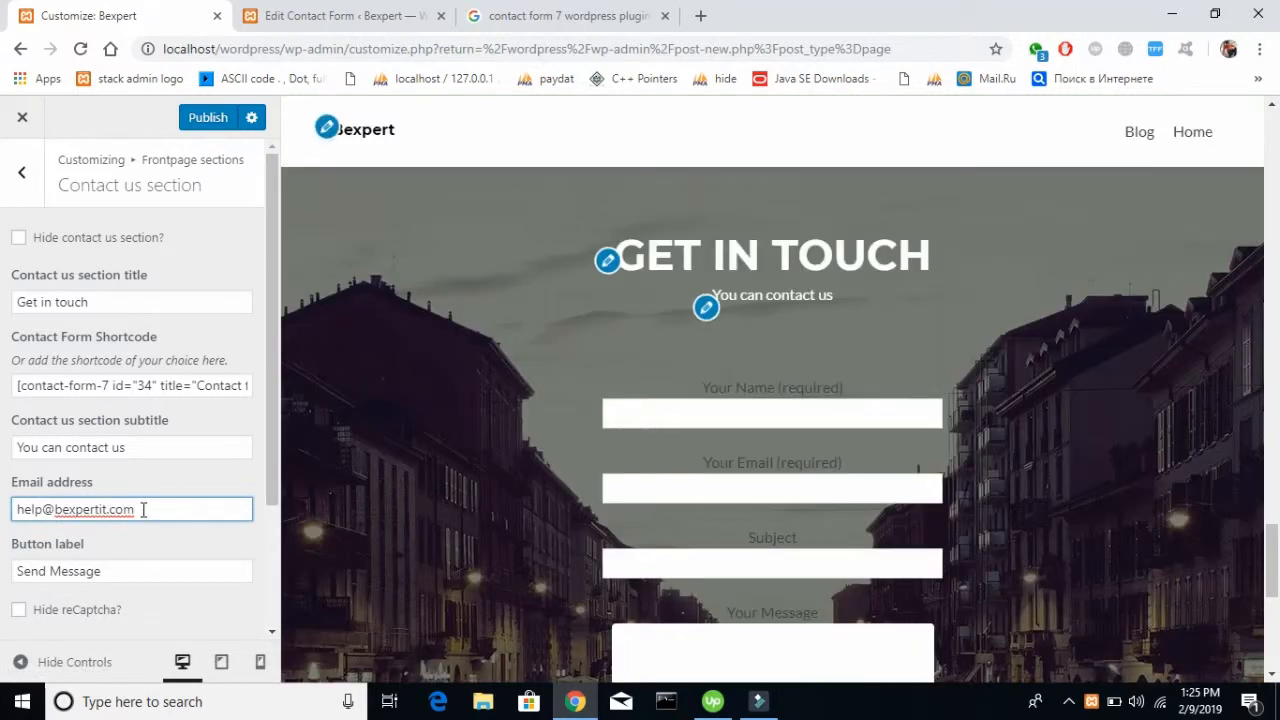
Compare the Contact us section's button label with the form's send button in the preview
{"action": "scroll", "coordinate": [143, 510], "scroll_direction": "down", "scroll_amount": 2}
{"action": "scroll", "coordinate": [529, 437], "scroll_direction": "down", "scroll_amount": 5}
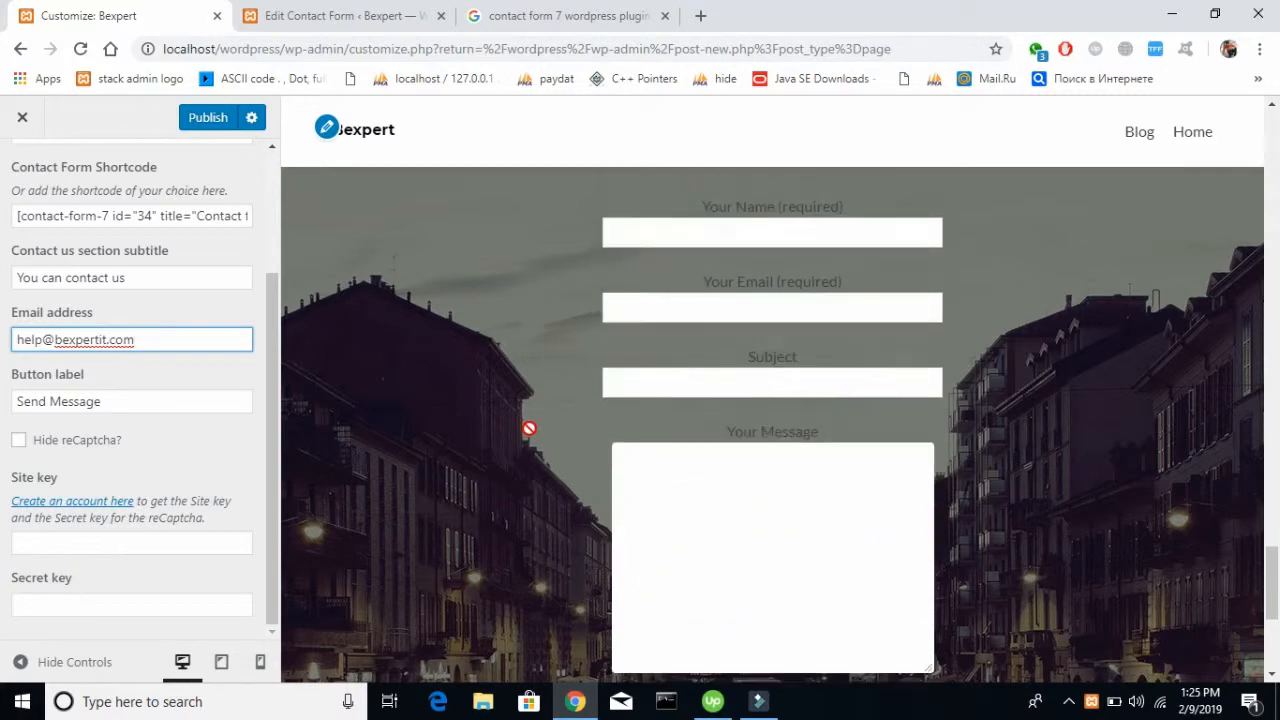
{"action": "triple_click", "coordinate": [153, 403]}
{"action": "scroll", "coordinate": [523, 337], "scroll_direction": "up", "scroll_amount": 5}
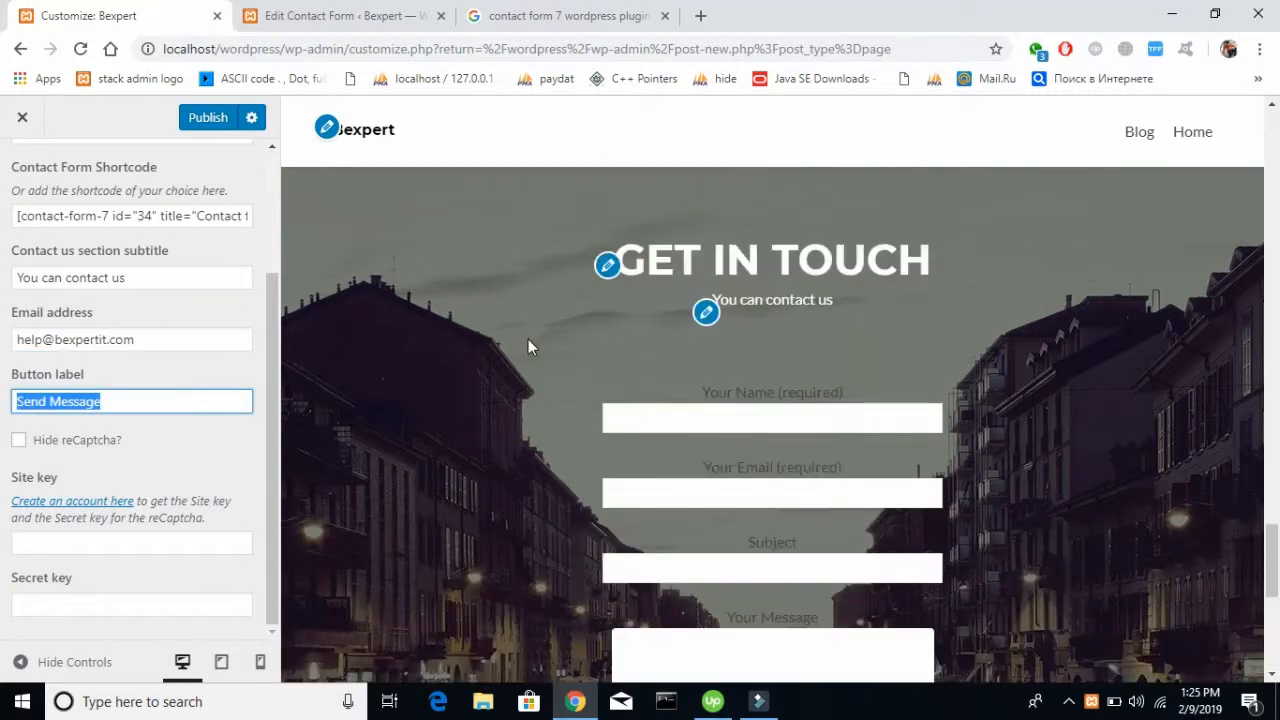
{"action": "scroll", "coordinate": [528, 339], "scroll_direction": "down", "scroll_amount": 4}
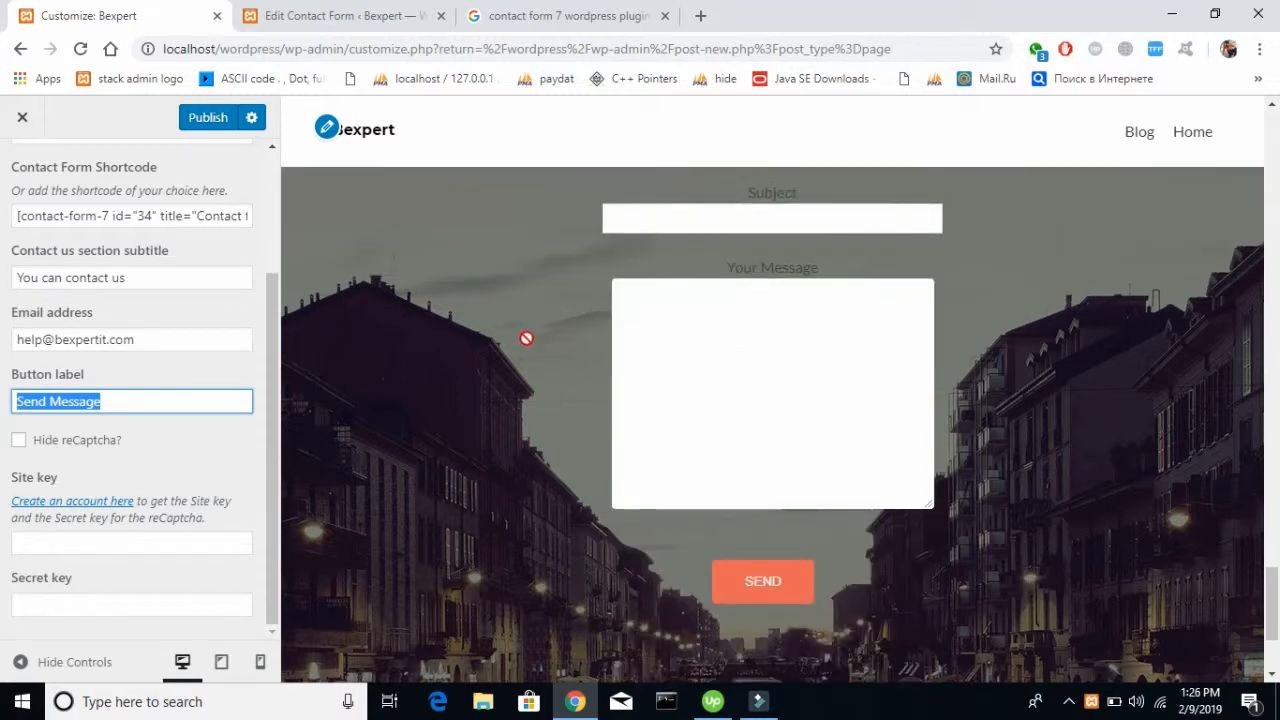
Try hiding the reCaptcha, check the contact form in the preview, and turn the Hide reCaptcha option off again
{"action": "left_click", "coordinate": [17, 445]}
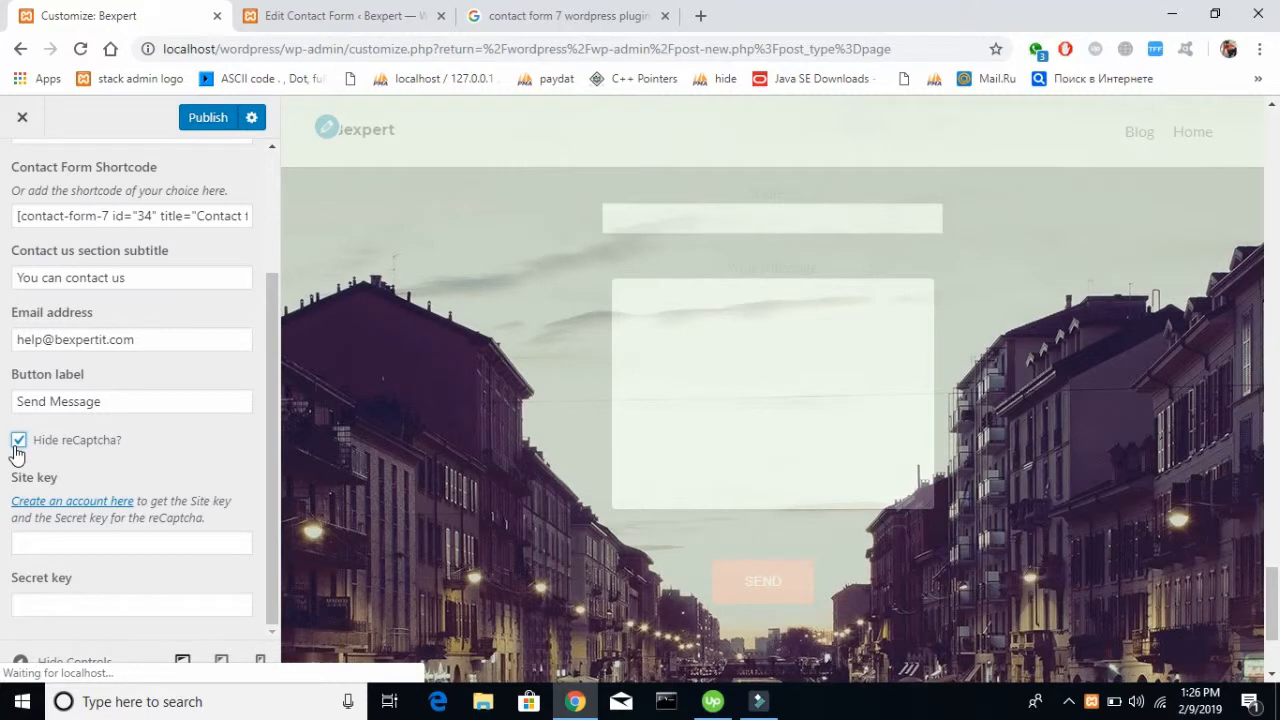
{"action": "scroll", "coordinate": [520, 316], "scroll_direction": "up", "scroll_amount": 2}
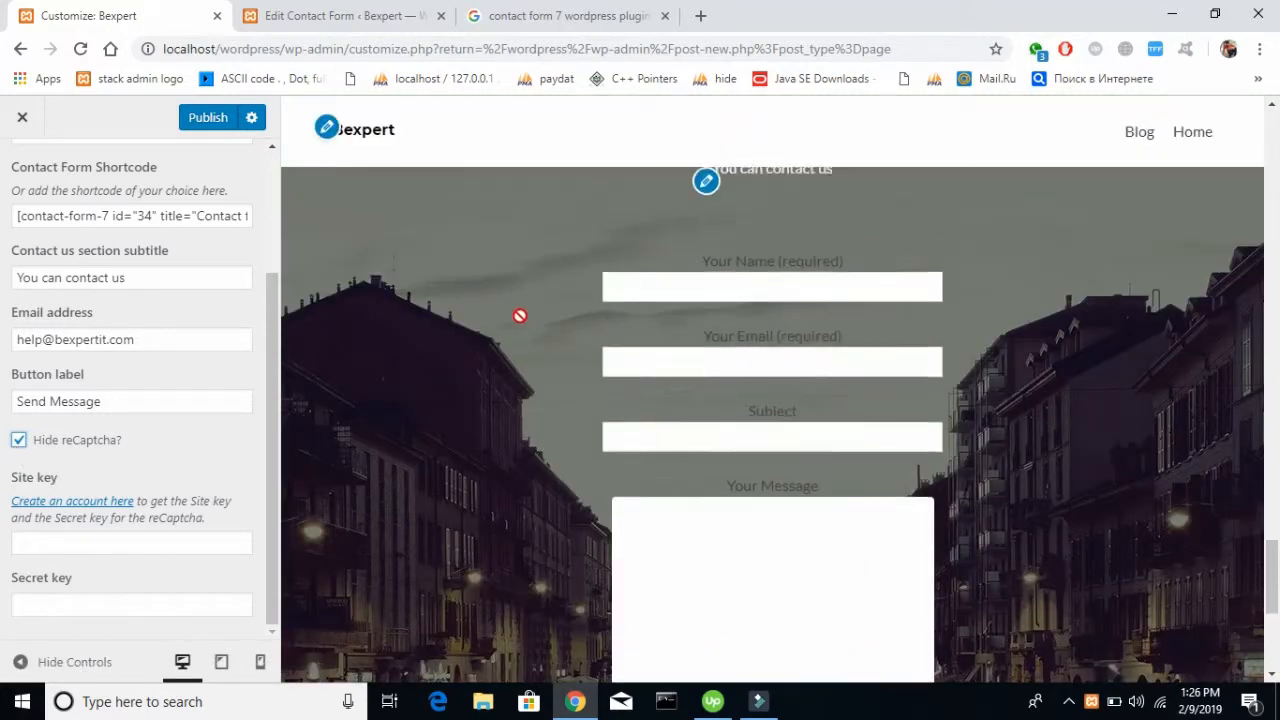
{"action": "scroll", "coordinate": [520, 316], "scroll_direction": "up", "scroll_amount": 1}
{"action": "scroll", "coordinate": [520, 316], "scroll_direction": "down", "scroll_amount": 3}
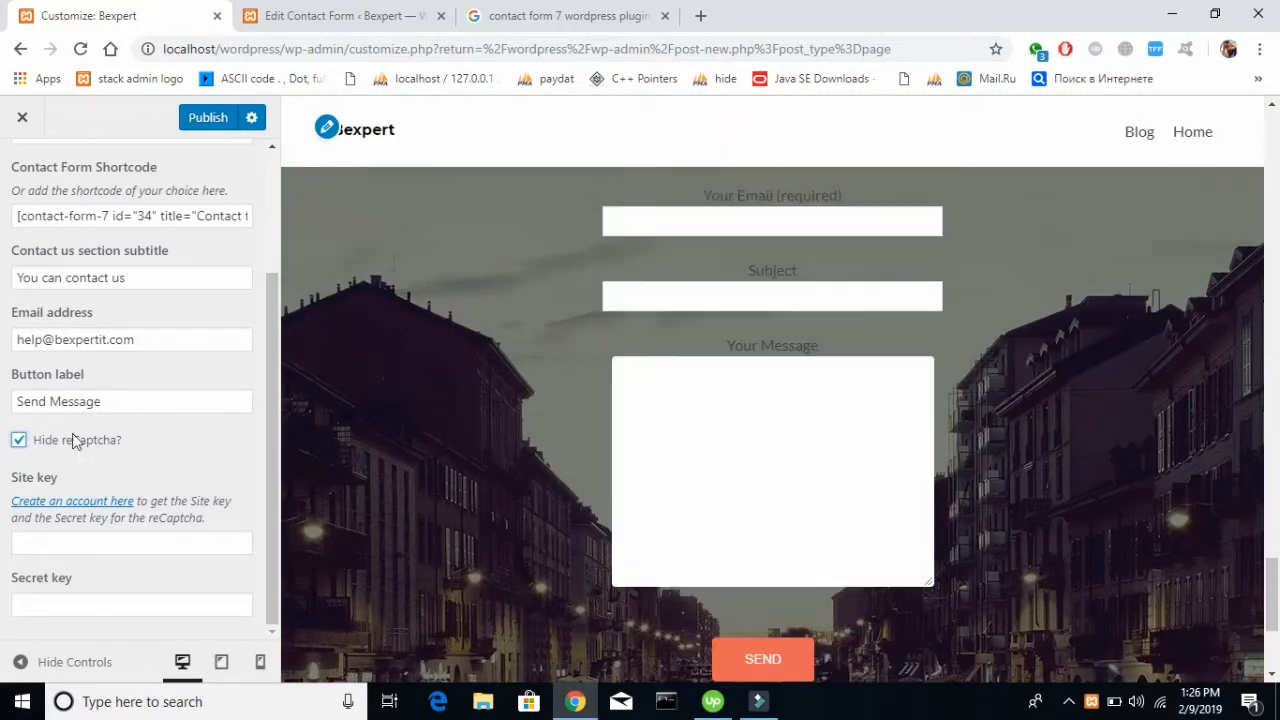
{"action": "left_click", "coordinate": [19, 440]}
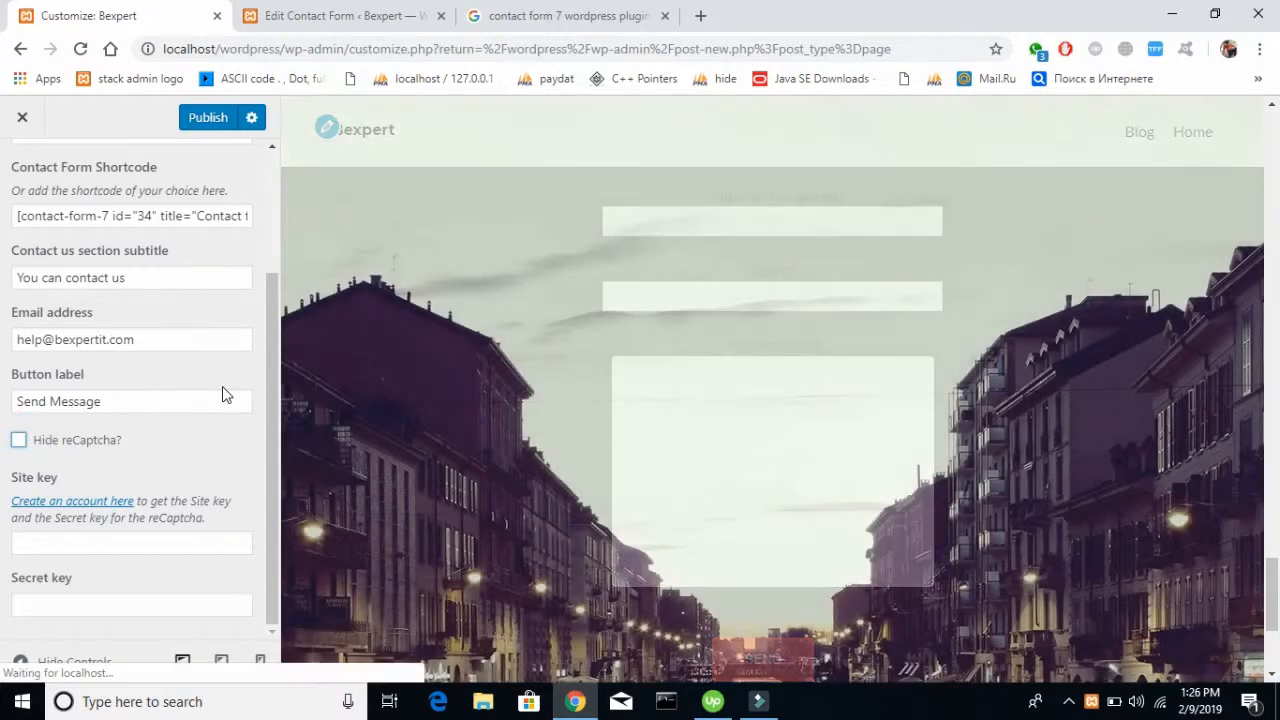
Look over the Contact us section settings once more and publish the changes
{"action": "scroll", "coordinate": [223, 390], "scroll_direction": "up", "scroll_amount": 2}
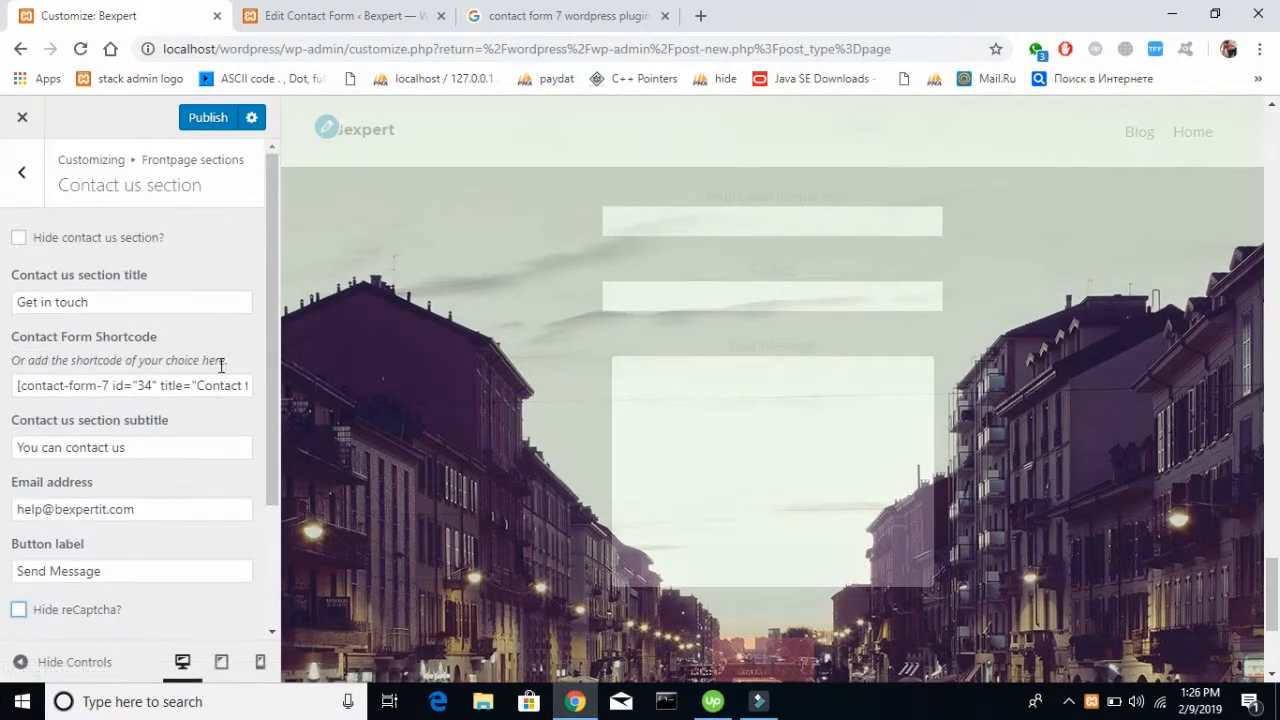
{"action": "scroll", "coordinate": [189, 481], "scroll_direction": "down", "scroll_amount": 2}
{"action": "left_click", "coordinate": [164, 452]}
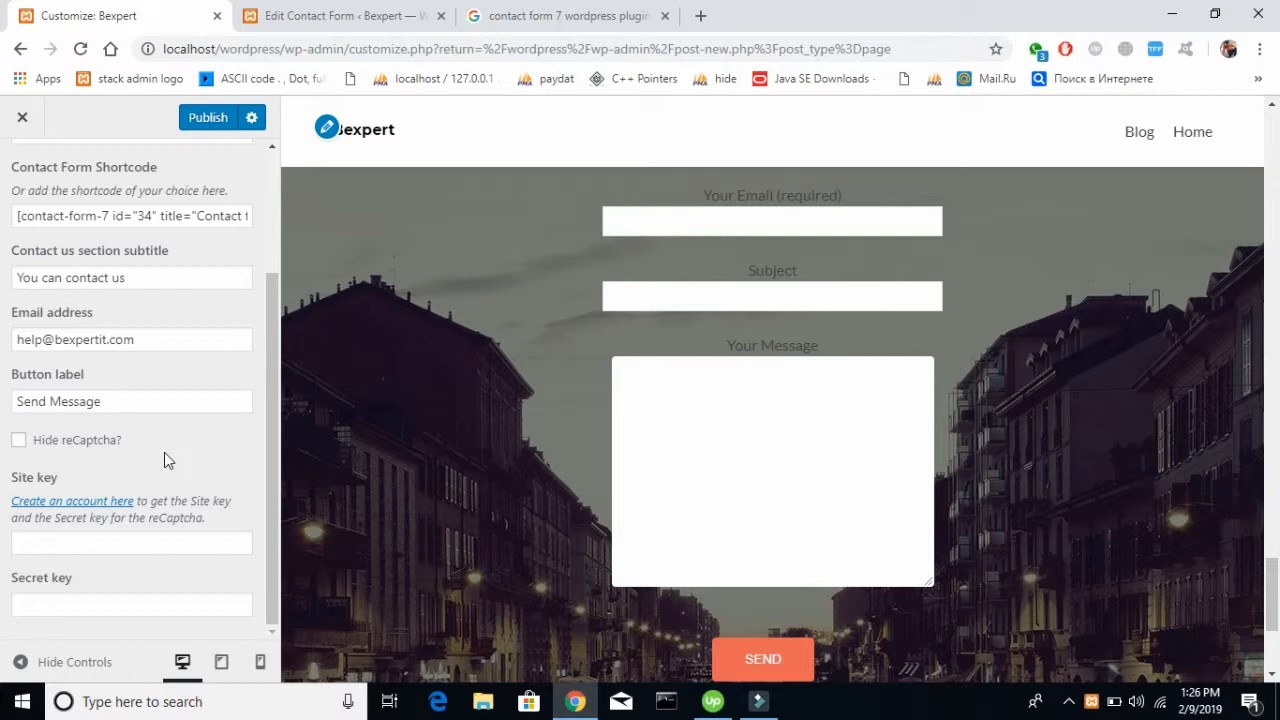
{"action": "scroll", "coordinate": [97, 327], "scroll_direction": "up", "scroll_amount": 2}
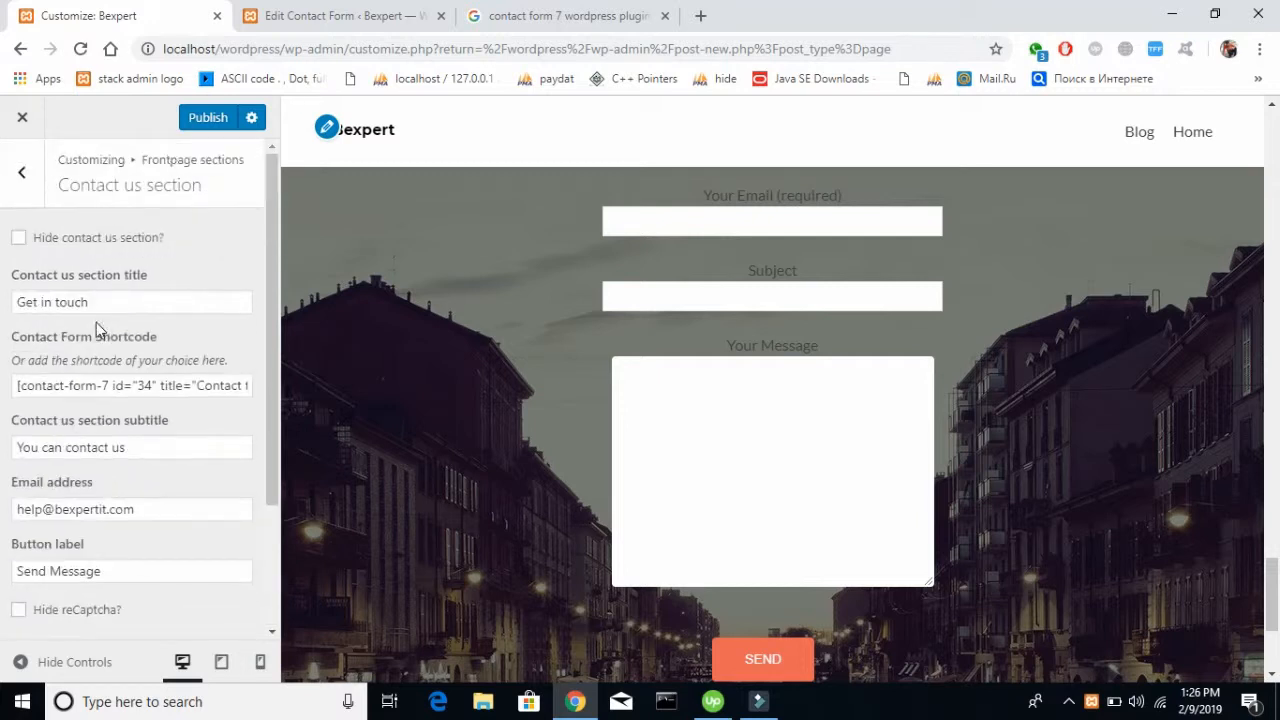
{"action": "left_click", "coordinate": [204, 125]}
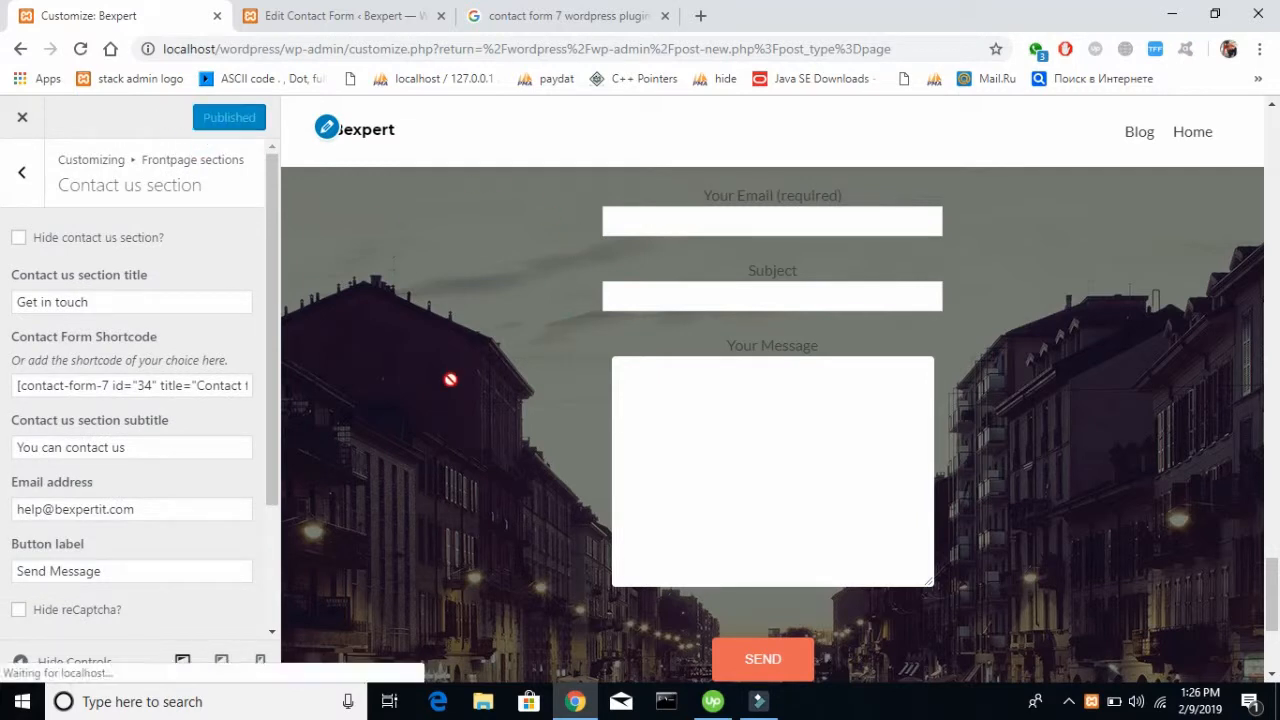
Open the live Bexpert site from the WordPress admin and review the upper sections of its front page
{"action": "left_click", "coordinate": [352, 15]}
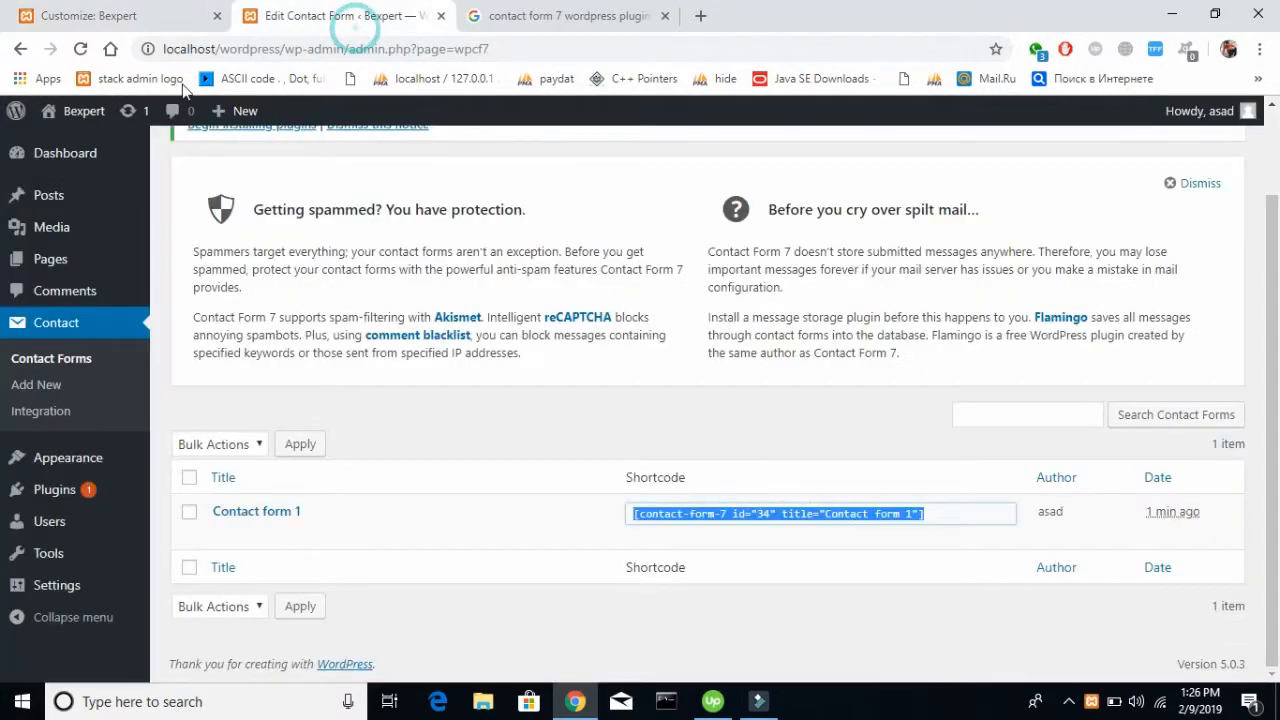
{"action": "mouse_move", "coordinate": [84, 112]}
{"action": "left_click", "coordinate": [78, 143]}
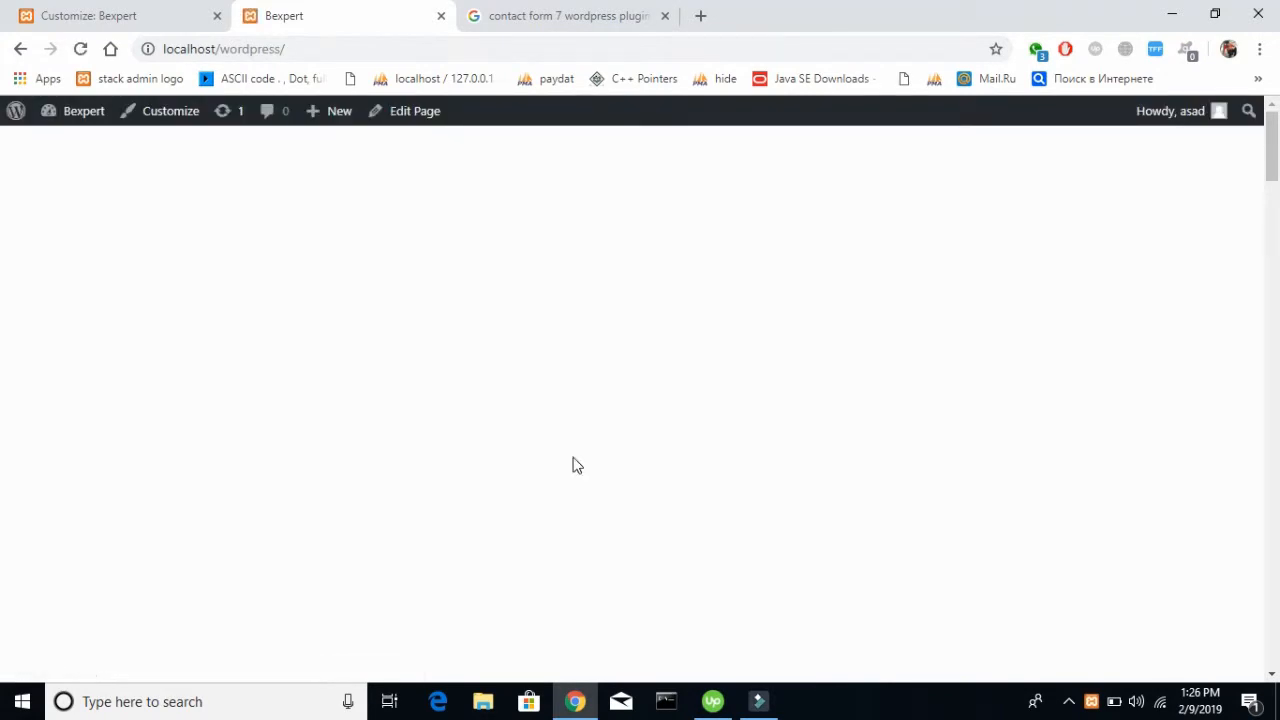
{"action": "scroll", "coordinate": [576, 465], "scroll_direction": "down", "scroll_amount": 6}
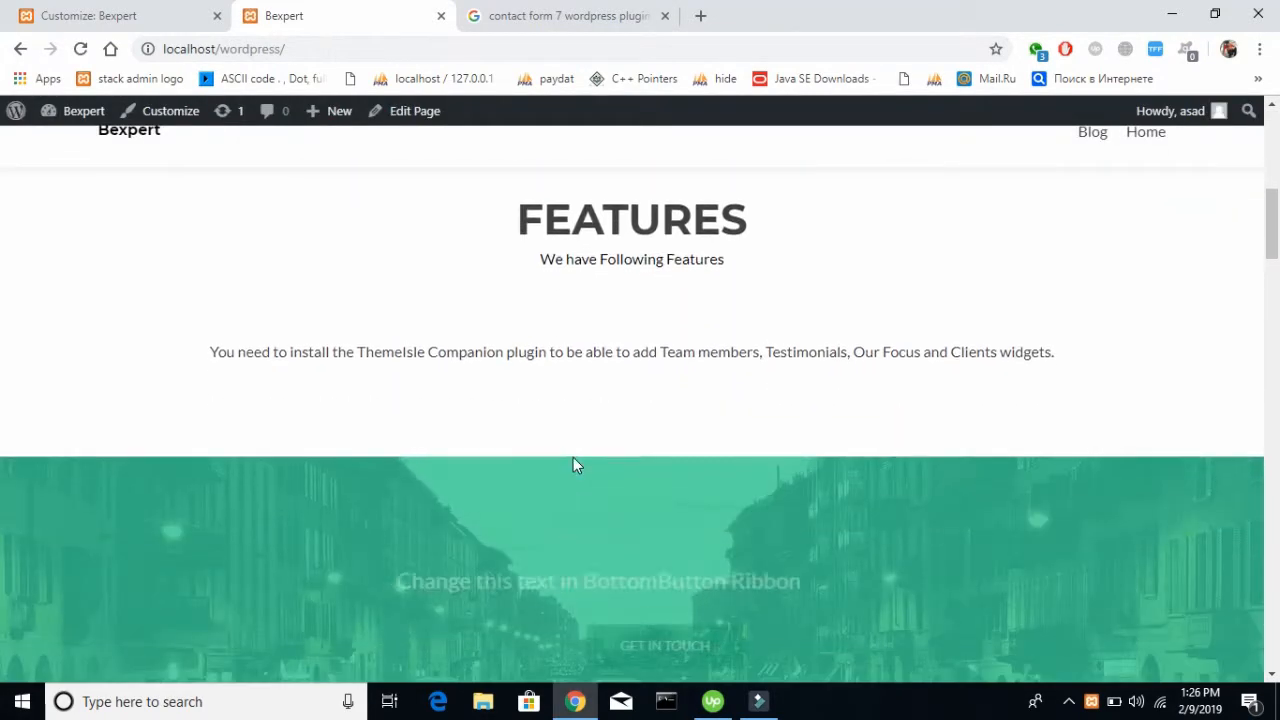
{"action": "scroll", "coordinate": [573, 460], "scroll_direction": "down", "scroll_amount": 4}
{"action": "scroll", "coordinate": [503, 375], "scroll_direction": "up", "scroll_amount": 1}
{"action": "left_click_drag", "start_coordinate": [430, 284], "coordinate": [939, 262]}
{"action": "left_click", "coordinate": [939, 262]}
Review the live page's Your Team, Testimonials, Latest News and contact form sections down to the footer
{"action": "scroll", "coordinate": [939, 262], "scroll_direction": "down", "scroll_amount": 3}
{"action": "scroll", "coordinate": [940, 270], "scroll_direction": "down", "scroll_amount": 10}
{"action": "scroll", "coordinate": [940, 270], "scroll_direction": "up", "scroll_amount": 2}
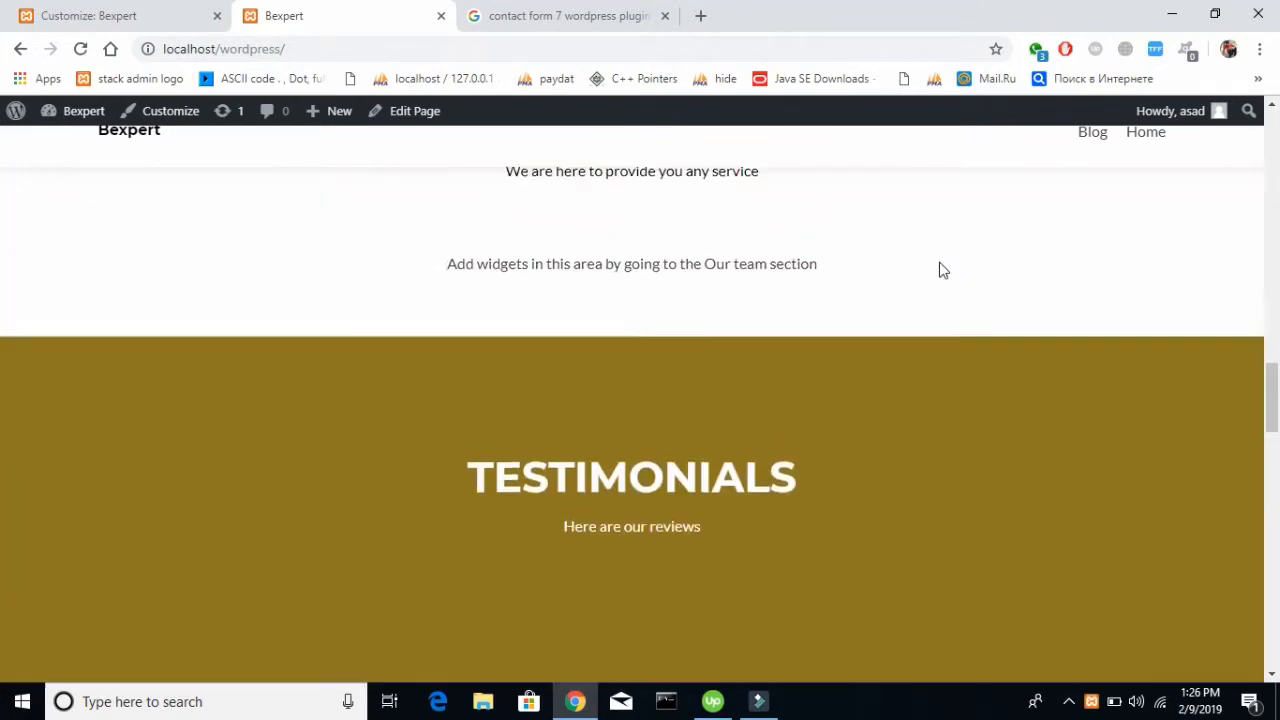
{"action": "scroll", "coordinate": [940, 270], "scroll_direction": "up", "scroll_amount": 3}
{"action": "left_click_drag", "start_coordinate": [434, 470], "coordinate": [980, 405]}
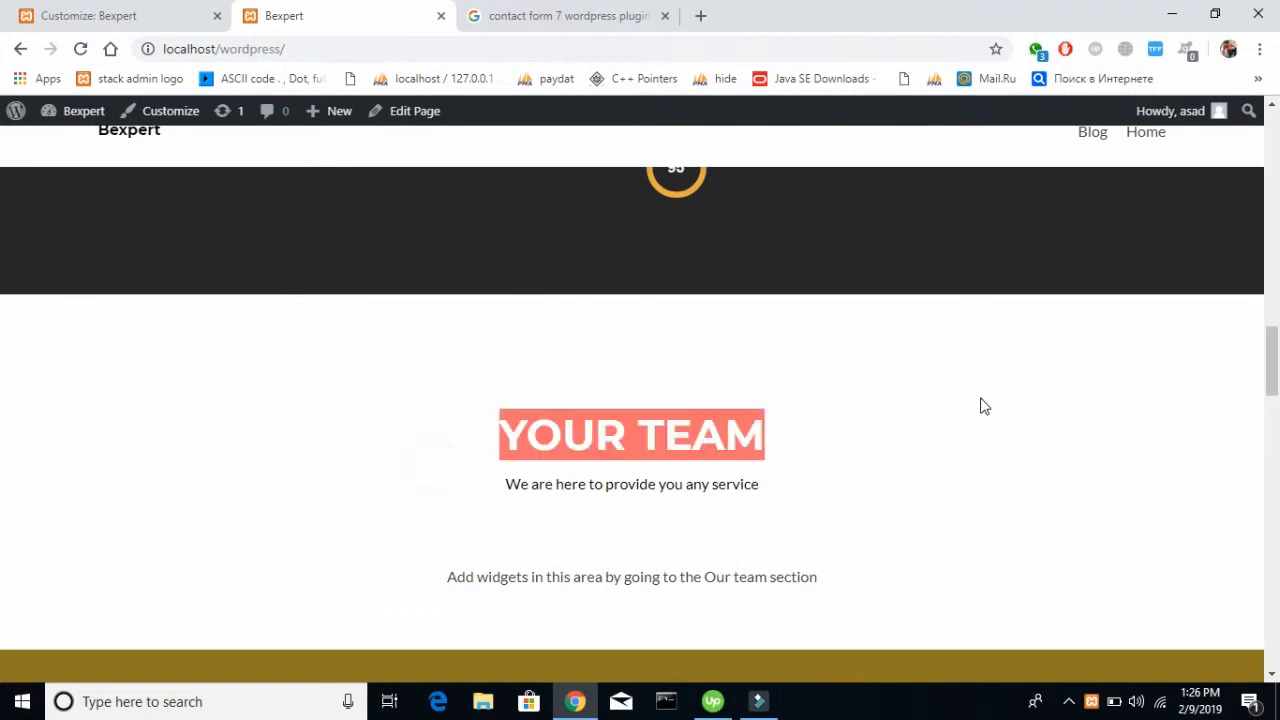
{"action": "scroll", "coordinate": [980, 405], "scroll_direction": "down", "scroll_amount": 8}
{"action": "scroll", "coordinate": [601, 424], "scroll_direction": "up", "scroll_amount": 1}
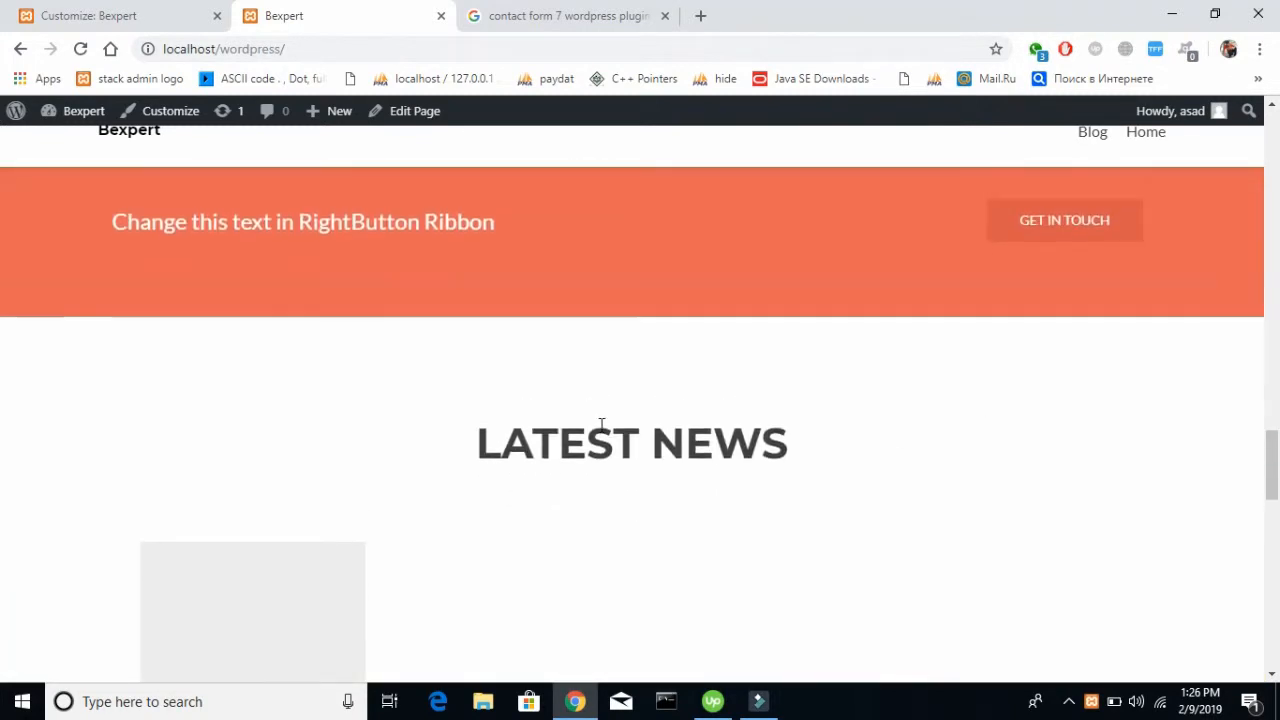
{"action": "scroll", "coordinate": [601, 424], "scroll_direction": "down", "scroll_amount": 11}
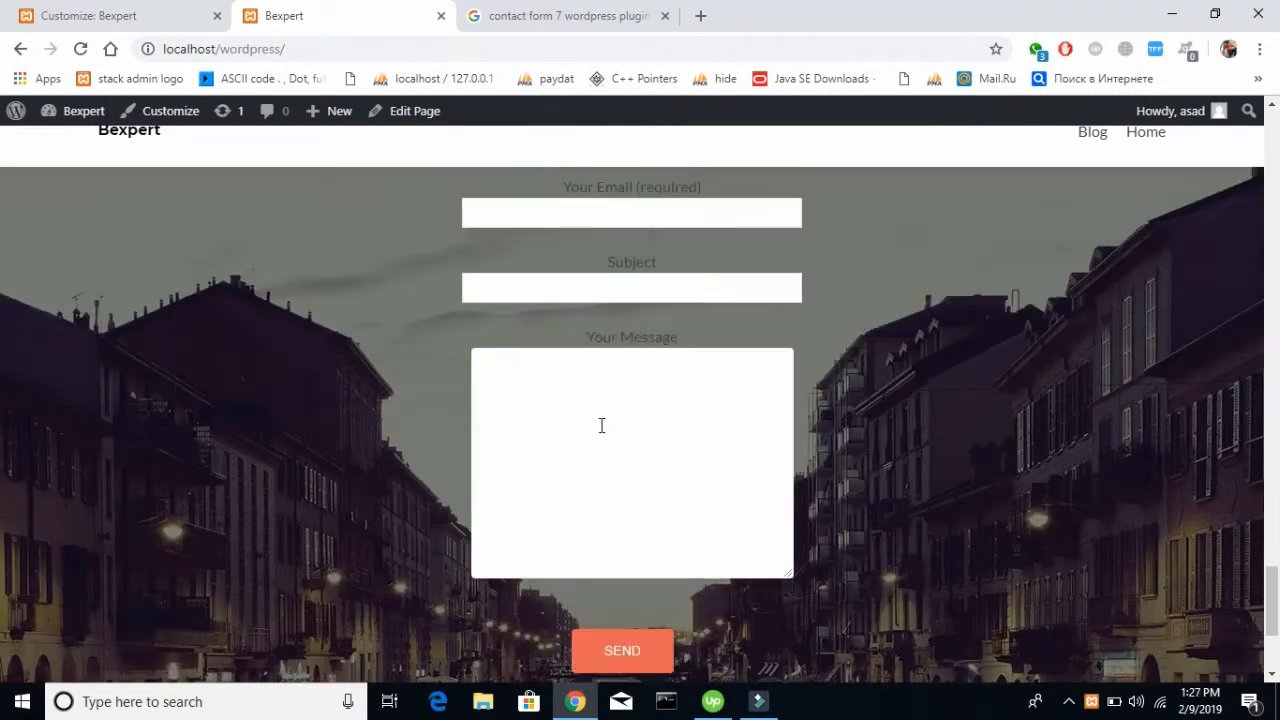
{"action": "scroll", "coordinate": [601, 425], "scroll_direction": "down", "scroll_amount": 3}
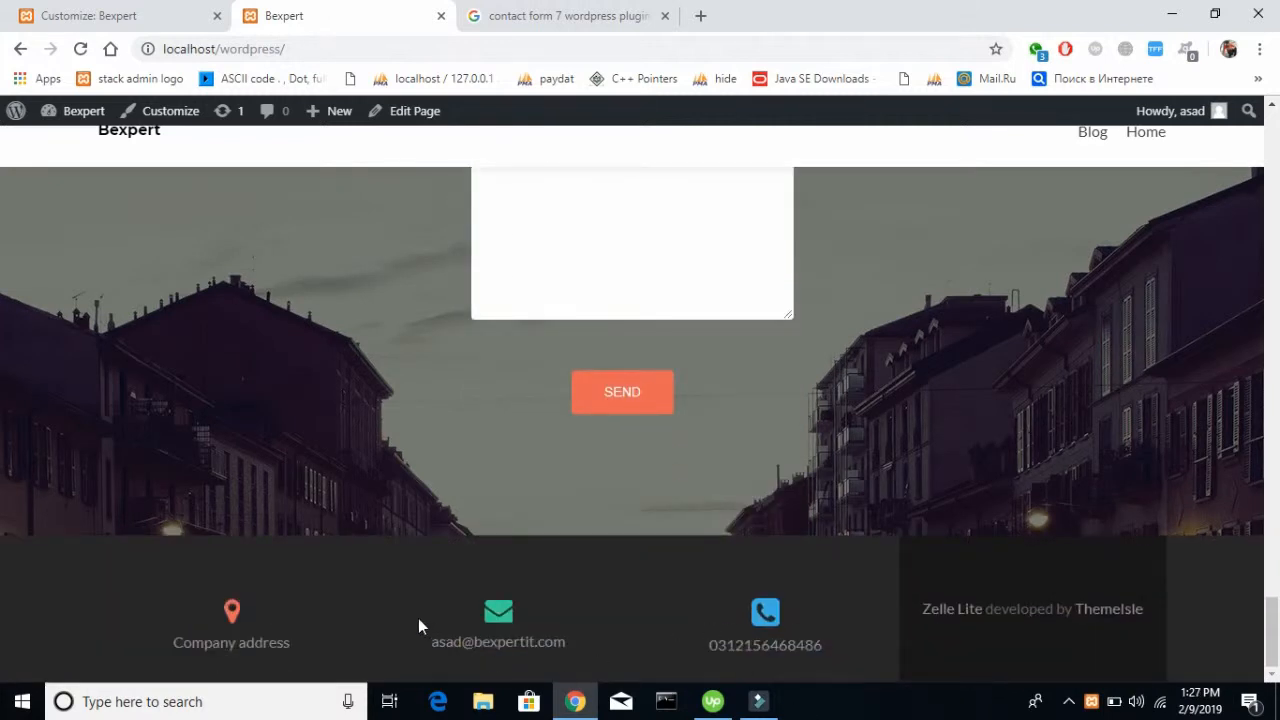
Examine the "Zelle Lite developed by ThemeIsle" credit in the live page's footer
{"action": "left_click_drag", "start_coordinate": [922, 612], "coordinate": [1085, 590]}
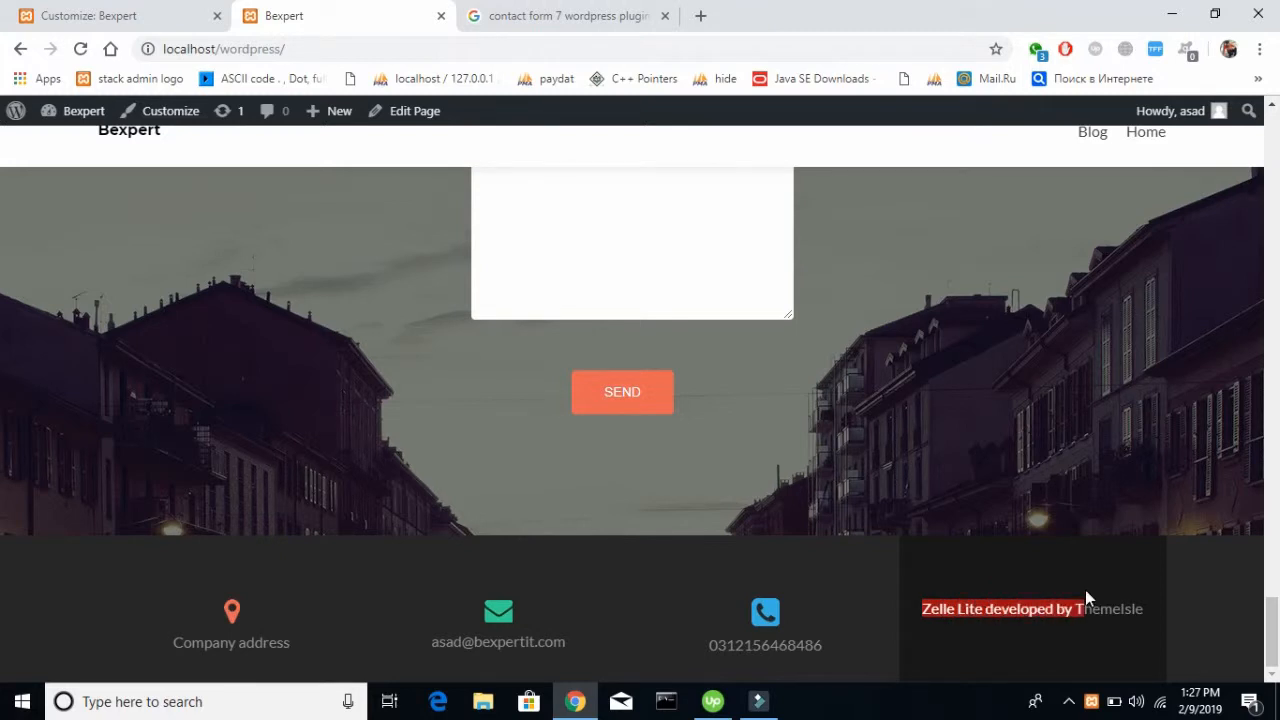
{"action": "left_click", "coordinate": [1082, 593]}
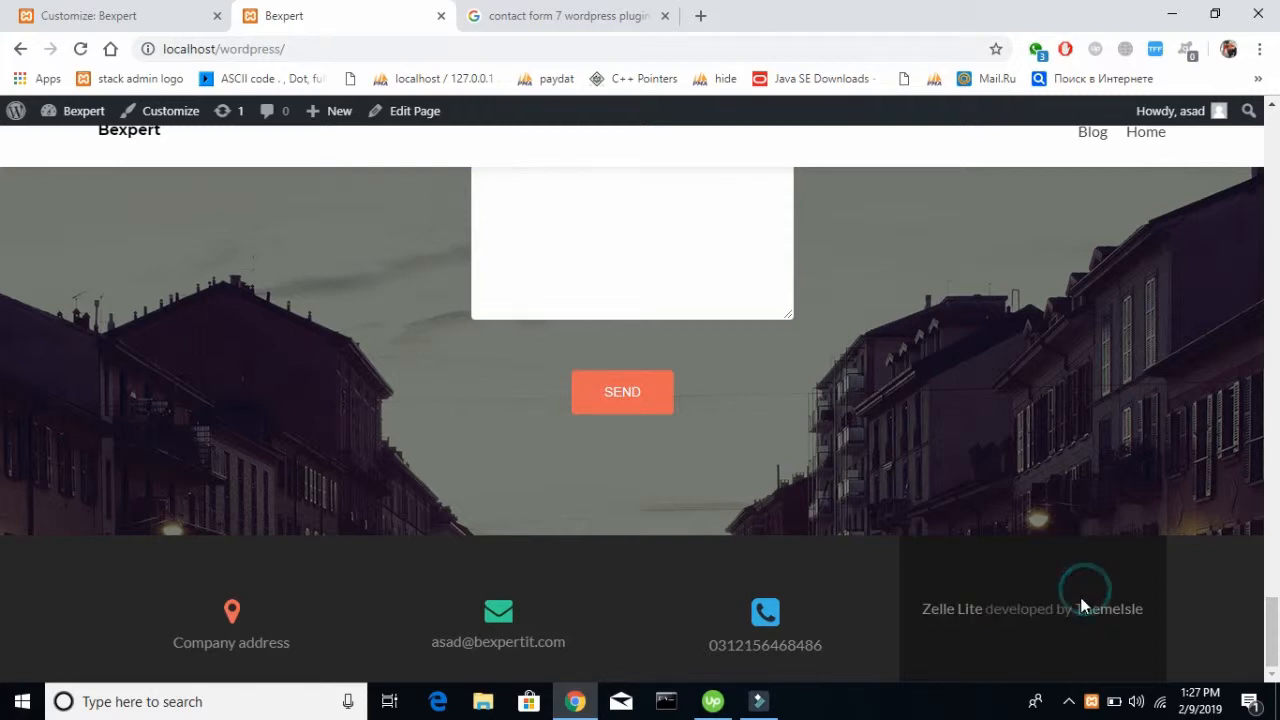
{"action": "mouse_move", "coordinate": [923, 608]}
{"action": "left_mouse_down"}
{"action": "mouse_move", "coordinate": [1153, 605]}
{"action": "mouse_move", "coordinate": [911, 603]}
{"action": "left_mouse_up"}
{"action": "left_click", "coordinate": [1153, 605]}
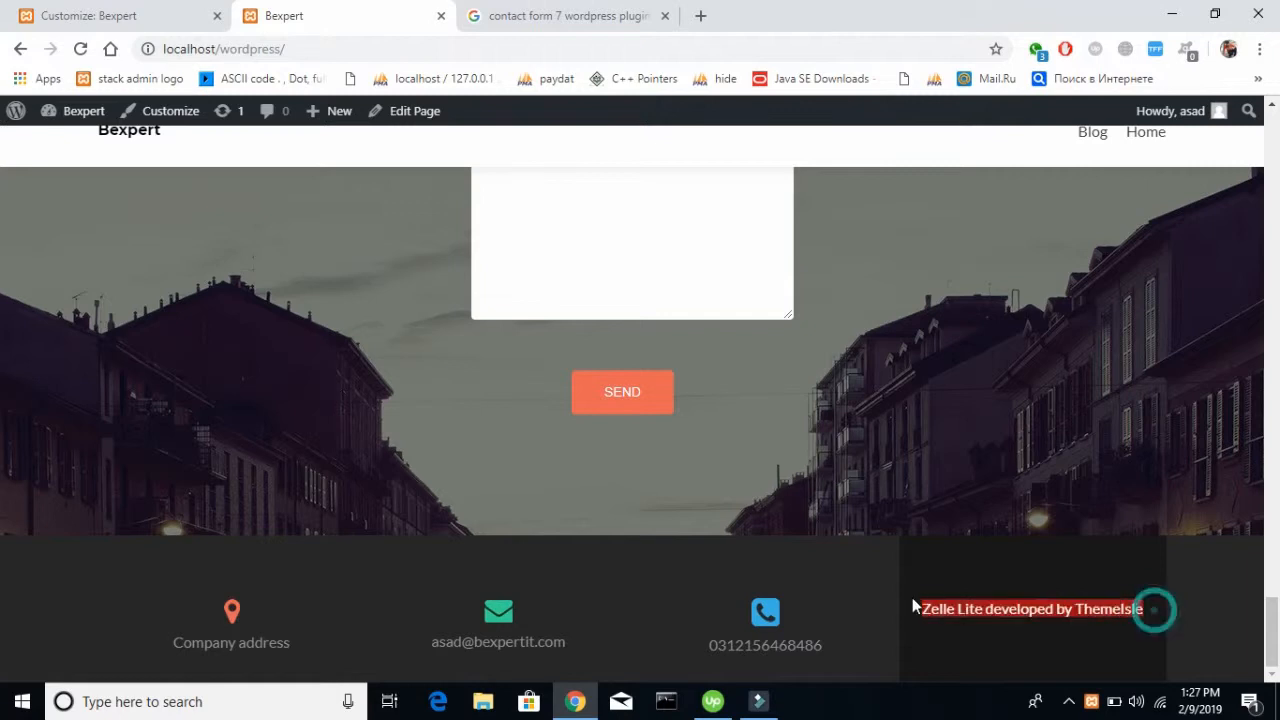
{"action": "double_click", "coordinate": [908, 597]}
{"action": "left_click_drag", "start_coordinate": [1019, 597], "coordinate": [1154, 594]}
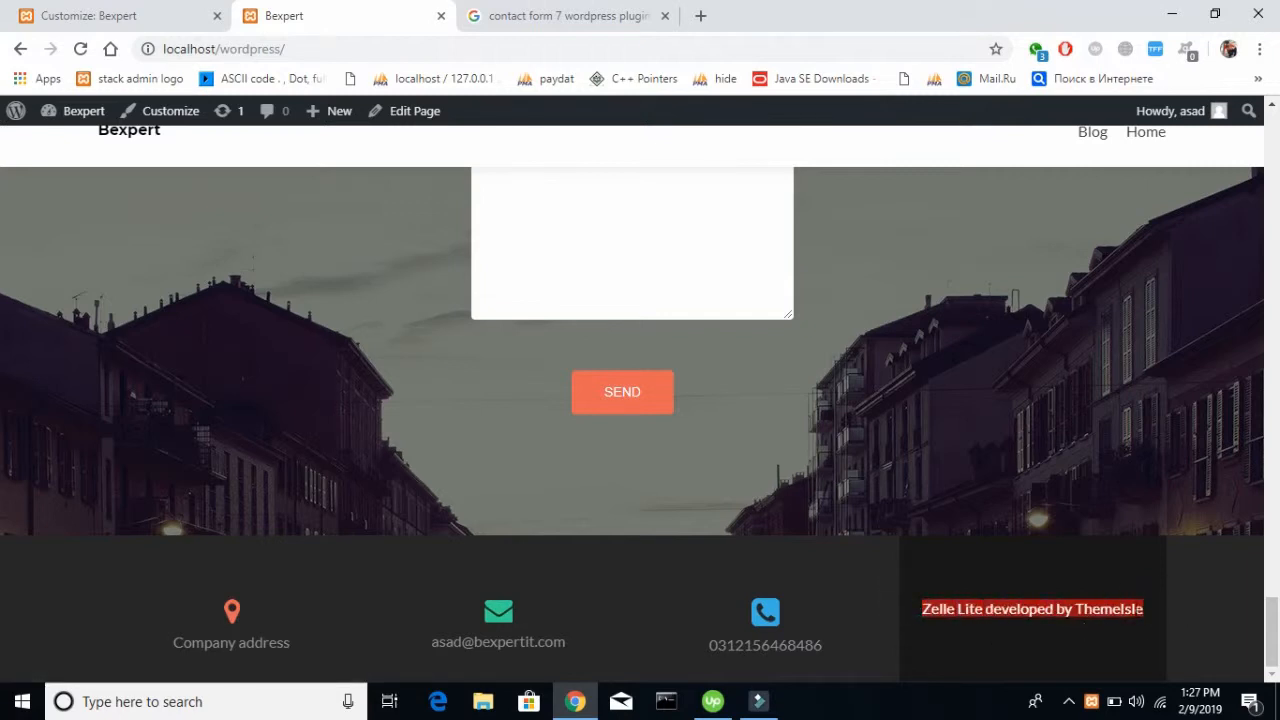
{"action": "left_click_drag", "start_coordinate": [922, 605], "coordinate": [1118, 628]}
{"action": "left_click", "coordinate": [1159, 622]}
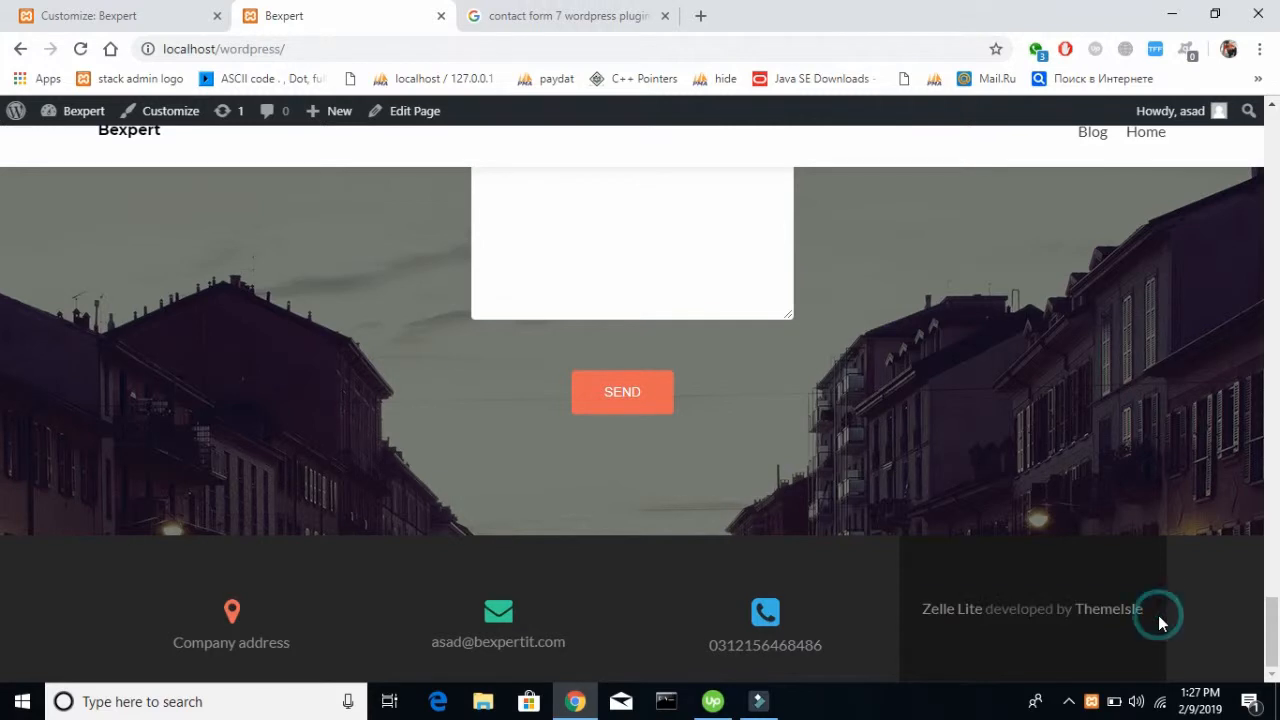
Look again over the live page's Get in Touch form, footer and Latest News area
{"action": "scroll", "coordinate": [1159, 616], "scroll_direction": "up", "scroll_amount": 15}
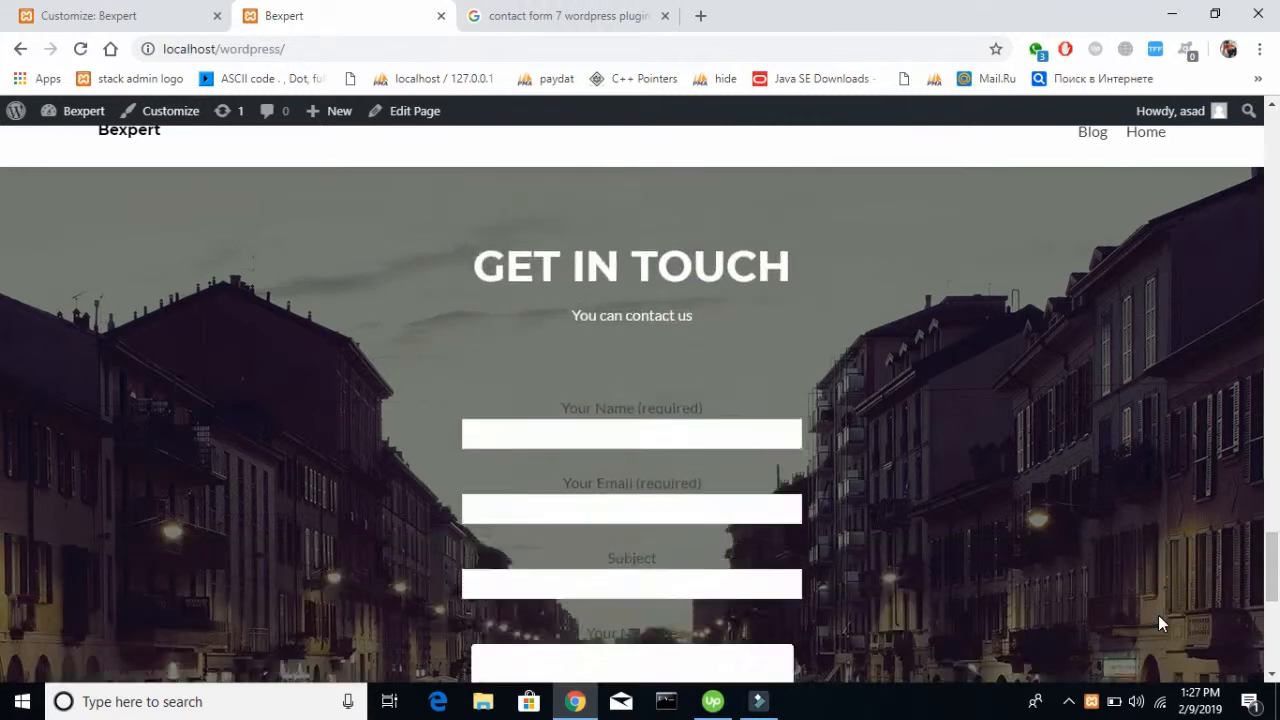
{"action": "scroll", "coordinate": [1159, 623], "scroll_direction": "up", "scroll_amount": 5}
{"action": "scroll", "coordinate": [1159, 622], "scroll_direction": "down", "scroll_amount": 5}
{"action": "scroll", "coordinate": [1159, 622], "scroll_direction": "up", "scroll_amount": 5}
{"action": "scroll", "coordinate": [1159, 622], "scroll_direction": "down", "scroll_amount": 20}
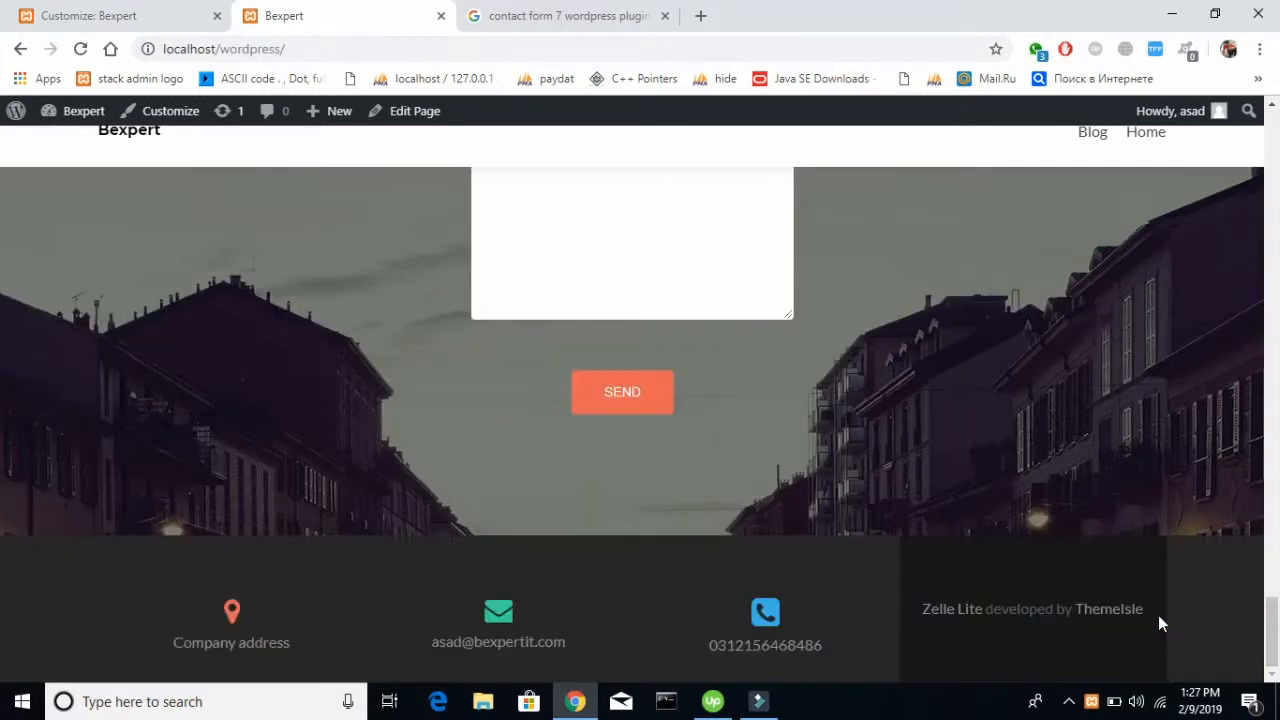
{"action": "scroll", "coordinate": [1158, 620], "scroll_direction": "up", "scroll_amount": 6}
{"action": "scroll", "coordinate": [437, 475], "scroll_direction": "up", "scroll_amount": 3}
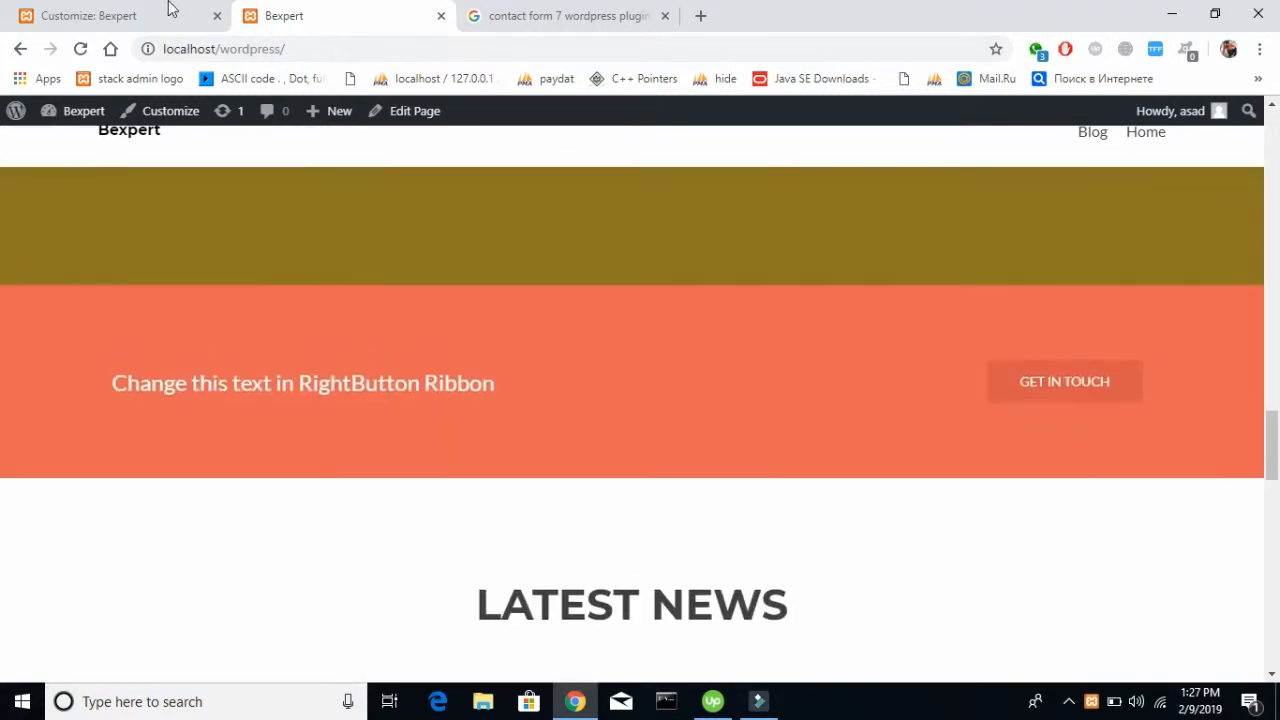
Return to the Customizer's Frontpage sections list and look over the available and PRO sections alongside the preview
{"action": "left_click", "coordinate": [137, 10]}
{"action": "scroll", "coordinate": [103, 555], "scroll_direction": "down", "scroll_amount": 3}
{"action": "scroll", "coordinate": [103, 290], "scroll_direction": "up", "scroll_amount": 5}
{"action": "left_click", "coordinate": [20, 175]}
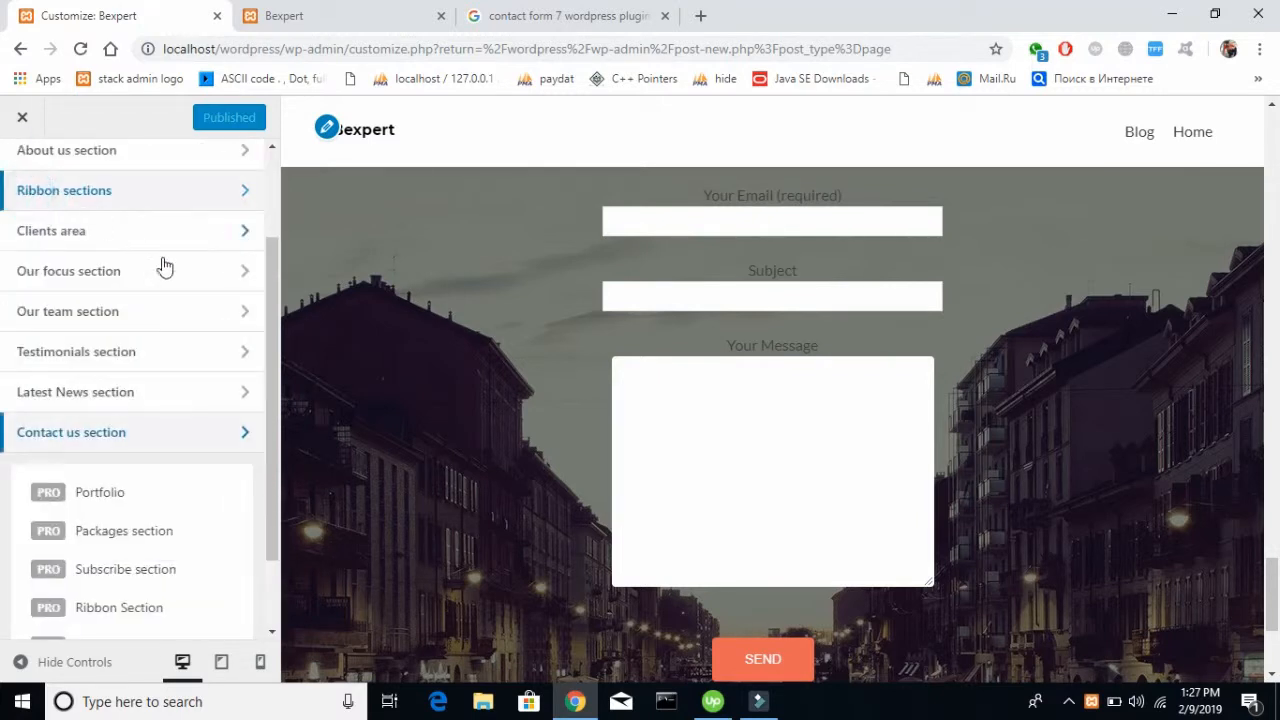
{"action": "scroll", "coordinate": [102, 438], "scroll_direction": "up", "scroll_amount": 2}
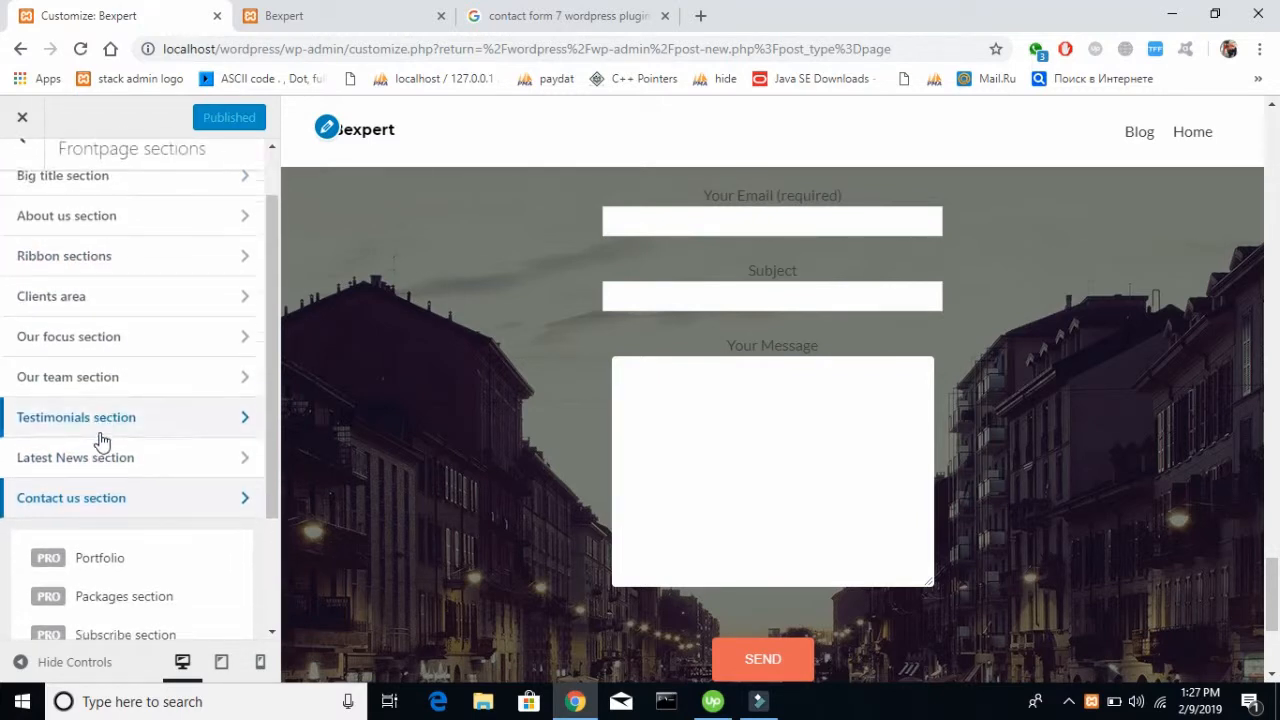
{"action": "scroll", "coordinate": [102, 440], "scroll_direction": "down", "scroll_amount": 2}
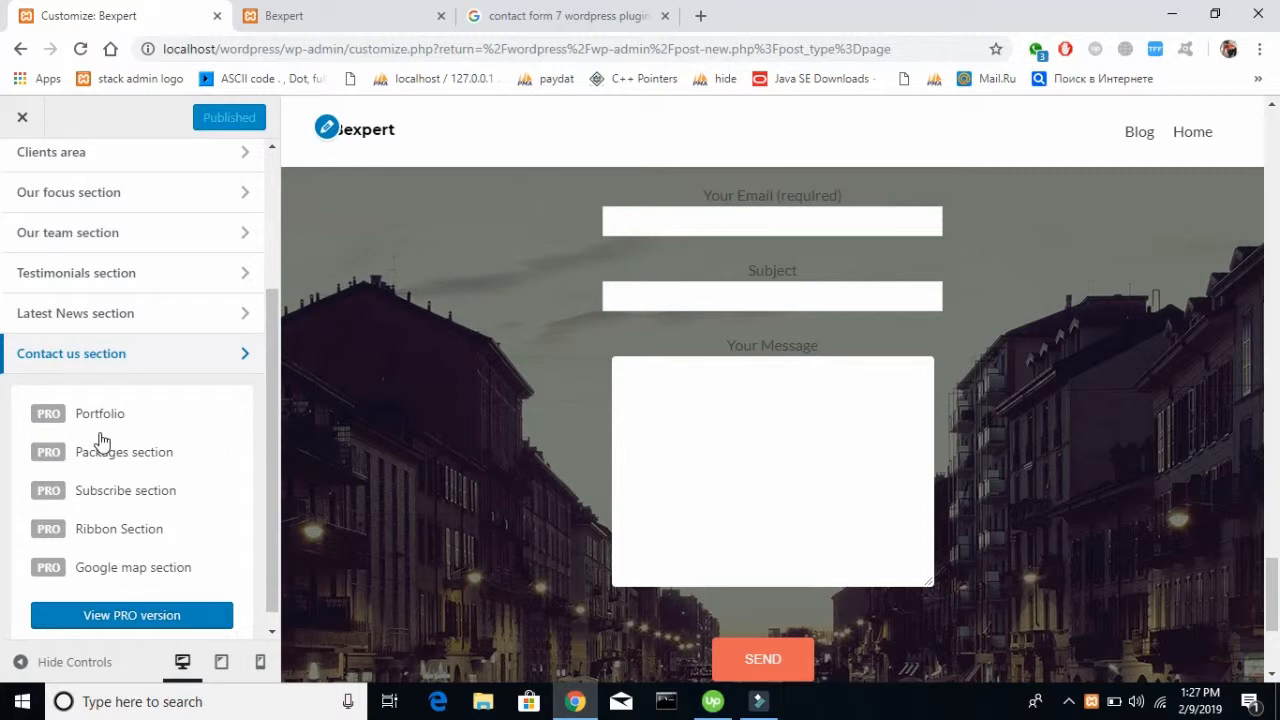
{"action": "scroll", "coordinate": [613, 296], "scroll_direction": "up", "scroll_amount": 10}
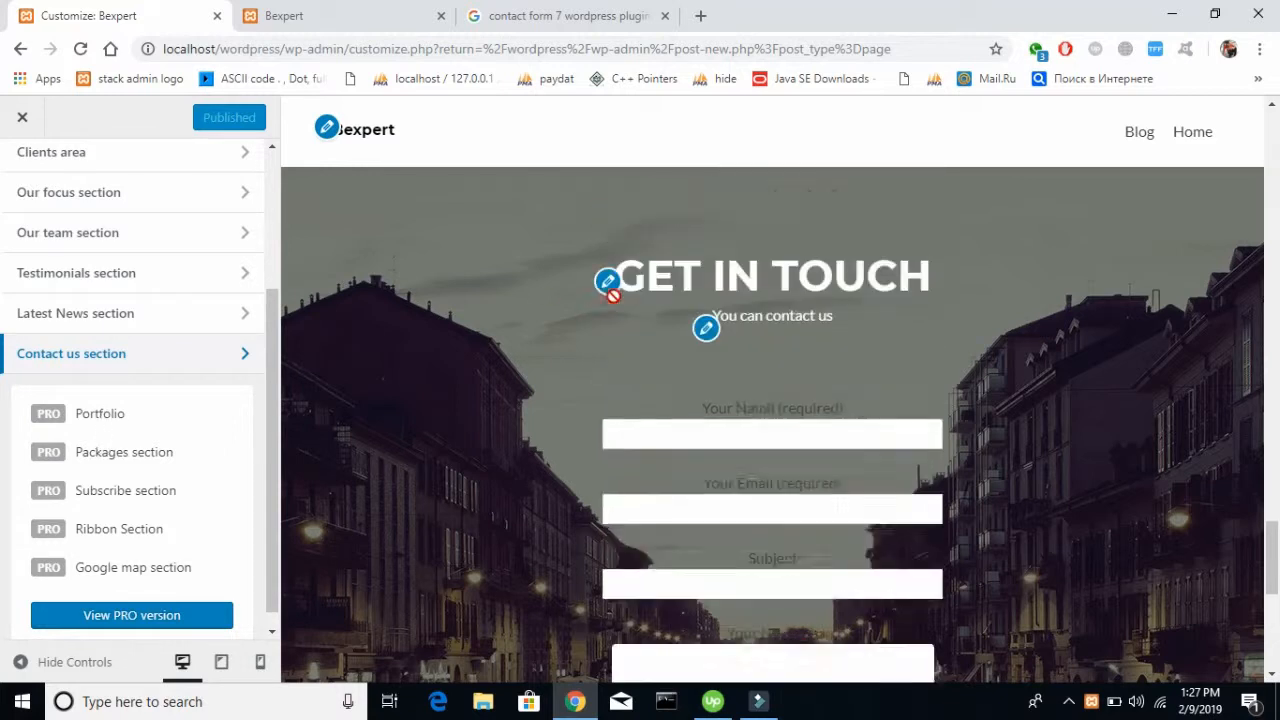
Look back over the preview's front page sections from the contact form up to Features and down to Your Team
{"action": "scroll", "coordinate": [614, 300], "scroll_direction": "up", "scroll_amount": 8}
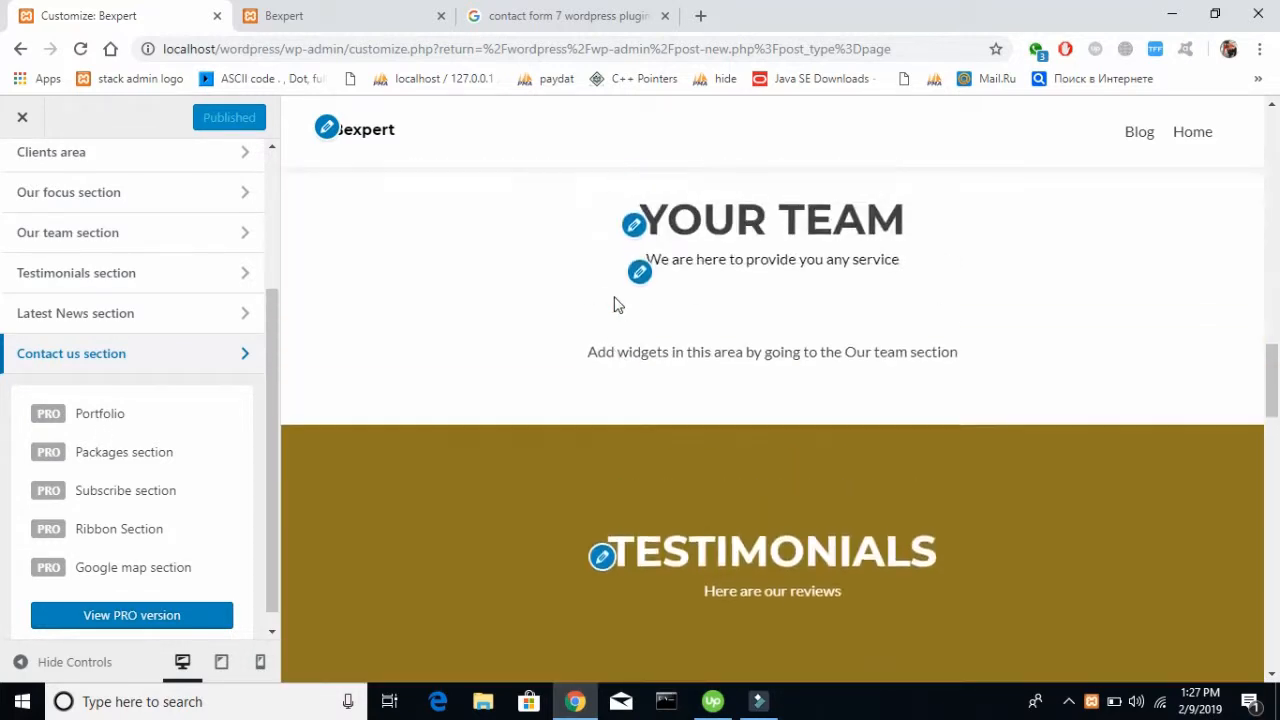
{"action": "scroll", "coordinate": [614, 300], "scroll_direction": "up", "scroll_amount": 8}
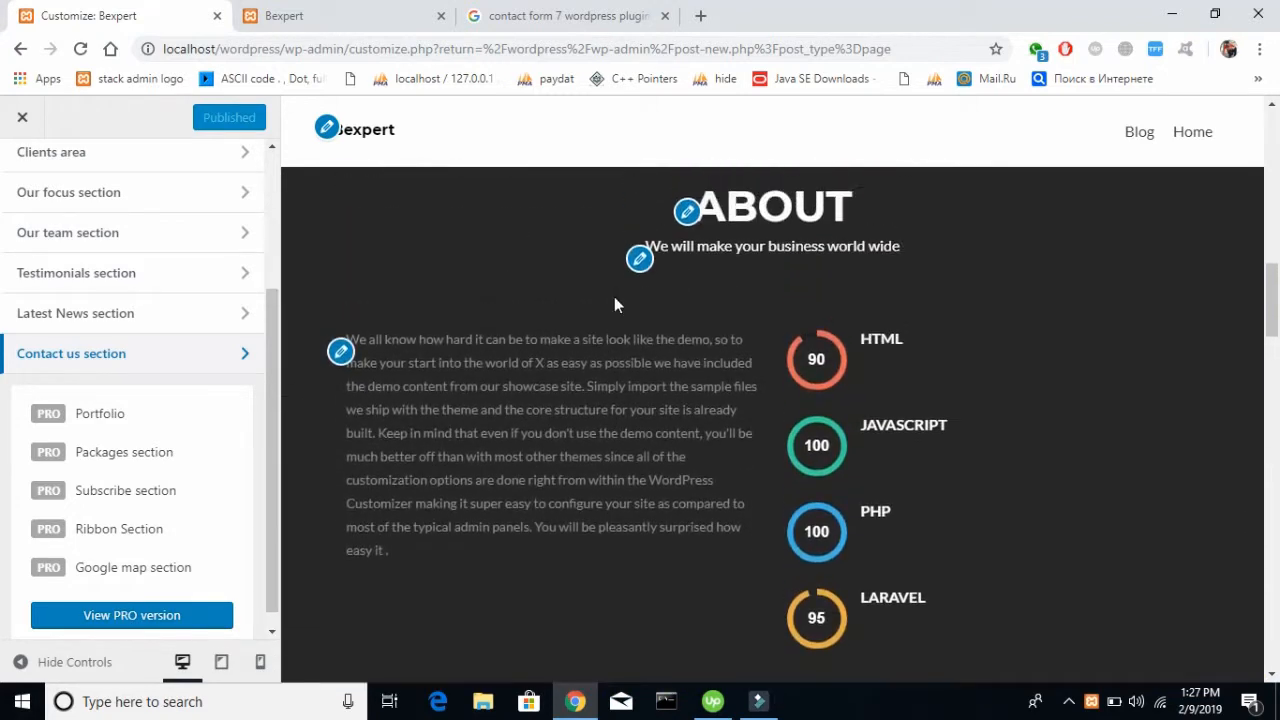
{"action": "scroll", "coordinate": [614, 305], "scroll_direction": "up", "scroll_amount": 6}
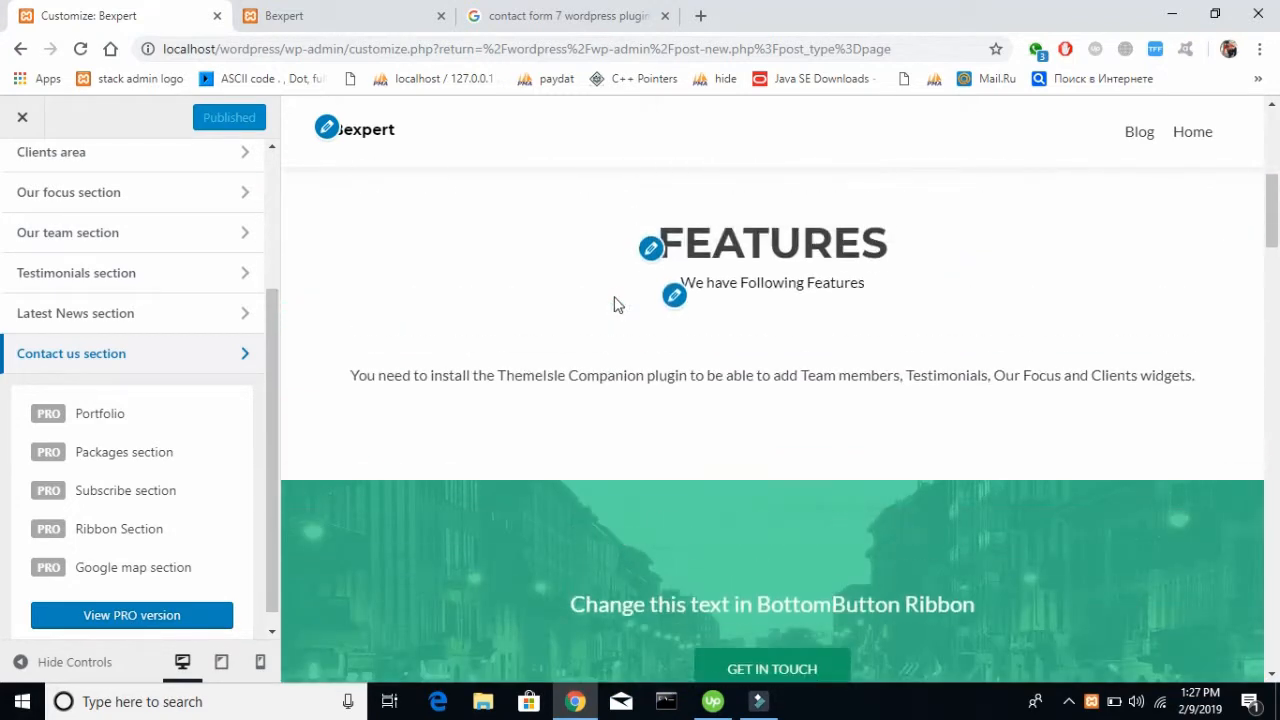
{"action": "scroll", "coordinate": [614, 305], "scroll_direction": "down", "scroll_amount": 5}
{"action": "scroll", "coordinate": [614, 305], "scroll_direction": "down", "scroll_amount": 2}
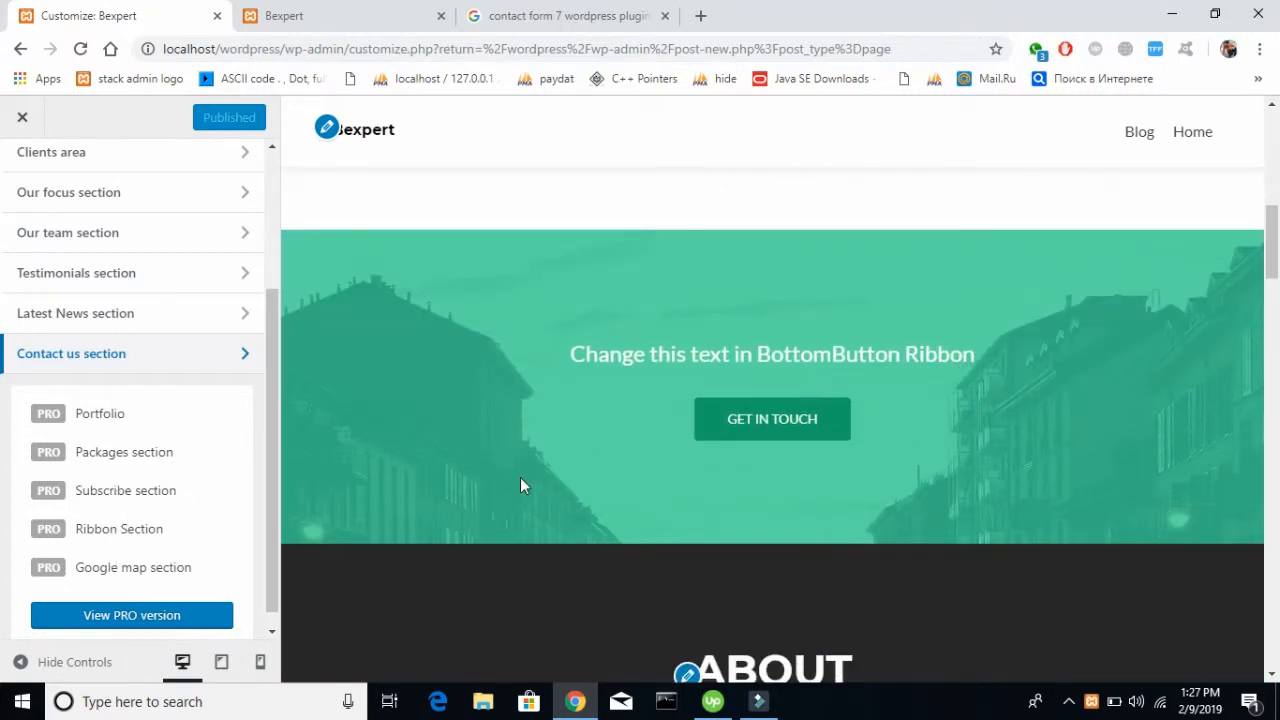
{"action": "scroll", "coordinate": [520, 486], "scroll_direction": "down", "scroll_amount": 10}
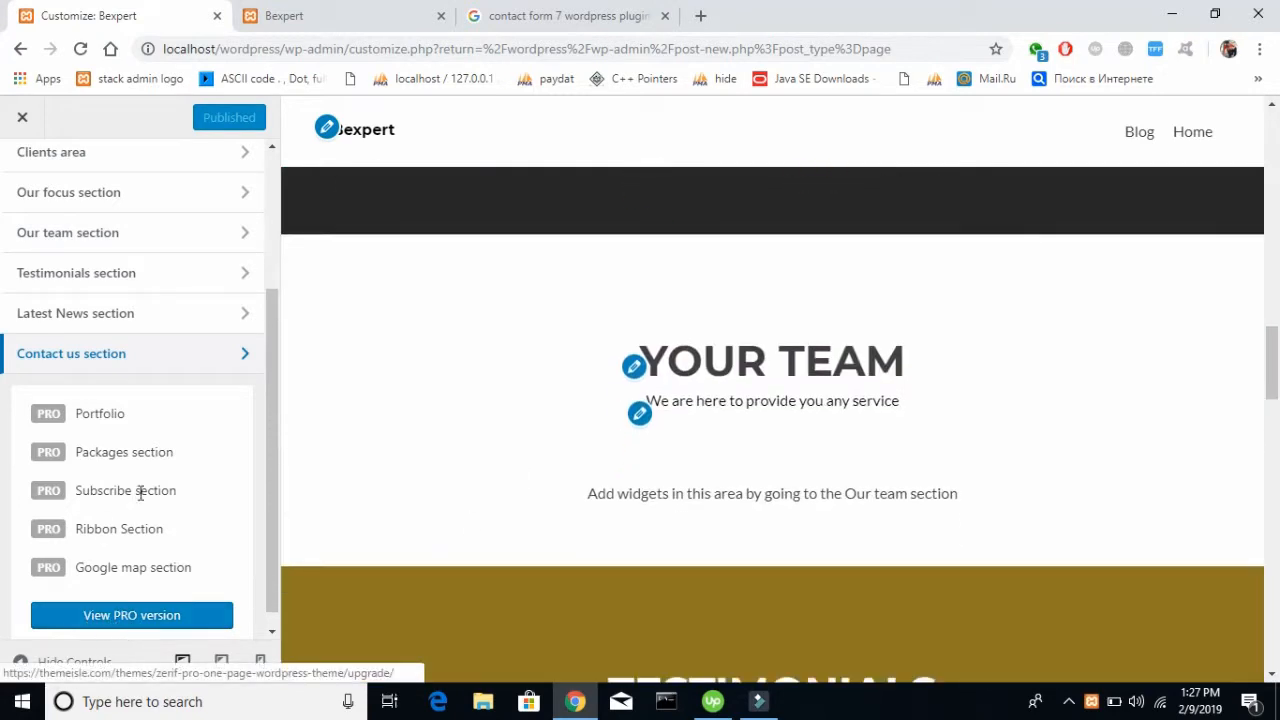
Leave the Customizer and open the site's Menus management page
{"action": "scroll", "coordinate": [130, 280], "scroll_direction": "up", "scroll_amount": 3}
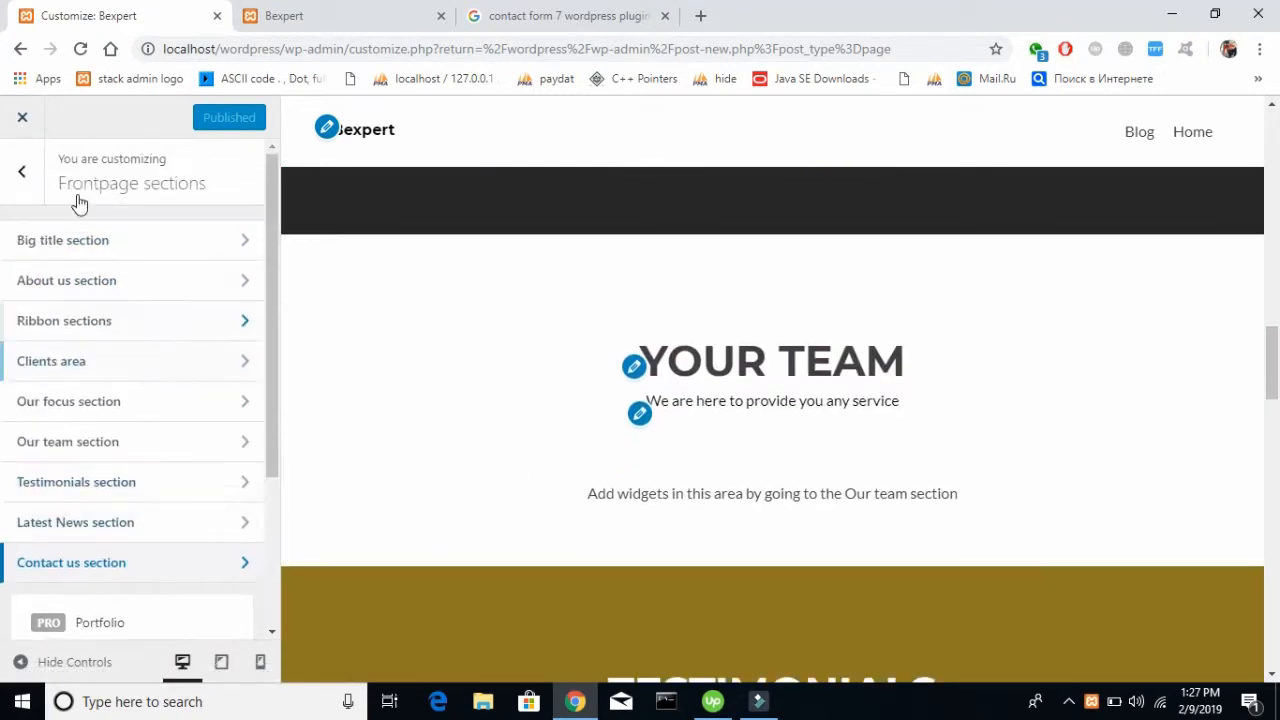
{"action": "left_click", "coordinate": [14, 164]}
{"action": "scroll", "coordinate": [160, 335], "scroll_direction": "up", "scroll_amount": 3}
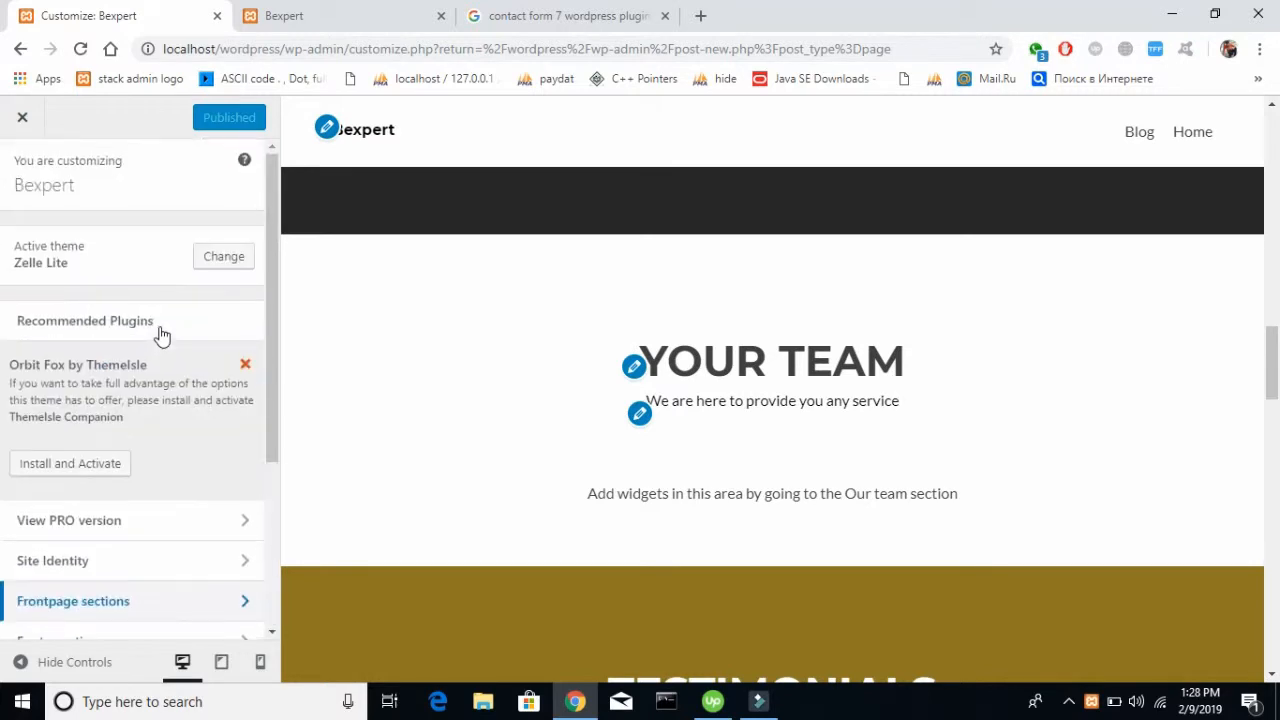
{"action": "left_click", "coordinate": [22, 120]}
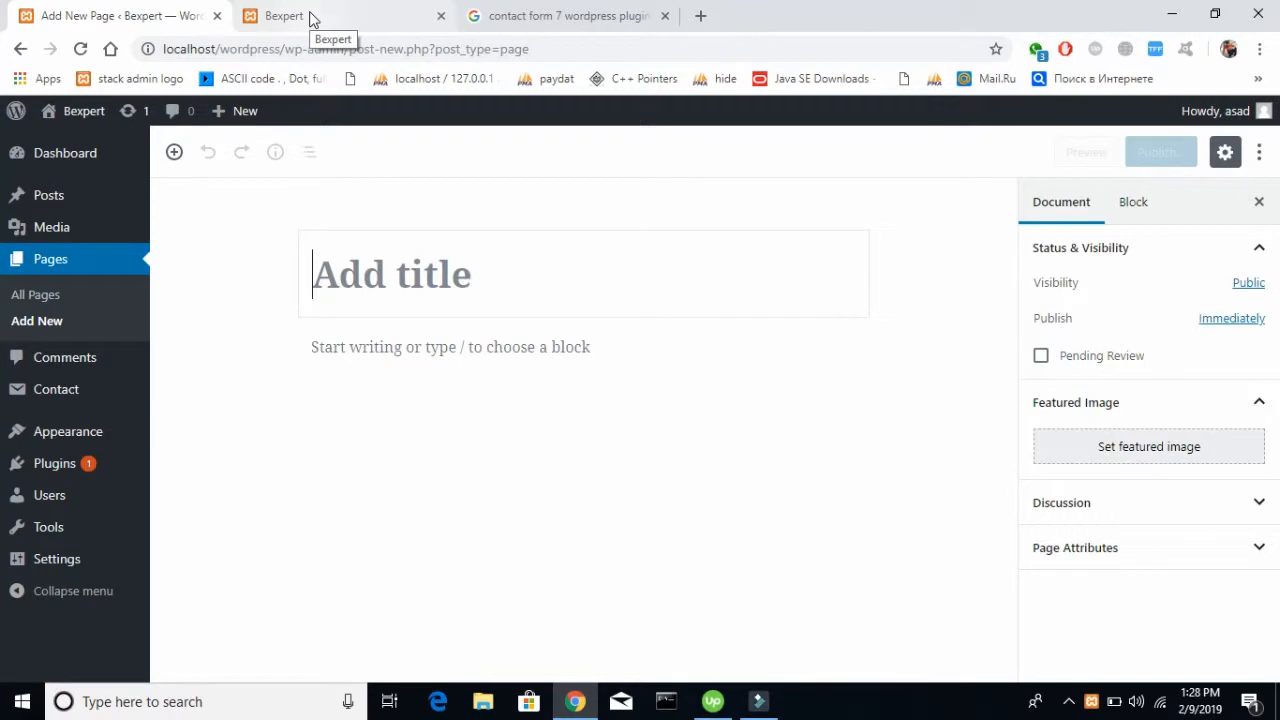
{"action": "mouse_move", "coordinate": [26, 443]}
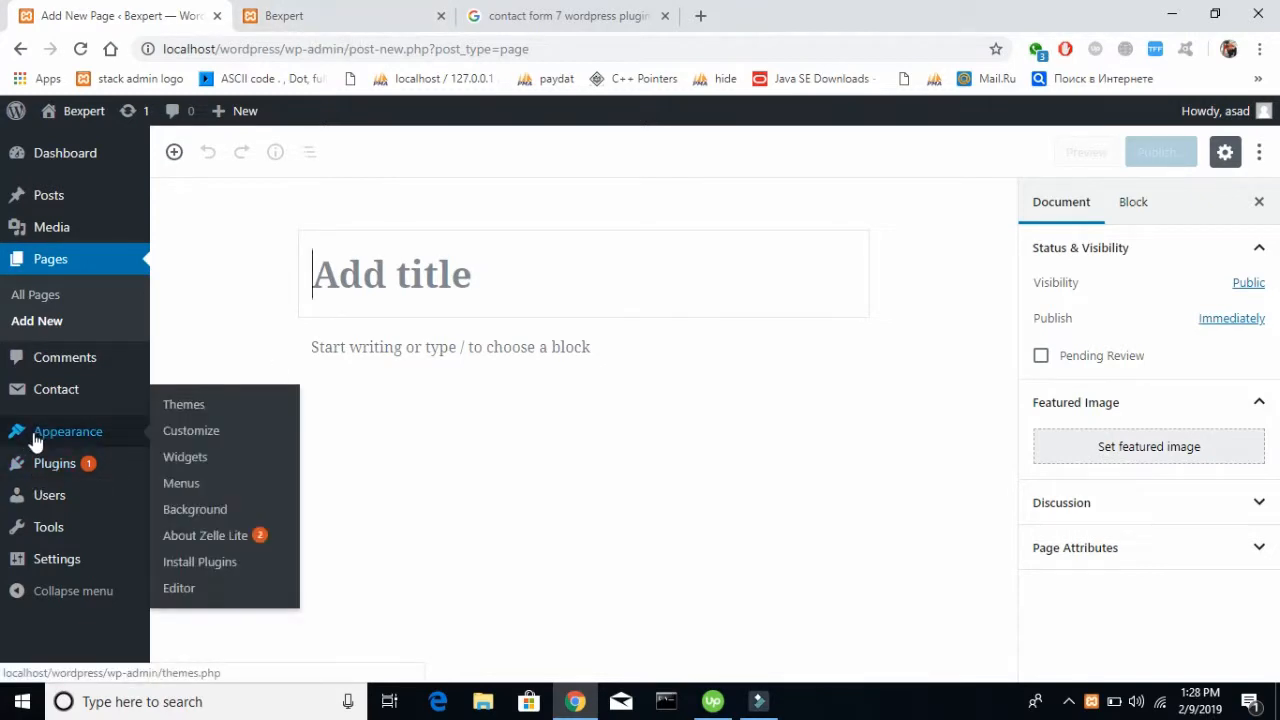
{"action": "left_click", "coordinate": [183, 486]}
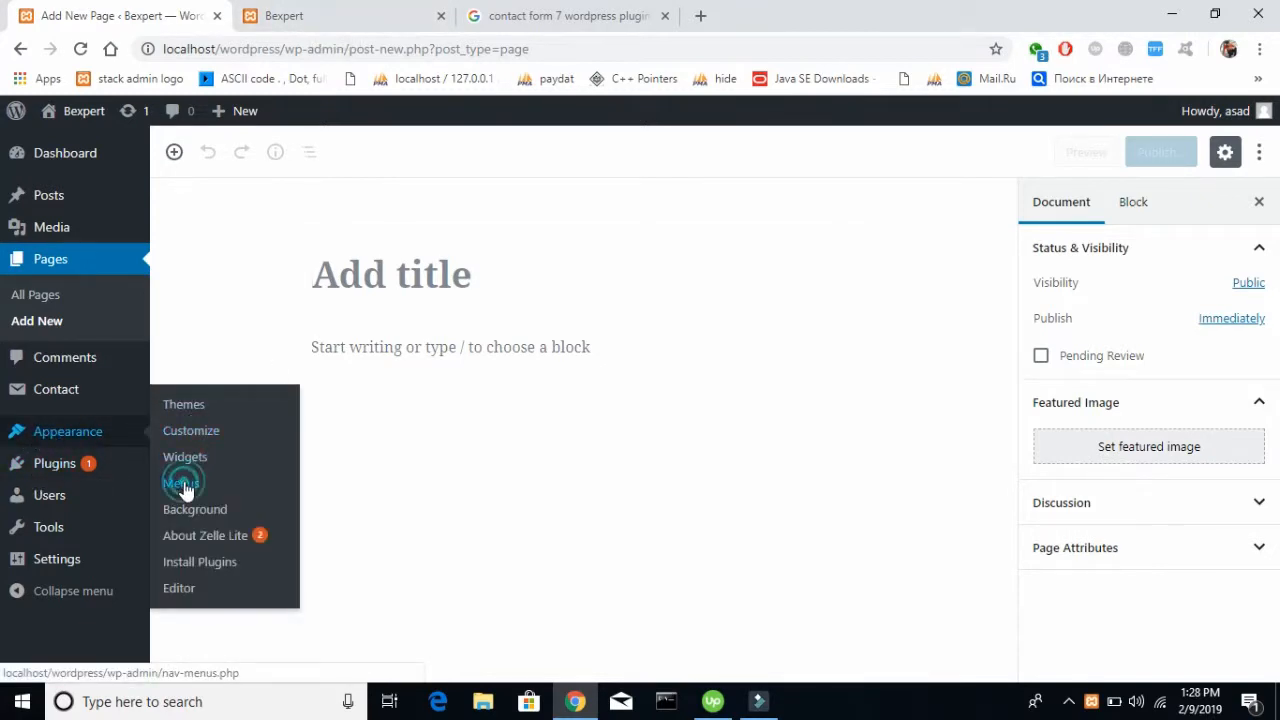
{"action": "left_click", "coordinate": [184, 486]}
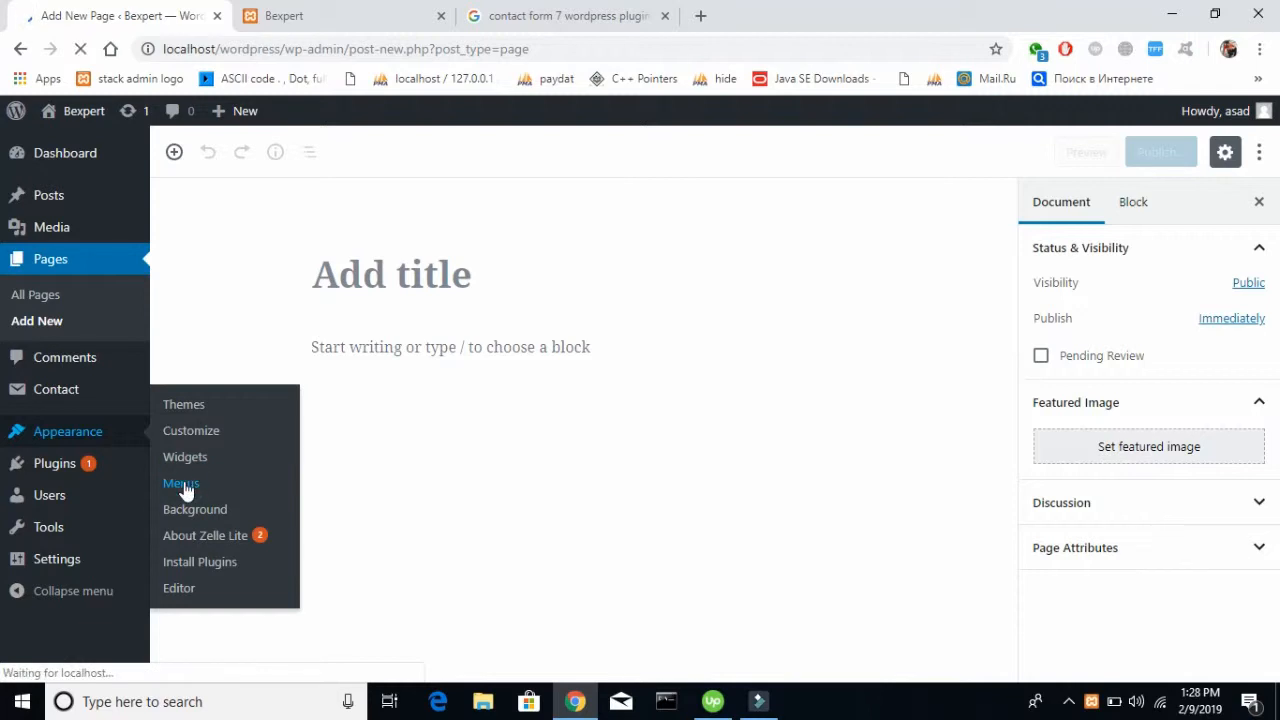
Check the navigation links in the live page's header, then return to the Menus page
{"action": "left_click", "coordinate": [294, 15]}
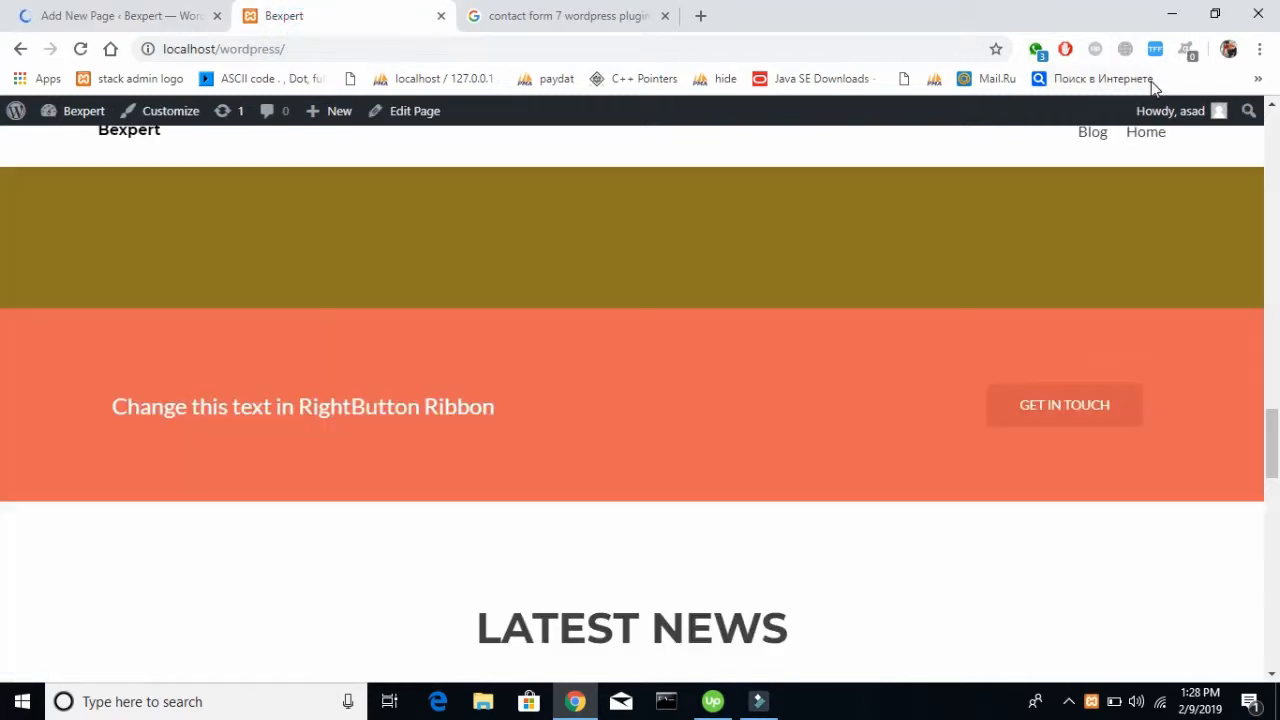
{"action": "scroll", "coordinate": [1152, 303], "scroll_direction": "up", "scroll_amount": 15}
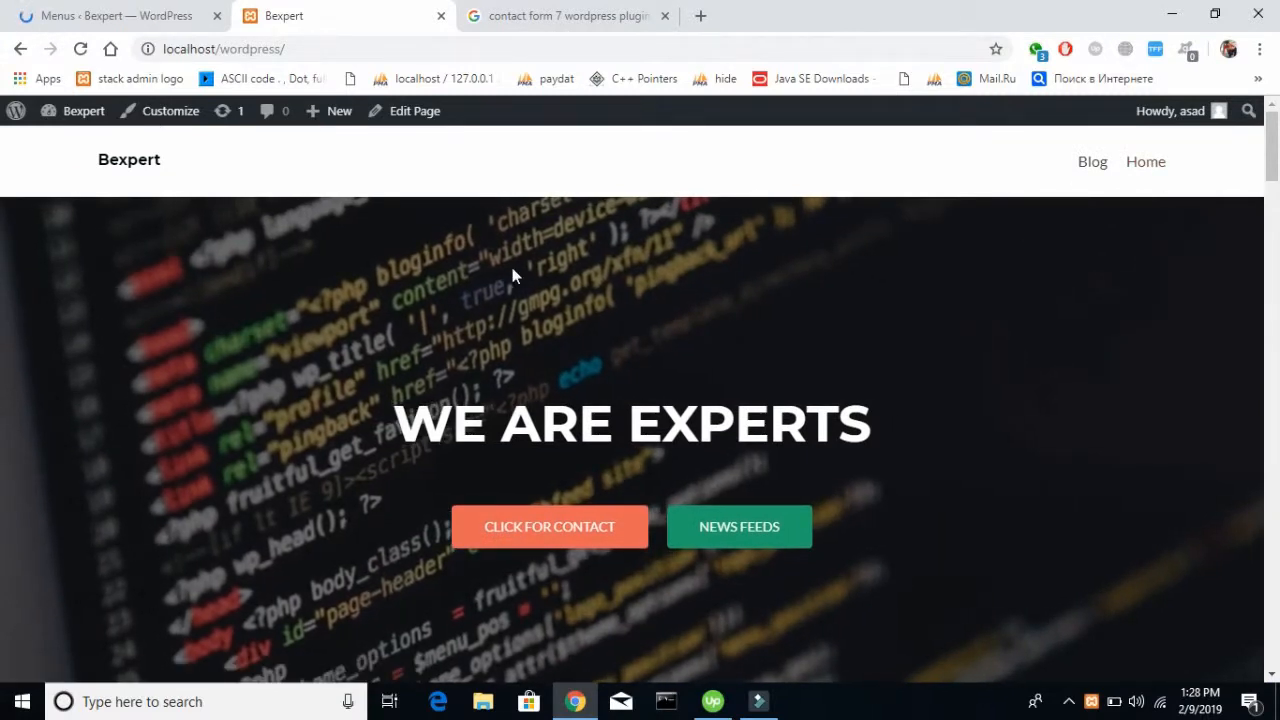
{"action": "left_click", "coordinate": [200, 12]}
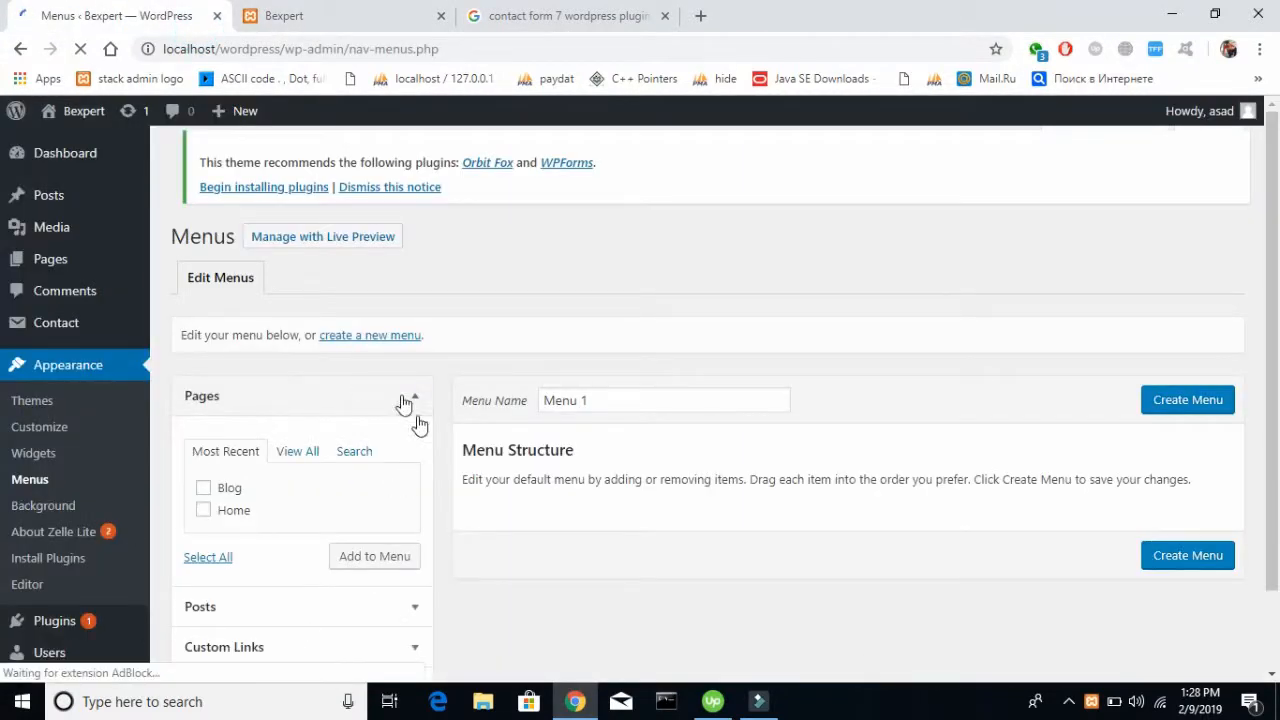
Name the new menu Main and create it with the listed Home and Blog page items
{"action": "scroll", "coordinate": [277, 539], "scroll_direction": "down", "scroll_amount": 1}
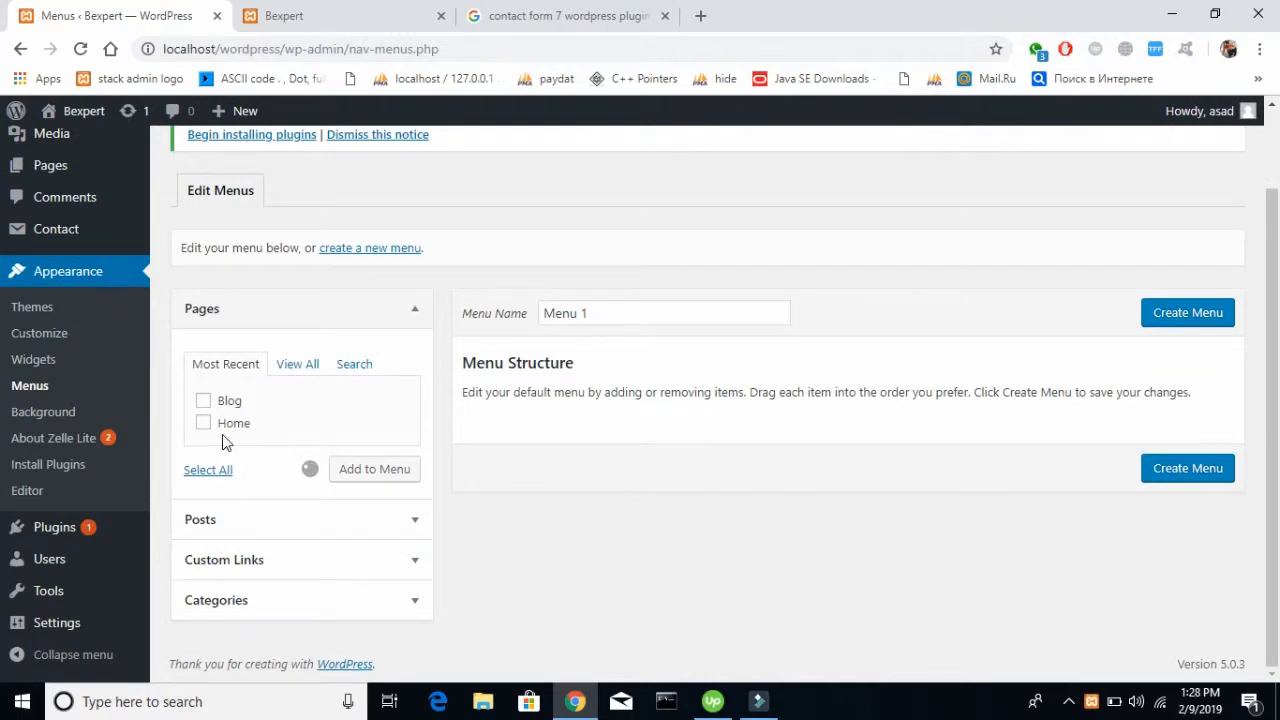
{"action": "triple_click", "coordinate": [593, 310]}
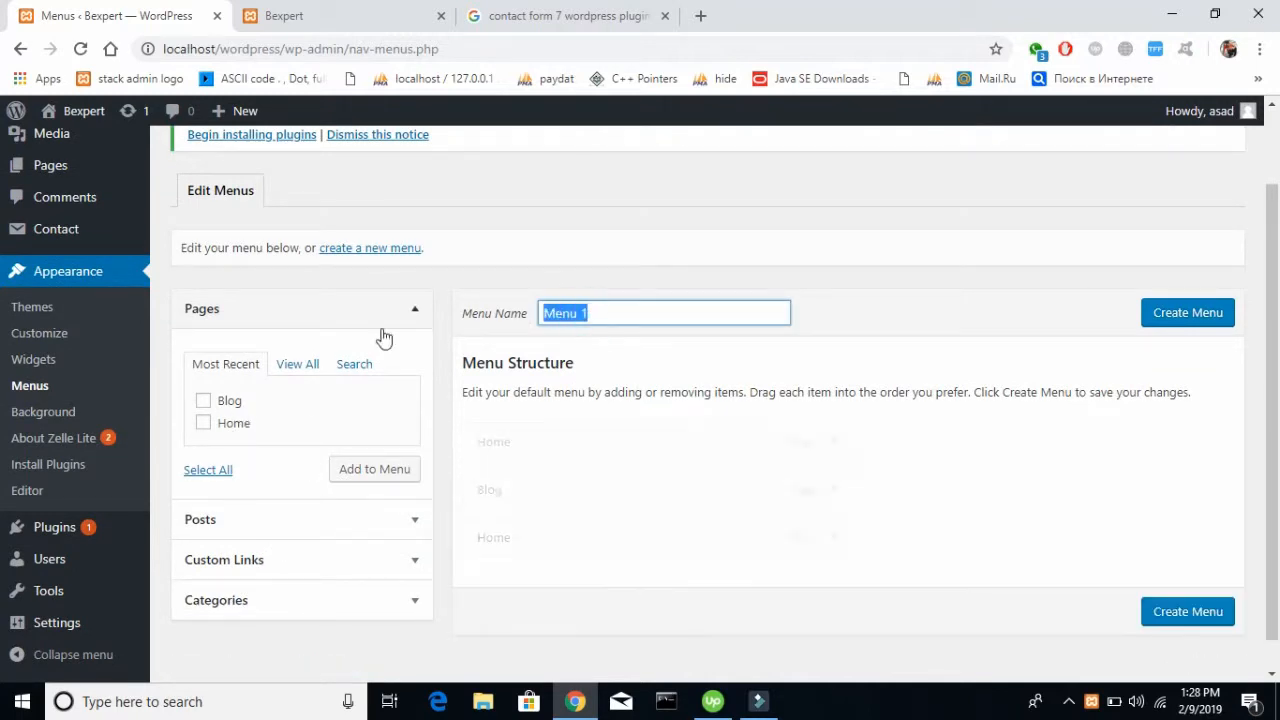
{"action": "type", "text": "main"}
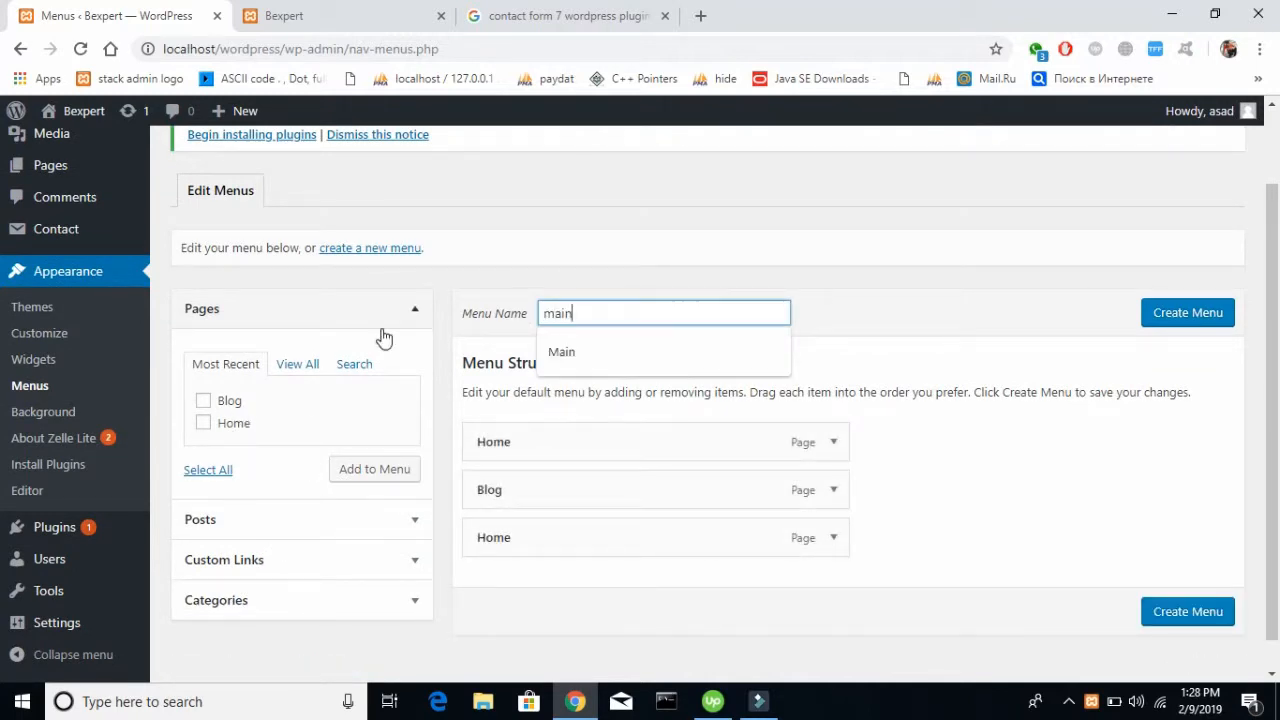
{"action": "left_click", "coordinate": [597, 352]}
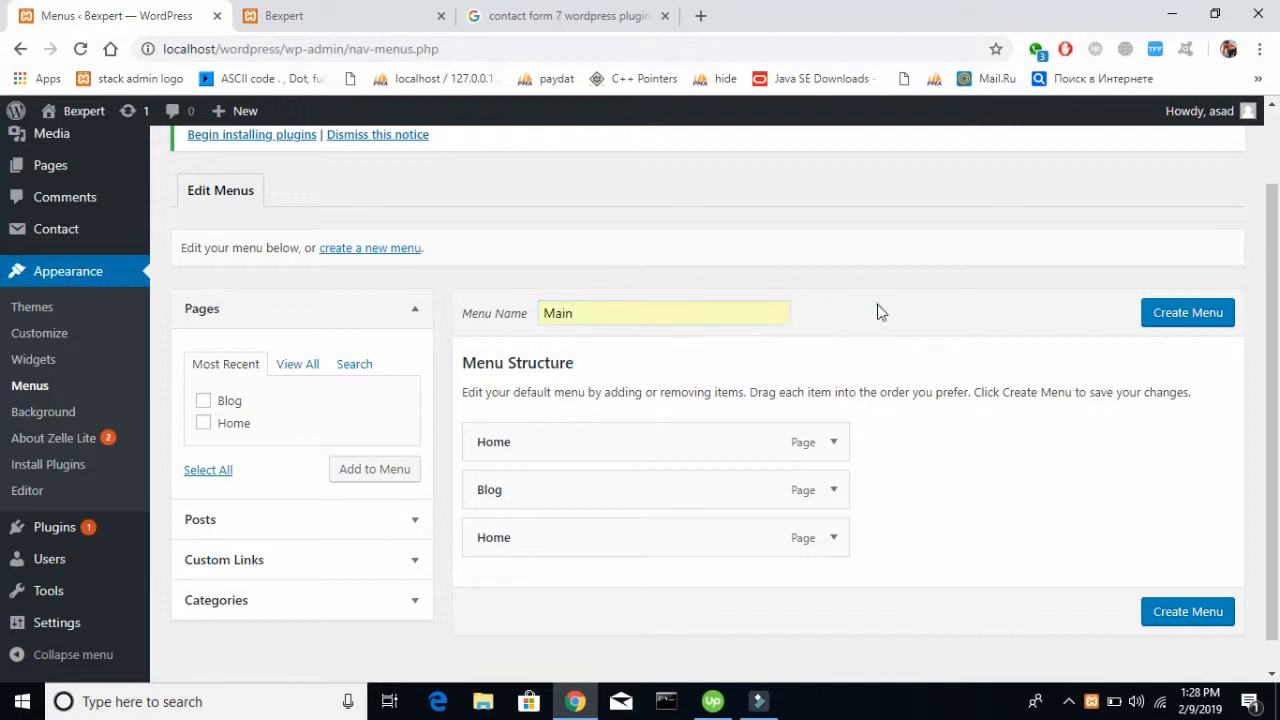
{"action": "scroll", "coordinate": [877, 312], "scroll_direction": "down", "scroll_amount": 1}
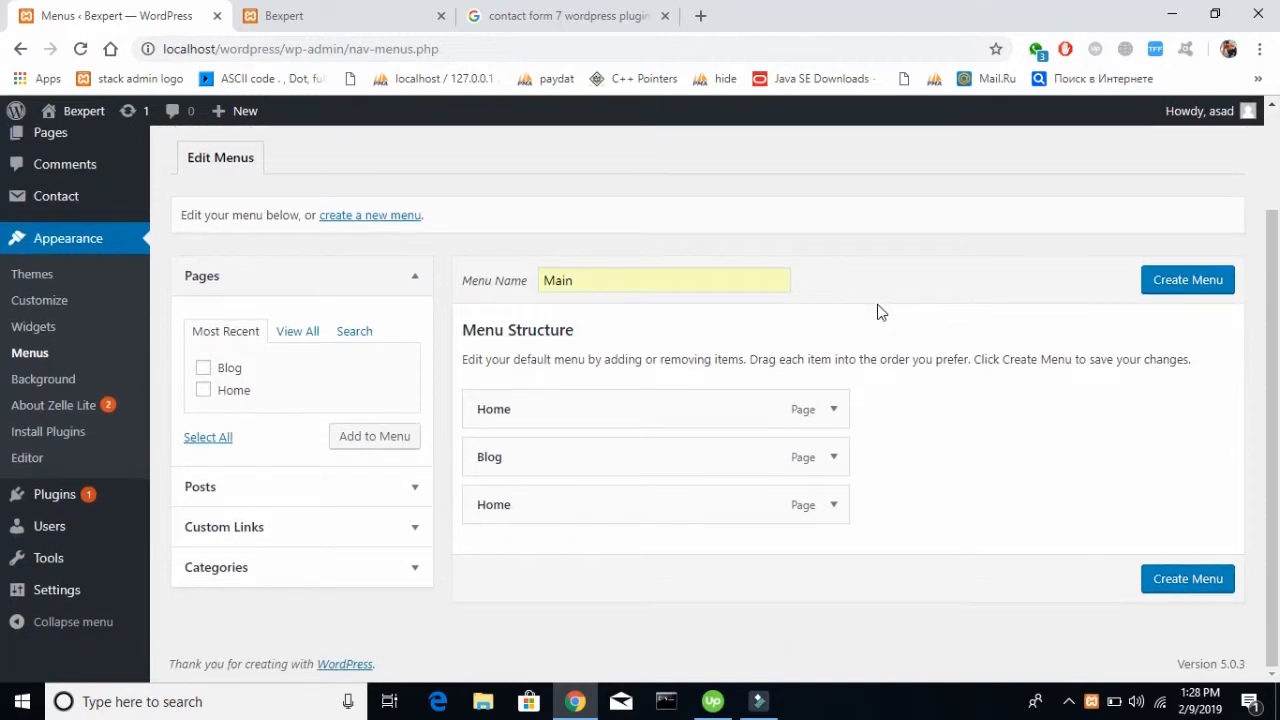
{"action": "left_click", "coordinate": [836, 411]}
{"action": "left_click", "coordinate": [836, 411]}
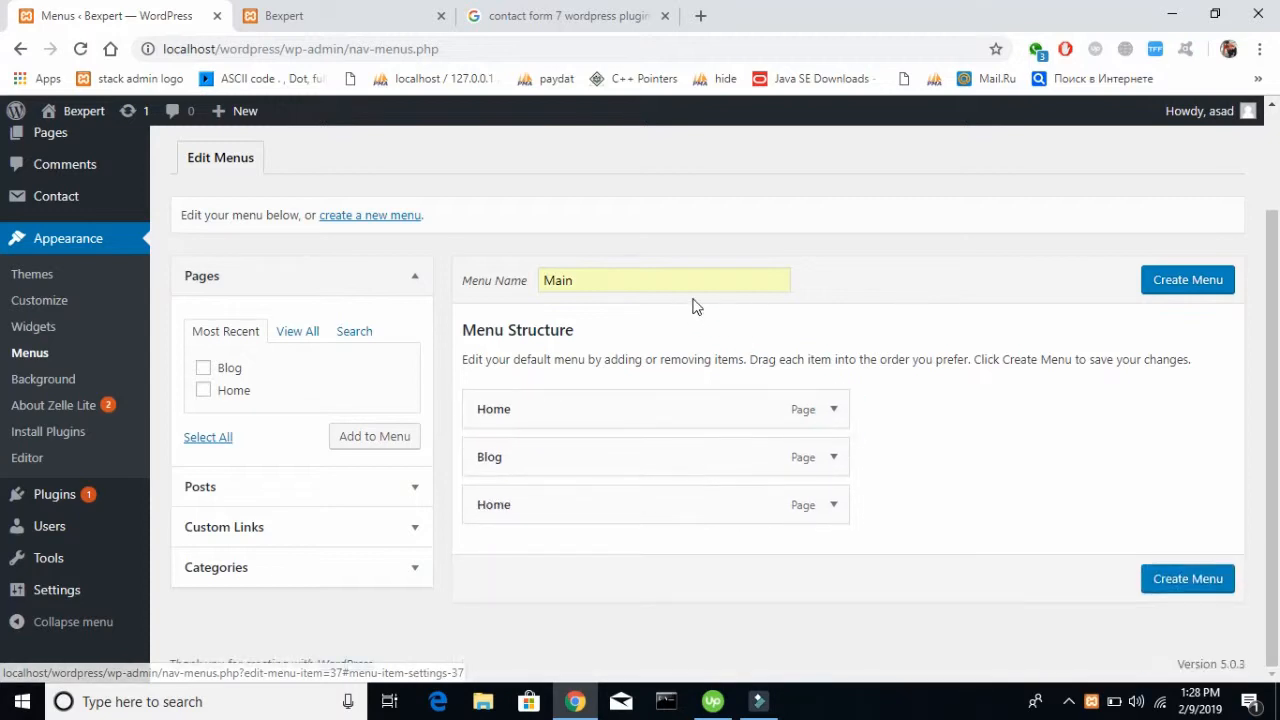
{"action": "left_click", "coordinate": [1160, 279]}
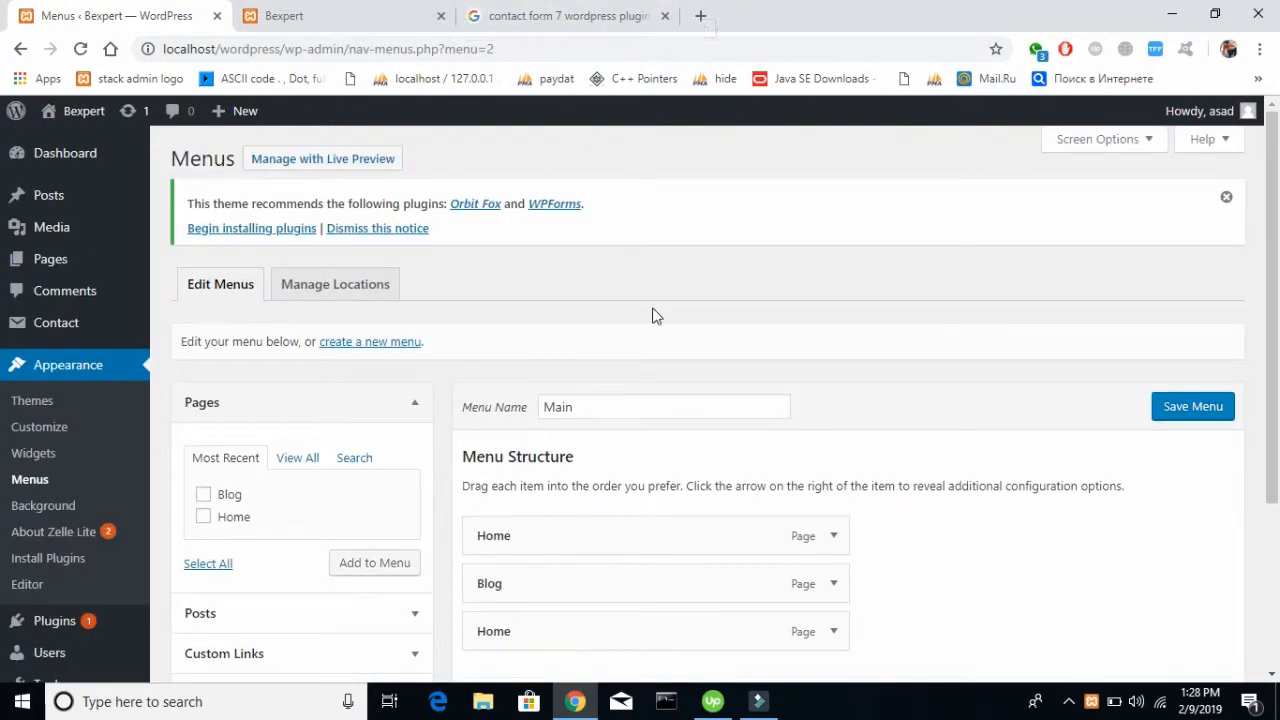
Remove the duplicate Home item from the Main menu and place the remaining Home item above Blog
{"action": "scroll", "coordinate": [652, 312], "scroll_direction": "down", "scroll_amount": 3}
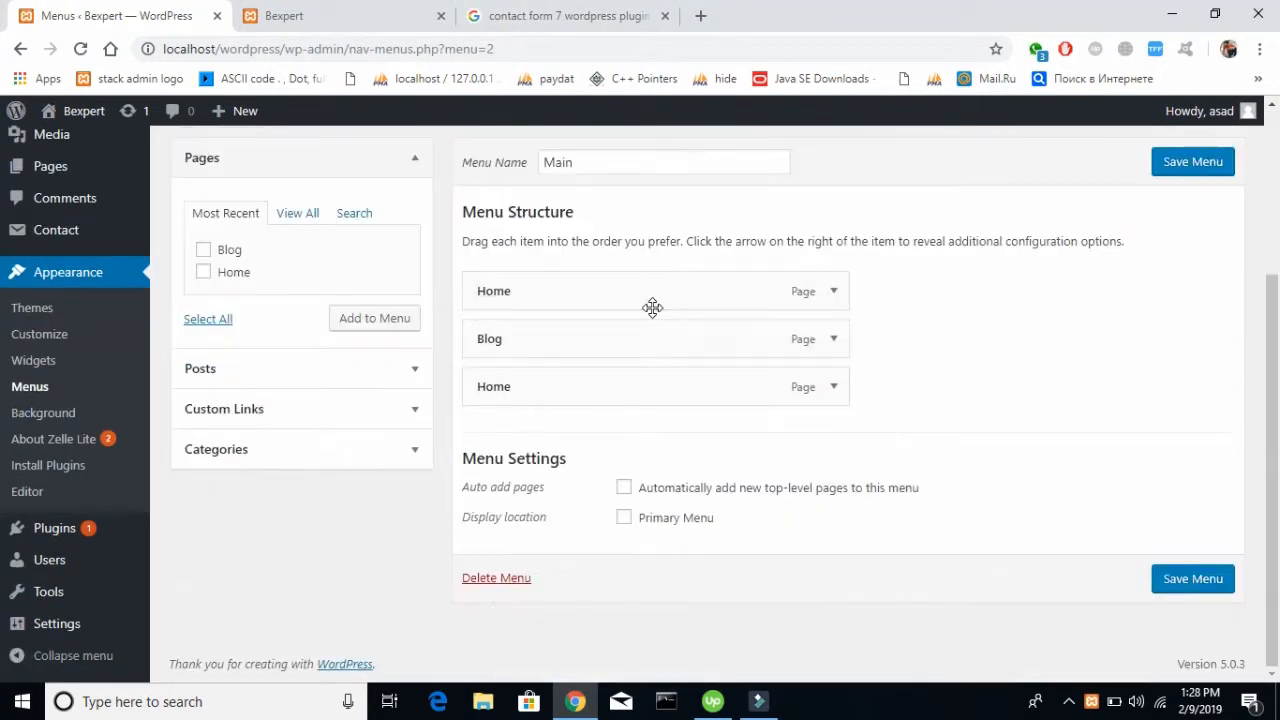
{"action": "left_click", "coordinate": [833, 292]}
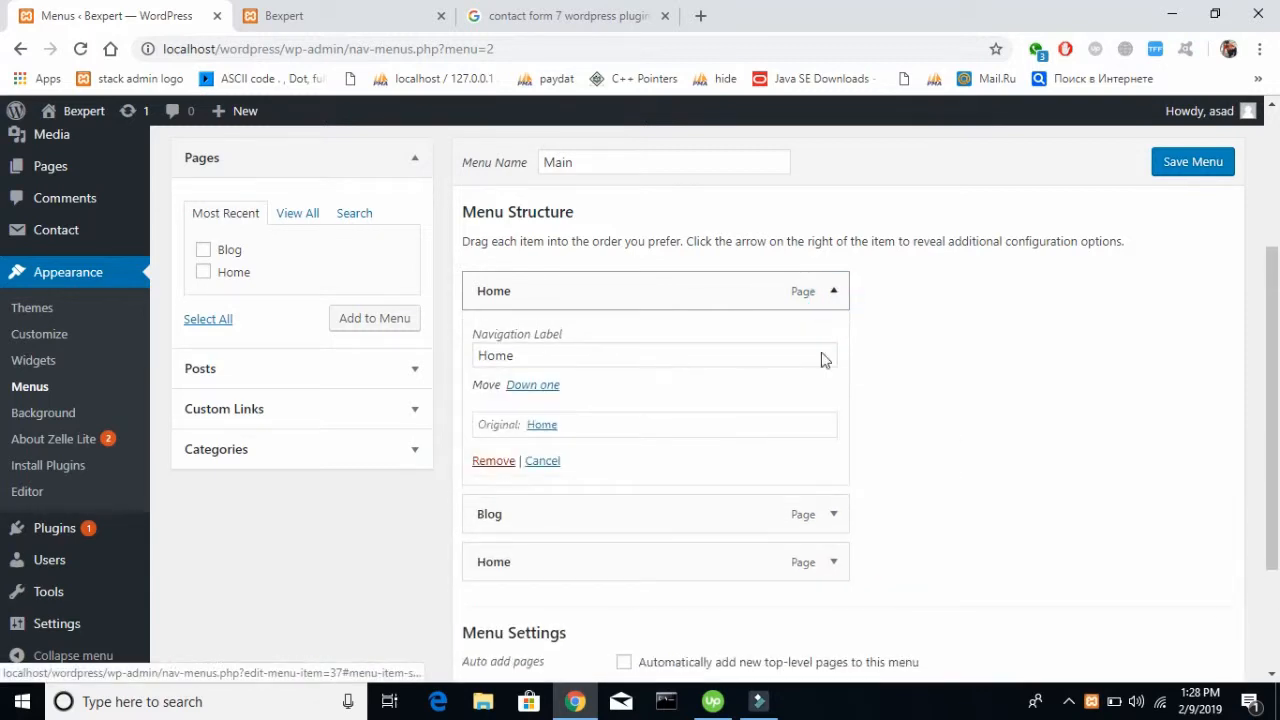
{"action": "left_click", "coordinate": [493, 460]}
{"action": "mouse_move", "coordinate": [572, 396]}
{"action": "left_mouse_down"}
{"action": "mouse_move", "coordinate": [569, 346]}
{"action": "mouse_move", "coordinate": [570, 382]}
{"action": "left_mouse_up"}
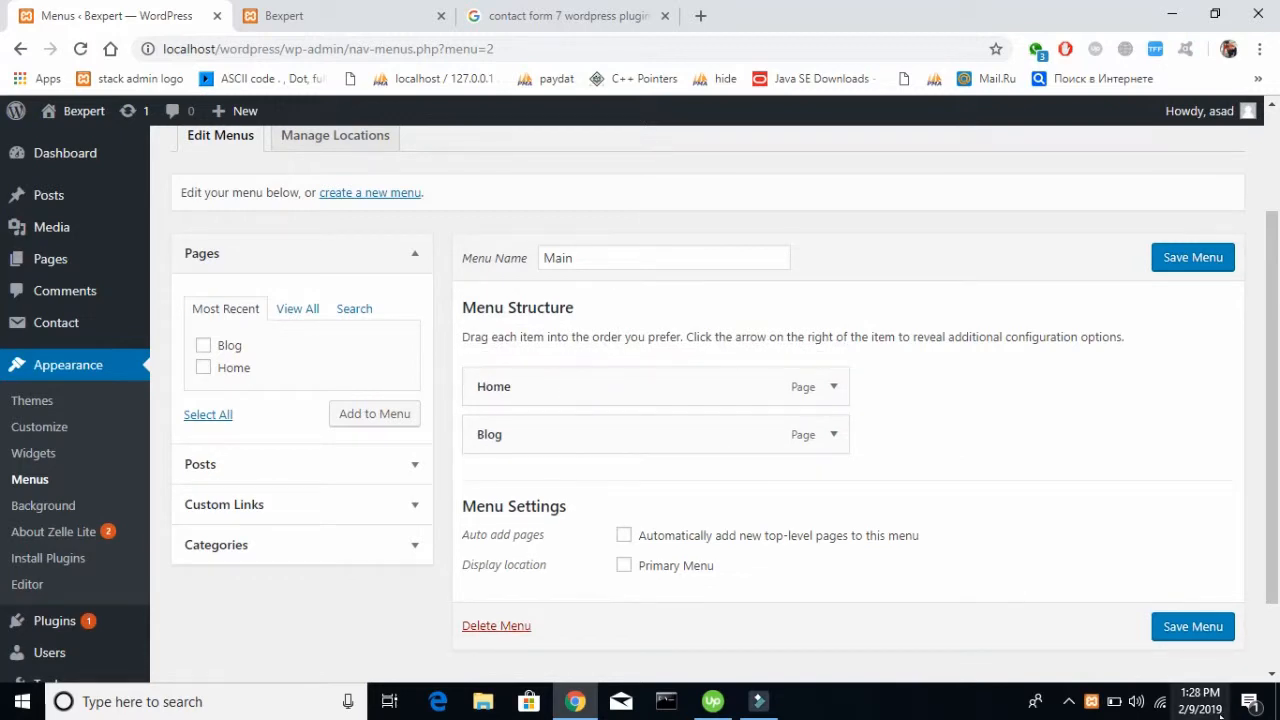
Assign the Main menu to the Primary Menu display location and save it
{"action": "left_click", "coordinate": [1214, 632]}
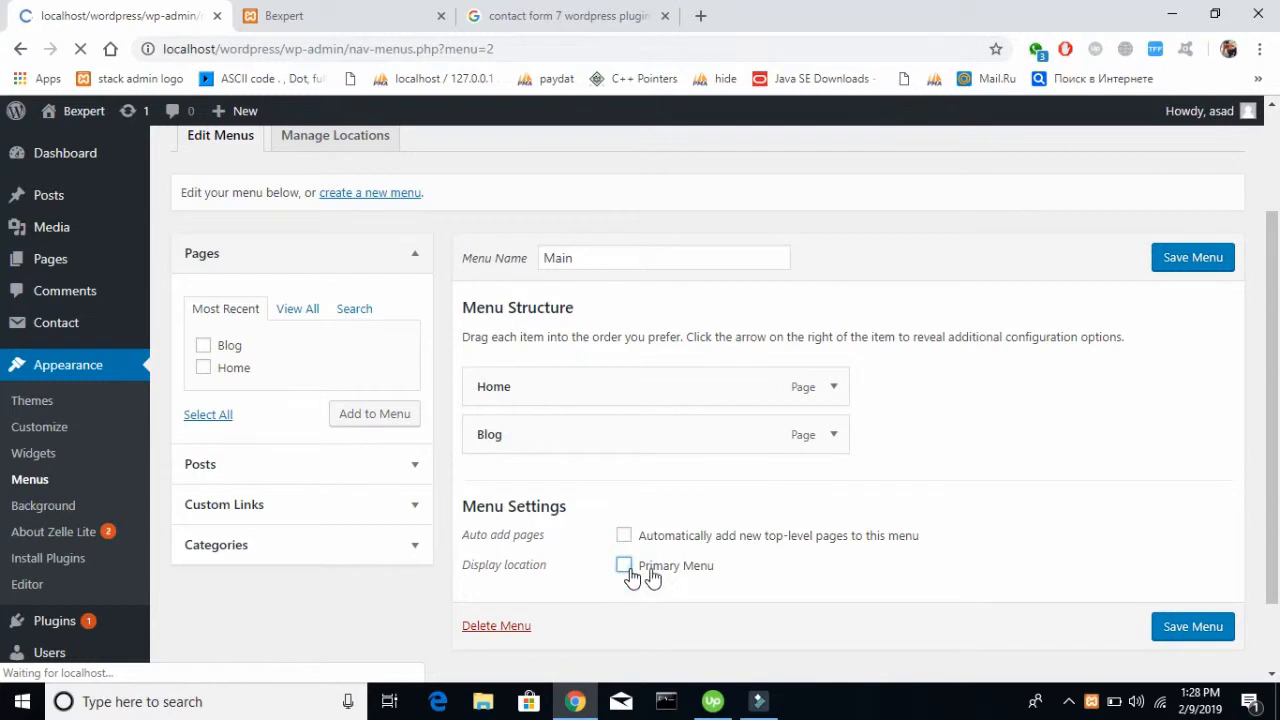
{"action": "scroll", "coordinate": [921, 477], "scroll_direction": "down", "scroll_amount": 3}
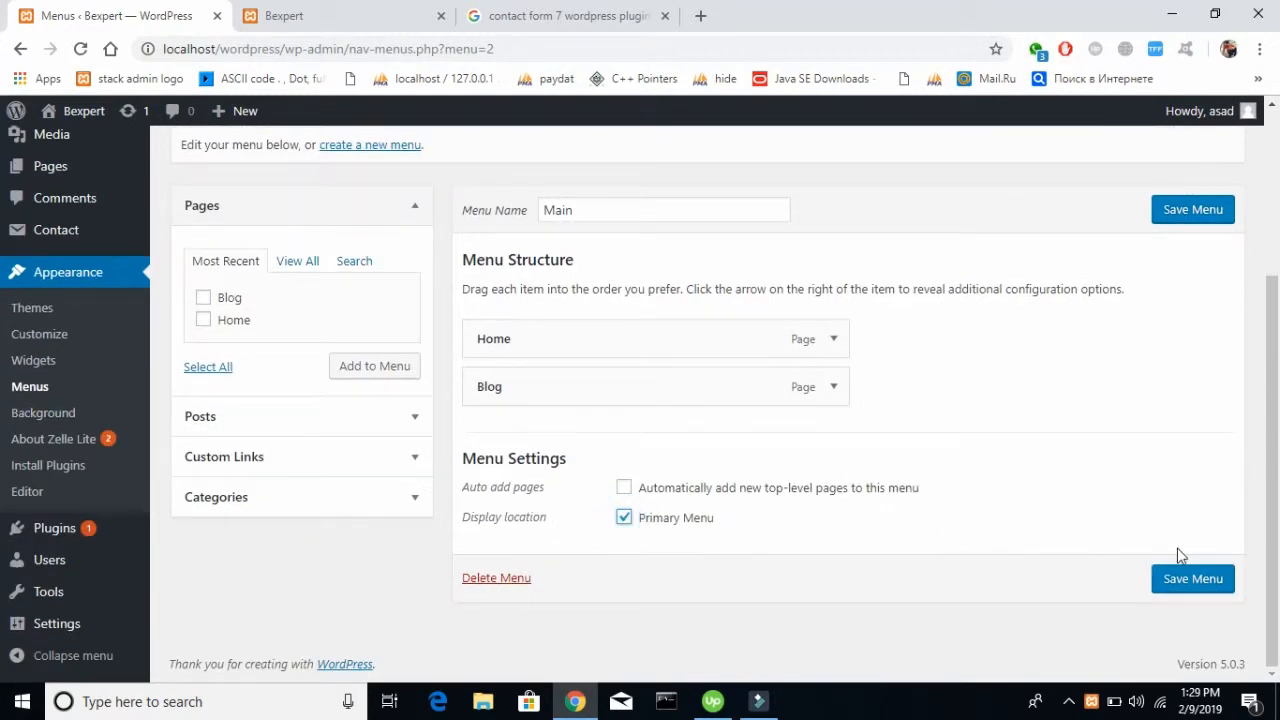
{"action": "left_click", "coordinate": [1187, 585]}
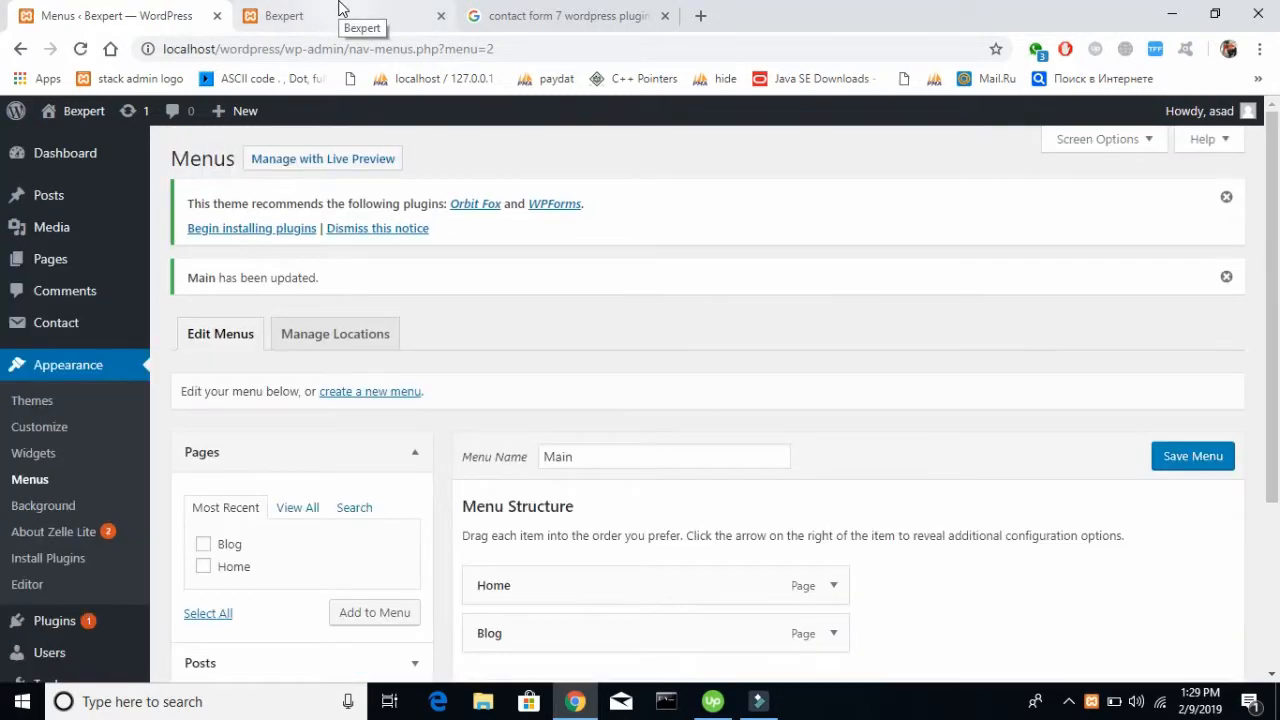
Reload the live page and check the order of its header navigation links
{"action": "left_click", "coordinate": [340, 10]}
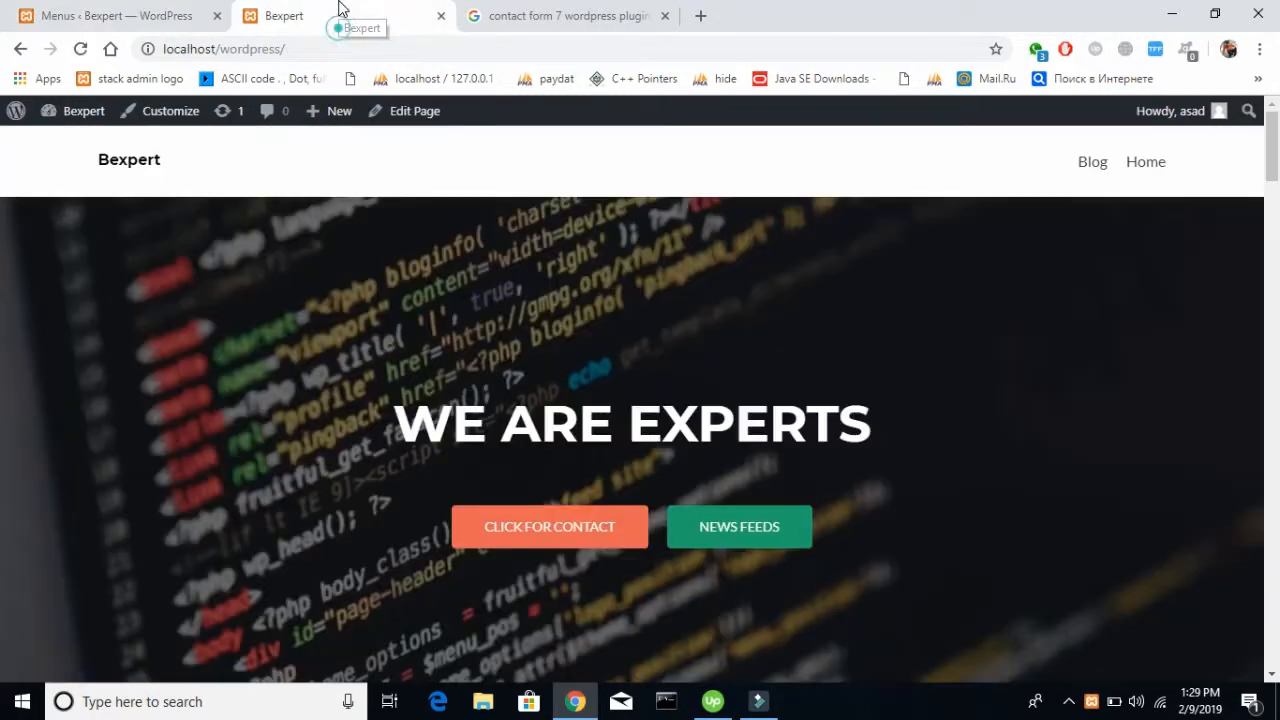
{"action": "left_click", "coordinate": [82, 54]}
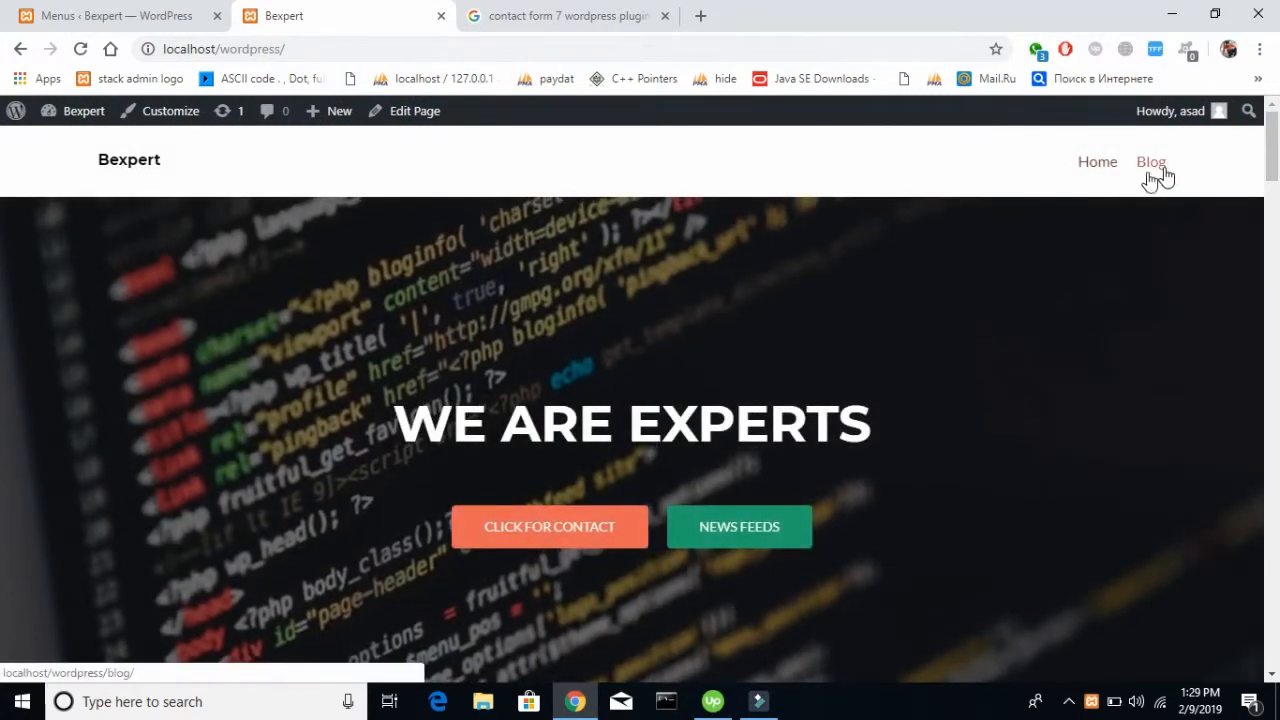
{"action": "left_click", "coordinate": [152, 22]}
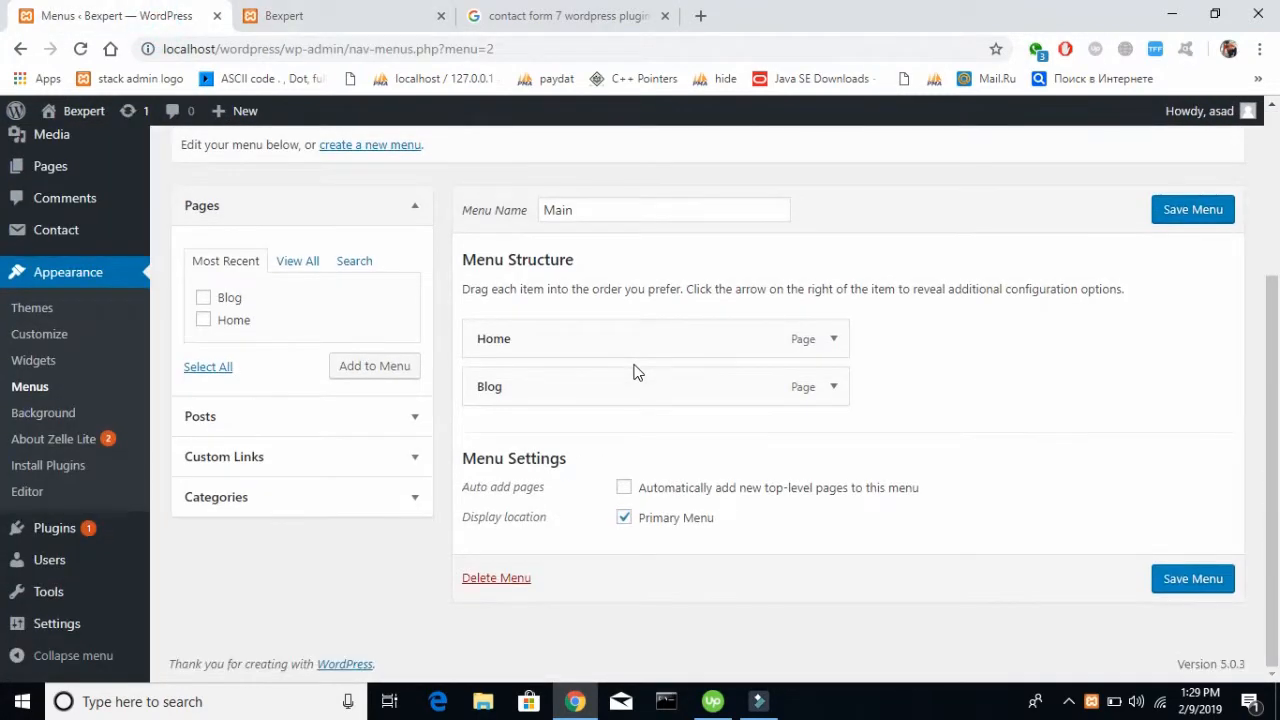
Look over the settings of the Home and Blog menu items, then save the Main menu again
{"action": "left_click", "coordinate": [834, 343]}
{"action": "scroll", "coordinate": [1005, 341], "scroll_direction": "down", "scroll_amount": 2}
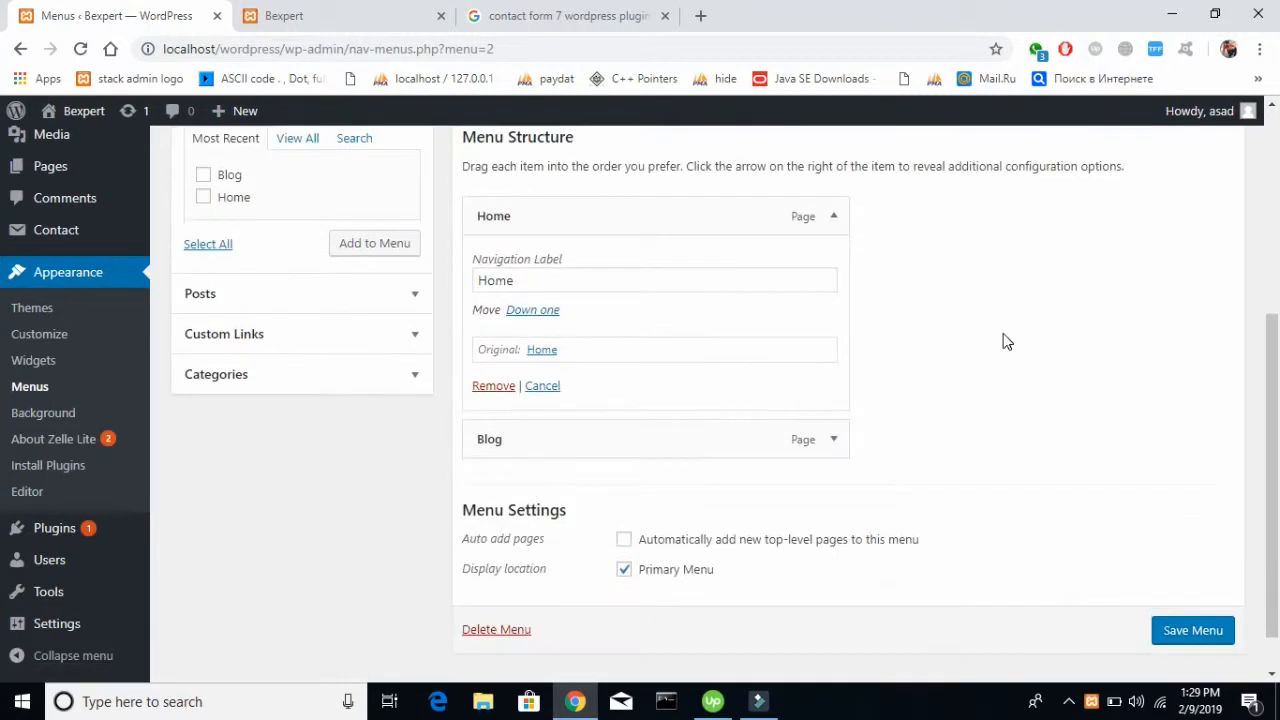
{"action": "scroll", "coordinate": [1005, 341], "scroll_direction": "up", "scroll_amount": 1}
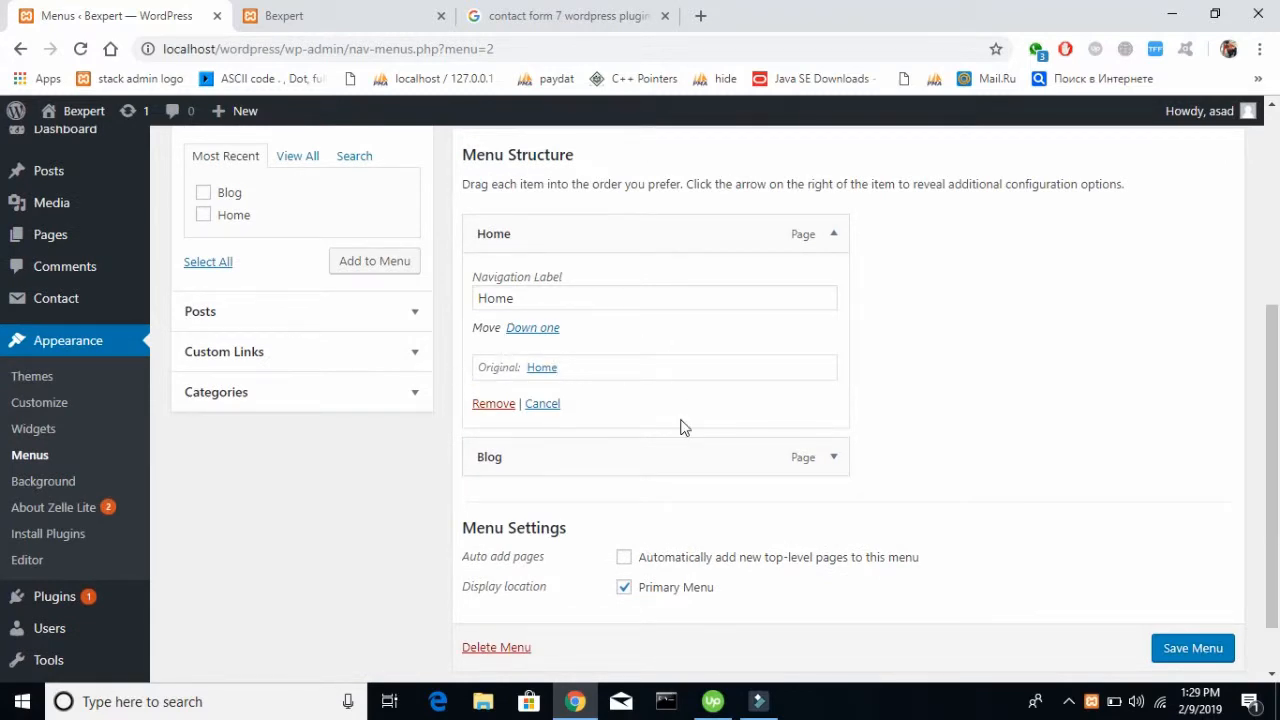
{"action": "left_click", "coordinate": [834, 238]}
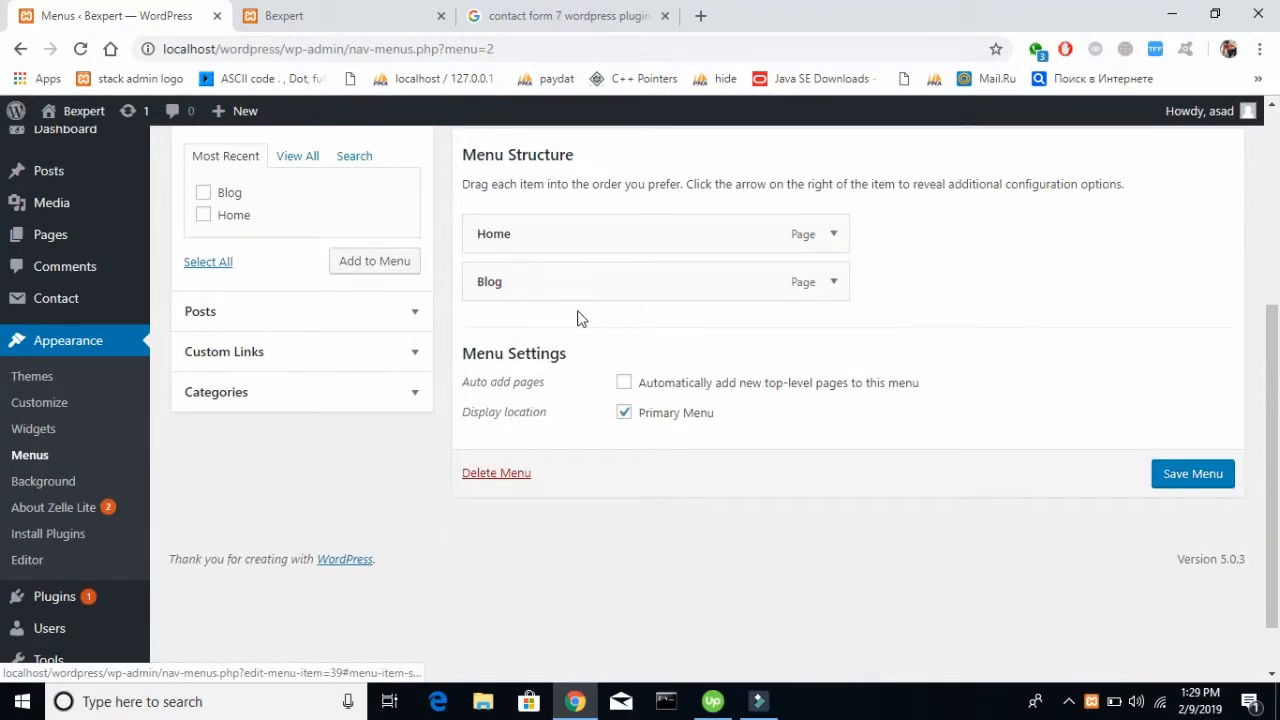
{"action": "left_click", "coordinate": [829, 290]}
{"action": "left_click", "coordinate": [829, 290]}
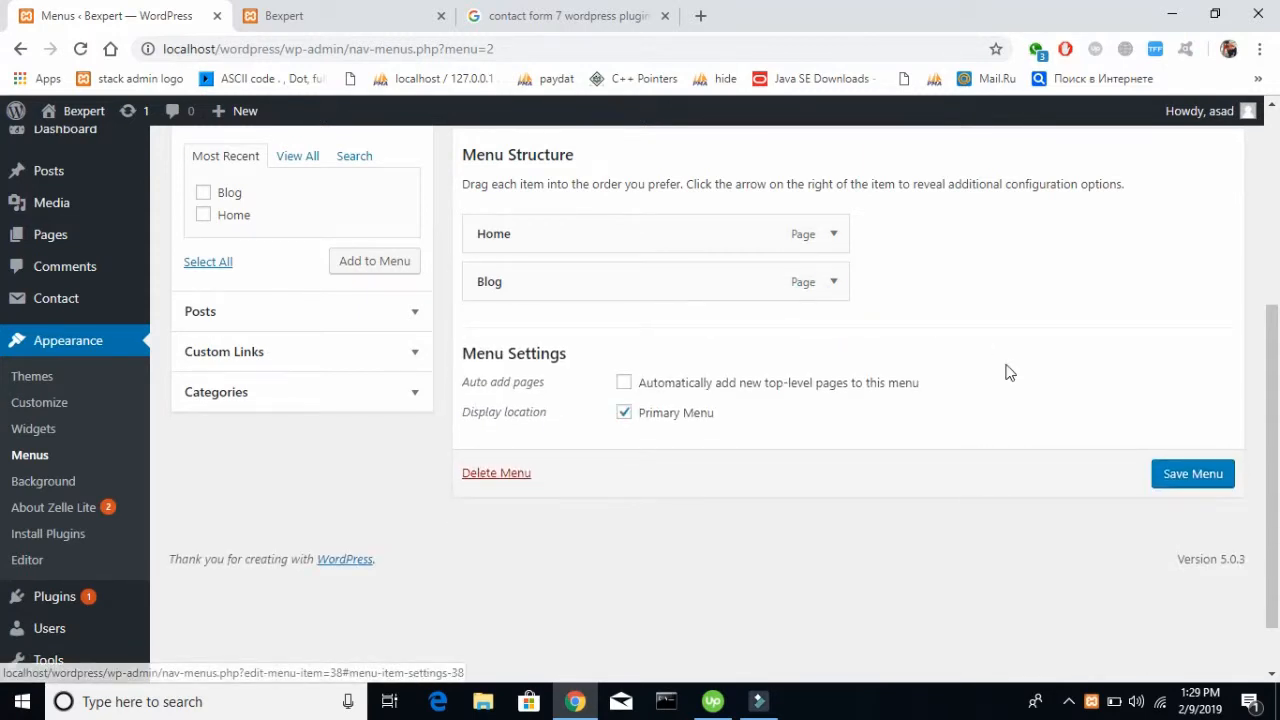
{"action": "left_click", "coordinate": [1190, 474]}
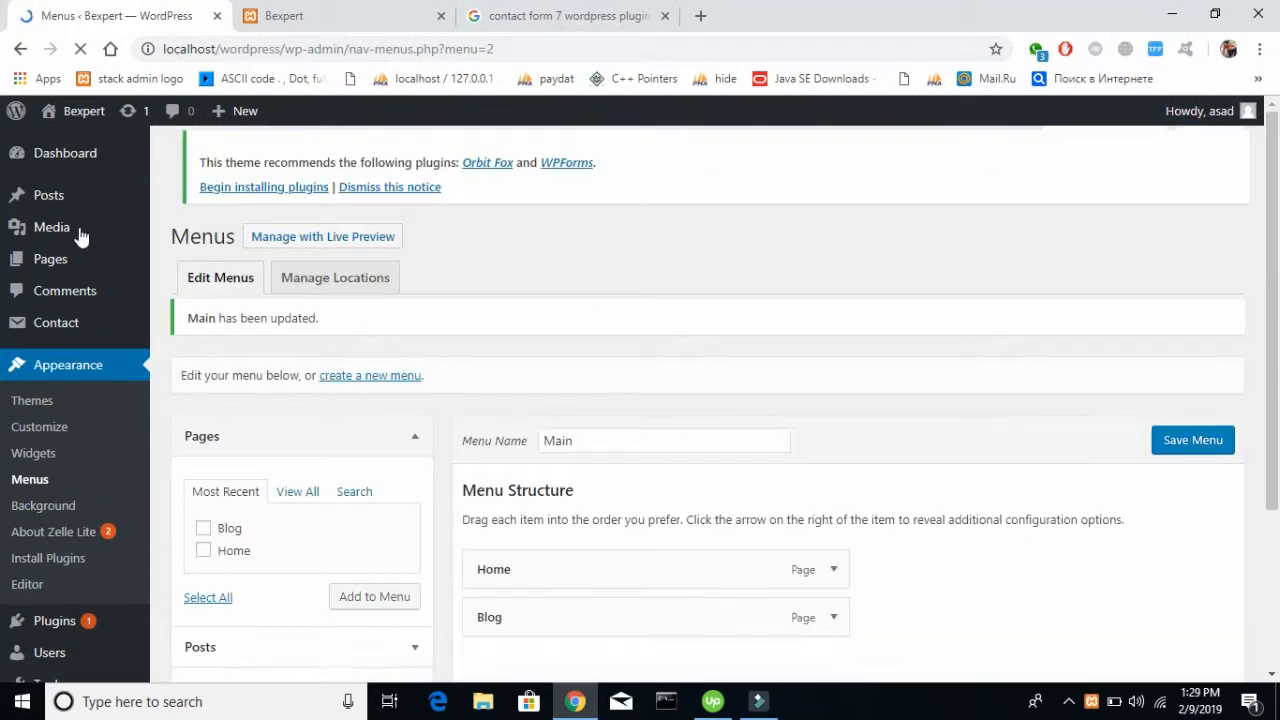
Open the list of all posts in the site administration
{"action": "mouse_move", "coordinate": [77, 259]}
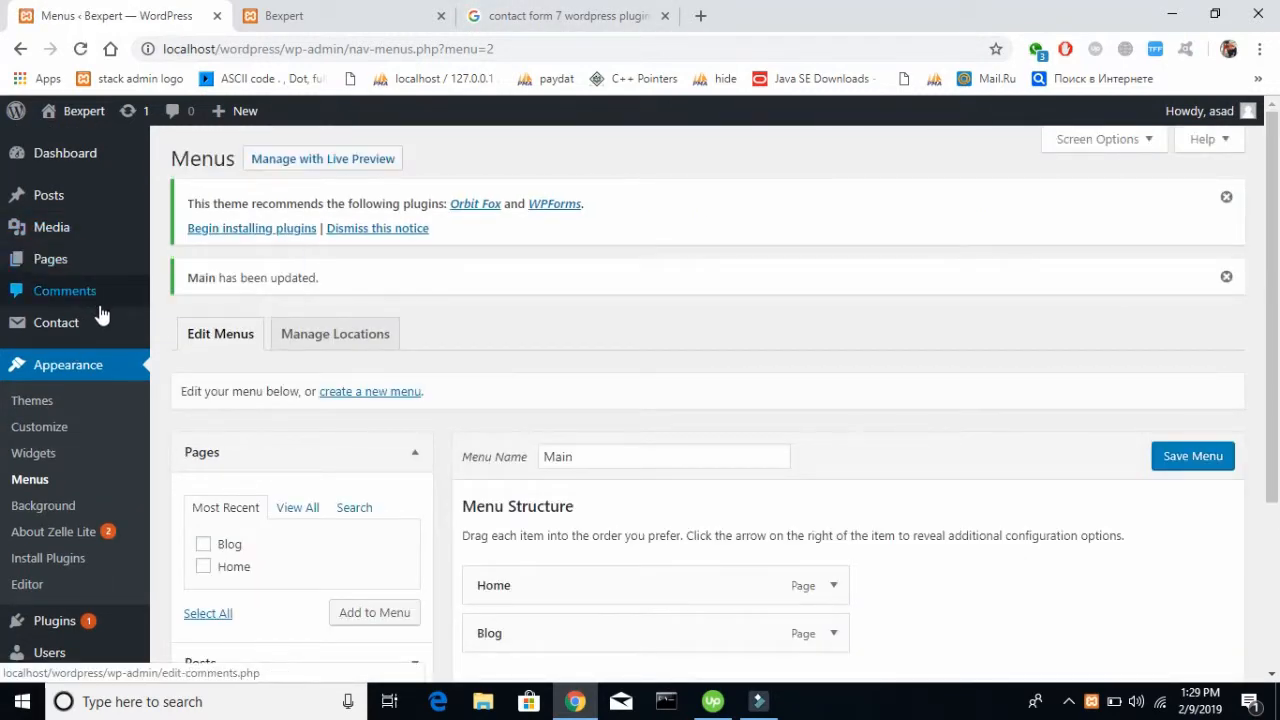
{"action": "mouse_move", "coordinate": [67, 200]}
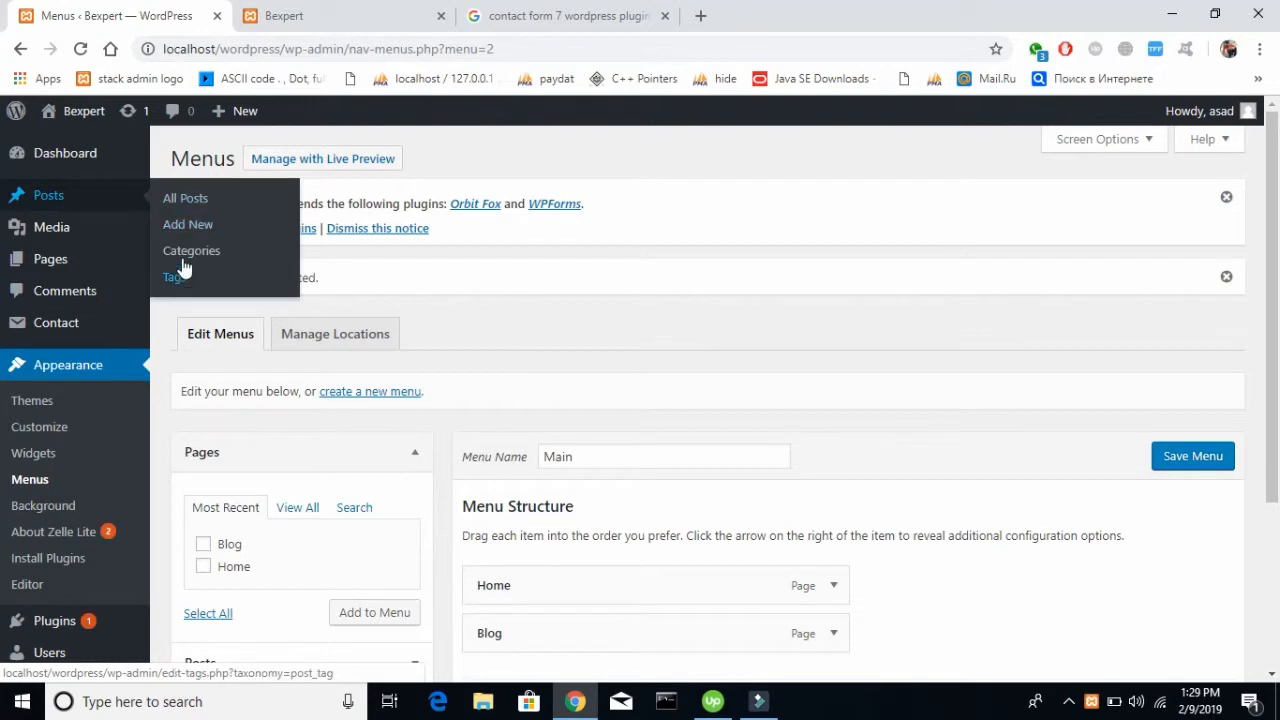
{"action": "left_click", "coordinate": [194, 202]}
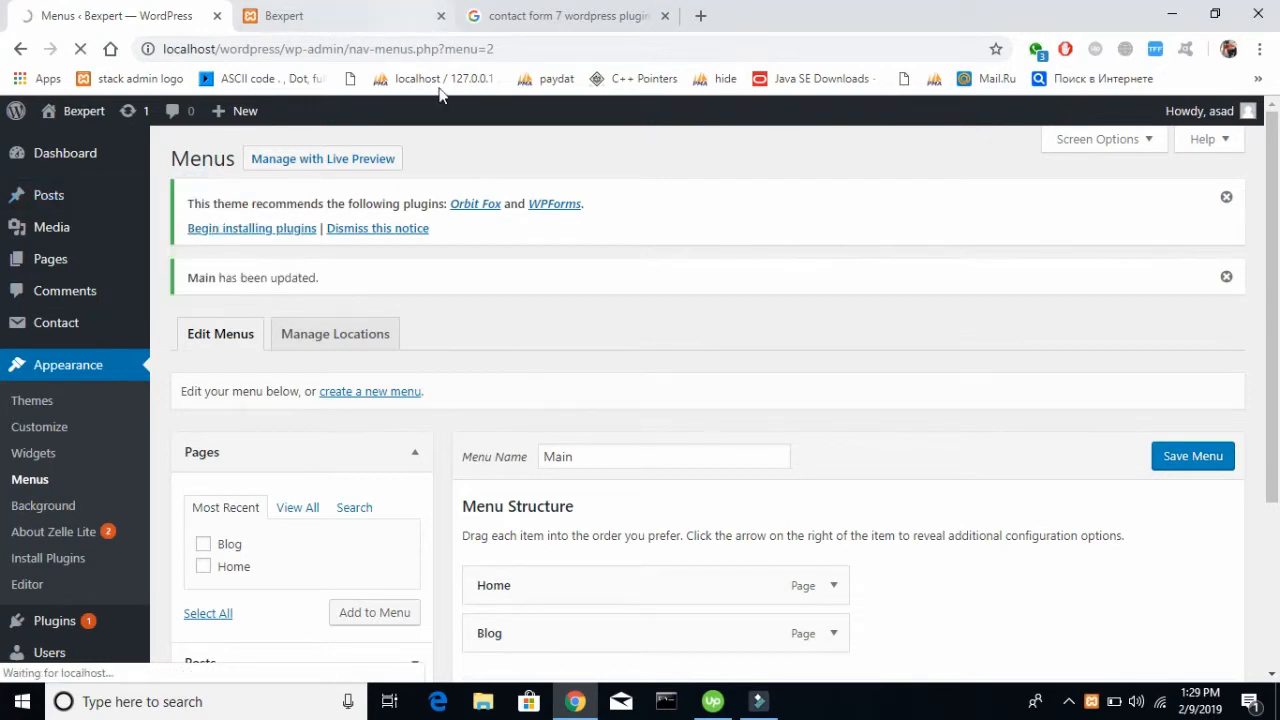
Open the Blog page on the live site and look over its existing post and sidebar
{"action": "left_click", "coordinate": [305, 14]}
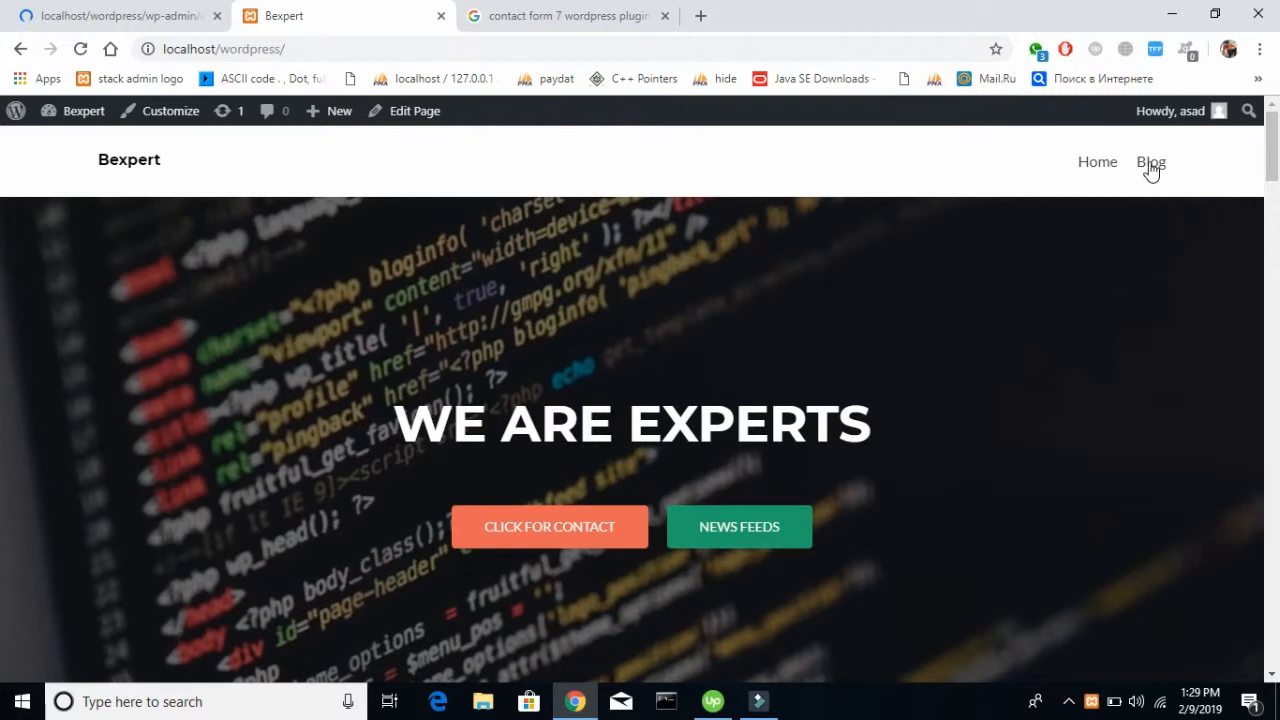
{"action": "left_click", "coordinate": [1150, 164]}
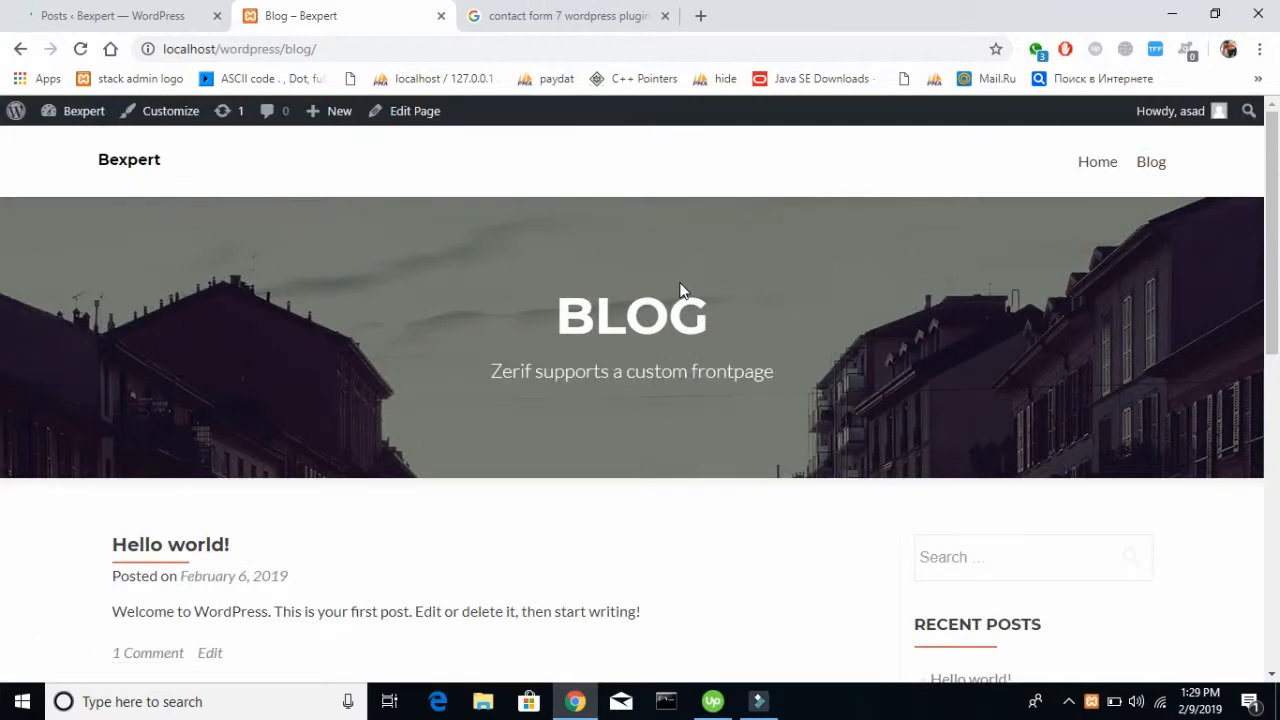
{"action": "scroll", "coordinate": [680, 287], "scroll_direction": "down", "scroll_amount": 5}
{"action": "scroll", "coordinate": [680, 287], "scroll_direction": "up", "scroll_amount": 4}
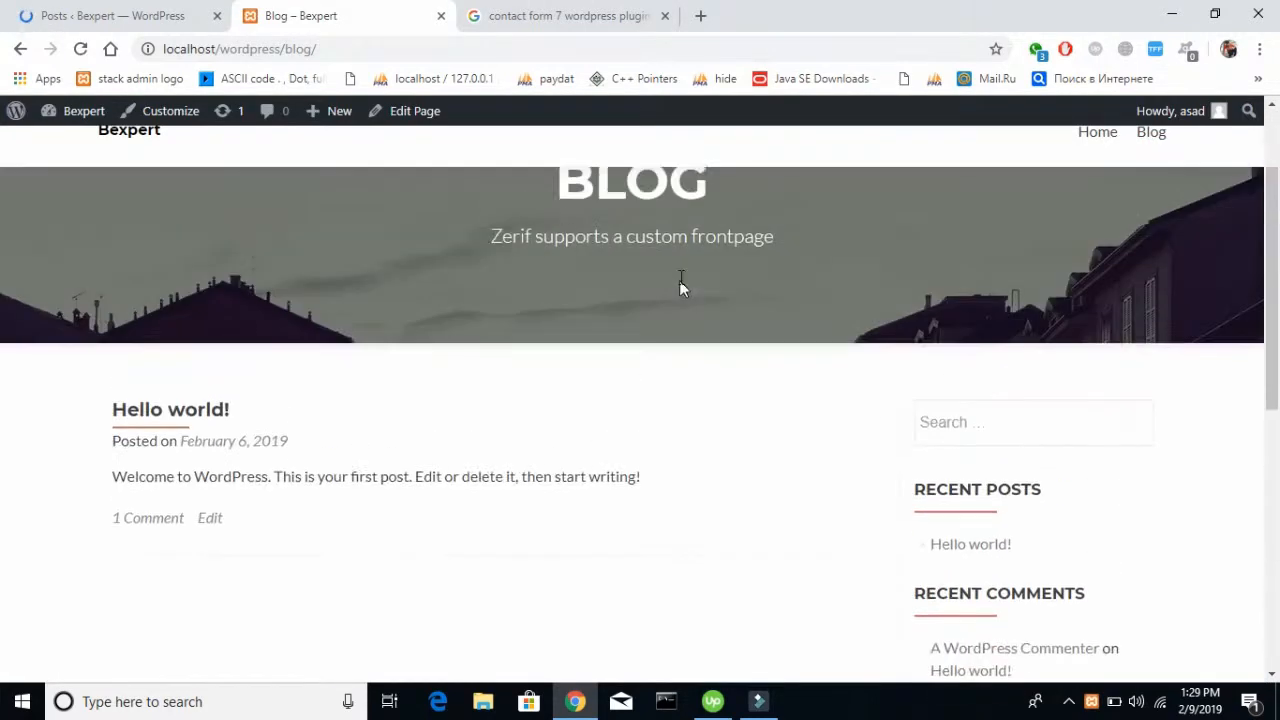
Add a new post titled "I am here"
{"action": "left_click", "coordinate": [70, 9]}
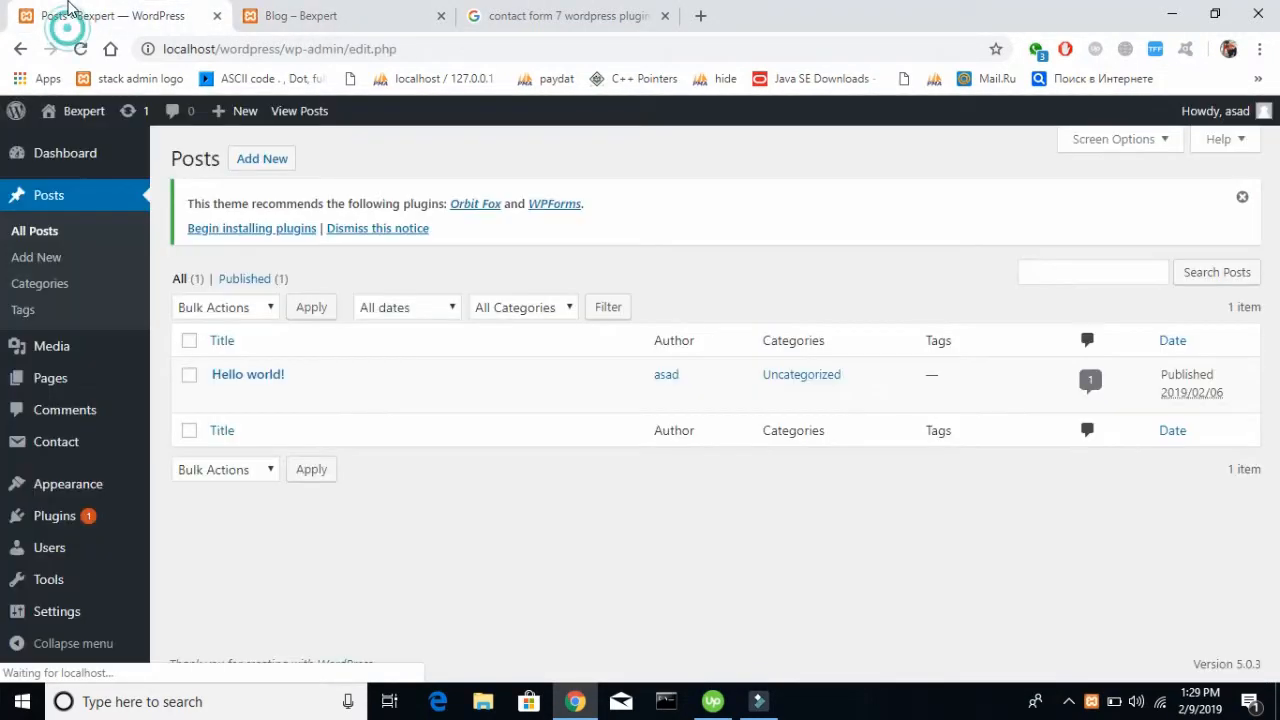
{"action": "left_click", "coordinate": [259, 170]}
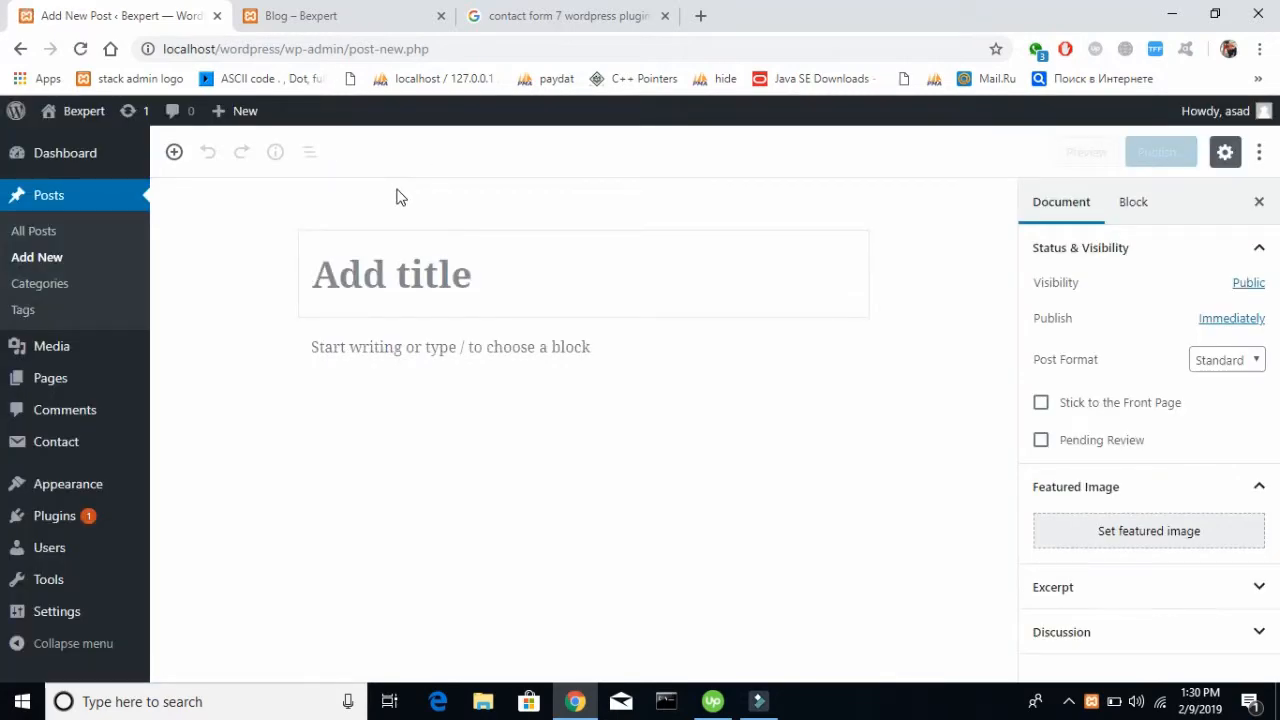
{"action": "type", "text": "I am here"}
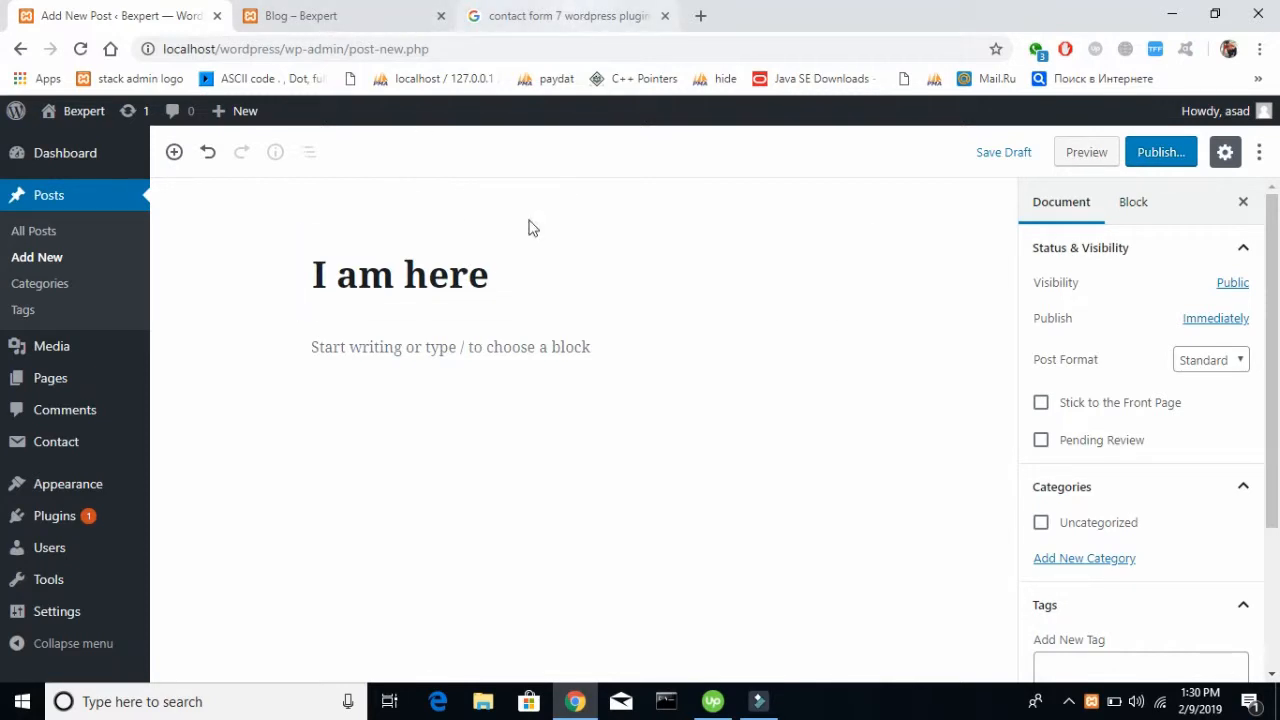
Copy the post title and paste it repeatedly as the body paragraph, giving two lines of "I am here"
{"action": "left_click", "coordinate": [491, 347]}
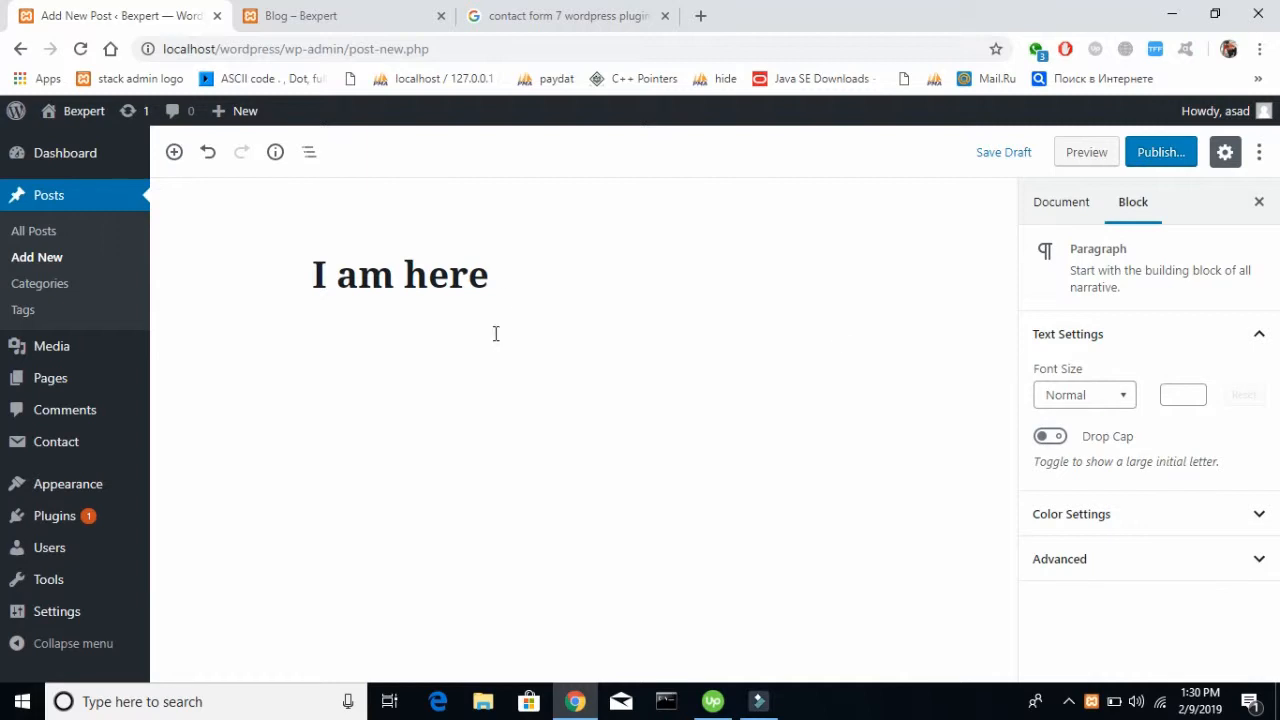
{"action": "left_click_drag", "start_coordinate": [508, 285], "coordinate": [152, 228]}
{"action": "key", "text": "ctrl+c"}
{"action": "key", "text": "Tab"}
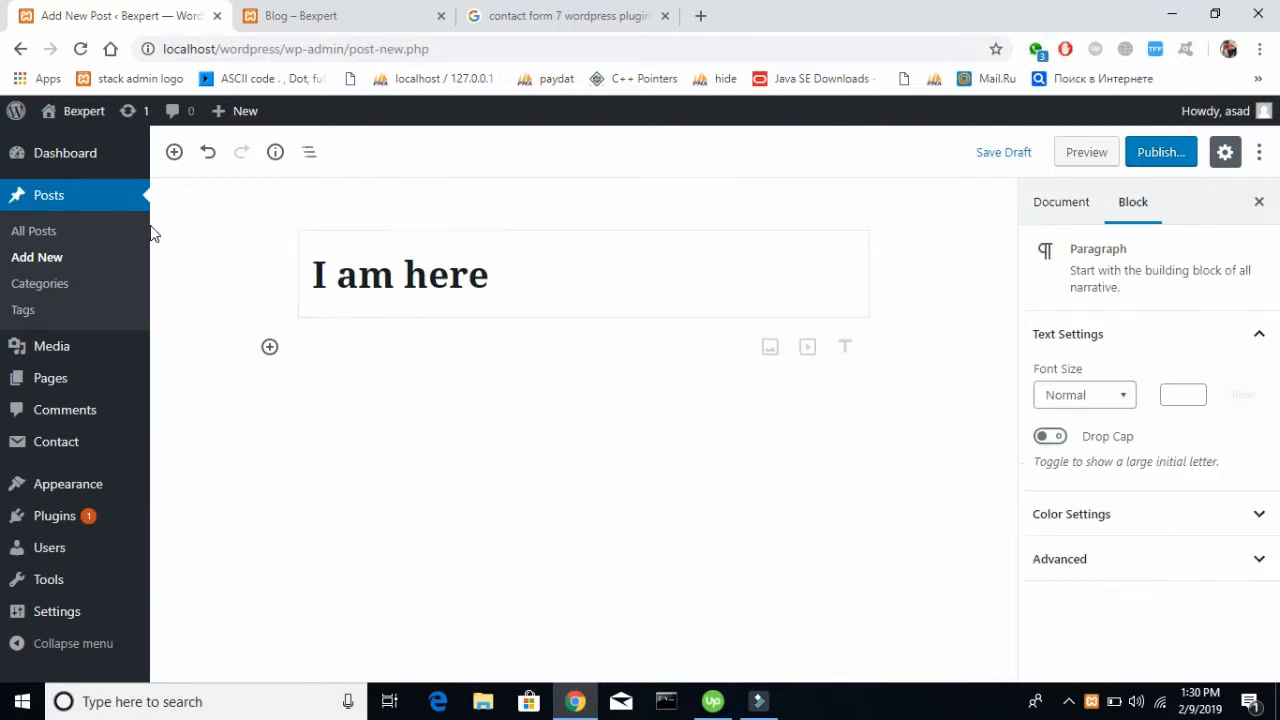
{"action": "left_click", "coordinate": [434, 350]}
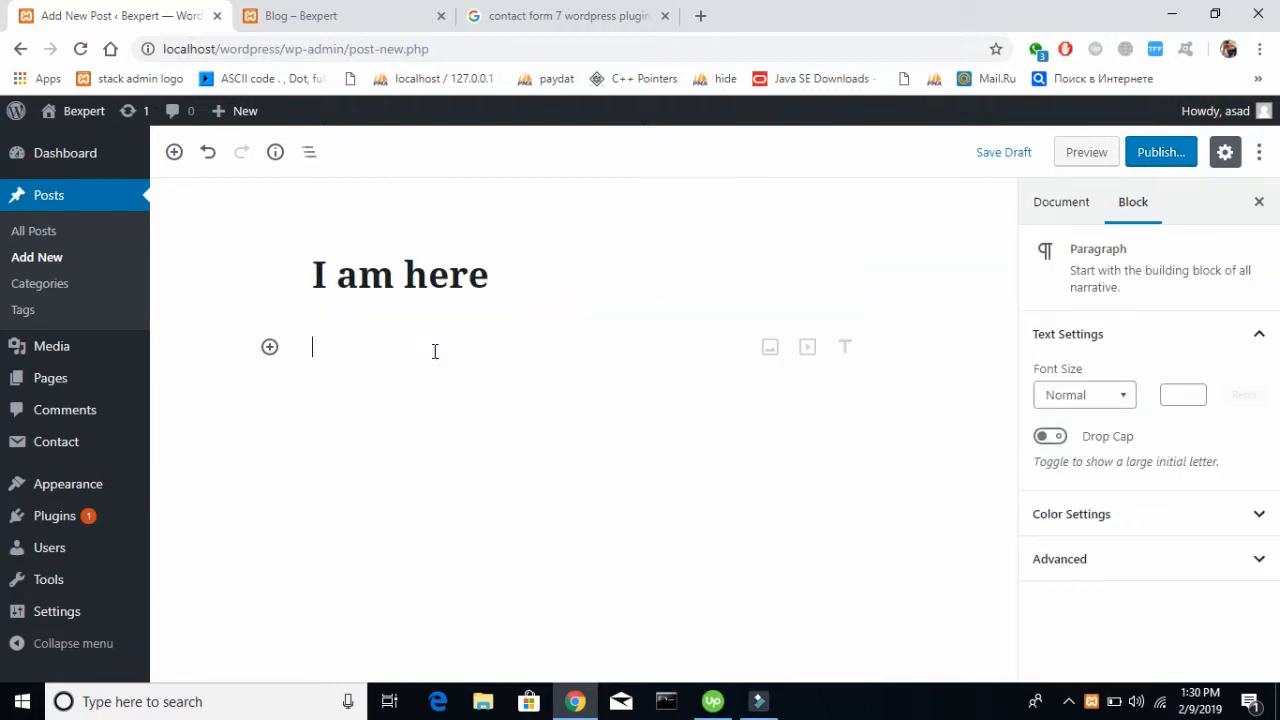
{"action": "key", "text": "ctrl+v"}
{"action": "key", "text": "Right"}
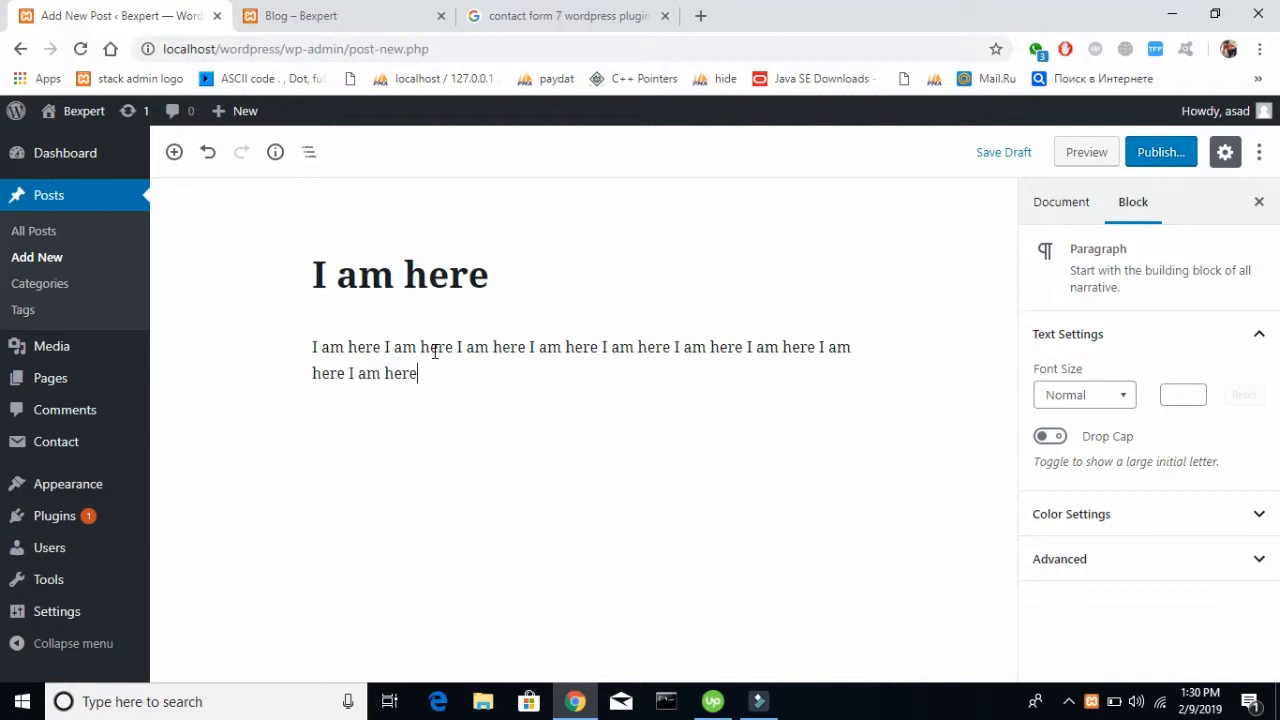
Duplicate the "I am here" body text several times to fill out the post
{"action": "key", "text": "ctrl+a"}
{"action": "key", "text": "ctrl+c"}
{"action": "key", "text": "Right"}
{"action": "key", "text": "ctrl+v"}
{"action": "key", "text": "ctrl+a"}
{"action": "key", "text": "ctrl+c"}
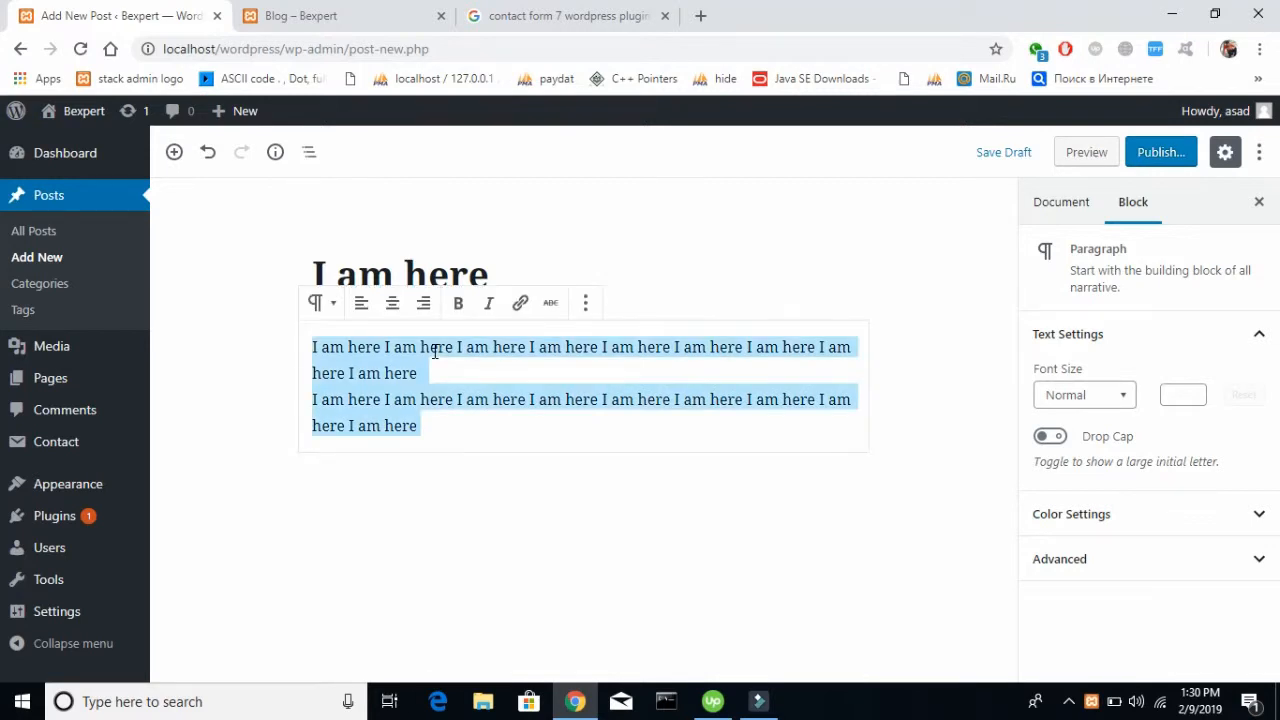
{"action": "key", "text": "Right"}
{"action": "type", "text": "I am here I am here I am here I am here I am here I am here I am here I am here I am here"}
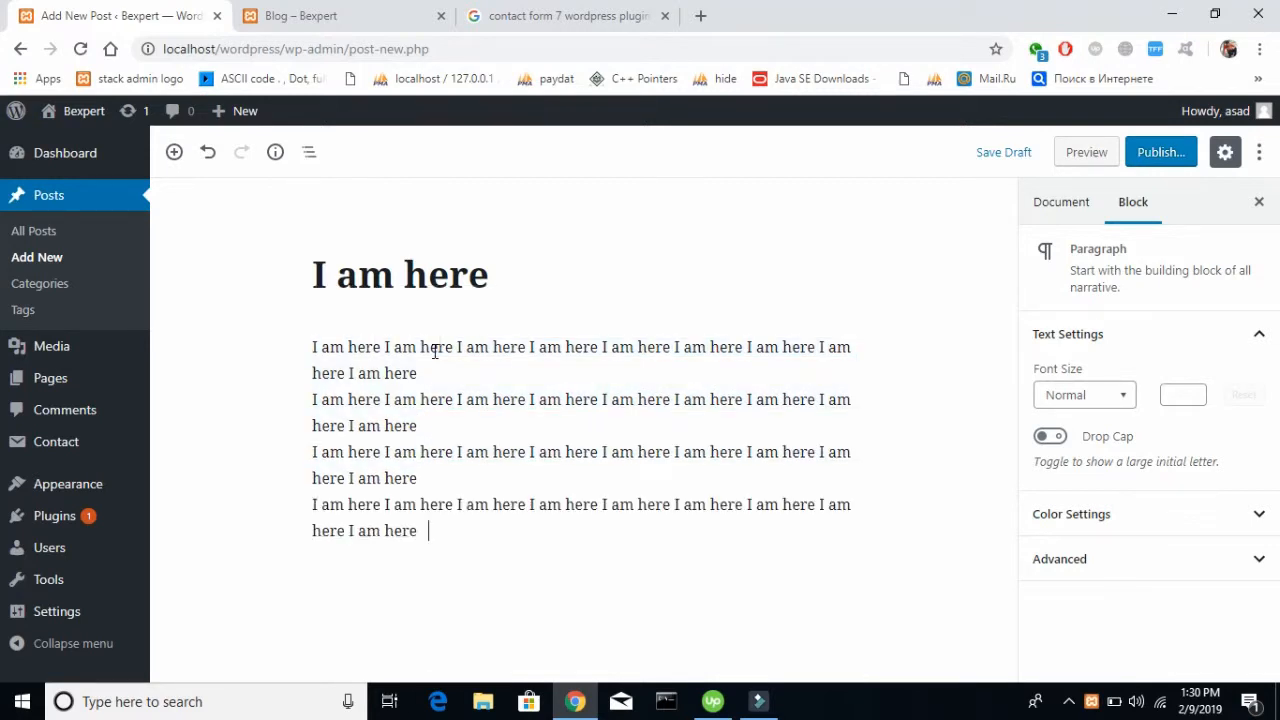
{"action": "key", "text": "ctrl+v"}
{"action": "type", "text": "I am here I am here I am here I am here I am here I am here I am here I am here I am here"}
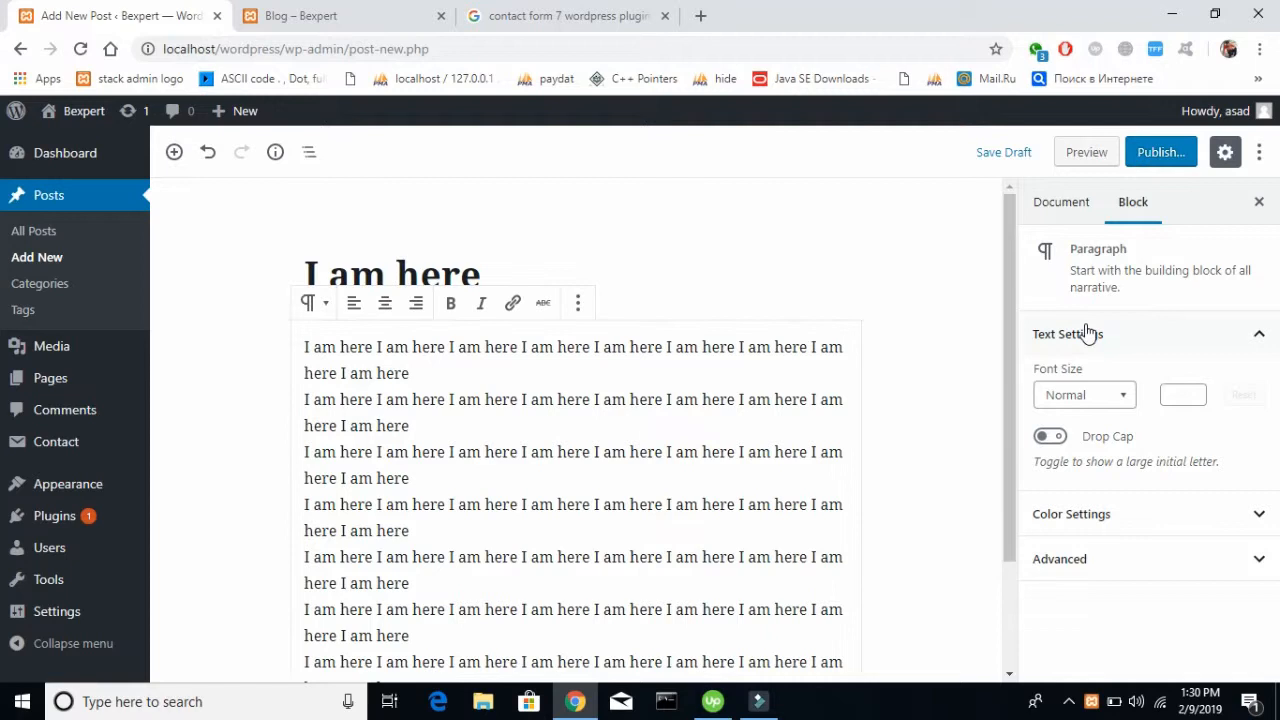
Try a red background color on the body paragraph and remove it again
{"action": "left_click", "coordinate": [1192, 515]}
{"action": "scroll", "coordinate": [1187, 418], "scroll_direction": "down", "scroll_amount": 3}
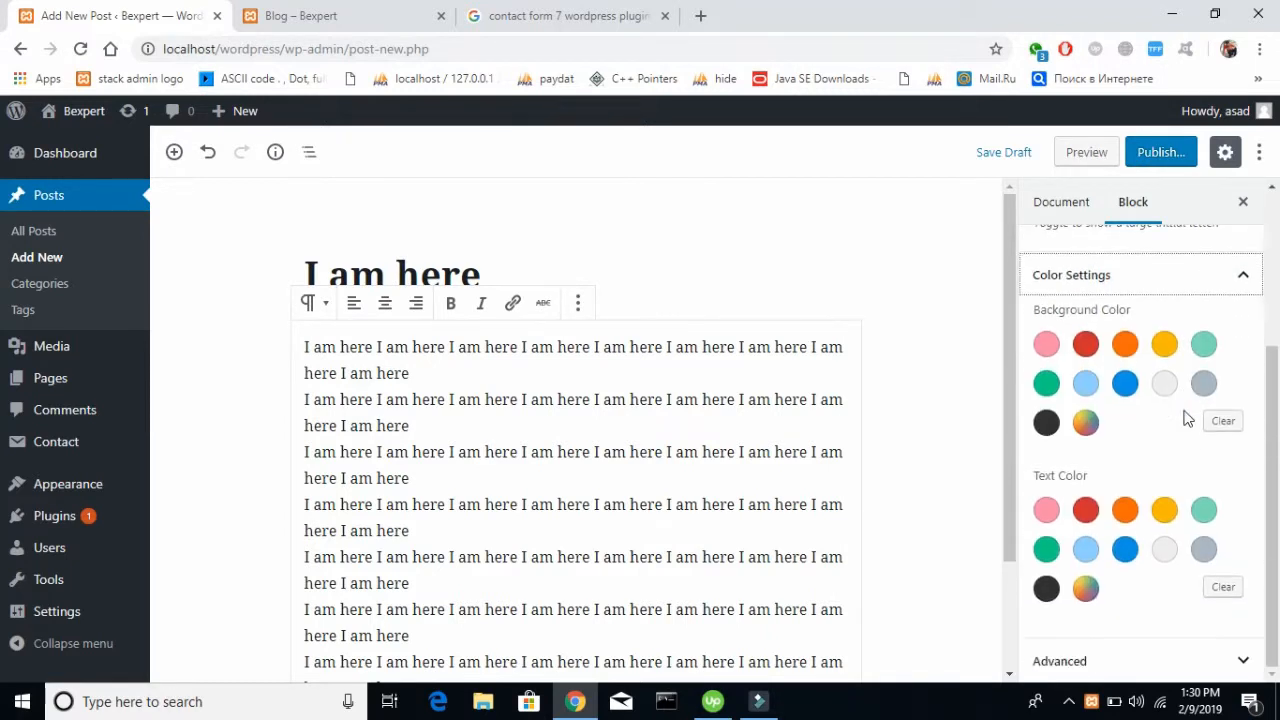
{"action": "left_click", "coordinate": [1085, 344]}
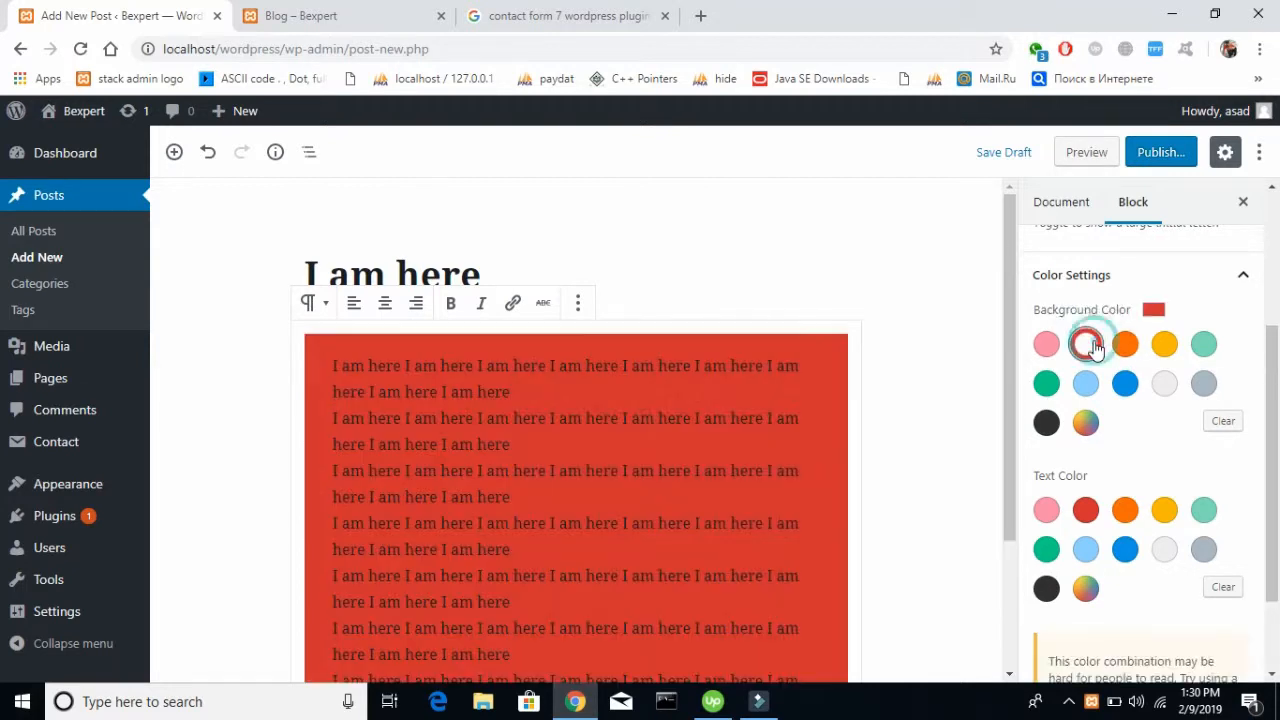
{"action": "scroll", "coordinate": [1097, 348], "scroll_direction": "down", "scroll_amount": 2}
{"action": "scroll", "coordinate": [1097, 348], "scroll_direction": "up", "scroll_amount": 3}
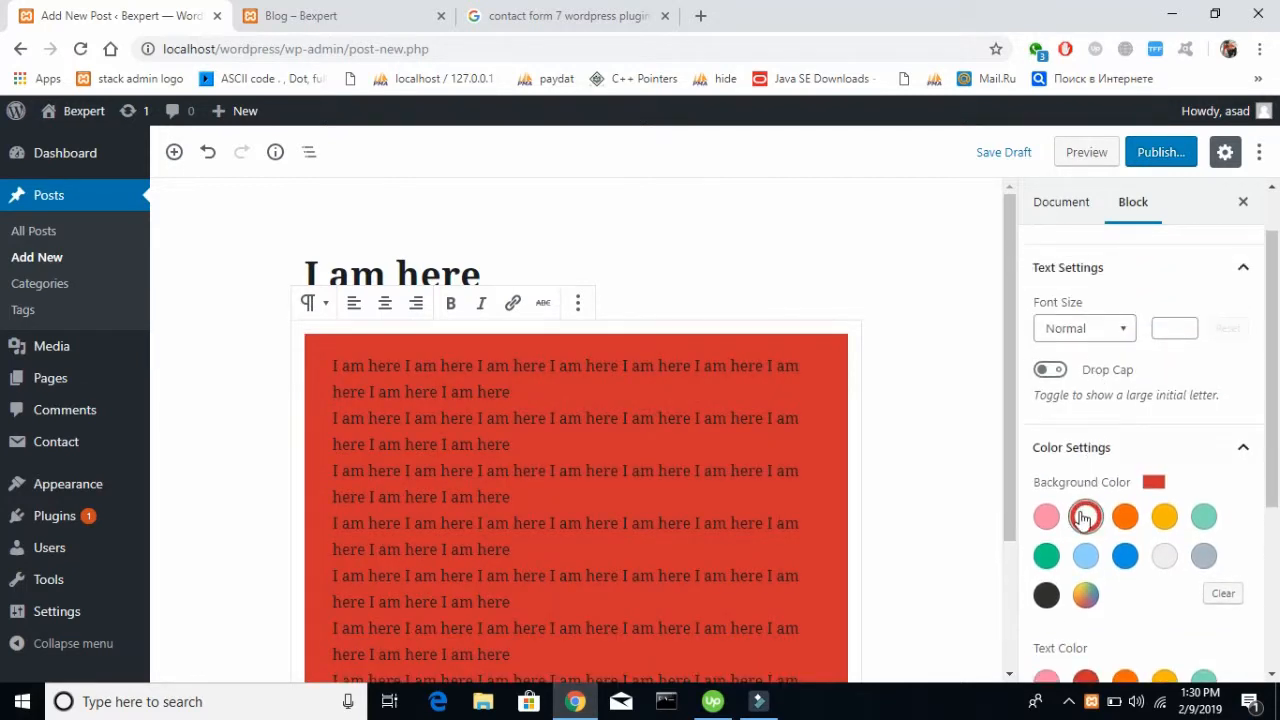
{"action": "left_click", "coordinate": [1083, 516]}
{"action": "scroll", "coordinate": [1148, 391], "scroll_direction": "down", "scroll_amount": 3}
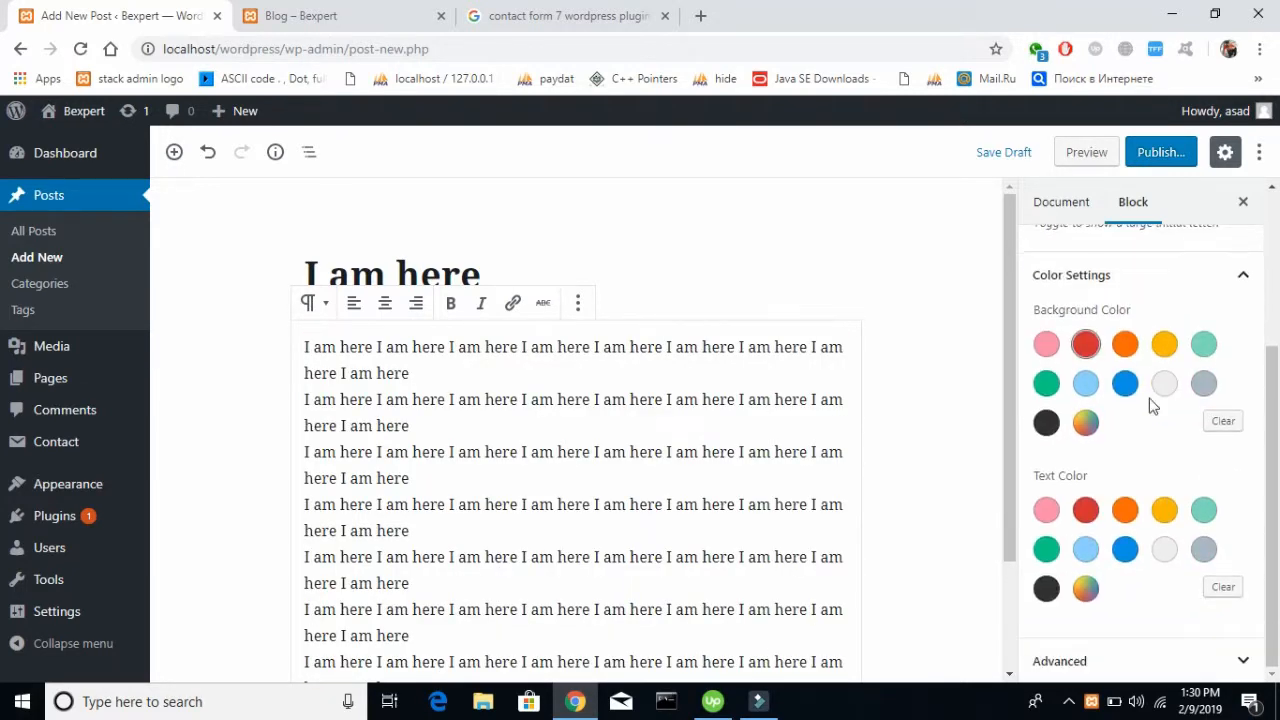
{"action": "scroll", "coordinate": [1150, 403], "scroll_direction": "up", "scroll_amount": 4}
{"action": "left_click", "coordinate": [1241, 516]}
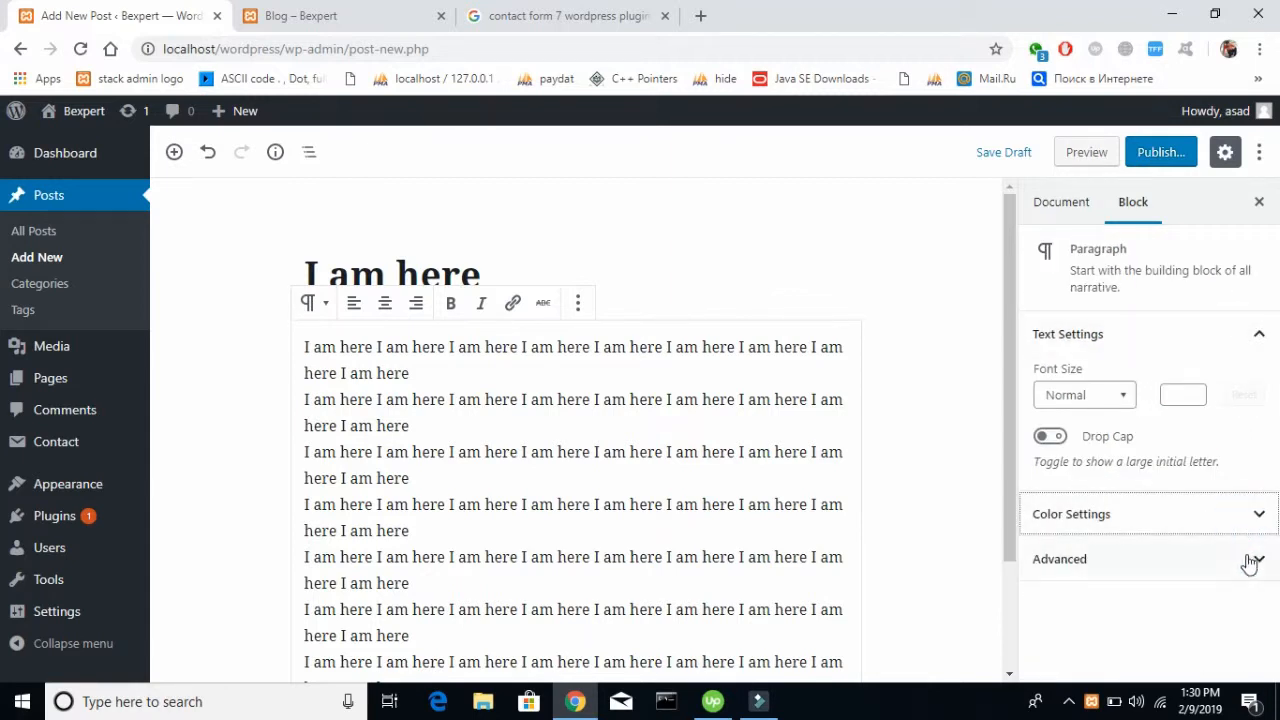
{"action": "left_click", "coordinate": [1249, 562]}
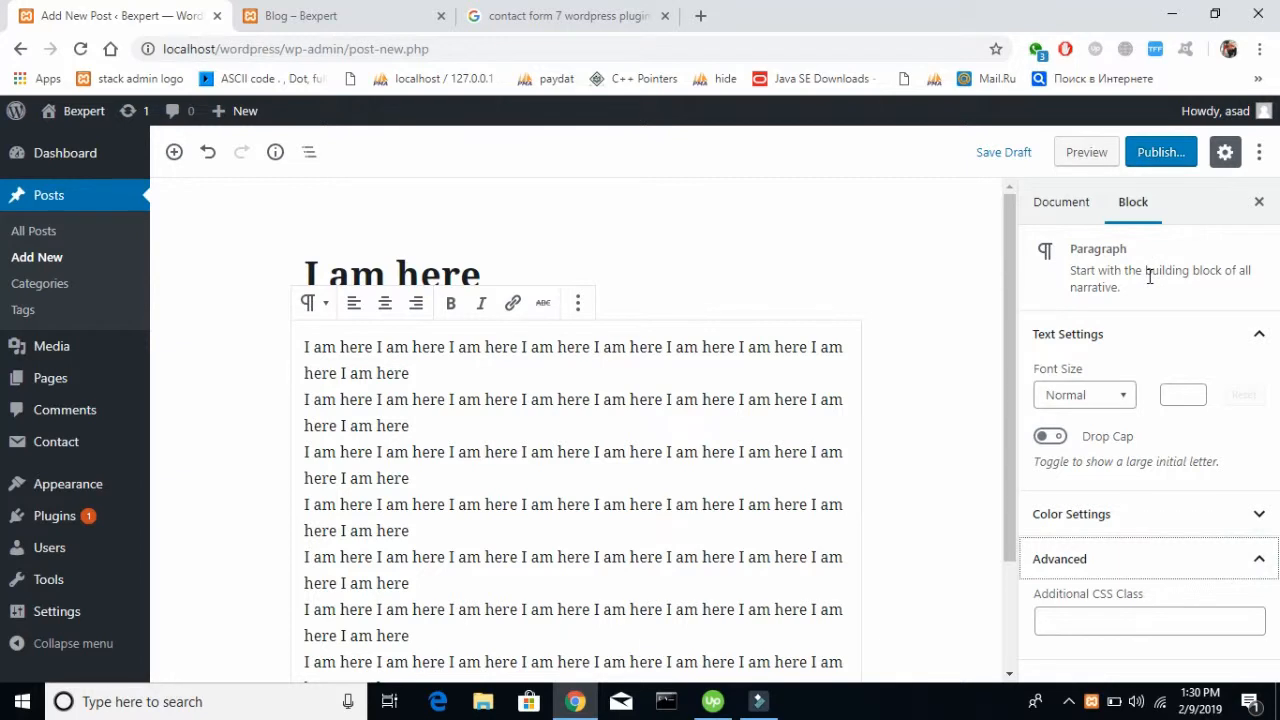
{"action": "left_click", "coordinate": [1070, 205]}
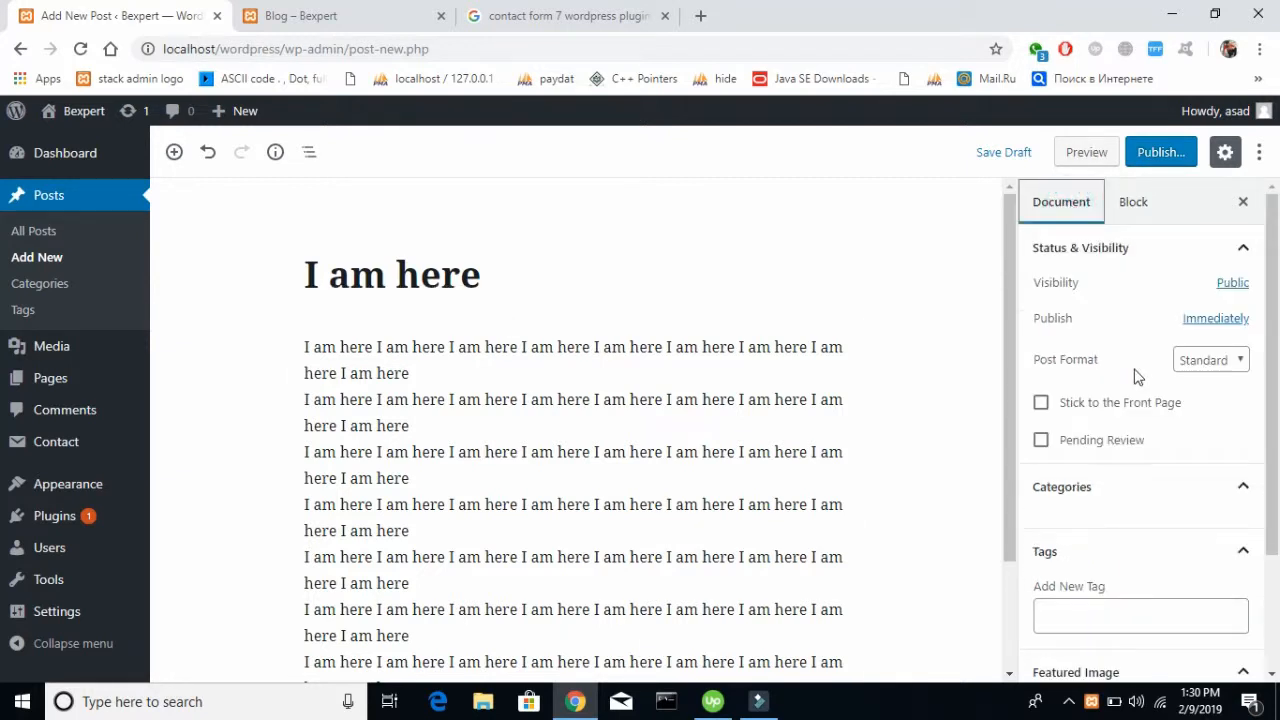
{"action": "scroll", "coordinate": [1136, 377], "scroll_direction": "down", "scroll_amount": 5}
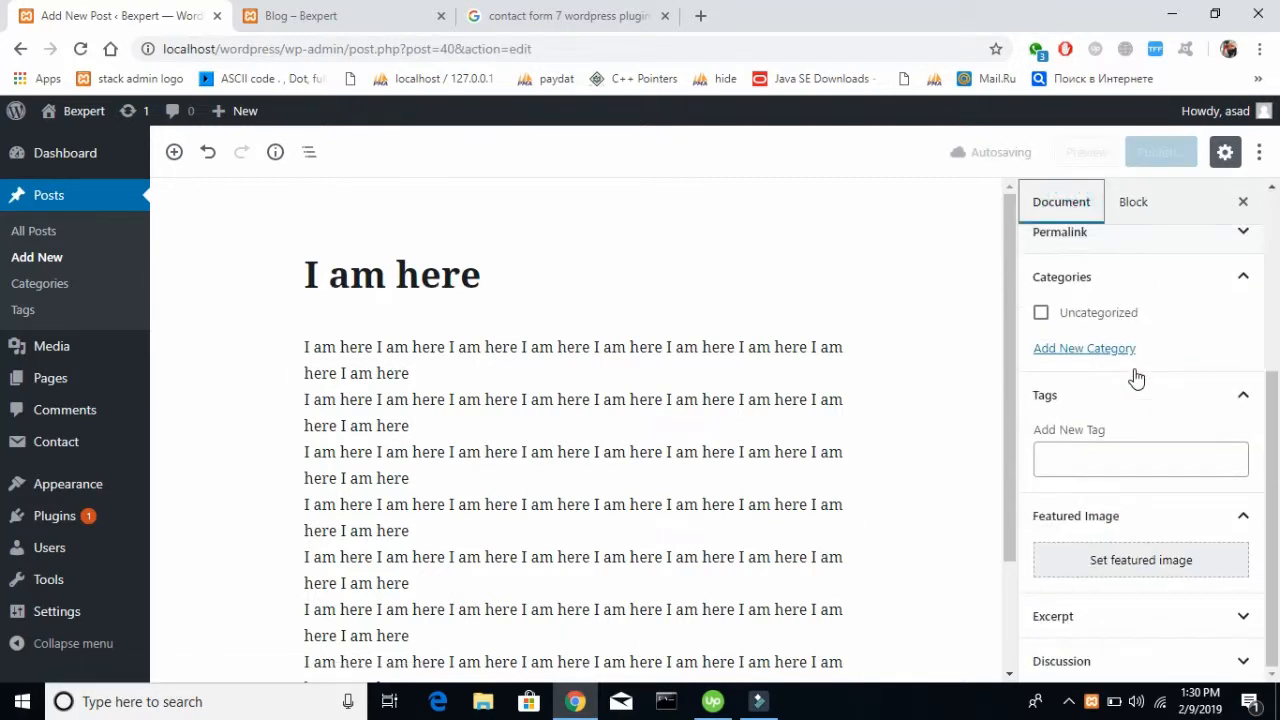
{"action": "left_click", "coordinate": [1120, 562]}
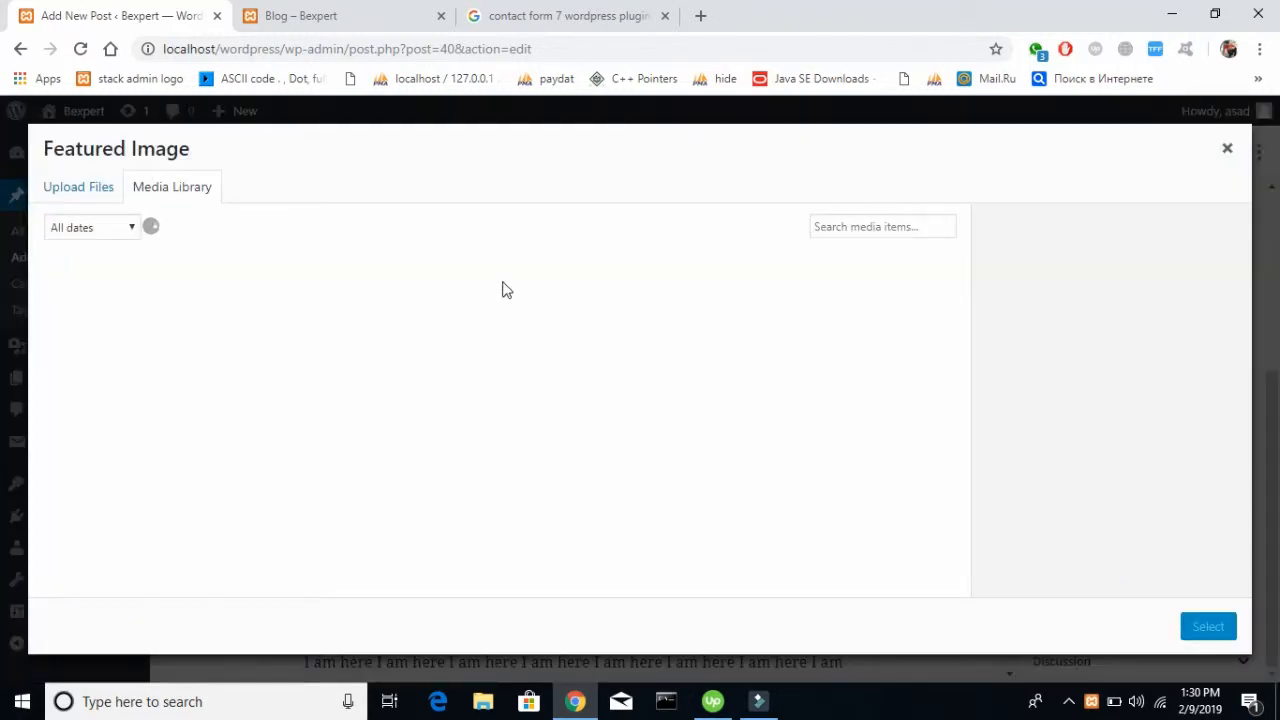
{"action": "left_click", "coordinate": [214, 308]}
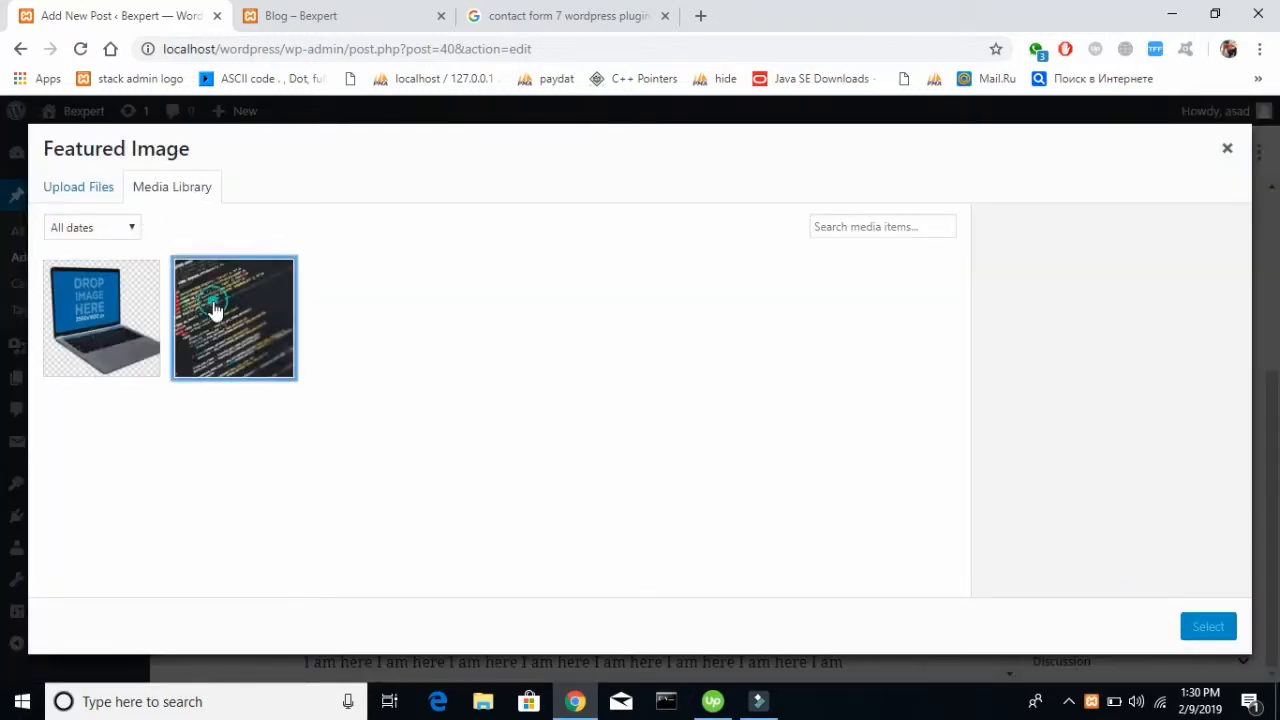
{"action": "left_click", "coordinate": [1207, 628]}
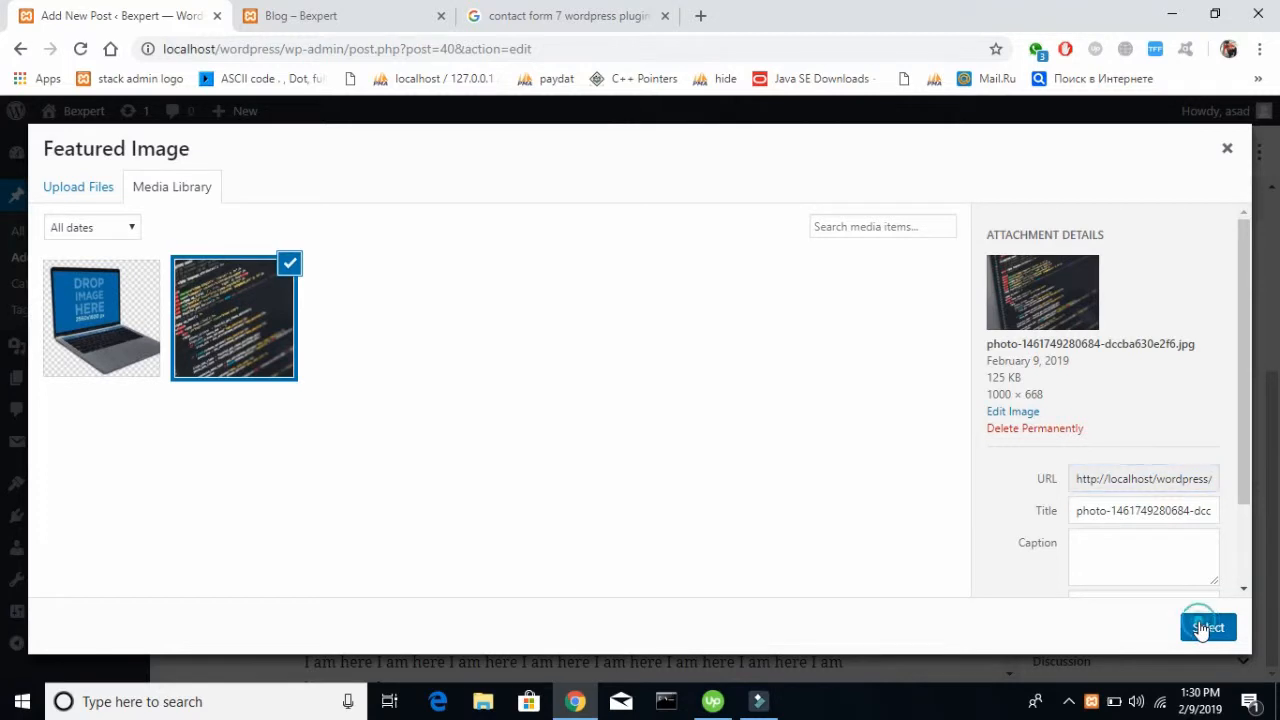
Publish the "I am here" post immediately with public visibility
{"action": "scroll", "coordinate": [1266, 323], "scroll_direction": "up", "scroll_amount": 3}
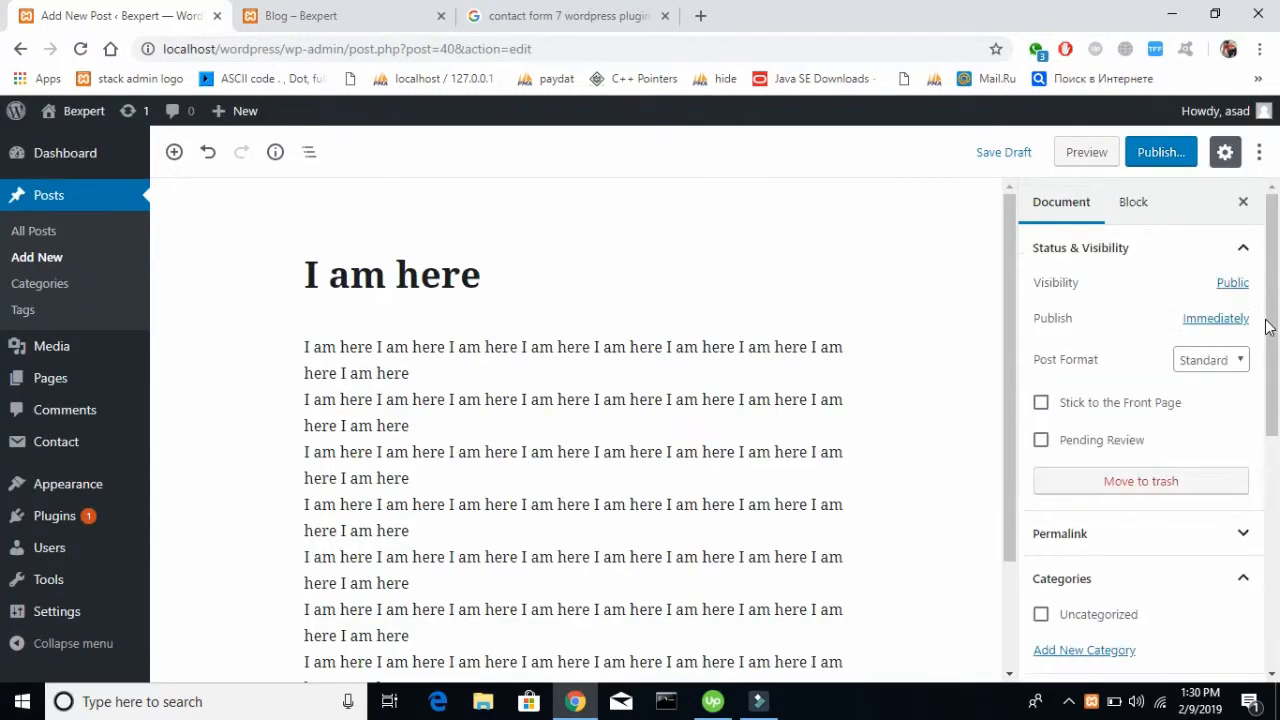
{"action": "left_click", "coordinate": [1180, 146]}
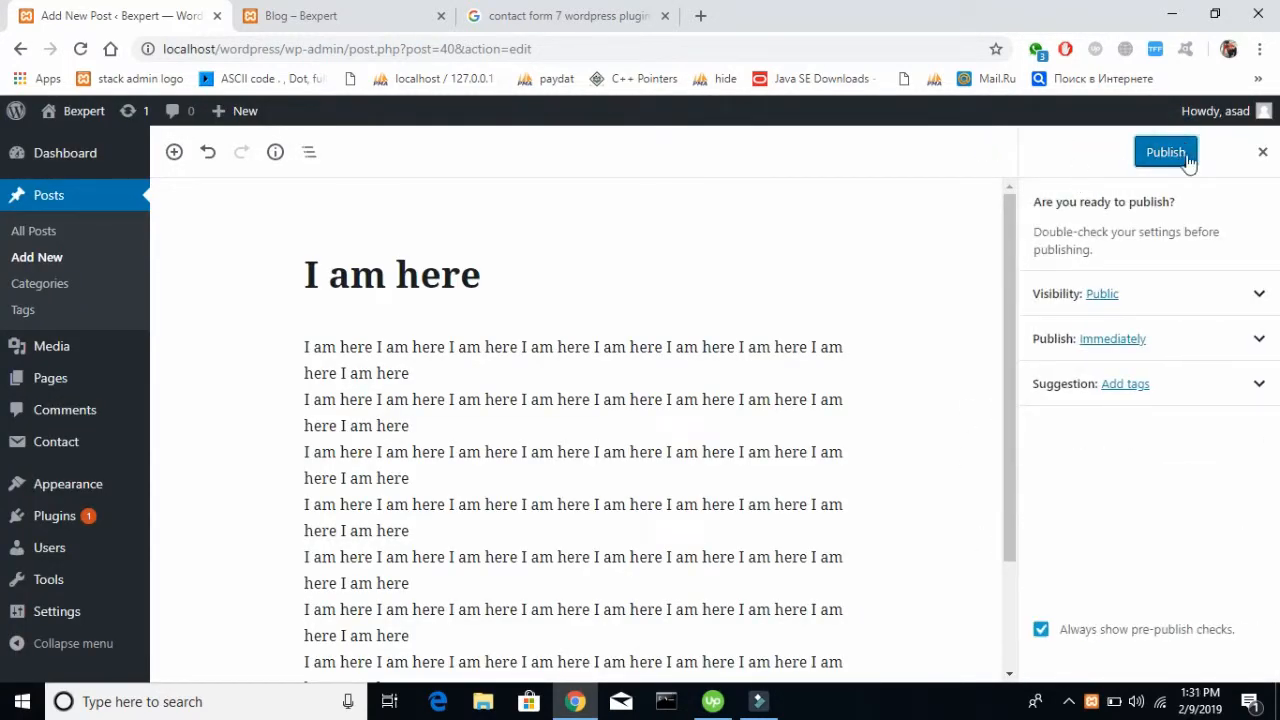
{"action": "left_click", "coordinate": [1186, 155]}
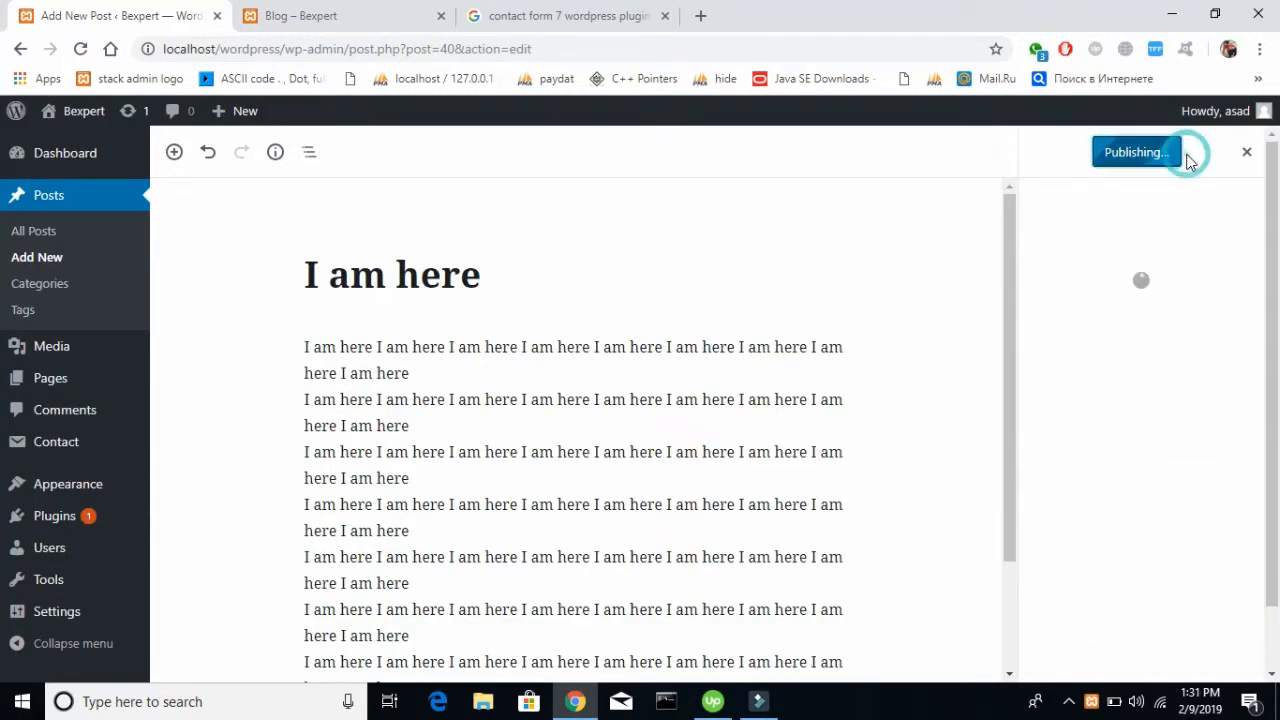
{"action": "left_click", "coordinate": [295, 12]}
{"action": "left_click", "coordinate": [130, 12]}
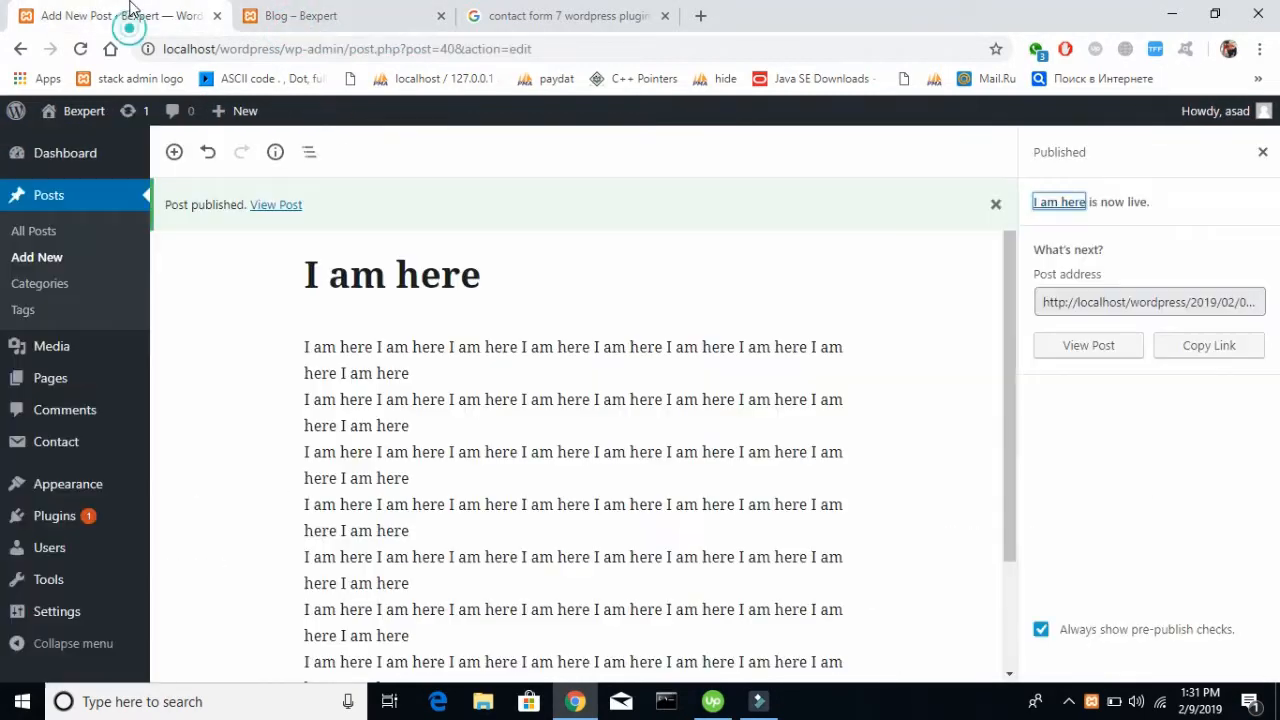
Reload the live Blog page and check how the "I am here" post is listed
{"action": "left_click", "coordinate": [286, 14]}
{"action": "left_click", "coordinate": [81, 49]}
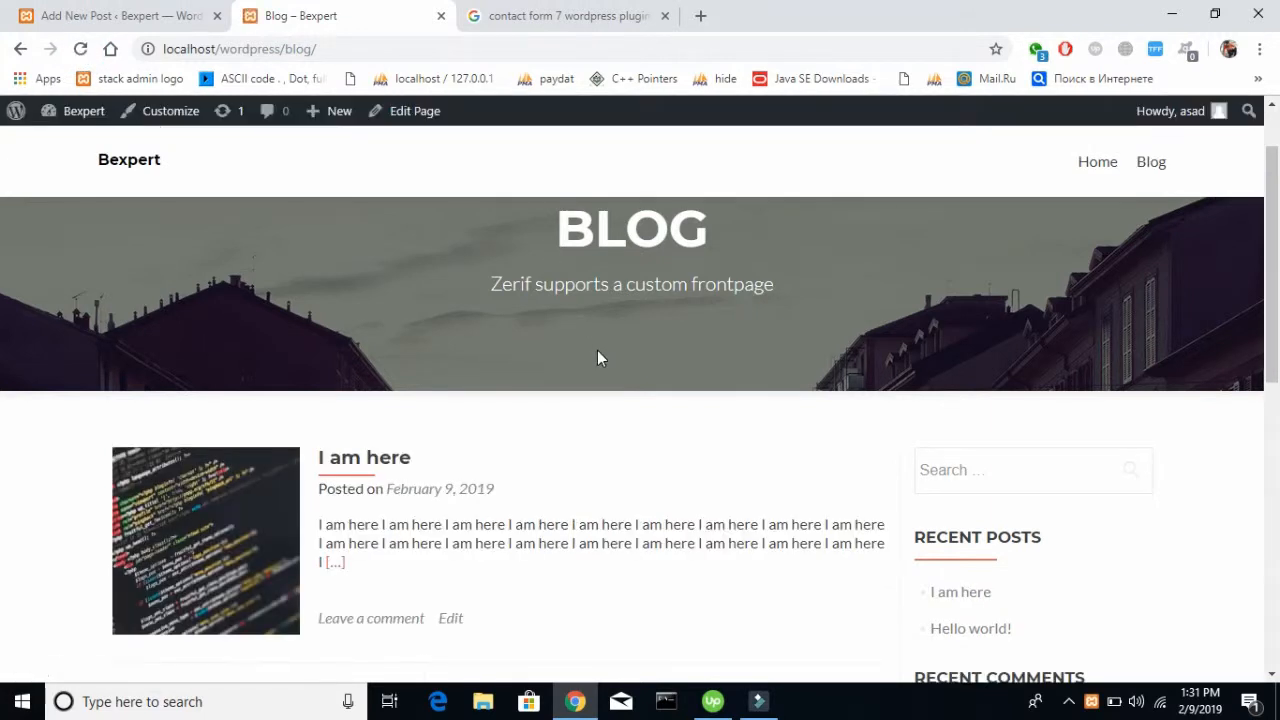
{"action": "scroll", "coordinate": [597, 351], "scroll_direction": "down", "scroll_amount": 2}
{"action": "scroll", "coordinate": [597, 350], "scroll_direction": "down", "scroll_amount": 2}
{"action": "scroll", "coordinate": [597, 350], "scroll_direction": "up", "scroll_amount": 4}
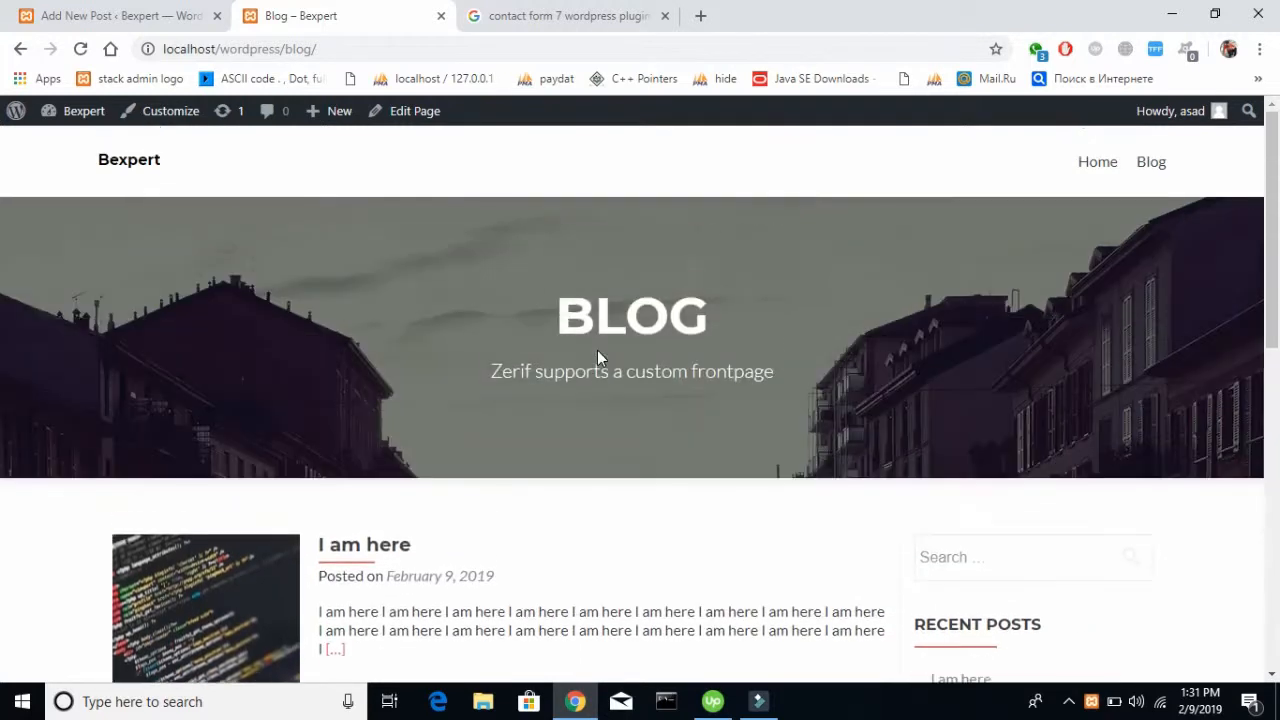
{"action": "scroll", "coordinate": [463, 500], "scroll_direction": "down", "scroll_amount": 2}
Open the comment form of the live "I am here" post and look it over
{"action": "left_click", "coordinate": [397, 556]}
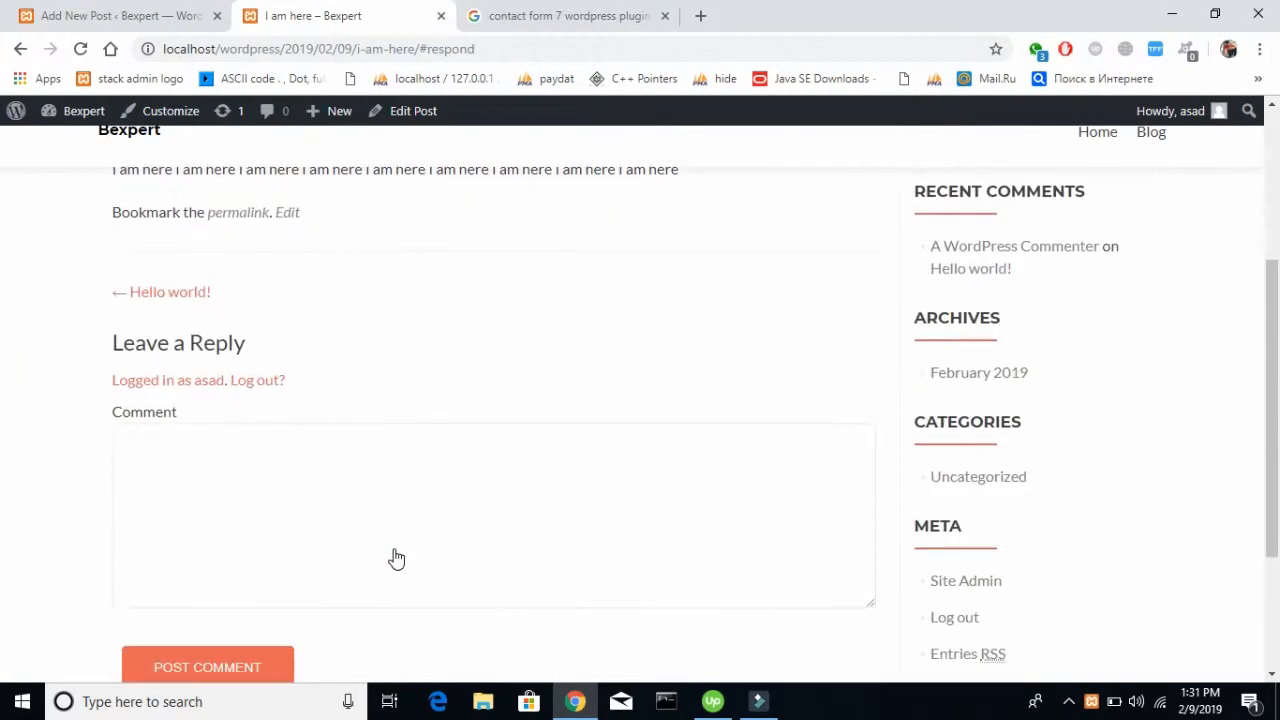
{"action": "left_click", "coordinate": [319, 342]}
{"action": "left_click", "coordinate": [10, 286]}
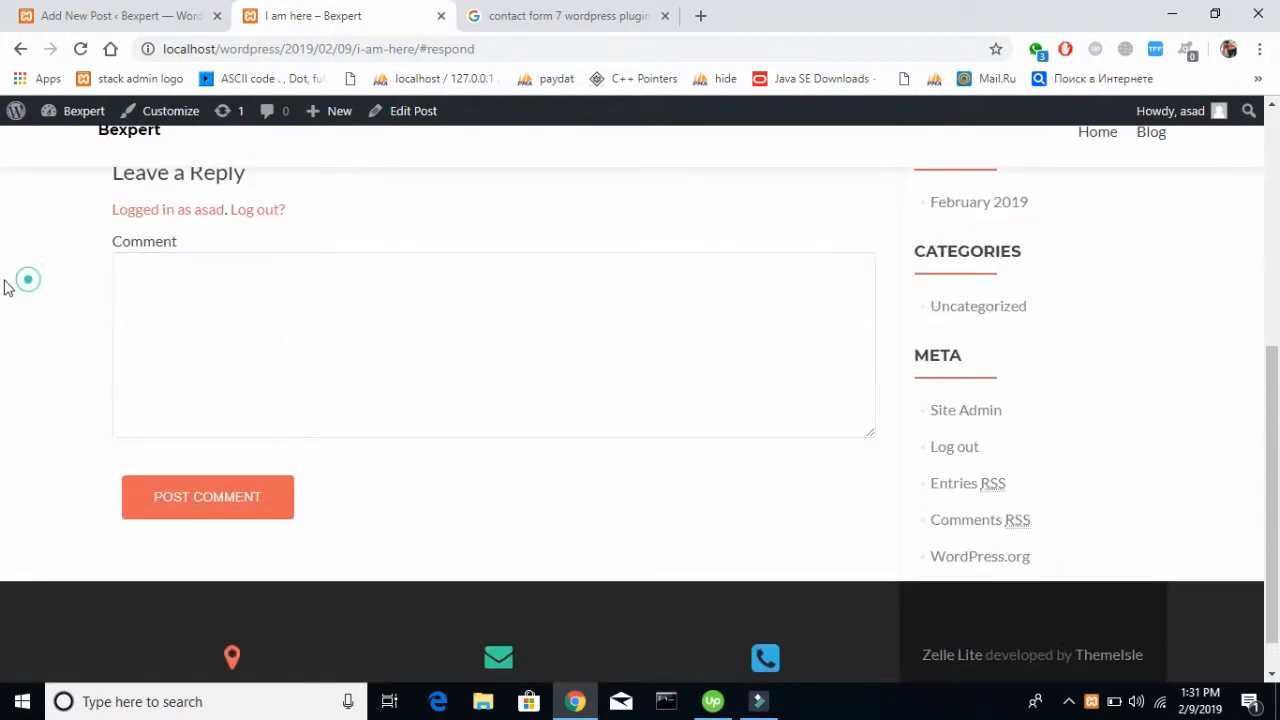
Look over the live "I am here" post from the comment form up to its title and return to the Blog page
{"action": "scroll", "coordinate": [5, 288], "scroll_direction": "up", "scroll_amount": 4}
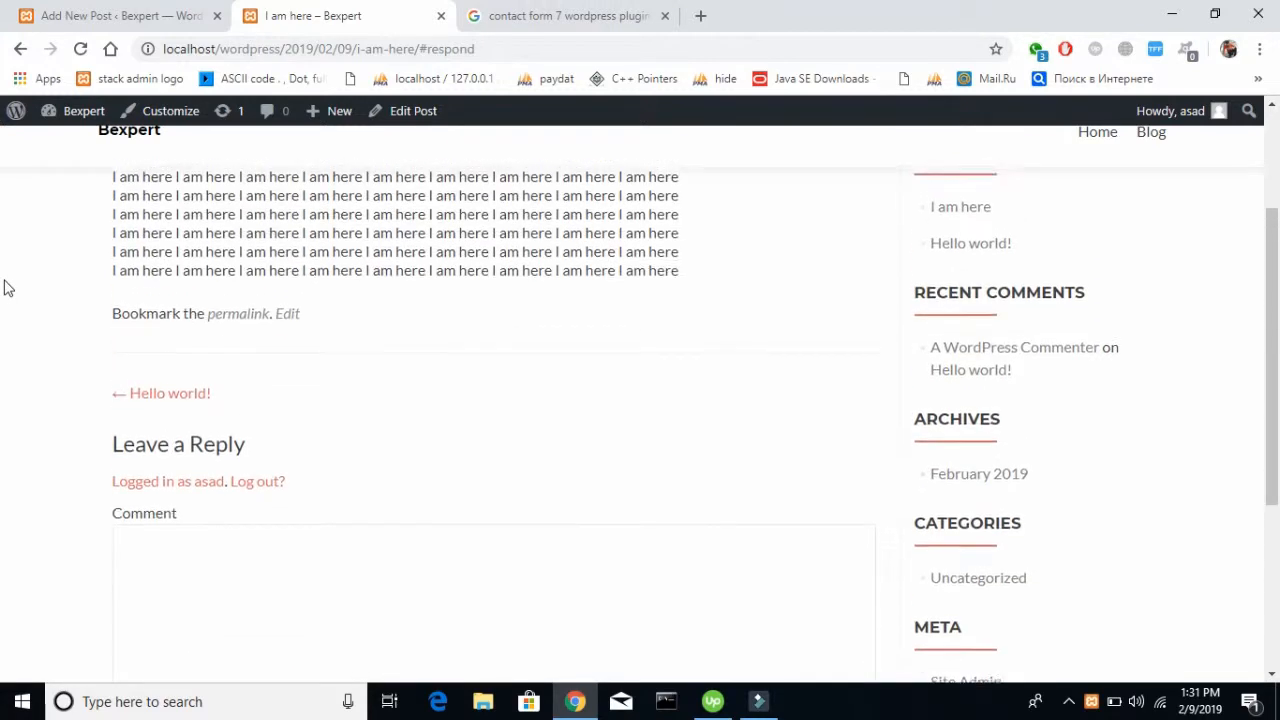
{"action": "scroll", "coordinate": [5, 288], "scroll_direction": "up", "scroll_amount": 1}
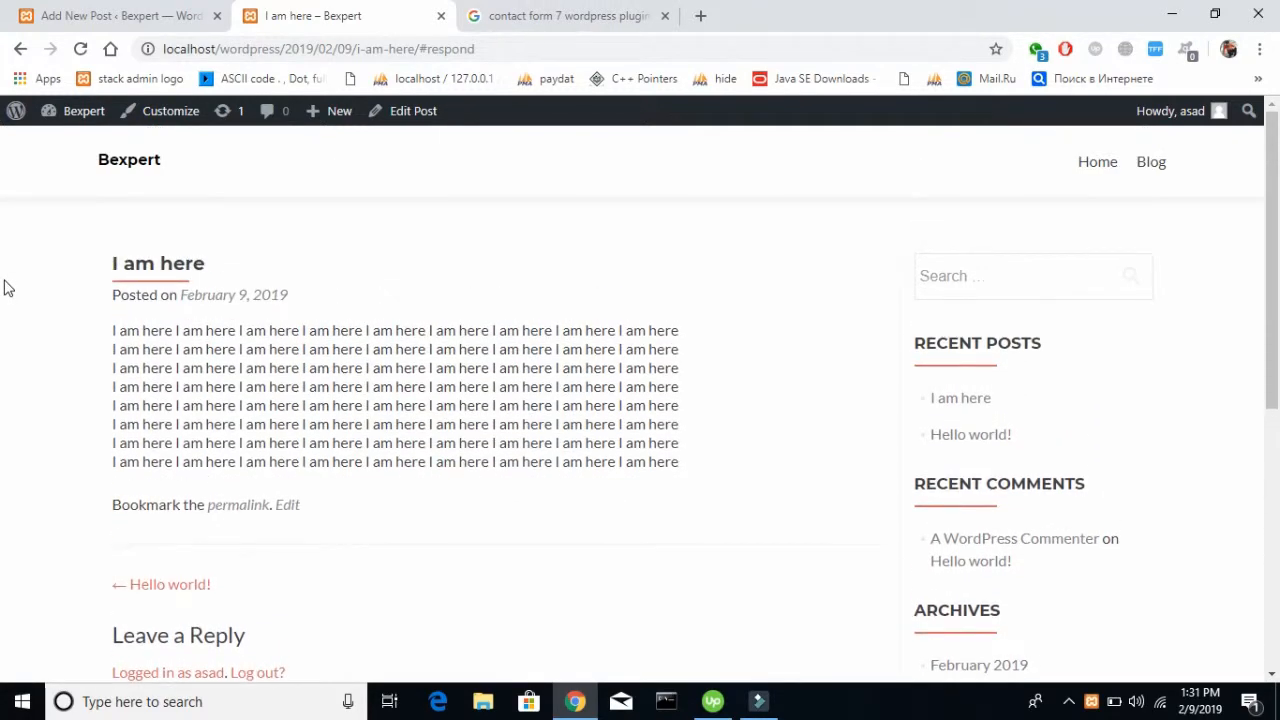
{"action": "left_click", "coordinate": [20, 49]}
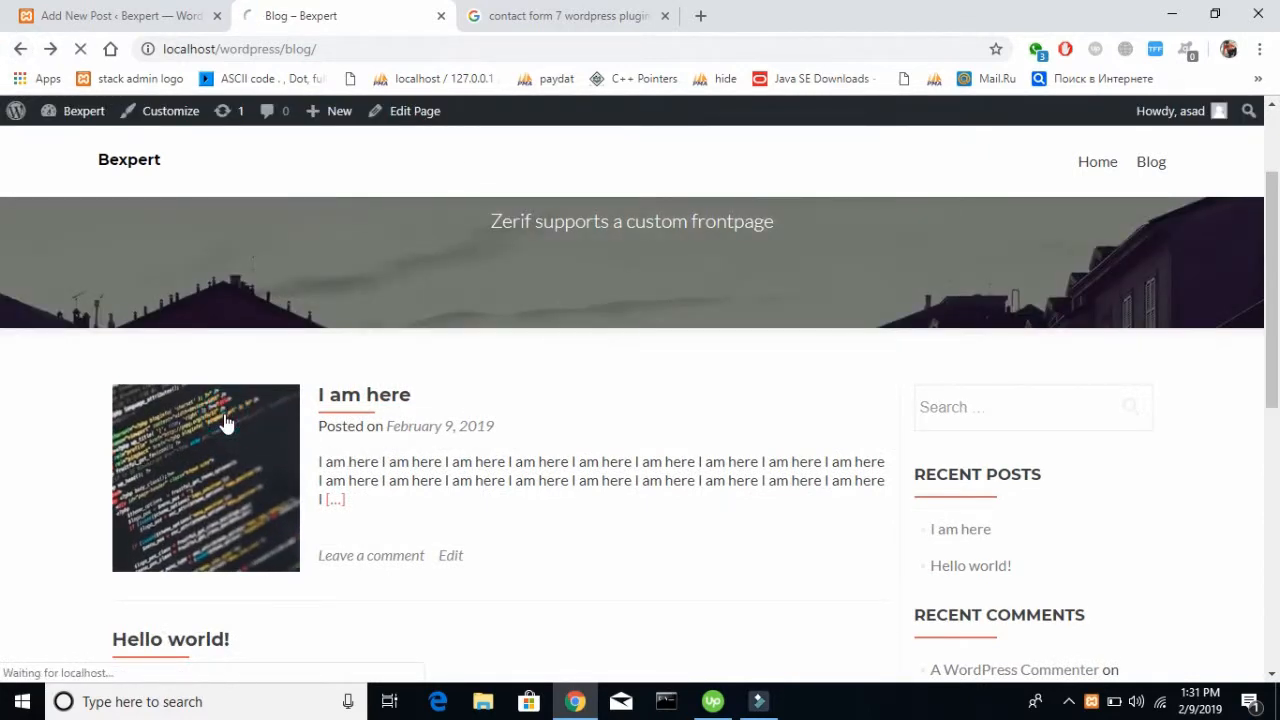
Reopen the "I am here" post from its Blog thumbnail and review its address, content, comment form and sidebar sections
{"action": "left_click", "coordinate": [226, 424]}
{"action": "scroll", "coordinate": [500, 400], "scroll_direction": "down", "scroll_amount": 1}
{"action": "scroll", "coordinate": [500, 400], "scroll_direction": "up", "scroll_amount": 1}
{"action": "left_click_drag", "start_coordinate": [470, 48], "coordinate": [367, 50]}
{"action": "left_click", "coordinate": [683, 356]}
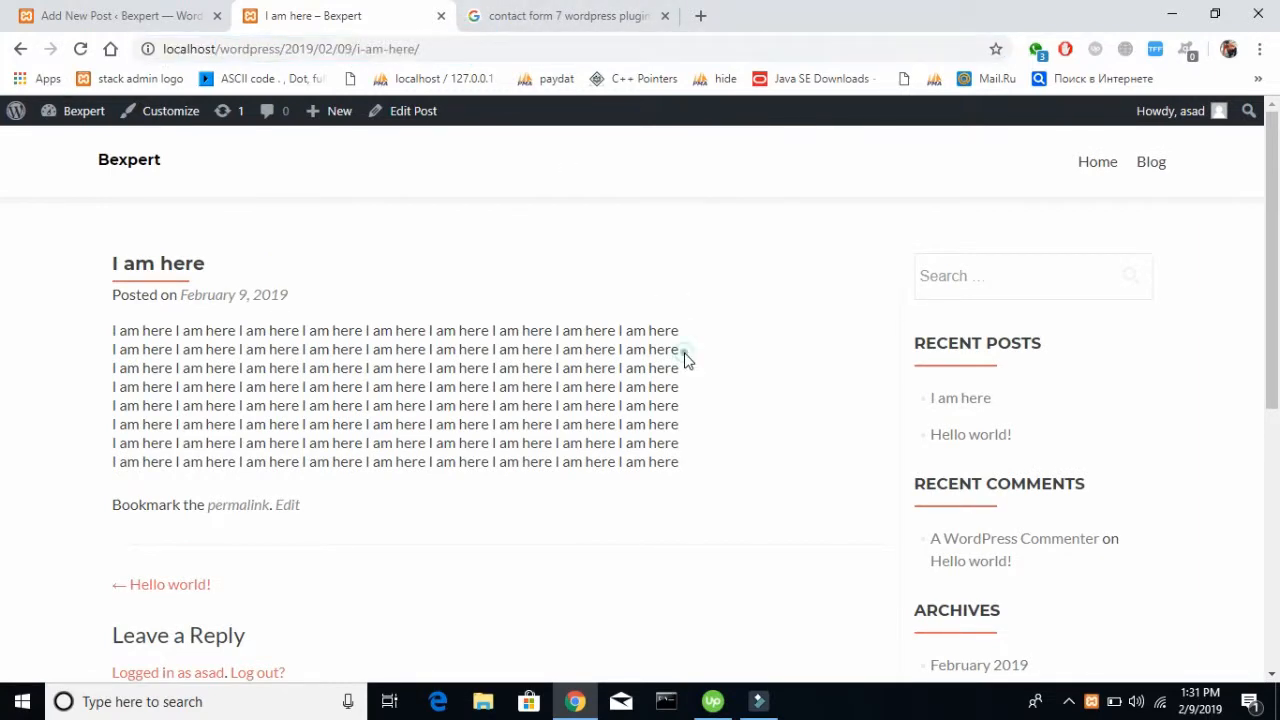
{"action": "scroll", "coordinate": [911, 300], "scroll_direction": "down", "scroll_amount": 1}
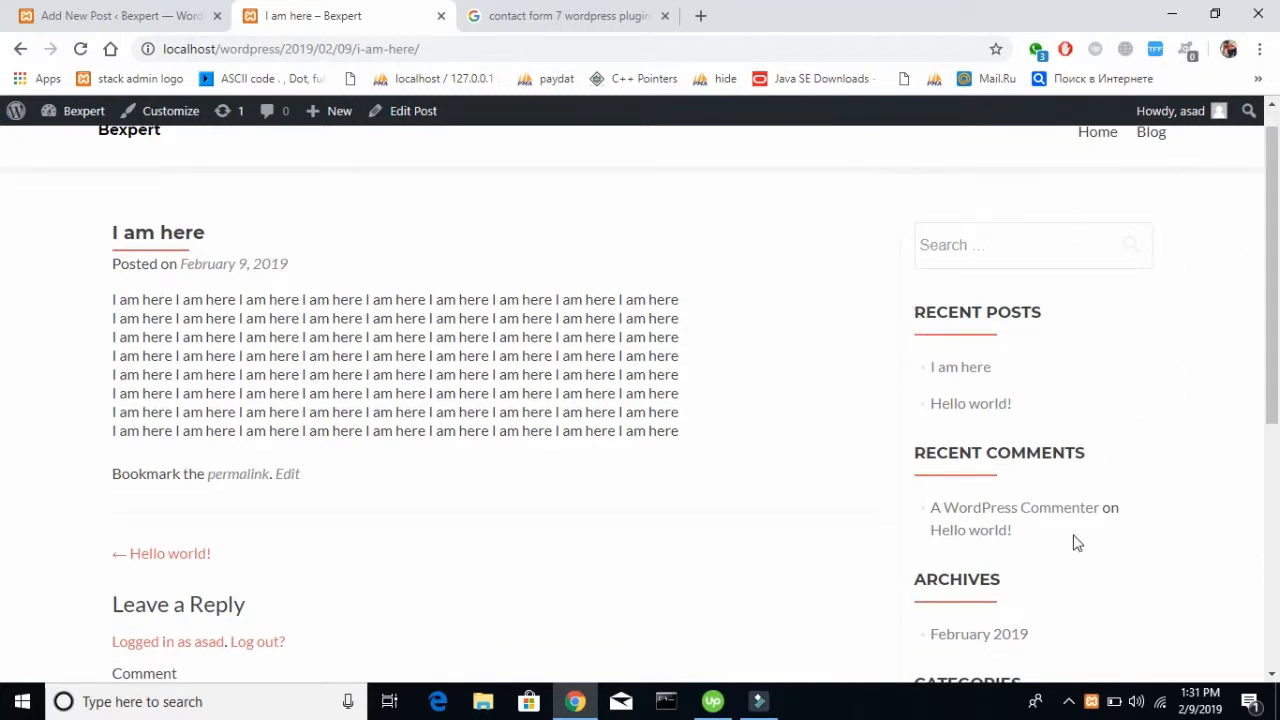
{"action": "scroll", "coordinate": [1076, 542], "scroll_direction": "down", "scroll_amount": 5}
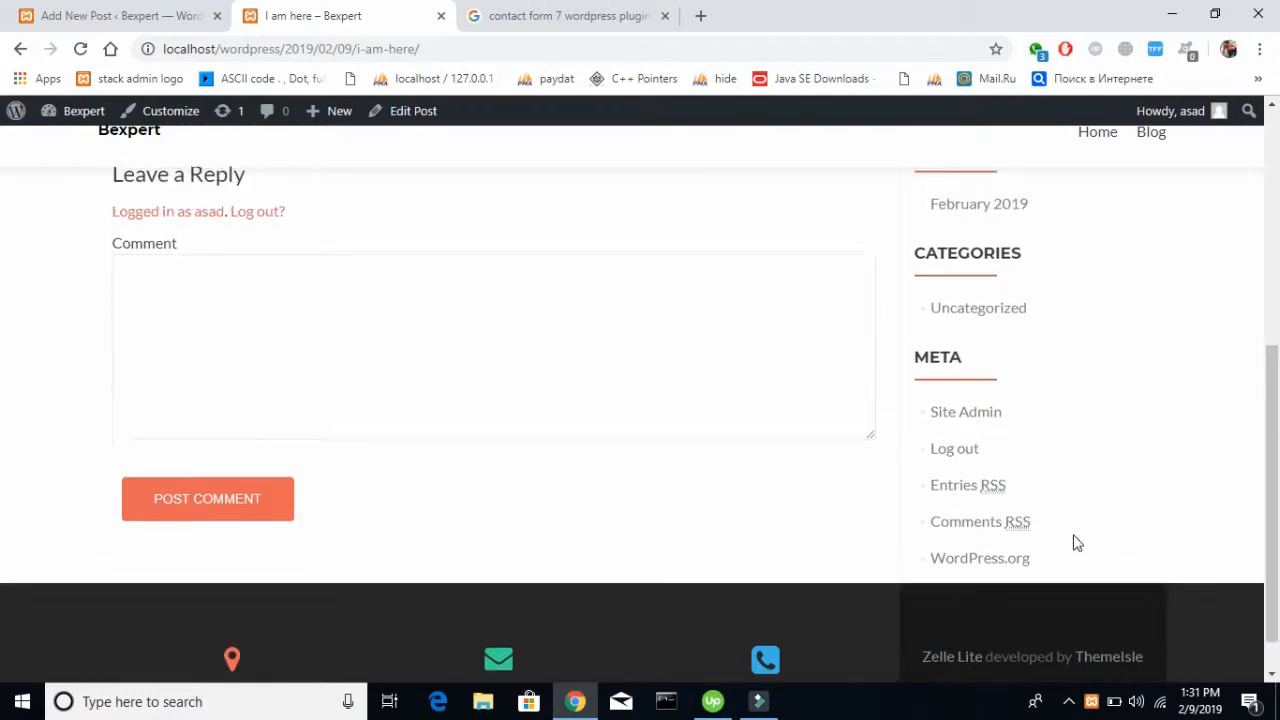
{"action": "scroll", "coordinate": [1075, 540], "scroll_direction": "up", "scroll_amount": 5}
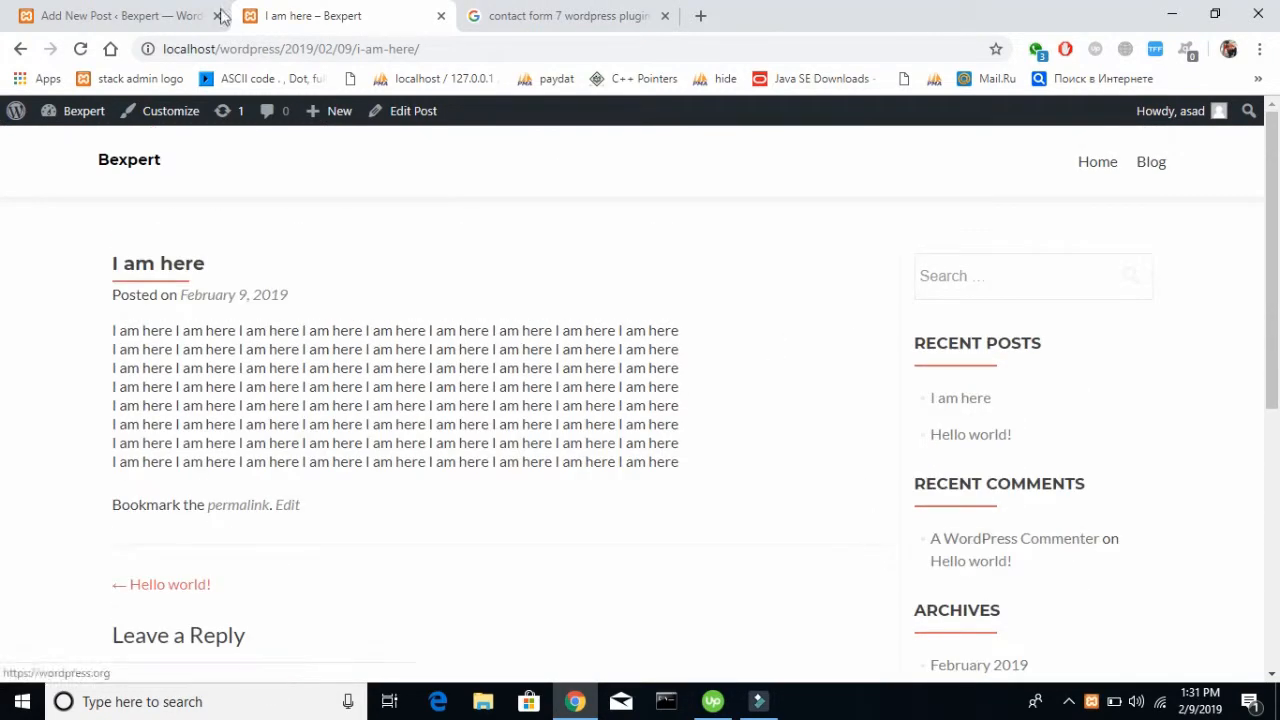
Delete the Meta widget from the Sidebar area on the site's Widgets admin page
{"action": "left_click", "coordinate": [180, 12]}
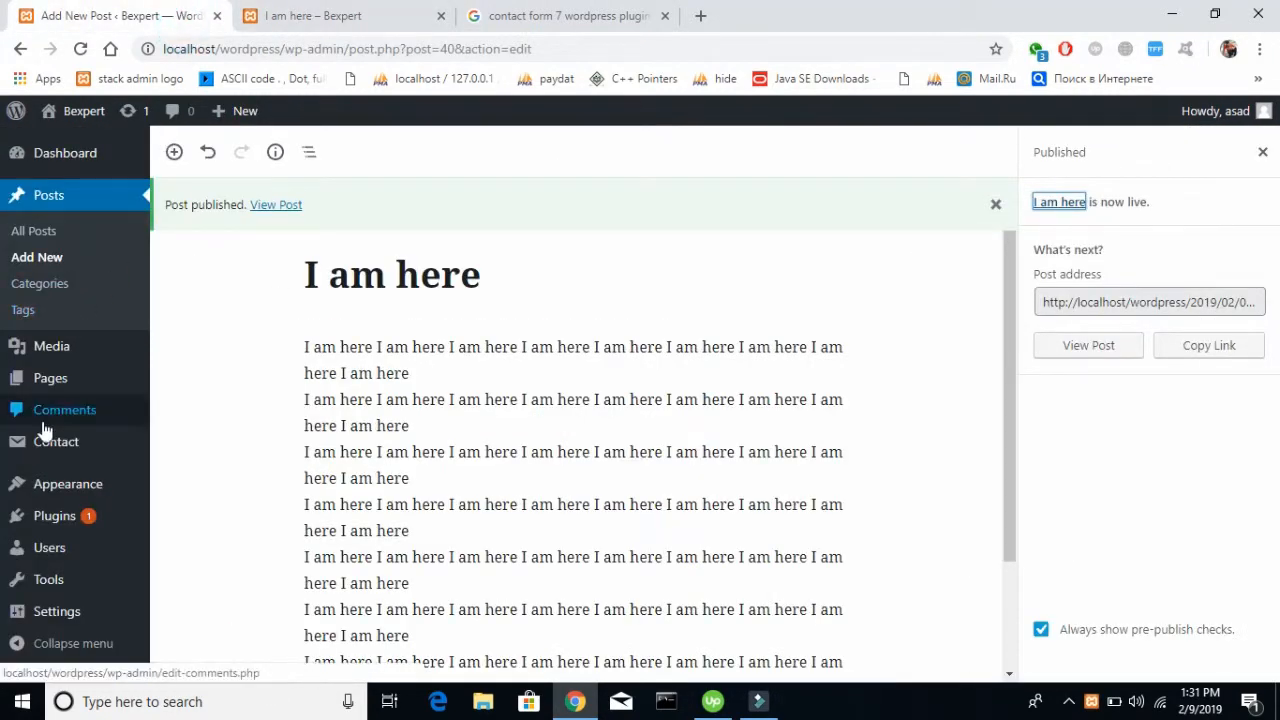
{"action": "mouse_move", "coordinate": [72, 498]}
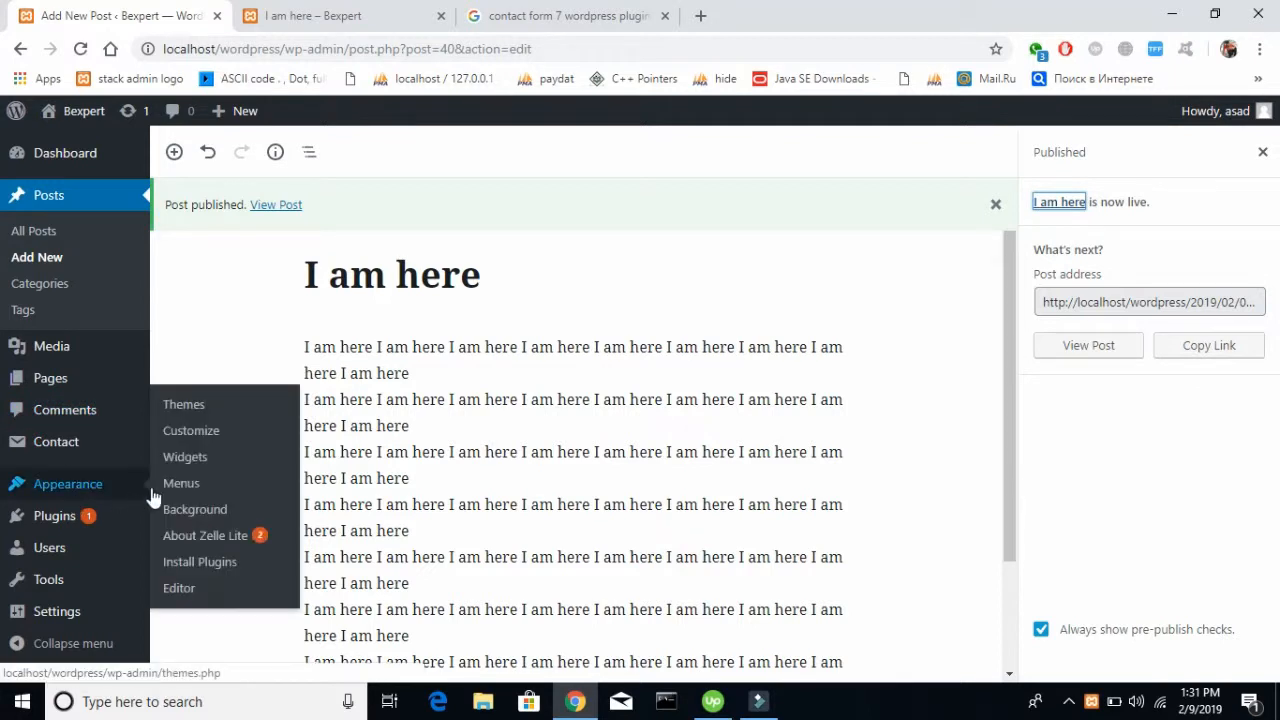
{"action": "left_click", "coordinate": [186, 460]}
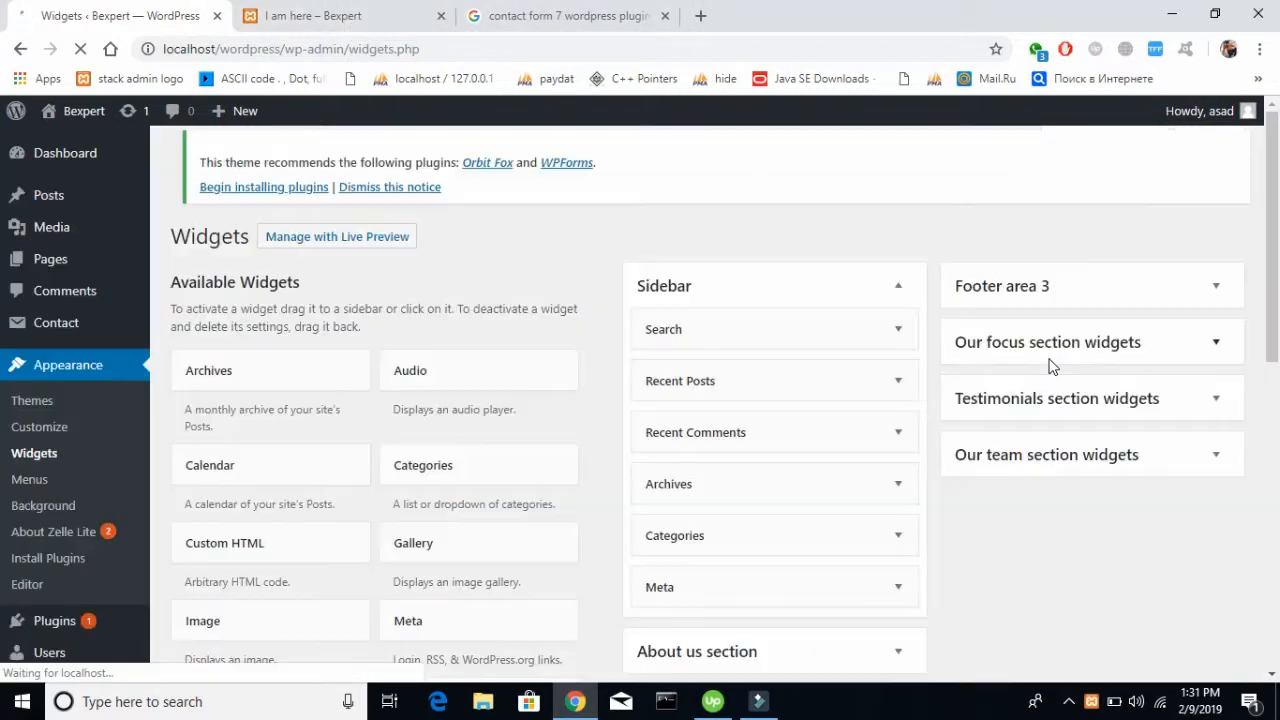
{"action": "scroll", "coordinate": [820, 468], "scroll_direction": "down", "scroll_amount": 2}
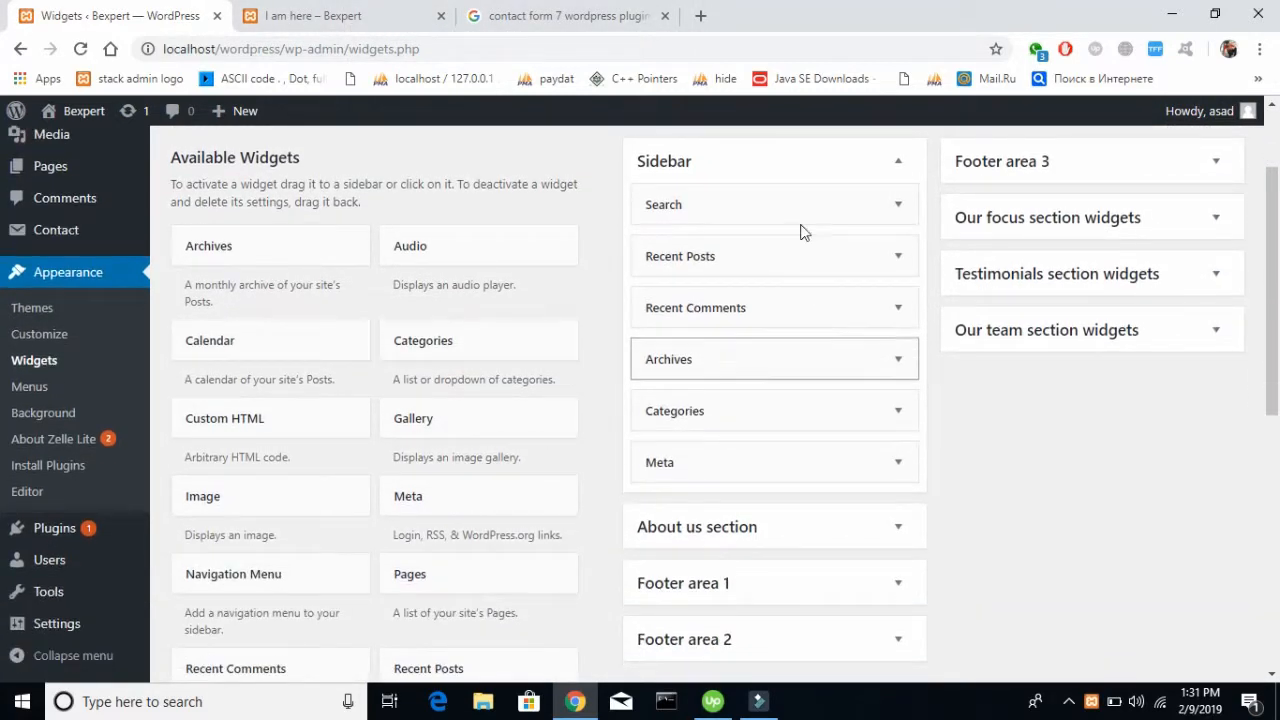
{"action": "scroll", "coordinate": [966, 348], "scroll_direction": "down", "scroll_amount": 1}
{"action": "scroll", "coordinate": [966, 348], "scroll_direction": "down", "scroll_amount": 1}
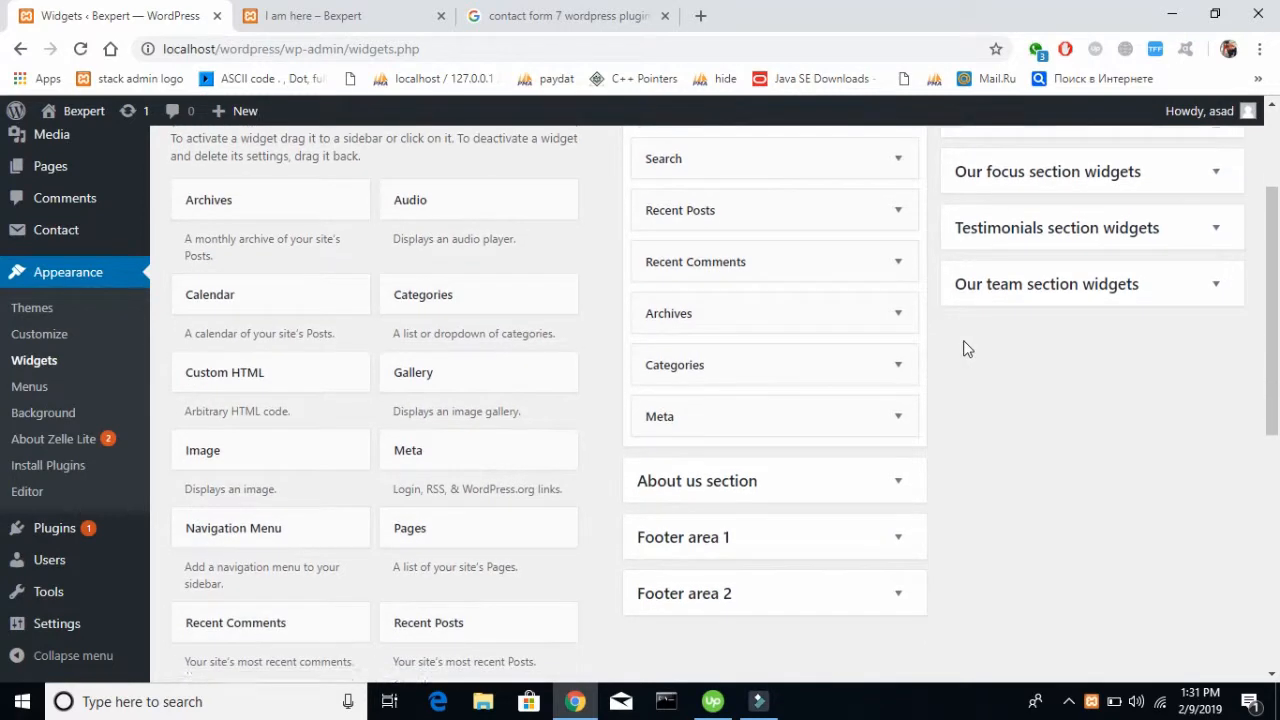
{"action": "left_click", "coordinate": [899, 402]}
{"action": "scroll", "coordinate": [901, 405], "scroll_direction": "down", "scroll_amount": 3}
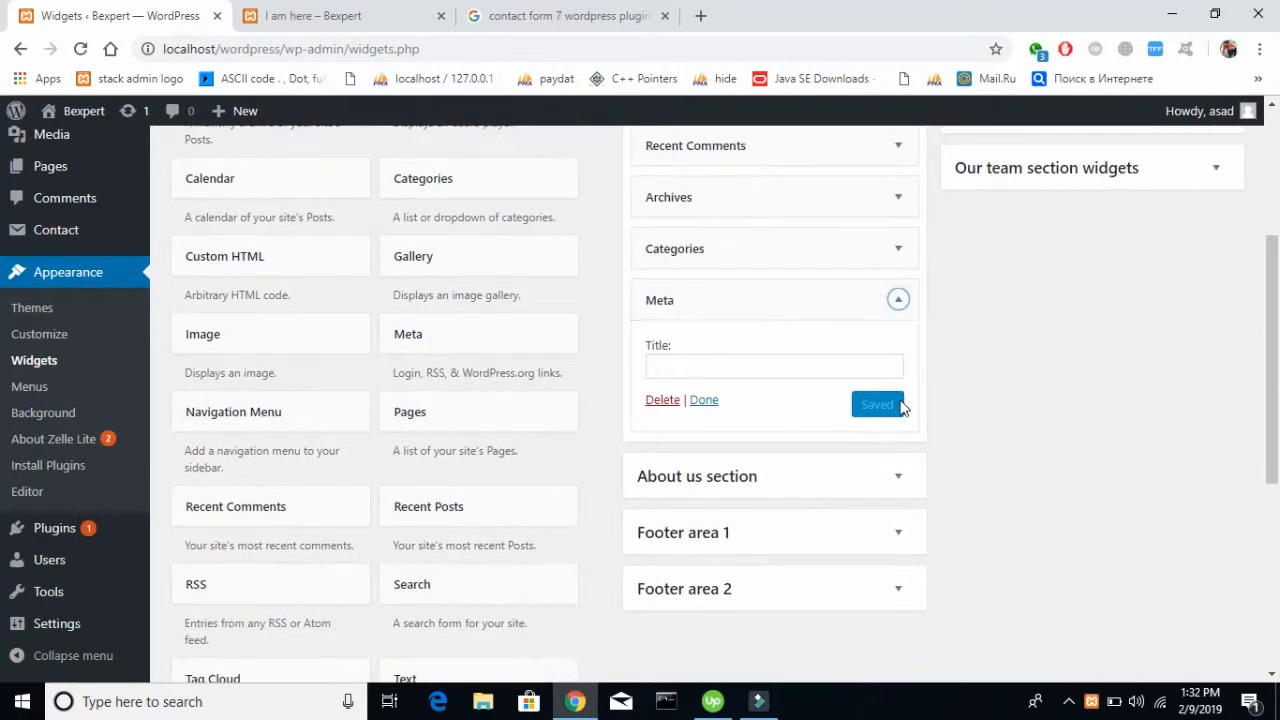
{"action": "left_click", "coordinate": [662, 401]}
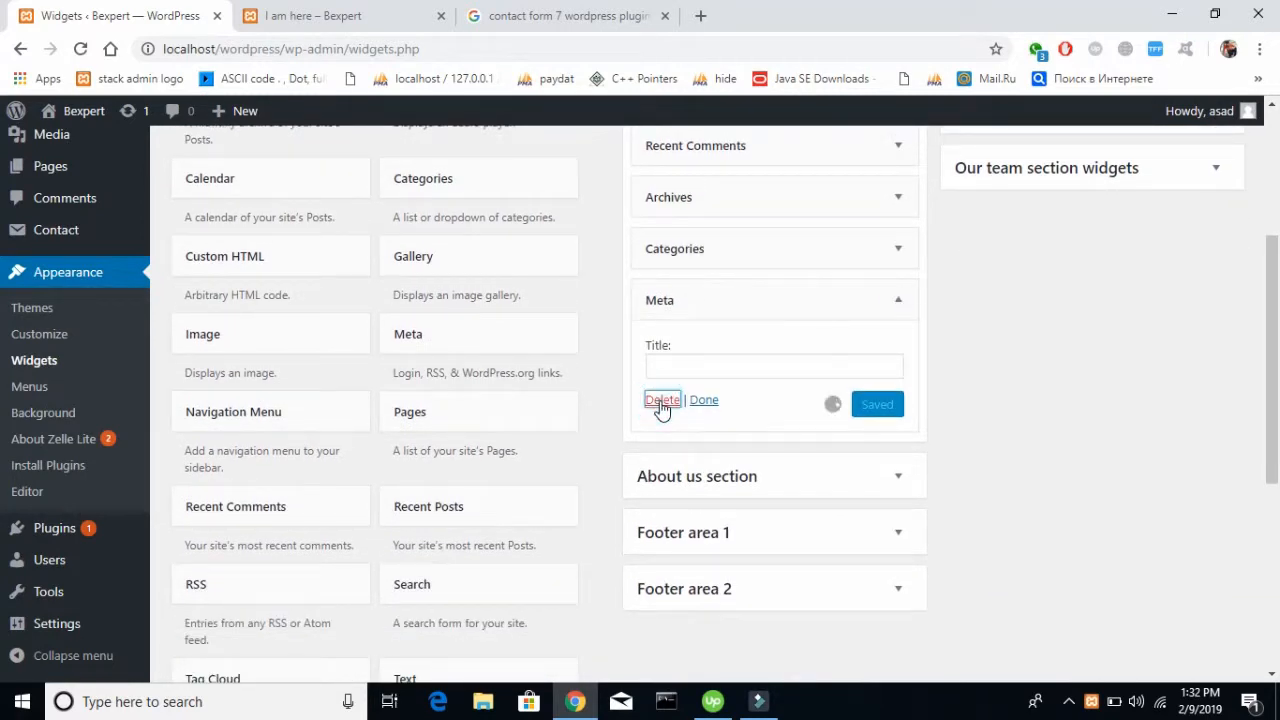
Reload the live "I am here" post and check whether its sidebar still contains the Meta section
{"action": "left_click", "coordinate": [314, 16]}
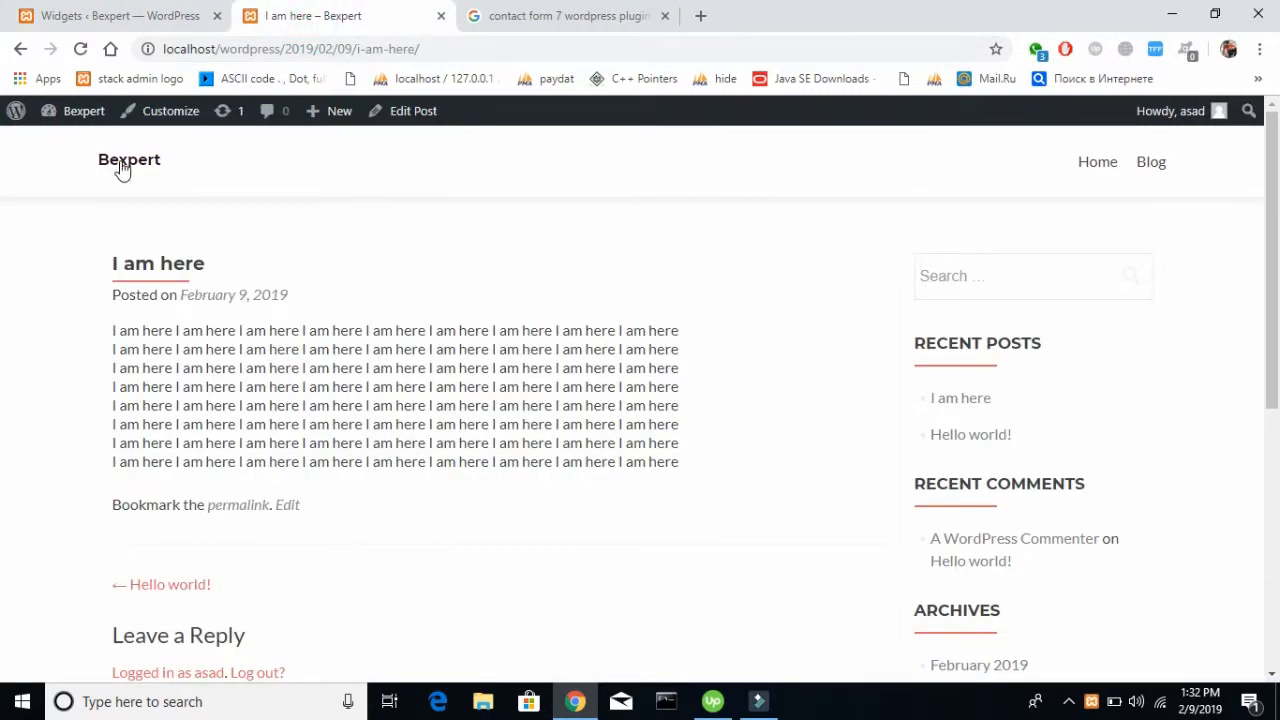
{"action": "left_click", "coordinate": [81, 49]}
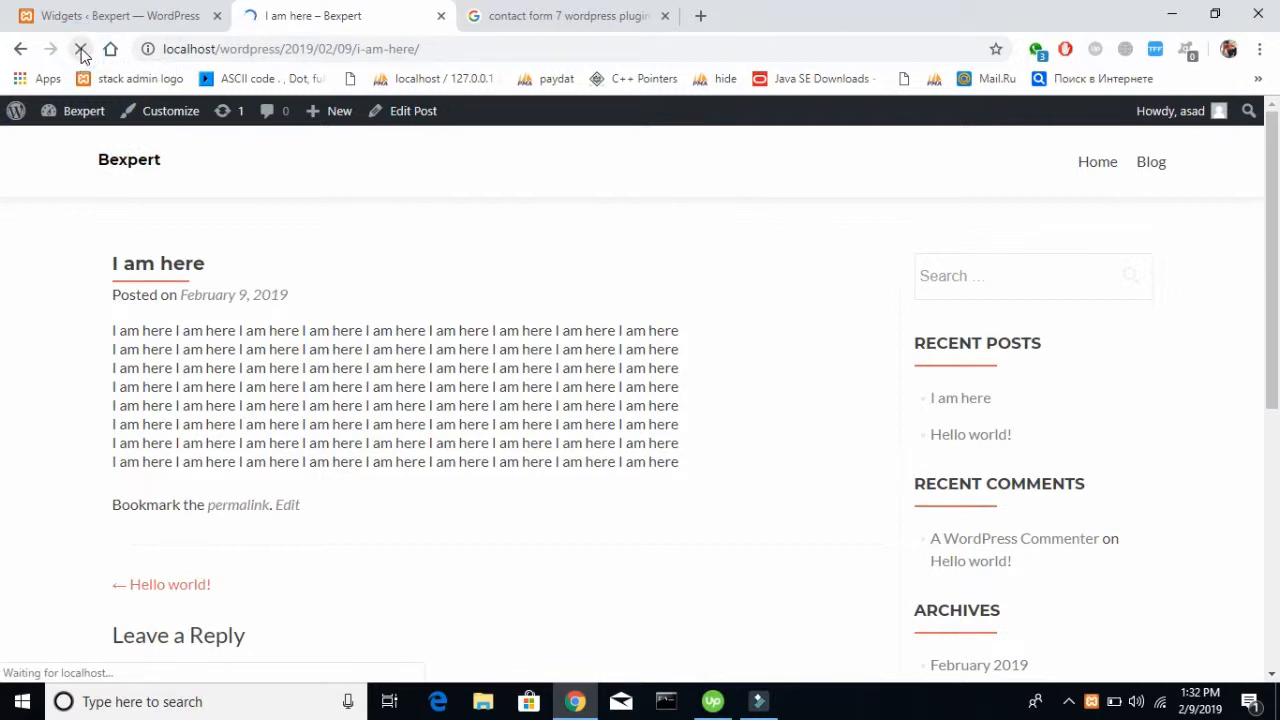
{"action": "scroll", "coordinate": [674, 303], "scroll_direction": "down", "scroll_amount": 5}
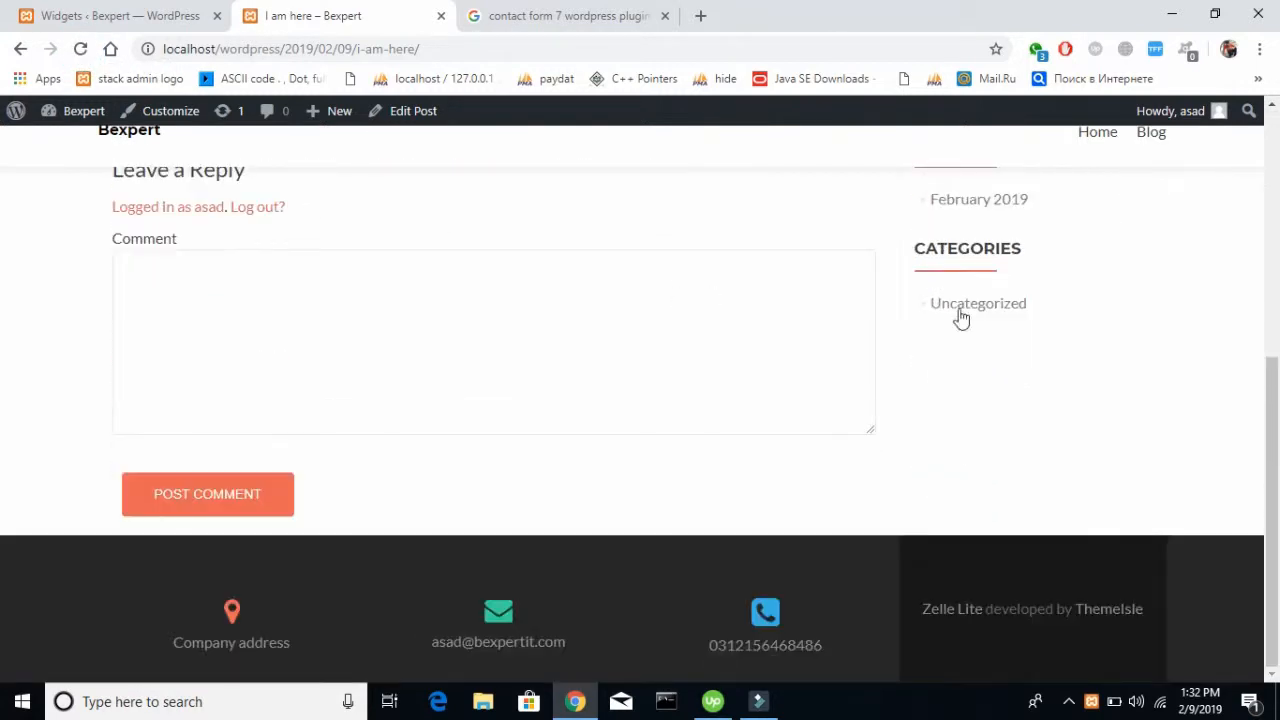
{"action": "scroll", "coordinate": [1025, 330], "scroll_direction": "up", "scroll_amount": 3}
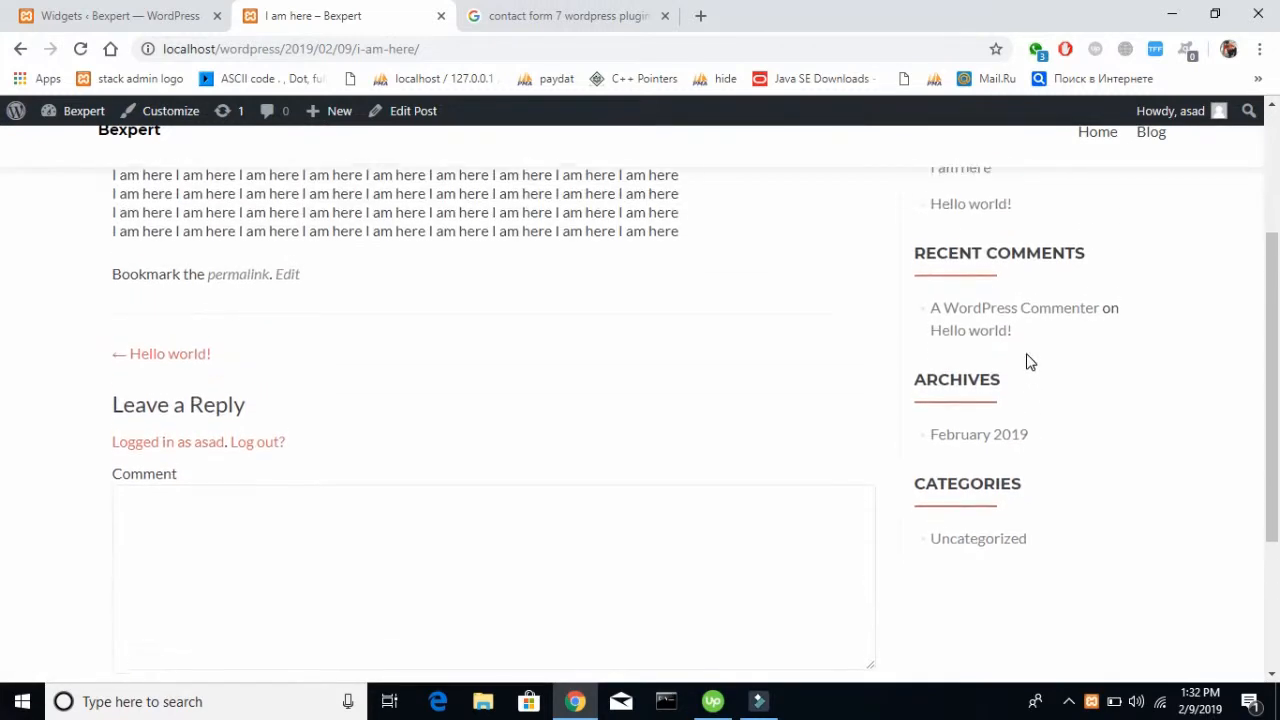
Delete the Archives widget from the Sidebar area in the WordPress admin
{"action": "left_click", "coordinate": [125, 15]}
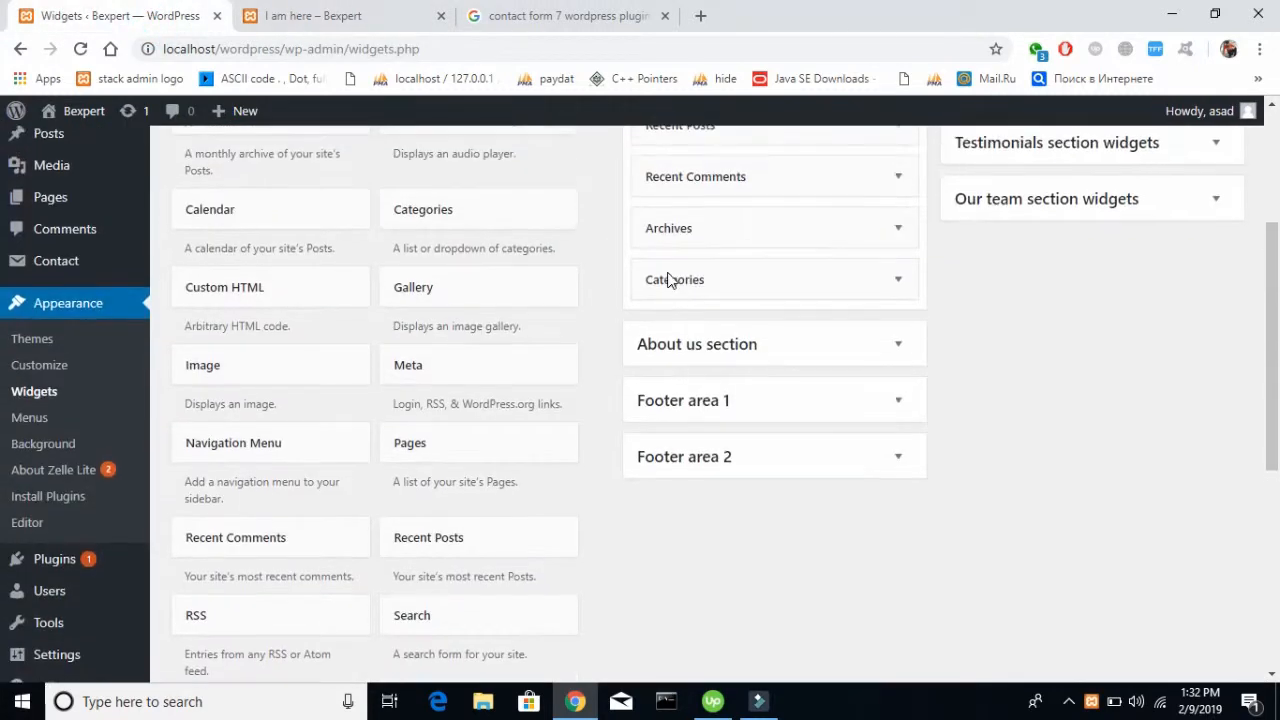
{"action": "left_click", "coordinate": [897, 232]}
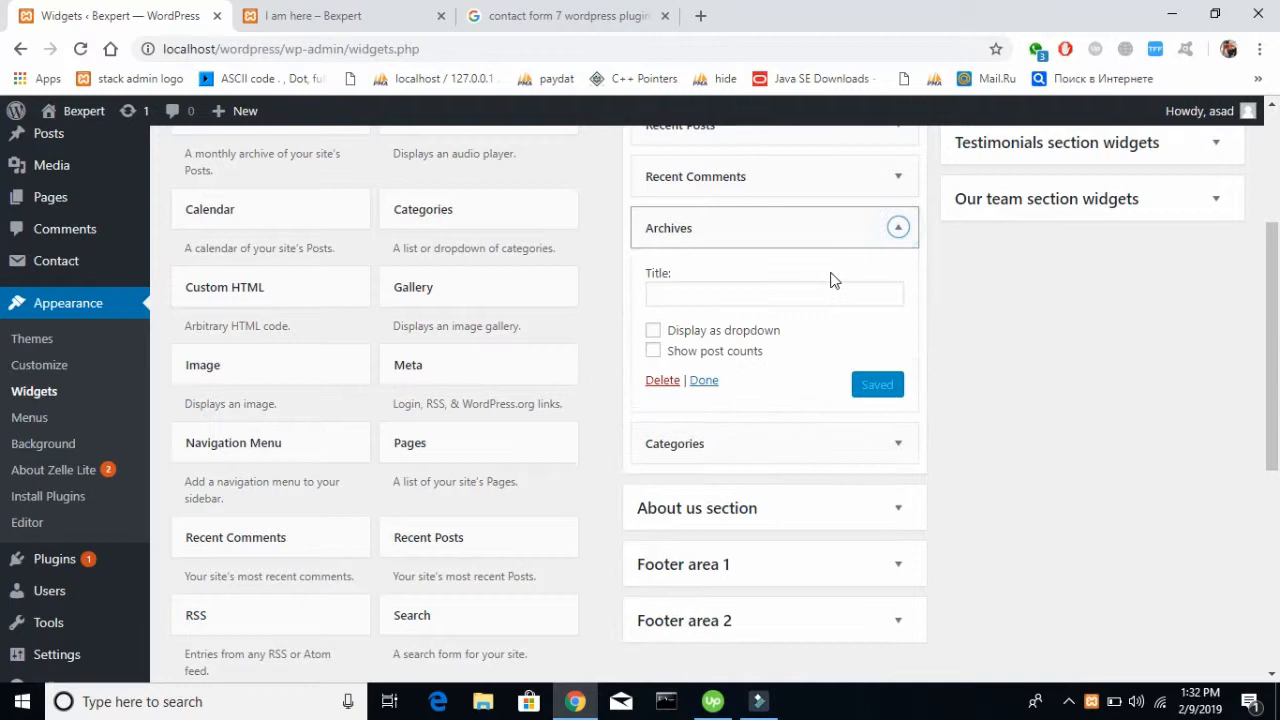
{"action": "left_click", "coordinate": [663, 384]}
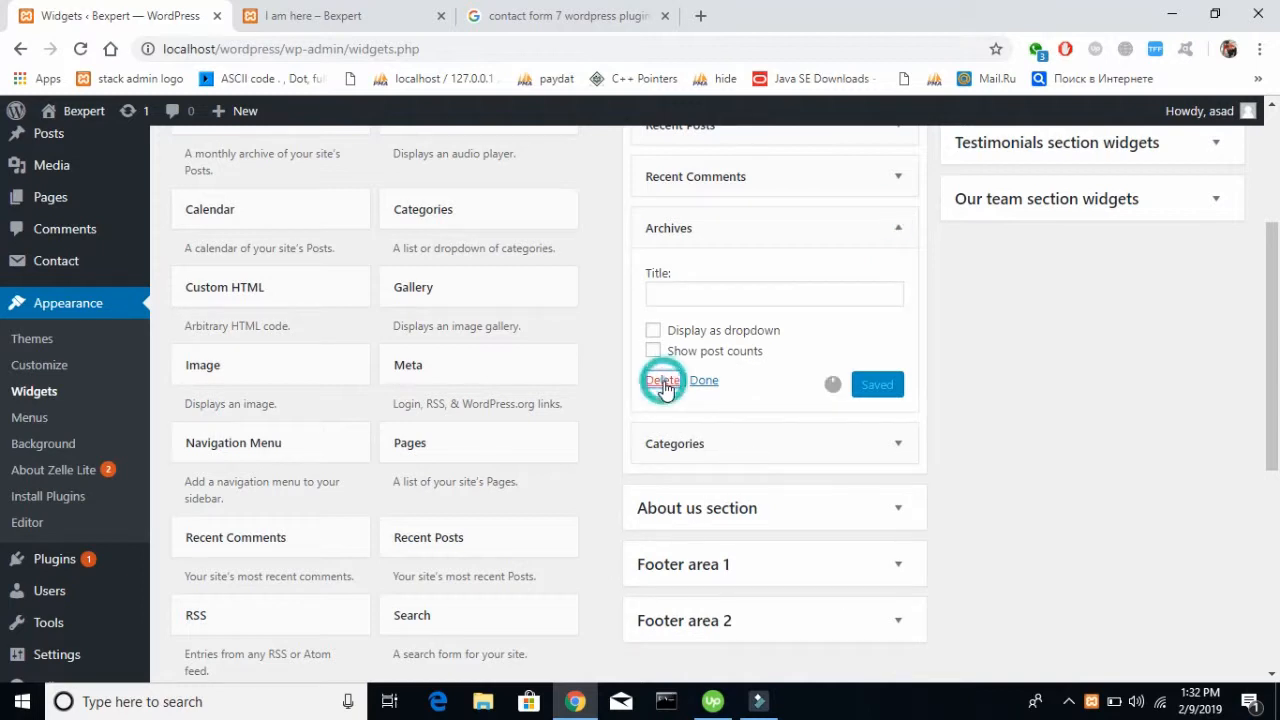
Reload the live "I am here" post and check its search, recent posts, recent comments and categories sidebar sections
{"action": "left_click", "coordinate": [378, 10]}
{"action": "left_click", "coordinate": [81, 50]}
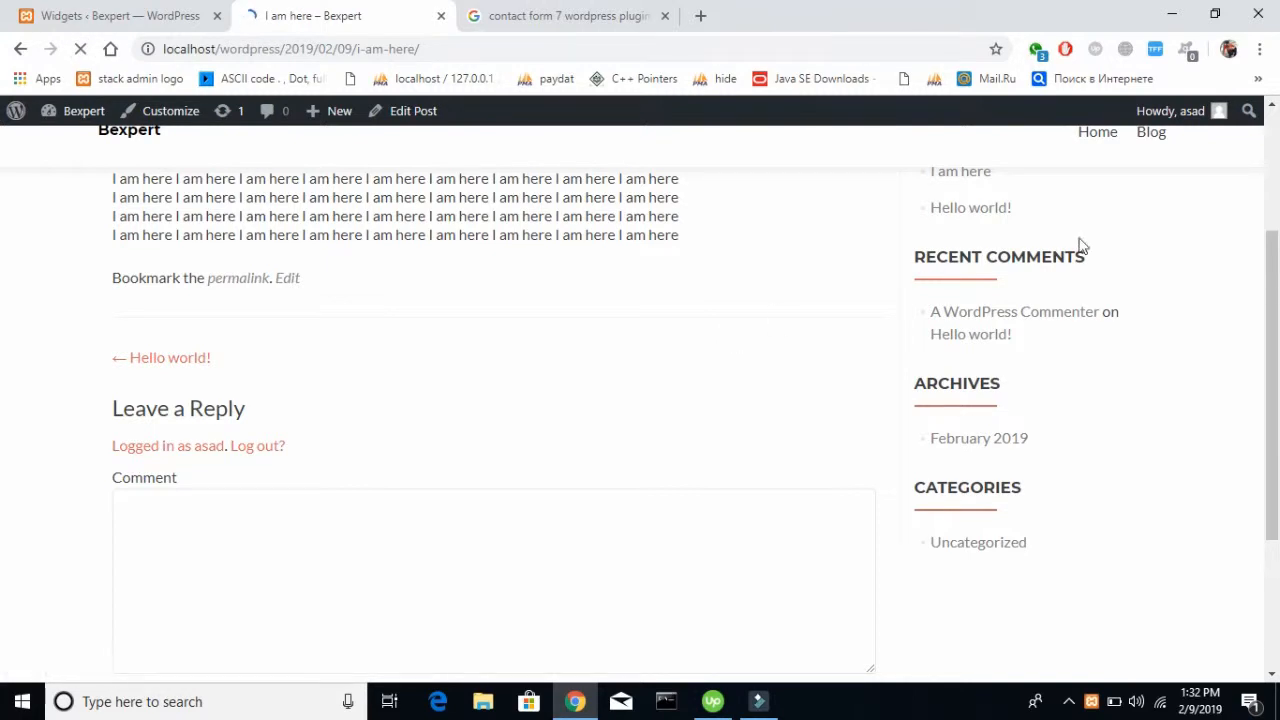
{"action": "scroll", "coordinate": [1088, 423], "scroll_direction": "up", "scroll_amount": 2}
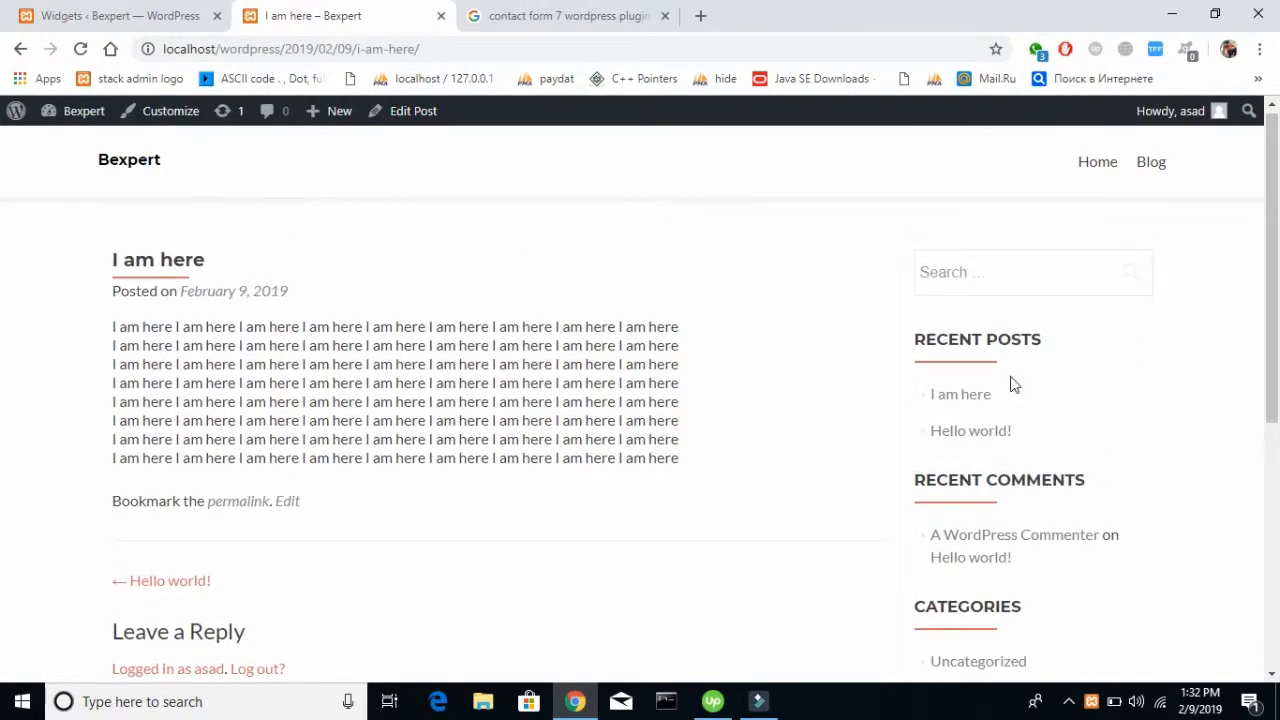
{"action": "left_click", "coordinate": [980, 290]}
{"action": "left_click", "coordinate": [855, 368]}
{"action": "scroll", "coordinate": [994, 469], "scroll_direction": "down", "scroll_amount": 4}
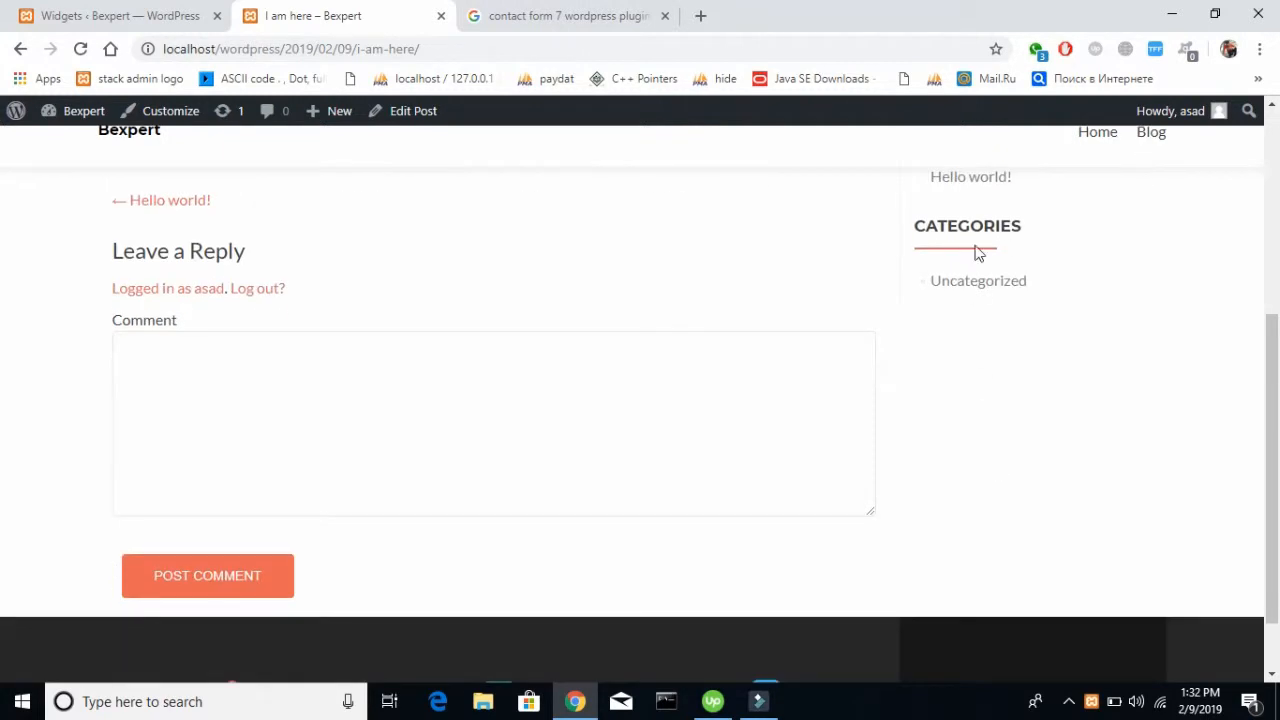
Add a new post category named "Category 1" with no parent category in the WordPress admin
{"action": "left_click", "coordinate": [149, 12]}
{"action": "mouse_move", "coordinate": [75, 263]}
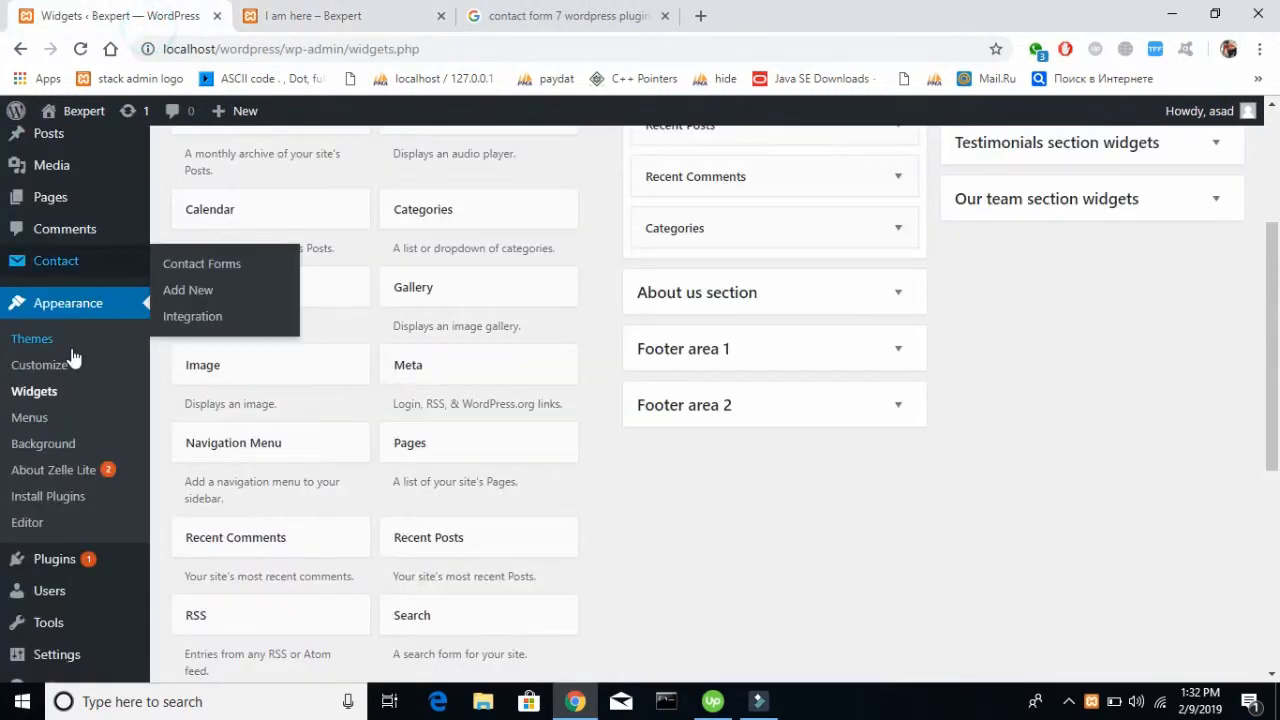
{"action": "scroll", "coordinate": [75, 263], "scroll_direction": "up", "scroll_amount": 3}
{"action": "mouse_move", "coordinate": [76, 202]}
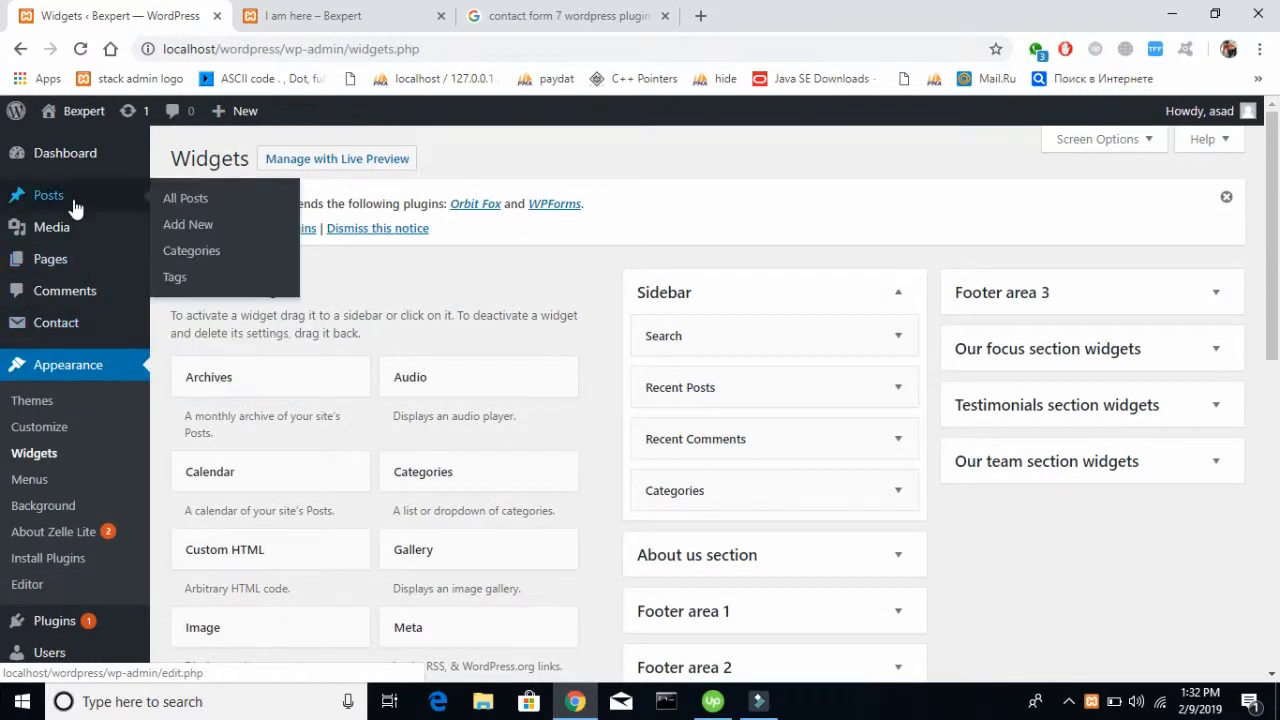
{"action": "left_click", "coordinate": [221, 254]}
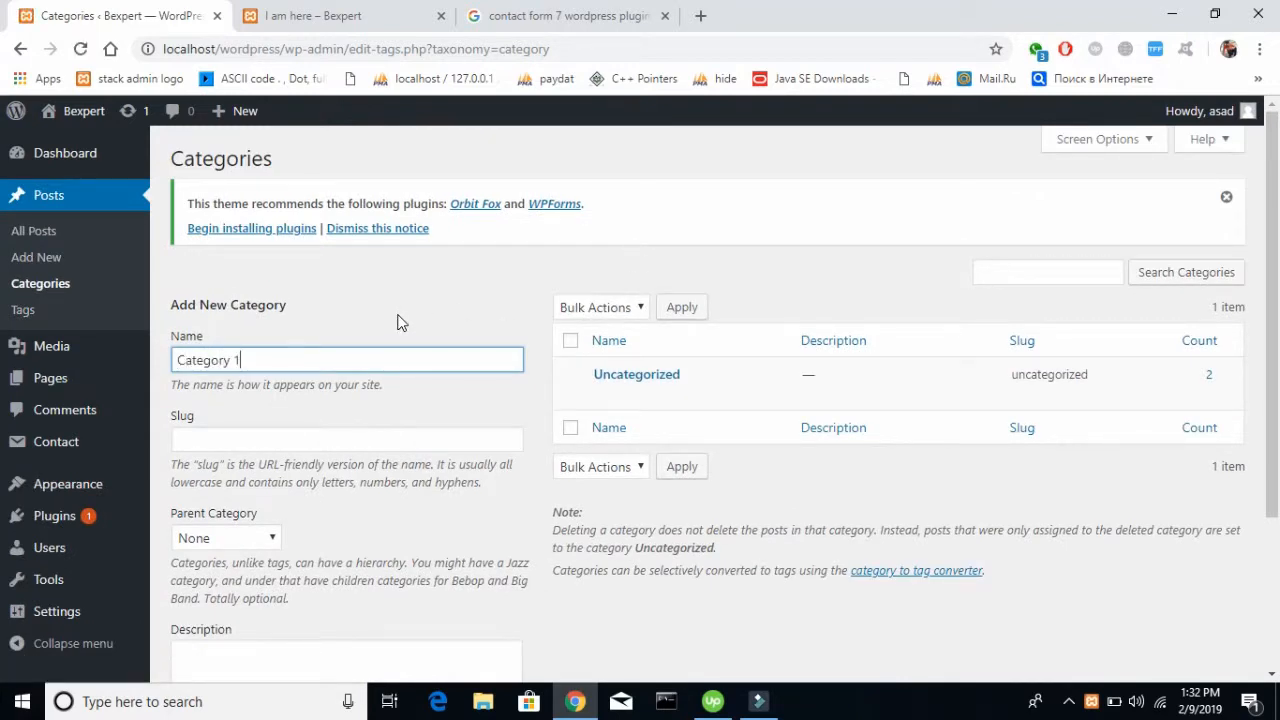
{"action": "scroll", "coordinate": [573, 494], "scroll_direction": "down", "scroll_amount": 2}
{"action": "left_click", "coordinate": [234, 595]}
Add a second post category named "Category 2" with no parent category
{"action": "scroll", "coordinate": [415, 300], "scroll_direction": "up", "scroll_amount": 2}
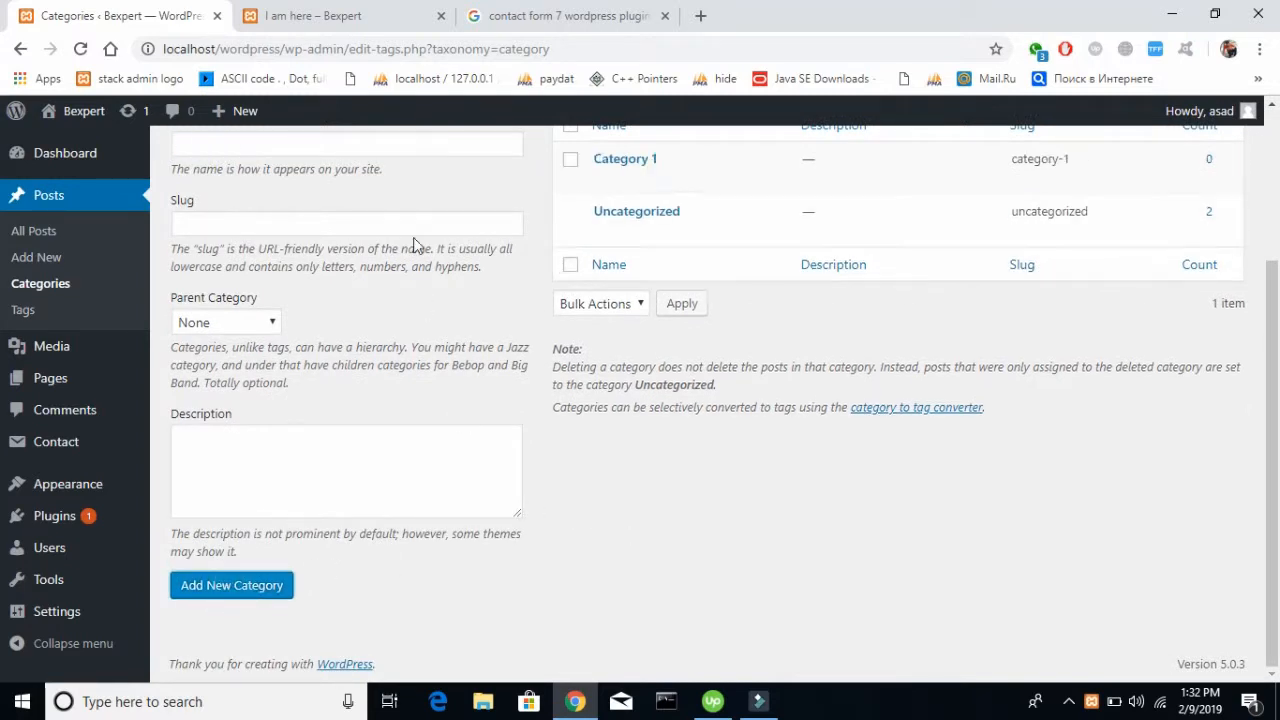
{"action": "left_click", "coordinate": [353, 303]}
{"action": "type", "text": "Category 2"}
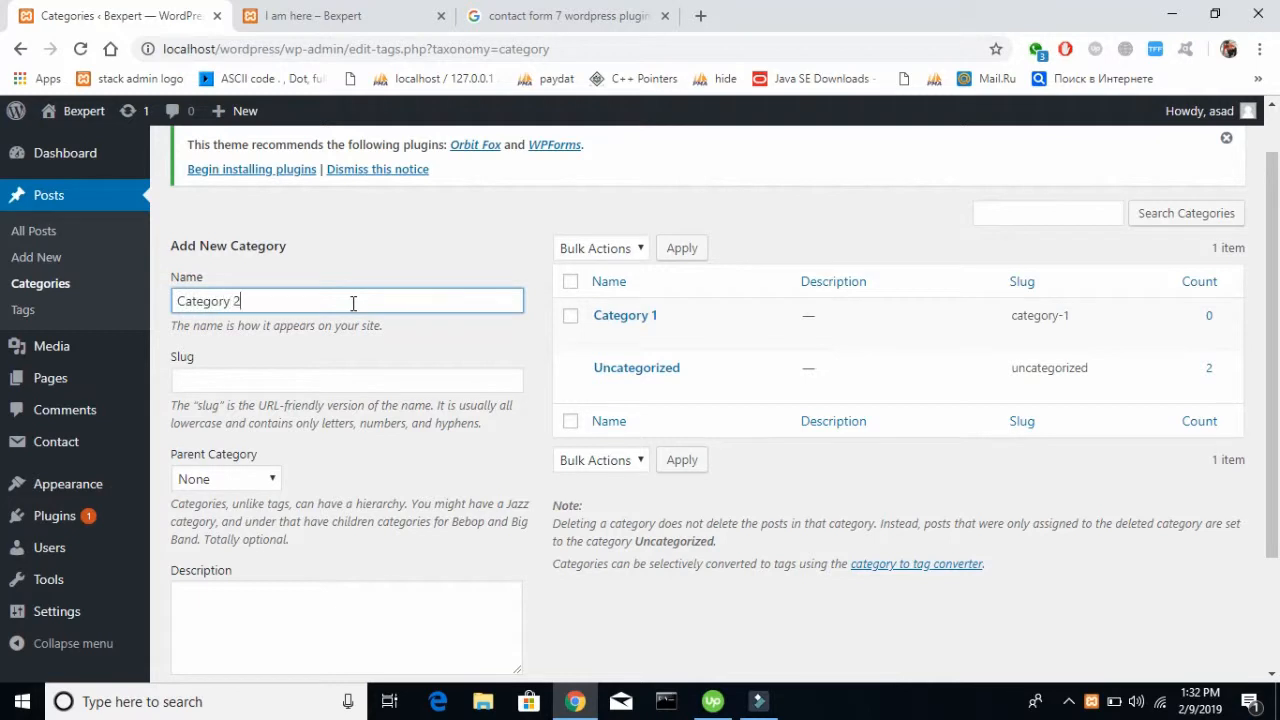
{"action": "scroll", "coordinate": [501, 310], "scroll_direction": "down", "scroll_amount": 2}
{"action": "left_click", "coordinate": [252, 586]}
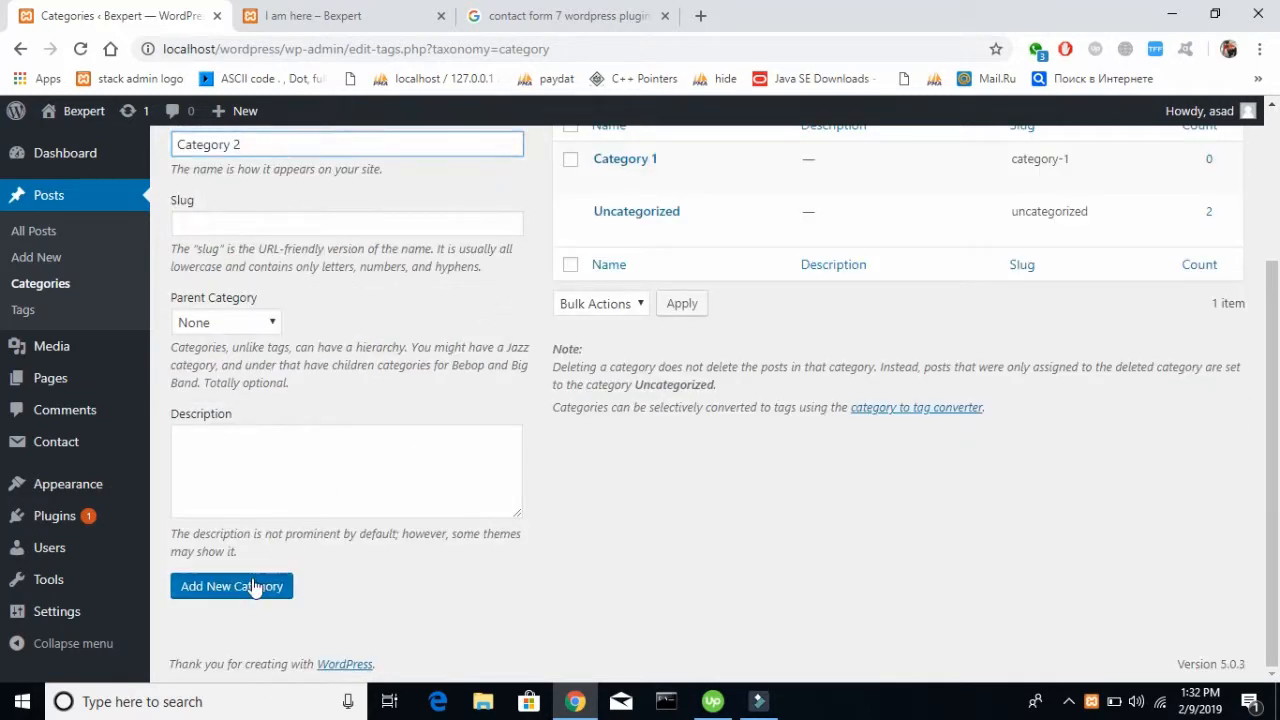
Reload the live "I am here" post to check its Categories sidebar list and compare it with the admin category list
{"action": "left_click", "coordinate": [303, 16]}
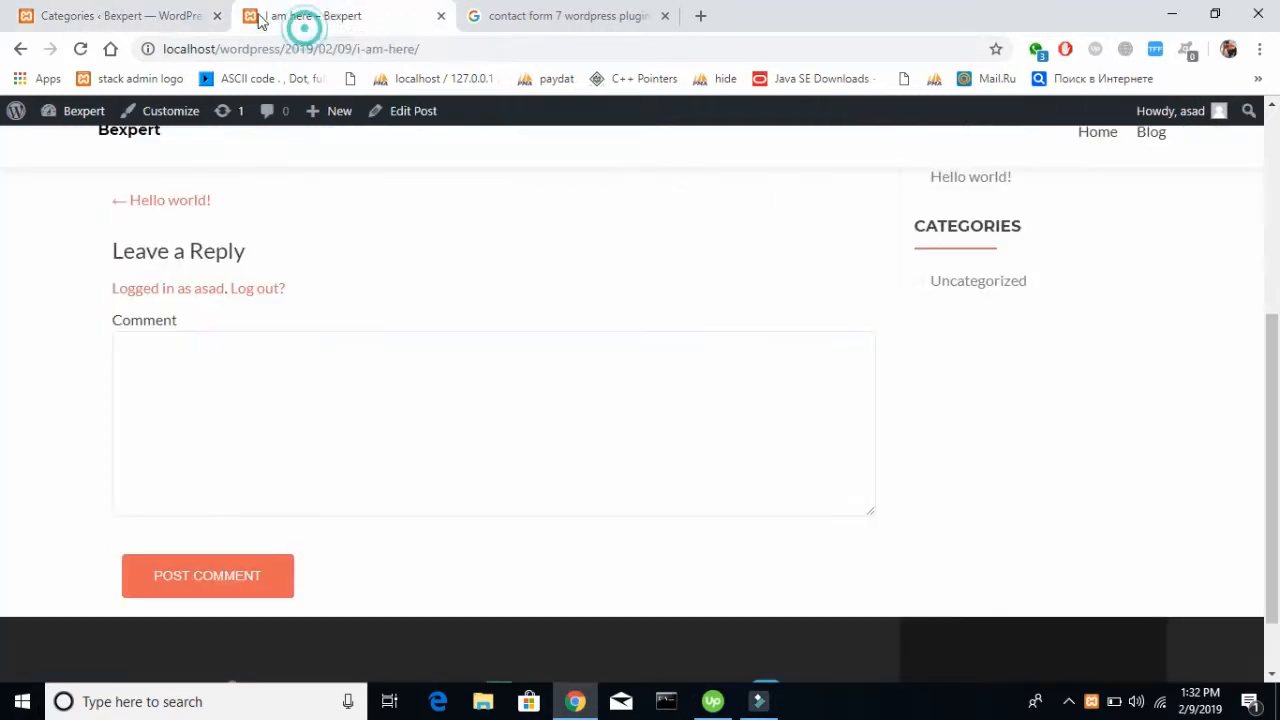
{"action": "left_click", "coordinate": [84, 49]}
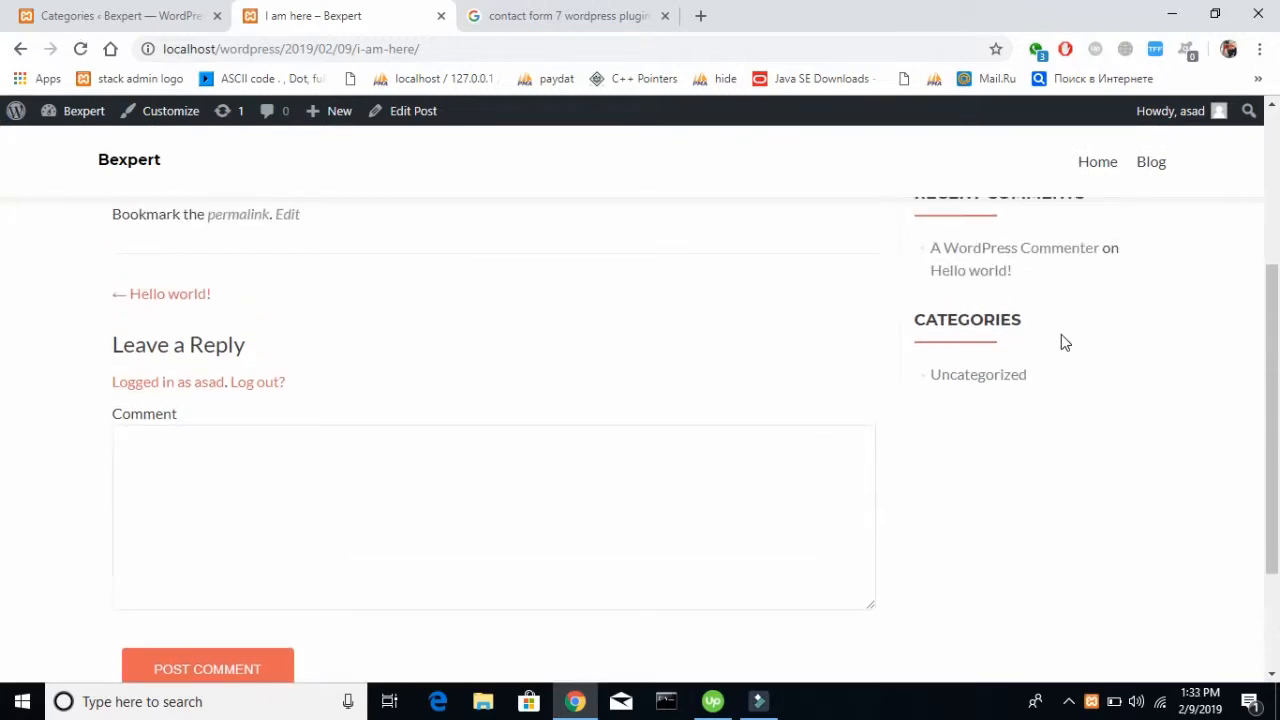
{"action": "left_click", "coordinate": [120, 16]}
{"action": "scroll", "coordinate": [452, 386], "scroll_direction": "up", "scroll_amount": 3}
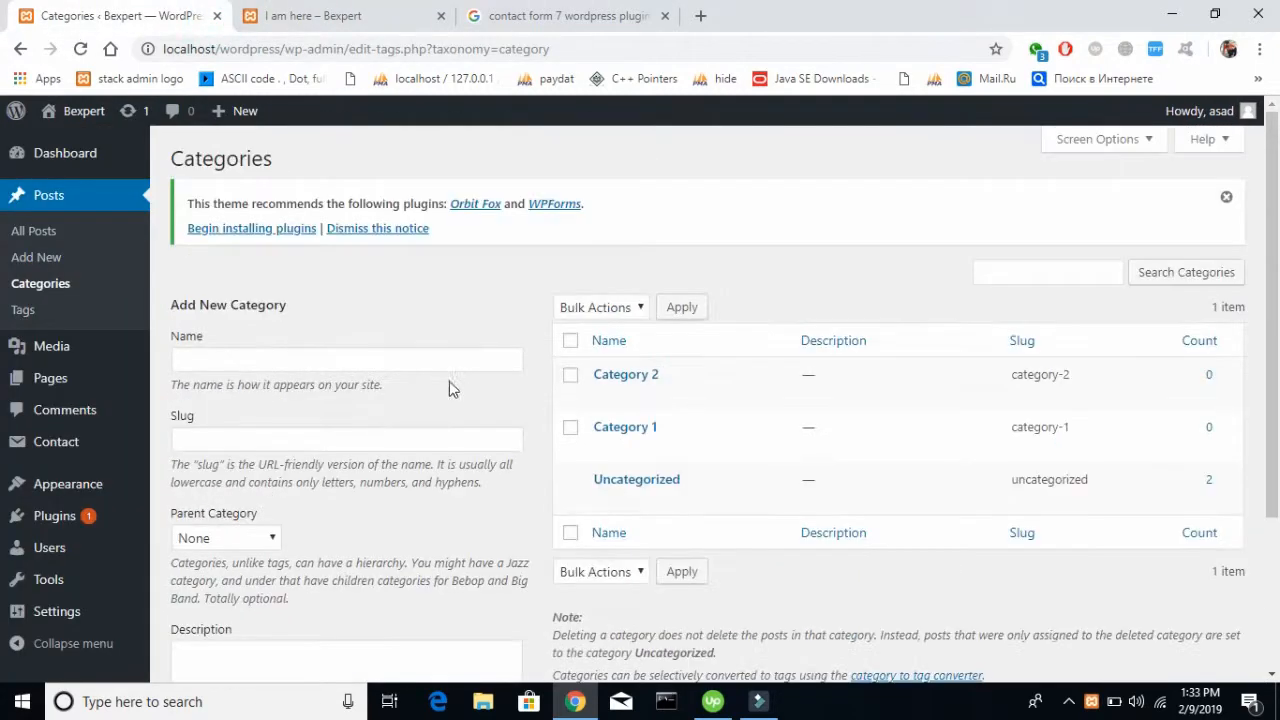
Turn on post counts for the Categories widget in the Sidebar area and save the widget
{"action": "mouse_move", "coordinate": [63, 486]}
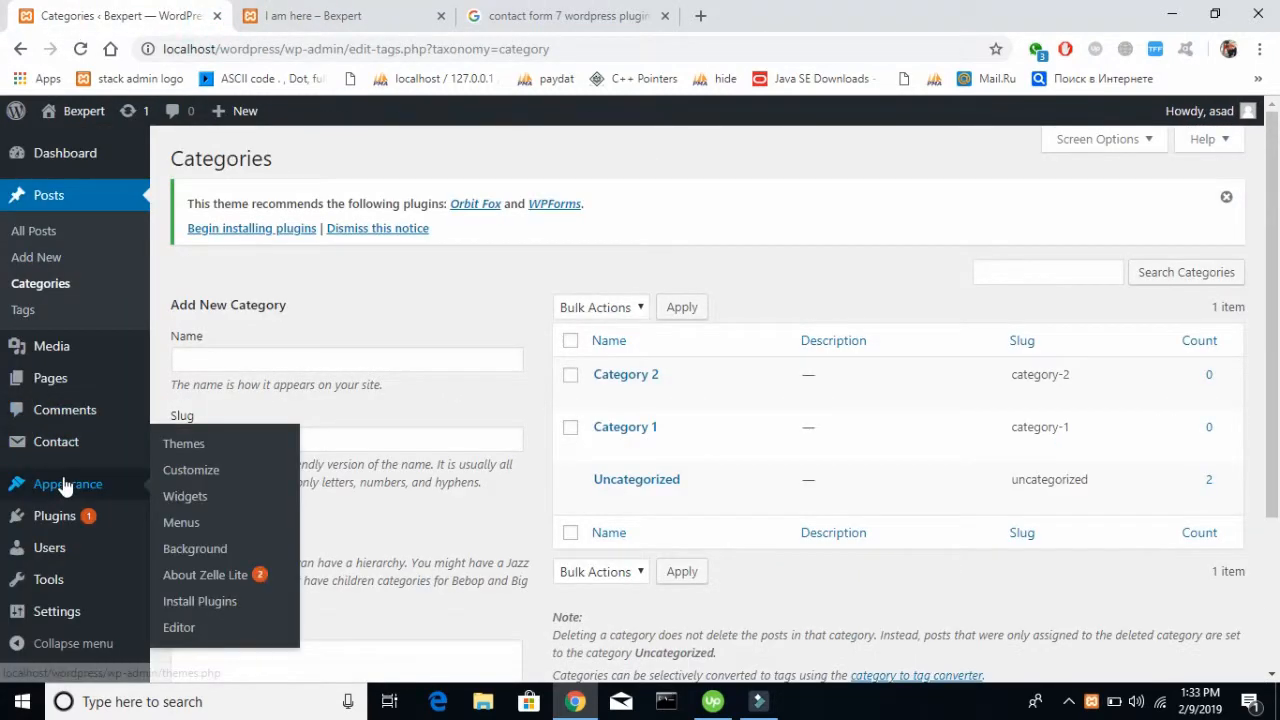
{"action": "left_click", "coordinate": [206, 505]}
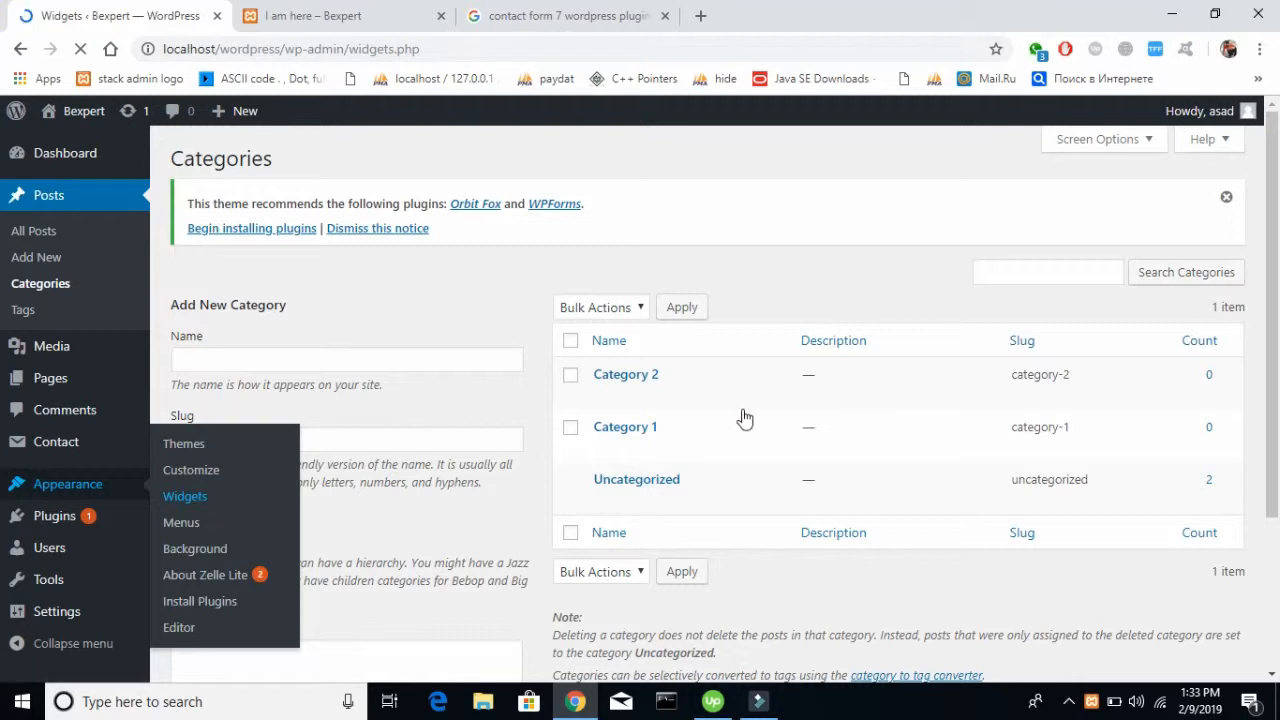
{"action": "scroll", "coordinate": [743, 417], "scroll_direction": "down", "scroll_amount": 1}
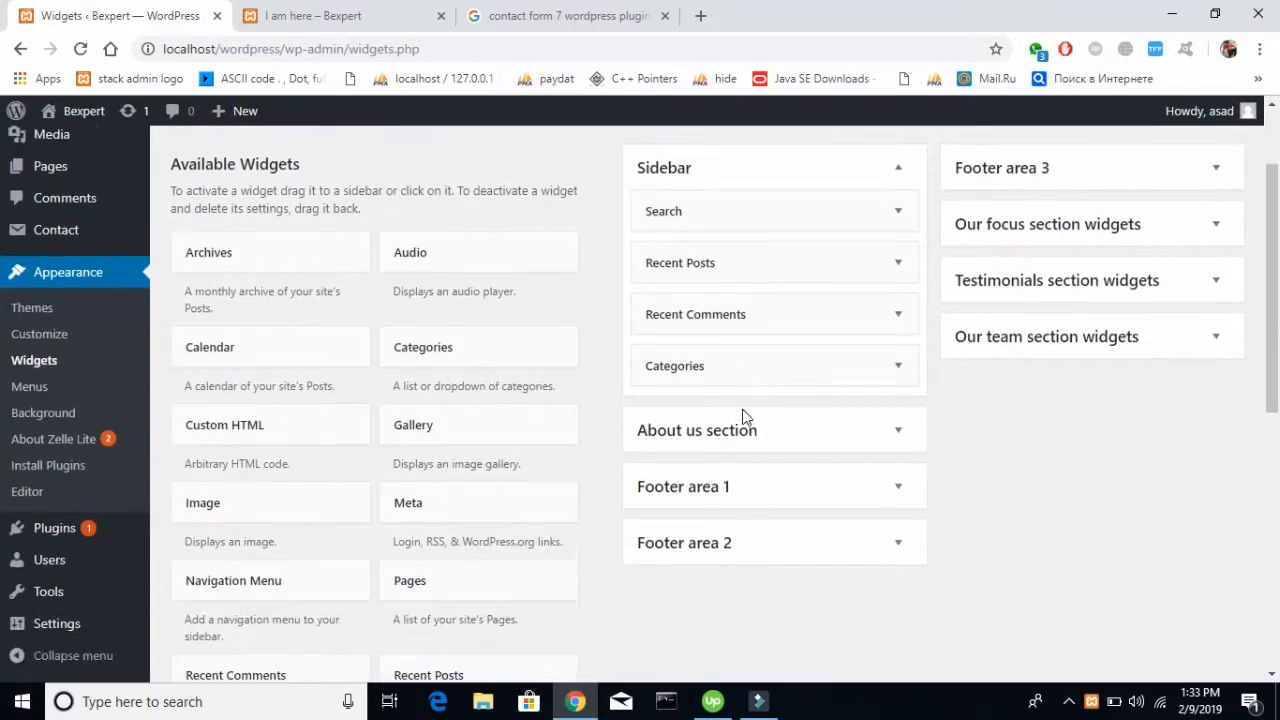
{"action": "left_click", "coordinate": [877, 365]}
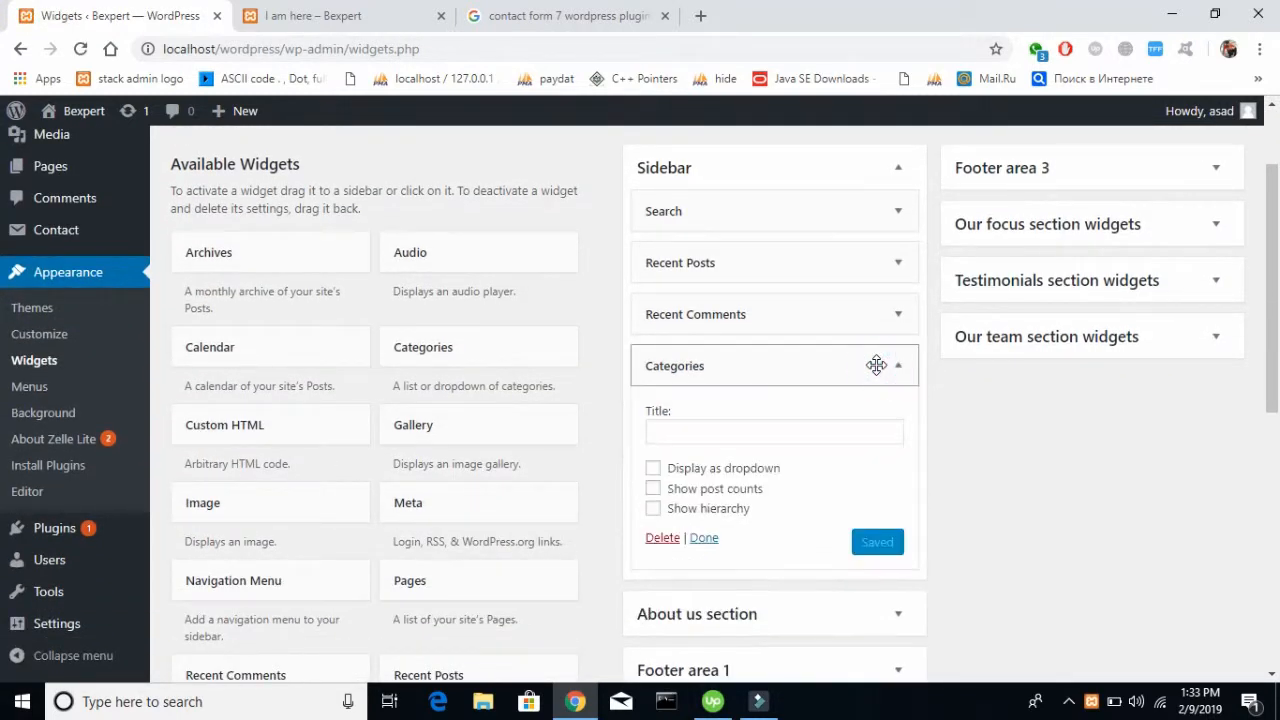
{"action": "left_click", "coordinate": [705, 490]}
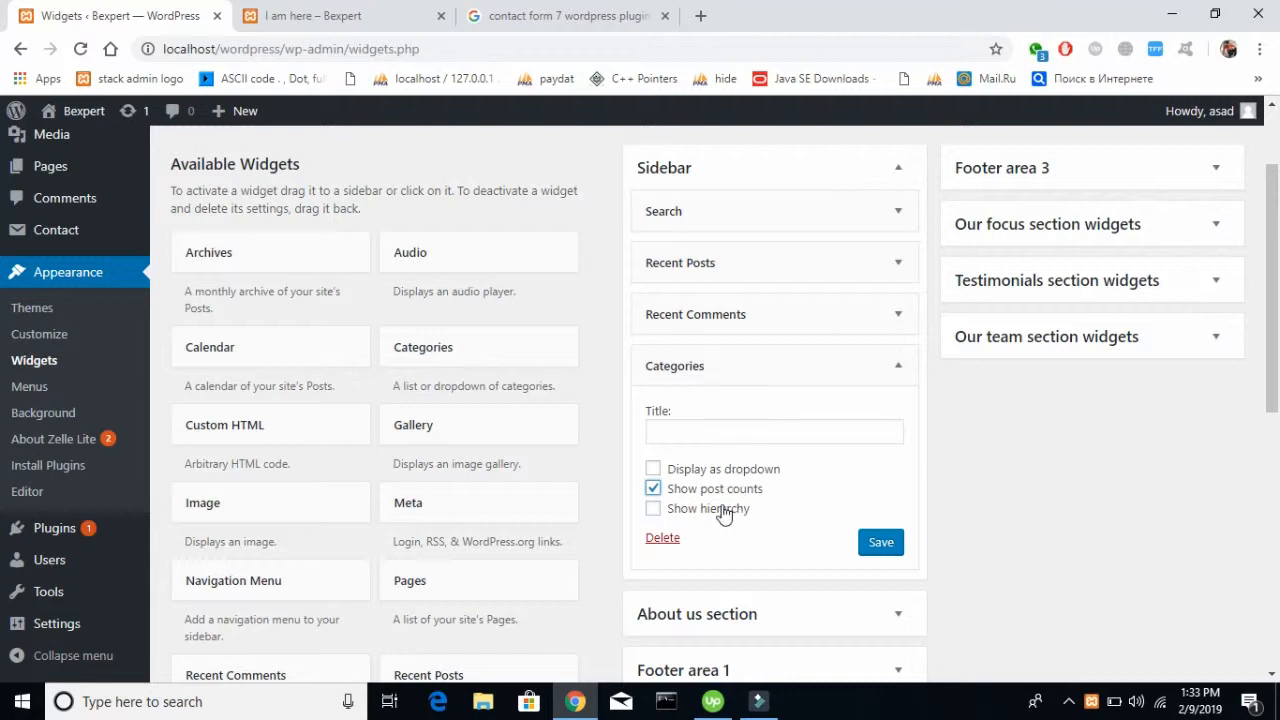
{"action": "left_click", "coordinate": [882, 541]}
Reload the live "I am here" post and check the post counts in its Categories sidebar section against the widget settings
{"action": "left_click", "coordinate": [388, 10]}
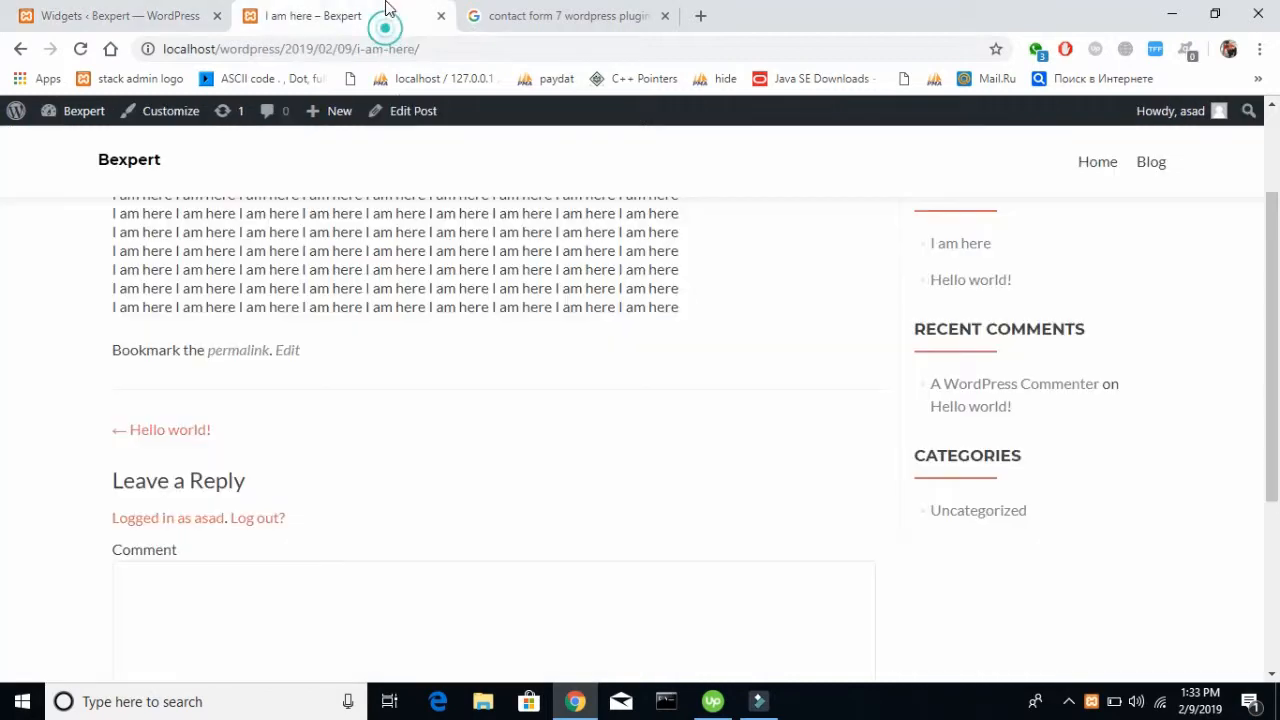
{"action": "left_click", "coordinate": [132, 10]}
{"action": "left_click", "coordinate": [255, 10]}
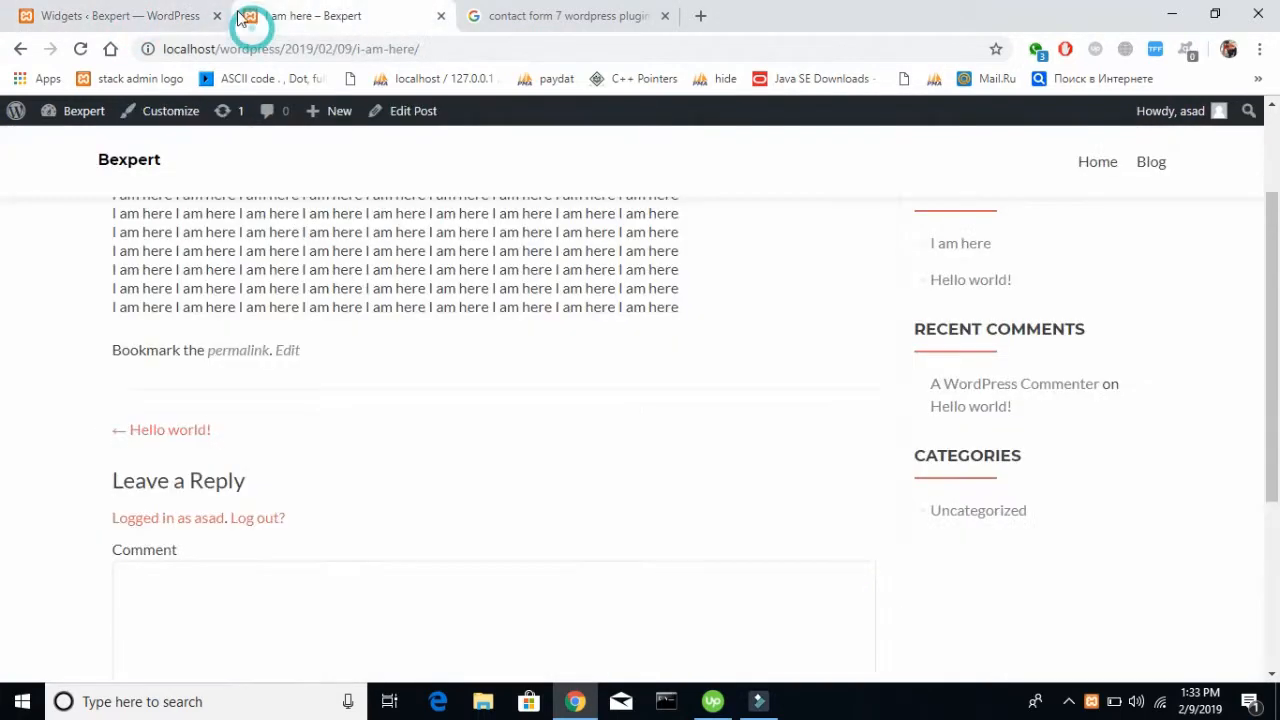
{"action": "left_click", "coordinate": [80, 50]}
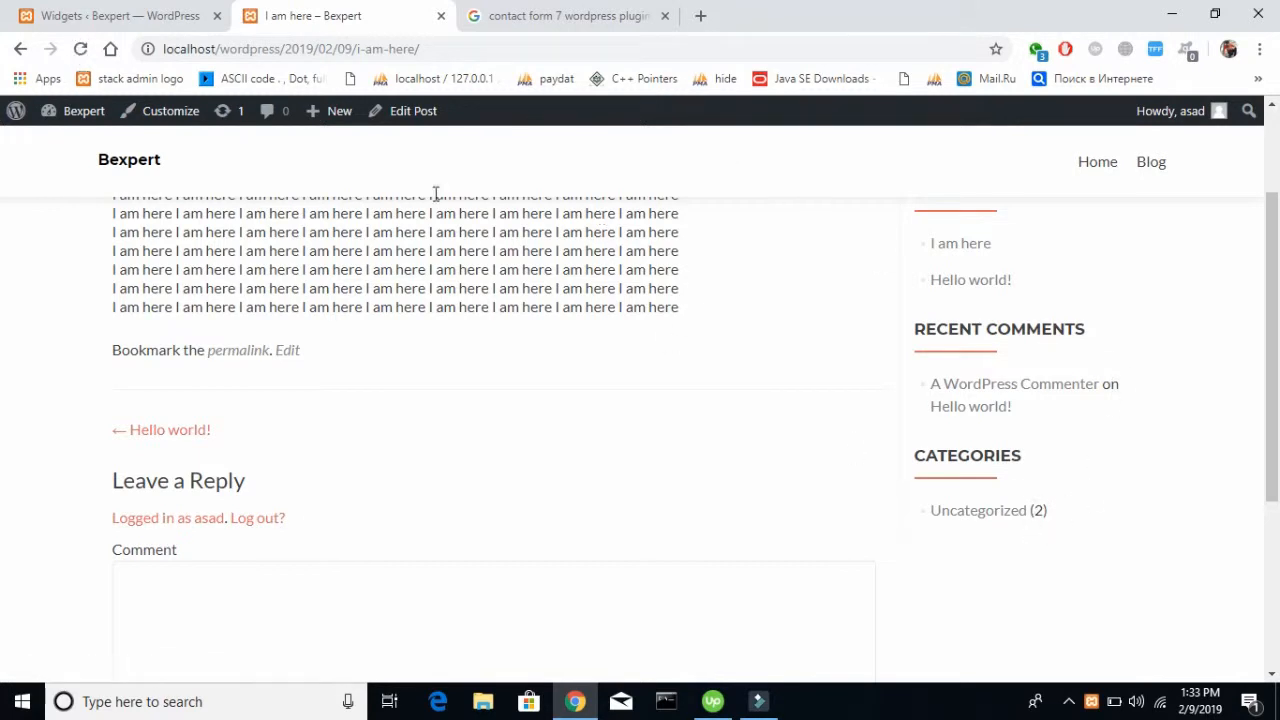
{"action": "left_click", "coordinate": [148, 12]}
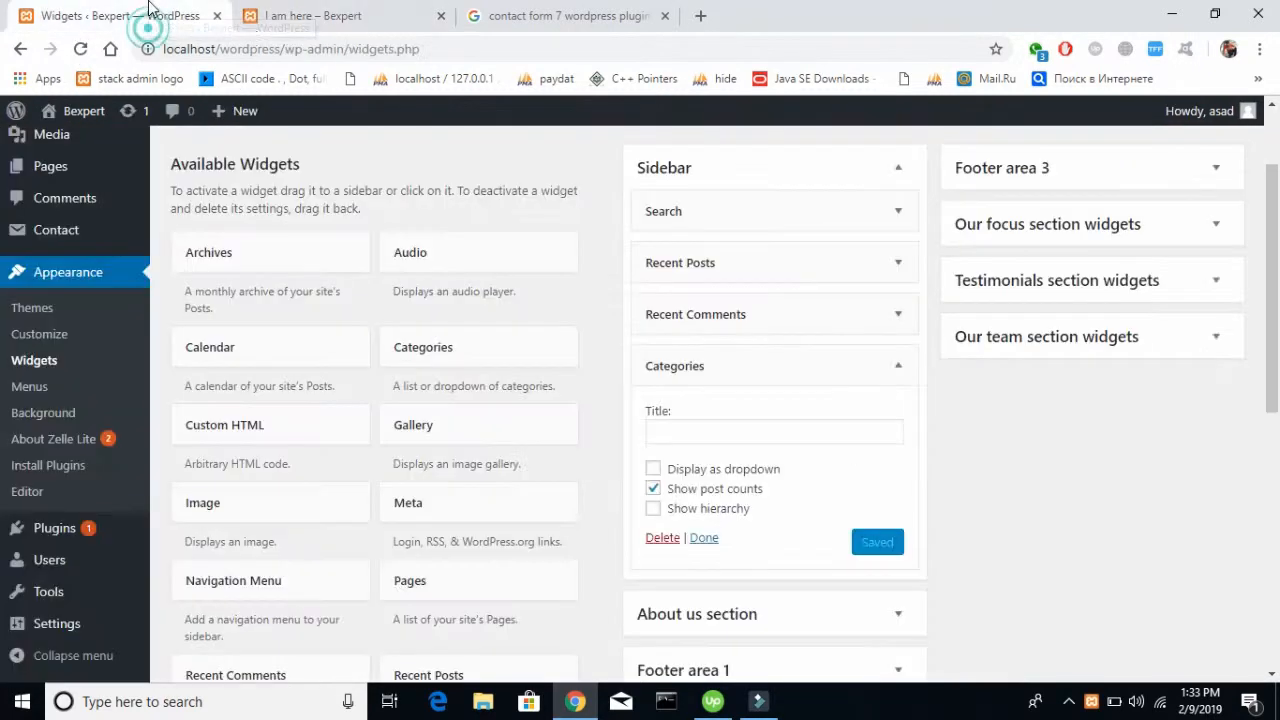
{"action": "left_click", "coordinate": [360, 20]}
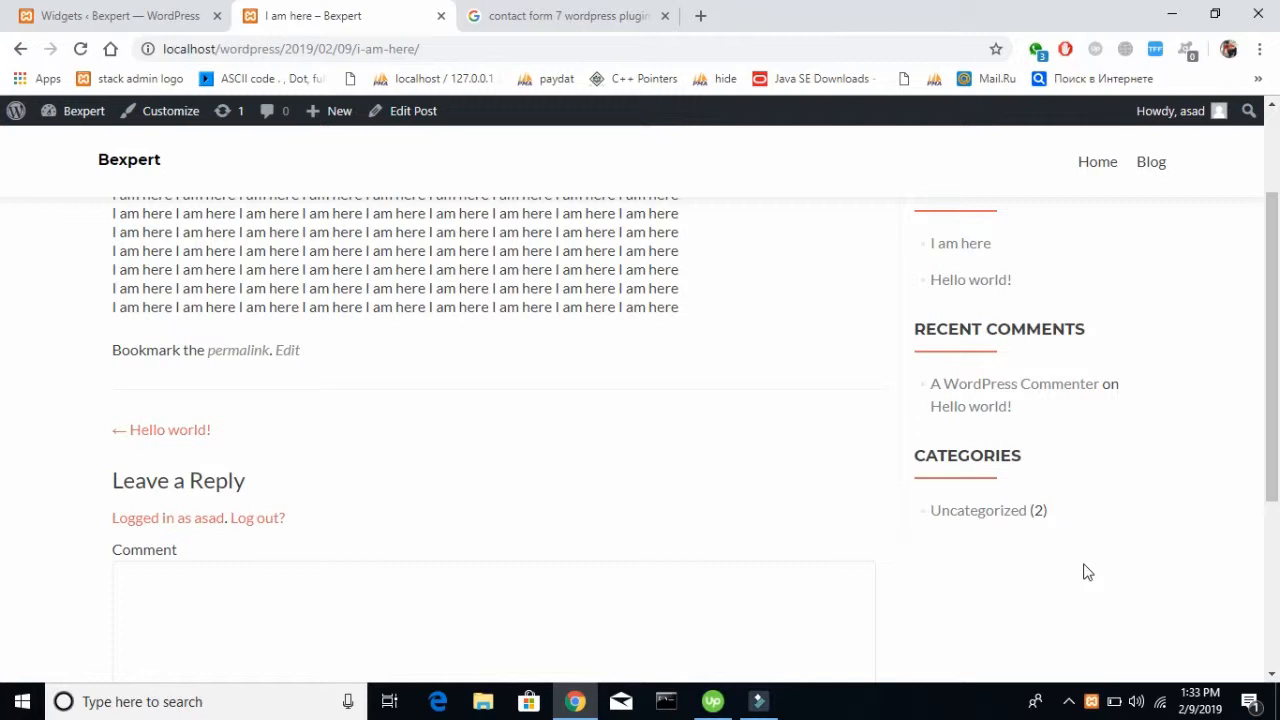
Collapse the Categories widget in the admin widget settings and add a Calendar widget below it in the Sidebar area
{"action": "left_click", "coordinate": [118, 14]}
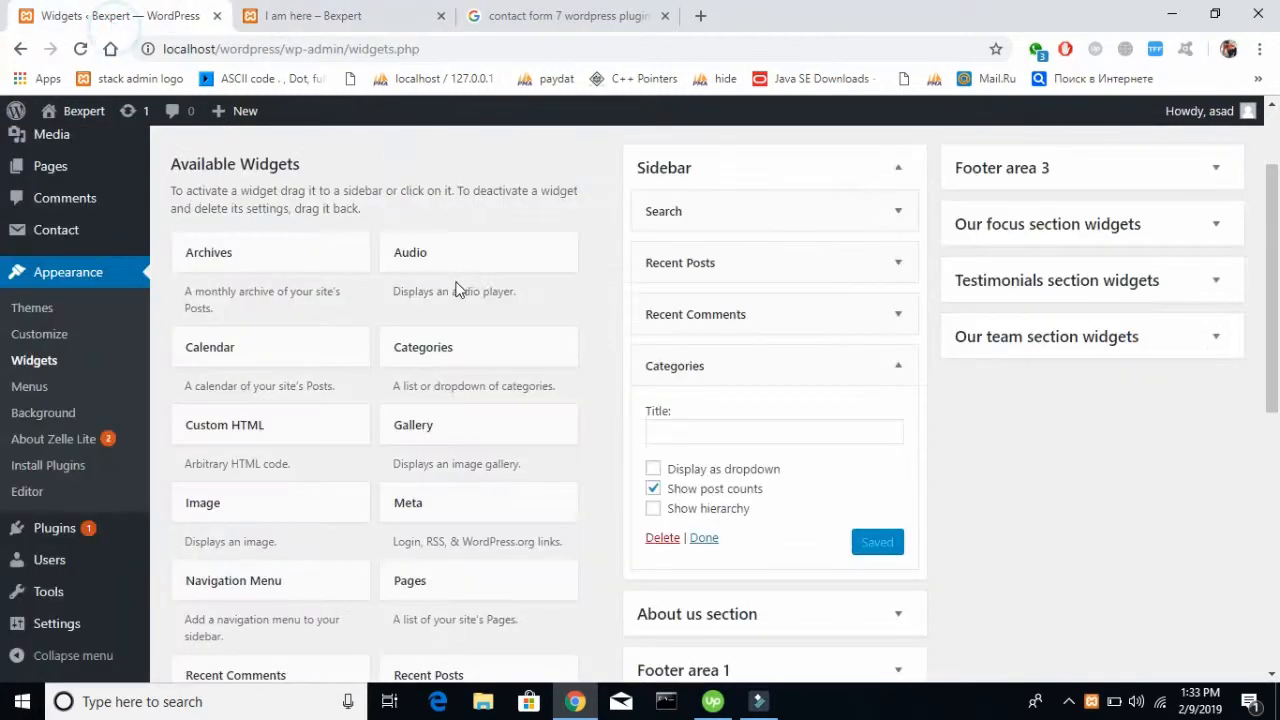
{"action": "scroll", "coordinate": [457, 290], "scroll_direction": "up", "scroll_amount": 2}
{"action": "scroll", "coordinate": [457, 290], "scroll_direction": "down", "scroll_amount": 1}
{"action": "scroll", "coordinate": [457, 290], "scroll_direction": "down", "scroll_amount": 1}
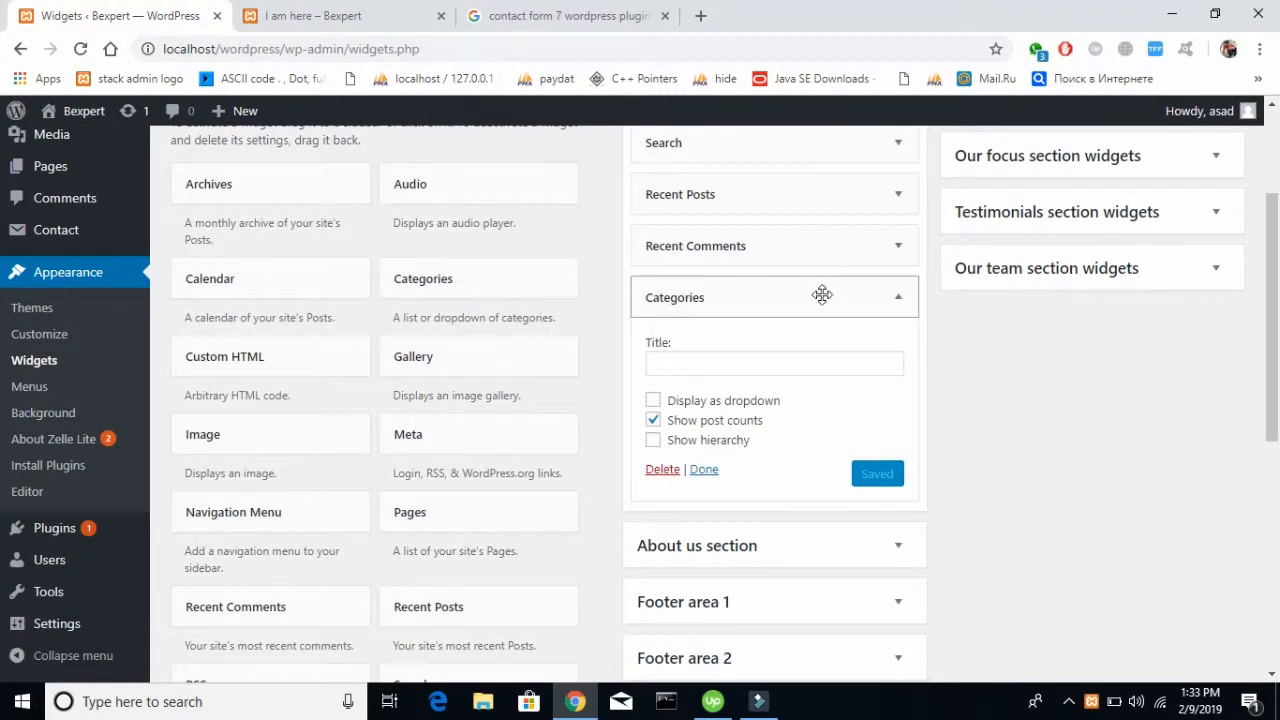
{"action": "left_click", "coordinate": [899, 302]}
{"action": "scroll", "coordinate": [457, 338], "scroll_direction": "down", "scroll_amount": 2}
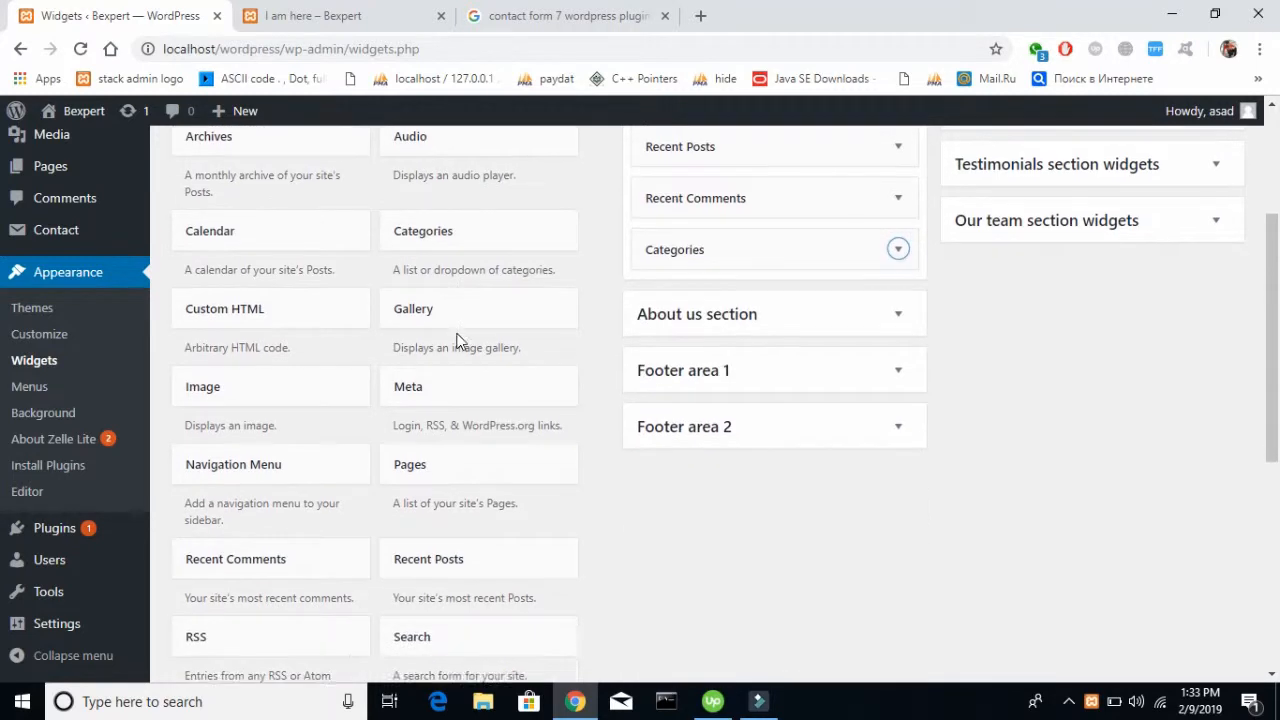
{"action": "scroll", "coordinate": [457, 340], "scroll_direction": "down", "scroll_amount": 3}
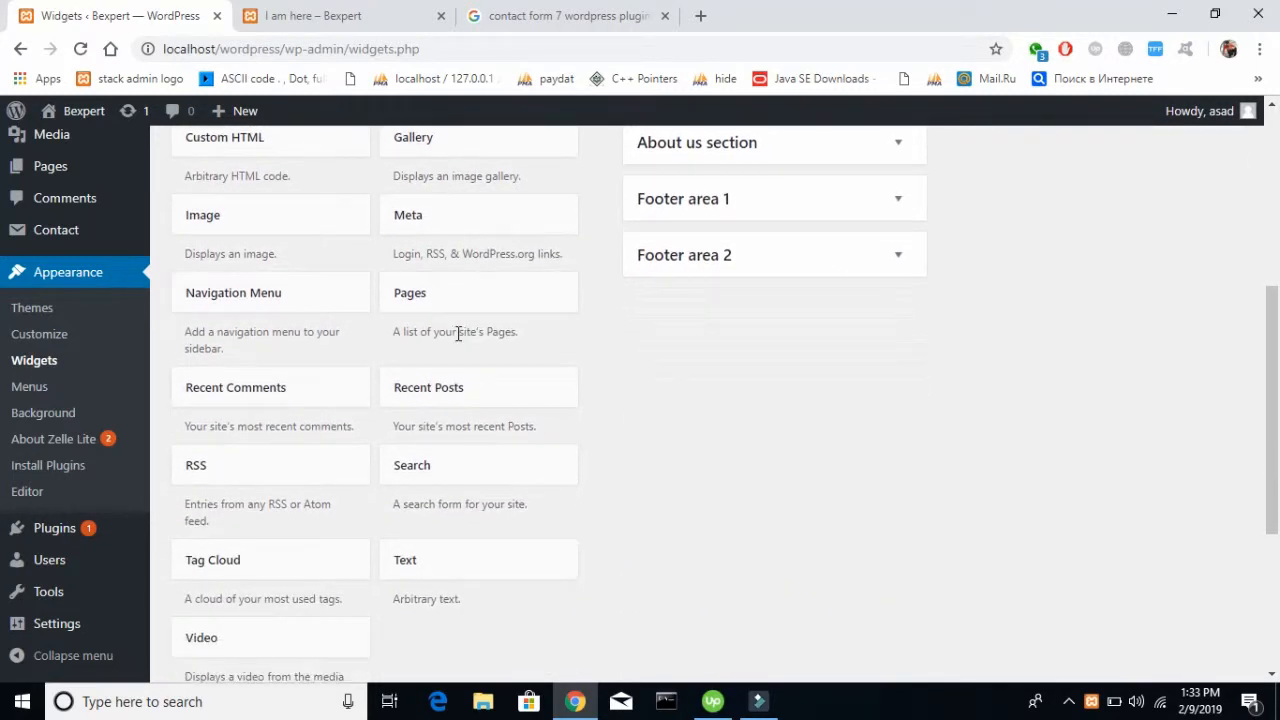
{"action": "scroll", "coordinate": [457, 340], "scroll_direction": "up", "scroll_amount": 3}
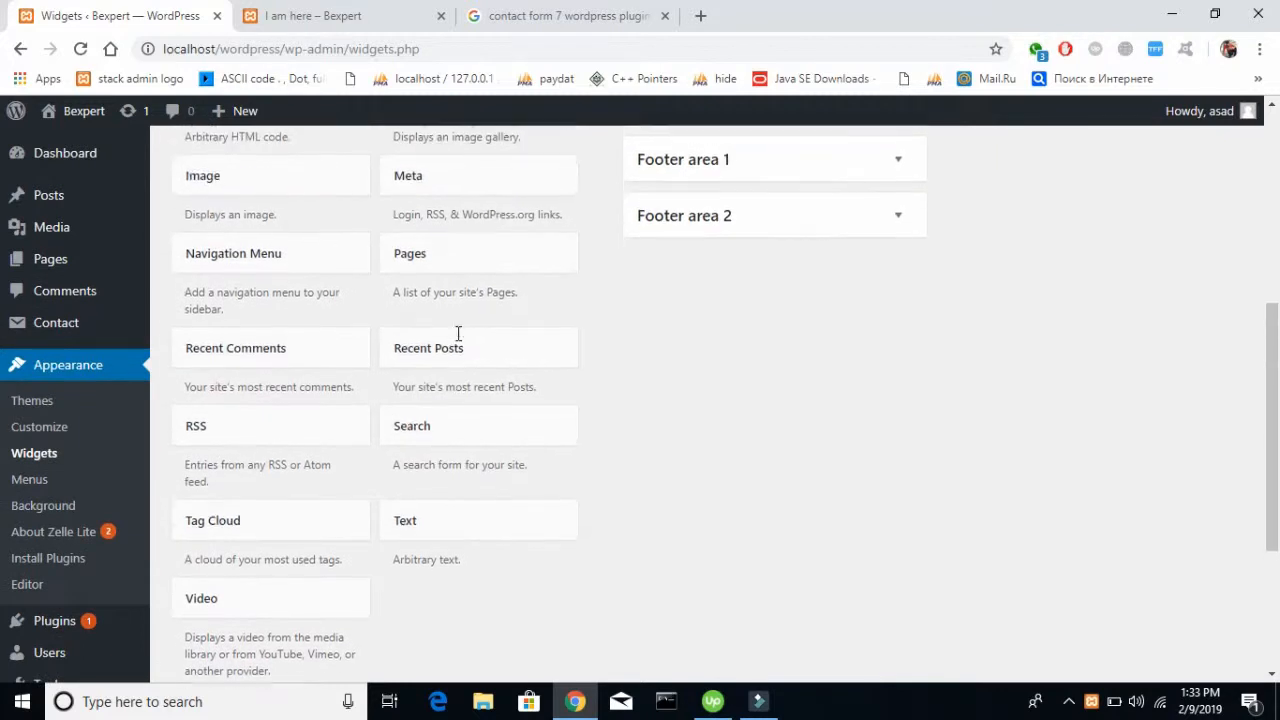
{"action": "scroll", "coordinate": [457, 340], "scroll_direction": "up", "scroll_amount": 2}
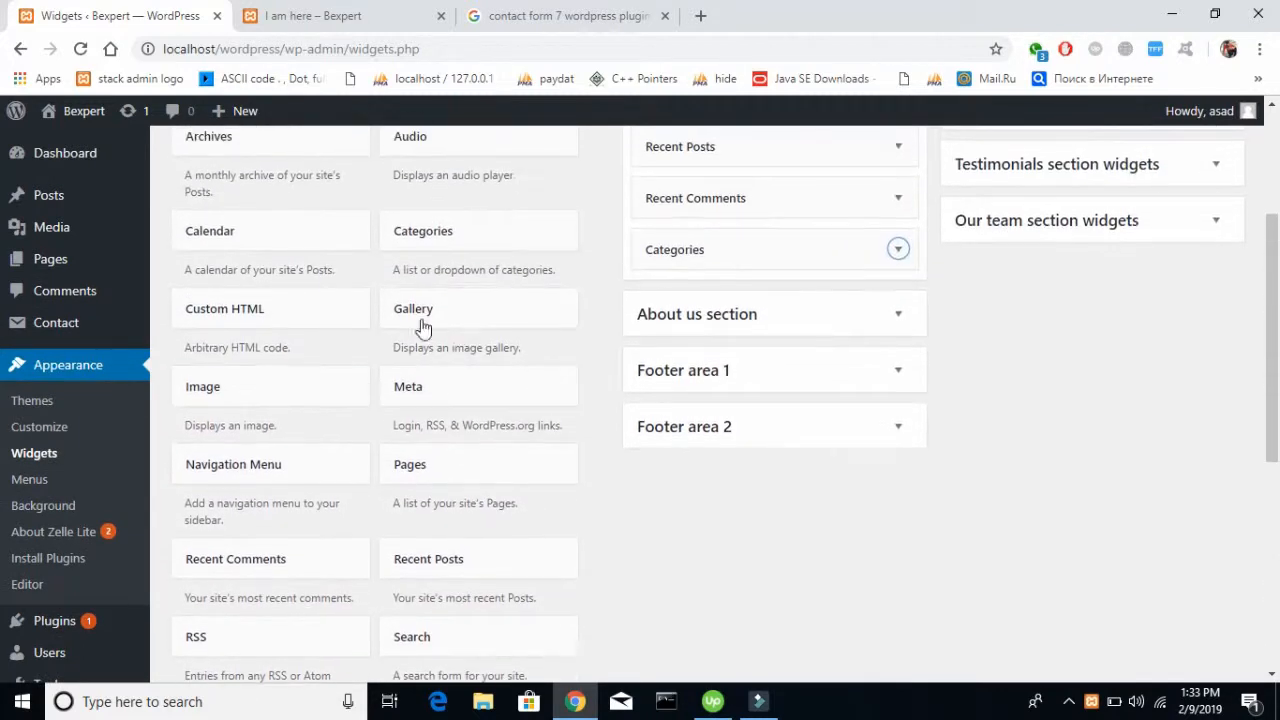
{"action": "left_click_drag", "start_coordinate": [281, 237], "coordinate": [767, 296]}
Title the new sidebar calendar widget "Calendar" and save it
{"action": "left_click", "coordinate": [749, 368]}
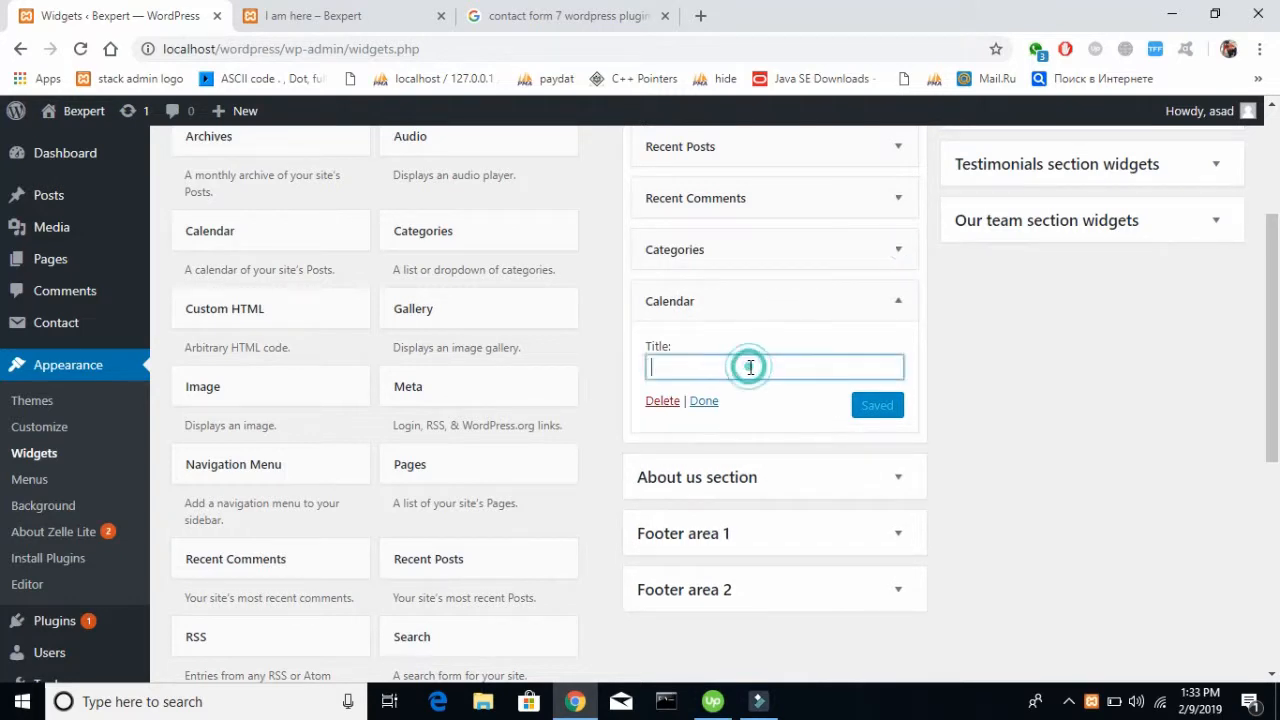
{"action": "type", "text": "CA"}
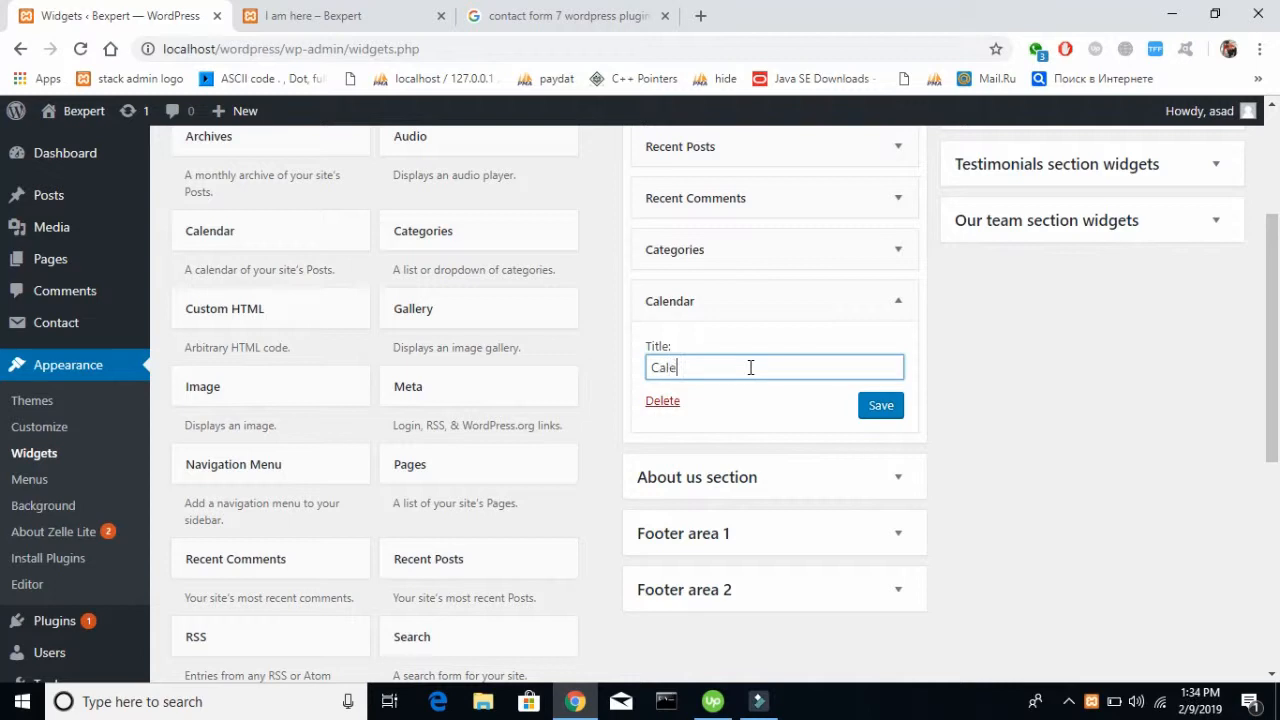
{"action": "left_click", "coordinate": [869, 405]}
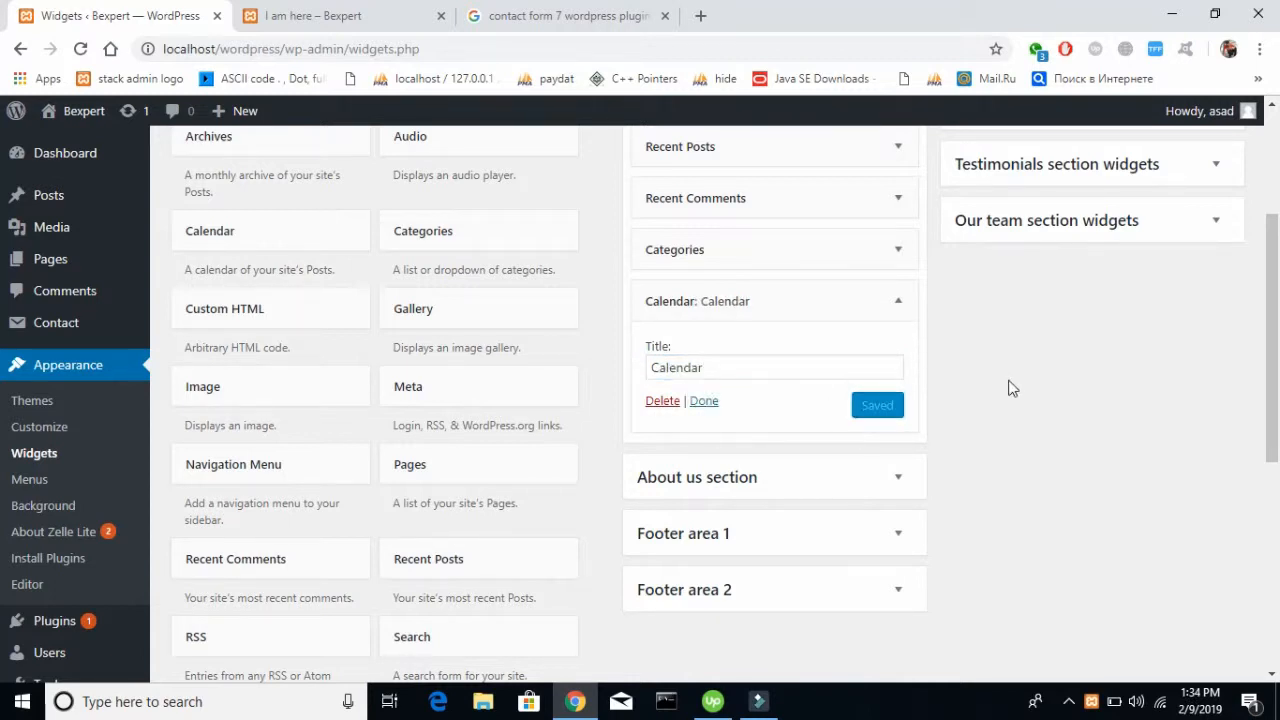
Reload the live "I am here" post and check the Calendar section in its sidebar
{"action": "scroll", "coordinate": [1008, 388], "scroll_direction": "up", "scroll_amount": 3}
{"action": "left_click", "coordinate": [285, 18]}
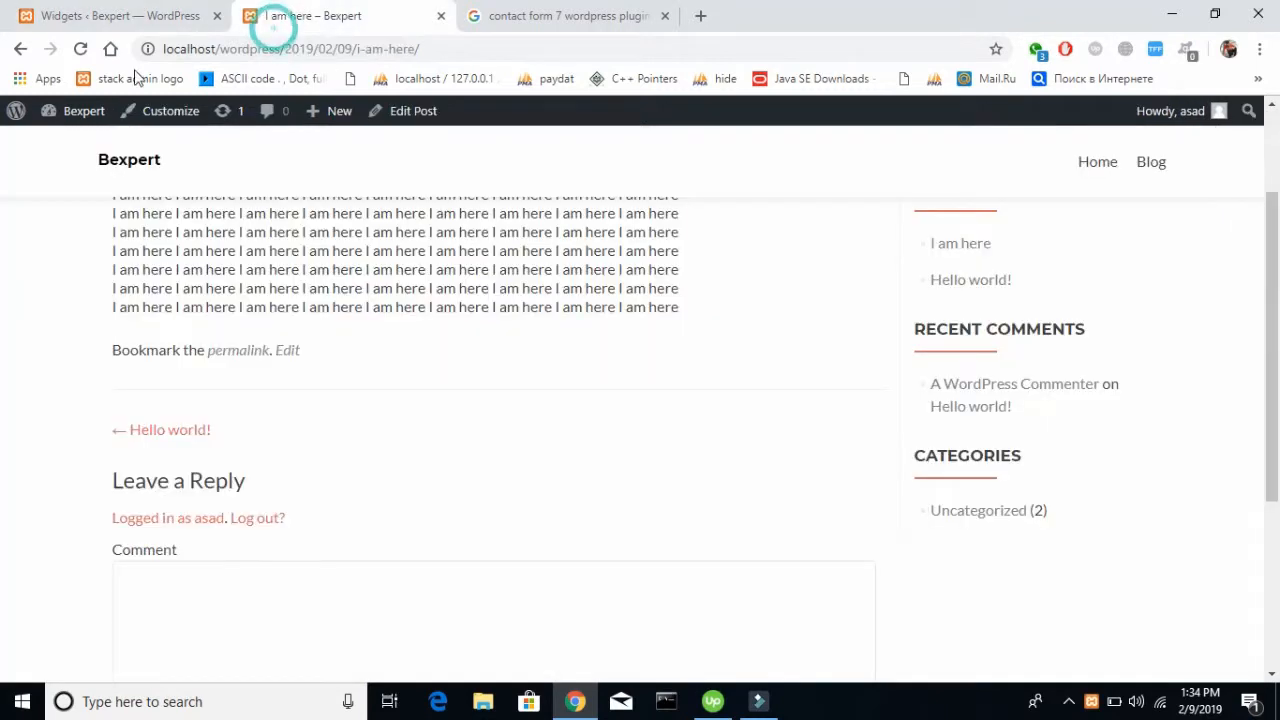
{"action": "left_click", "coordinate": [80, 52]}
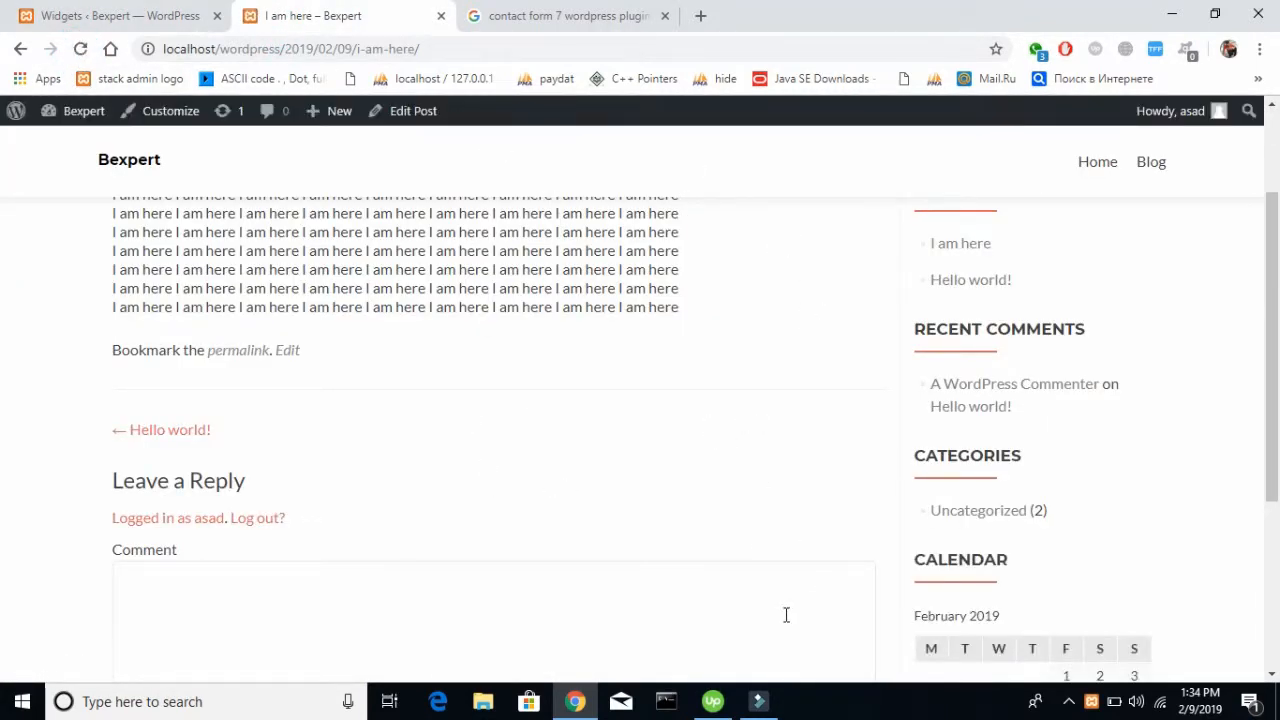
{"action": "scroll", "coordinate": [790, 621], "scroll_direction": "down", "scroll_amount": 2}
{"action": "scroll", "coordinate": [787, 622], "scroll_direction": "down", "scroll_amount": 1}
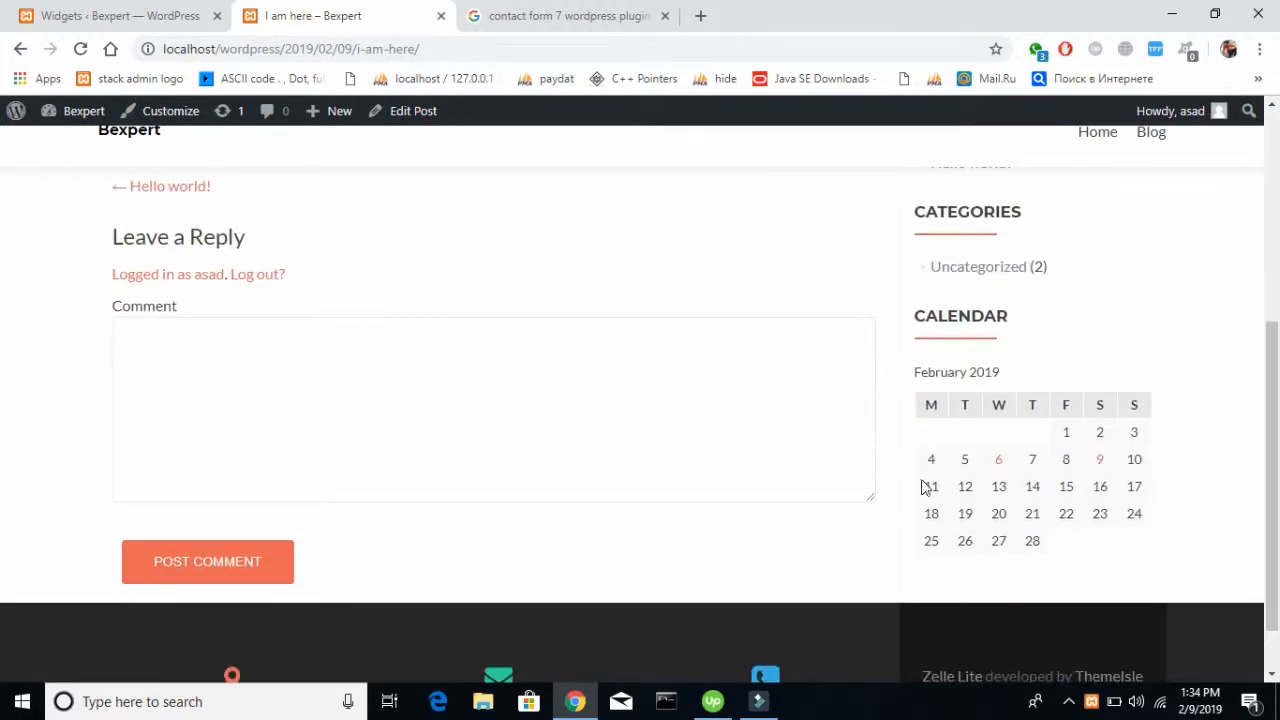
{"action": "scroll", "coordinate": [322, 515], "scroll_direction": "up", "scroll_amount": 4}
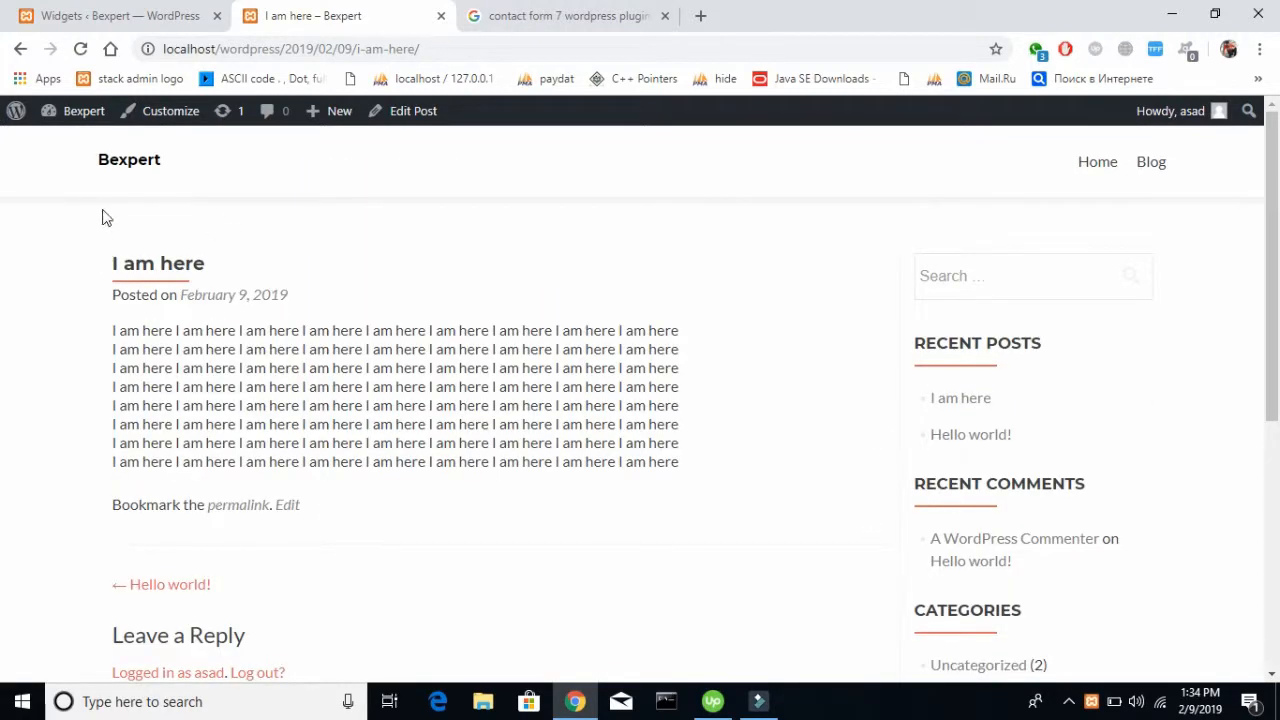
Open the live Bexpert front page and review its sections from the header banner down to the contact form
{"action": "left_click", "coordinate": [115, 173]}
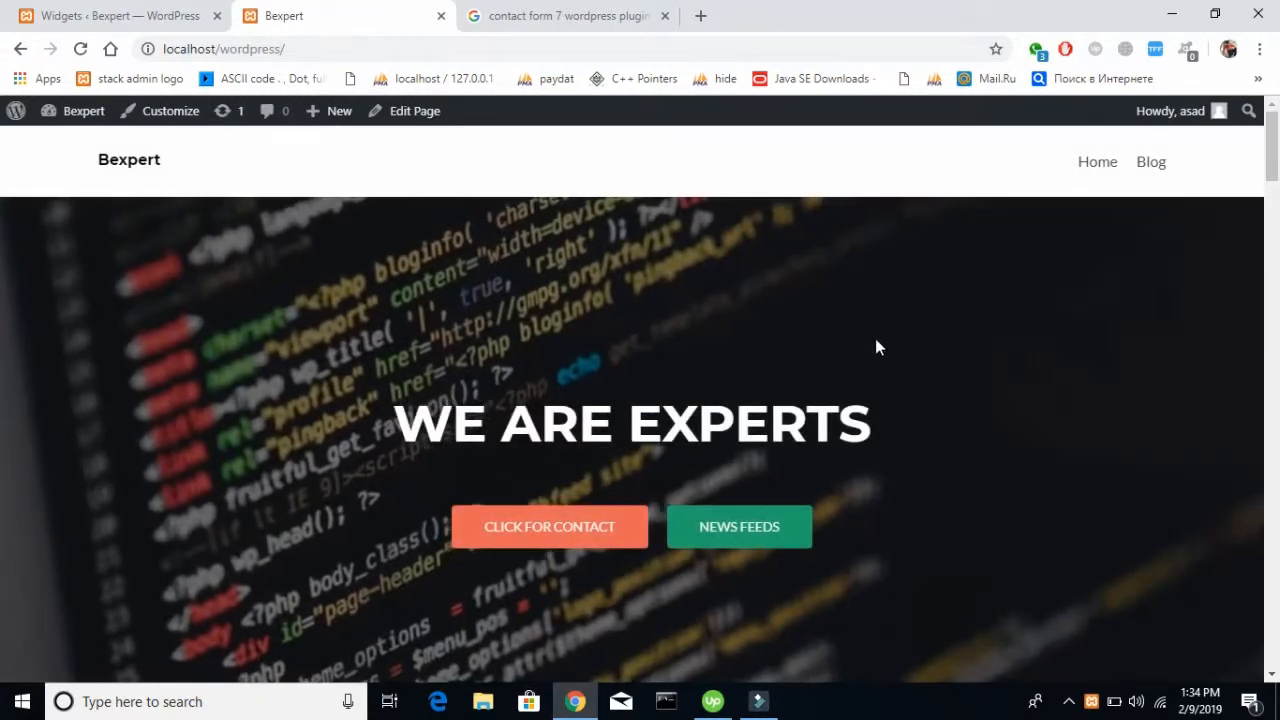
{"action": "scroll", "coordinate": [780, 276], "scroll_direction": "down", "scroll_amount": 7}
{"action": "scroll", "coordinate": [782, 280], "scroll_direction": "down", "scroll_amount": 12}
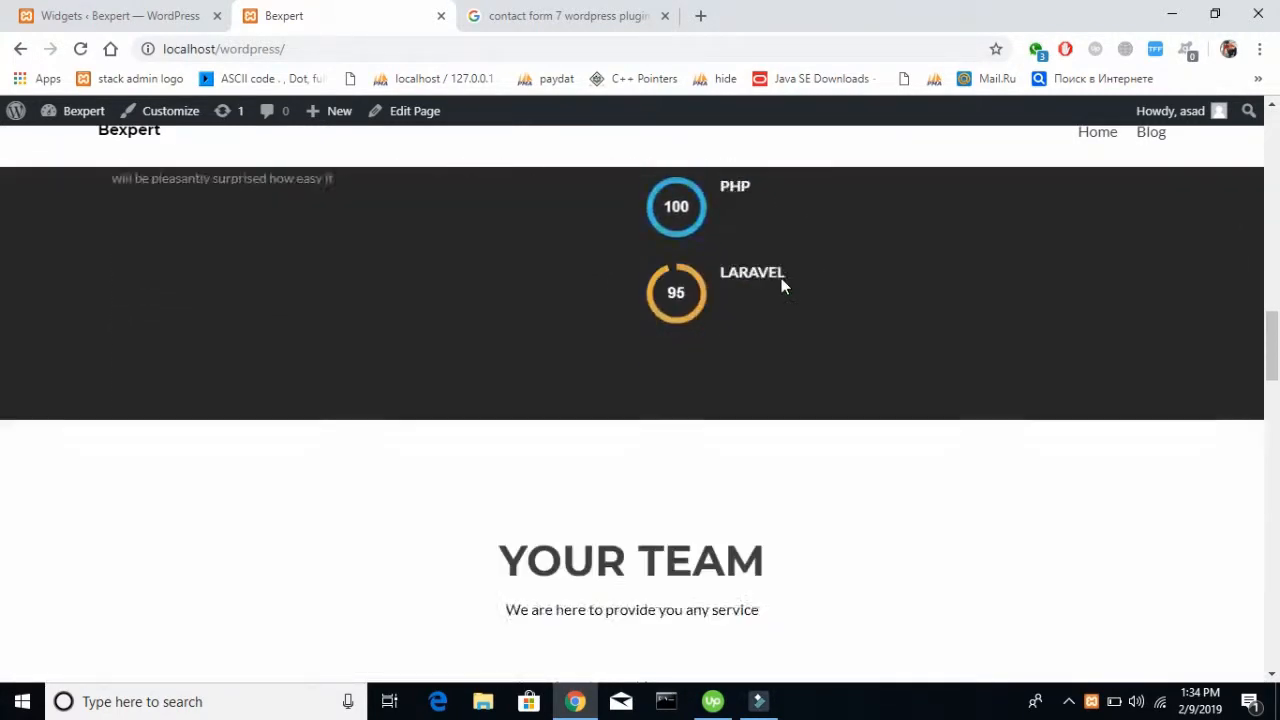
{"action": "scroll", "coordinate": [782, 280], "scroll_direction": "down", "scroll_amount": 10}
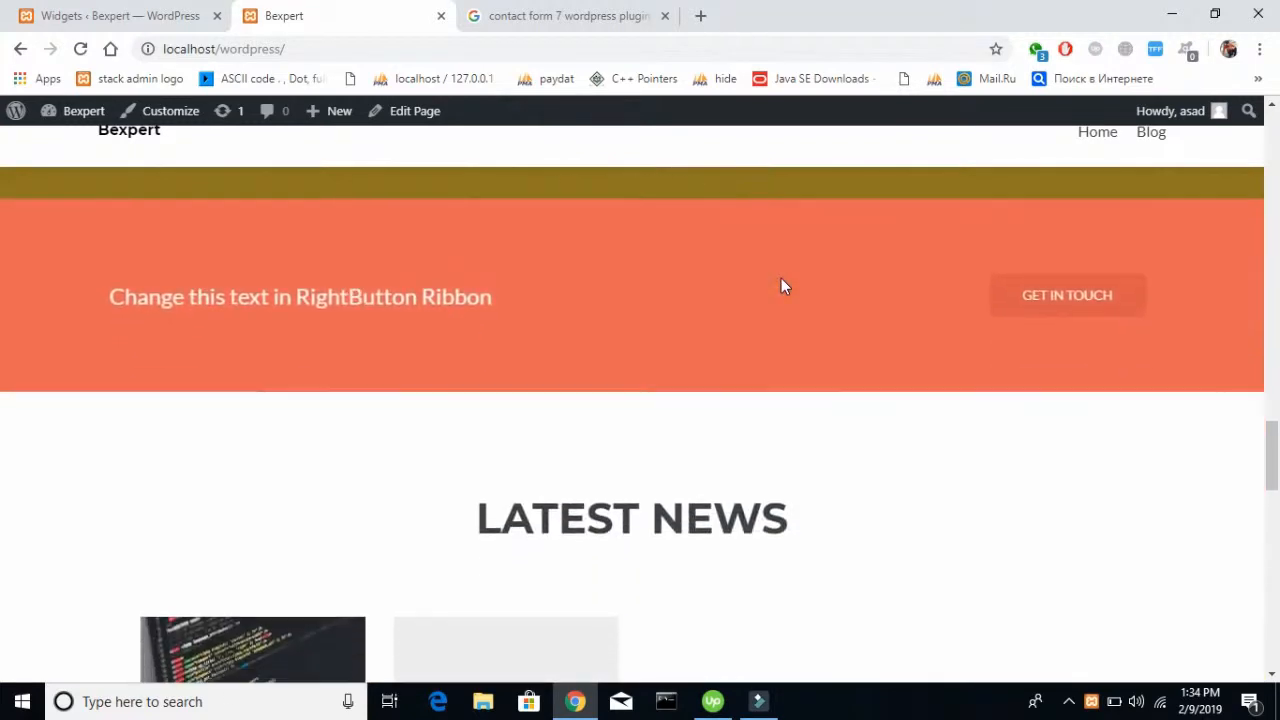
{"action": "scroll", "coordinate": [781, 280], "scroll_direction": "down", "scroll_amount": 11}
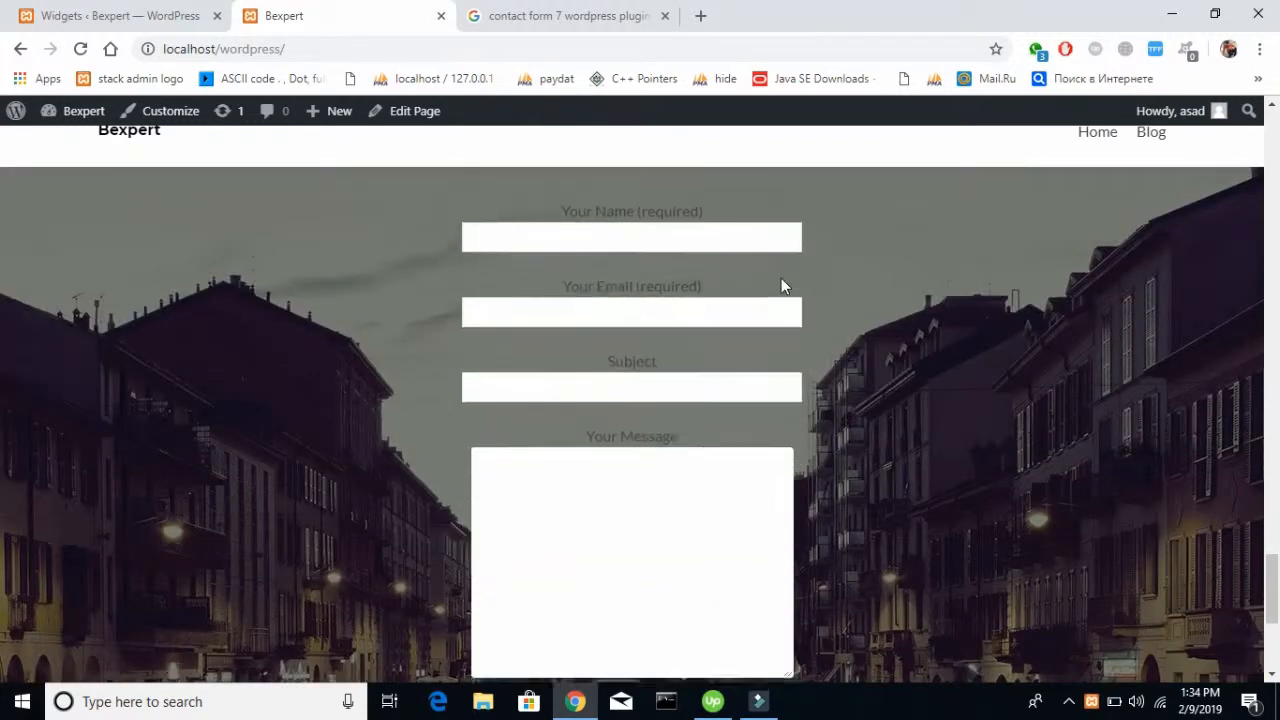
{"action": "scroll", "coordinate": [781, 279], "scroll_direction": "up", "scroll_amount": 3}
{"action": "scroll", "coordinate": [781, 279], "scroll_direction": "down", "scroll_amount": 6}
{"action": "scroll", "coordinate": [781, 279], "scroll_direction": "up", "scroll_amount": 20}
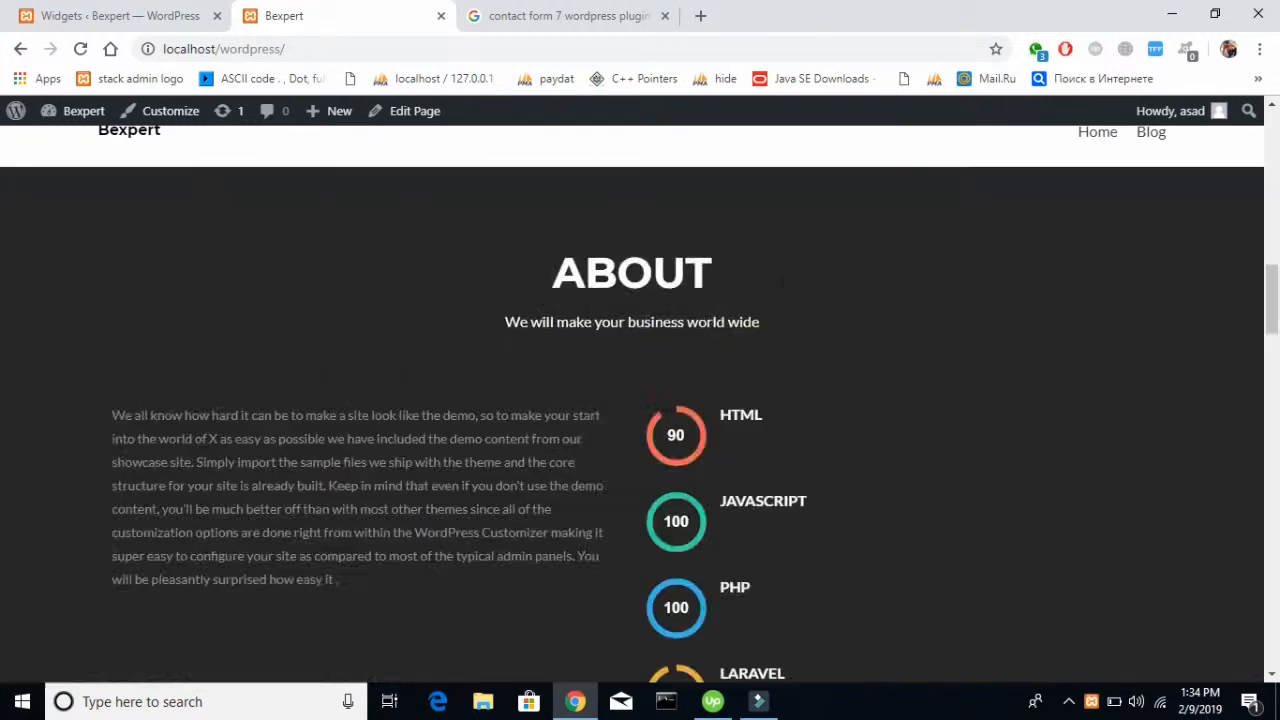
{"action": "scroll", "coordinate": [783, 287], "scroll_direction": "up", "scroll_amount": 6}
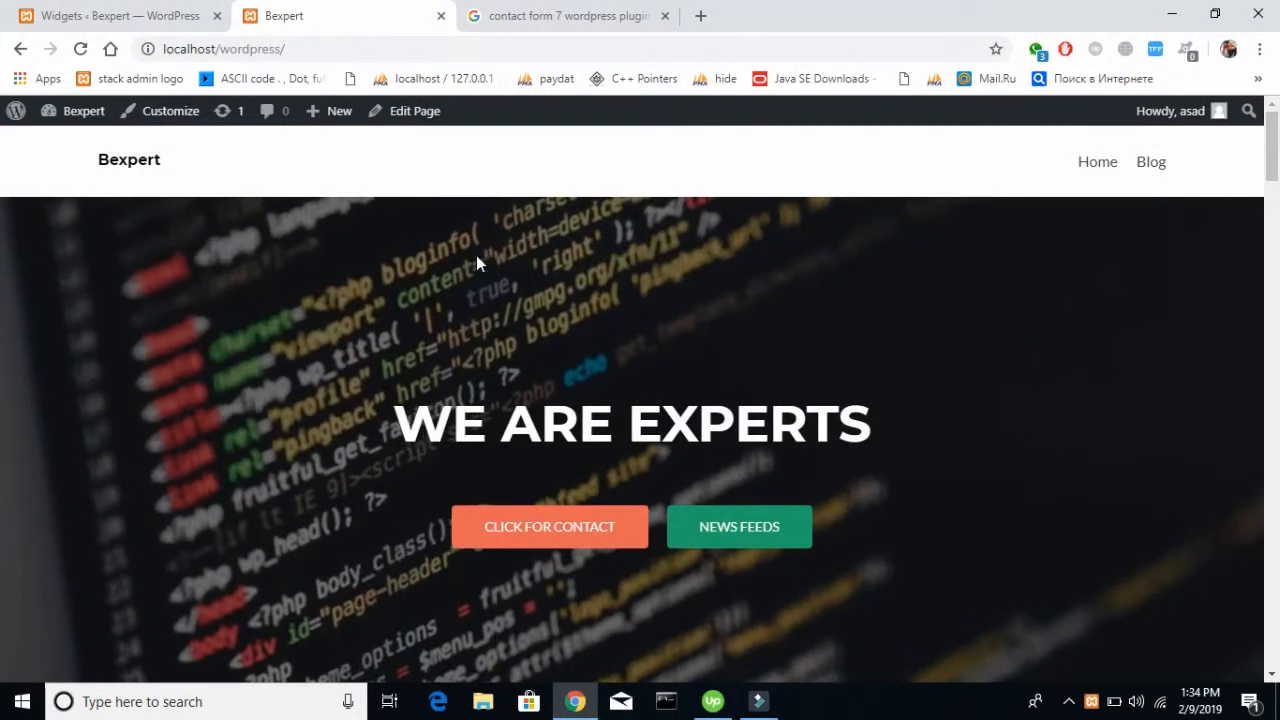